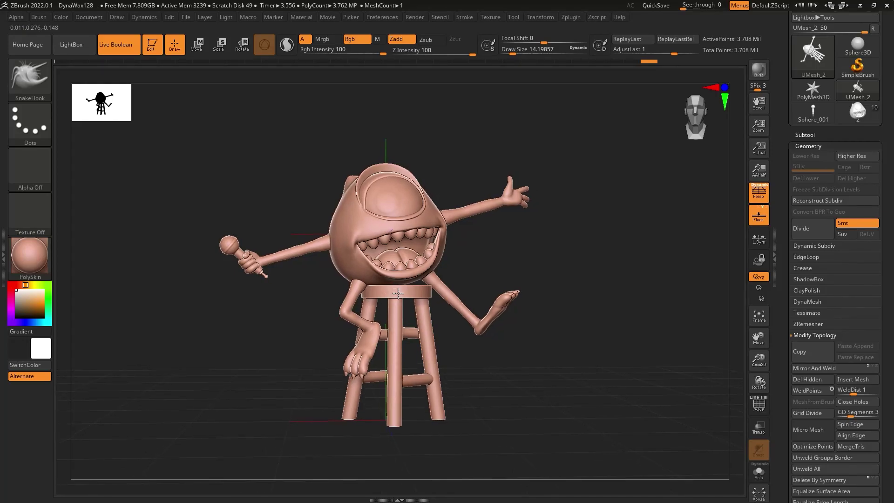
Orbit and zoom to review the finished one-eyed creature from another side.
left_click_drag(414, 292, 581, 302)
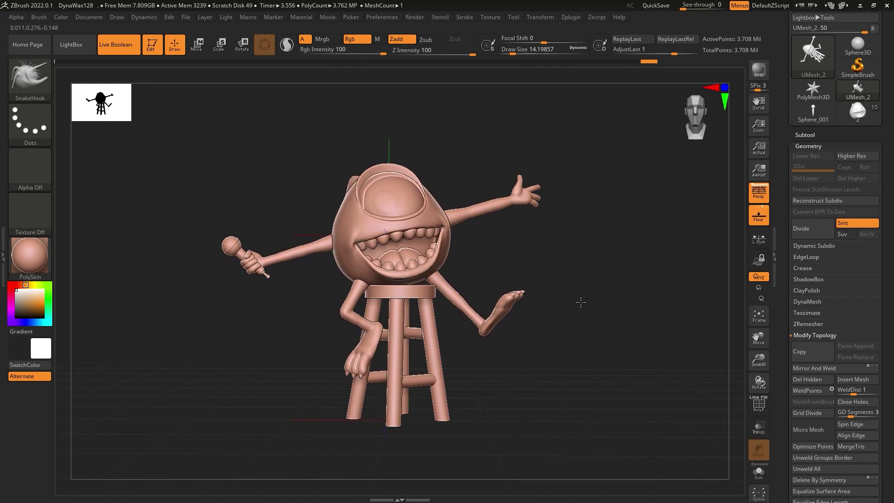
mouse_move(469, 288)
right_mouse_down("ctrl")
mouse_move(468, 354)
mouse_move(465, 325)
mouse_move(447, 348)
mouse_move(447, 370)
mouse_move(395, 369)
right_mouse_up("ctrl")
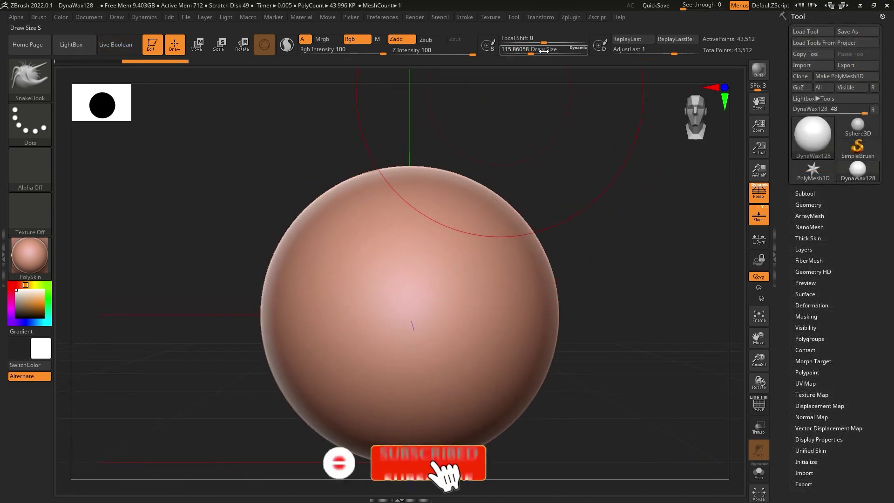
Enlarge the brush and SnakeHook the sphere's top upward into an egg, framed front-on.
left_click_drag(531, 51, 543, 51)
left_click_drag(463, 200, 470, 171)
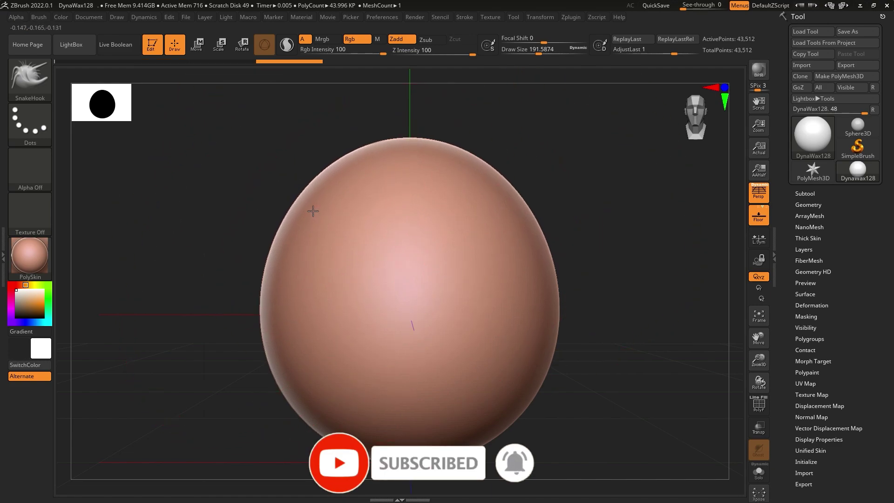
key("ctrl")
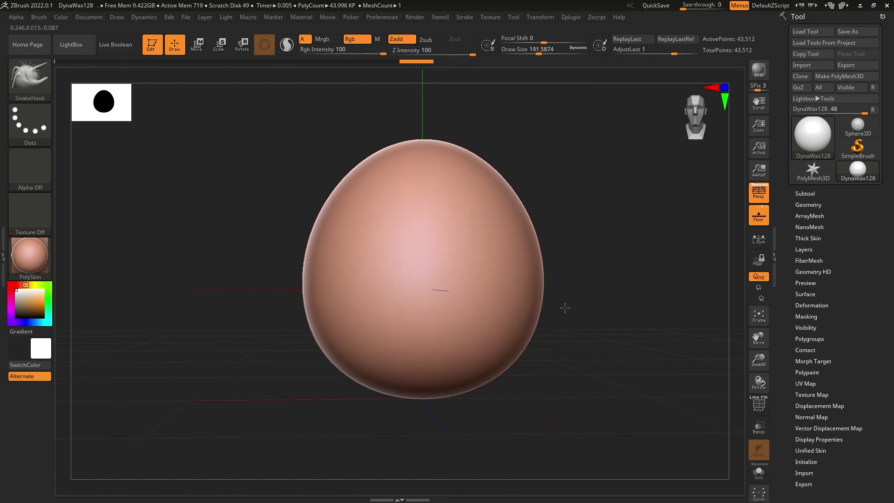
left_click_drag(557, 304, 444, 293)
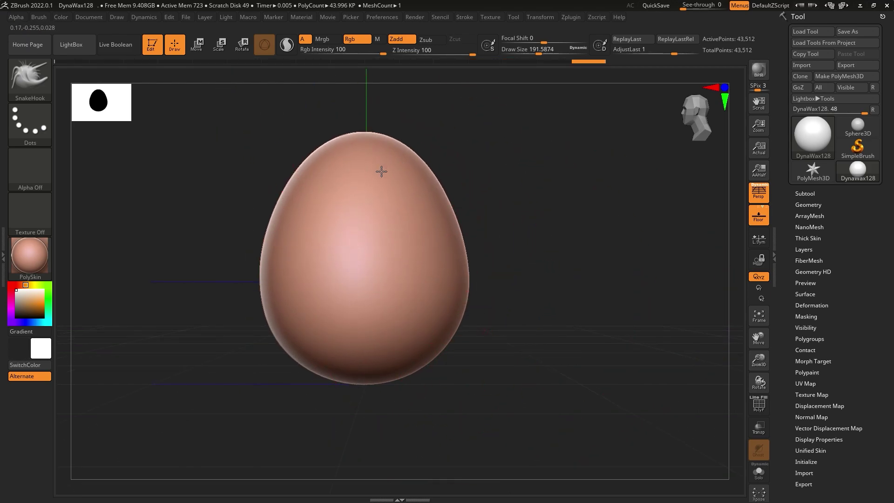
right_click_drag(374, 197, 435, 220)
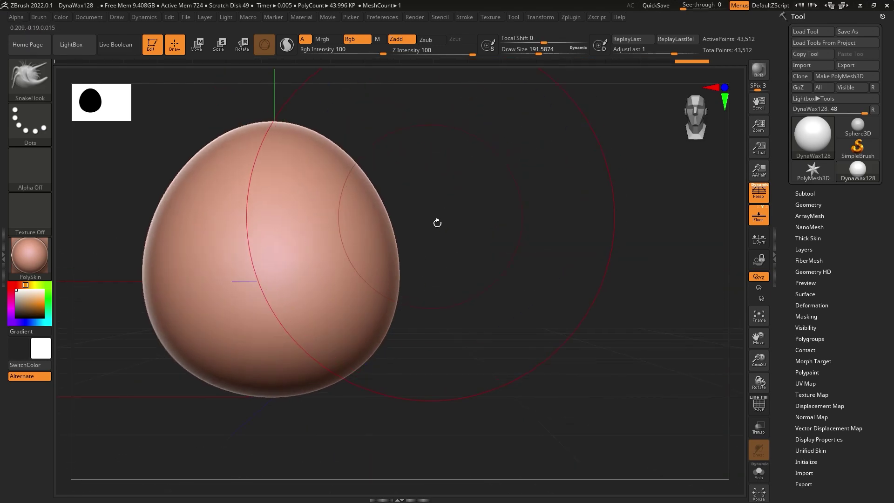
key("f")
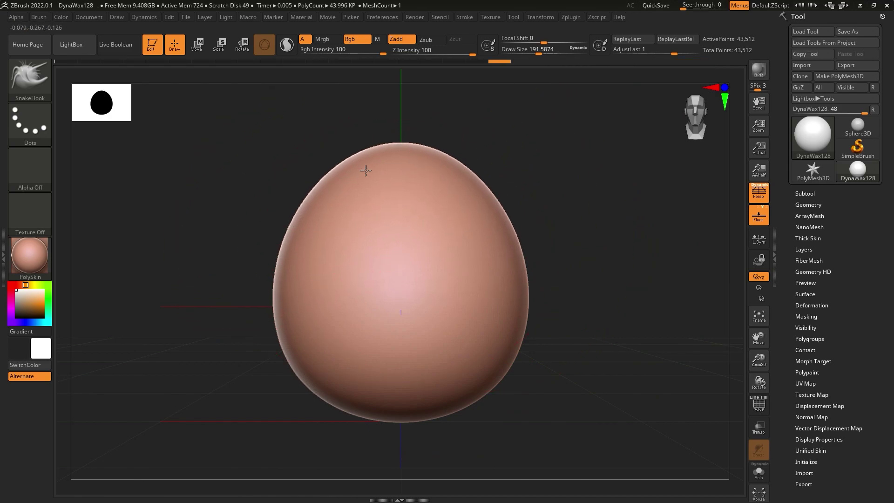
right_click_drag(365, 173, 489, 202, "alt")
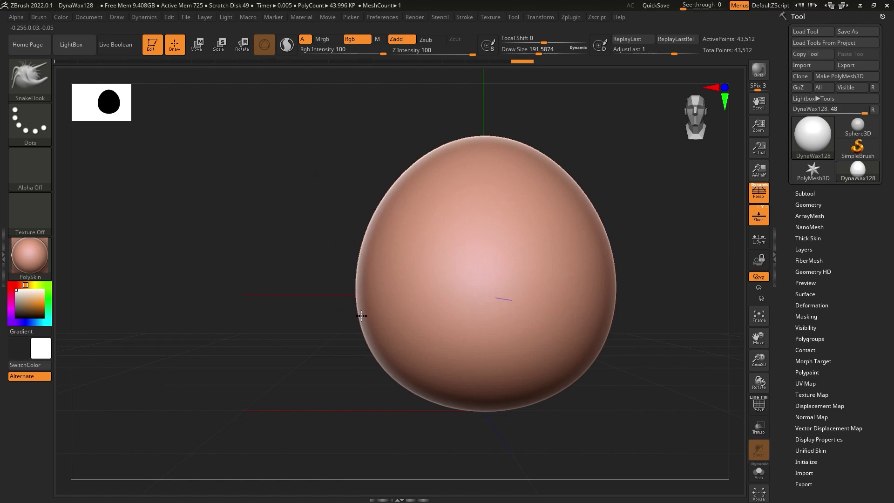
right_click_drag(405, 333, 391, 325, "alt")
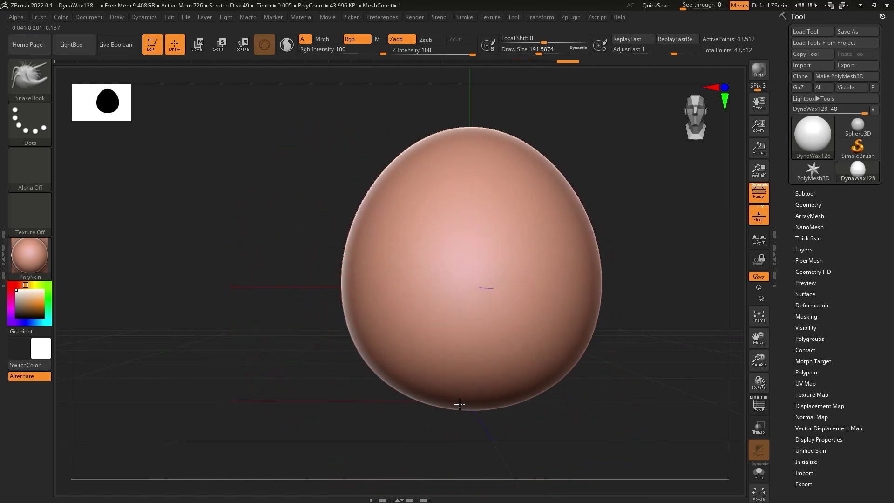
right_click_drag(396, 345, 372, 343, "alt")
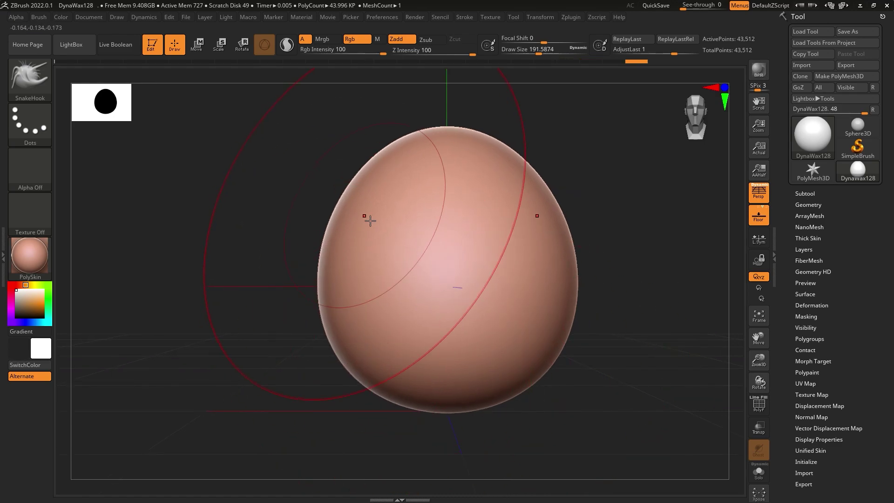
Set draw size to about 83 and smooth the egg's top, orbiting to check the shape.
right_click_drag(449, 240, 441, 260, "alt")
left_click_drag(538, 49, 543, 49)
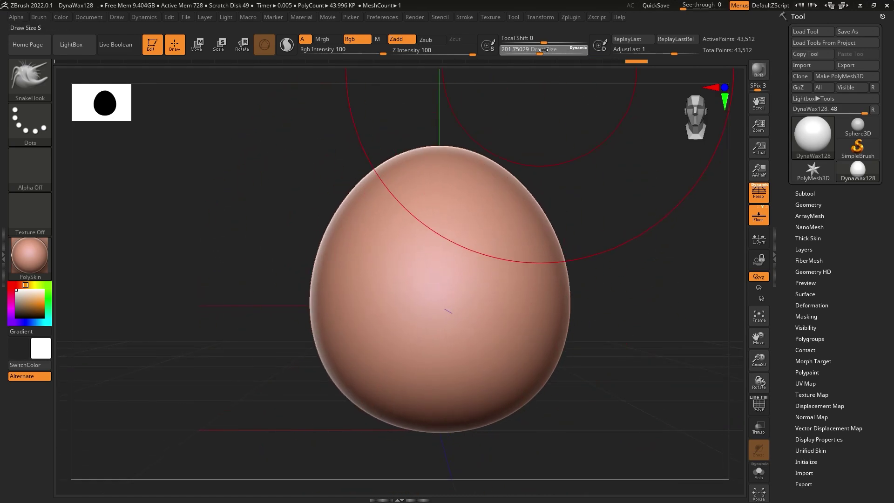
left_click_drag(441, 148, 444, 155)
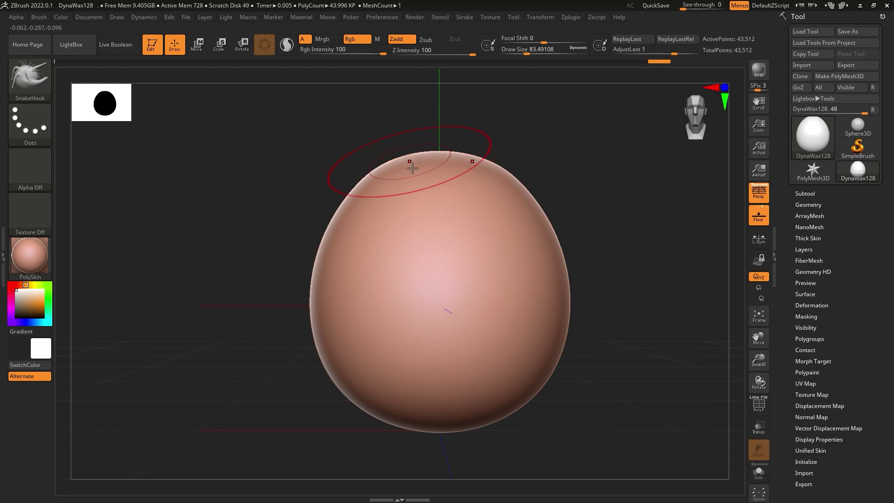
mouse_move(364, 184)
right_mouse_down()
mouse_move(409, 194)
mouse_move(359, 175)
right_mouse_up()
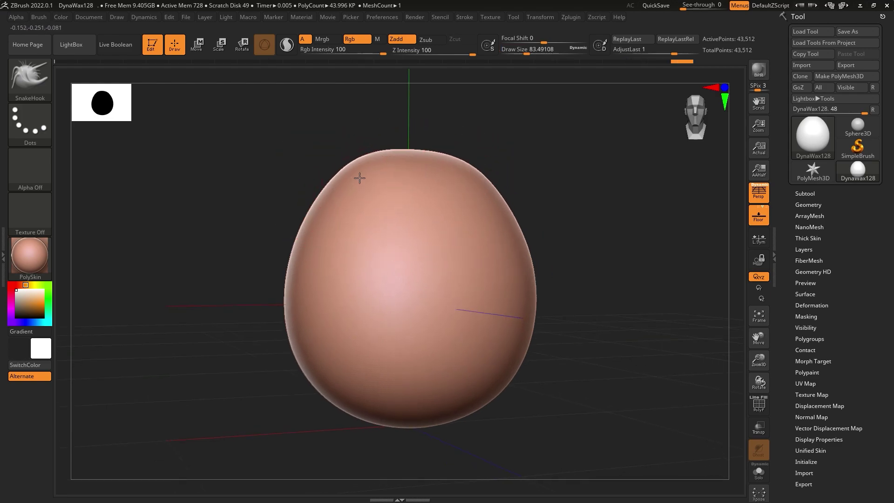
mouse_move(473, 293)
right_mouse_down()
mouse_move(577, 256)
mouse_move(577, 248)
mouse_move(591, 274)
mouse_move(507, 311)
mouse_move(515, 325)
right_mouse_up()
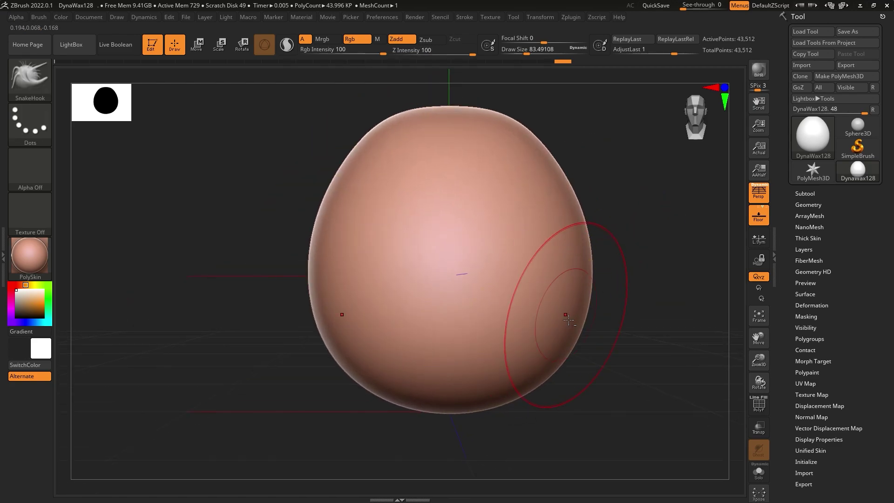
mouse_move(568, 299)
right_mouse_down("shift")
mouse_move(343, 299)
mouse_move(451, 278)
right_mouse_up("shift")
Pick a sculpting brush from the library and raise interface see-through to 84.
left_click(46, 70)
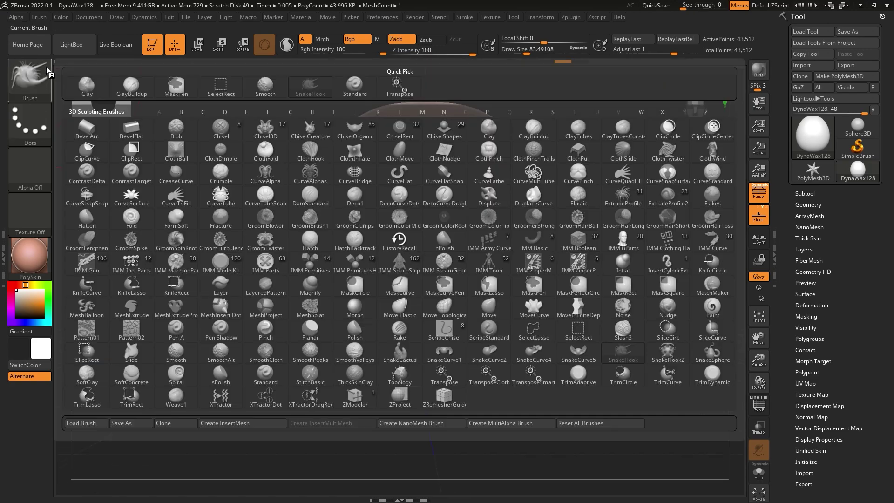
left_click(511, 314)
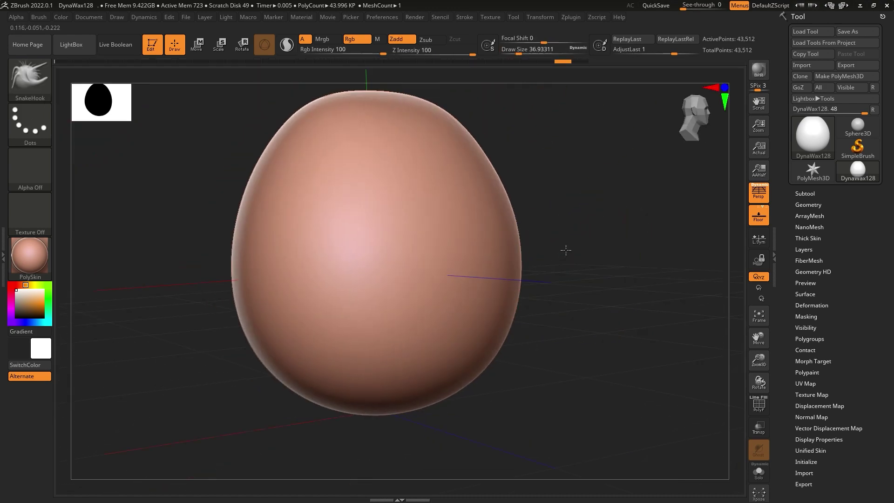
left_click_drag(707, 9, 719, 8)
right_click_drag(559, 279, 518, 229, "ctrl")
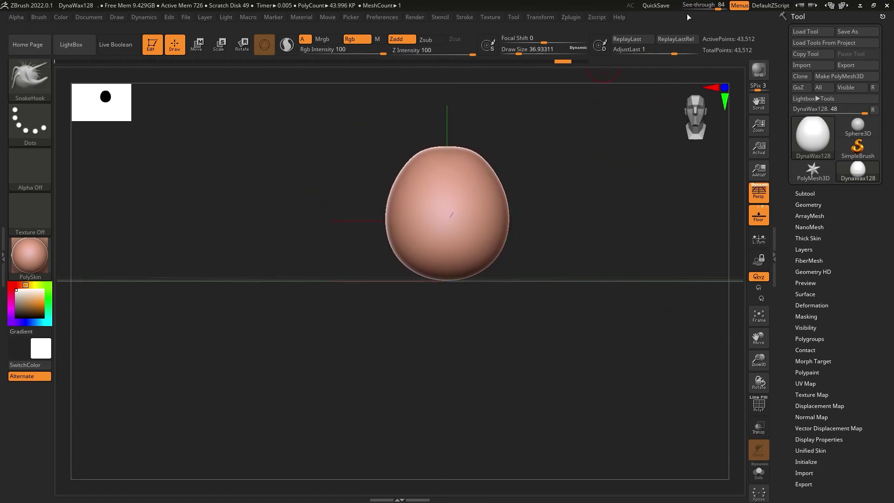
right_click_drag(354, 261, 317, 283, "ctrl")
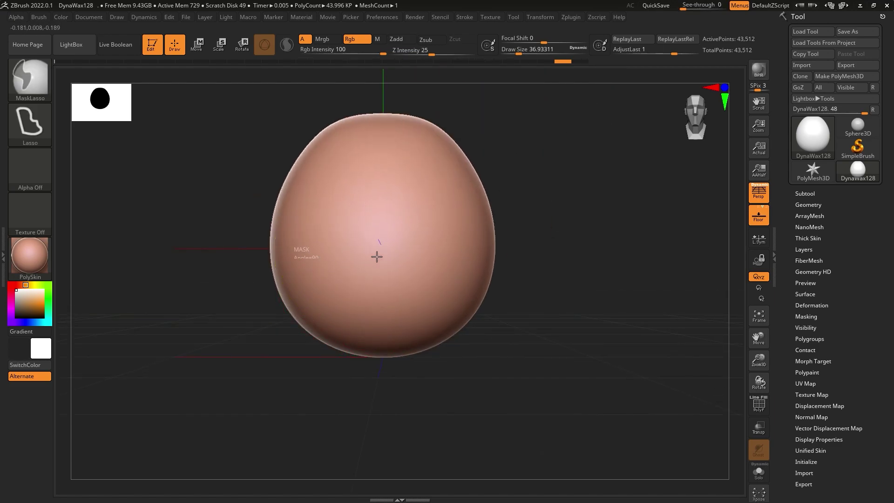
Lasso-mask a wide mouth band across the lower egg, extending it around the right side.
mouse_move(485, 256)
left_mouse_down("ctrl")
mouse_move(473, 297)
mouse_move(442, 324)
mouse_move(300, 253)
left_mouse_up("ctrl")
right_click_drag(461, 321, 479, 330, "alt")
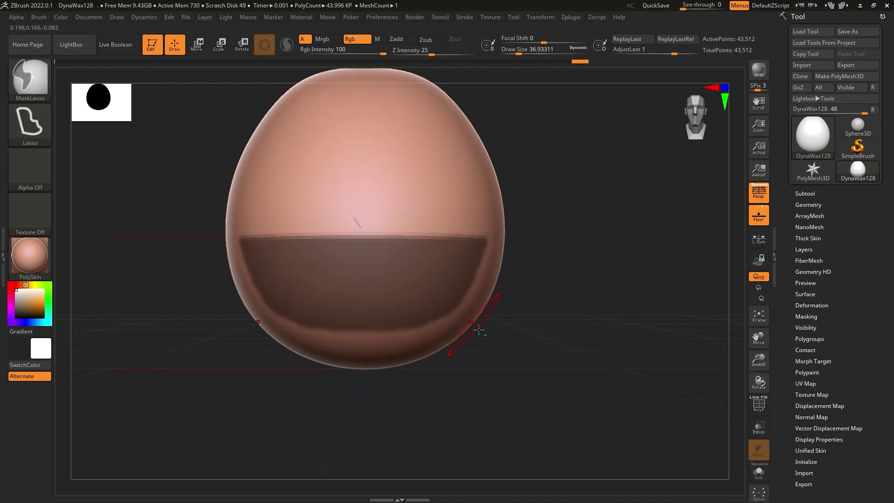
mouse_move(539, 335)
left_mouse_down()
mouse_move(535, 319)
mouse_move(579, 313)
mouse_move(513, 225)
mouse_move(368, 419)
left_mouse_up()
mouse_move(642, 372)
left_mouse_down()
mouse_move(469, 318)
mouse_move(561, 305)
mouse_move(544, 418)
left_mouse_up()
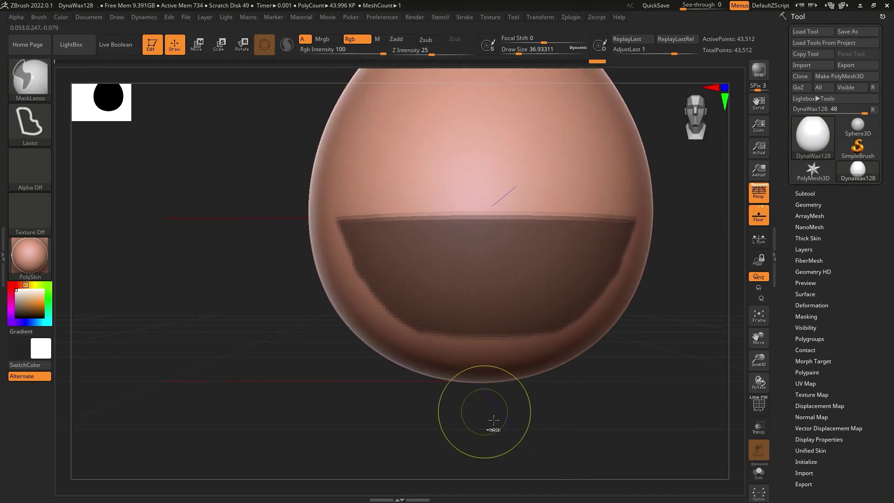
left_click_drag(445, 343, 343, 309, "ctrl")
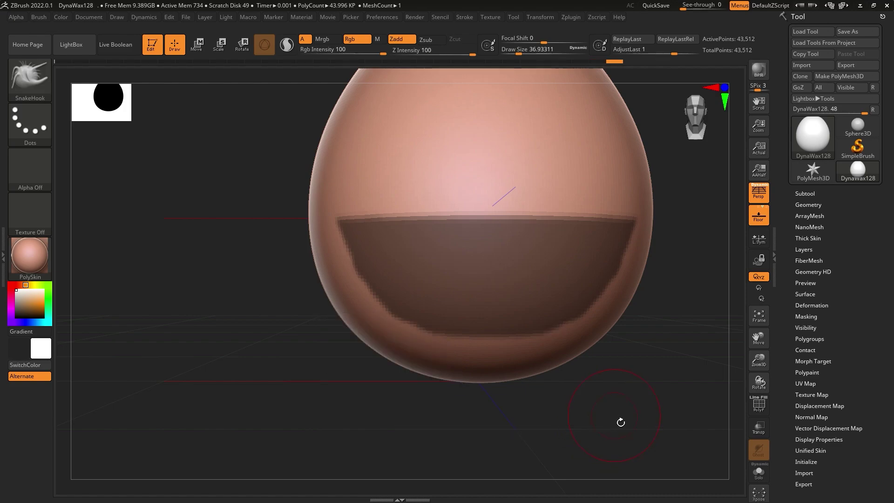
left_click_drag(618, 421, 547, 434)
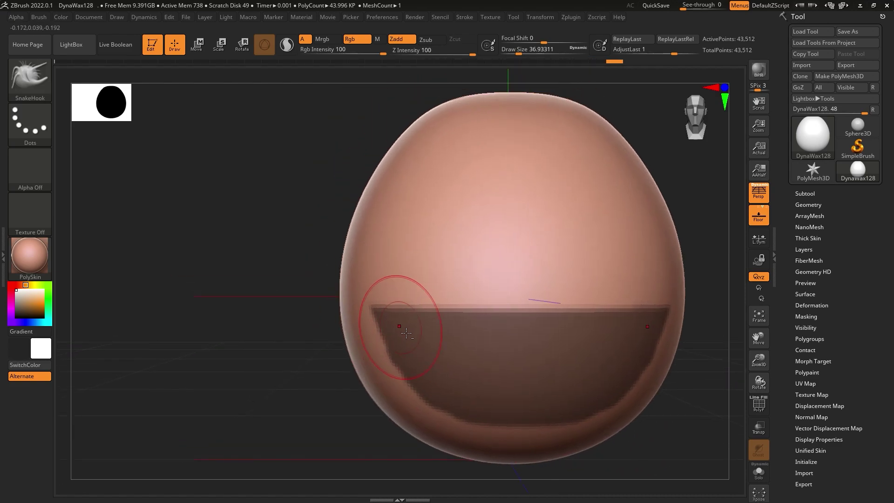
Orbit to check the masked band, then return interface see-through to 0.
left_click_drag(433, 335, 388, 329)
left_click_drag(614, 93, 630, 68)
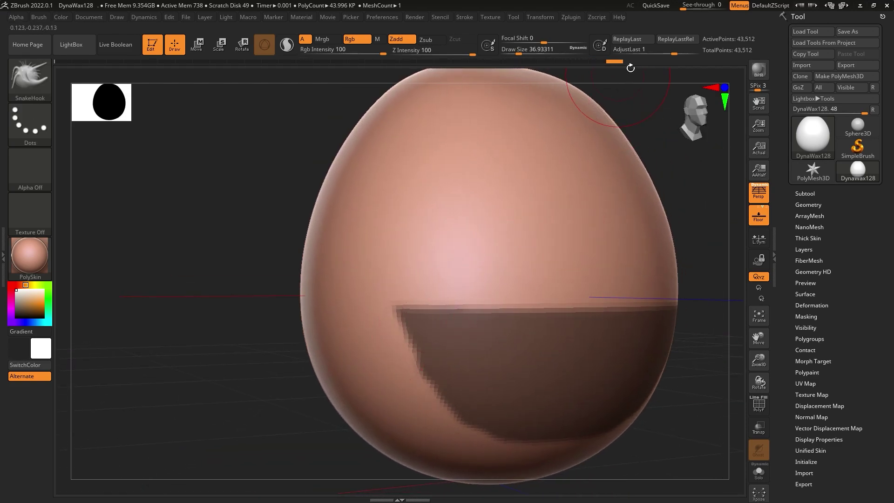
scroll(638, 224, "down", 5)
scroll(494, 259, "down", 3)
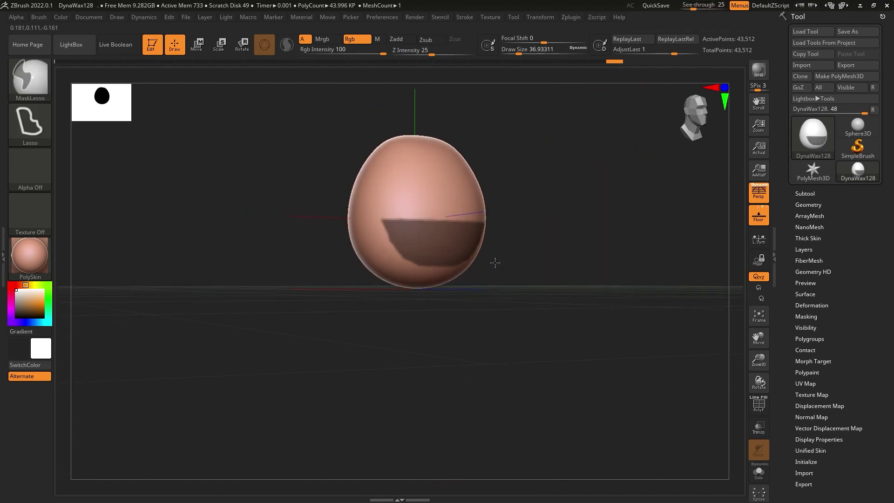
scroll(393, 262, "up", 3)
mouse_move(393, 263)
left_mouse_down()
mouse_move(465, 240)
mouse_move(519, 259)
mouse_move(509, 266)
mouse_move(671, 198)
mouse_move(492, 253)
mouse_move(479, 240)
mouse_move(483, 252)
left_mouse_up()
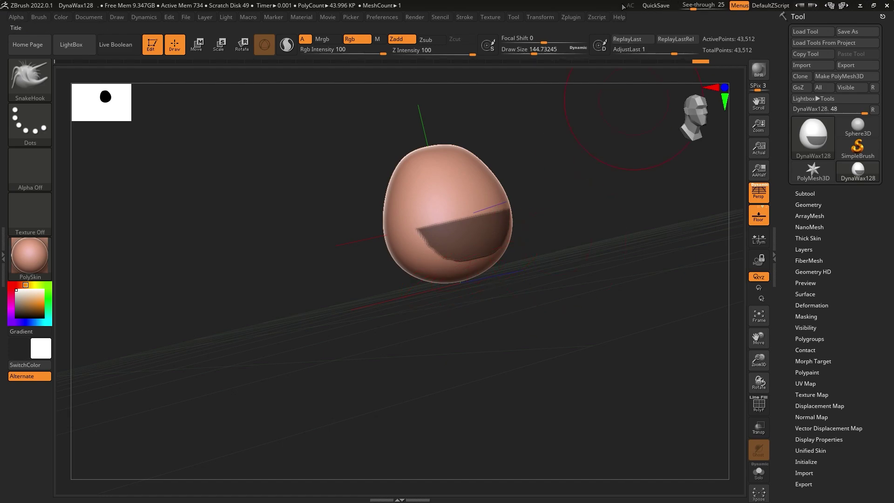
left_click_drag(700, 12, 682, 9)
mouse_move(552, 185)
right_mouse_down("ctrl")
mouse_move(495, 303)
mouse_move(513, 336)
right_mouse_up("ctrl")
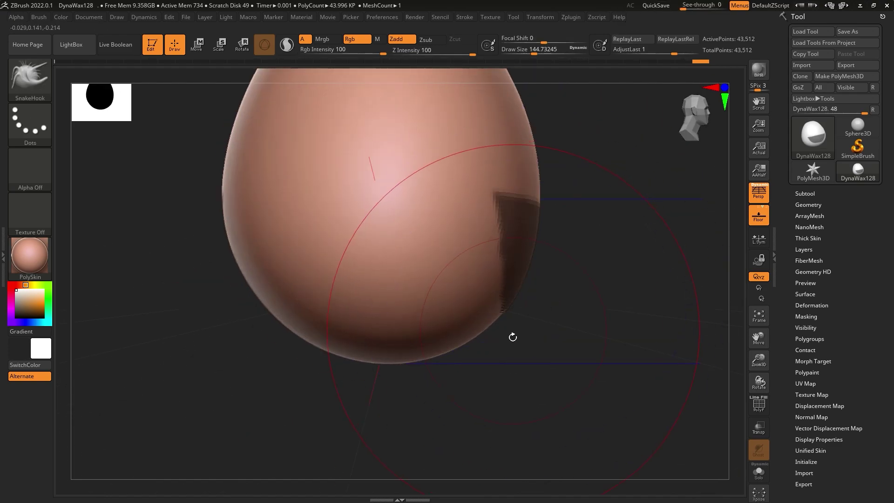
Invert the mask and push the unmasked region inward with the Transpose Move gizmo.
key("w")
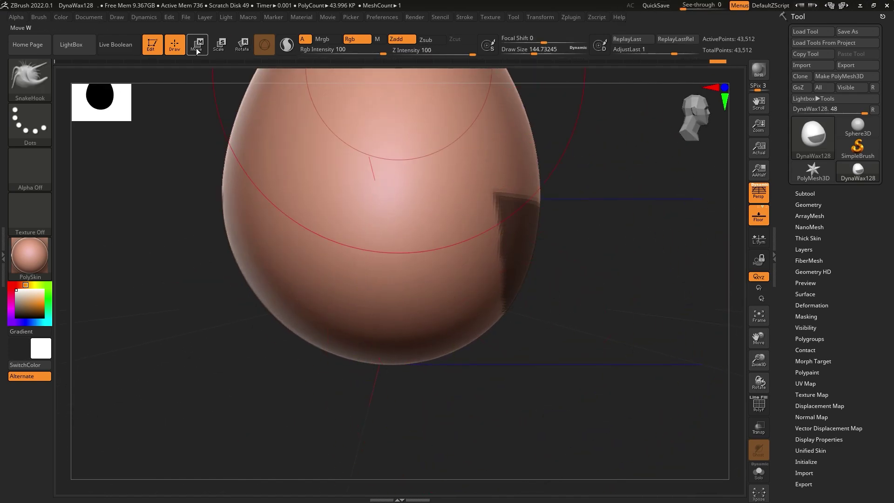
left_click(675, 293, "ctrl")
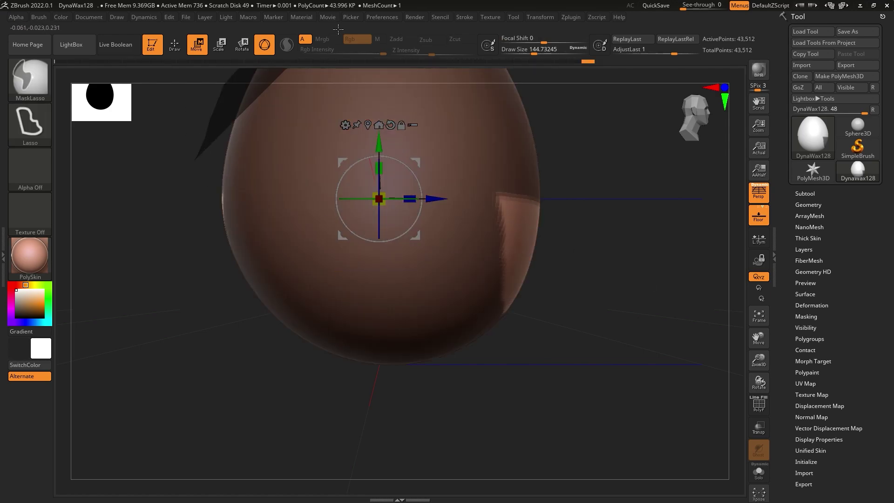
right_click_drag(349, 228, 135, 214, "alt")
right_click_drag(364, 272, 720, 223, "alt")
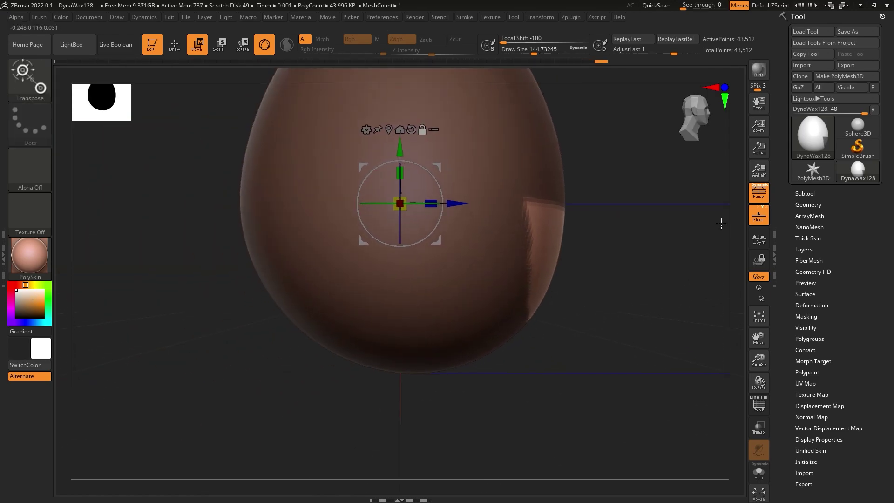
left_click(535, 259, "alt")
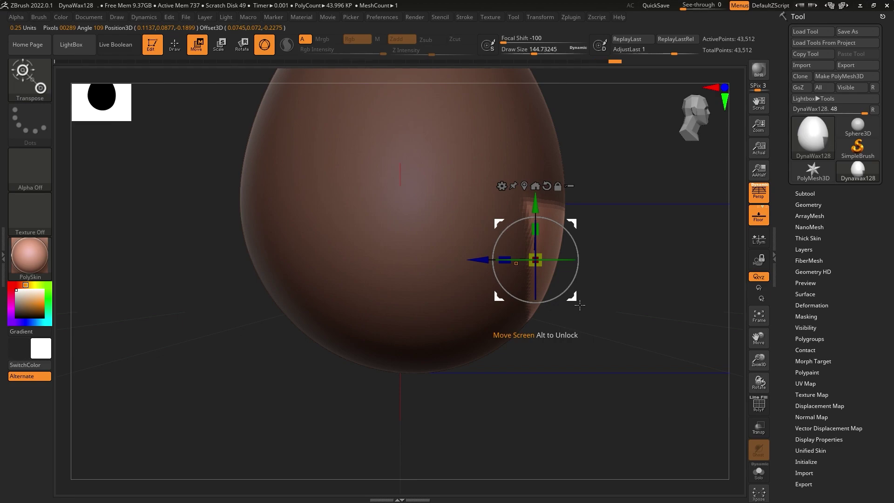
left_click_drag(579, 305, 485, 284)
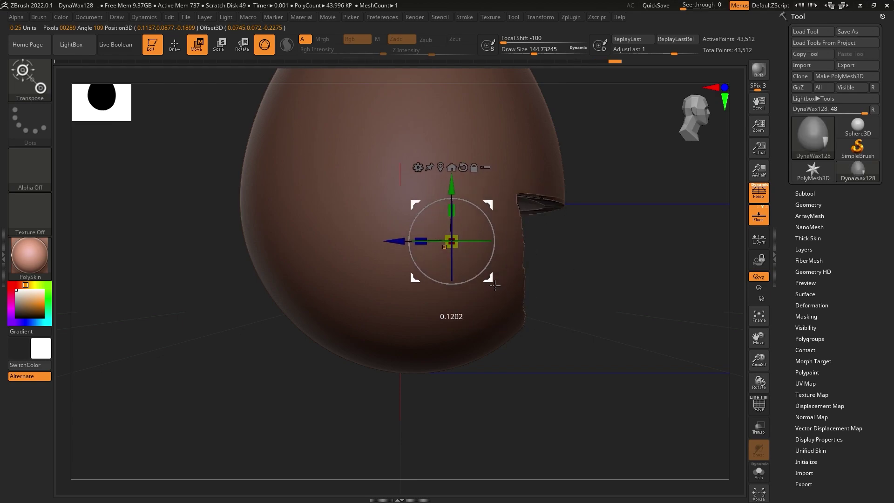
Nudge the inner shell down, then back up slightly, checking it from a frontal view.
right_click_drag(484, 283, 481, 246, "shift")
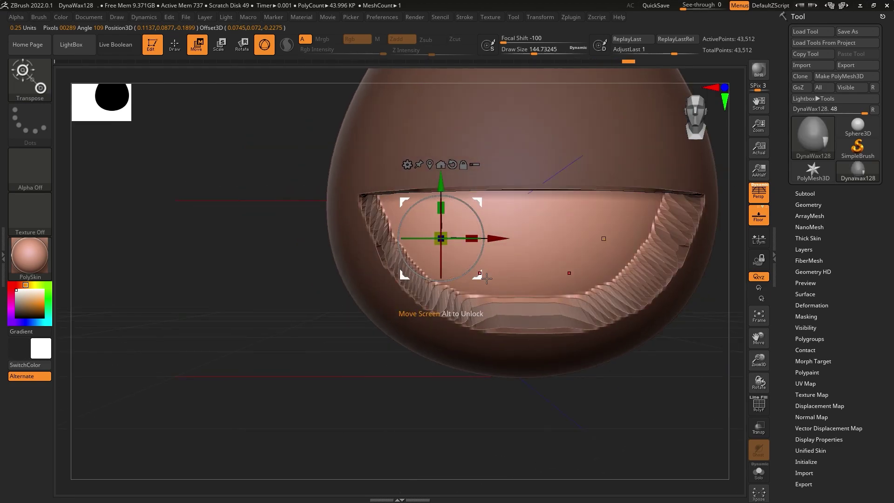
left_click_drag(453, 199, 471, 240)
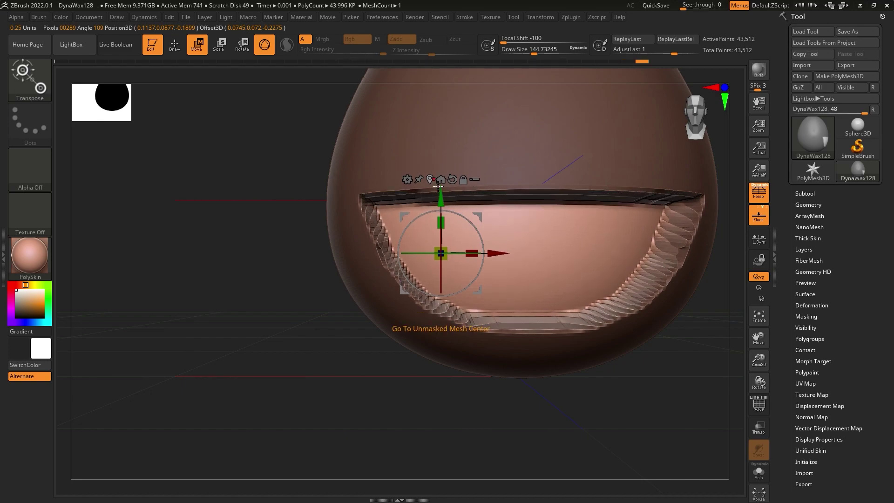
left_click(439, 181)
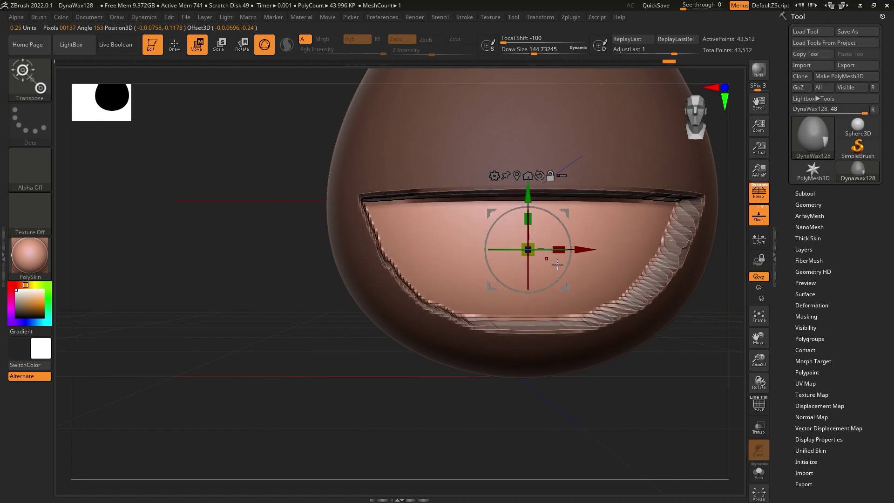
mouse_move(557, 265)
right_mouse_down("alt")
mouse_move(389, 245)
mouse_move(516, 303)
mouse_move(510, 311)
mouse_move(526, 298)
mouse_move(487, 299)
right_mouse_up("alt")
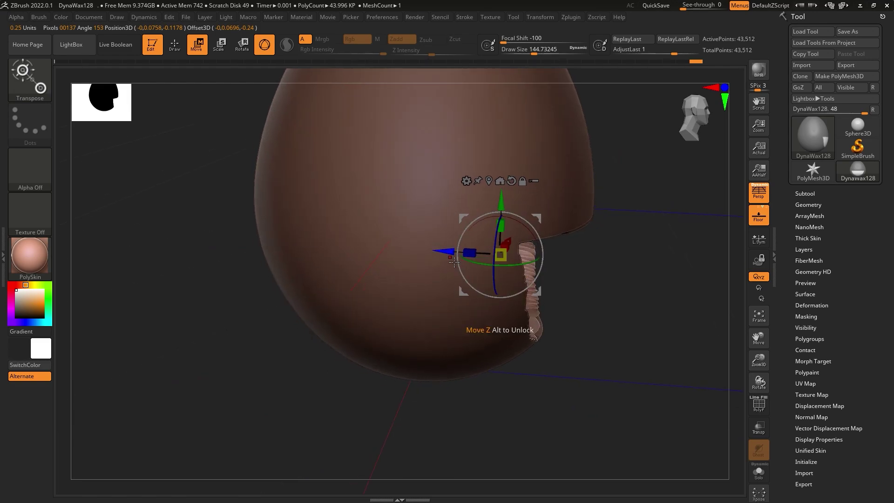
left_click_drag(454, 263, 394, 261, "alt")
right_click_drag(393, 262, 459, 200)
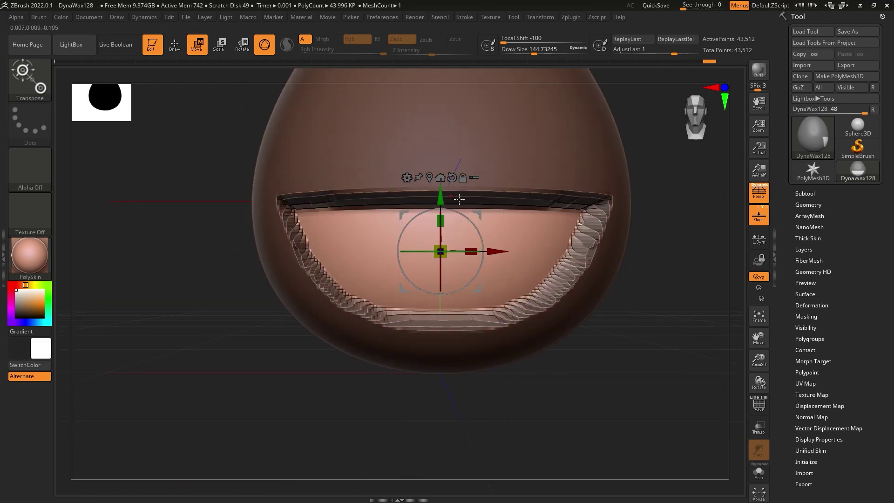
left_click_drag(444, 201, 445, 198)
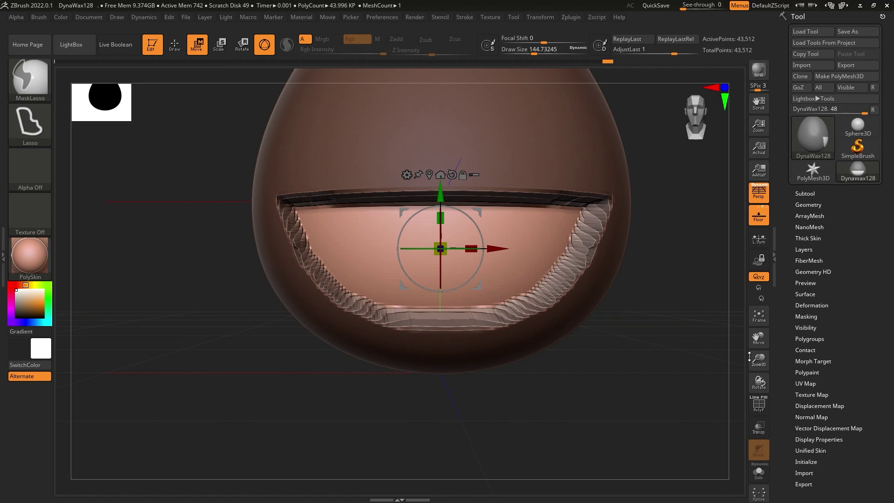
right_click_drag(591, 281, 582, 273)
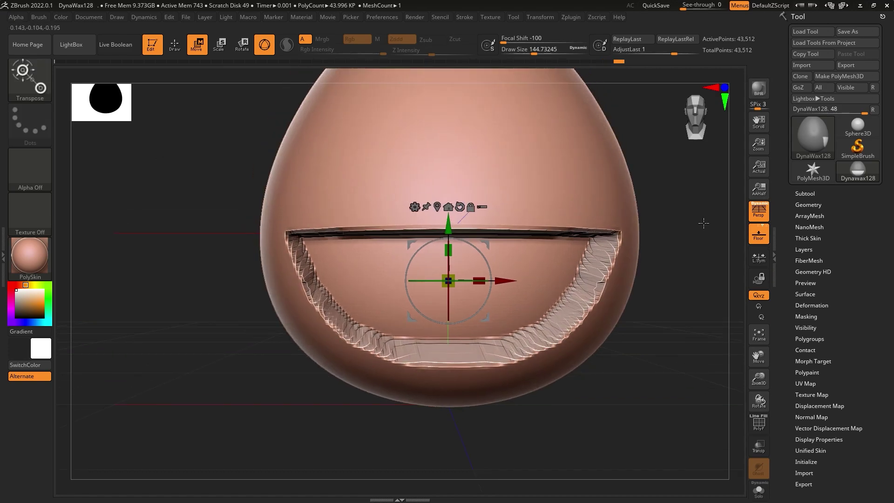
Run ZRemesher from Tool > Geometry to remesh the shell to about 11,614 points, with SnakeHook selected.
left_click(796, 194)
left_click(804, 56)
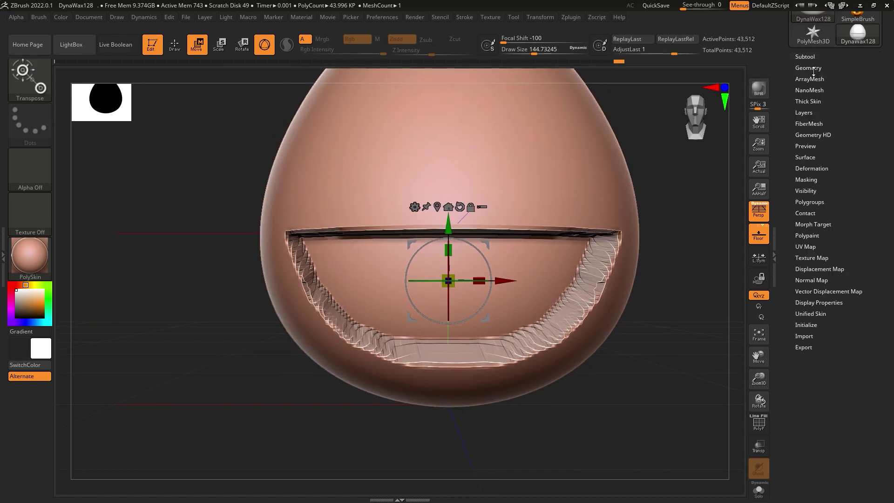
left_click(809, 246)
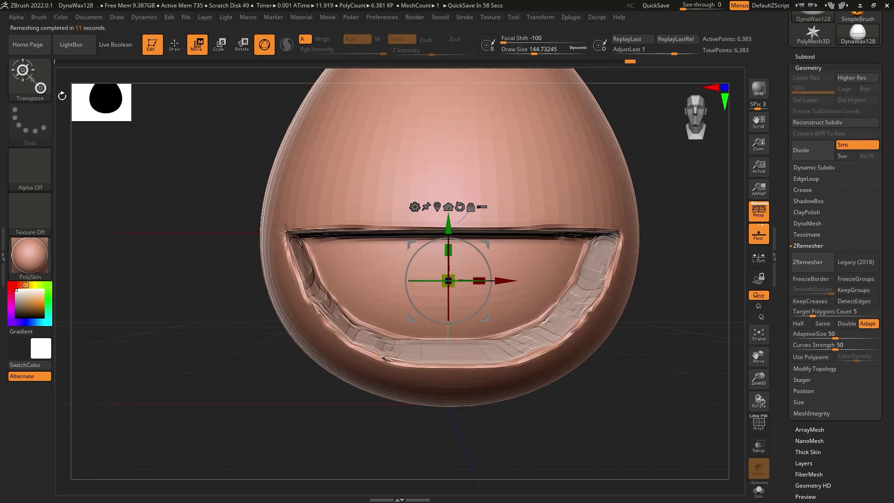
left_click(48, 89)
left_click(326, 186)
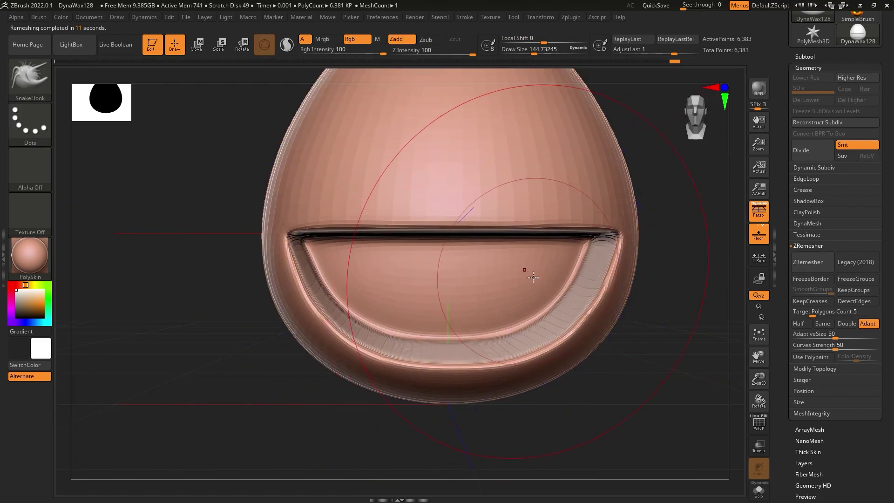
key("b")
key("s")
key("h")
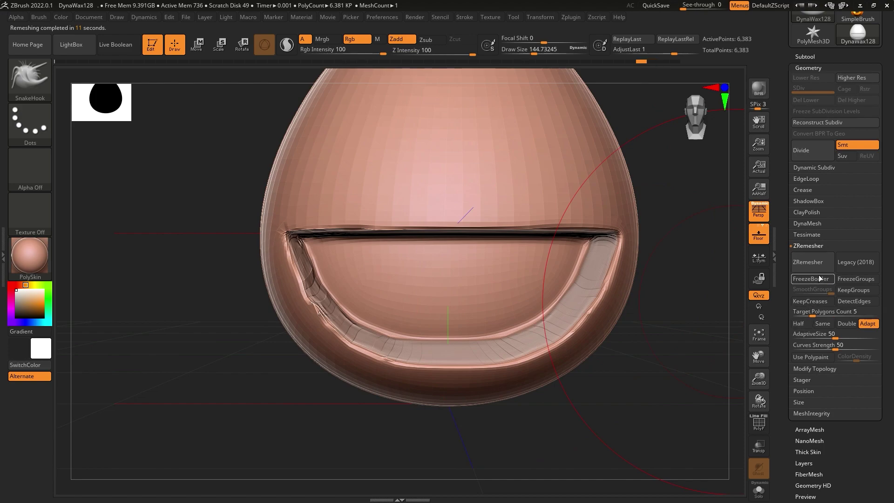
left_click(807, 262)
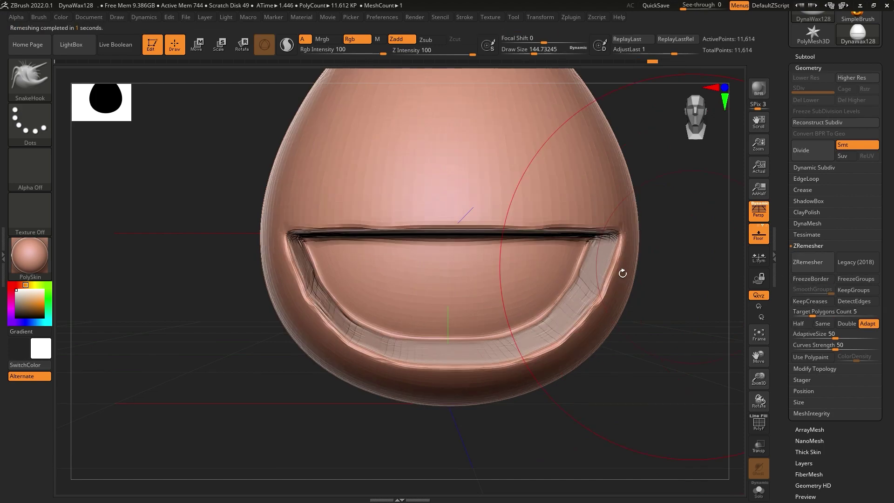
Shift-smooth the shell's lower rim ridge, orbiting and recentring the view to check it.
key("shift")
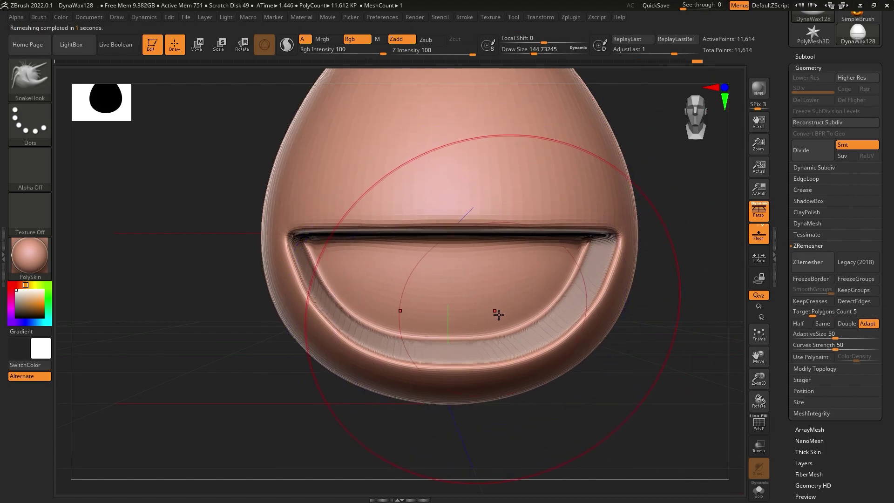
mouse_move(579, 88)
left_mouse_down()
mouse_move(576, 61)
mouse_move(529, 55)
left_mouse_up()
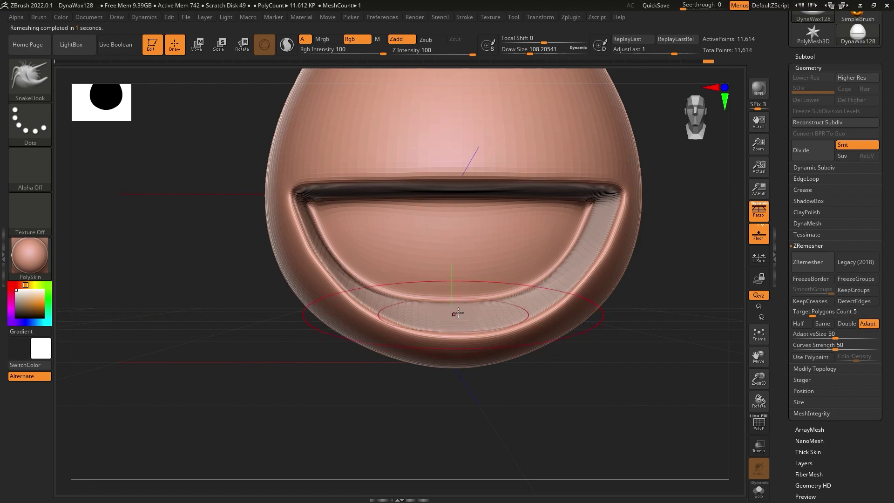
left_click_drag(464, 325, 442, 305)
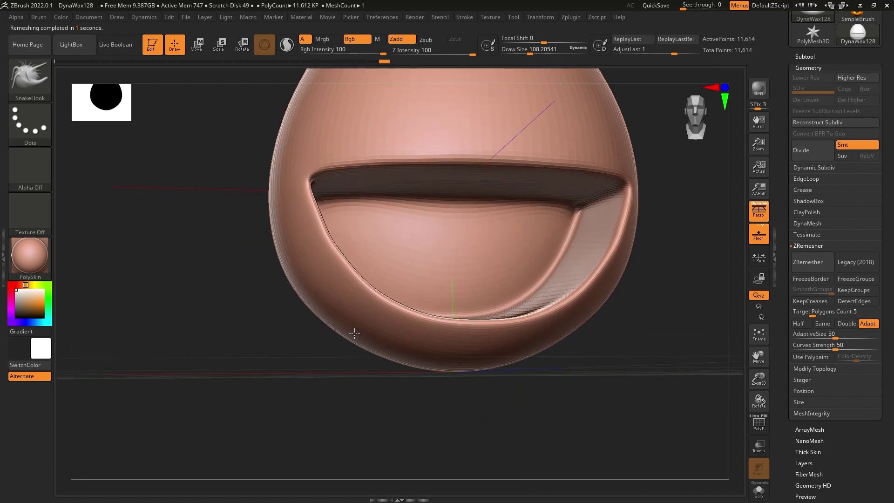
mouse_move(442, 304)
right_mouse_down()
mouse_move(414, 244)
mouse_move(444, 263)
right_mouse_up()
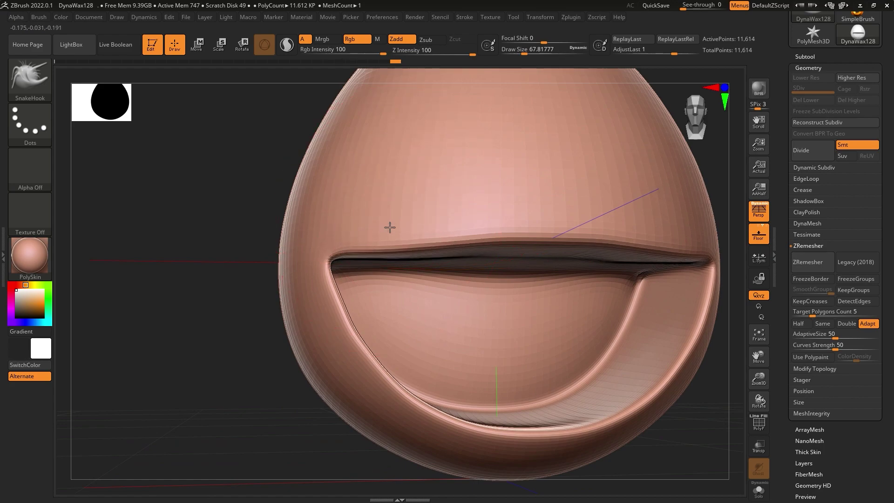
right_click_drag(517, 224, 534, 239)
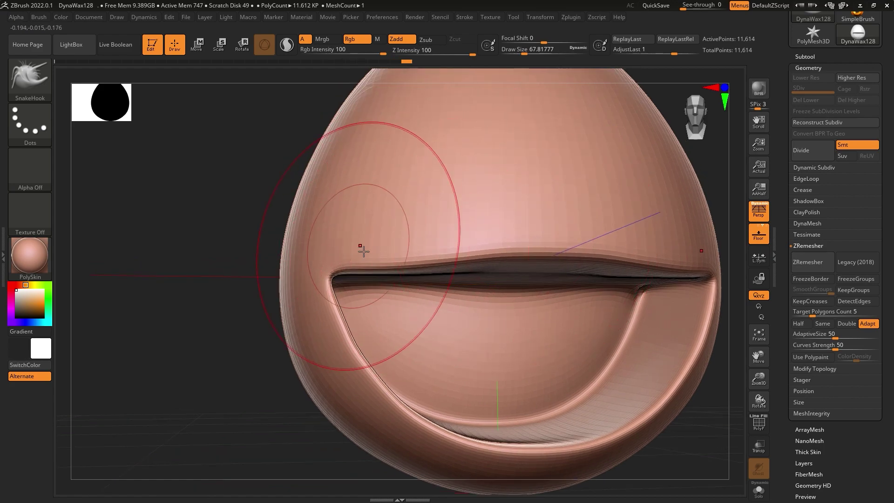
mouse_move(359, 247)
right_mouse_down("alt")
mouse_move(386, 239)
mouse_move(365, 242)
mouse_move(433, 296)
mouse_move(559, 332)
mouse_move(693, 305)
right_mouse_up("alt")
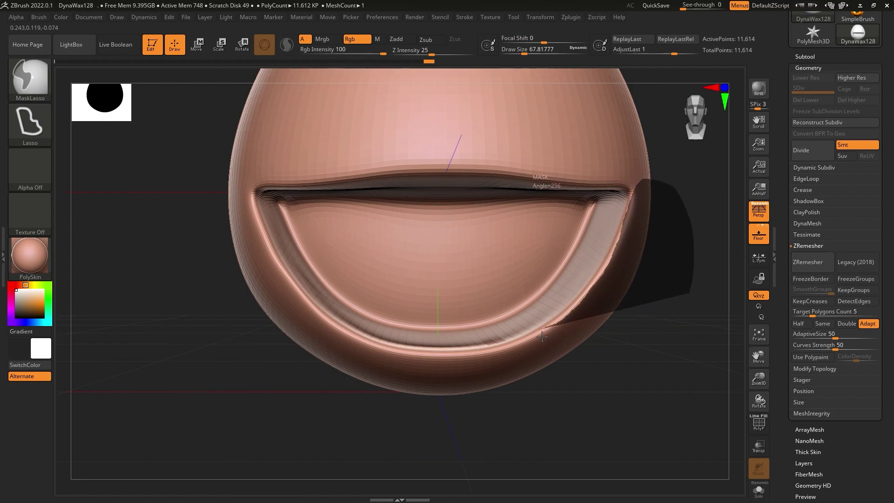
Mask the shell's lower rim, redo the mask, and invert it to isolate the rim.
mouse_move(466, 361)
left_mouse_down("ctrl")
mouse_move(484, 435)
mouse_move(505, 353)
left_mouse_up("ctrl")
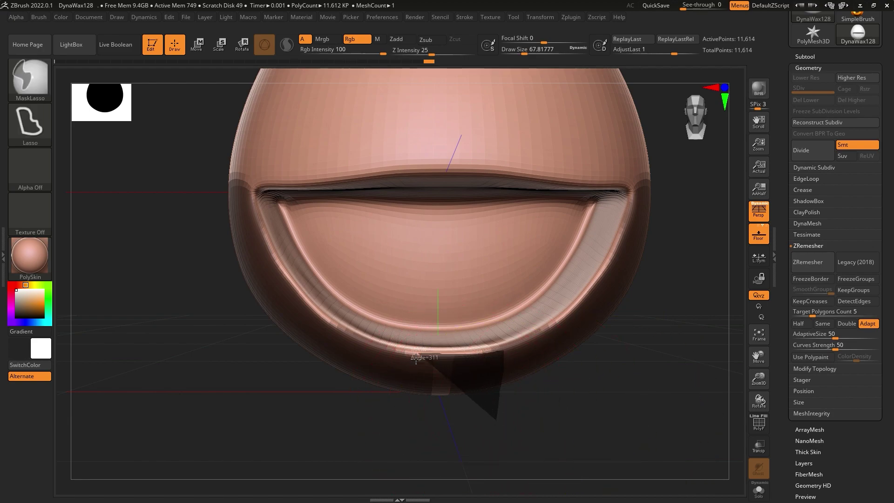
left_click_drag(415, 357, 410, 357, "ctrl")
key("ctrl+z")
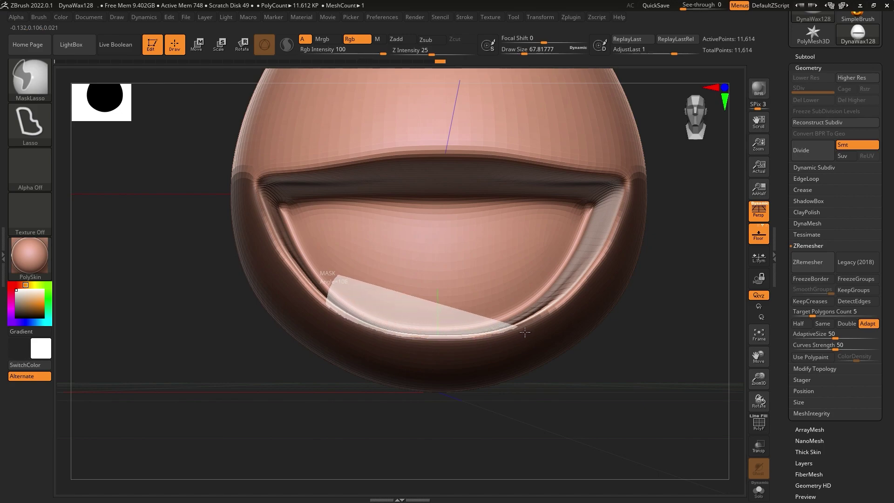
left_click_drag(548, 322, 549, 279, "ctrl")
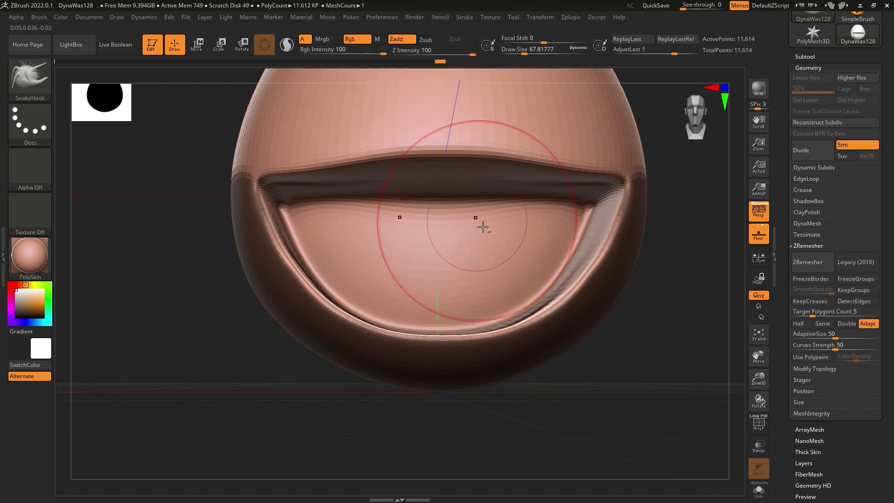
left_click(643, 385, "ctrl")
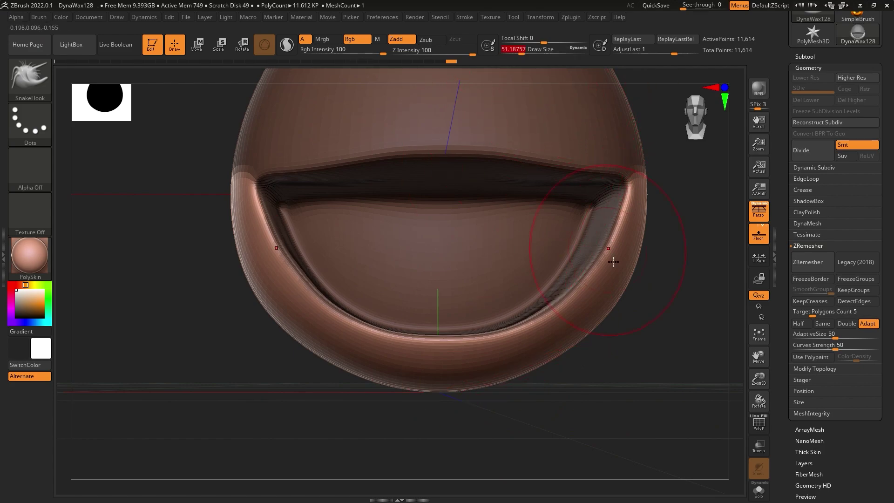
mouse_move(613, 261)
left_mouse_down()
mouse_move(664, 315)
mouse_move(618, 299)
mouse_move(618, 333)
left_mouse_up()
mouse_move(672, 339)
left_mouse_down("ctrl")
mouse_move(661, 162)
mouse_move(582, 133)
mouse_move(565, 210)
mouse_move(524, 274)
mouse_move(350, 433)
left_mouse_up("ctrl")
mouse_move(484, 399)
left_mouse_down()
mouse_move(484, 343)
mouse_move(534, 371)
mouse_move(479, 351)
mouse_move(532, 355)
left_mouse_up()
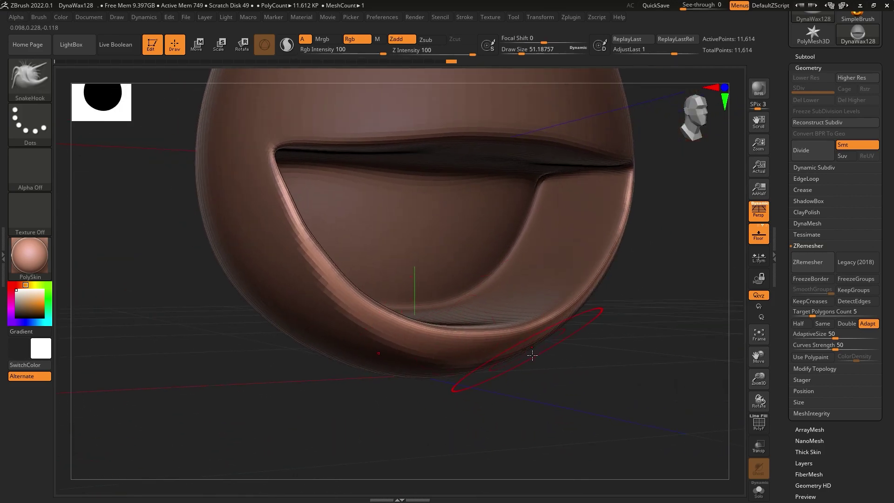
Enlarge the brush and SnakeHook the lid rim into a rounded arch, ending on a front view.
left_click_drag(528, 56, 532, 56)
mouse_move(518, 303)
left_mouse_down()
mouse_move(495, 387)
mouse_move(578, 369)
mouse_move(593, 338)
mouse_move(572, 259)
mouse_move(589, 236)
mouse_move(495, 326)
mouse_move(349, 279)
mouse_move(359, 259)
mouse_move(378, 283)
mouse_move(417, 260)
mouse_move(356, 184)
left_mouse_up()
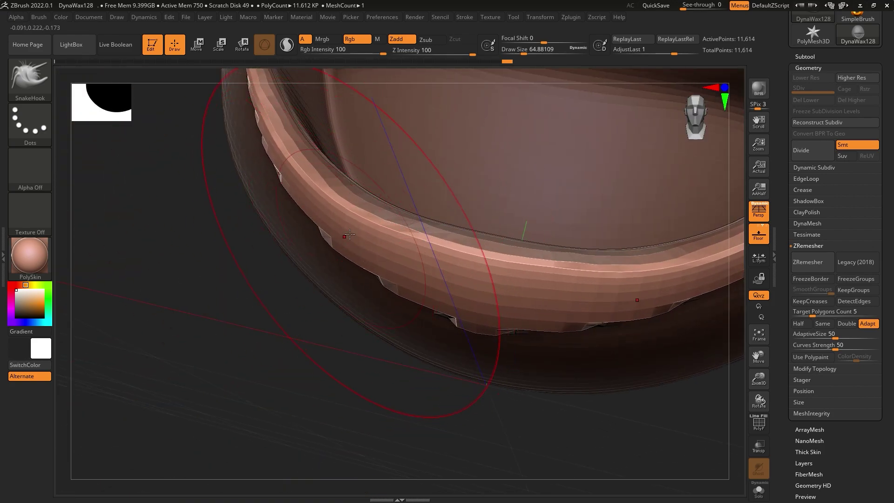
mouse_move(349, 259)
left_mouse_down()
mouse_move(287, 176)
mouse_move(305, 168)
mouse_move(484, 246)
mouse_move(576, 270)
mouse_move(559, 219)
mouse_move(429, 359)
mouse_move(479, 260)
mouse_move(500, 252)
left_mouse_up()
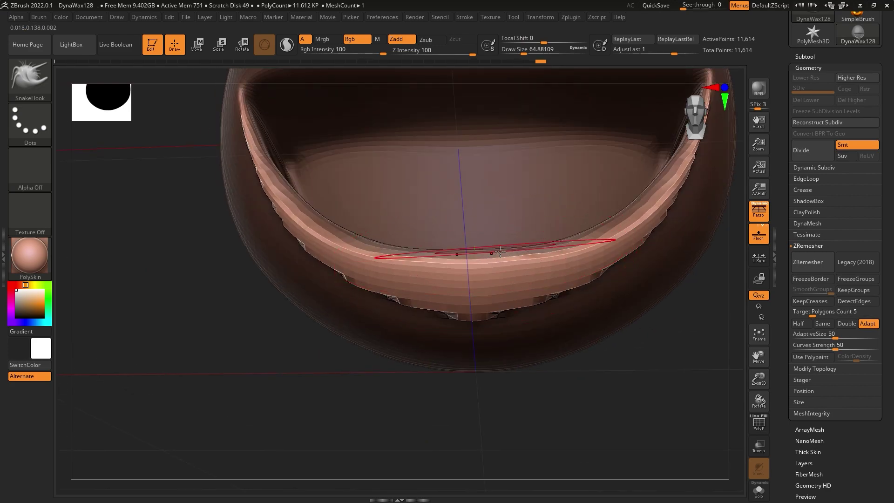
left_click_drag(414, 257, 330, 226)
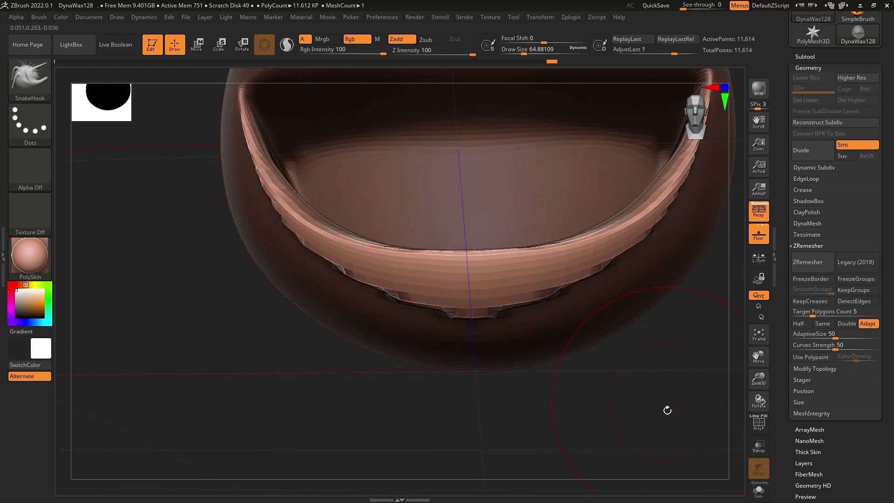
mouse_move(667, 410)
left_mouse_down()
mouse_move(574, 351)
mouse_move(399, 266)
mouse_move(485, 388)
mouse_move(535, 357)
mouse_move(459, 399)
mouse_move(427, 389)
mouse_move(488, 359)
left_mouse_up()
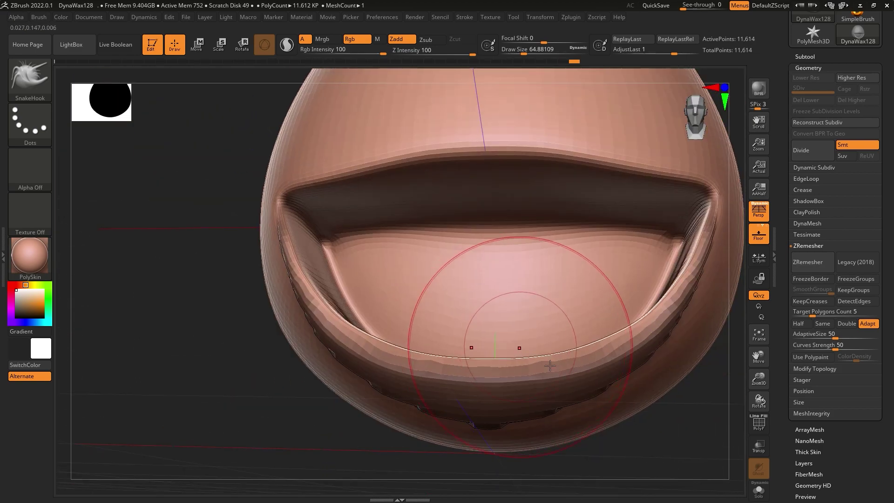
mouse_move(639, 419)
left_mouse_down()
mouse_move(698, 433)
mouse_move(651, 395)
mouse_move(670, 372)
left_mouse_up()
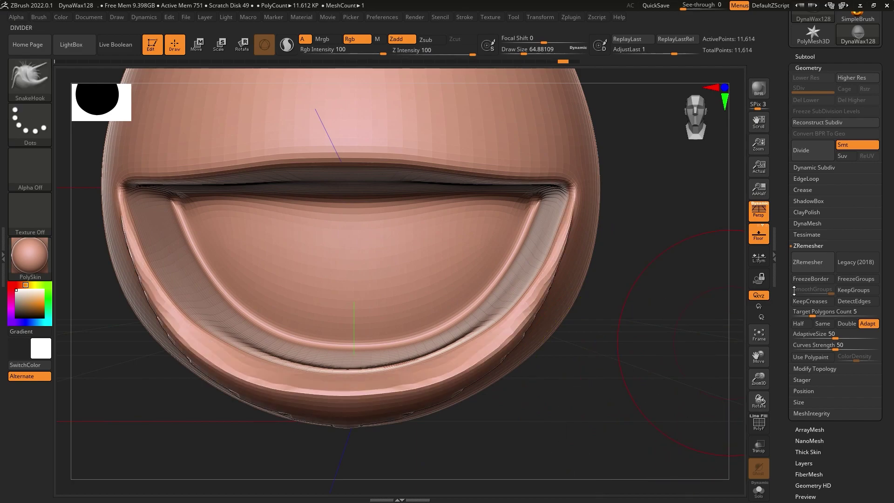
Set the ZRemesher target to about 10.82 thousand polygons and inspect the topology from several angles.
left_click(822, 313)
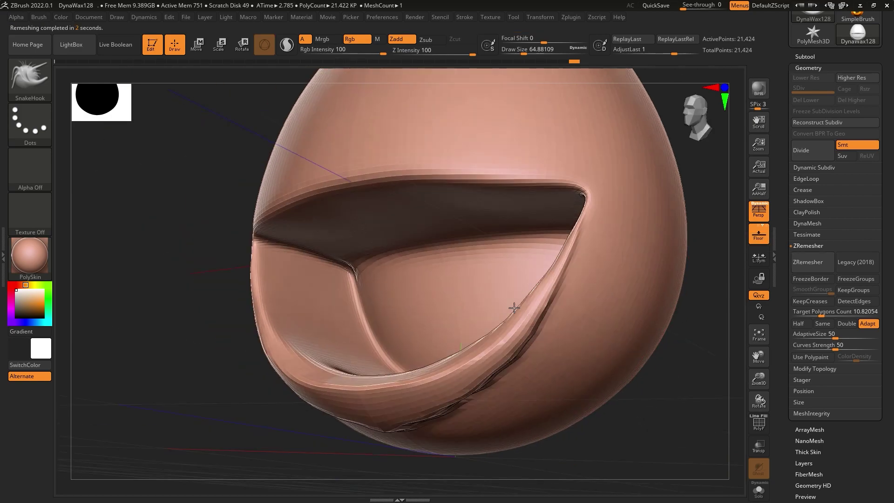
right_click_drag(523, 332, 259, 467)
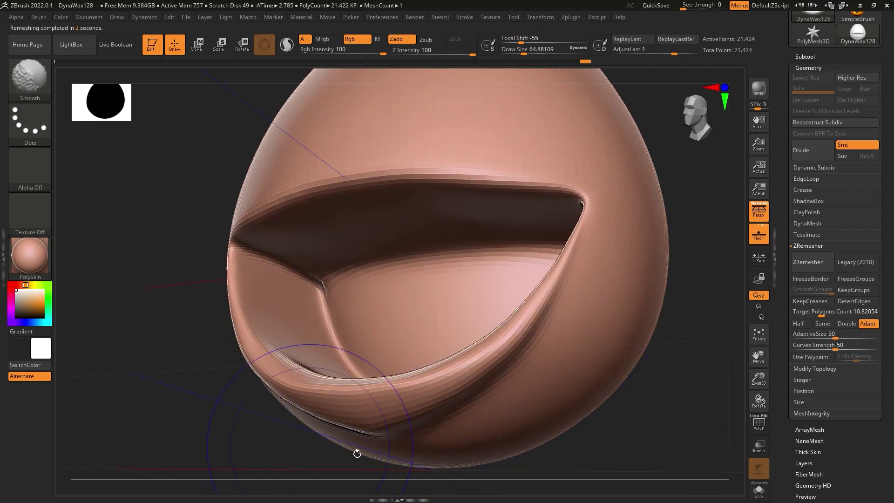
right_click_drag(357, 452, 552, 103)
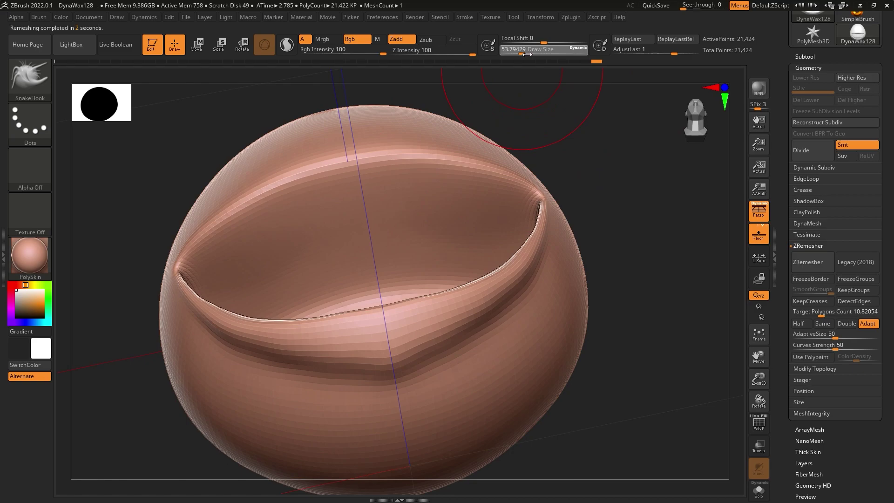
right_click_drag(400, 409, 400, 395)
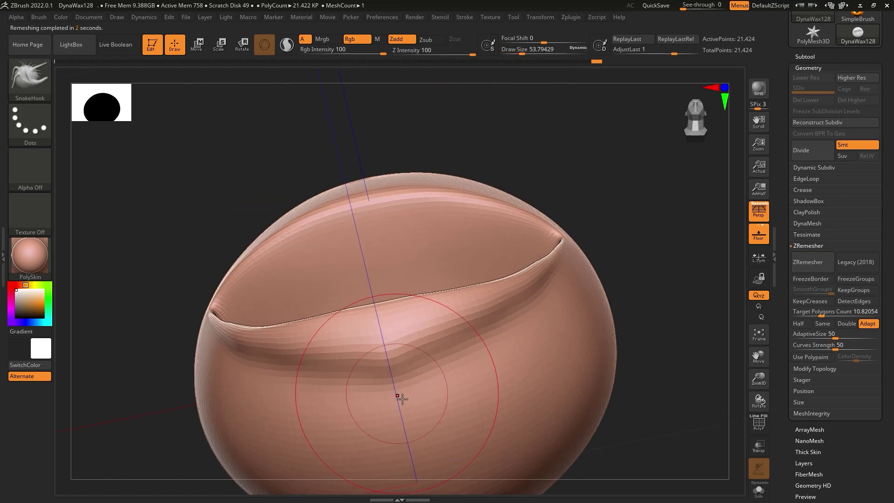
right_click_drag(293, 381, 304, 381)
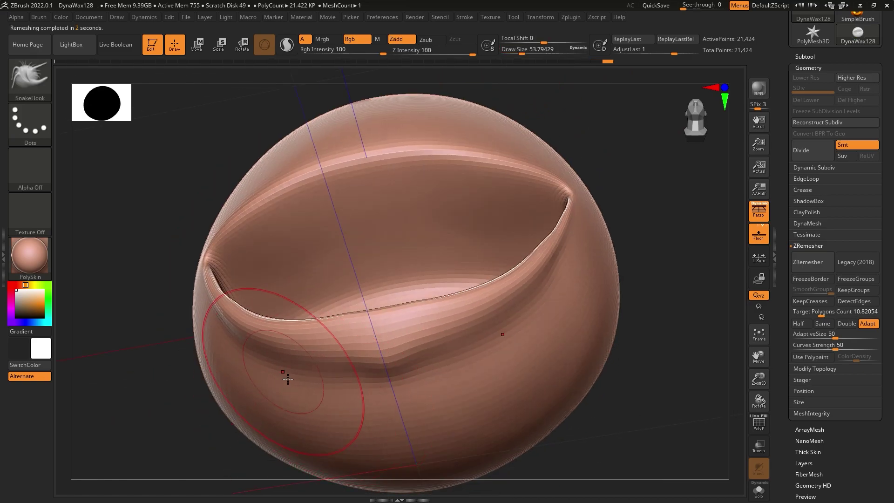
mouse_move(409, 399)
right_mouse_down()
mouse_move(418, 373)
mouse_move(537, 433)
mouse_move(490, 456)
mouse_move(463, 343)
mouse_move(530, 319)
right_mouse_up()
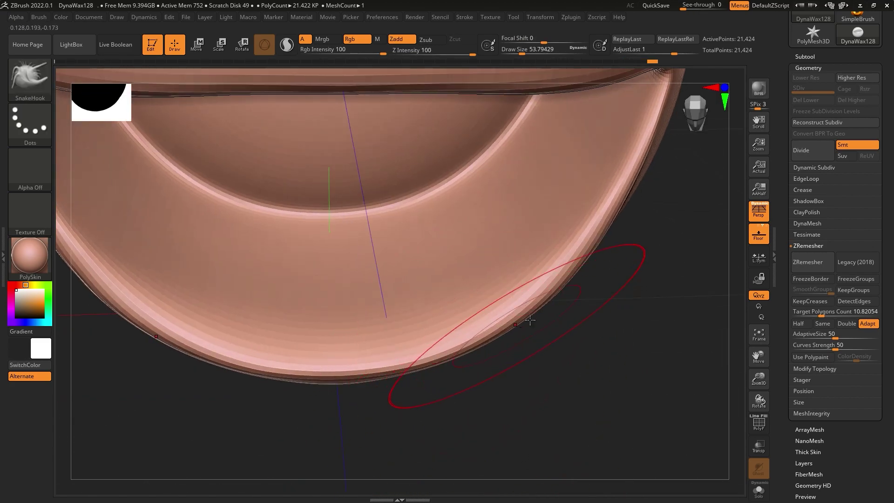
mouse_move(628, 304)
right_mouse_down()
mouse_move(579, 259)
mouse_move(618, 329)
mouse_move(608, 259)
mouse_move(630, 277)
mouse_move(605, 260)
mouse_move(601, 279)
mouse_move(605, 171)
right_mouse_up()
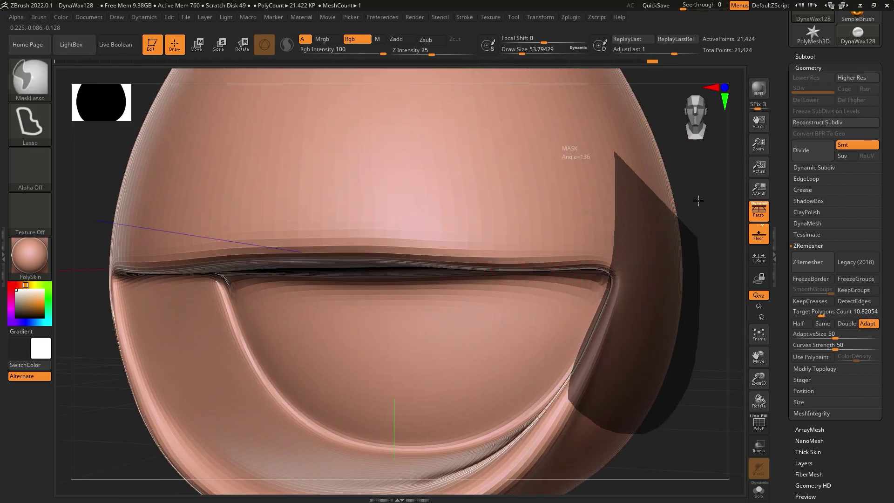
Lasso-mask the rim's right side and enlarge the brush to about 93.69, framing the brow area.
left_click_drag(612, 292, 658, 259, "ctrl")
right_click_drag(658, 259, 628, 279)
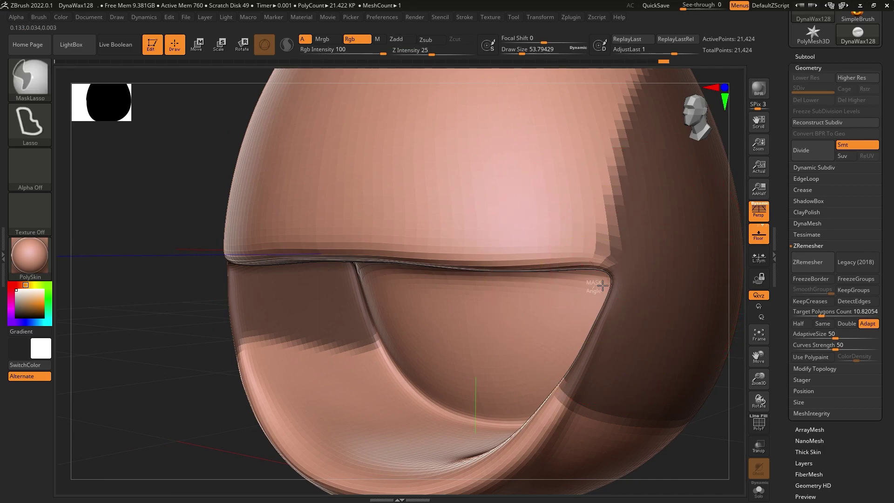
mouse_move(508, 99)
right_mouse_down()
mouse_move(605, 279)
mouse_move(608, 326)
mouse_move(401, 343)
mouse_move(428, 369)
mouse_move(389, 340)
mouse_move(509, 359)
mouse_move(471, 377)
right_mouse_up()
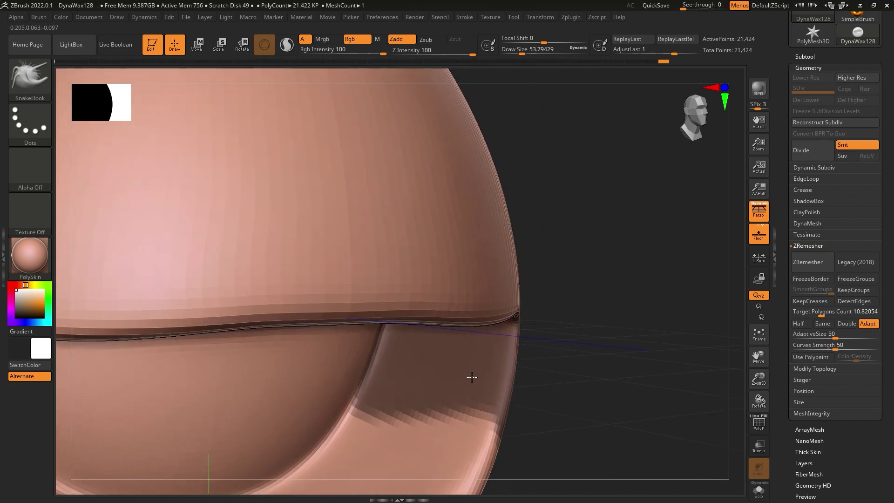
right_click_drag(503, 313, 517, 103)
left_click_drag(531, 52, 536, 52)
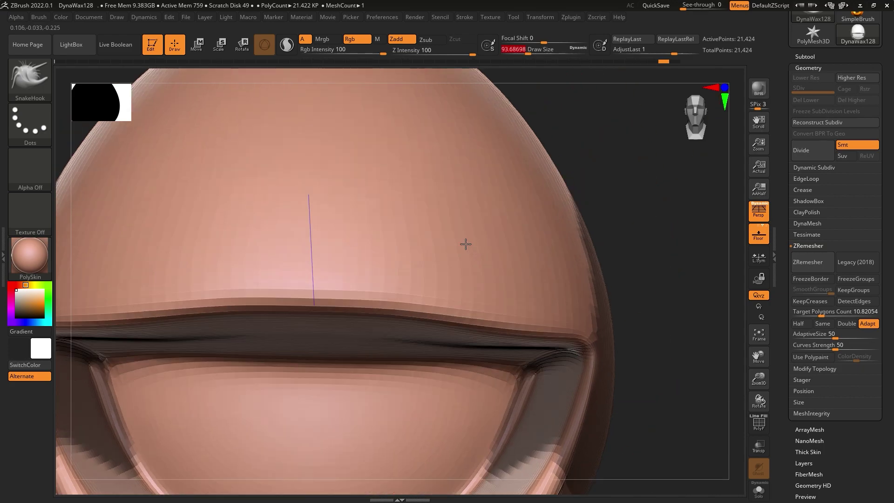
mouse_move(465, 244)
right_mouse_down()
mouse_move(512, 303)
mouse_move(543, 317)
mouse_move(611, 417)
right_mouse_up()
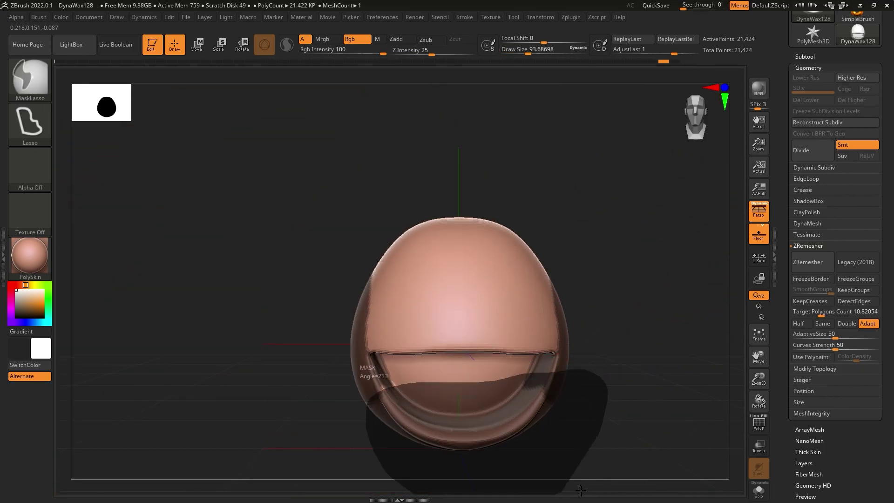
Mask the lower lid shell and pull the surface near the rim corner.
right_click_drag(534, 380, 295, 386, "ctrl")
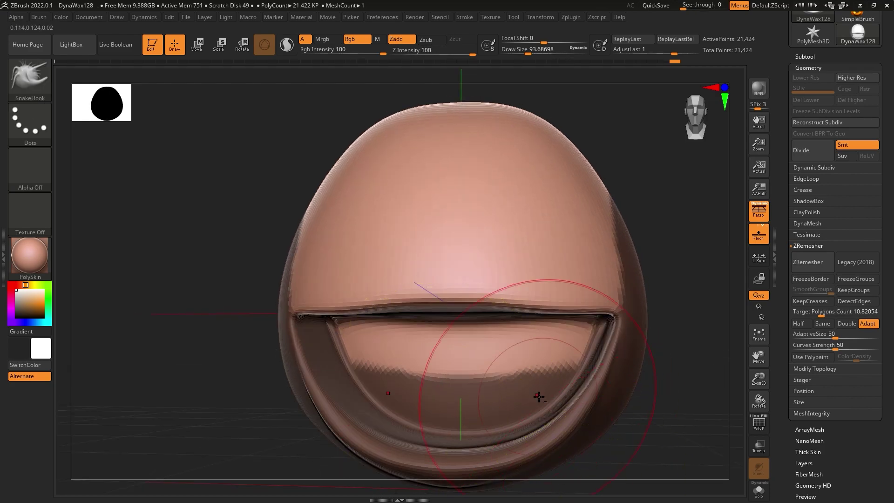
mouse_move(479, 389)
right_mouse_down()
mouse_move(595, 299)
mouse_move(611, 269)
mouse_move(585, 323)
mouse_move(438, 281)
mouse_move(336, 301)
right_mouse_up()
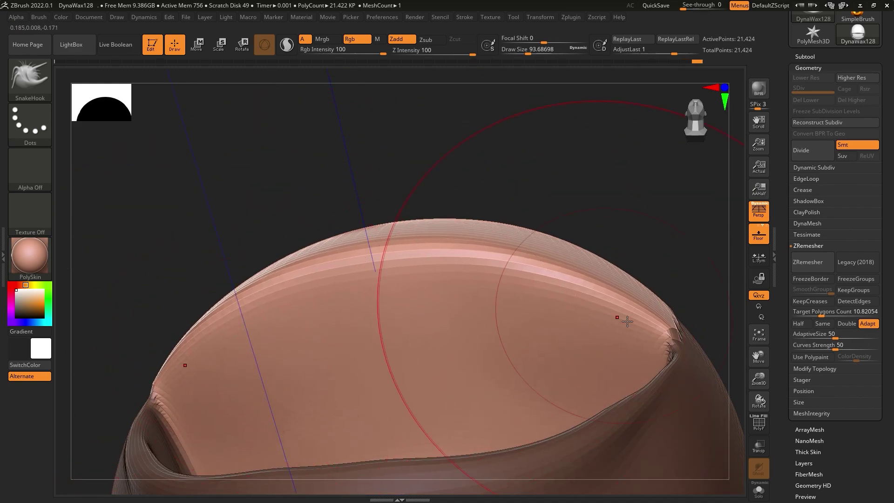
key("f")
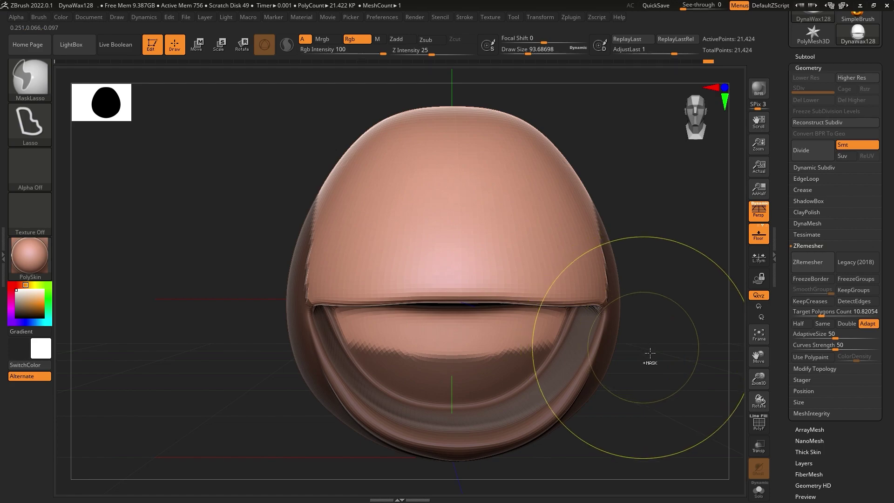
right_click_drag(649, 352, 619, 280)
left_click_drag(601, 275, 624, 261)
right_click_drag(624, 261, 540, 186)
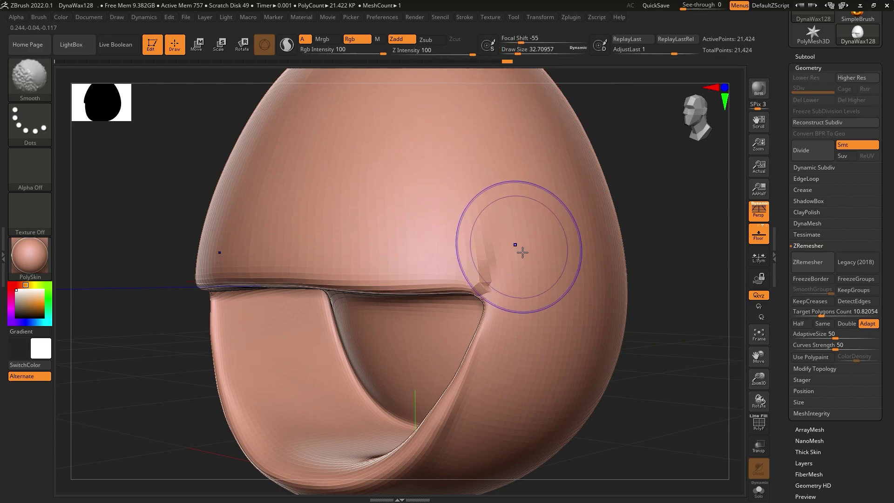
mouse_move(554, 275)
right_mouse_down("ctrl")
mouse_move(582, 308)
mouse_move(489, 315)
right_mouse_up("ctrl")
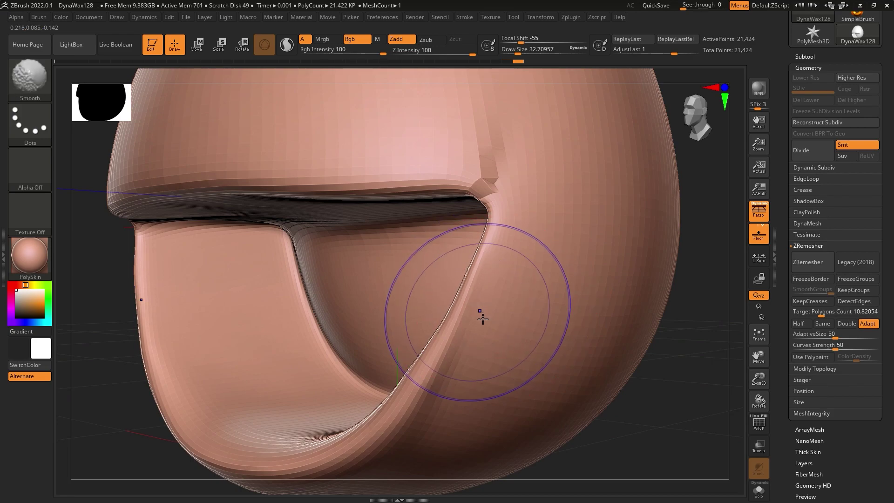
right_click_drag(551, 303, 547, 254)
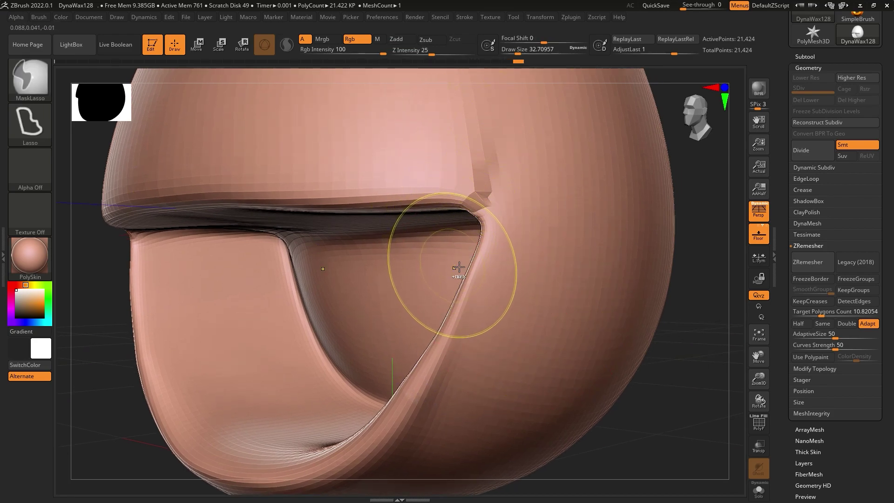
Mask the lid loop, switch to SnakeHook, and smooth away the spiky notch at the rim corner.
left_click_drag(483, 223, 270, 339, "ctrl")
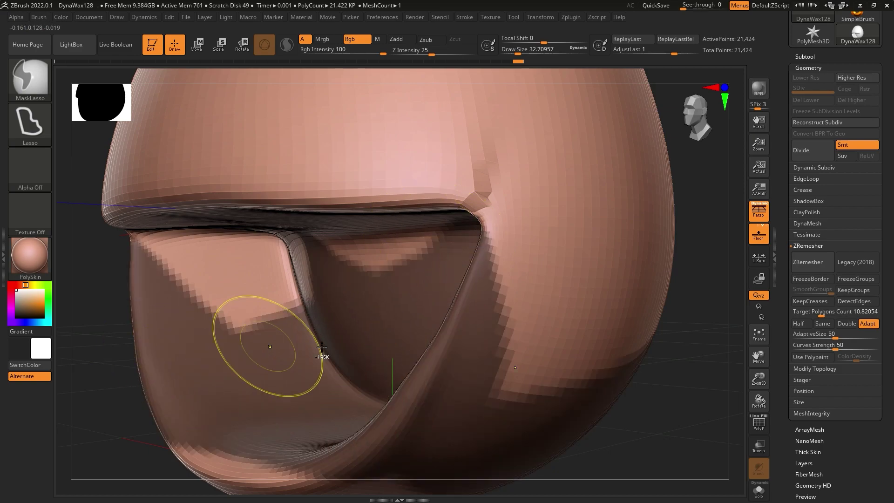
key("b")
key("s")
key("h")
mouse_move(539, 304)
right_mouse_down()
mouse_move(530, 243)
mouse_move(523, 274)
mouse_move(538, 281)
mouse_move(531, 293)
right_mouse_up()
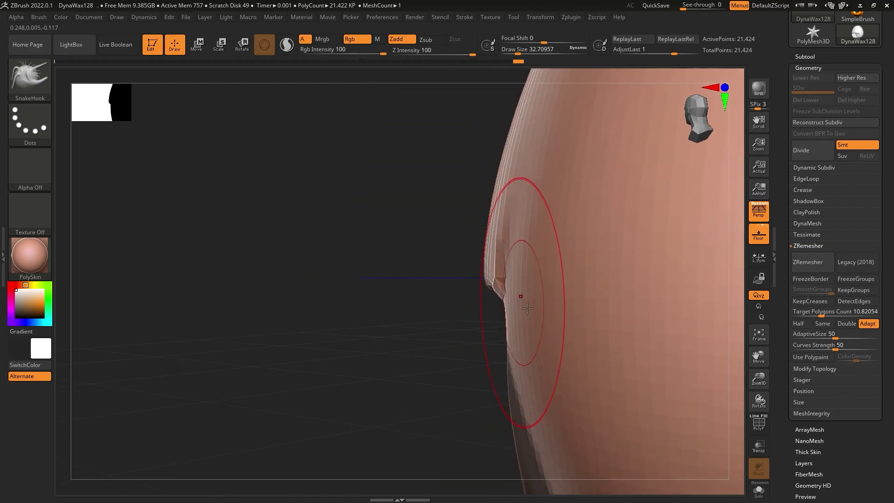
mouse_move(531, 293)
right_mouse_down()
mouse_move(572, 305)
mouse_move(559, 350)
mouse_move(361, 379)
mouse_move(520, 327)
mouse_move(445, 270)
right_mouse_up()
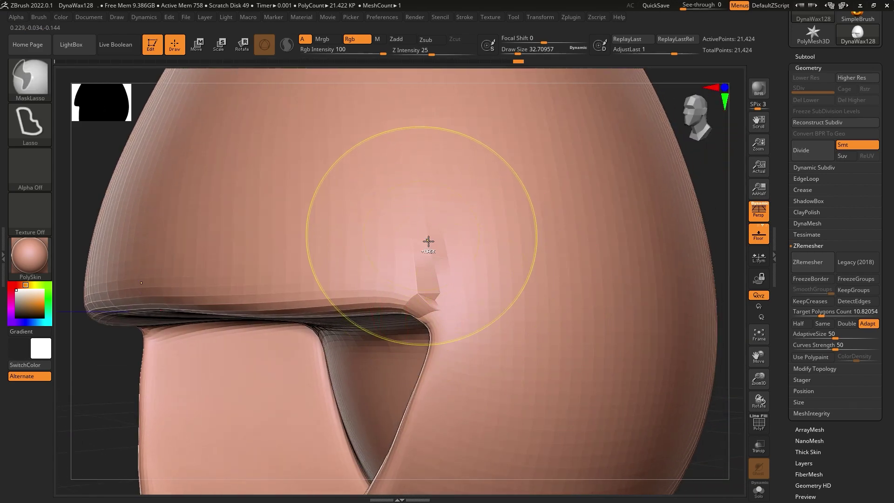
left_click_drag(427, 244, 427, 255, "shift")
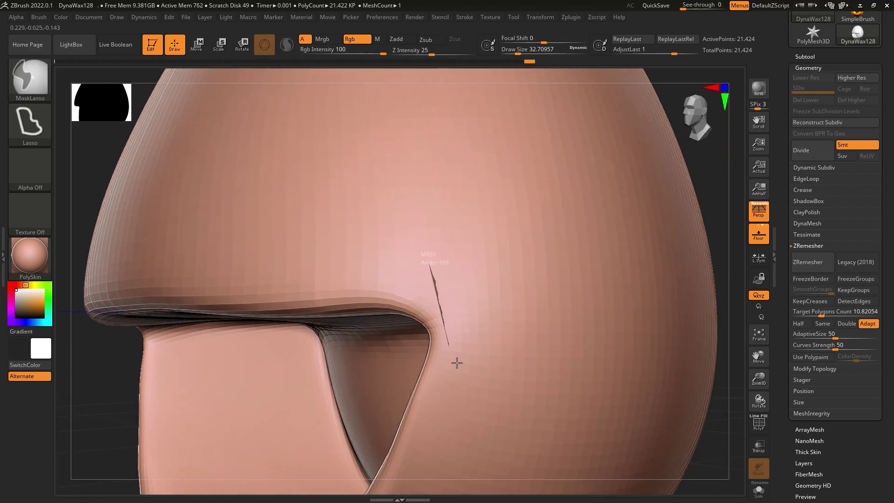
Mask the upper shell's side, invert the mask, and try pulling its edge outward, then undo.
left_click_drag(468, 462, 388, 220, "ctrl")
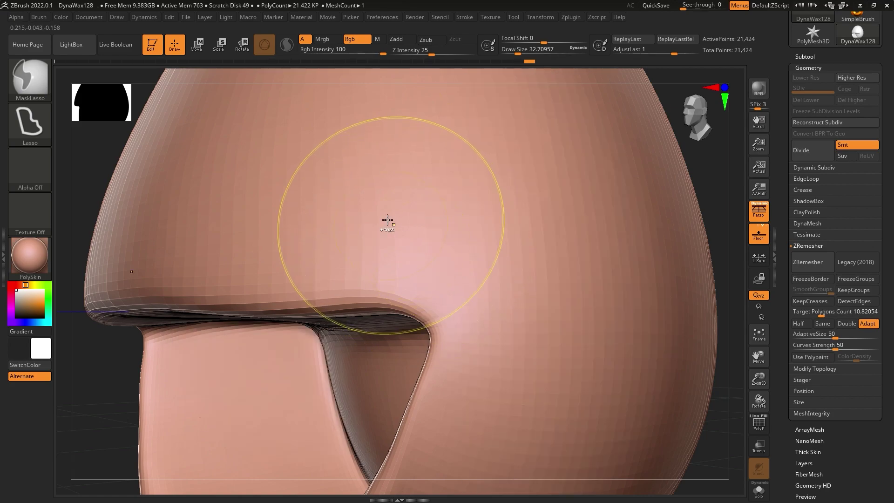
left_click_drag(435, 336, 409, 111, "ctrl")
key("f")
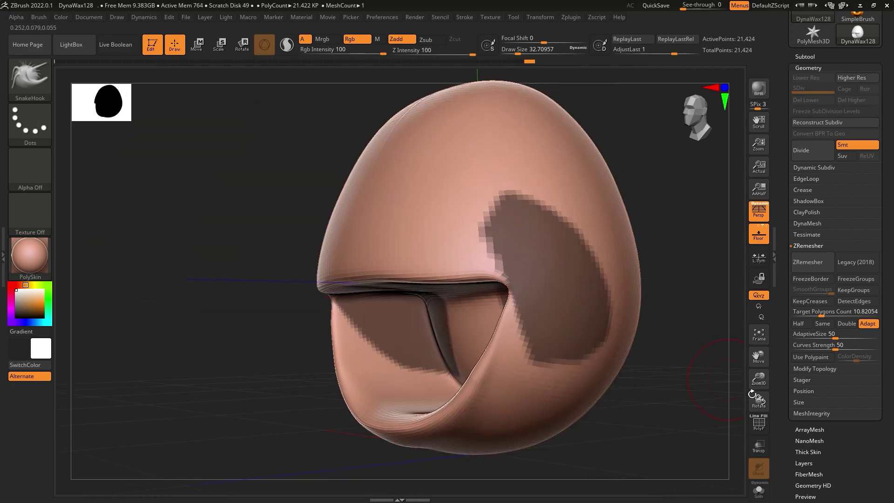
left_click(690, 378, "ctrl")
scroll(576, 341, "up", 5)
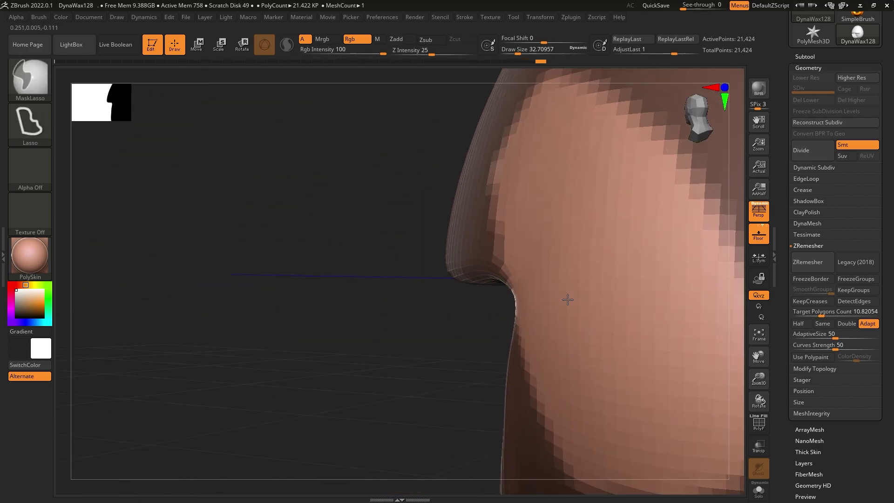
left_click_drag(554, 269, 530, 254)
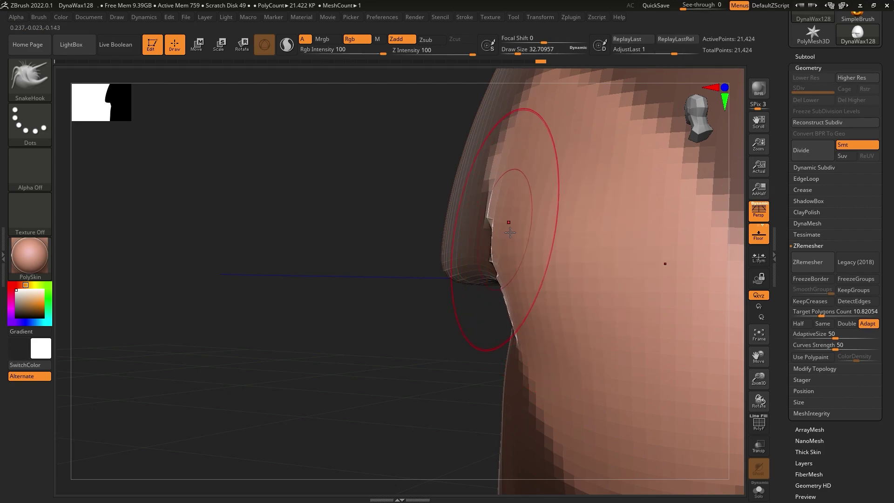
key("ctrl+z")
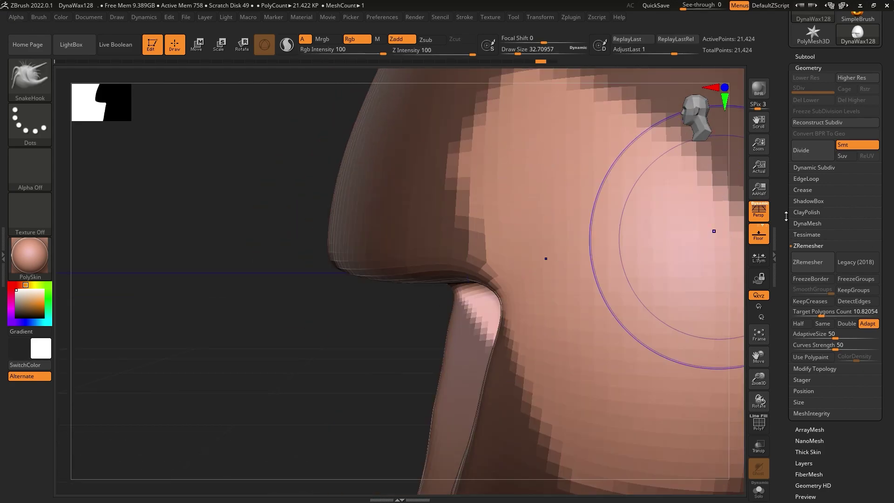
Turn off perspective, mask near the lid bend, and set the brush to about 83 in side profile.
key("p")
mouse_move(471, 276)
left_mouse_down("ctrl")
mouse_move(414, 170)
mouse_move(468, 298)
left_mouse_up("ctrl")
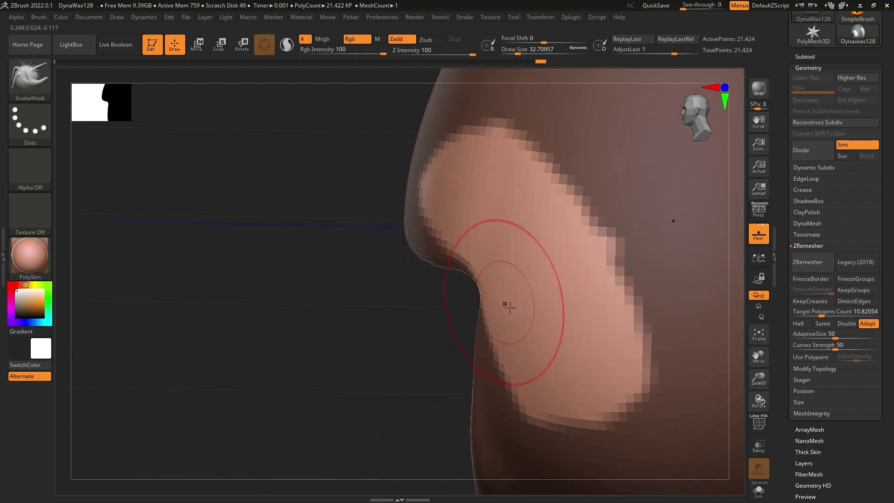
right_click_drag(510, 307, 477, 291, "ctrl")
left_click_drag(447, 173, 447, 175, "ctrl")
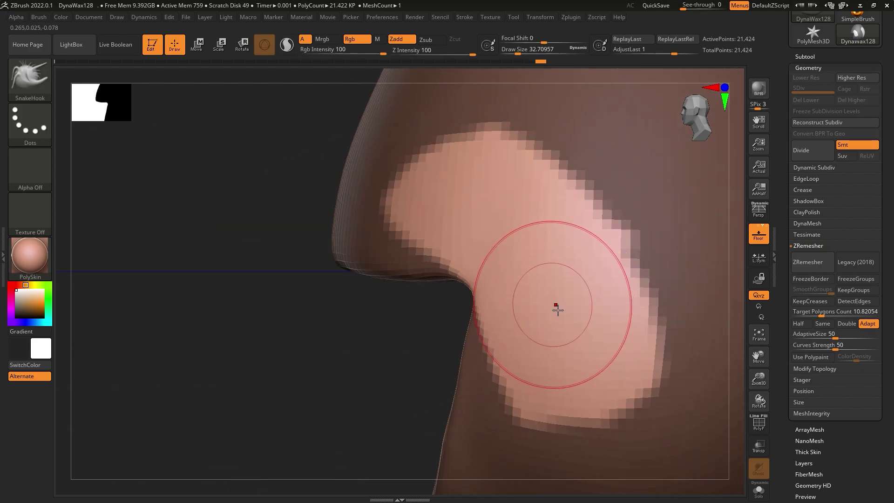
right_click_drag(557, 309, 565, 155)
left_click_drag(553, 63, 580, 291)
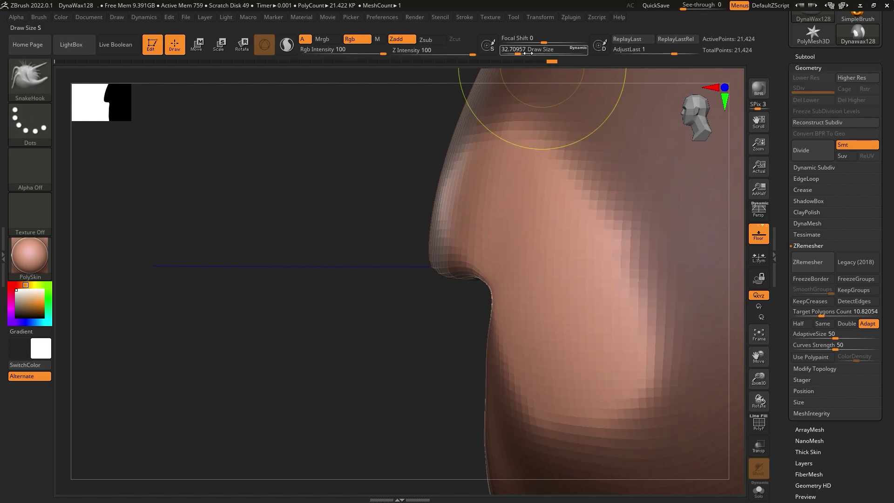
mouse_move(502, 269)
right_mouse_down("alt")
mouse_move(485, 270)
mouse_move(483, 257)
right_mouse_up("alt")
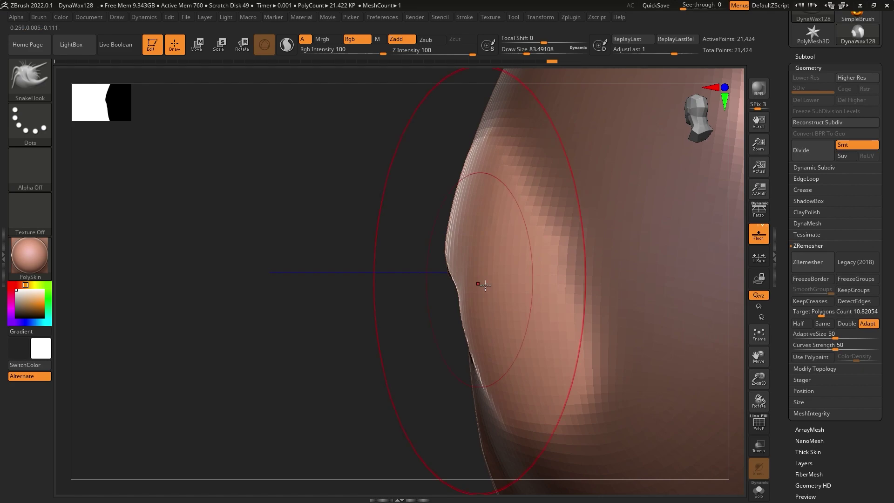
Inspect the rounded mouth corners from angled and side views, then refit the head front-on.
right_click_drag(517, 309, 546, 313, "shift")
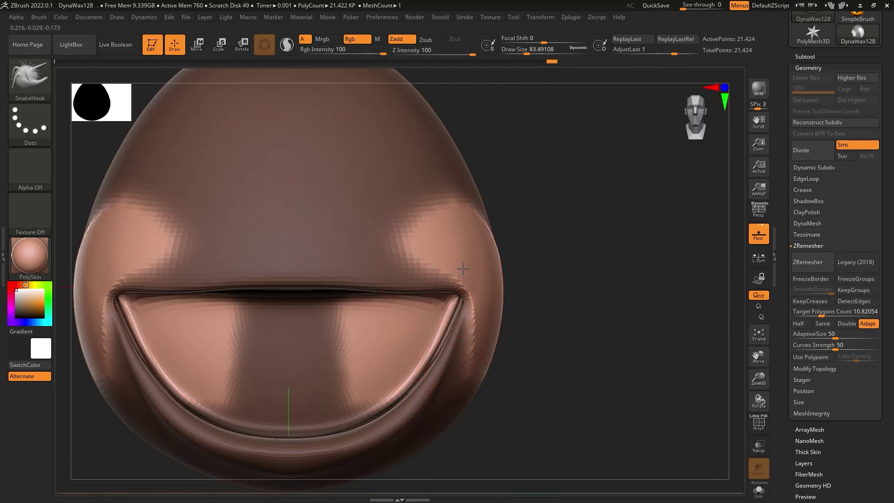
right_click_drag(471, 281, 504, 311)
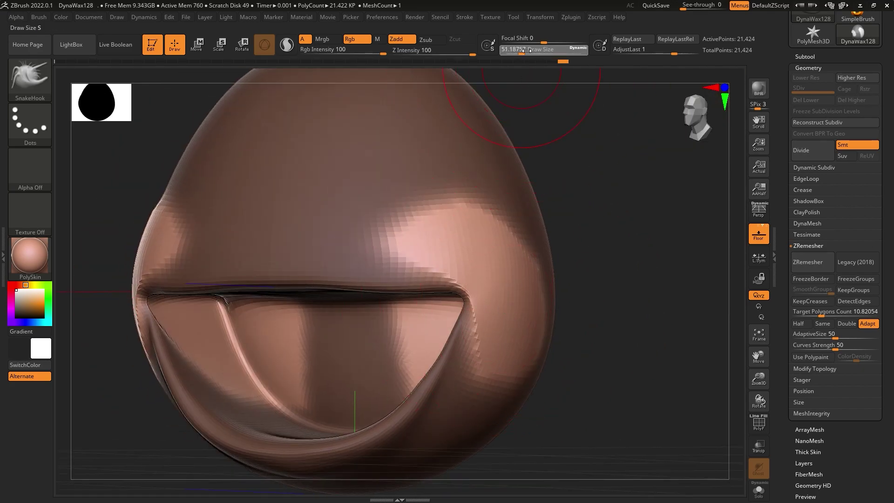
mouse_move(523, 244)
right_mouse_down("ctrl")
mouse_move(559, 288)
mouse_move(547, 316)
right_mouse_up("ctrl")
mouse_move(540, 280)
right_mouse_down()
mouse_move(515, 235)
mouse_move(509, 244)
mouse_move(541, 296)
right_mouse_up()
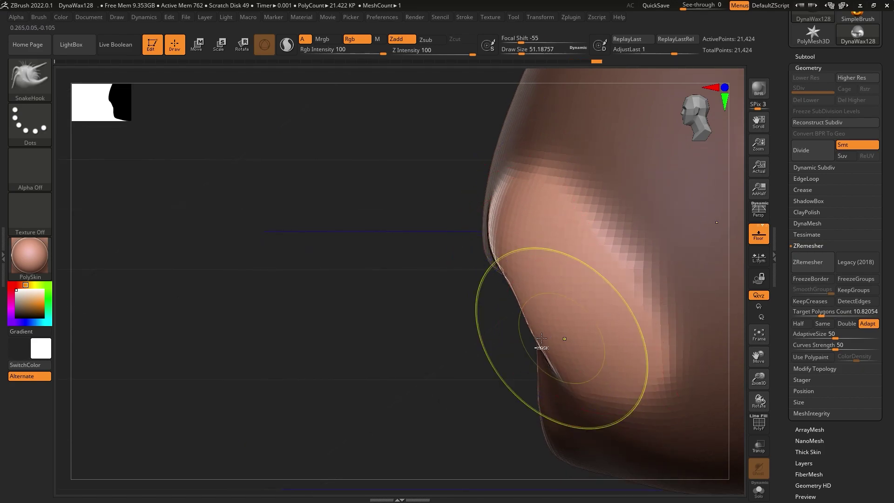
right_click_drag(539, 343, 574, 288, "shift")
mouse_move(622, 343)
right_mouse_down("ctrl")
mouse_move(565, 316)
mouse_move(519, 270)
right_mouse_up("ctrl")
right_click_drag(505, 356, 523, 250)
key("ctrl")
key("f")
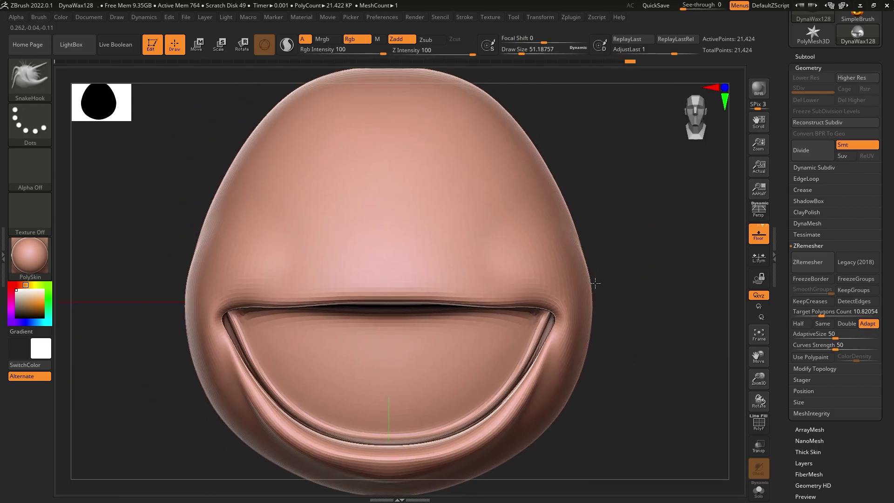
key("space")
mouse_move(592, 302)
right_mouse_down("ctrl")
mouse_move(595, 322)
mouse_move(614, 246)
mouse_move(215, 270)
mouse_move(488, 231)
right_mouse_up("ctrl")
mouse_move(570, 245)
right_mouse_down()
mouse_move(548, 186)
mouse_move(492, 176)
mouse_move(456, 205)
mouse_move(464, 239)
right_mouse_up()
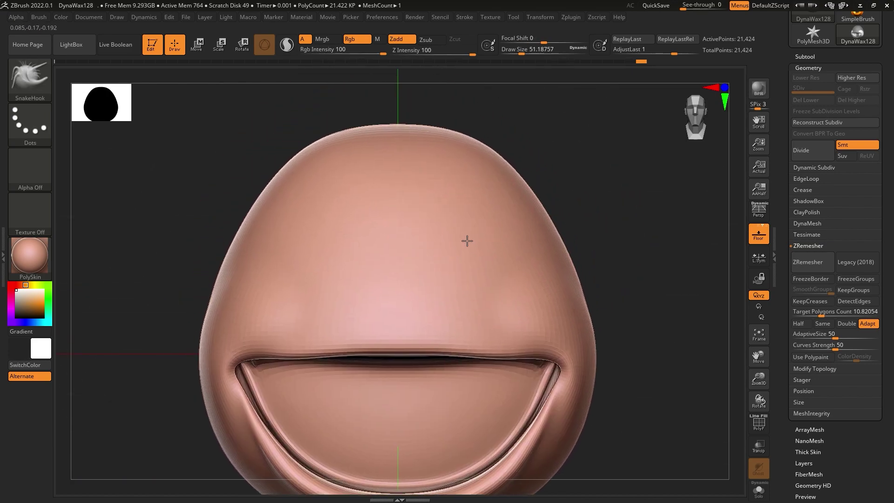
Switch to the MaskPen brush and paint a test mask spot on the head.
left_click(533, 50)
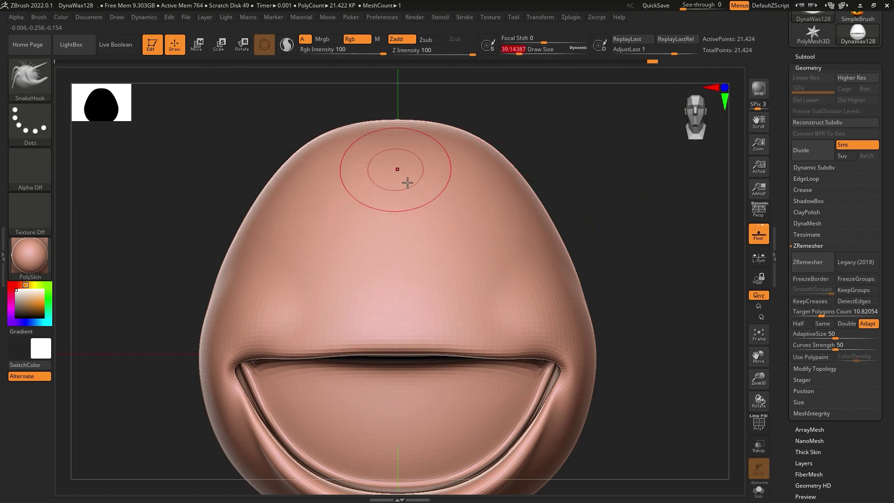
left_click_drag(407, 182, 400, 279, "ctrl")
left_click(29, 74)
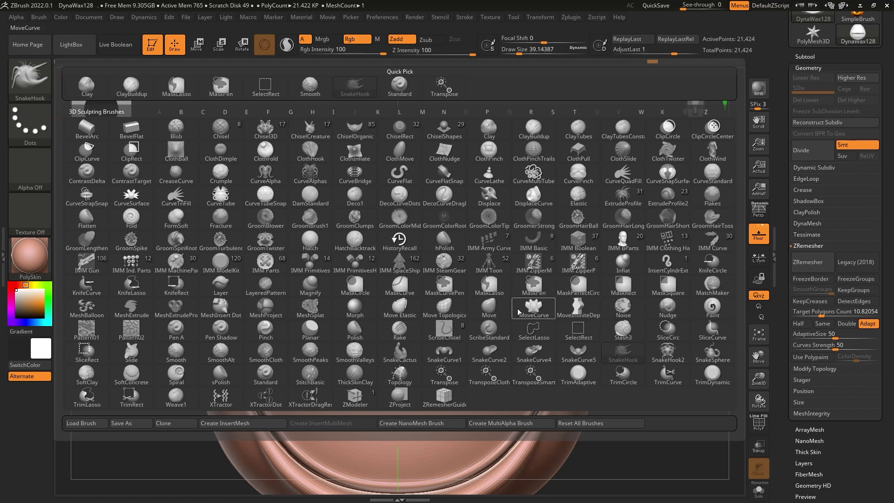
left_click(545, 285)
left_click(511, 301)
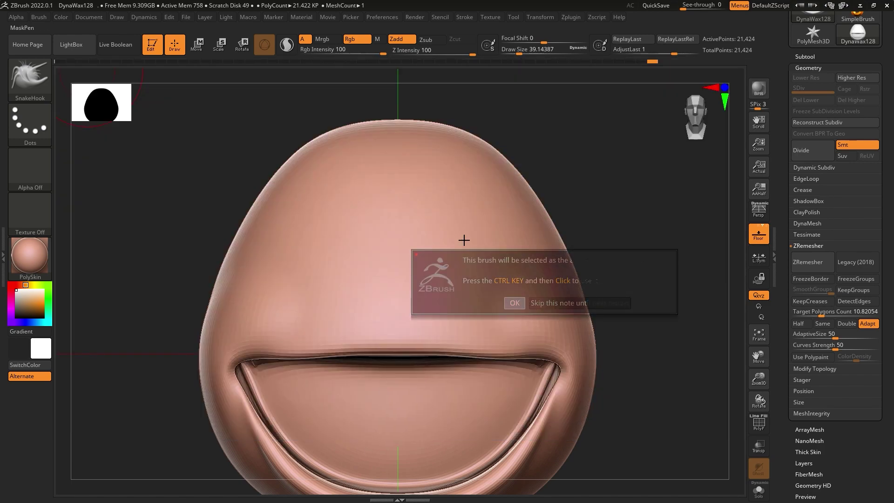
left_click(402, 196, "ctrl")
left_click_drag(398, 238, 453, 109, "ctrl")
left_click(527, 55)
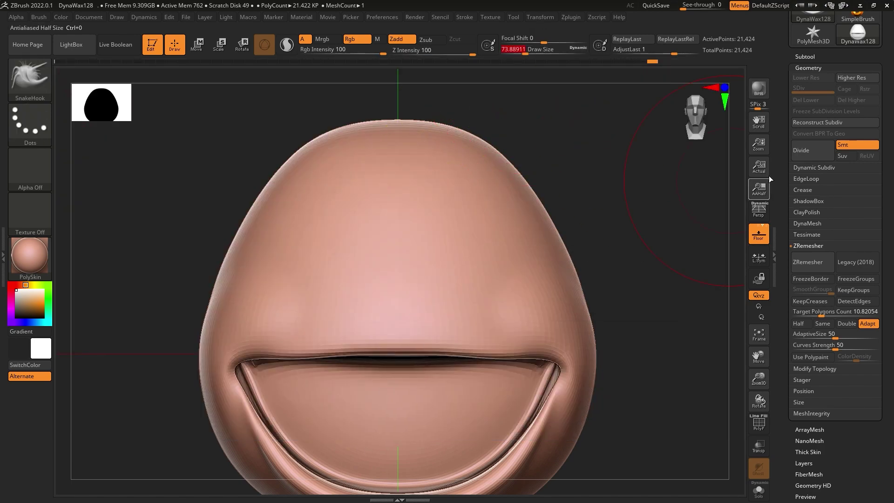
Divide the head to SDiv 2 and mask a large round eye patch on its upper front.
left_click(797, 146)
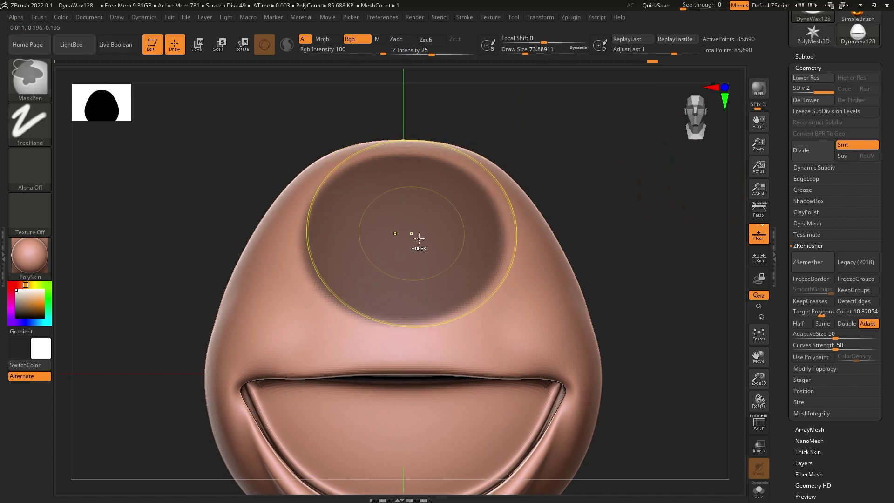
left_click(410, 235, "ctrl")
key("ctrl+z")
left_click_drag(544, 56, 522, 57)
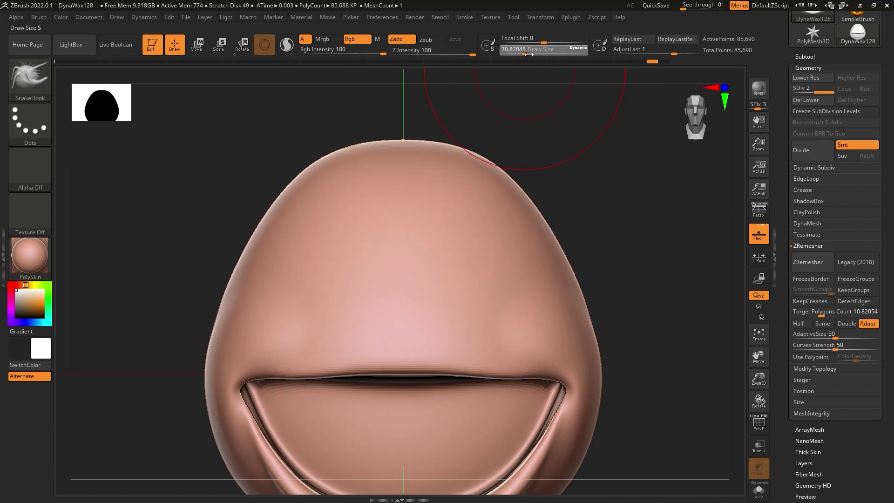
mouse_move(413, 191)
left_mouse_down("ctrl")
mouse_move(423, 250)
mouse_move(453, 256)
left_mouse_up("ctrl")
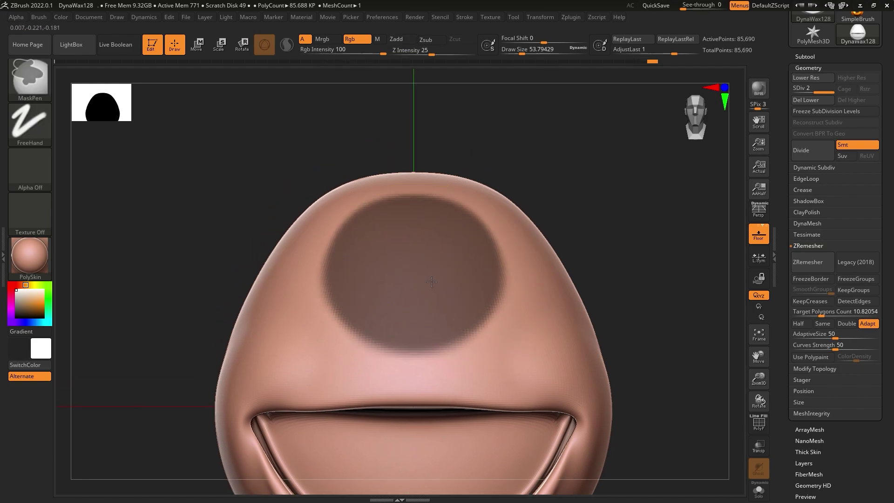
right_click_drag(435, 265, 410, 262)
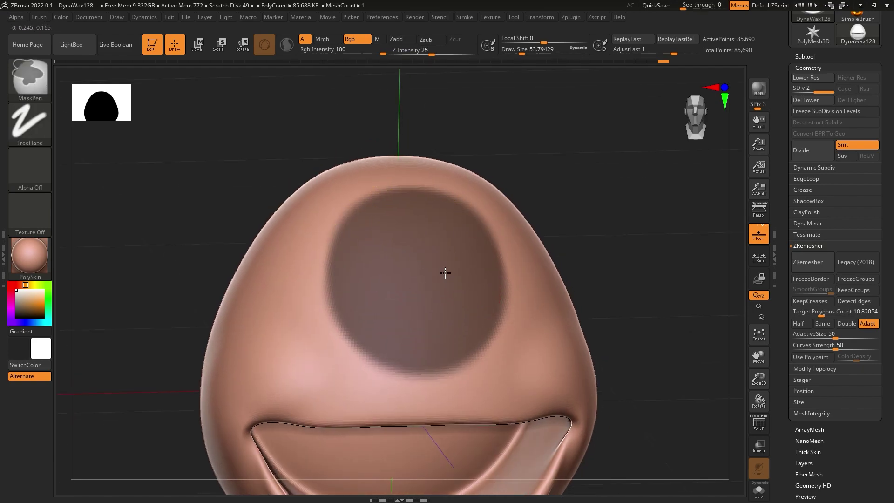
left_click_drag(379, 279, 417, 321, "ctrl")
mouse_move(431, 315)
right_mouse_down("ctrl")
mouse_move(428, 272)
mouse_move(599, 269)
mouse_move(553, 320)
mouse_move(557, 261)
right_mouse_up("ctrl")
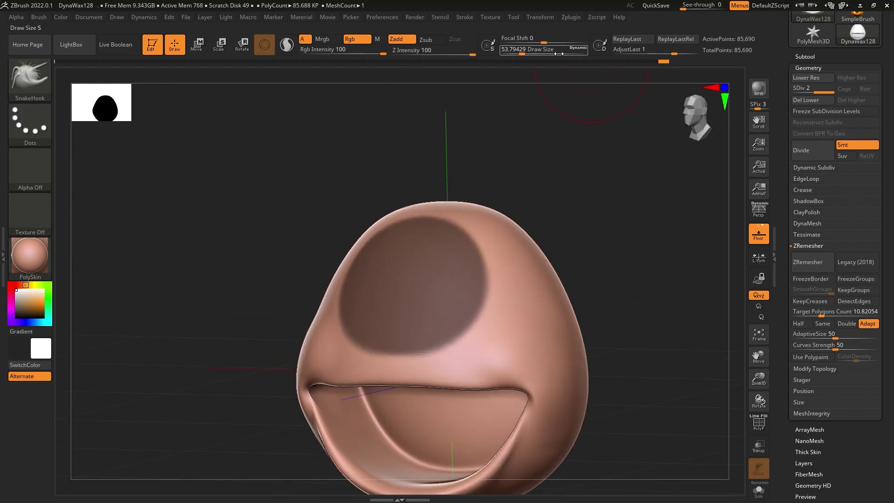
right_click_drag(498, 229, 479, 233, "ctrl")
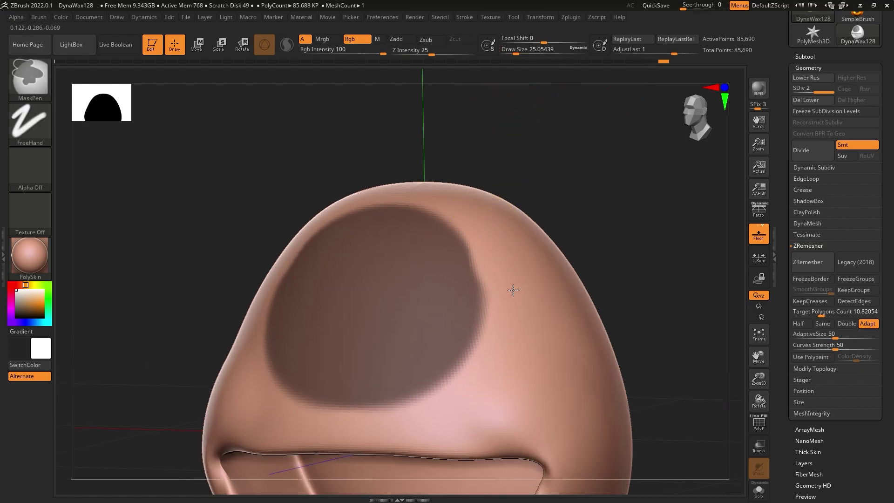
left_click(499, 373, "ctrl")
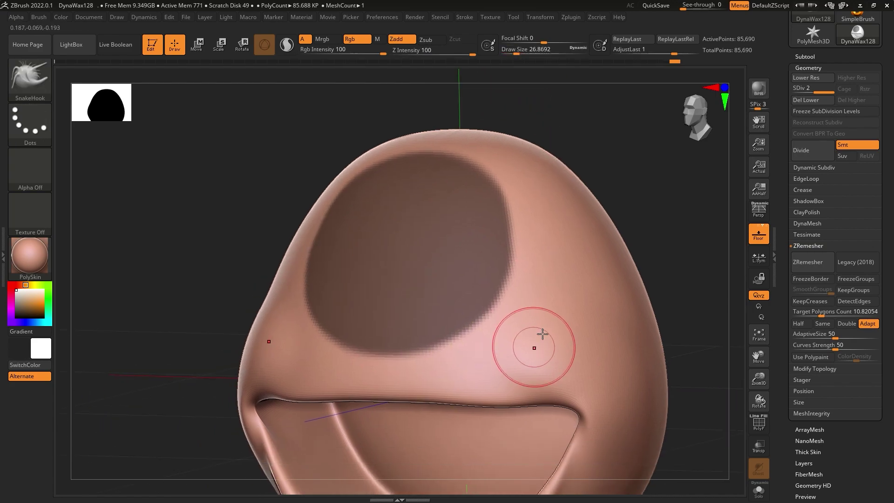
key("ctrl+z")
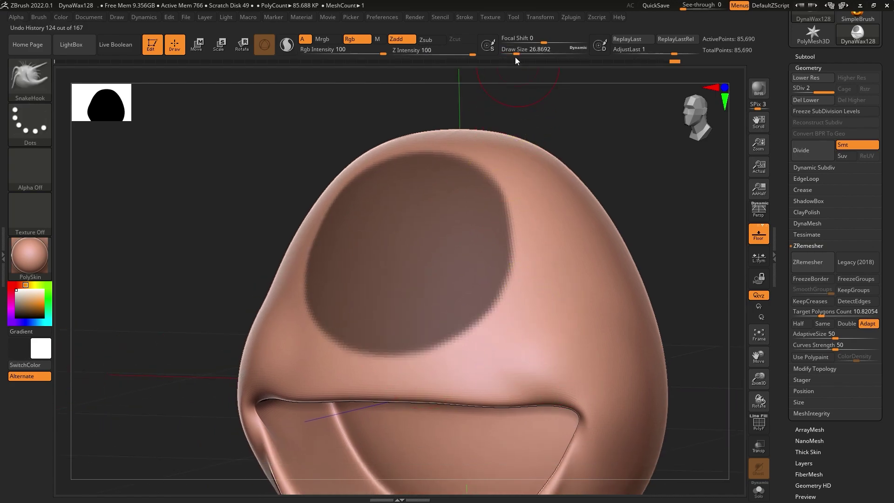
Extend the eye mask downward into a dome with a flat lower edge, stepping through undo/redo.
key("ctrl+z")
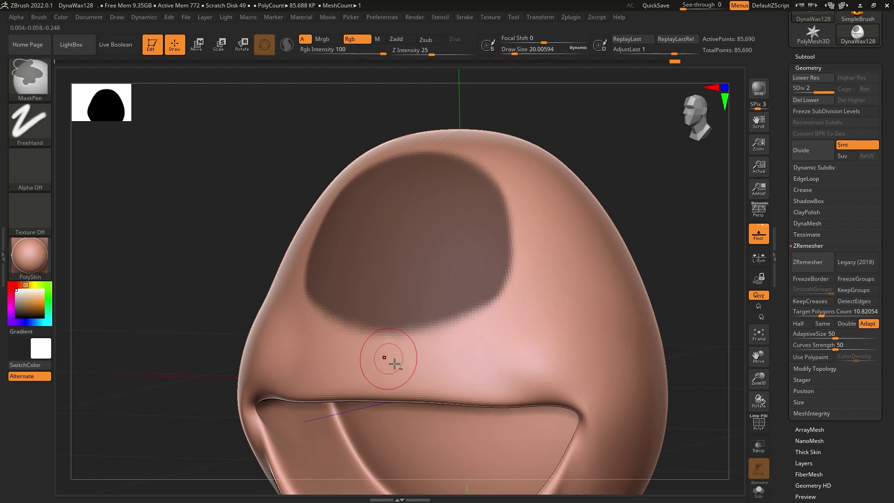
key("ctrl+z")
key("ctrl+z")
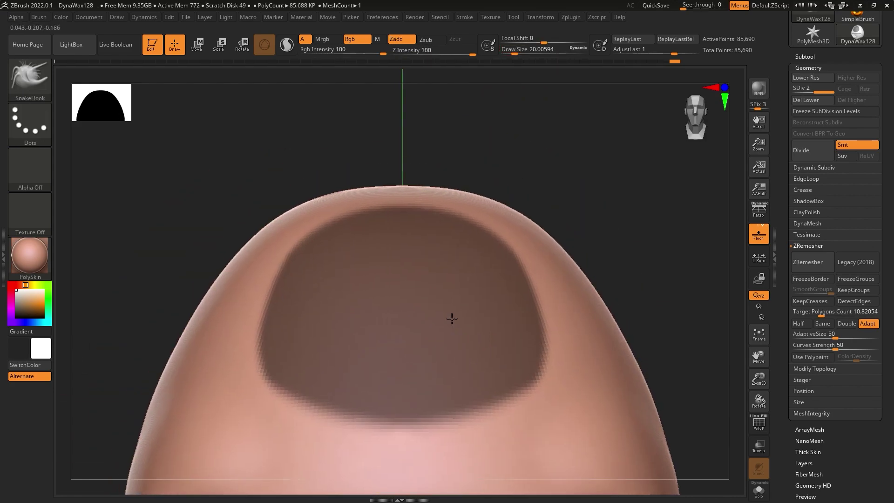
key("ctrl+z")
key("ctrl+z")
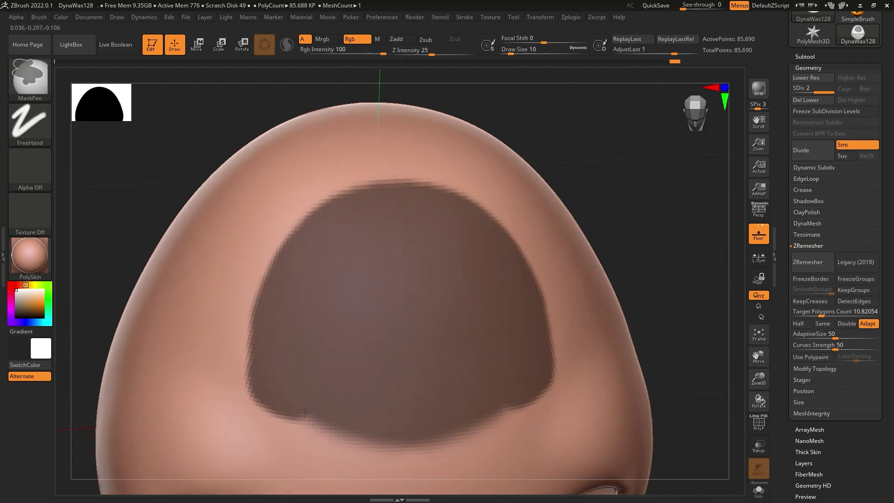
left_click_drag(375, 430, 459, 429, "ctrl")
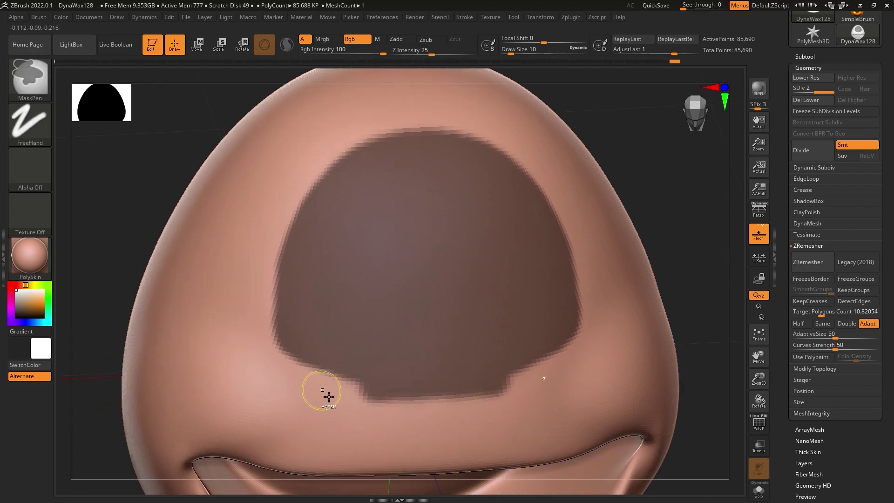
key("ctrl+shift+z")
key("ctrl+shift+z")
key("ctrl+shift+z")
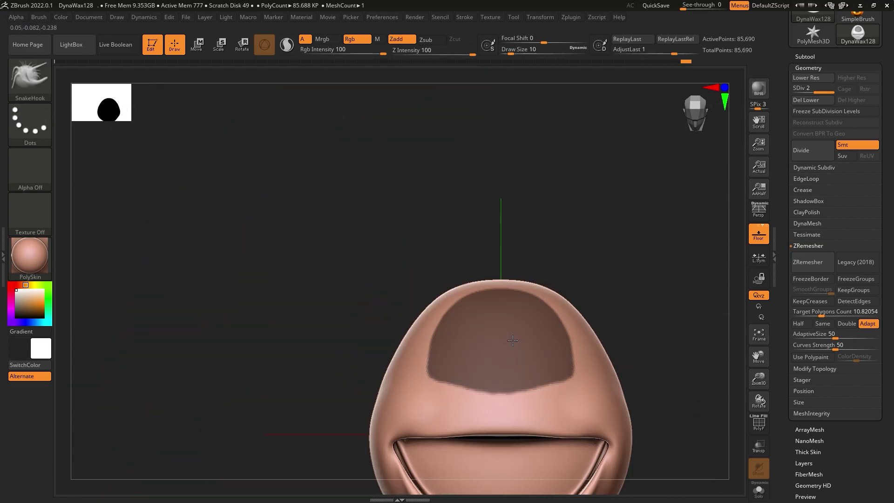
key("ctrl+shift+z")
key("ctrl+shift+z")
key("ctrl+shift+z")
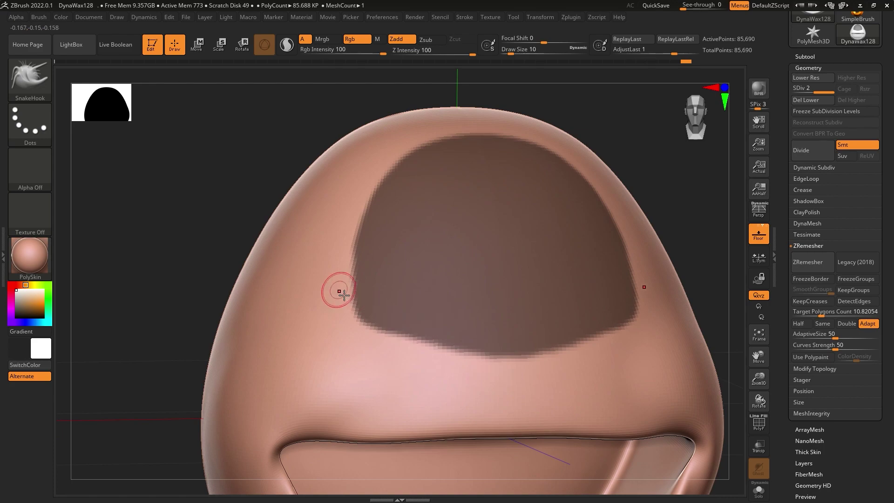
key("ctrl+shift+z")
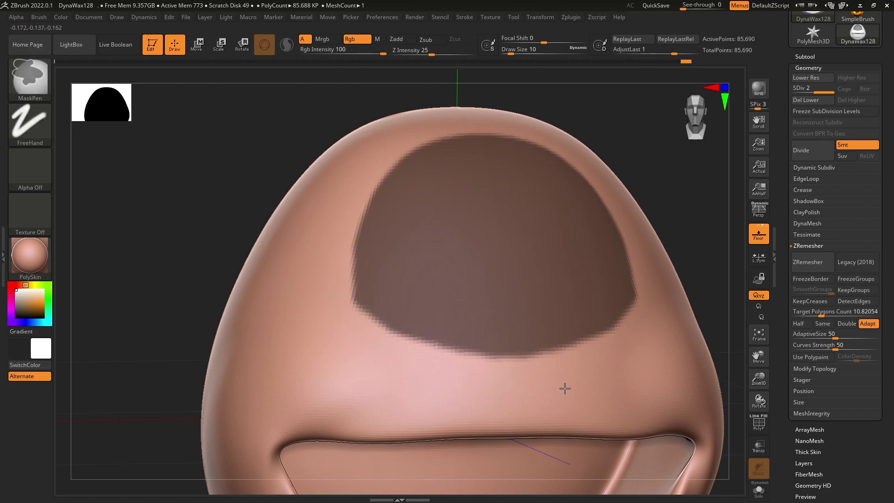
key("ctrl+shift+z")
key("ctrl+shift+z")
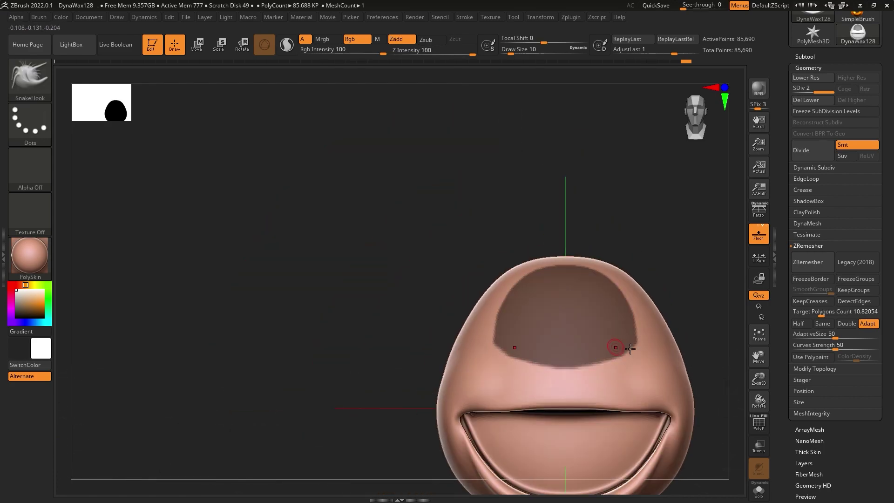
key("ctrl+shift+z")
key("ctrl+shift+z")
key("ctrl+shift+z")
key("ctrl+shift+z")
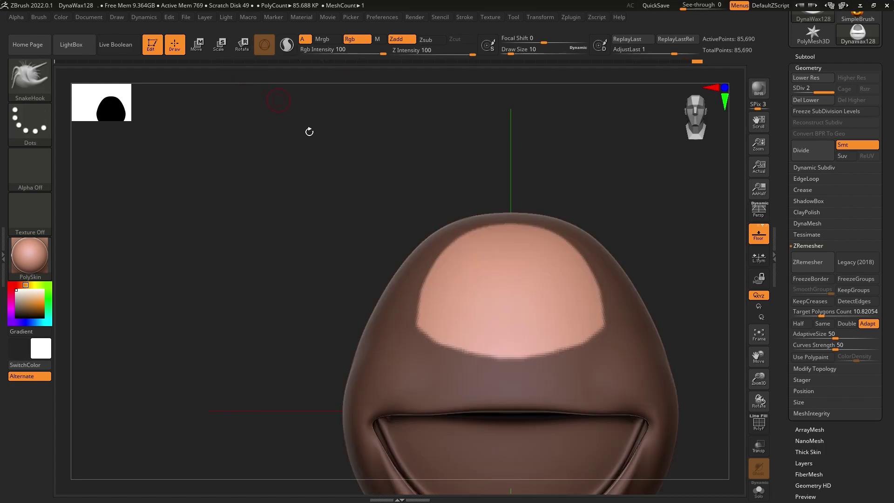
key("ctrl+shift+z")
Undo the Transpose push and mask until the head's upper front is smooth, with SnakeHook active.
key("ctrl+shift+z")
key("ctrl+shift+z")
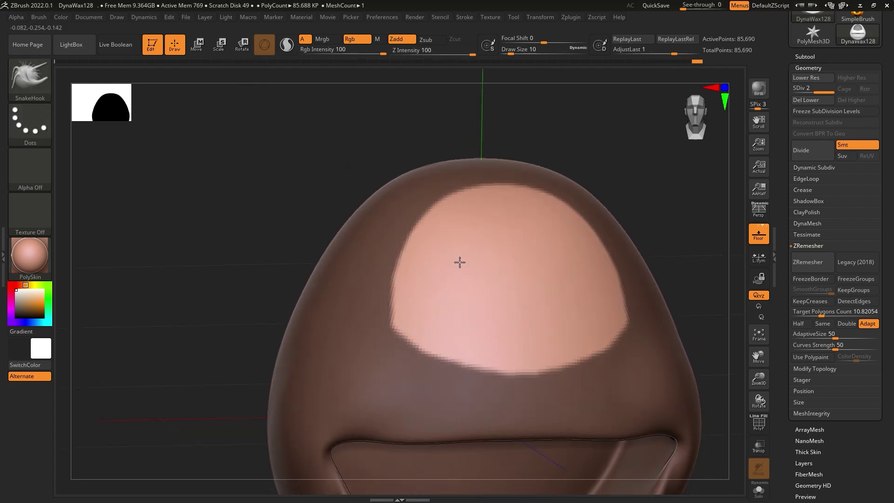
key("ctrl+shift+z")
key("ctrl+shift+z")
key("ctrl+shift+z")
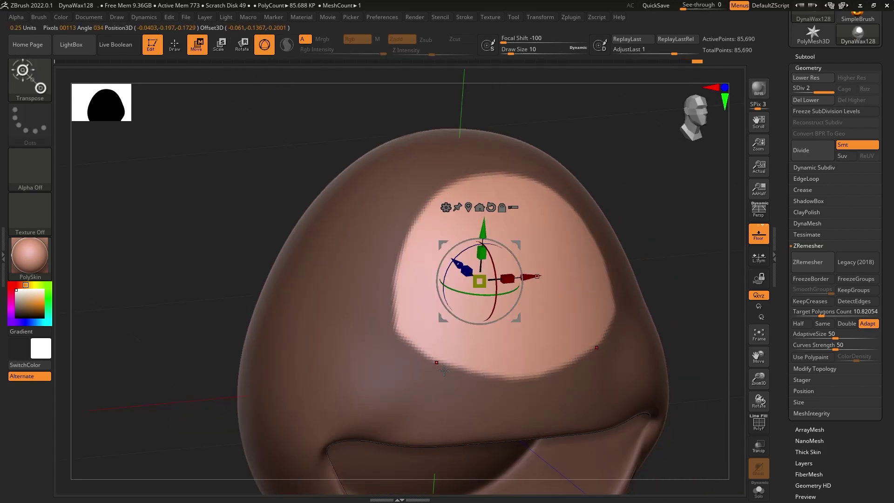
key("ctrl+shift+z")
key("ctrl+shift+z")
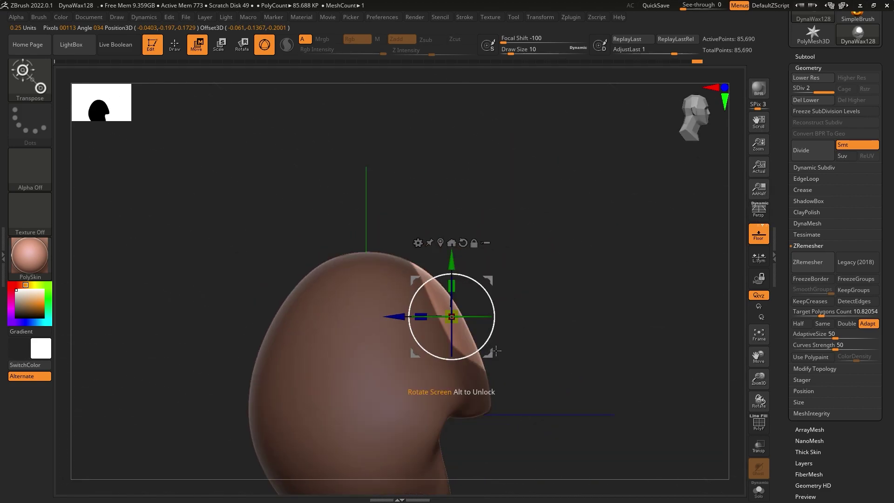
key("ctrl+shift+z")
key("ctrl+shift+z")
key("ctrl+shift+z")
key("ctrl+shift+z")
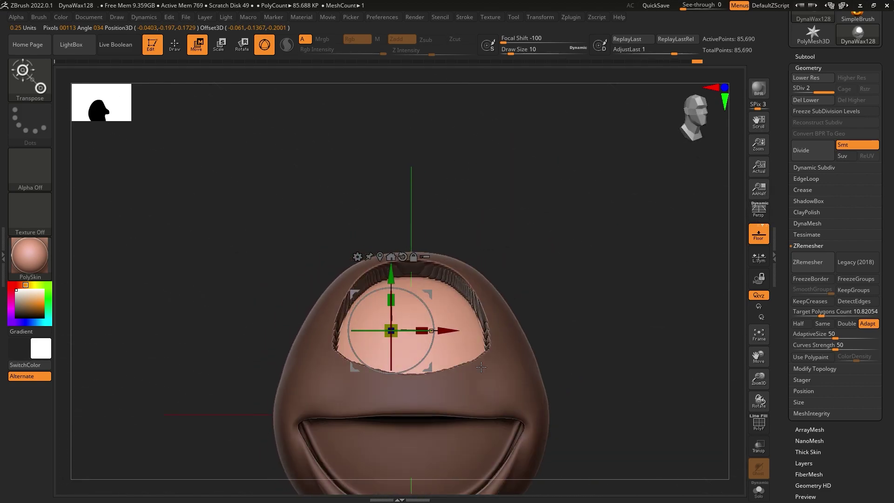
key("ctrl+shift+z")
key("ctrl+shift+z")
key("ctrl+shift+z")
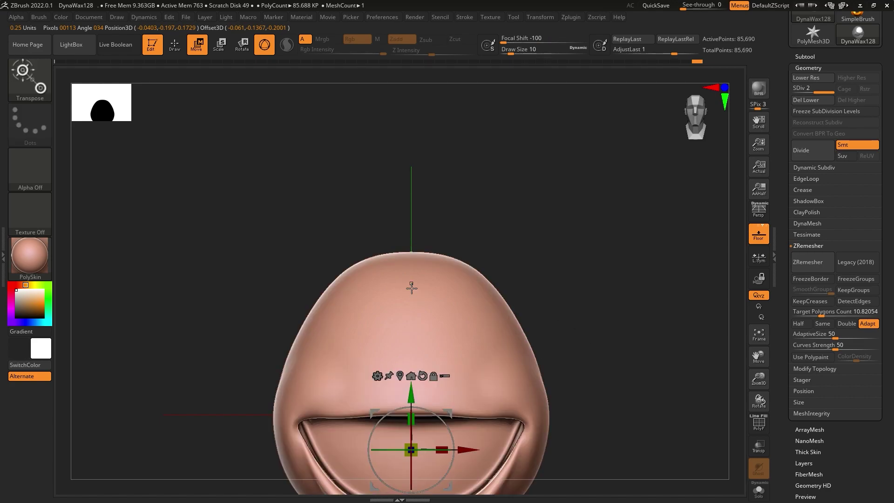
key("ctrl+shift+z")
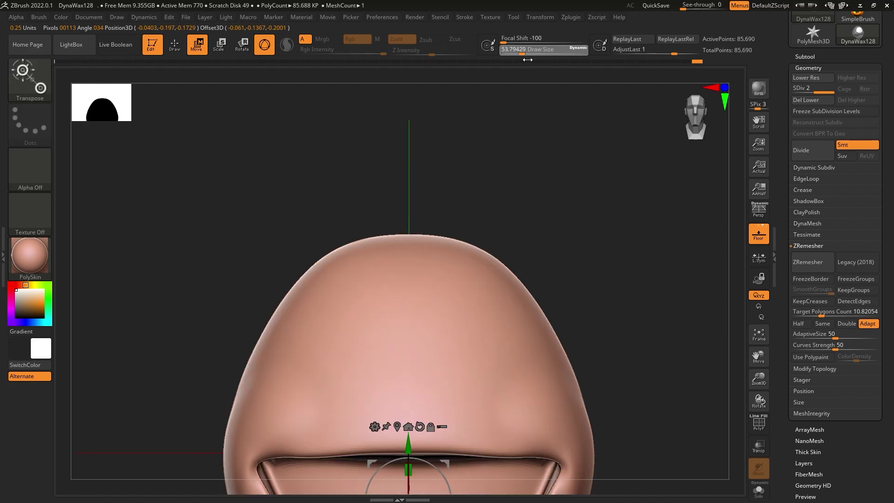
left_click(14, 93)
Paint an elongated mask oval over the upper head and extend it further down.
left_click(392, 276)
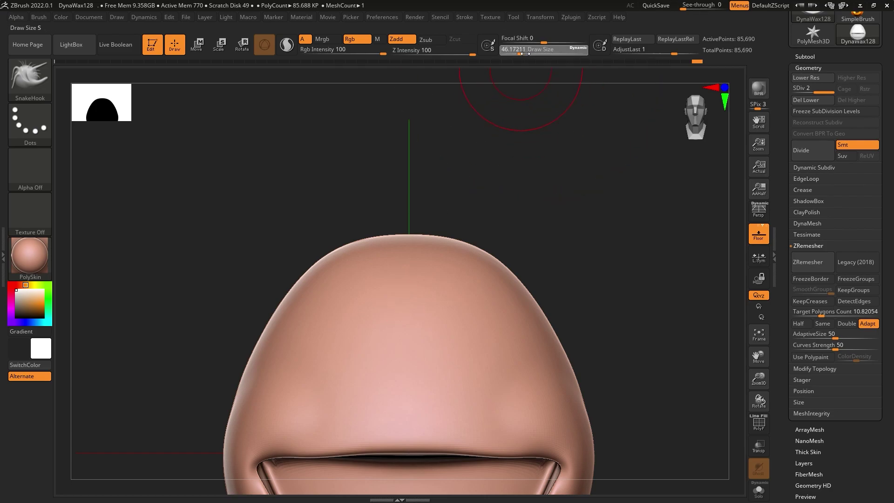
mouse_move(435, 295)
left_mouse_down("ctrl")
mouse_move(424, 321)
mouse_move(410, 298)
mouse_move(400, 359)
left_mouse_up("ctrl")
key("ctrl+z")
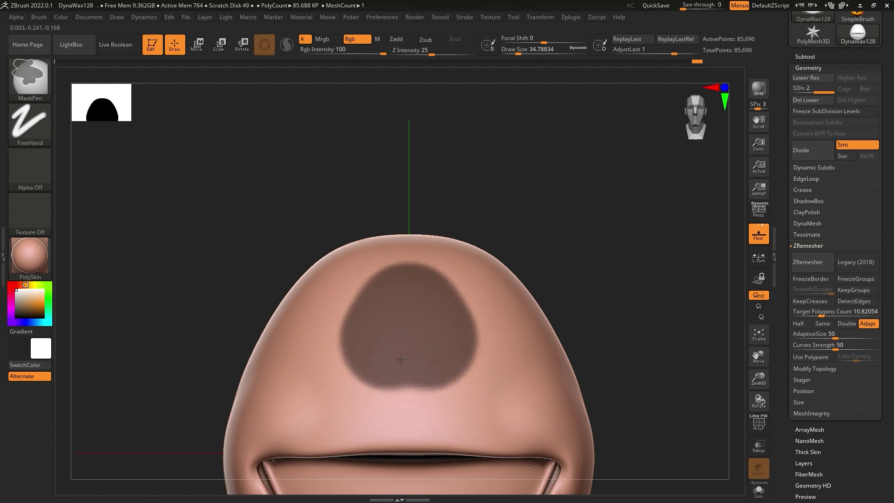
key("ctrl+z")
mouse_move(411, 285)
left_mouse_down("ctrl")
mouse_move(399, 333)
mouse_move(425, 361)
mouse_move(410, 382)
mouse_move(390, 311)
mouse_move(378, 358)
left_mouse_up("ctrl")
mouse_move(398, 333)
right_mouse_down("alt")
mouse_move(412, 361)
mouse_move(419, 320)
right_mouse_up("alt")
key("ctrl")
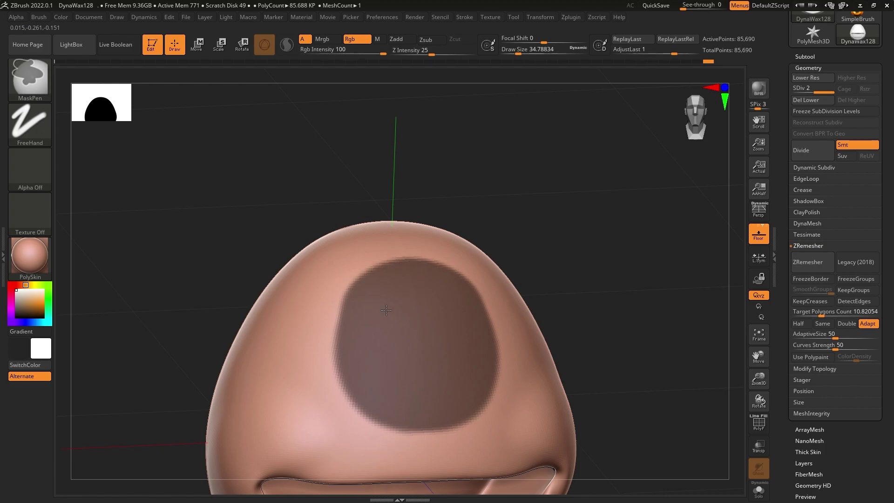
left_click_drag(385, 310, 433, 403, "ctrl")
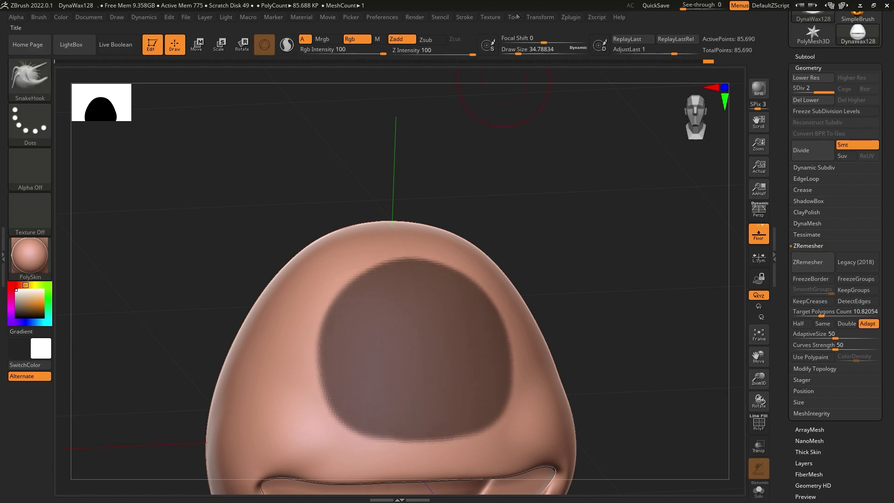
left_click_drag(520, 52, 514, 52)
right_click_drag(488, 242, 404, 355)
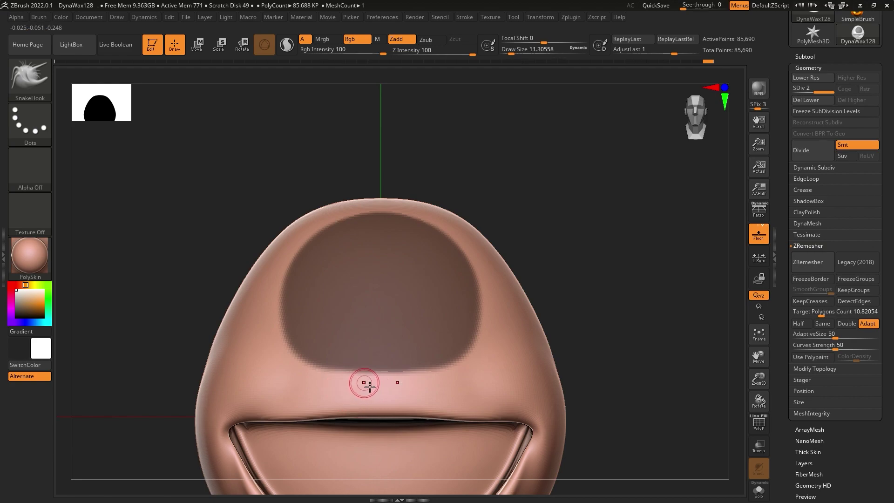
Rotate around the head to check and refine the dome-shaped eye mask.
right_click_drag(370, 386, 389, 375)
key("ctrl")
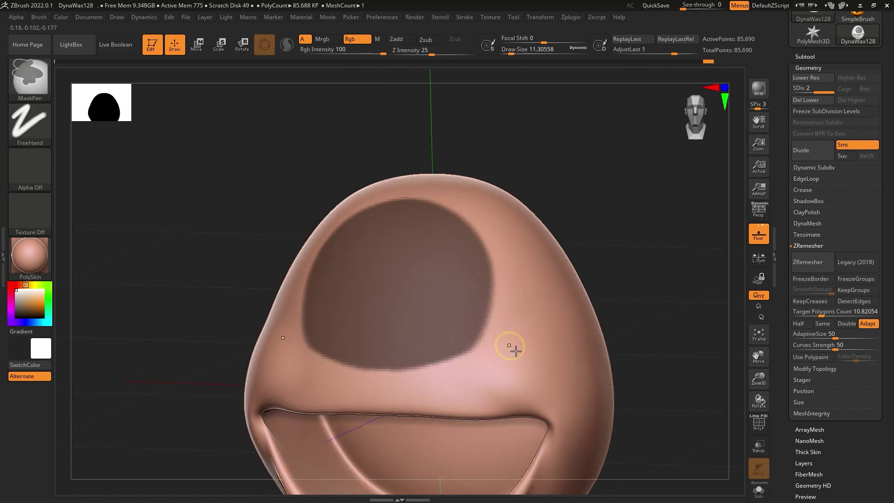
right_click_drag(515, 350, 490, 288)
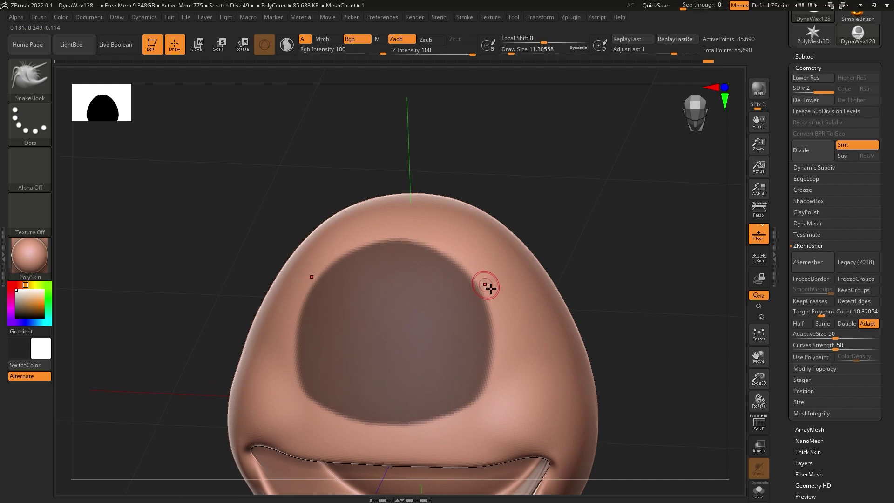
key("ctrl")
mouse_move(479, 265)
right_mouse_down()
mouse_move(475, 276)
mouse_move(333, 259)
mouse_move(369, 247)
right_mouse_up()
key("ctrl")
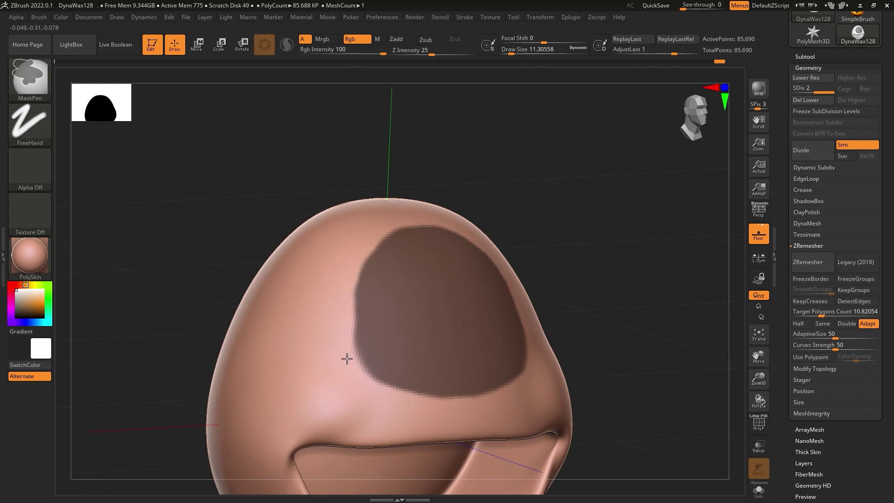
key("ctrl")
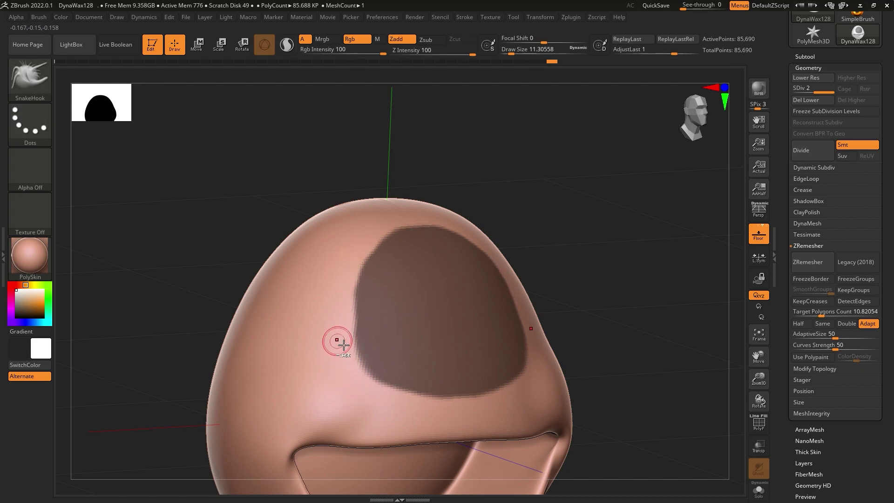
key("ctrl")
mouse_move(368, 391)
right_mouse_down()
mouse_move(389, 329)
mouse_move(335, 347)
right_mouse_up()
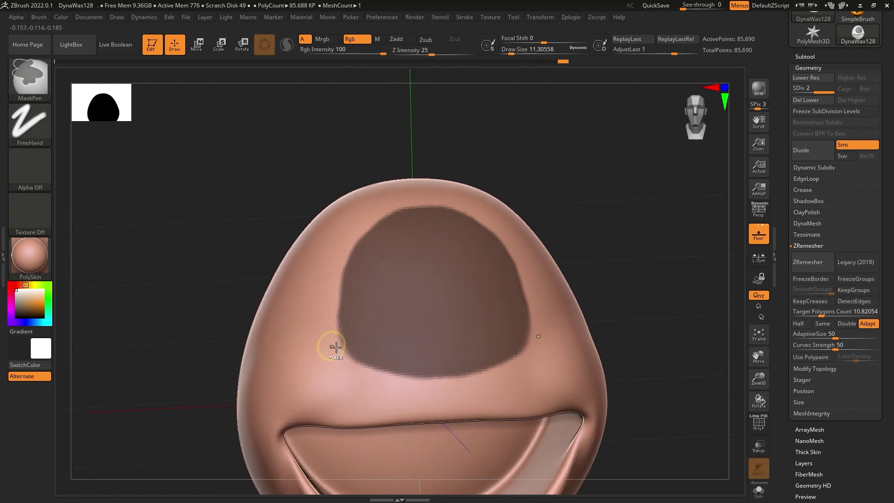
right_click_drag(371, 376, 613, 307, "ctrl")
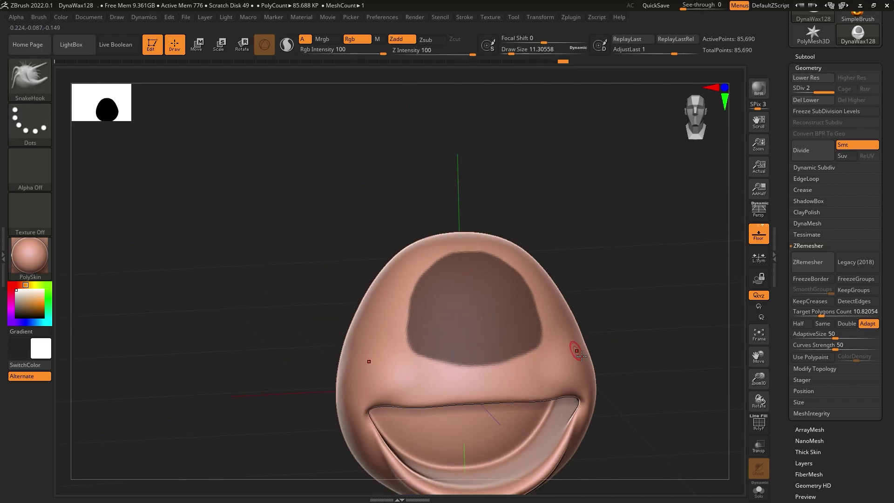
mouse_move(517, 287)
right_mouse_down()
mouse_move(512, 293)
mouse_move(503, 252)
right_mouse_up()
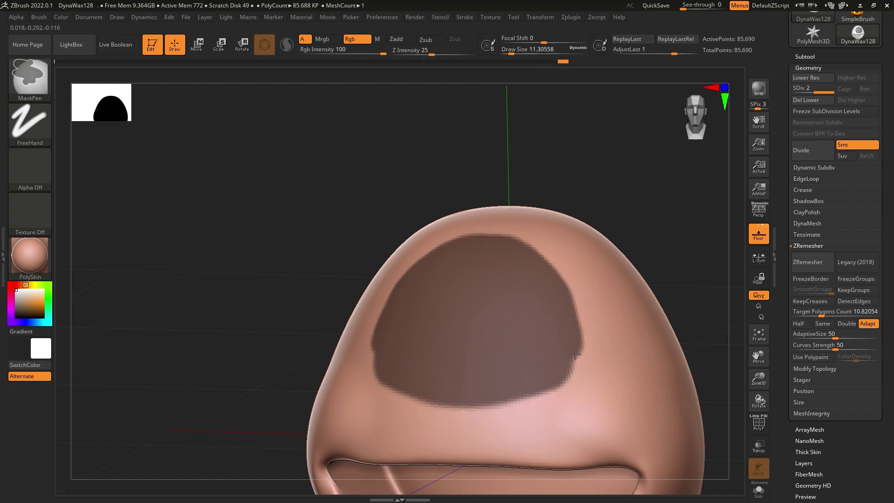
mouse_move(567, 371)
right_mouse_down()
mouse_move(593, 393)
mouse_move(580, 337)
right_mouse_up()
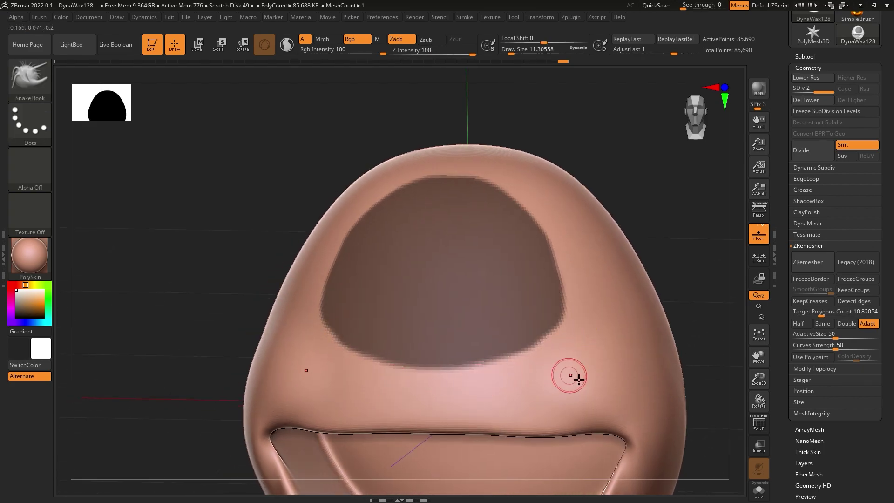
mouse_move(568, 373)
right_mouse_down("ctrl")
mouse_move(549, 319)
mouse_move(679, 255)
right_mouse_up("ctrl")
Invert the mask, push the eye area into a deep socket with Transpose, enable Persp, and run ZRemesher.
left_click(679, 256, "ctrl")
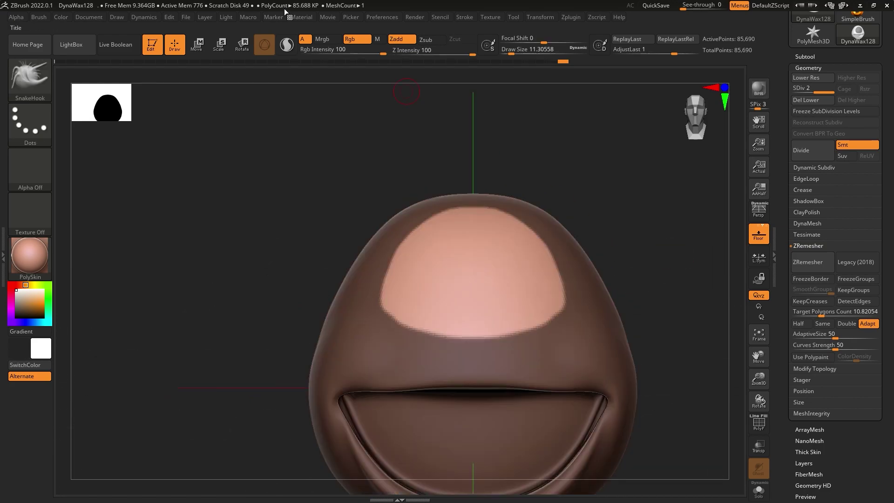
left_click(210, 48)
left_click(451, 272, "alt")
right_click_drag(451, 272, 475, 314)
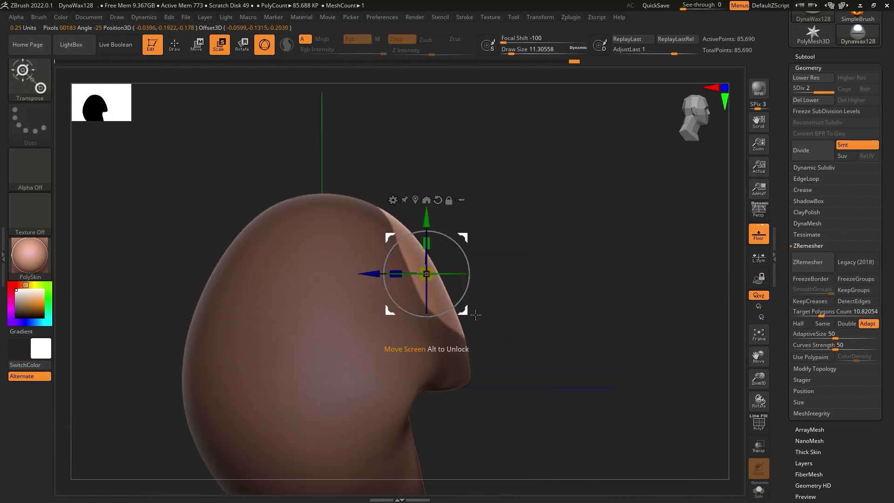
right_click_drag(499, 285, 530, 325)
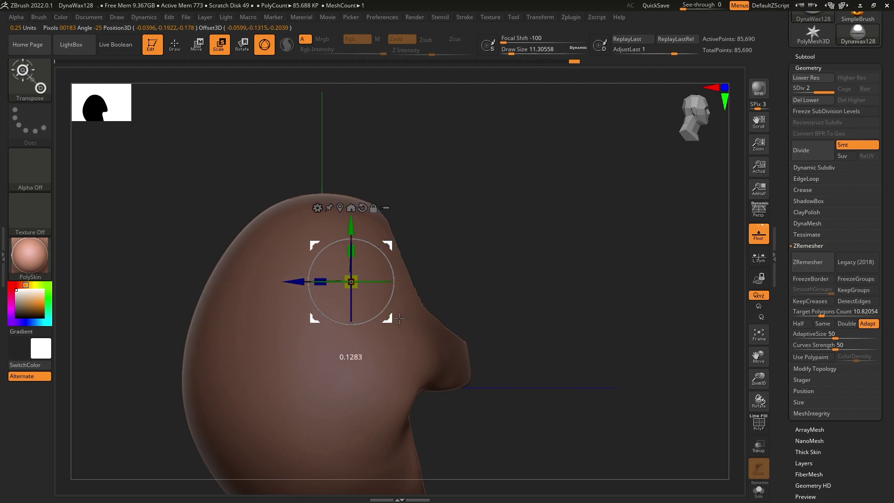
right_click_drag(365, 295, 531, 323)
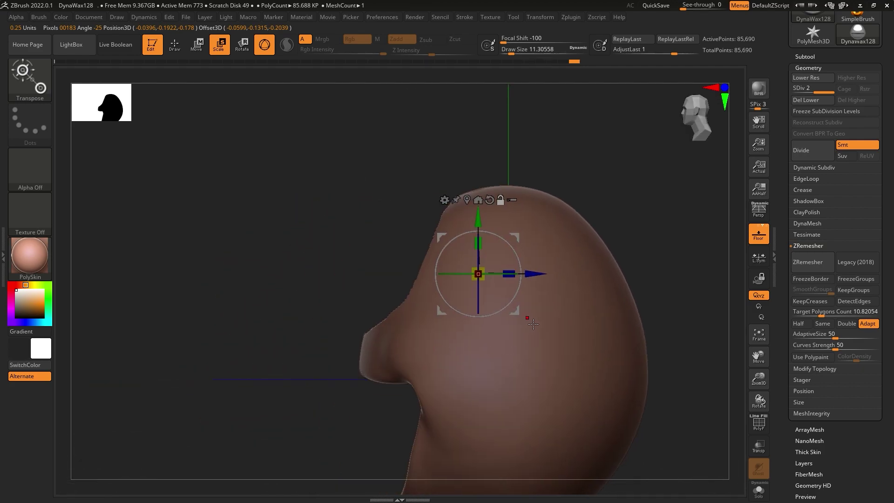
left_click_drag(526, 318, 530, 332)
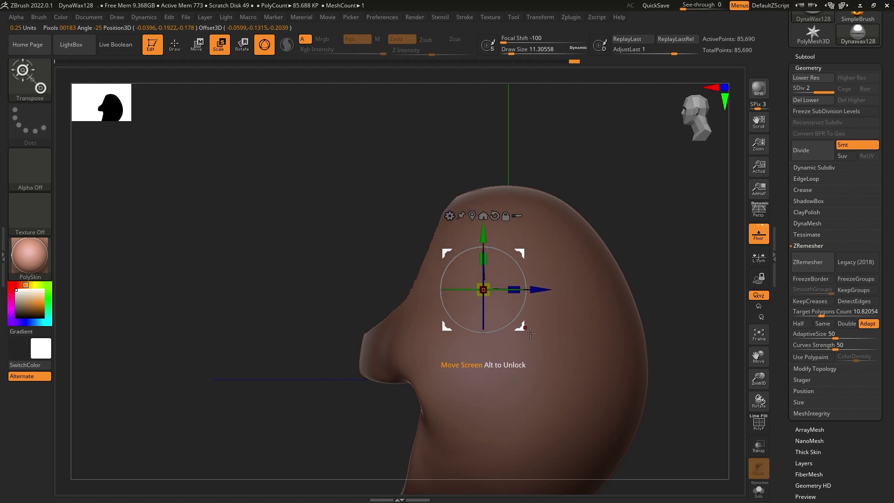
right_click_drag(599, 199, 586, 251, "shift")
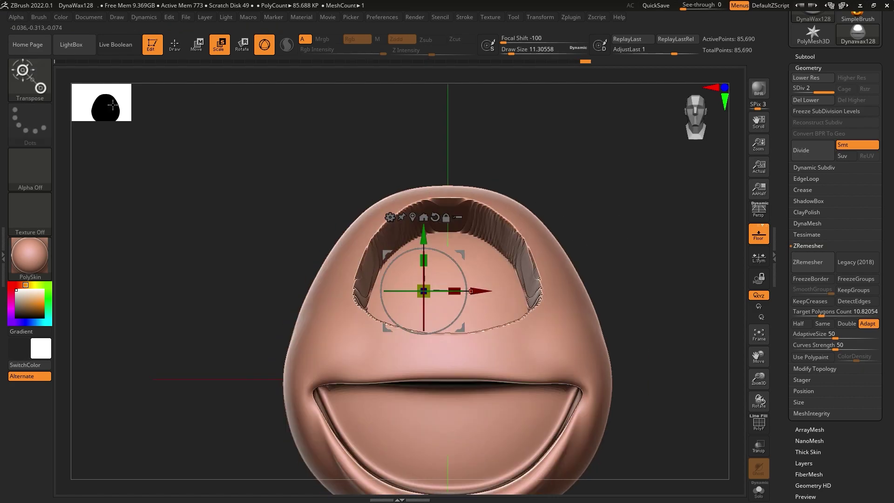
left_click(761, 216)
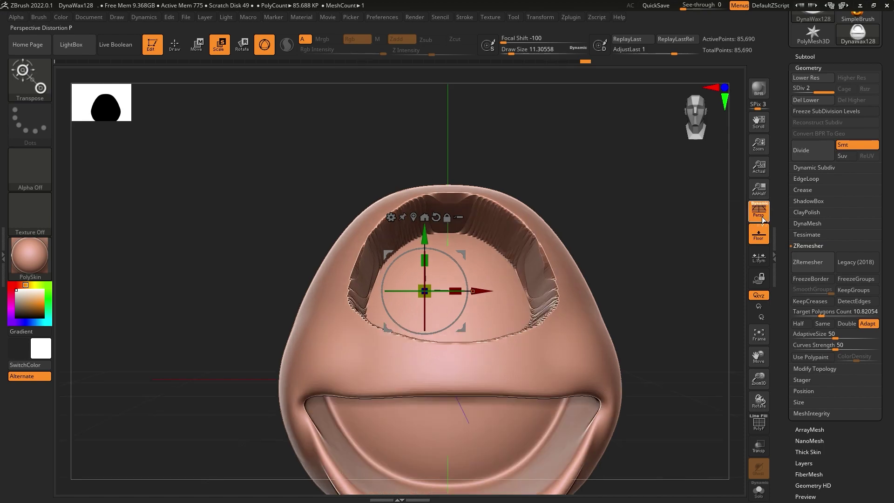
left_click(821, 264)
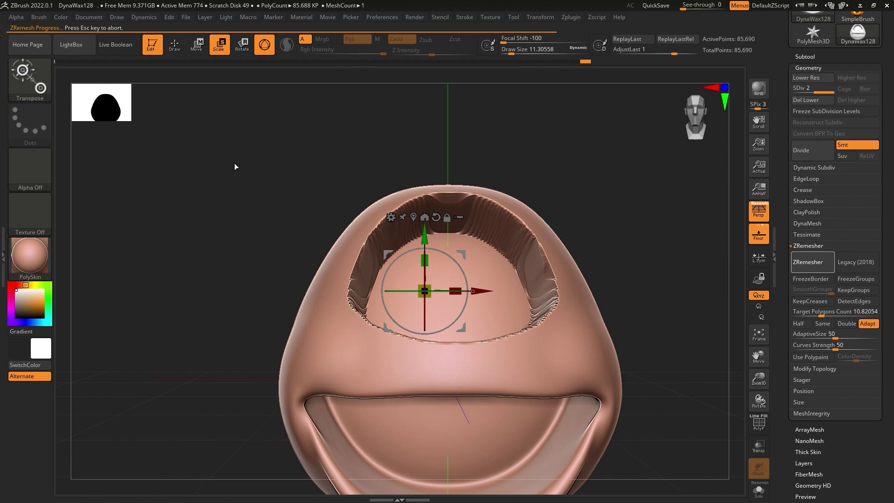
Smooth the rim of the eye cavity with the SnakeHook brush.
left_click(41, 70)
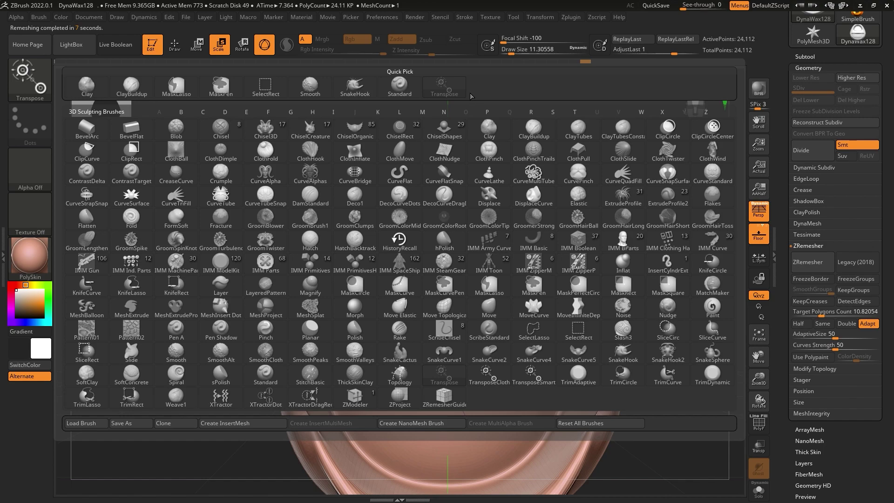
left_click(368, 85)
left_click_drag(529, 55, 532, 55)
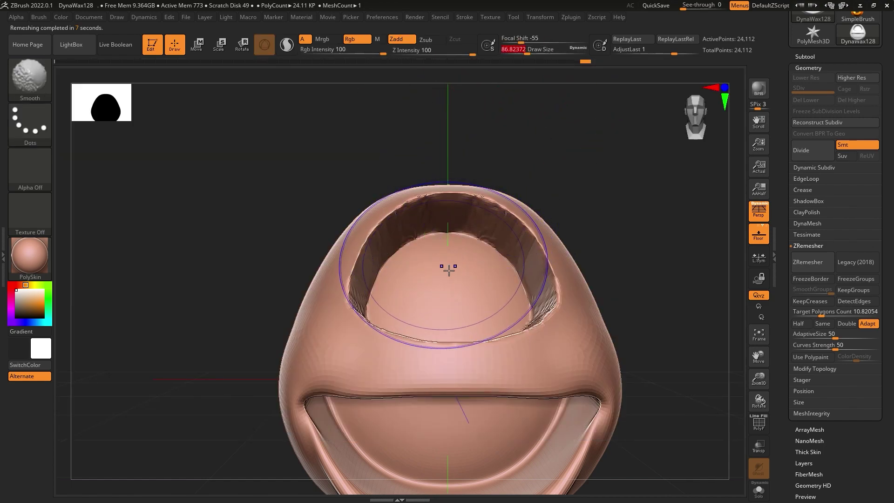
mouse_move(447, 259)
left_mouse_down("shift")
mouse_move(497, 287)
mouse_move(475, 315)
mouse_move(400, 339)
left_mouse_up("shift")
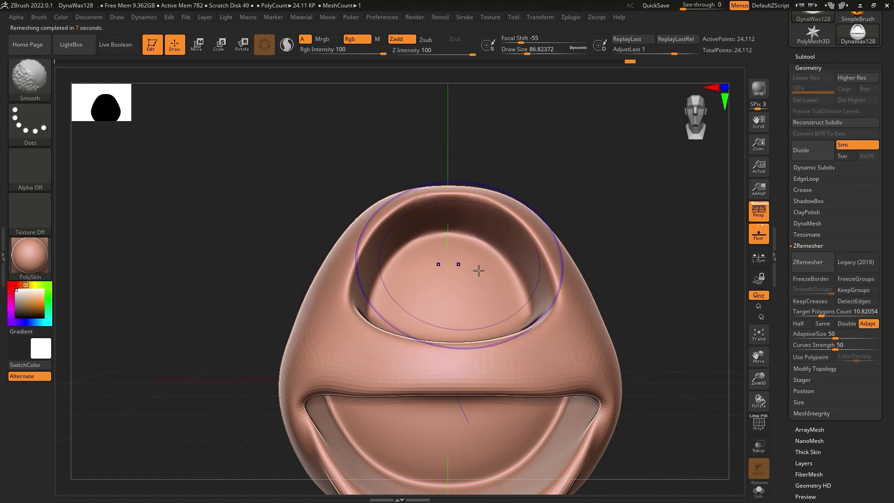
mouse_move(555, 234)
left_mouse_down()
mouse_move(569, 250)
mouse_move(577, 315)
mouse_move(642, 243)
left_mouse_up()
Divide the DynaWax128 body to SDiv 2 and zoom in on the eye socket.
key("ctrl+d")
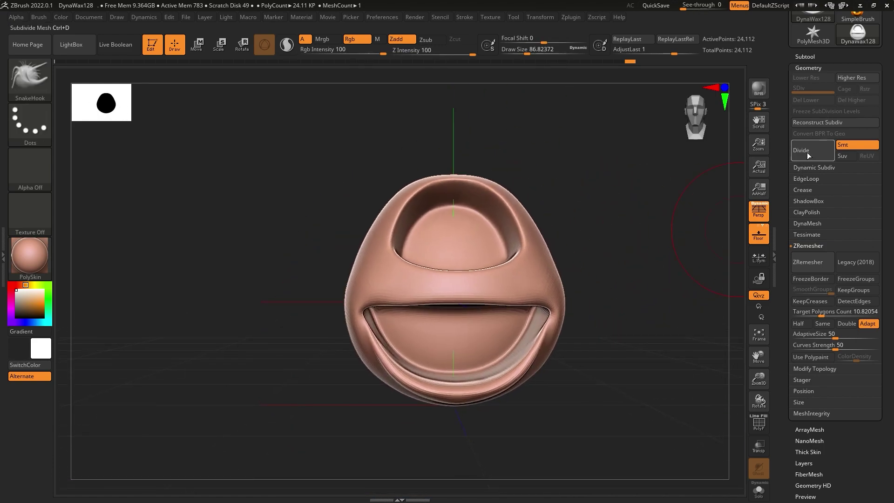
key("f")
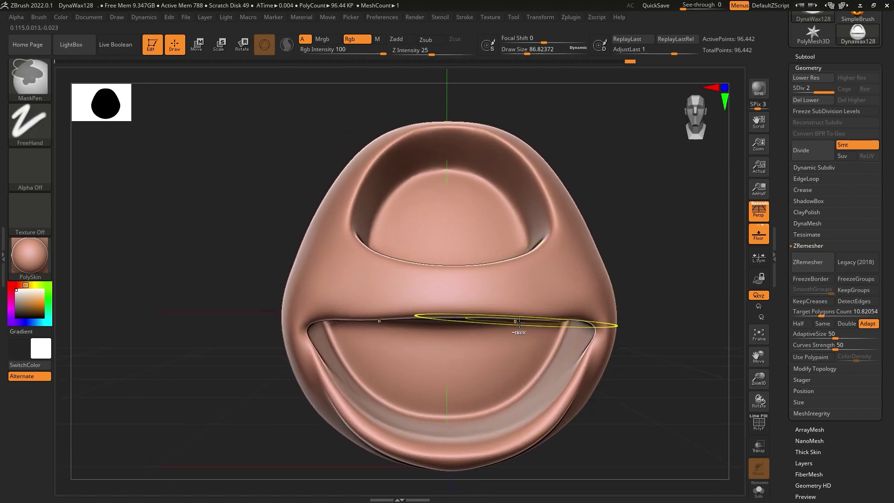
mouse_move(528, 354)
right_mouse_down("ctrl")
mouse_move(523, 325)
mouse_move(742, 293)
right_mouse_up("ctrl")
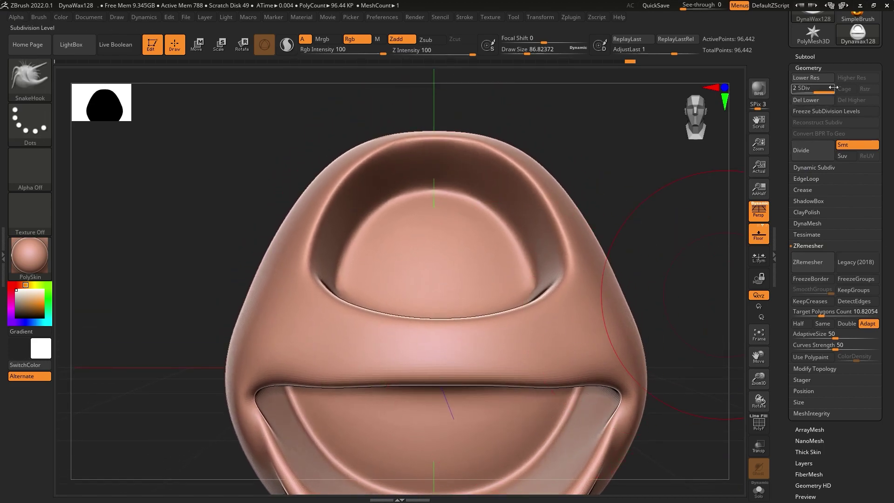
left_click(804, 57)
Append a Sphere3D subtool, scale it down and raise it into the eye socket.
left_click(847, 345)
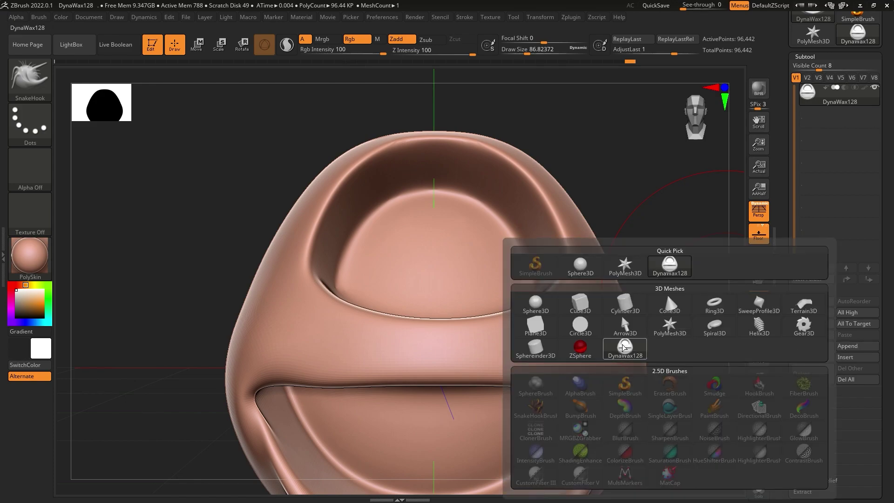
left_click(535, 305)
key("w")
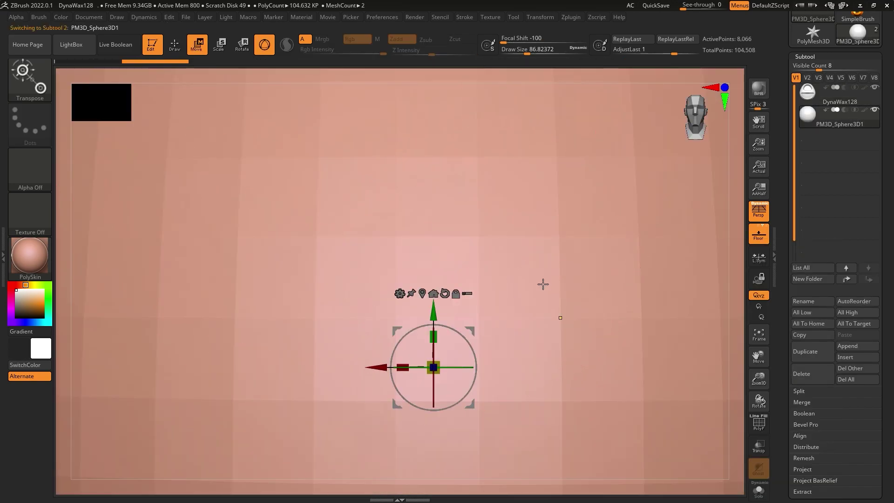
right_click_drag(543, 283, 167, 276, "alt")
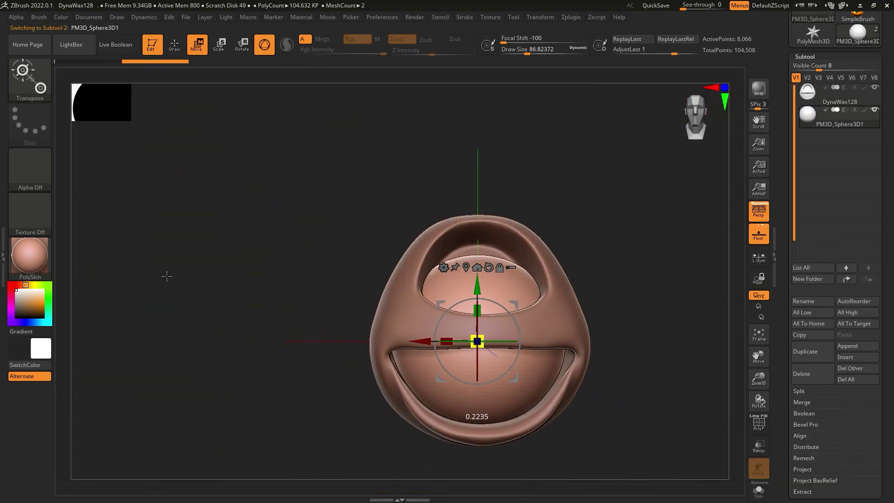
left_click_drag(478, 305, 478, 283)
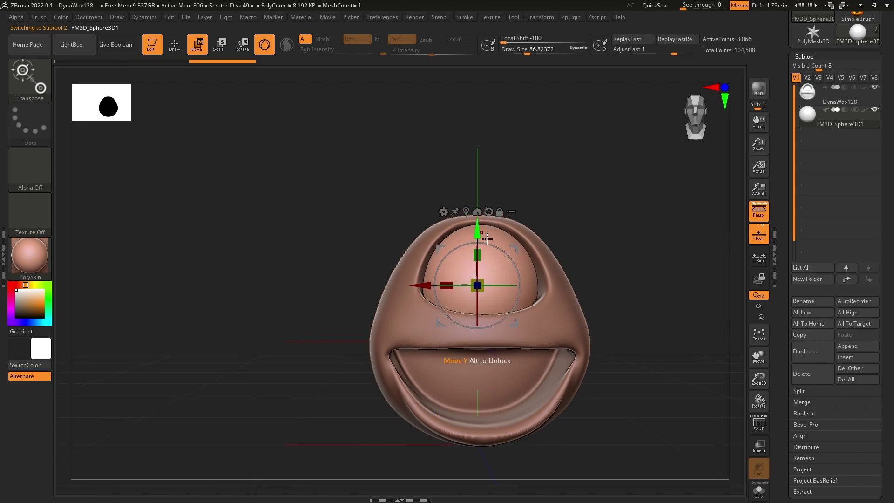
left_click_drag(623, 338, 684, 339)
left_click(766, 214)
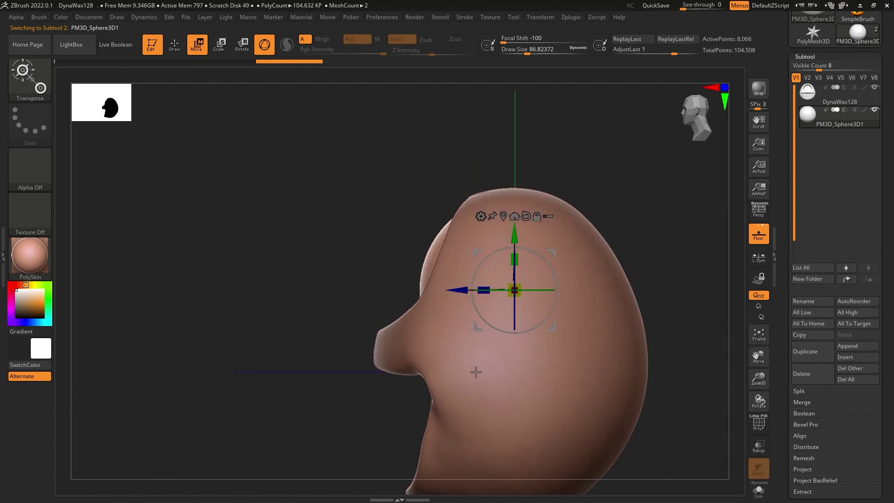
Fine-tune the eyeball's position and scale from side and front views to fill the socket.
mouse_move(560, 332)
left_mouse_down()
mouse_move(460, 314)
mouse_move(461, 302)
left_mouse_up()
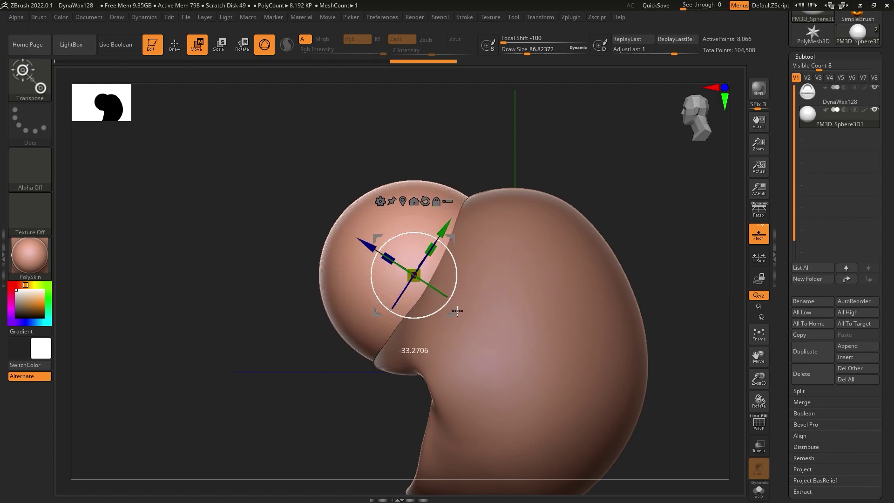
left_click_drag(437, 288, 423, 279)
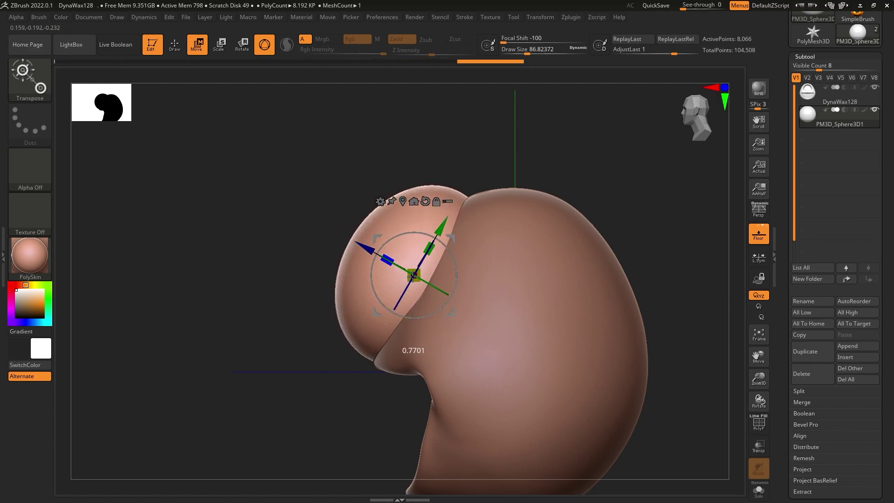
left_click_drag(371, 253, 400, 265)
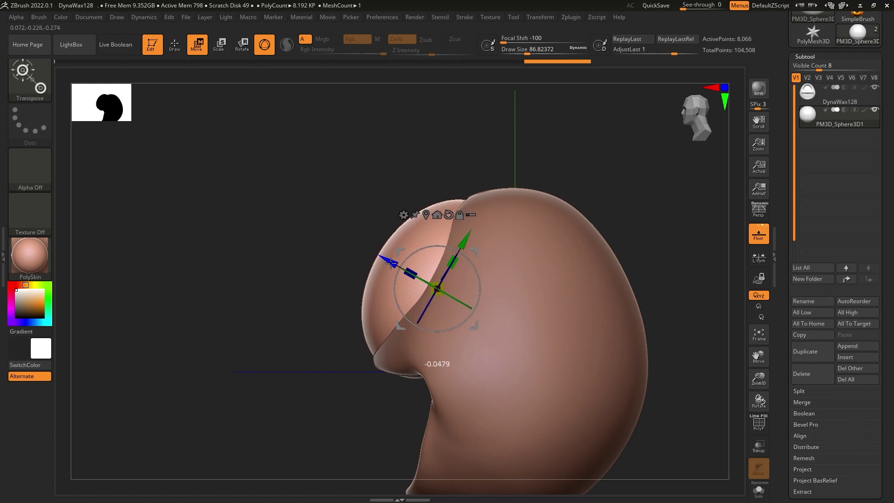
left_click_drag(492, 253, 495, 250)
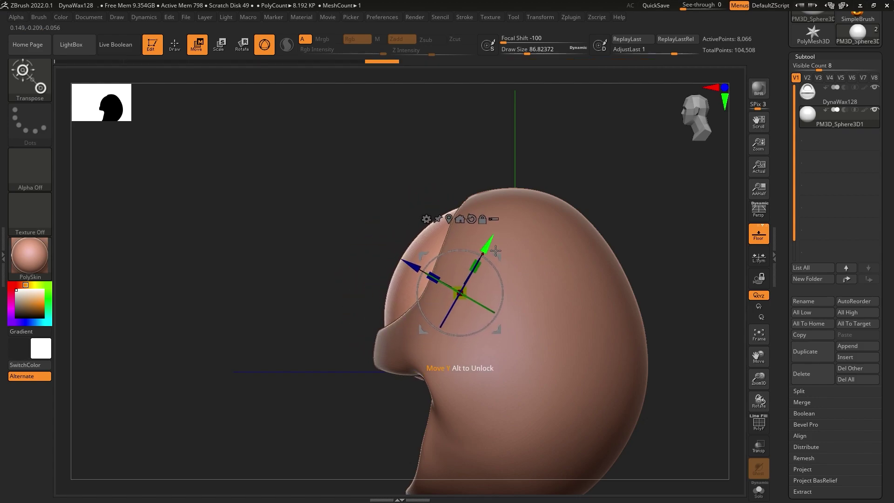
mouse_move(469, 293)
left_mouse_down()
mouse_move(475, 359)
mouse_move(498, 372)
mouse_move(470, 368)
left_mouse_up()
mouse_move(344, 303)
left_mouse_down()
mouse_move(351, 316)
mouse_move(406, 276)
mouse_move(384, 321)
mouse_move(334, 267)
mouse_move(329, 302)
left_mouse_up()
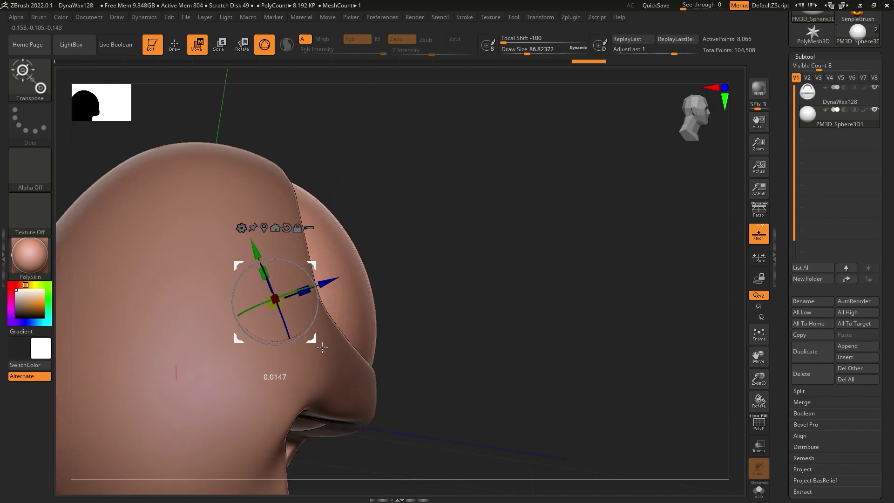
left_click_drag(316, 336, 397, 337, "shift")
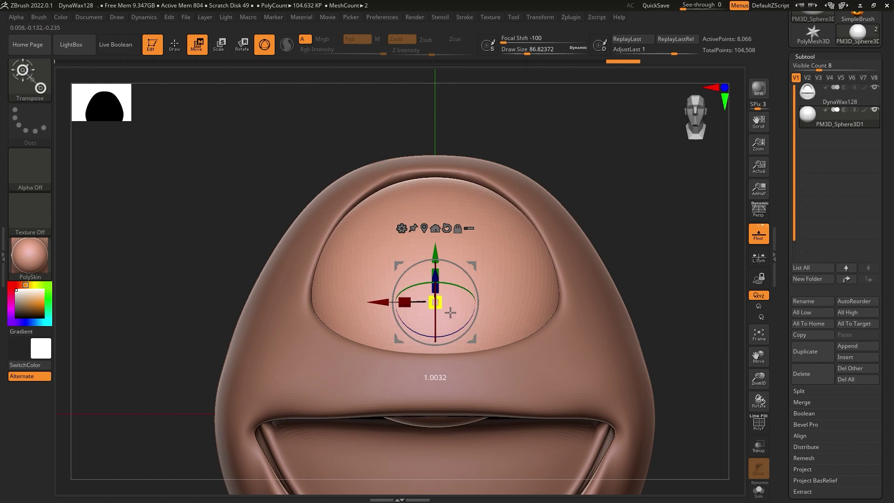
mouse_move(589, 305)
left_mouse_down()
mouse_move(495, 335)
mouse_move(459, 306)
mouse_move(443, 330)
left_mouse_up()
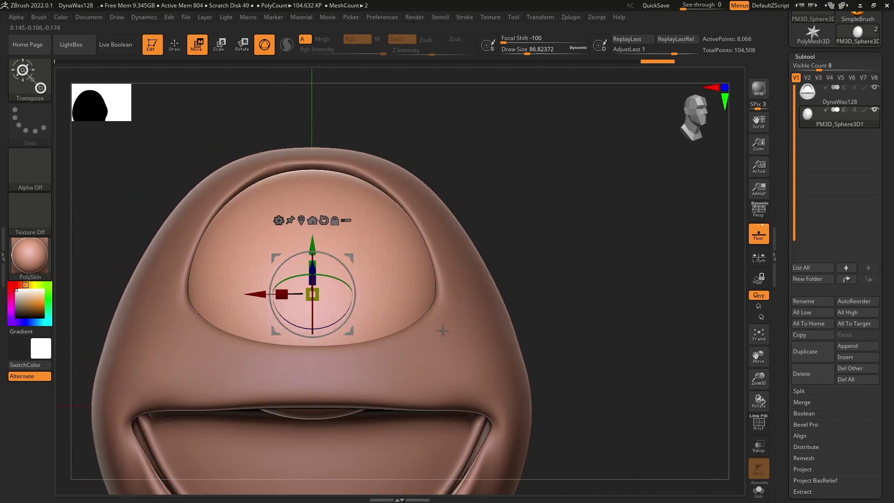
Shrink the stray bump inside the mouth and smooth the eyelid rim on DynaWax128.
left_click(34, 71)
left_click(356, 86)
right_click_drag(333, 305, 333, 260)
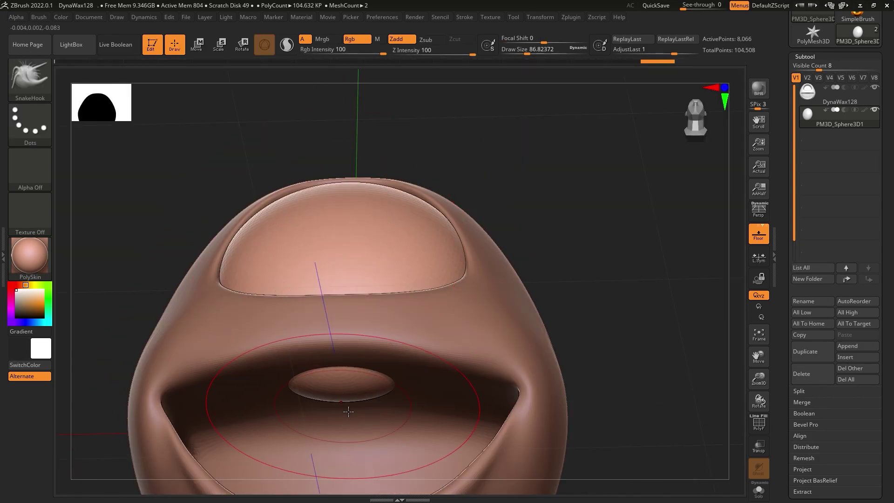
left_click_drag(348, 411, 355, 395)
right_click_drag(369, 367, 373, 267)
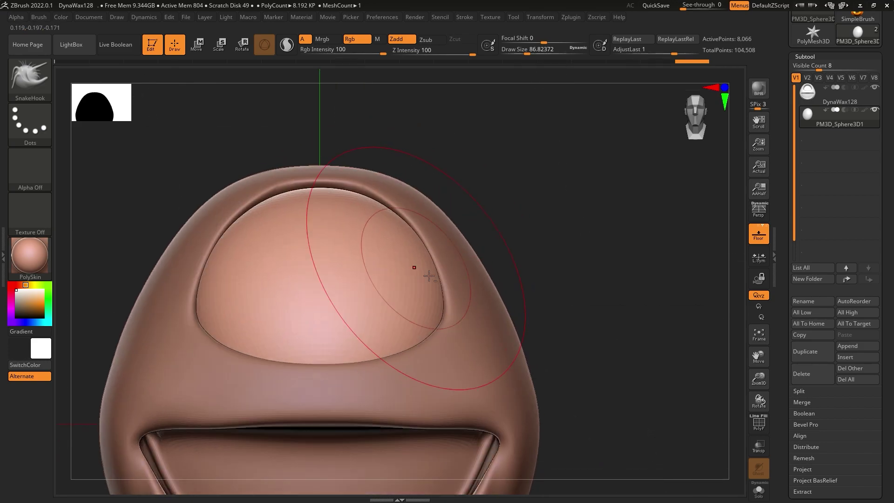
right_click_drag(443, 270, 461, 284)
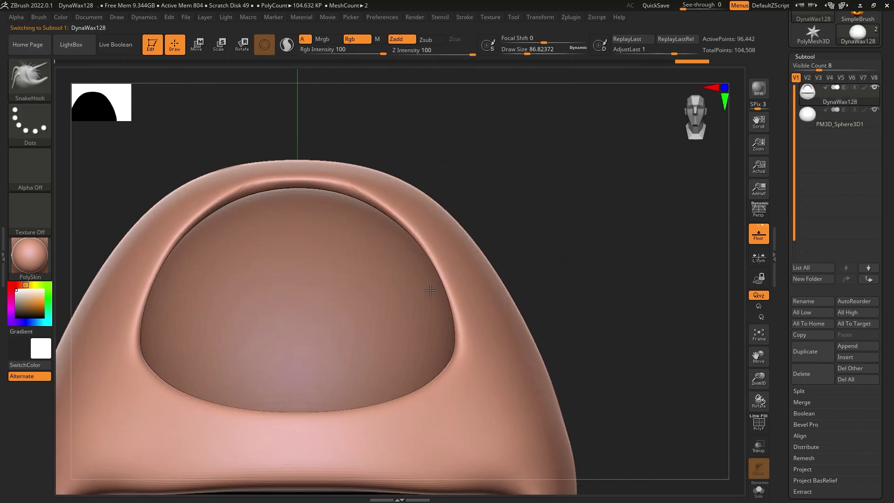
left_click(447, 289, "alt")
left_click(475, 294, "alt")
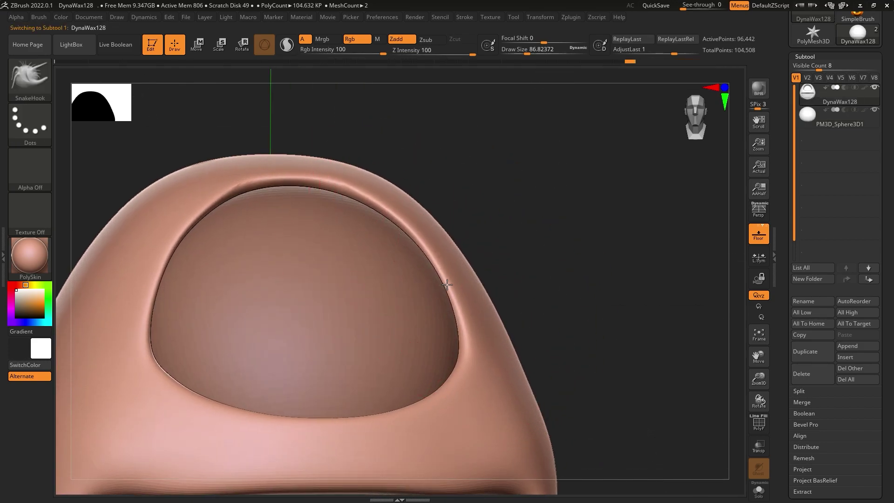
right_click_drag(335, 275, 344, 295, "alt")
key("shift")
key("b")
key("s")
key("h")
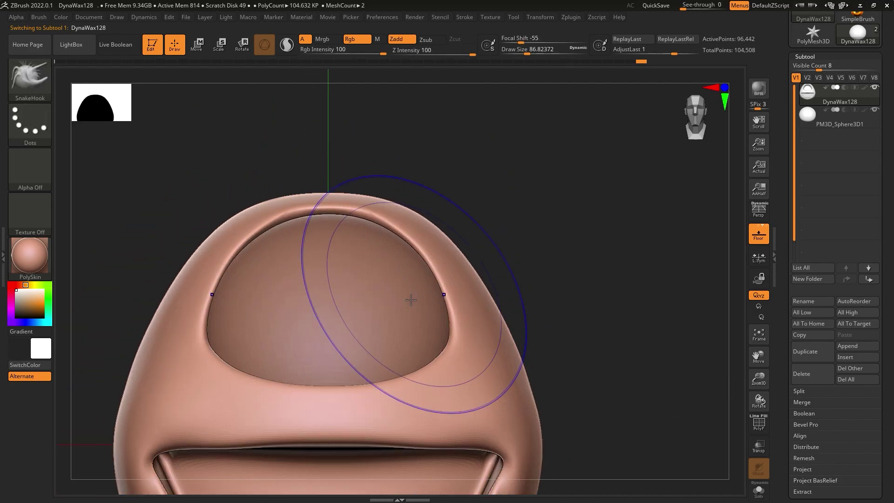
Select the PM3D_Sphere3D1 eyeball and divide it twice to about 130,050 points.
left_click(400, 278, "alt")
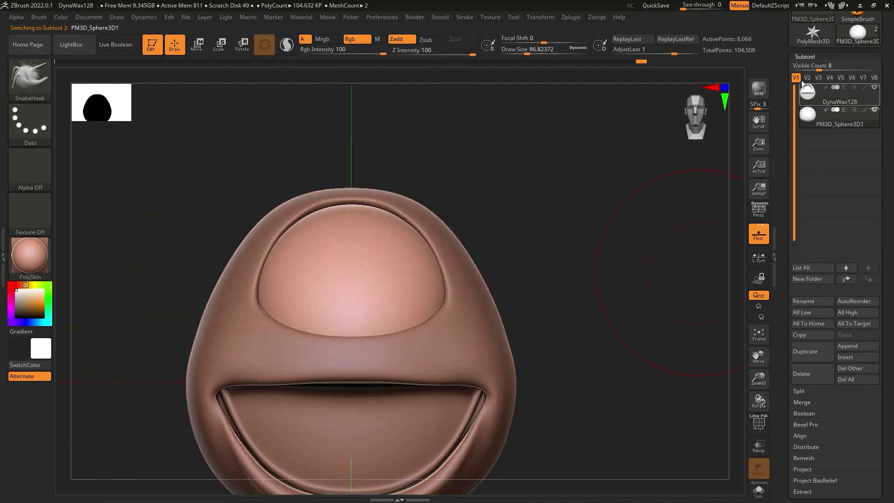
left_click(812, 57)
left_click(811, 148)
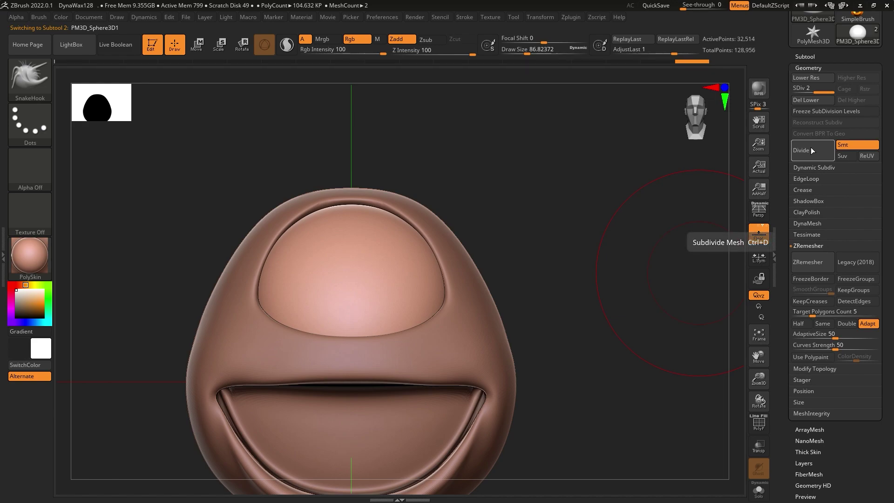
left_click_drag(521, 309, 547, 351, "alt")
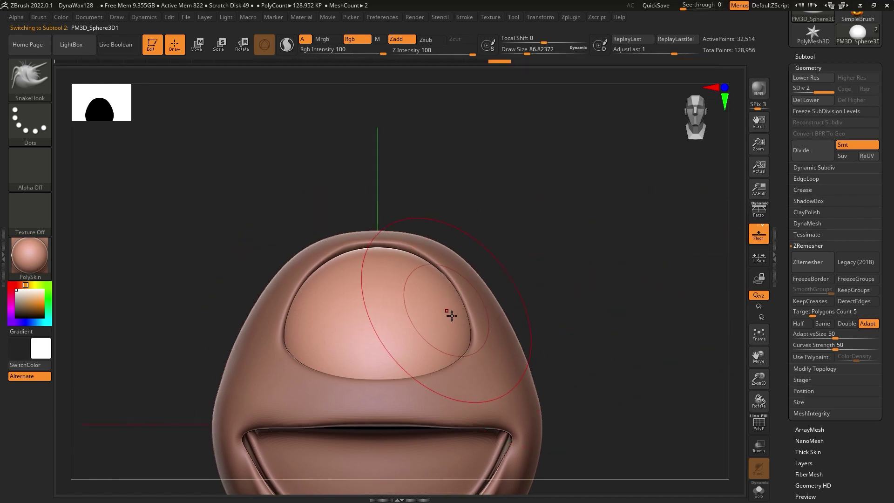
left_click(804, 149)
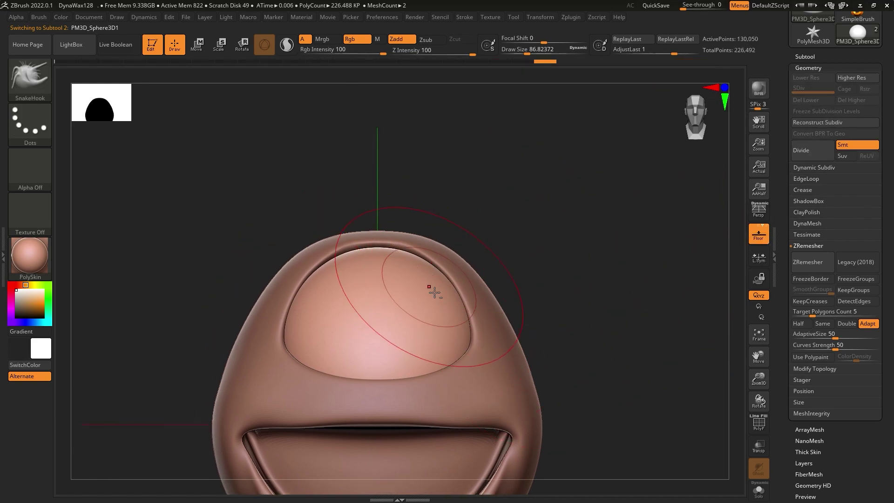
mouse_move(428, 279)
right_mouse_down("ctrl")
mouse_move(446, 352)
mouse_move(497, 349)
right_mouse_up("ctrl")
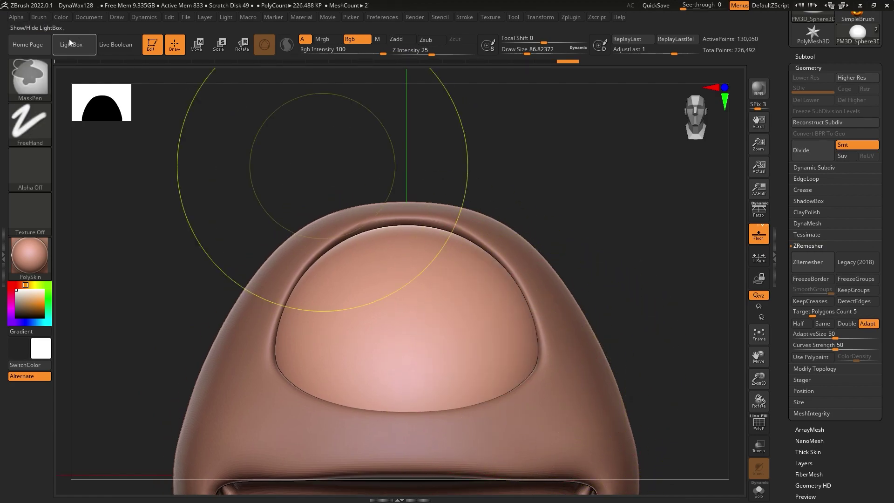
Switch to MaskLasso and lasso-mask the top right of the eyeball.
key("b")
left_click(475, 290)
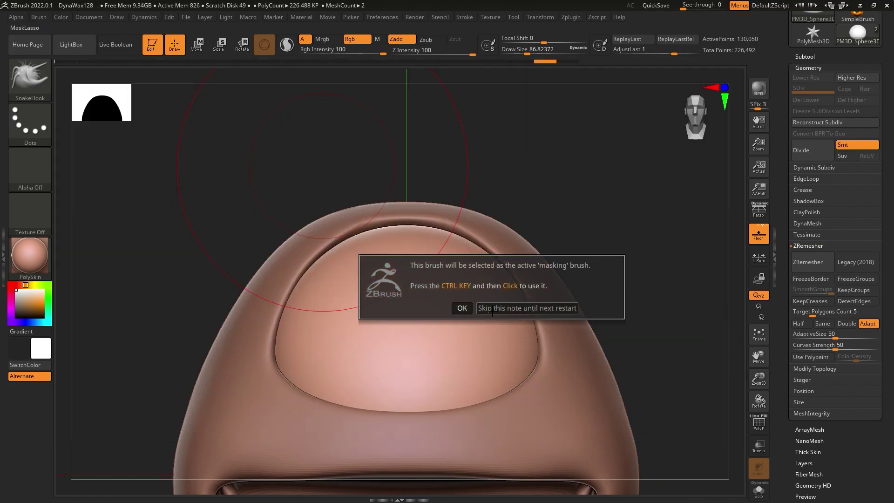
left_click(462, 308)
left_click_drag(666, 291, 420, 250, "ctrl")
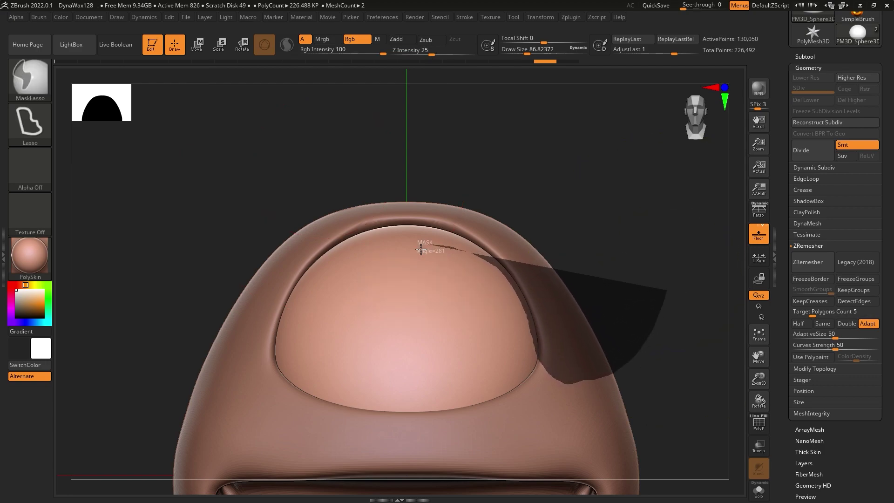
Solo the eye sphere and lasso-mask its top, leaving only a thin upper arc free.
left_click_drag(421, 250, 253, 251, "ctrl")
left_click_drag(354, 154, 538, 120)
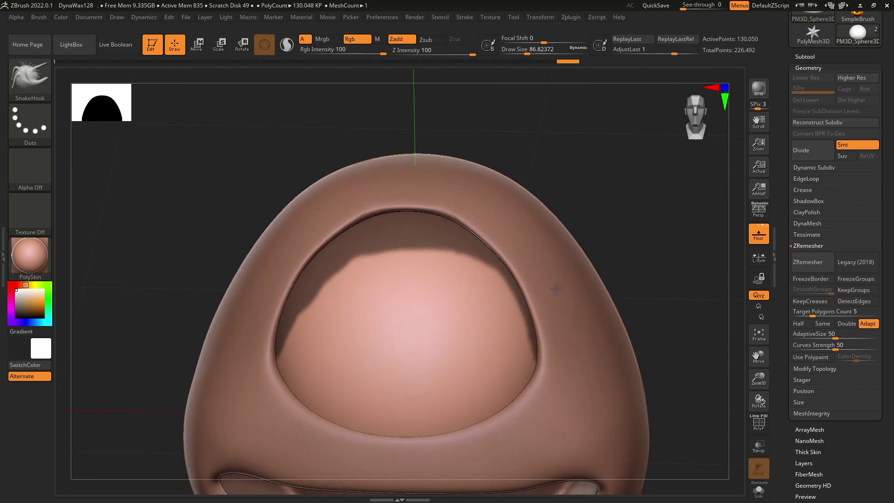
mouse_move(671, 411)
left_mouse_down("ctrl")
mouse_move(506, 321)
mouse_move(195, 80)
left_mouse_up("ctrl")
left_click_drag(579, 319, 552, 282)
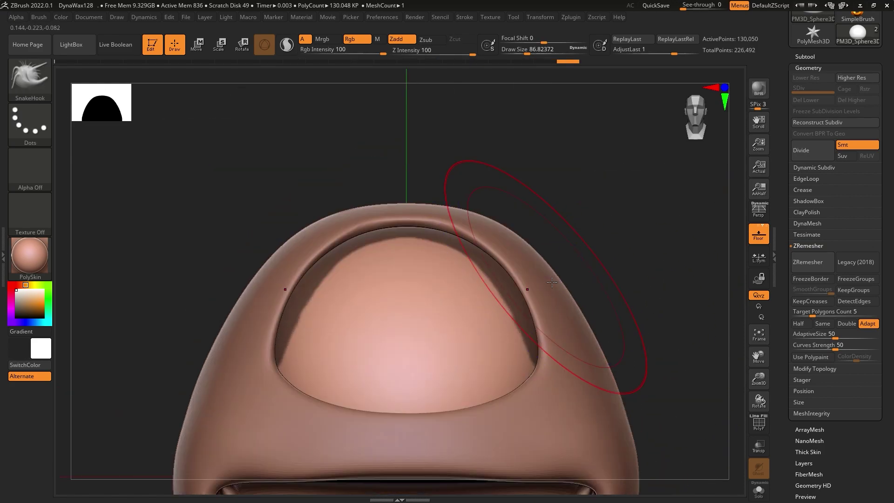
left_click_drag(488, 370, 522, 367)
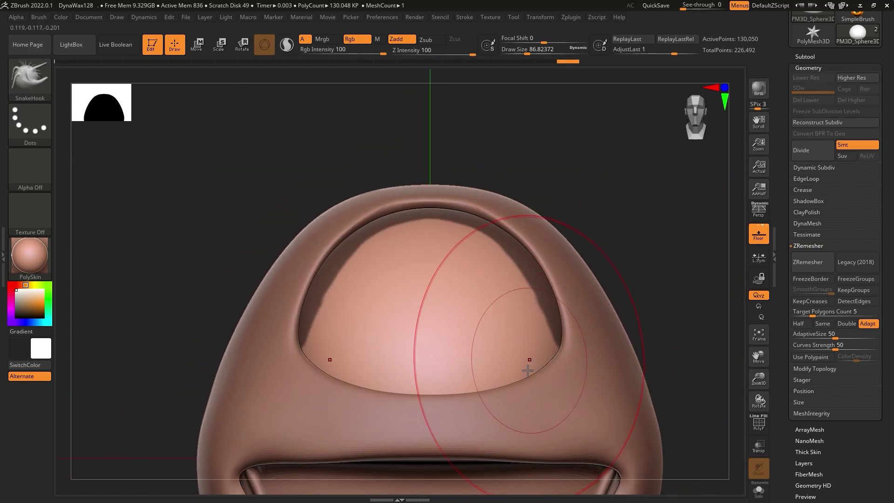
left_click(759, 491)
mouse_move(508, 320)
left_mouse_down()
mouse_move(439, 347)
mouse_move(400, 243)
mouse_move(475, 230)
left_mouse_up()
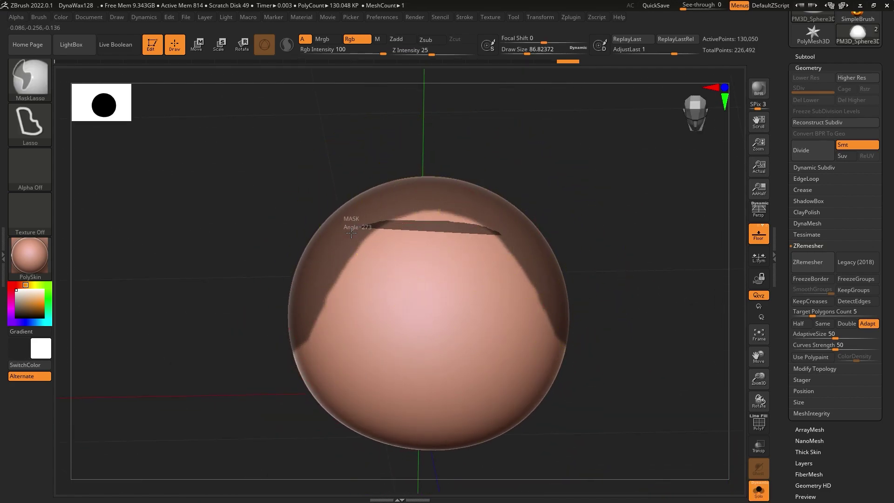
left_click_drag(351, 233, 374, 245)
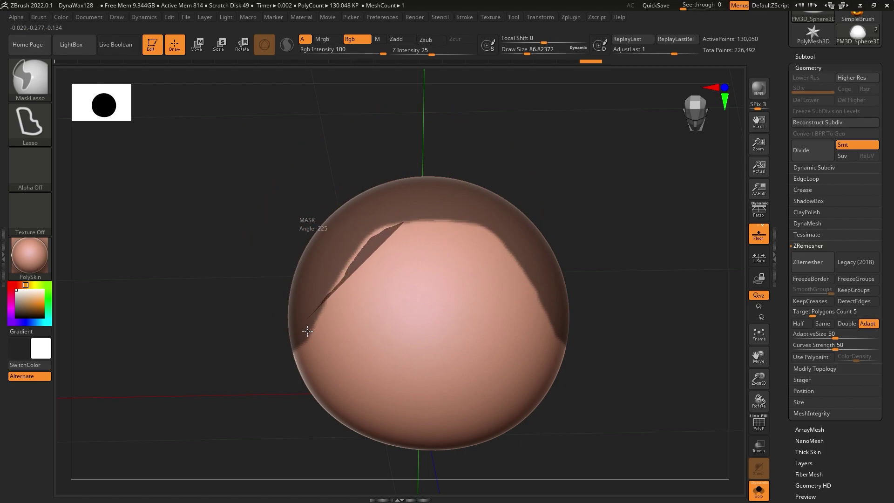
left_click_drag(308, 330, 566, 139, "ctrl")
mouse_move(486, 466)
left_mouse_down("ctrl")
mouse_move(479, 269)
mouse_move(332, 299)
left_mouse_up("ctrl")
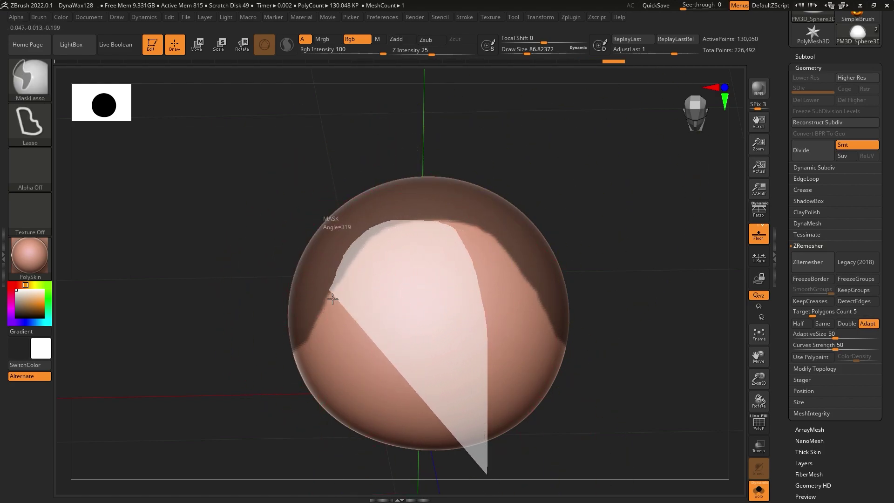
mouse_move(349, 472)
left_mouse_down("ctrl")
mouse_move(337, 288)
mouse_move(524, 293)
left_mouse_up("ctrl")
Un-solo the sphere, refine the mask near the lower eye edge, and enable Persp.
left_click(758, 491)
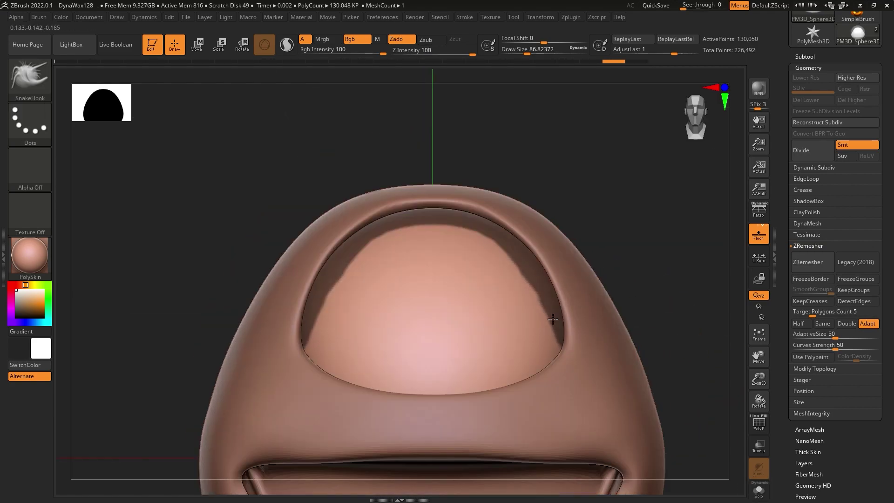
left_click_drag(659, 257, 632, 288)
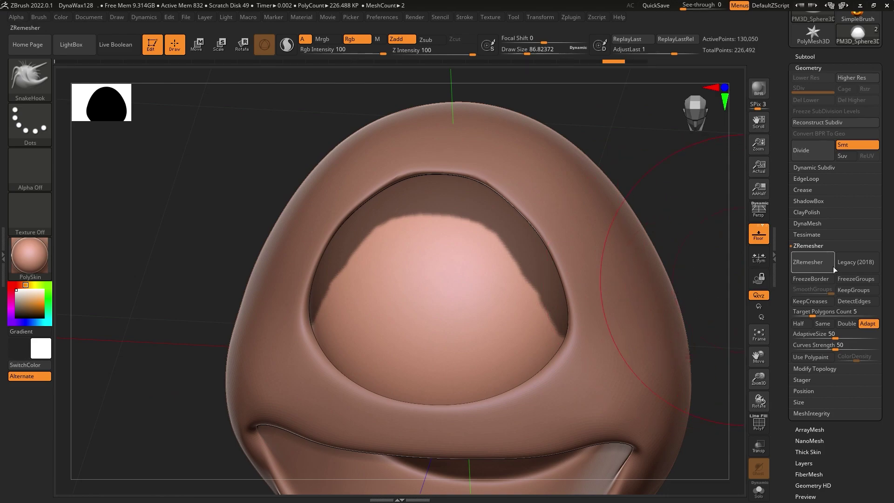
mouse_move(635, 340)
left_mouse_down()
mouse_move(580, 349)
mouse_move(642, 423)
left_mouse_up()
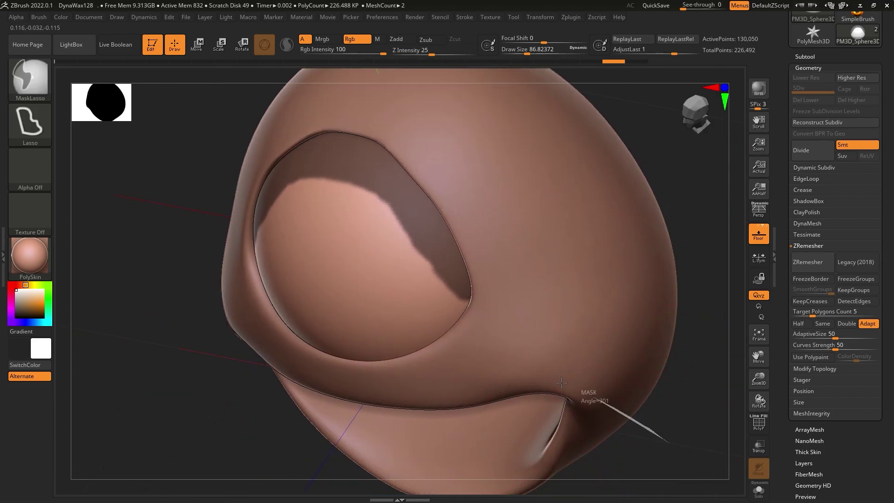
mouse_move(466, 321)
left_mouse_down("ctrl")
mouse_move(425, 239)
mouse_move(271, 243)
left_mouse_up("ctrl")
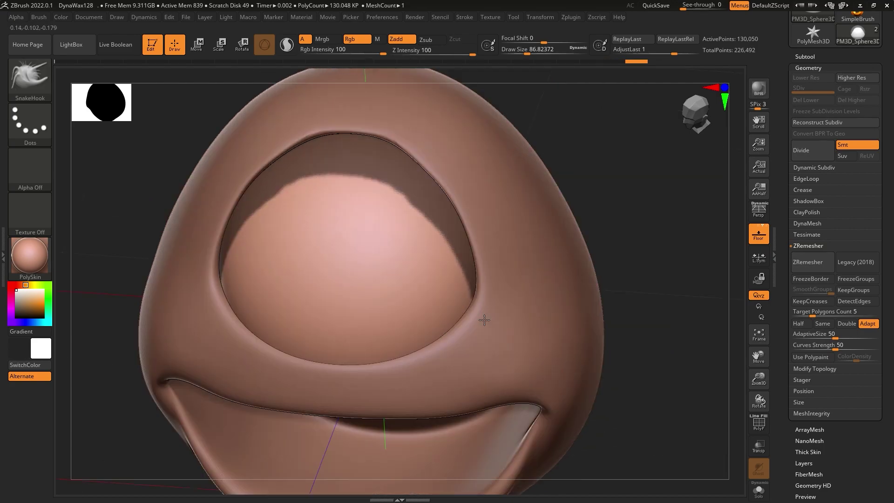
left_click_drag(651, 297, 697, 291)
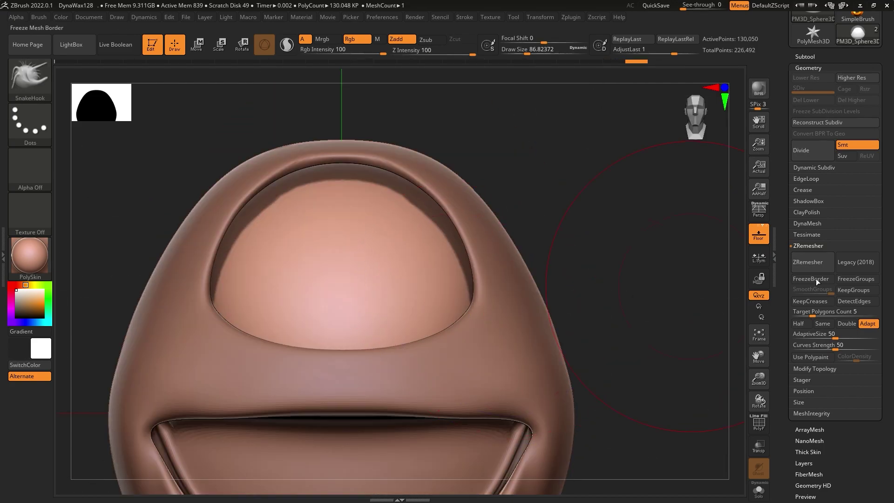
left_click(764, 214)
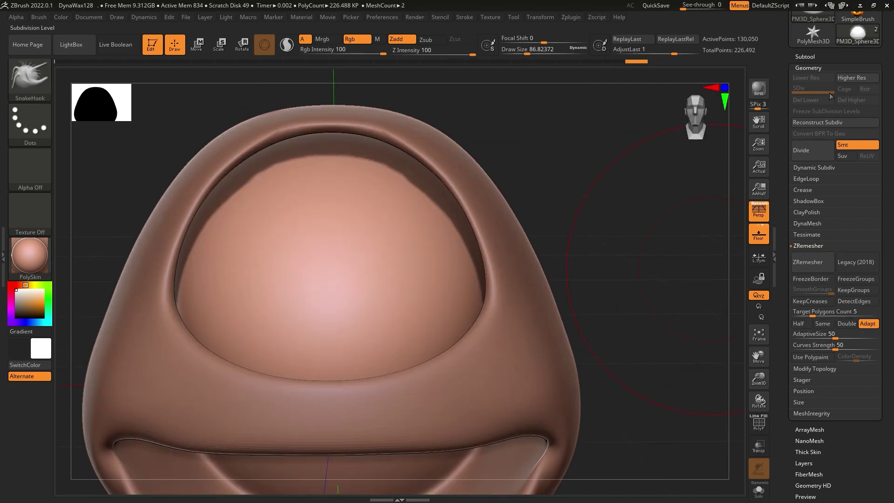
left_click(804, 57)
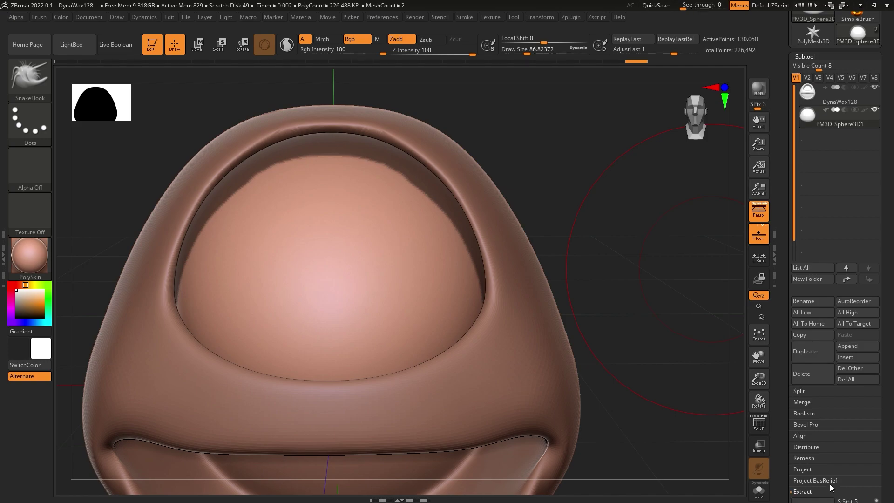
Extract the unmasked arc as a new single-sided shell piece, Extract3.
left_click(819, 490)
left_click(815, 375)
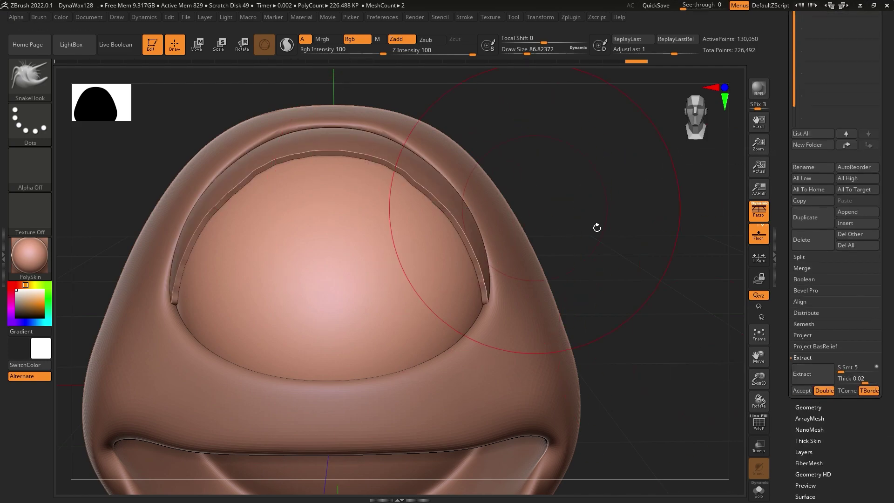
mouse_move(594, 228)
left_mouse_down()
mouse_move(694, 343)
mouse_move(632, 343)
left_mouse_up()
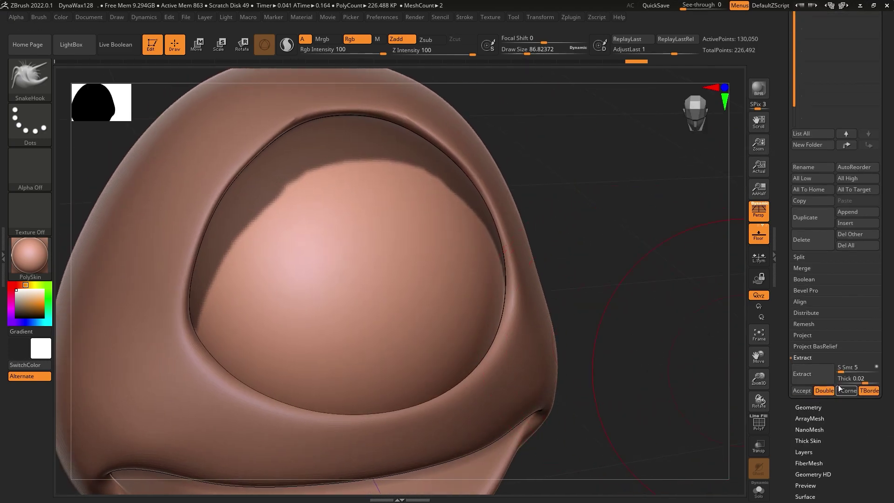
left_click(823, 391)
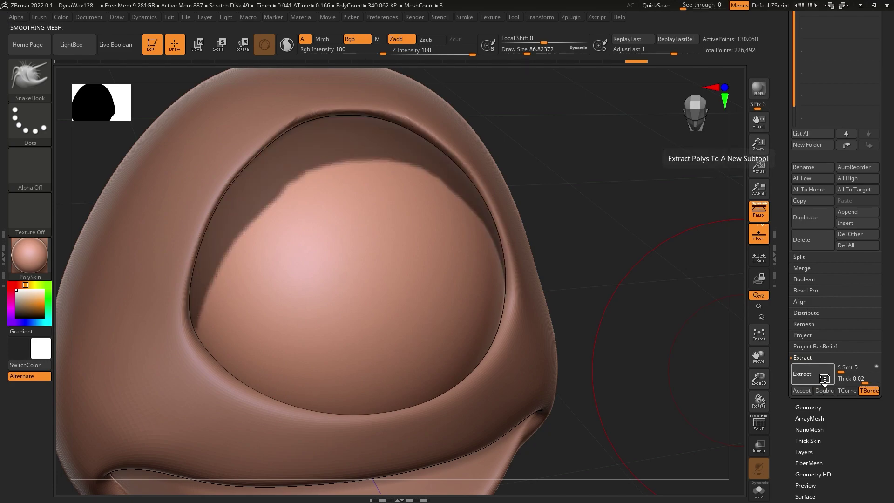
left_click(802, 390)
left_click_drag(608, 260, 652, 261, "shift")
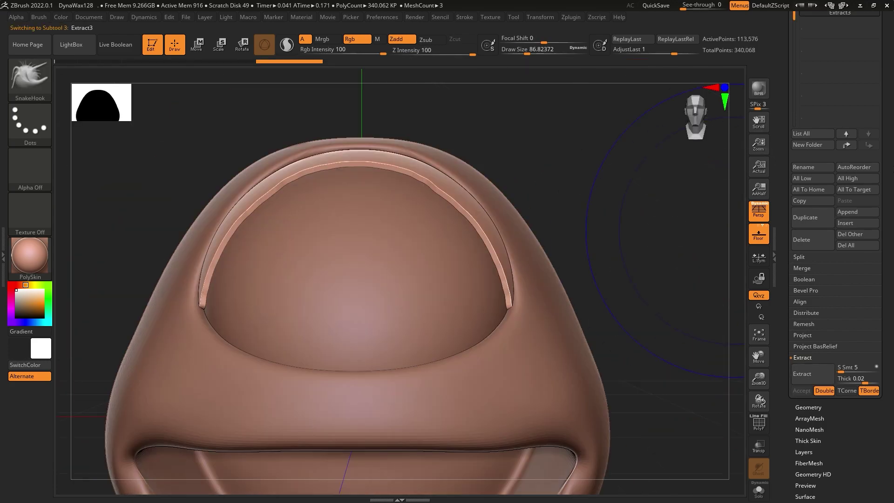
ZRemesh the band at a target polygon count of 11.58605.
left_click(805, 44)
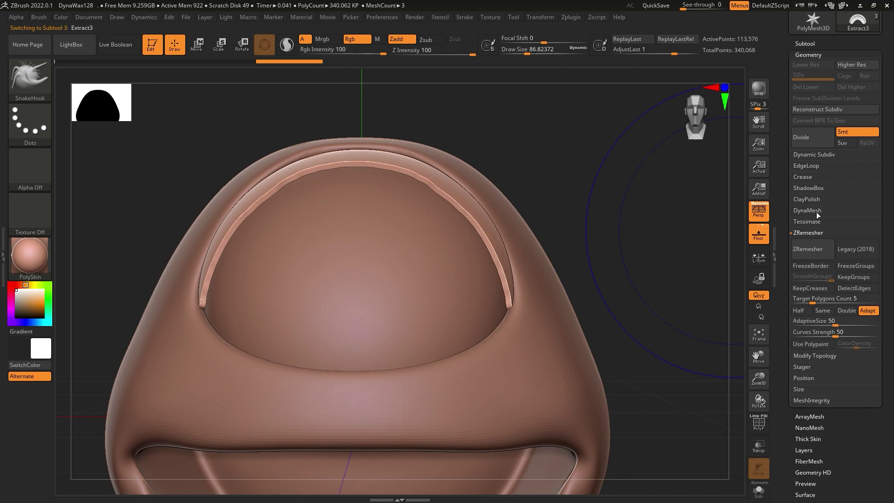
left_click_drag(663, 271, 708, 295)
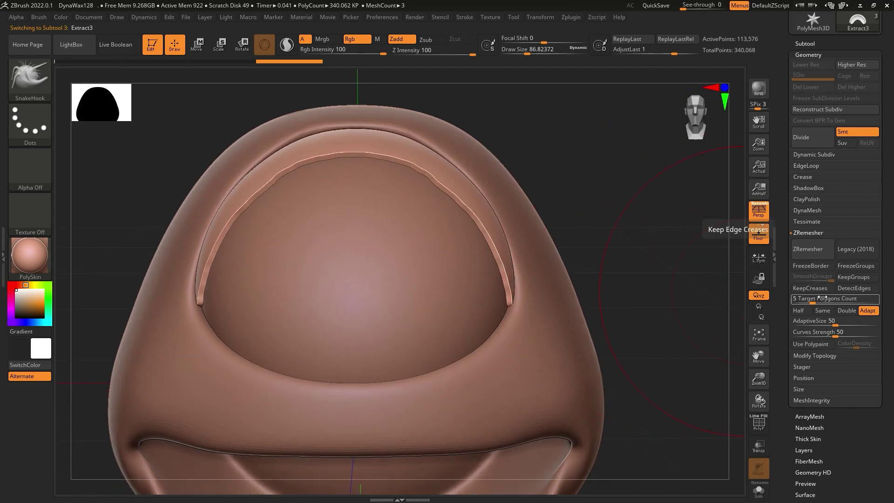
left_click_drag(819, 302, 826, 304)
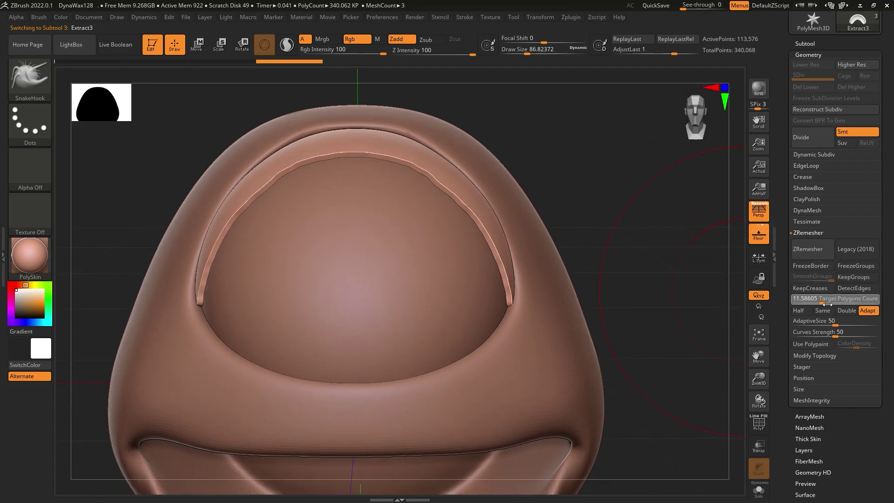
left_click(825, 254)
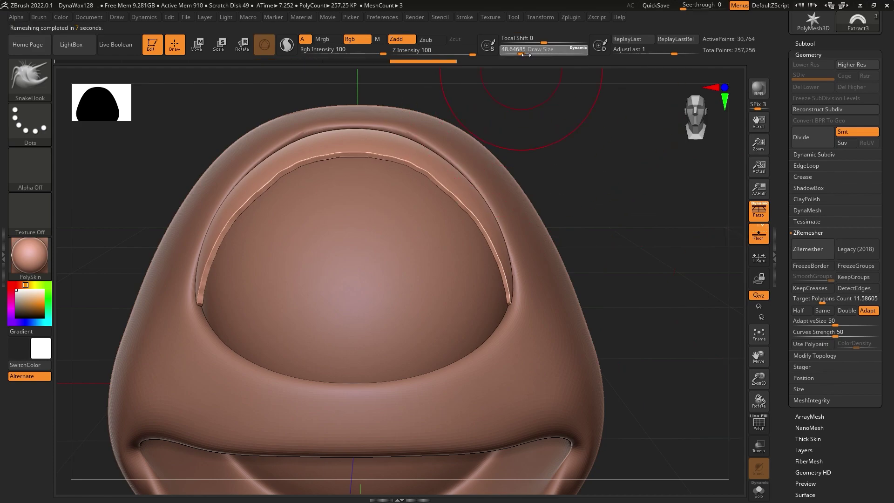
Shift-smooth the Extract3 band, checking it from front, side and three-quarter views.
right_click_drag(461, 203, 421, 239)
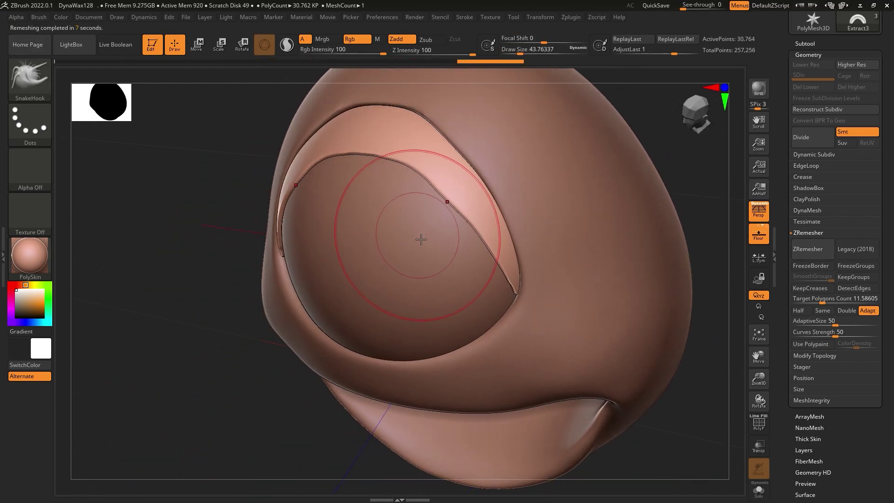
key("shift")
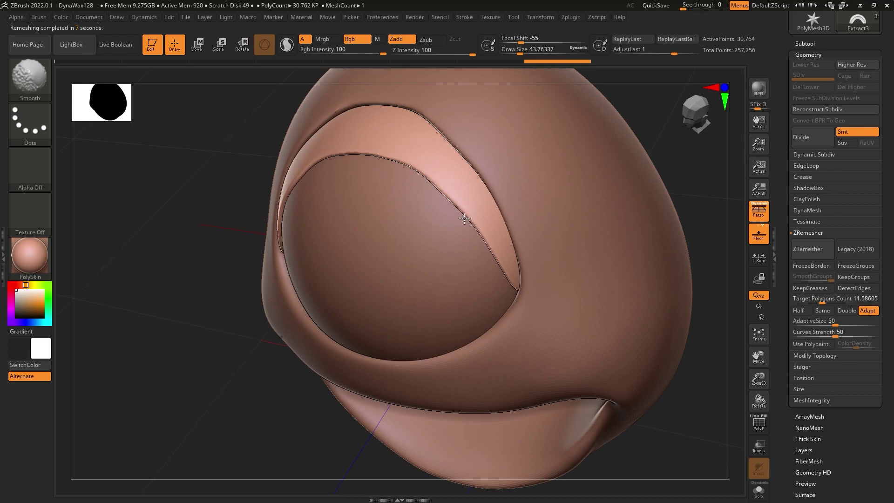
right_click_drag(461, 204, 492, 242, "shift")
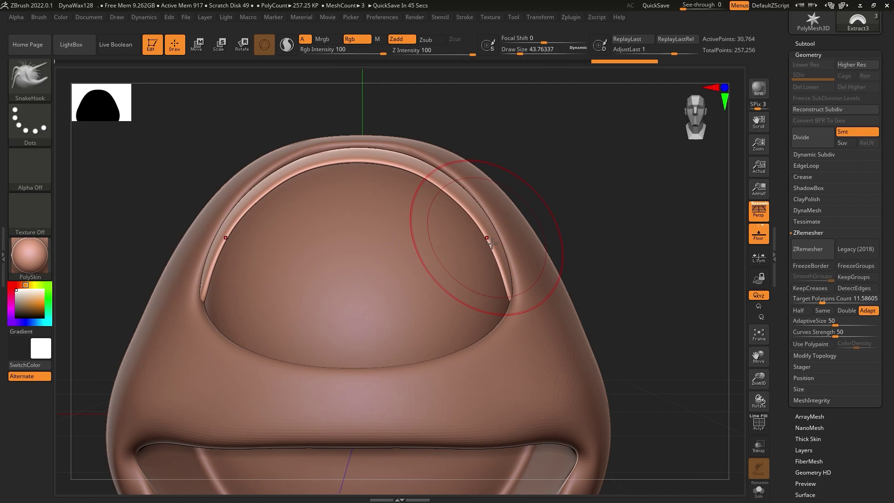
mouse_move(520, 255)
right_mouse_down()
mouse_move(531, 265)
mouse_move(535, 309)
mouse_move(498, 334)
mouse_move(465, 266)
mouse_move(430, 262)
mouse_move(342, 297)
right_mouse_up()
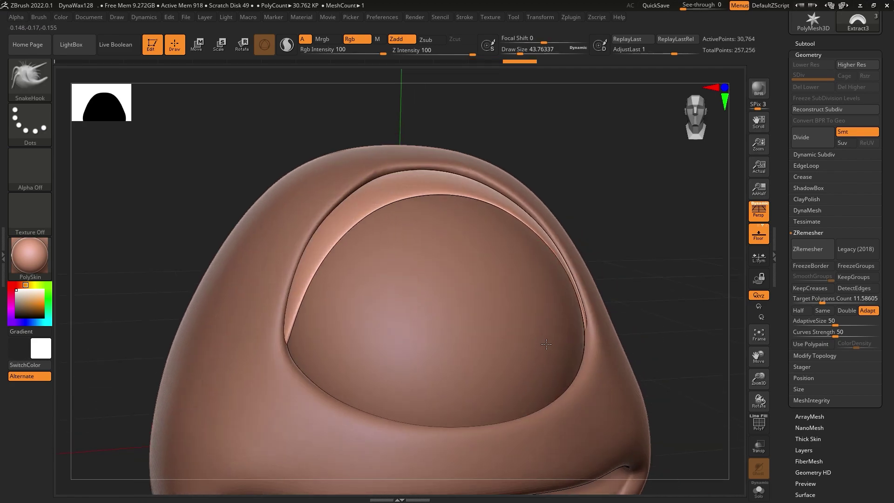
right_click_drag(598, 338, 658, 274)
Inflate the Extract3 brow band by 5, checking it from front and side.
scroll(855, 390, "down", 5)
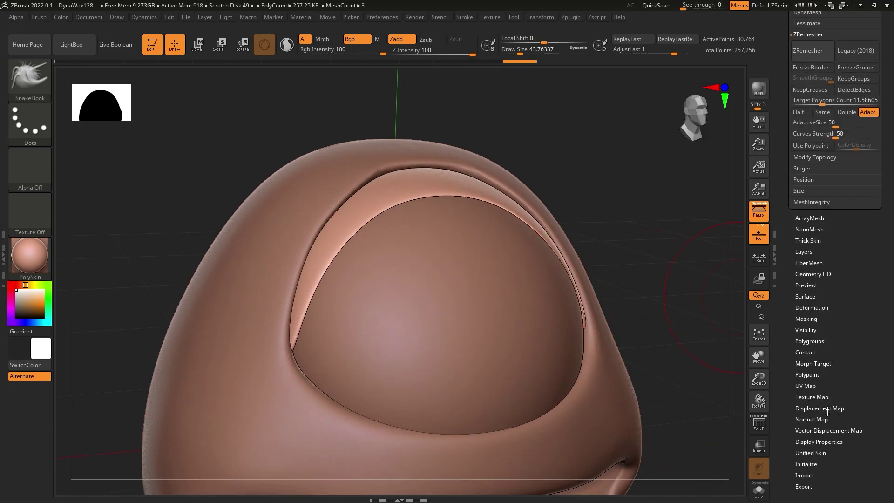
right_click_drag(618, 348, 721, 314, "alt")
left_click(831, 307)
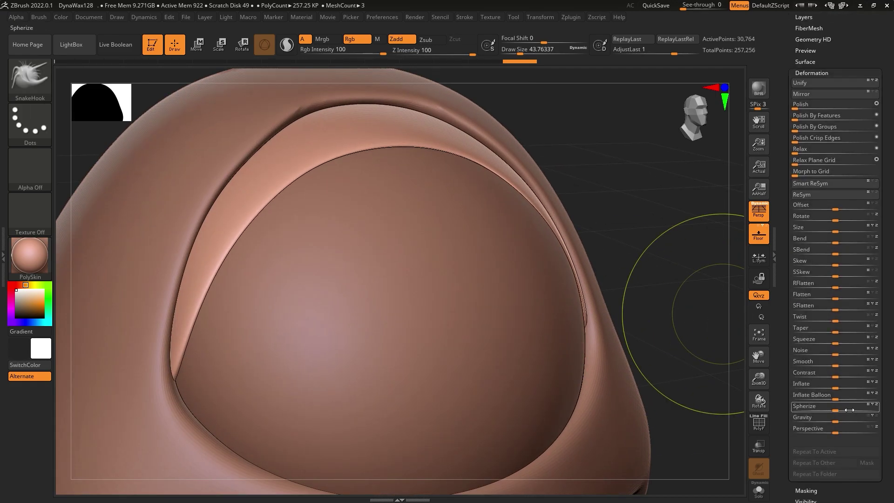
left_click_drag(842, 389, 843, 389)
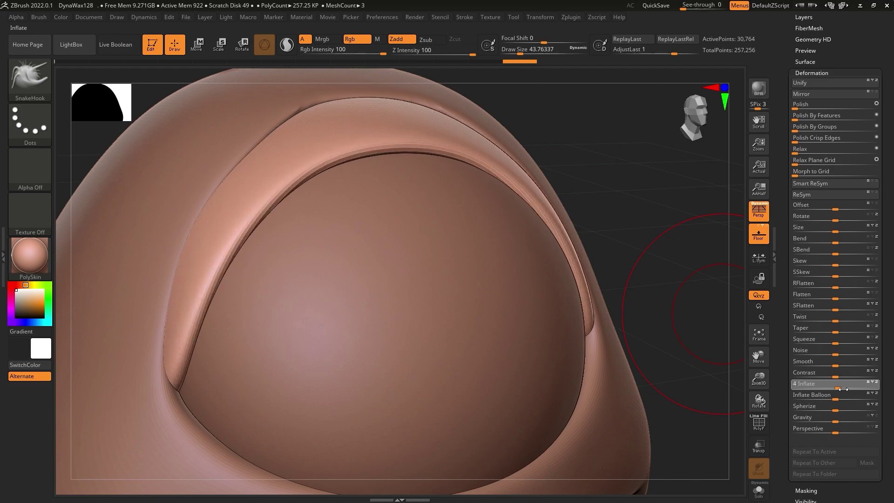
left_click_drag(661, 279, 568, 270, "shift")
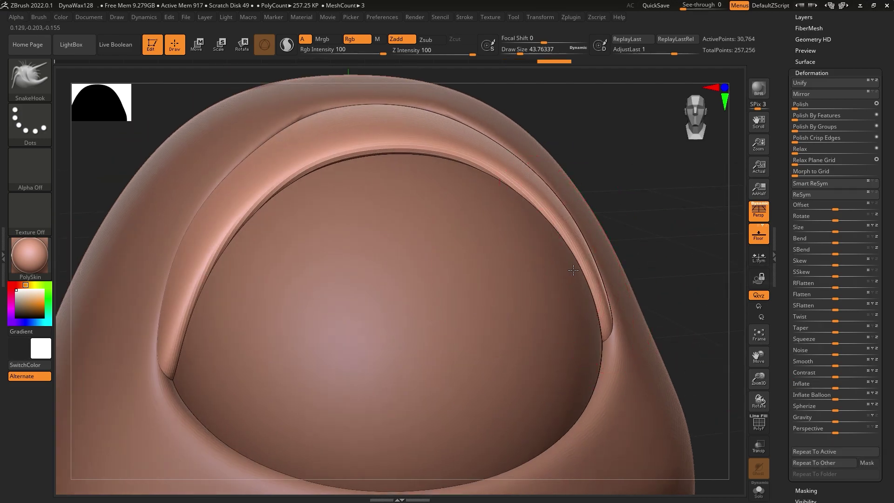
mouse_move(576, 271)
right_mouse_down()
mouse_move(582, 381)
mouse_move(572, 345)
right_mouse_up()
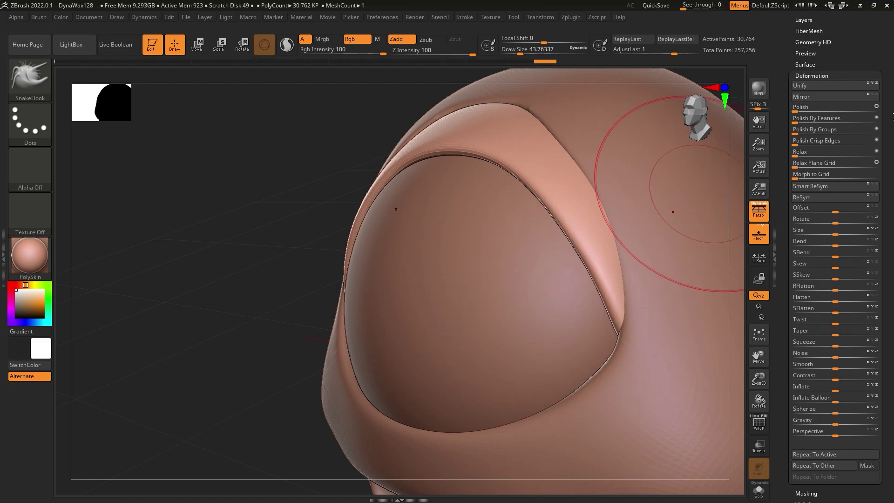
scroll(836, 143, "up", 5)
left_click(823, 134)
Subdivide the Extract3 band once and enlarge the brush to about 65.
left_click(823, 103)
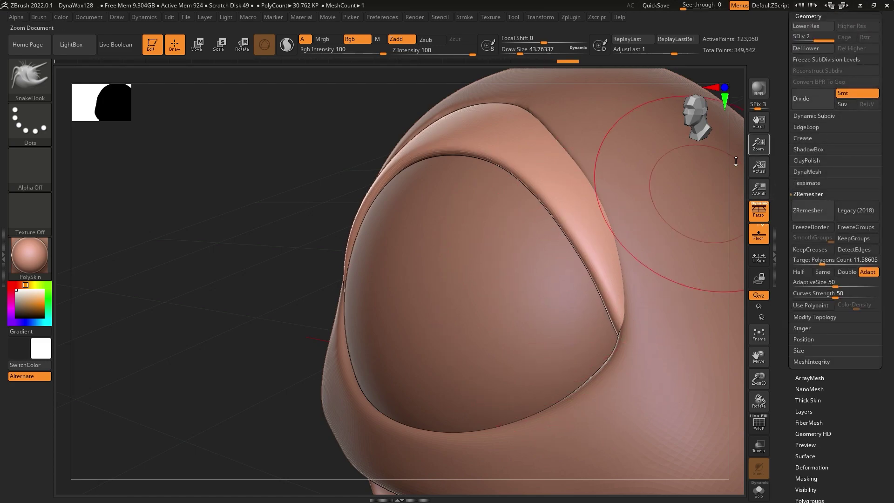
right_click_drag(625, 235, 568, 63)
left_click_drag(539, 53, 554, 53)
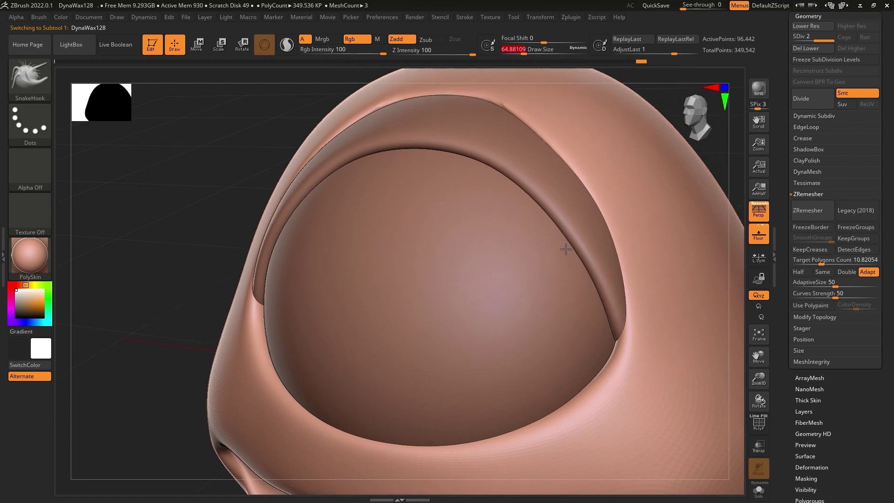
mouse_move(567, 222)
right_mouse_down()
mouse_move(557, 254)
mouse_move(559, 245)
right_mouse_up()
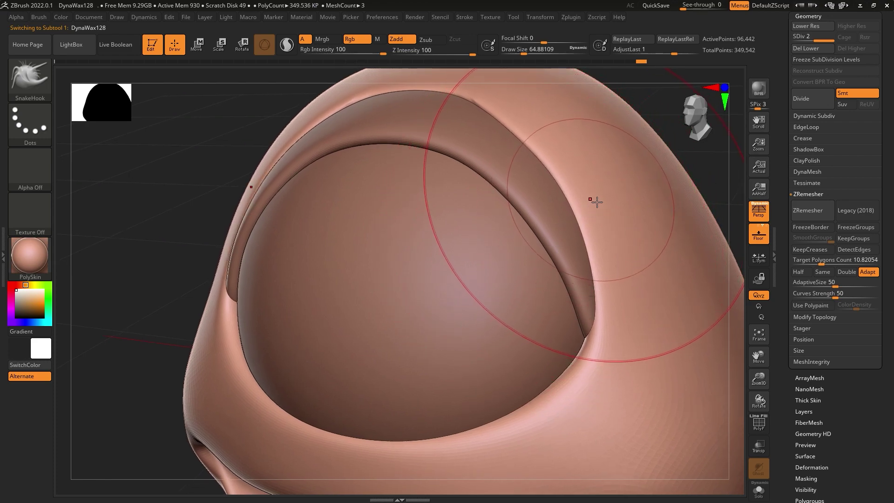
Reduce the draw size to about 51 while orbiting over the eyelid rim.
left_click_drag(534, 56, 533, 55)
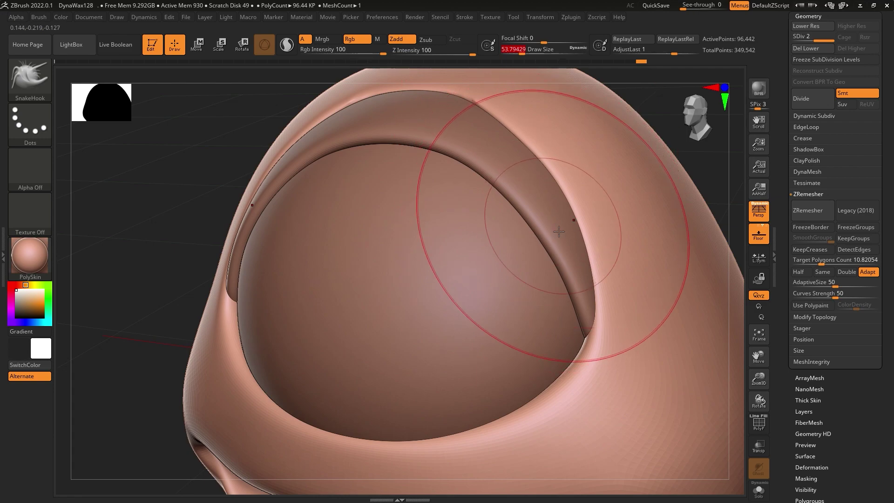
right_click_drag(565, 239, 549, 179)
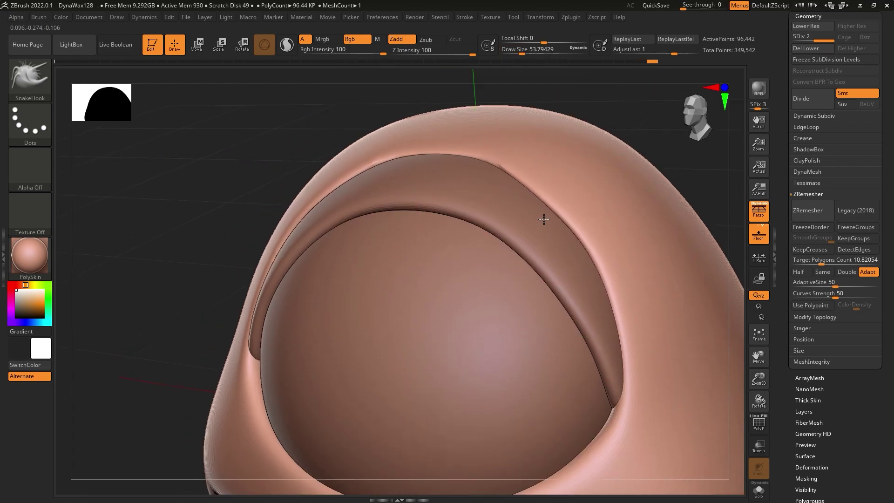
mouse_move(509, 236)
right_mouse_down()
mouse_move(547, 251)
mouse_move(523, 245)
mouse_move(539, 273)
right_mouse_up()
left_click_drag(522, 54, 520, 54)
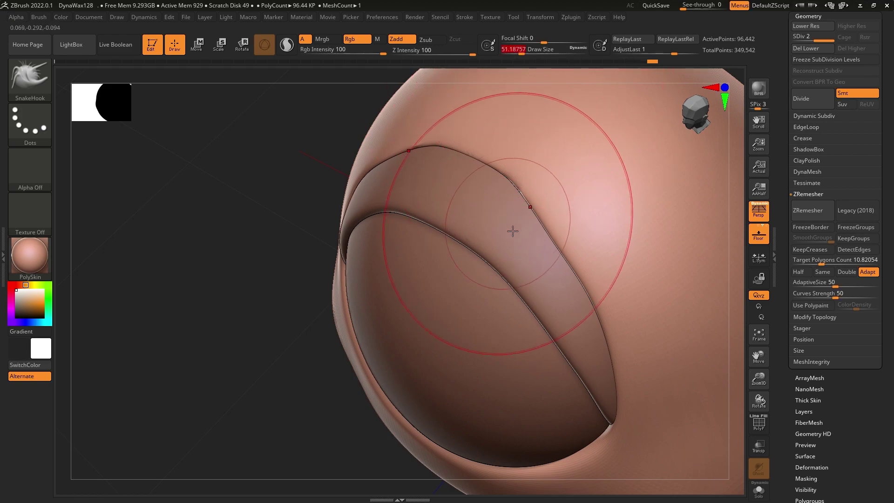
mouse_move(525, 262)
right_mouse_down()
mouse_move(510, 225)
mouse_move(510, 172)
right_mouse_up()
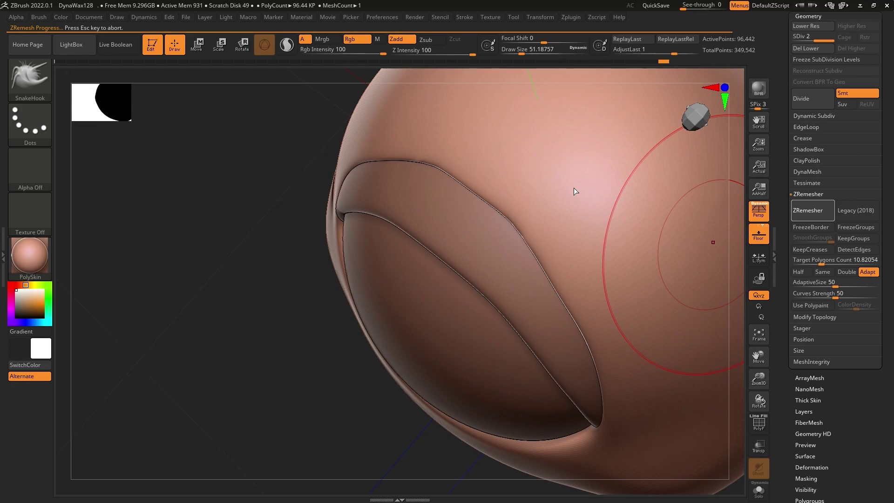
Shrink the brush and smooth the upper and lower eyelid rim edges.
left_click_drag(531, 54, 520, 54)
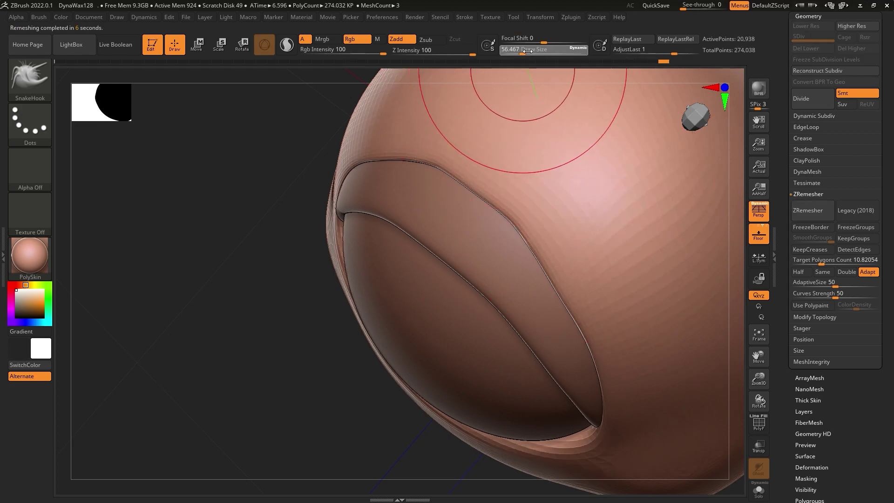
right_click_drag(534, 200, 559, 208)
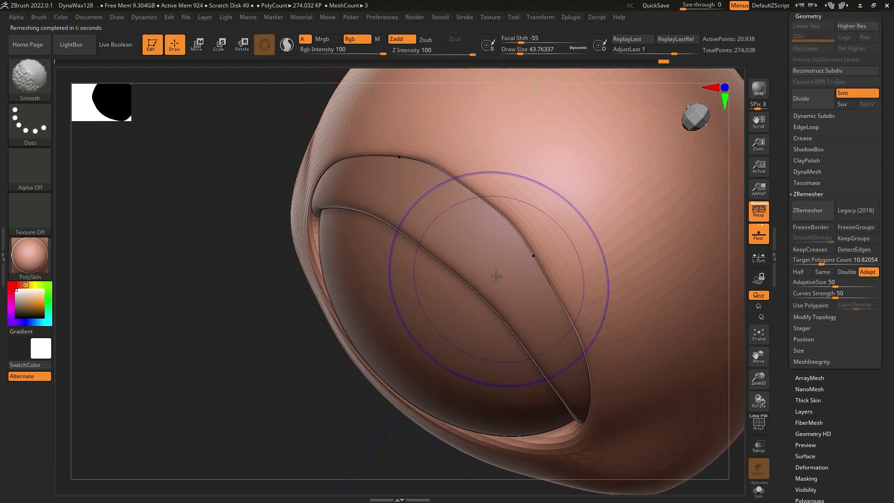
left_click_drag(527, 191, 582, 232)
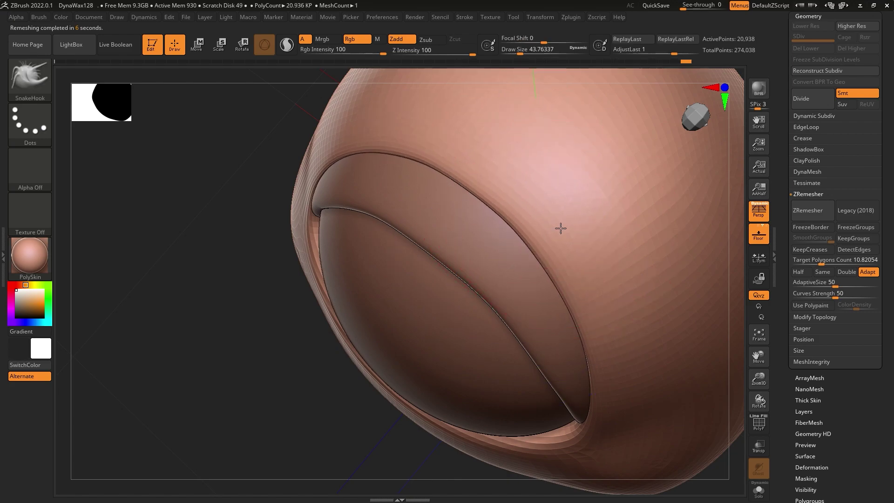
left_click_drag(535, 279, 524, 319)
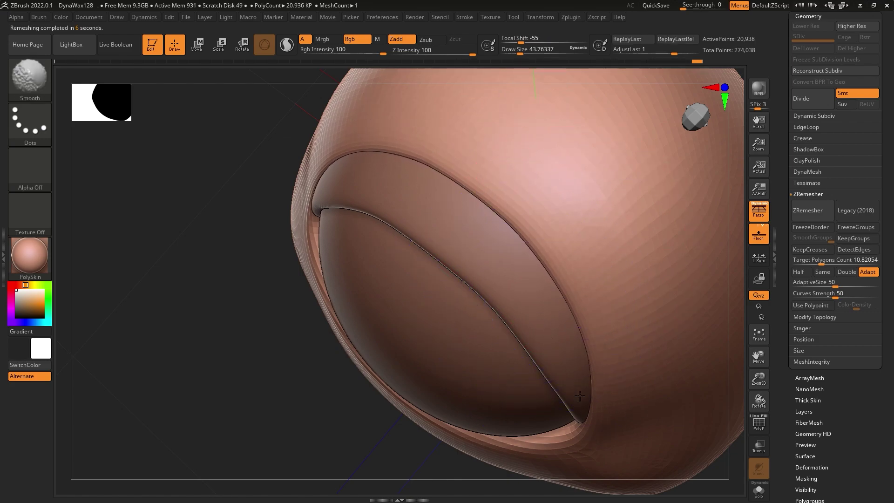
mouse_move(524, 319)
right_mouse_down()
mouse_move(590, 317)
mouse_move(469, 254)
right_mouse_up()
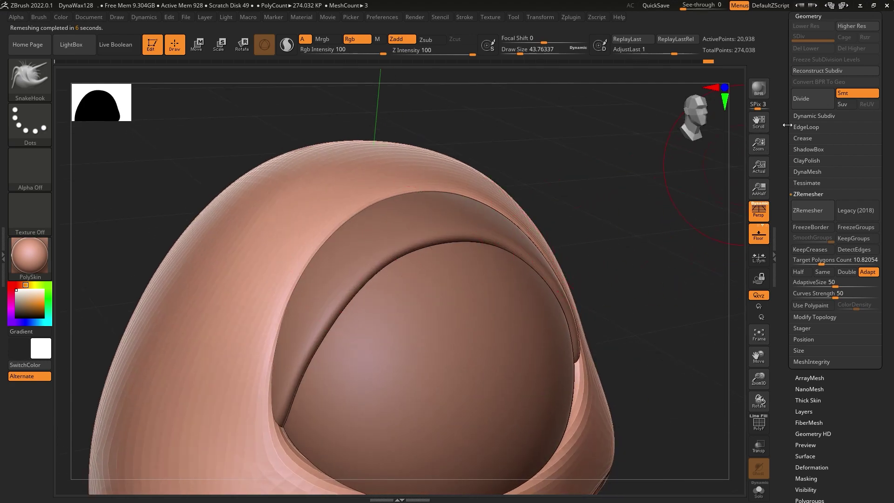
Subdivide the eyelid shell and reframe the eye in a close front view.
left_click(803, 98)
mouse_move(529, 289)
right_mouse_down()
mouse_move(489, 279)
mouse_move(519, 269)
mouse_move(473, 259)
mouse_move(559, 303)
mouse_move(479, 250)
mouse_move(525, 279)
mouse_move(564, 264)
mouse_move(504, 277)
mouse_move(526, 273)
right_mouse_up()
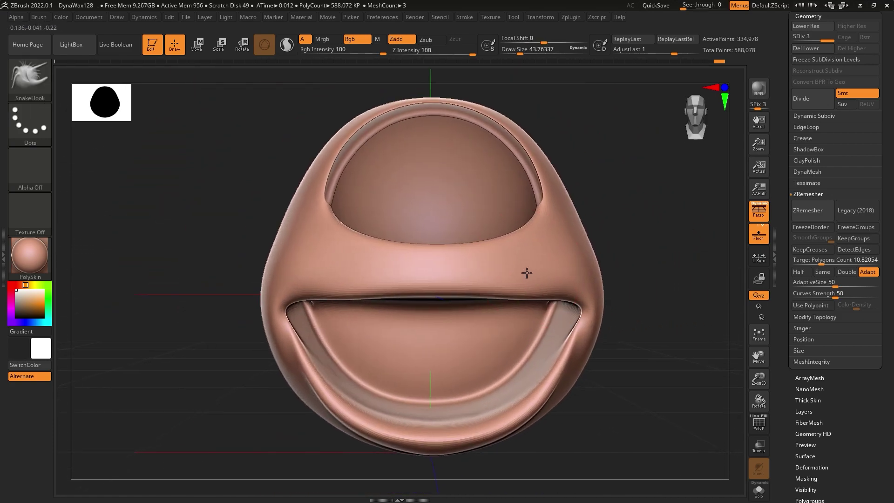
right_click_drag(479, 328, 447, 294, "ctrl")
mouse_move(429, 240)
right_mouse_down("ctrl")
mouse_move(450, 245)
mouse_move(473, 180)
right_mouse_up("ctrl")
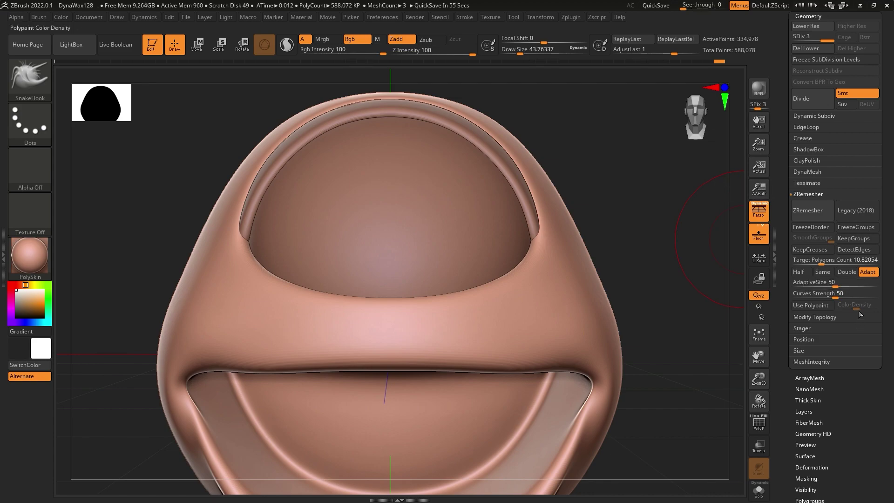
scroll(873, 97, "up", 5)
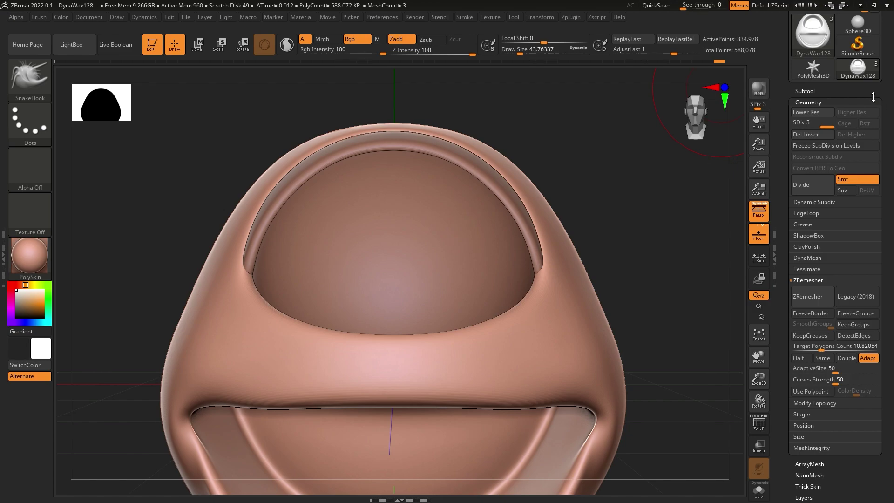
Append a Cylinder3D subtool, turn off perspective and frame it.
left_click(817, 93)
left_click(856, 312)
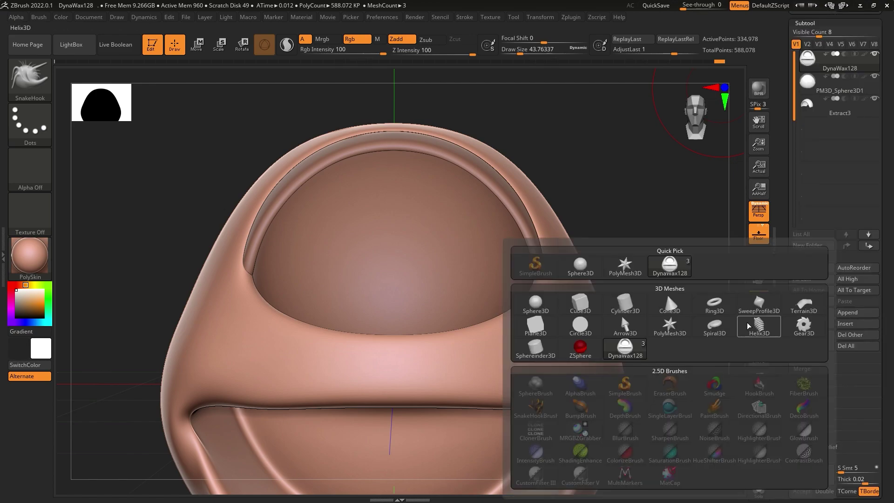
left_click(621, 314)
left_click(758, 211)
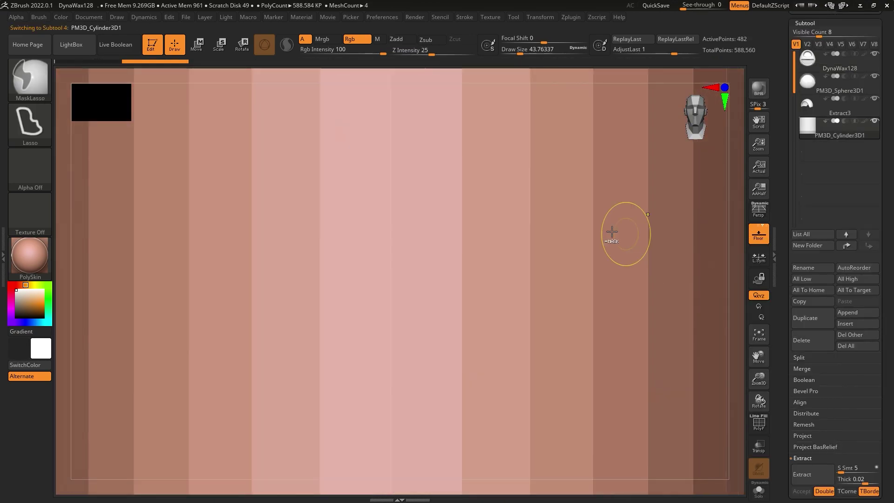
key("f")
key("w")
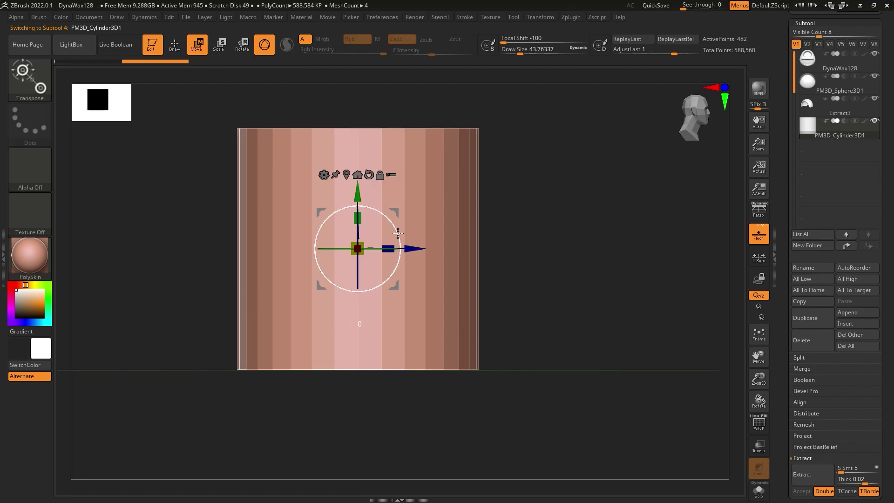
Rotate, flatten, shorten and place the cylinder as a thin band arching over the eye.
mouse_move(398, 233)
left_mouse_down()
mouse_move(393, 300)
mouse_move(267, 252)
left_mouse_up()
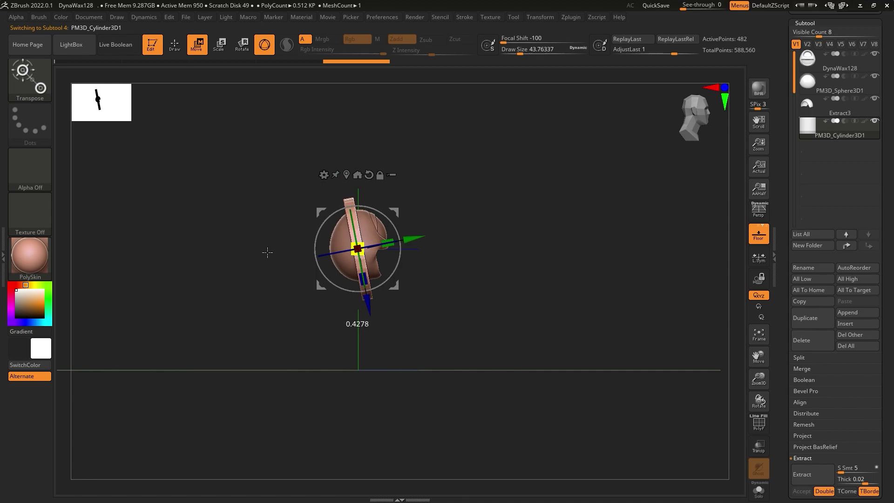
key("f")
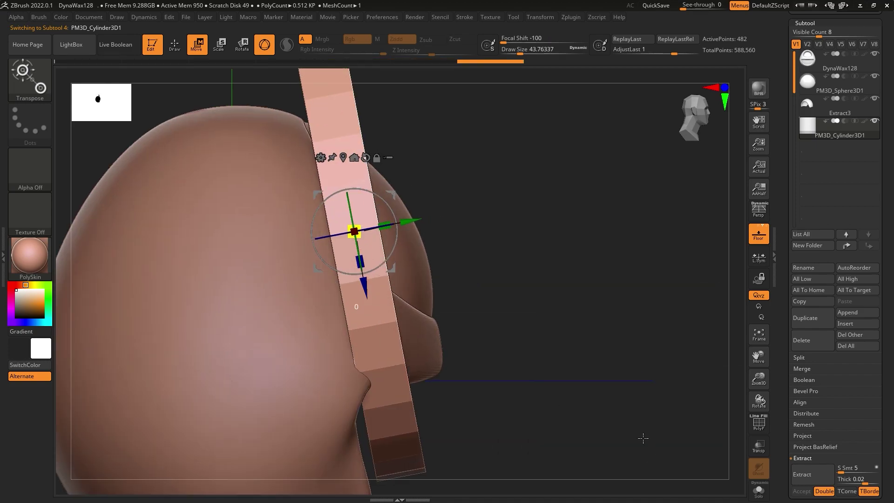
left_click_drag(385, 229, 231, 228)
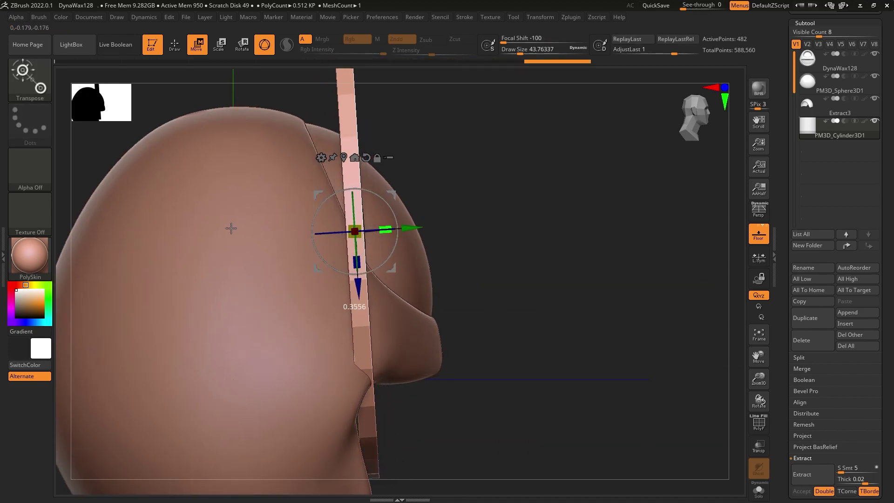
left_click_drag(400, 259, 348, 247)
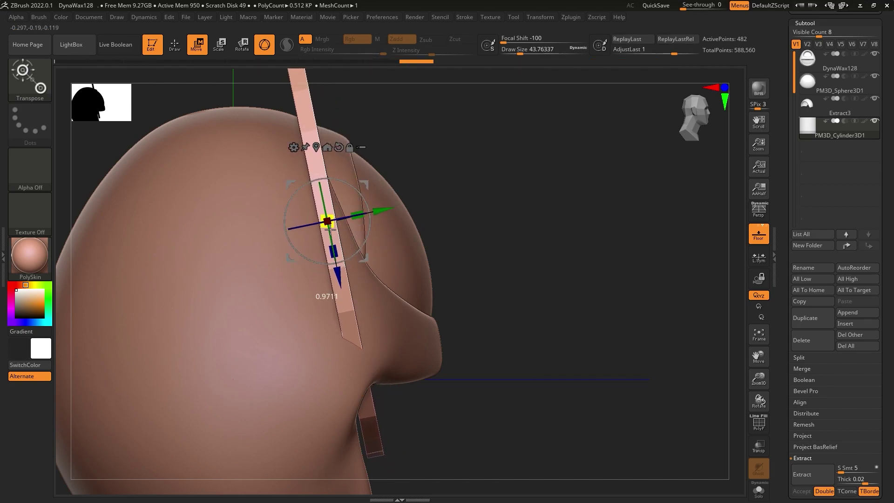
left_click_drag(329, 228, 245, 190)
mouse_move(382, 253)
left_mouse_down()
mouse_move(402, 240)
mouse_move(399, 220)
left_mouse_up()
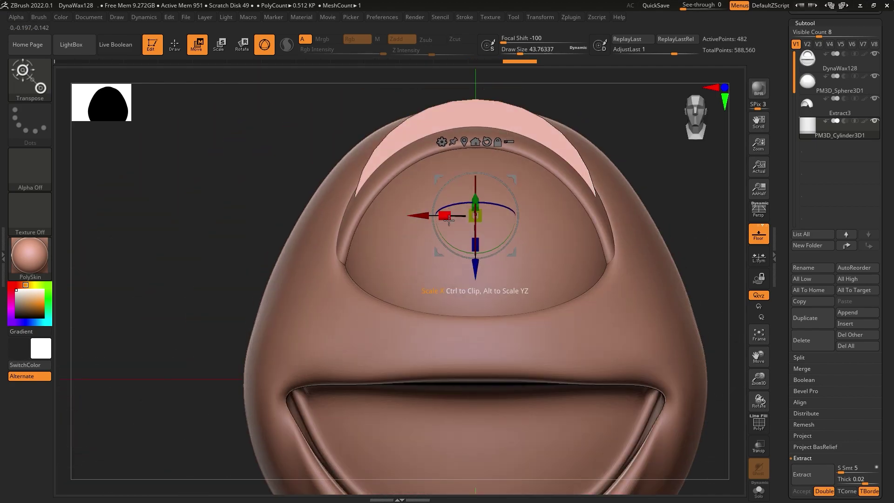
mouse_move(461, 256)
left_mouse_down()
mouse_move(487, 253)
mouse_move(524, 226)
mouse_move(512, 228)
left_mouse_up()
Switch to SnakeHook and pull the cylinder band to curve around the eye.
left_click(37, 80)
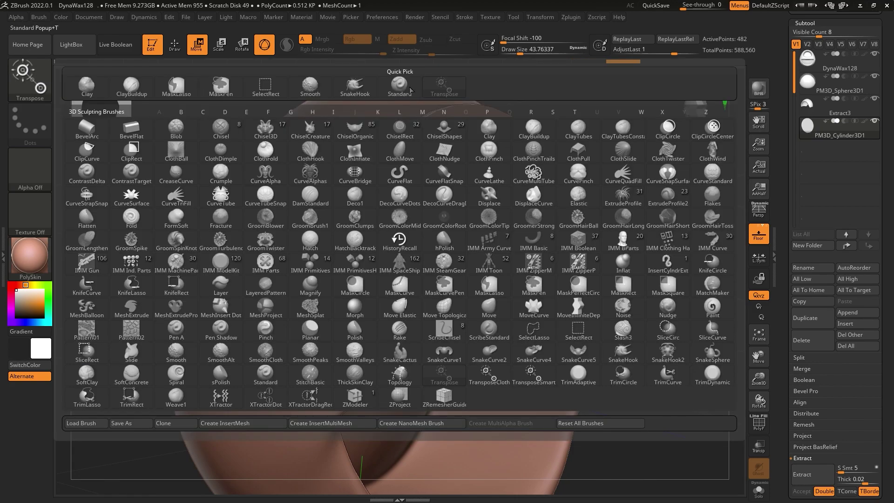
key("s")
key("h")
left_click_drag(520, 53, 525, 55)
right_click_drag(512, 204, 516, 84)
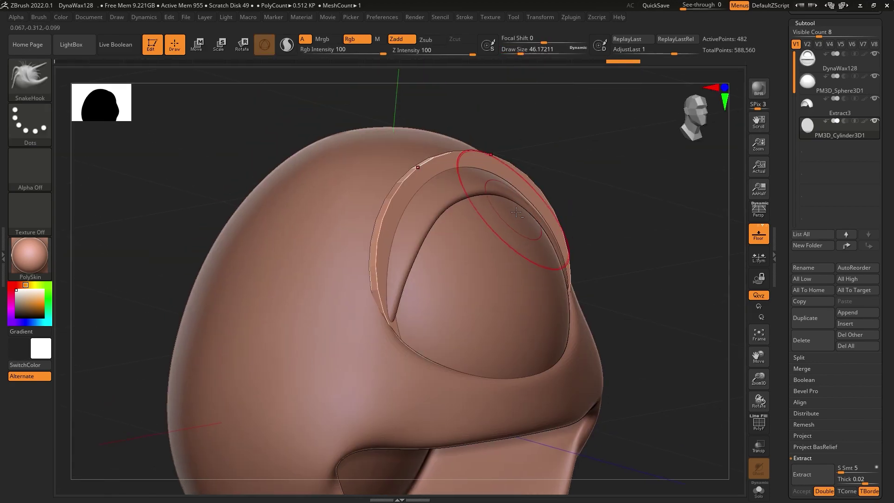
mouse_move(525, 55)
left_mouse_down()
mouse_move(538, 56)
mouse_move(531, 55)
left_mouse_up()
right_click_drag(535, 139, 535, 80)
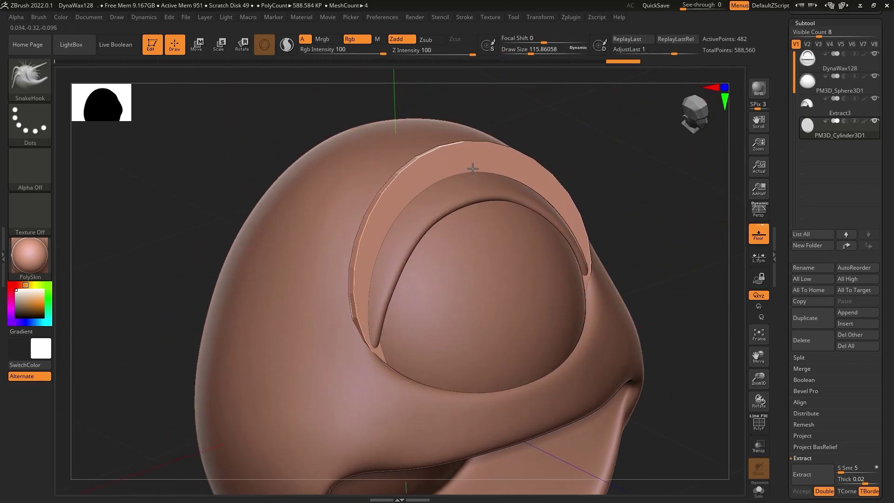
right_click_drag(472, 177, 399, 333)
left_click_drag(362, 355, 488, 278)
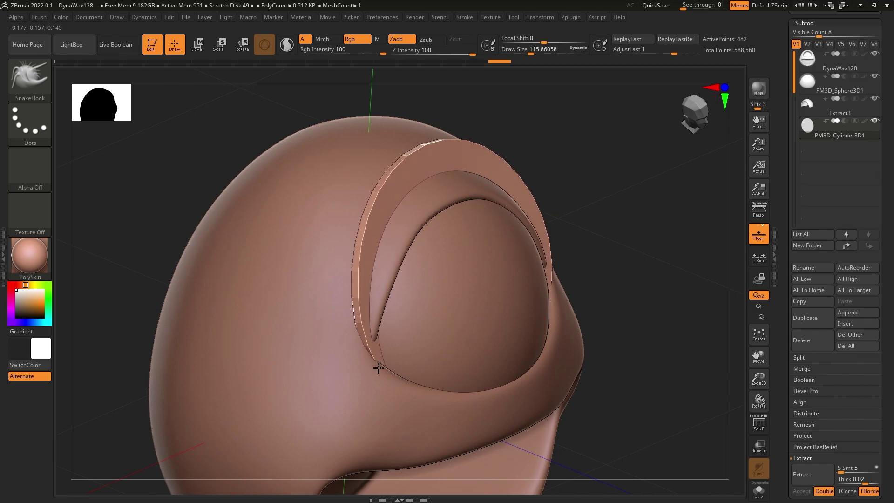
Pull the band into a tighter arch over the eye with a smaller brush.
mouse_move(487, 278)
right_mouse_down()
mouse_move(429, 140)
mouse_move(454, 233)
mouse_move(542, 152)
mouse_move(363, 231)
right_mouse_up()
left_click_drag(530, 54, 522, 54)
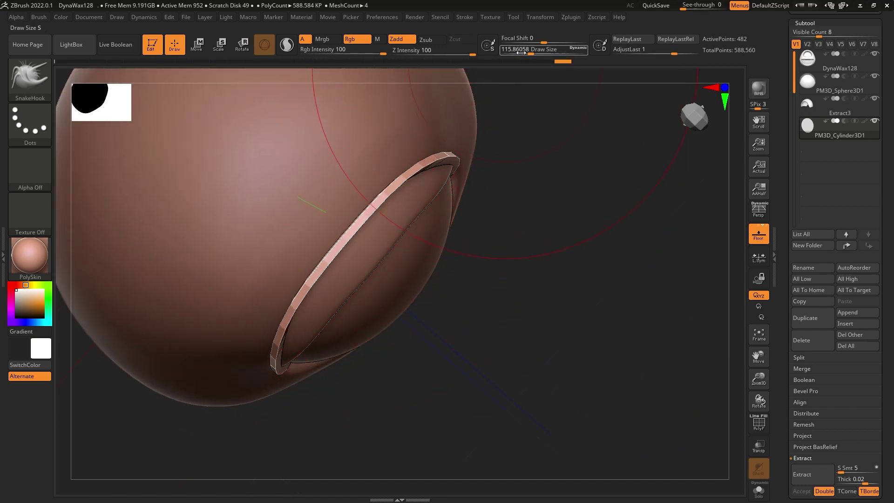
mouse_move(497, 140)
right_mouse_down()
mouse_move(410, 194)
mouse_move(432, 241)
right_mouse_up()
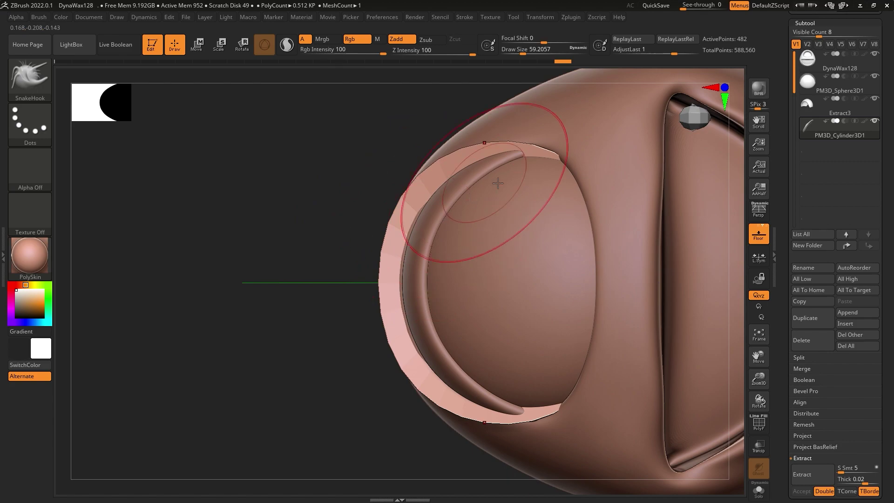
mouse_move(495, 184)
right_mouse_down()
mouse_move(515, 196)
mouse_move(553, 152)
mouse_move(511, 152)
mouse_move(546, 114)
mouse_move(539, 126)
right_mouse_up()
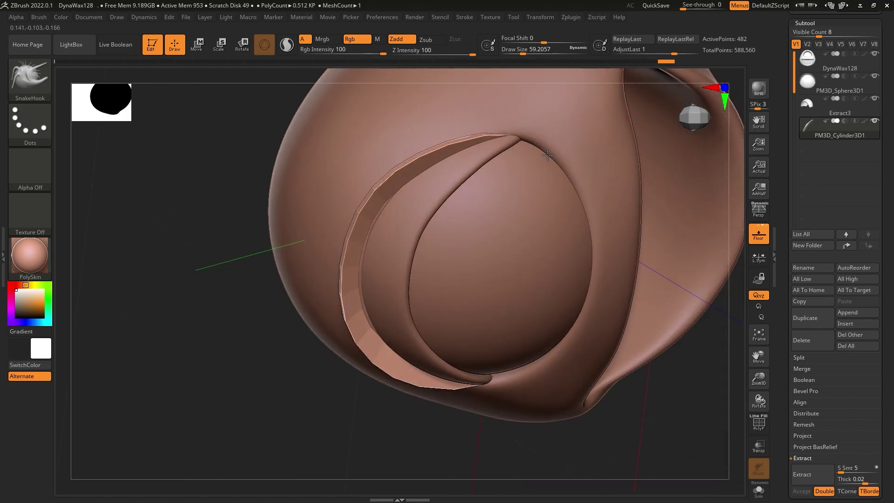
mouse_move(558, 159)
right_mouse_down()
mouse_move(471, 167)
mouse_move(386, 234)
right_mouse_up()
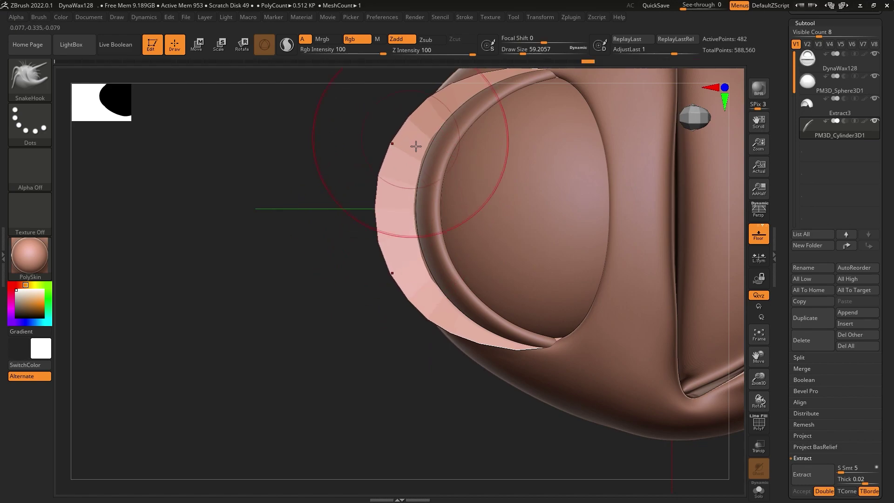
mouse_move(409, 200)
right_mouse_down()
mouse_move(507, 195)
mouse_move(435, 264)
mouse_move(412, 301)
mouse_move(486, 297)
mouse_move(483, 335)
mouse_move(567, 307)
mouse_move(474, 322)
right_mouse_up()
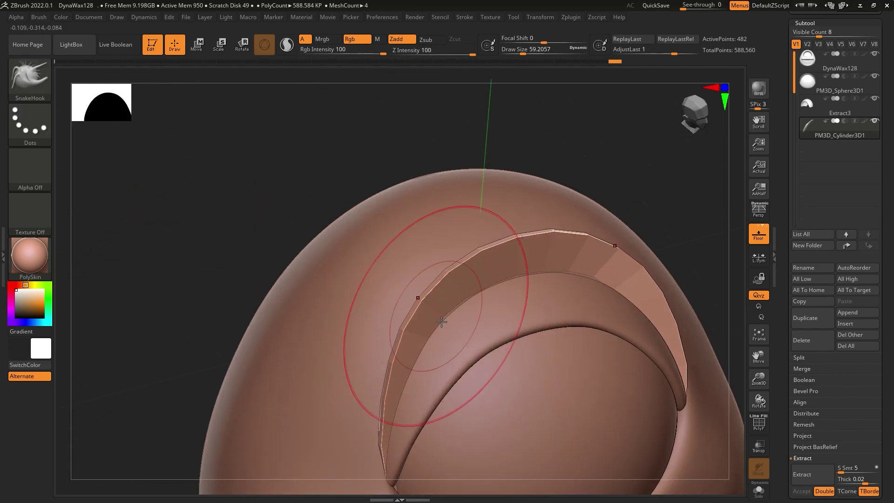
left_click_drag(464, 327, 525, 294)
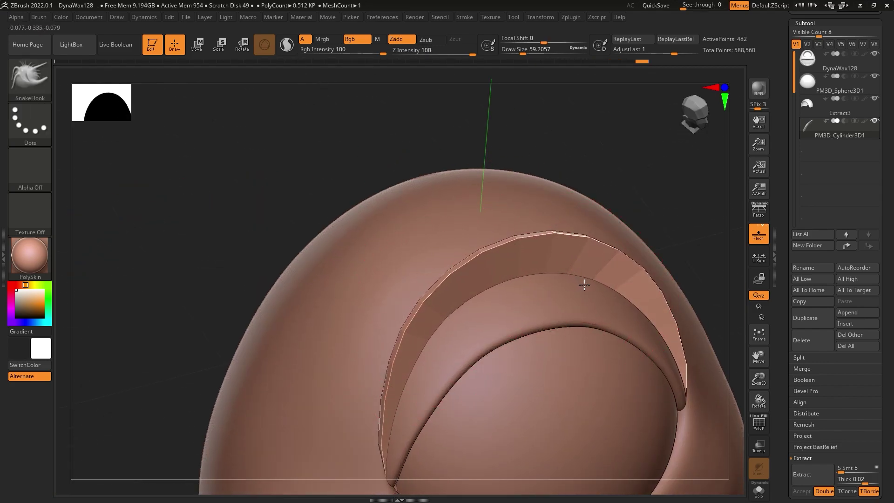
left_click(813, 25)
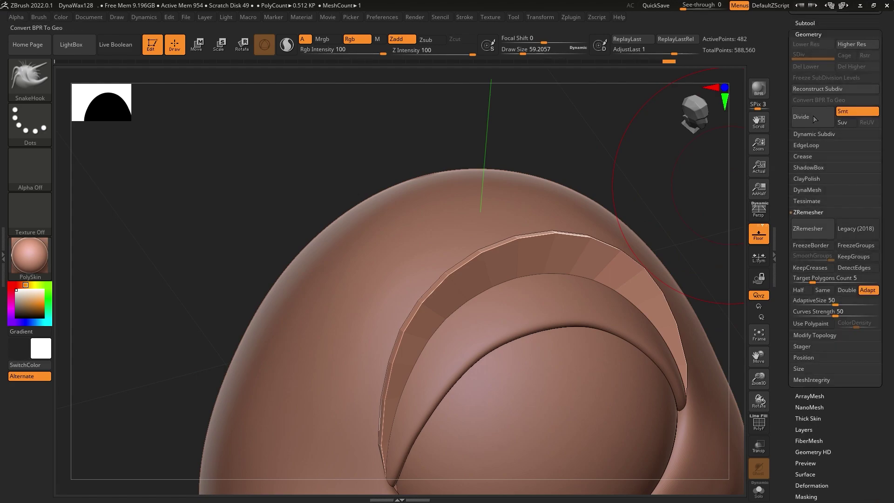
ZRemesh the brow band, then smooth the lower tip of the Extract3 eyelid shell.
left_click(812, 226)
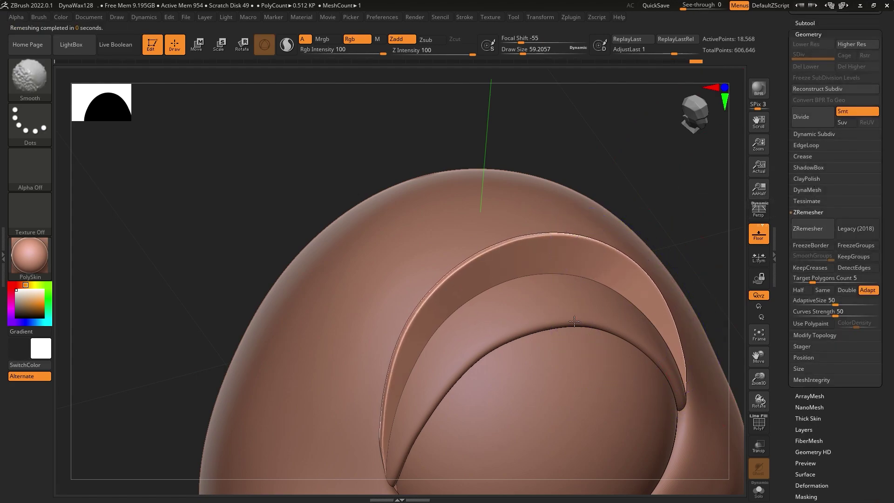
right_click_drag(313, 419, 417, 370)
left_click(417, 370, "alt")
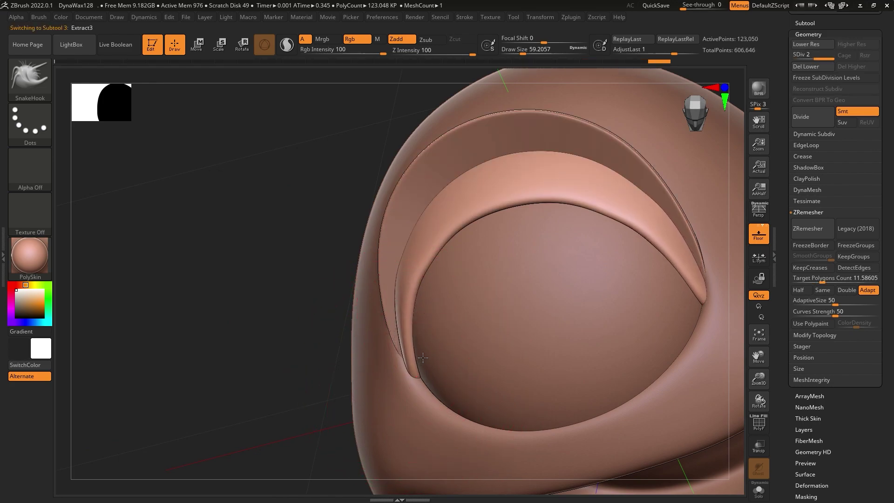
left_click_drag(416, 387, 399, 280, "shift")
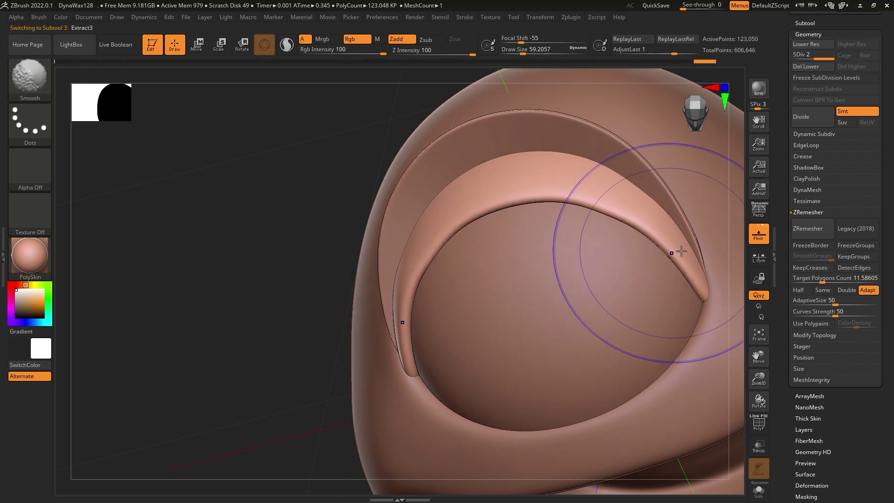
left_click_drag(523, 54, 516, 54)
right_click_drag(646, 228, 608, 259)
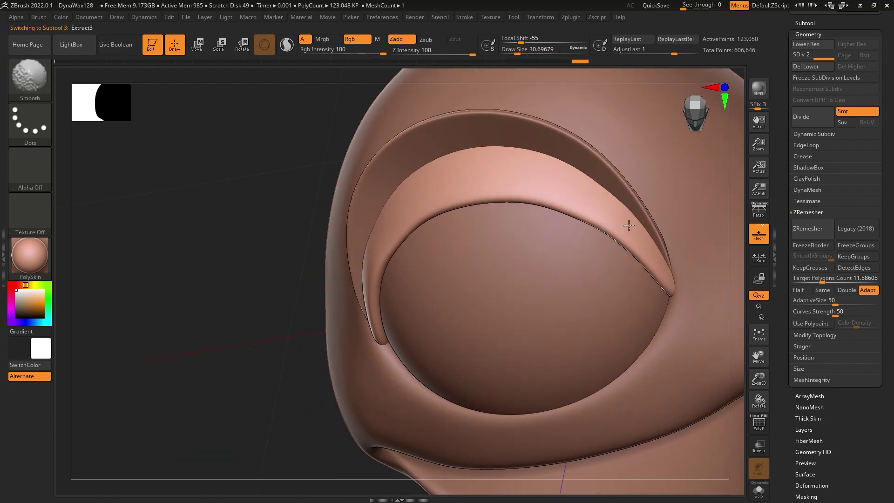
right_click_drag(630, 228, 577, 233)
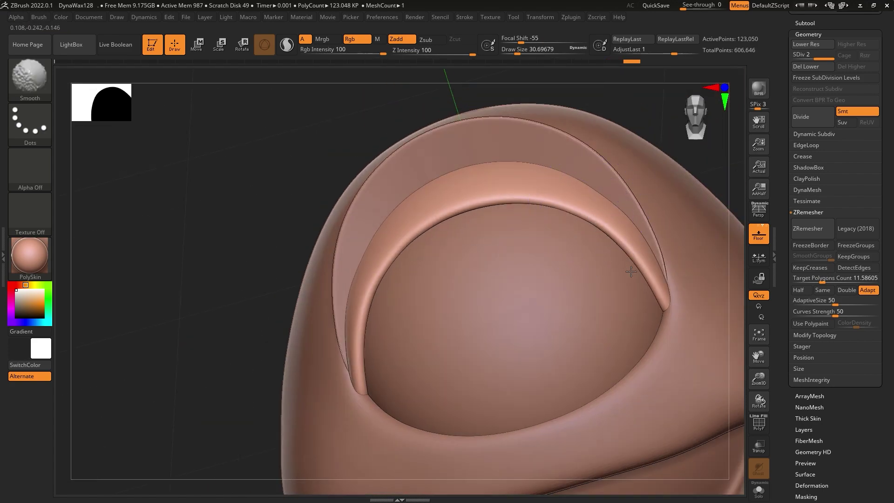
Turn on perspective and select the PM3D_Cylinder3D1 brow band.
key("f")
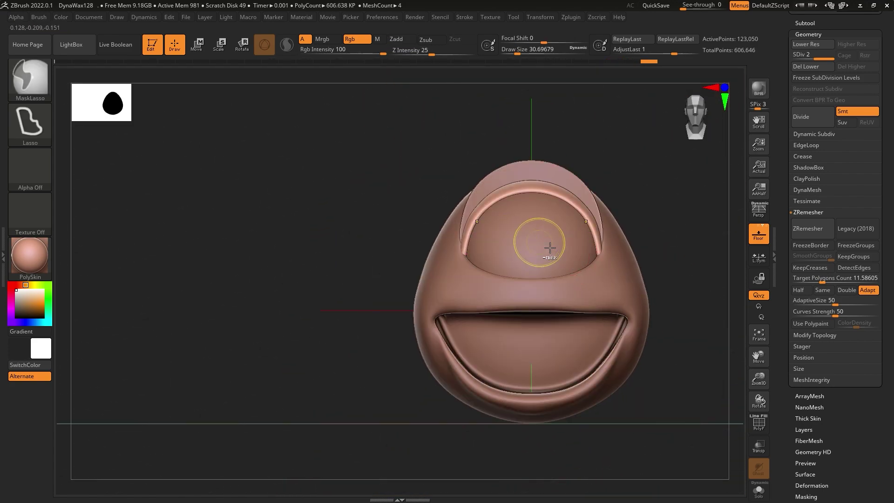
right_click_drag(529, 239, 515, 220)
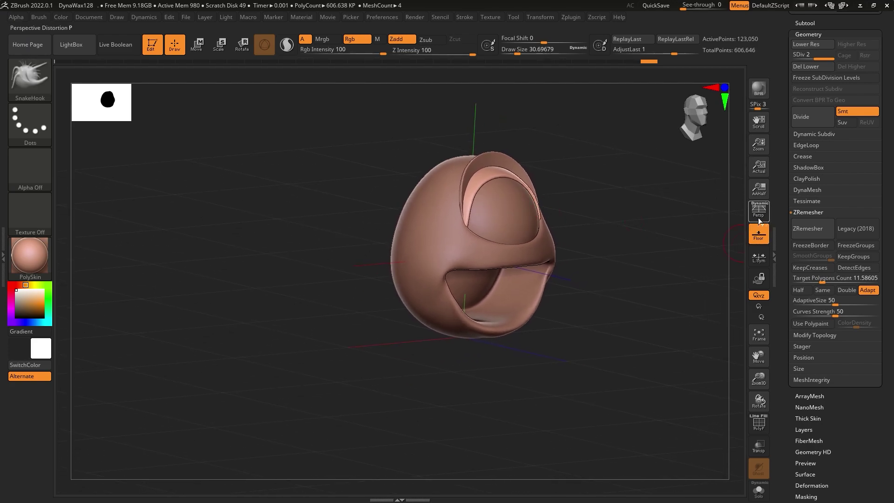
left_click(758, 211)
left_click_drag(605, 224, 563, 291)
right_click_drag(564, 292, 479, 180)
left_click(488, 219, "alt")
mouse_move(489, 219)
right_mouse_down()
mouse_move(532, 285)
mouse_move(561, 284)
right_mouse_up()
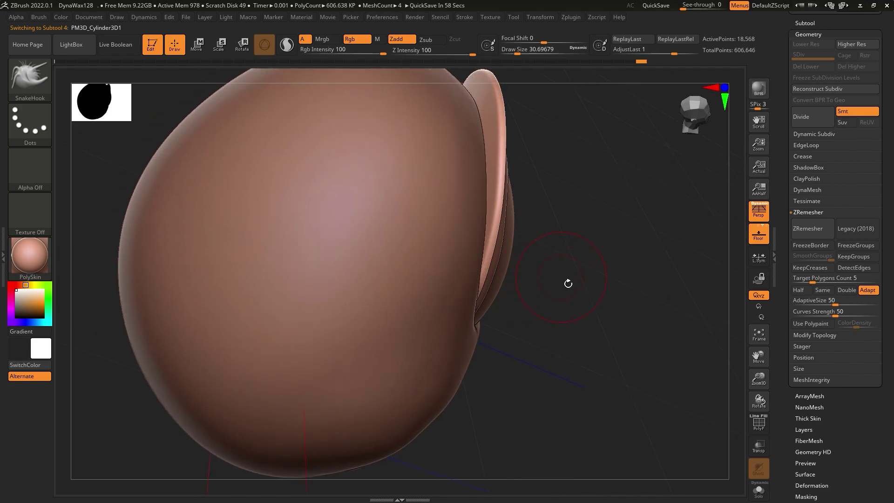
key("f")
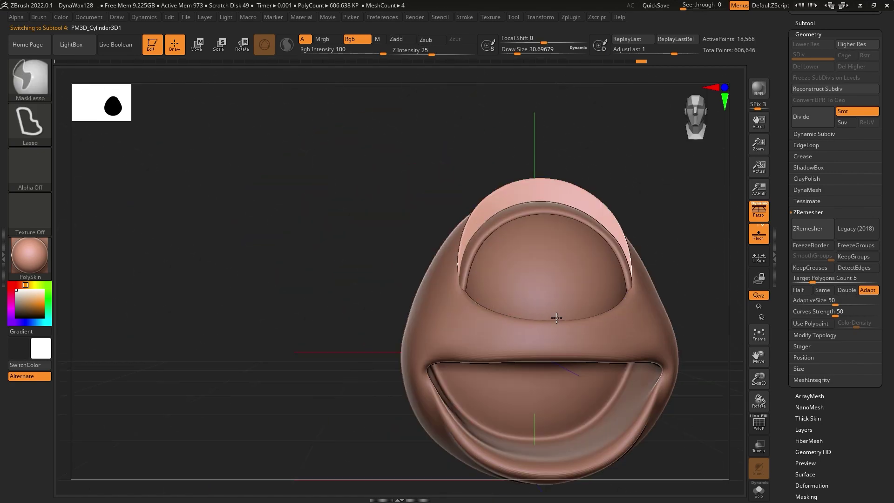
mouse_move(554, 310)
right_mouse_down("shift")
mouse_move(540, 278)
mouse_move(579, 279)
mouse_move(577, 307)
right_mouse_up("shift")
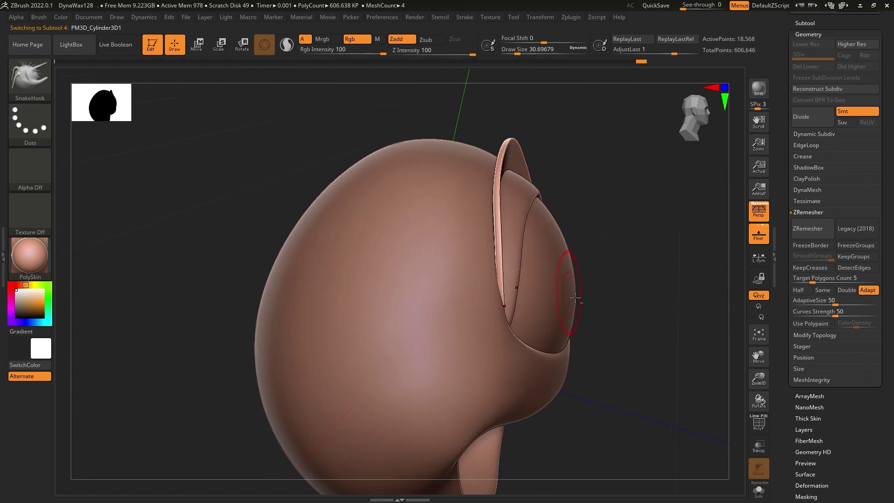
SnakeHook the brow band over the eyelid at draw size 86.8, then select the DynaWax128 body.
mouse_move(590, 261)
right_mouse_down("shift")
mouse_move(497, 271)
mouse_move(549, 169)
right_mouse_up("shift")
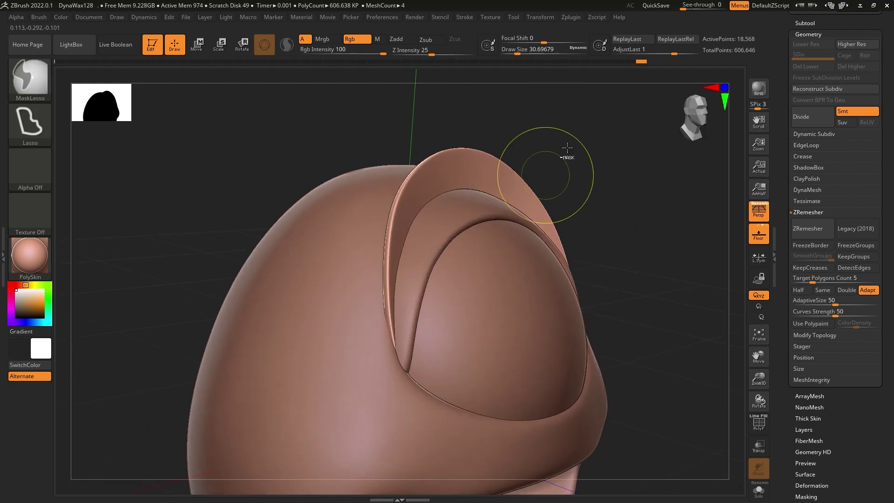
left_click_drag(520, 58, 530, 57)
right_click_drag(502, 242, 461, 200)
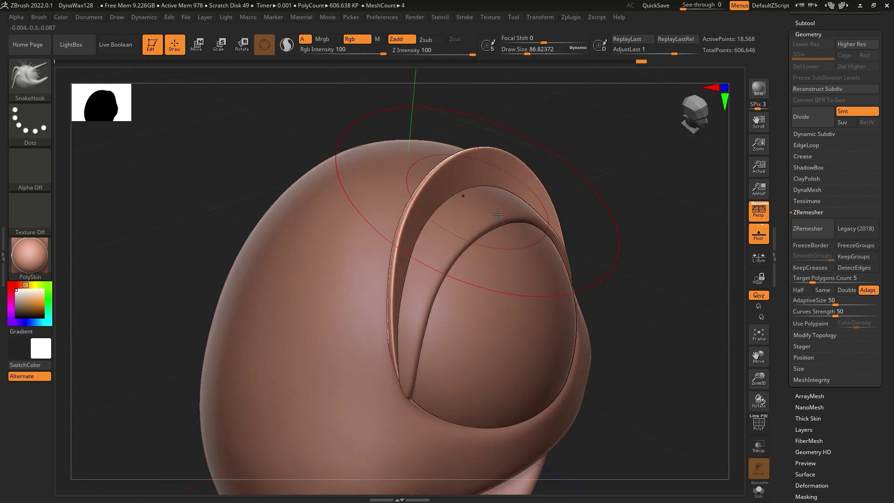
right_click_drag(521, 293, 502, 226)
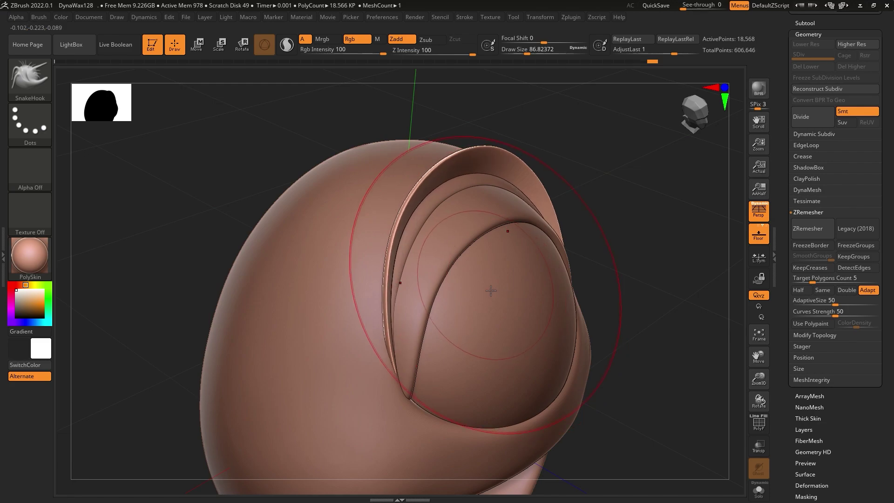
right_click_drag(502, 226, 591, 250)
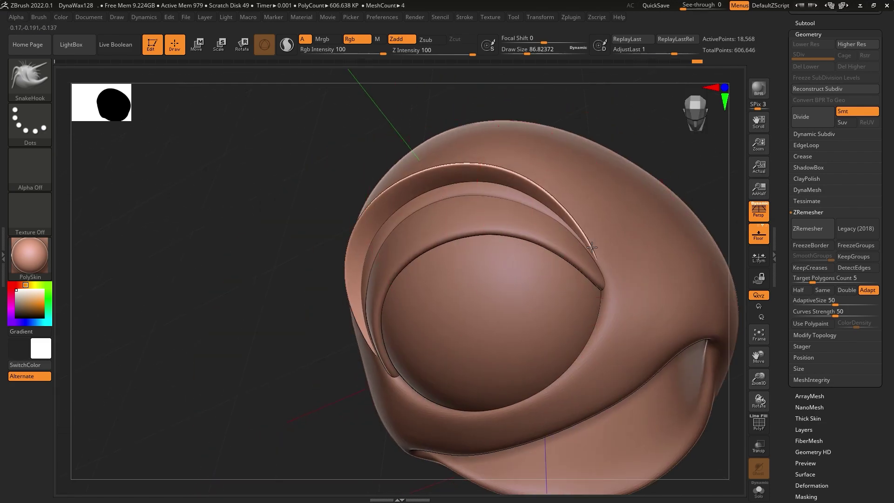
left_click(480, 223, "alt")
mouse_move(479, 224)
right_mouse_down()
mouse_move(442, 238)
mouse_move(535, 157)
right_mouse_up()
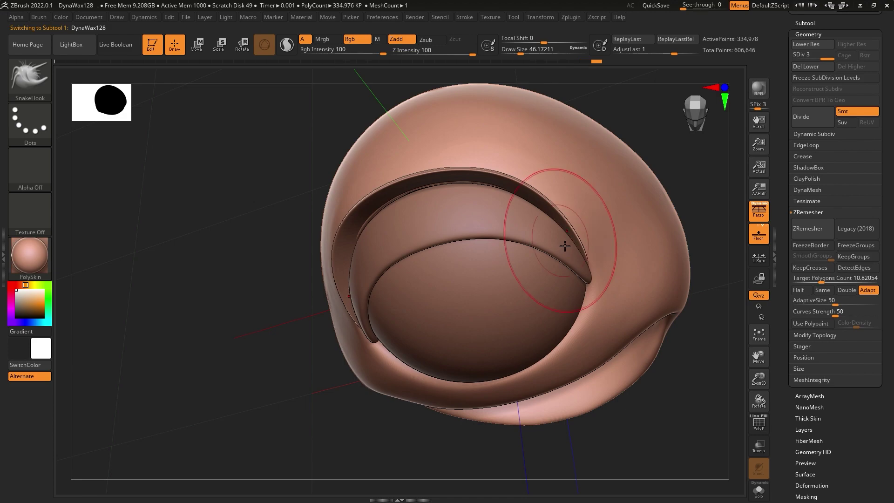
Select the Extract3 eyelid shell, set draw size to 70.82, and orbit around its rim.
mouse_move(538, 225)
right_mouse_down("alt")
mouse_move(532, 228)
mouse_move(566, 214)
mouse_move(529, 229)
right_mouse_up("alt")
left_click(459, 191, "alt")
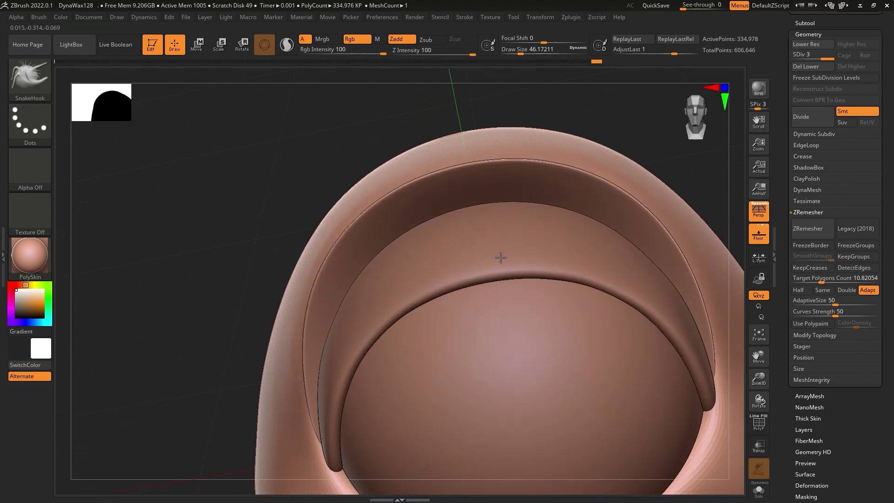
mouse_move(498, 255)
right_mouse_down()
mouse_move(476, 249)
mouse_move(484, 210)
right_mouse_up()
left_click_drag(520, 54, 524, 54)
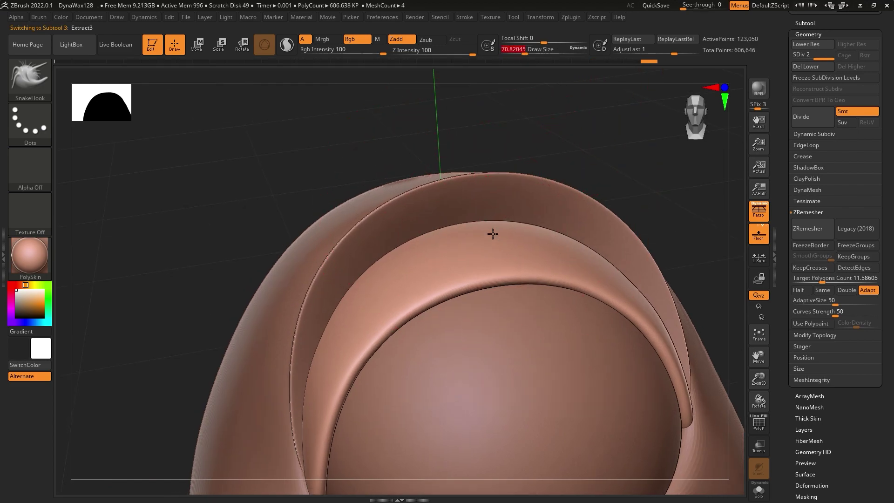
right_click_drag(493, 232, 467, 237)
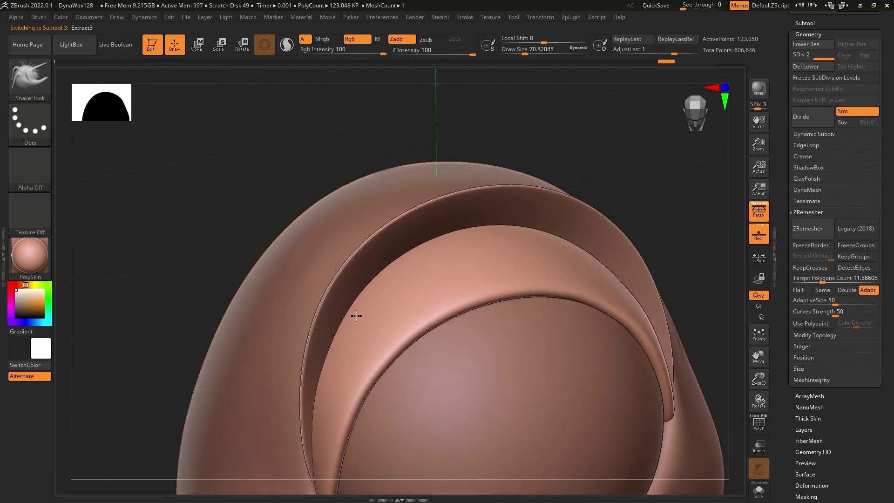
mouse_move(355, 315)
right_mouse_down()
mouse_move(422, 276)
mouse_move(512, 258)
right_mouse_up()
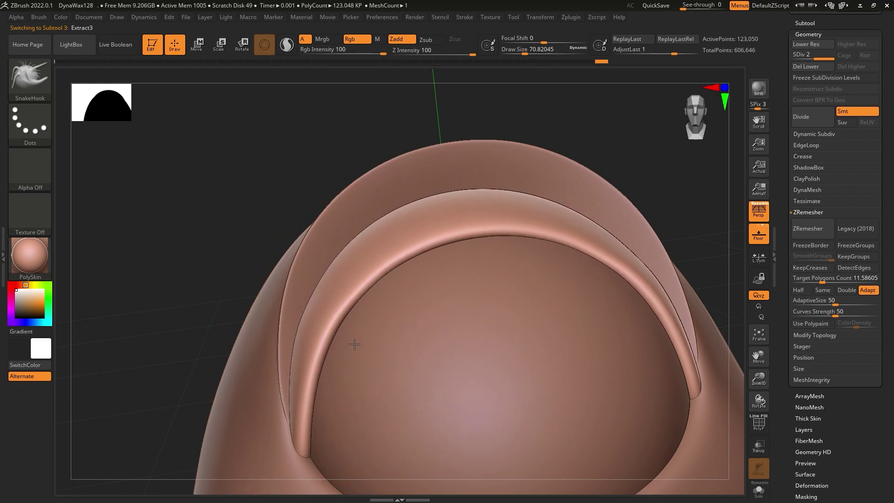
mouse_move(379, 323)
right_mouse_down()
mouse_move(400, 275)
mouse_move(393, 322)
right_mouse_up()
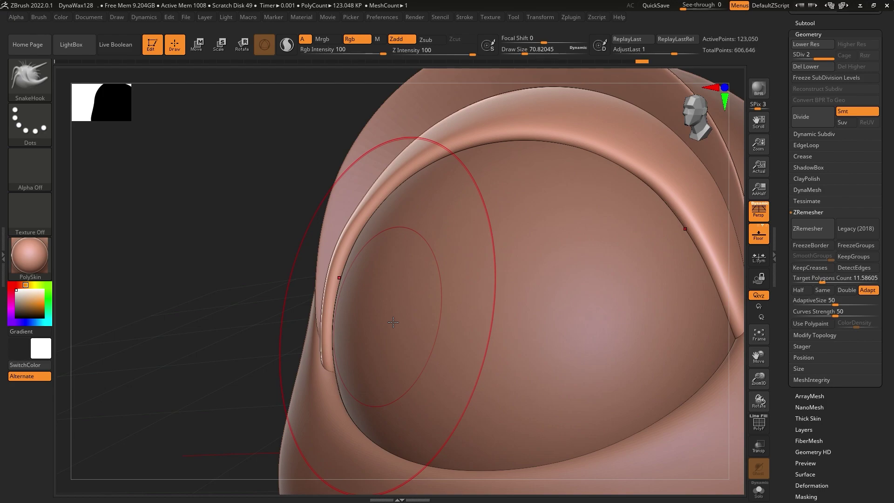
mouse_move(393, 321)
right_mouse_down()
mouse_move(406, 298)
mouse_move(399, 289)
right_mouse_up()
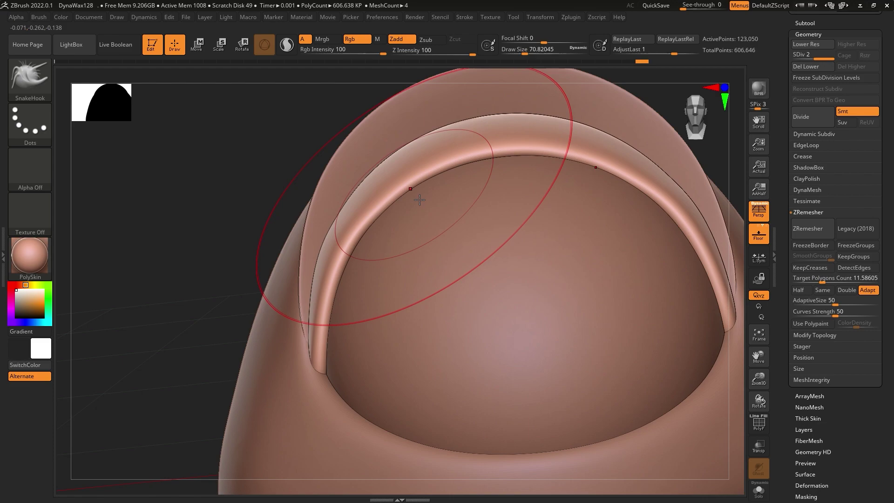
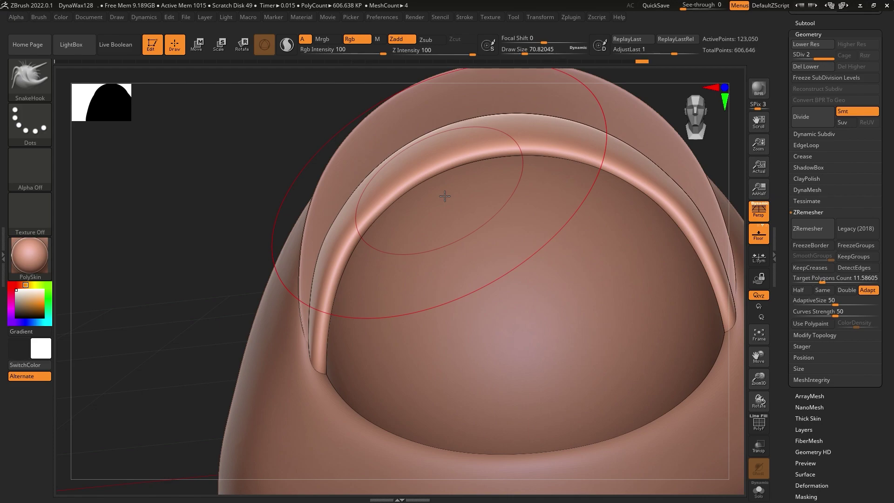
Make the PM3D_Cylinder3D1 visor subtool active, viewing the model from the front.
mouse_move(498, 299)
right_mouse_down()
mouse_move(479, 300)
mouse_move(531, 278)
mouse_move(502, 367)
right_mouse_up()
left_click(499, 372, "alt")
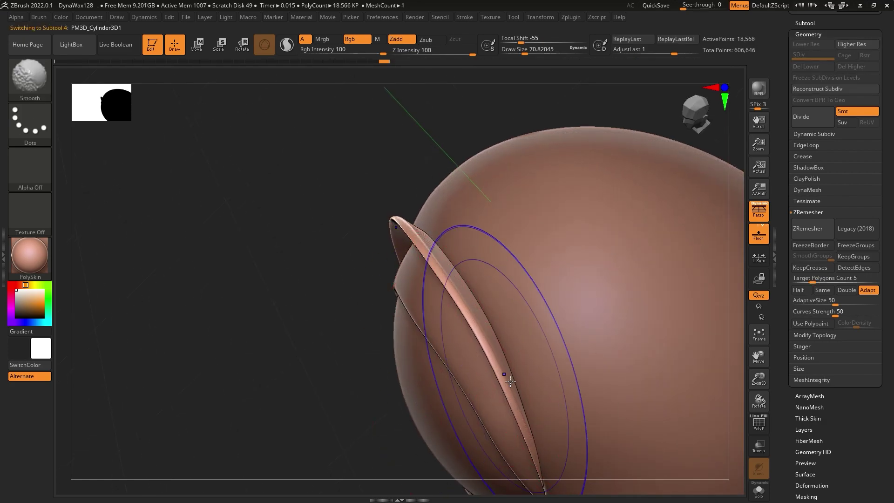
mouse_move(499, 374)
right_mouse_down()
mouse_move(515, 329)
mouse_move(441, 246)
mouse_move(435, 339)
mouse_move(442, 357)
mouse_move(457, 338)
mouse_move(506, 129)
right_mouse_up()
left_click(457, 338, "alt")
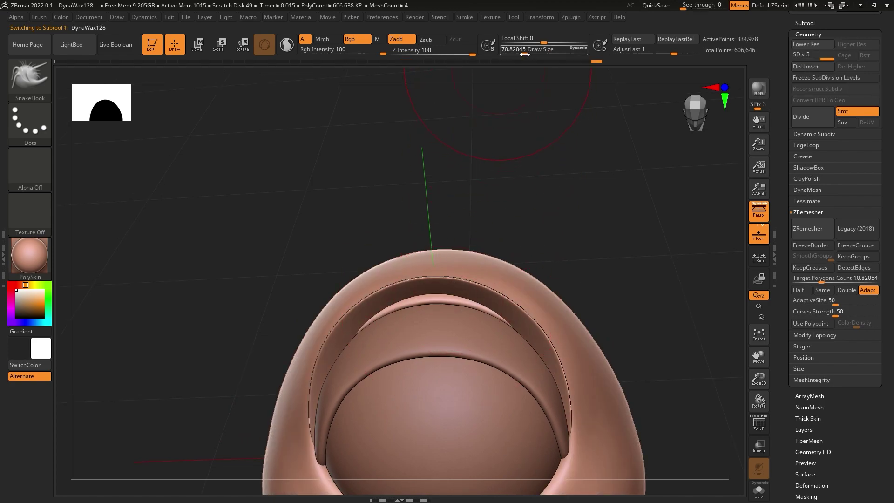
mouse_move(538, 124)
right_mouse_down("ctrl")
mouse_move(465, 278)
mouse_move(470, 319)
mouse_move(529, 296)
mouse_move(484, 279)
mouse_move(383, 346)
right_mouse_up("ctrl")
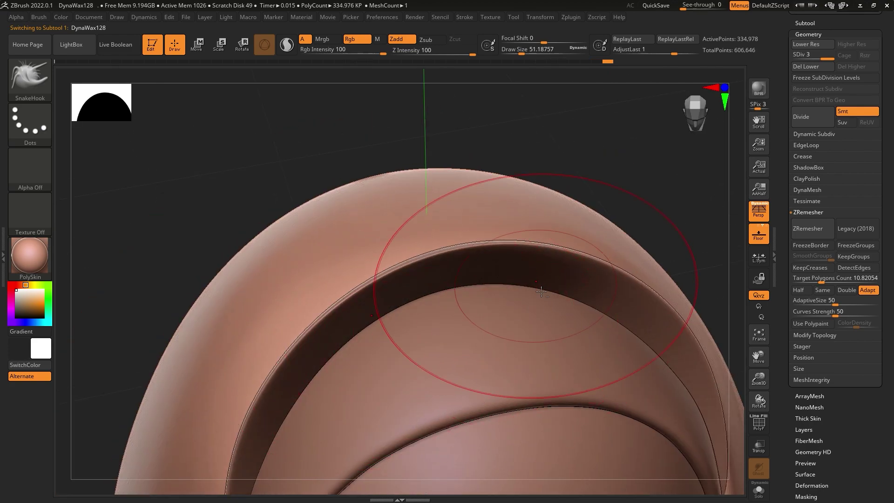
left_click(568, 283, "alt")
Nudge the visor's Deformation Inflate slider slightly right to thicken the band.
right_click_drag(567, 284, 698, 379)
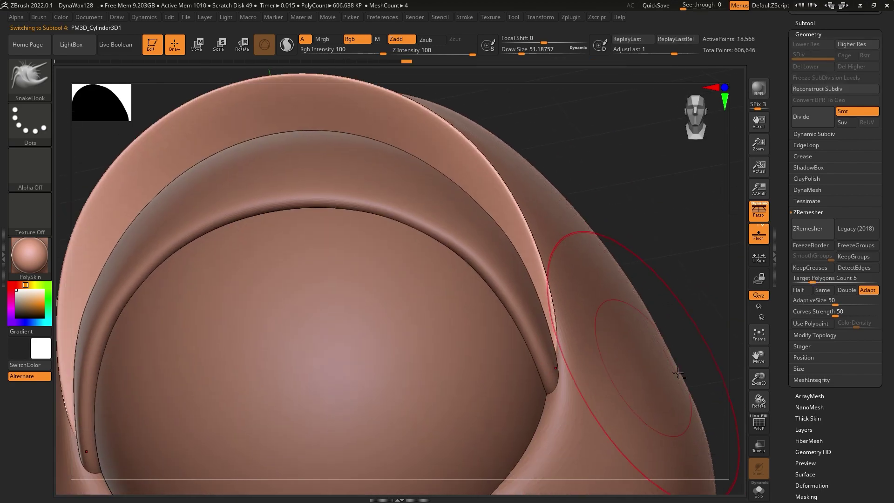
left_click_drag(867, 477, 883, 439)
left_click(812, 464)
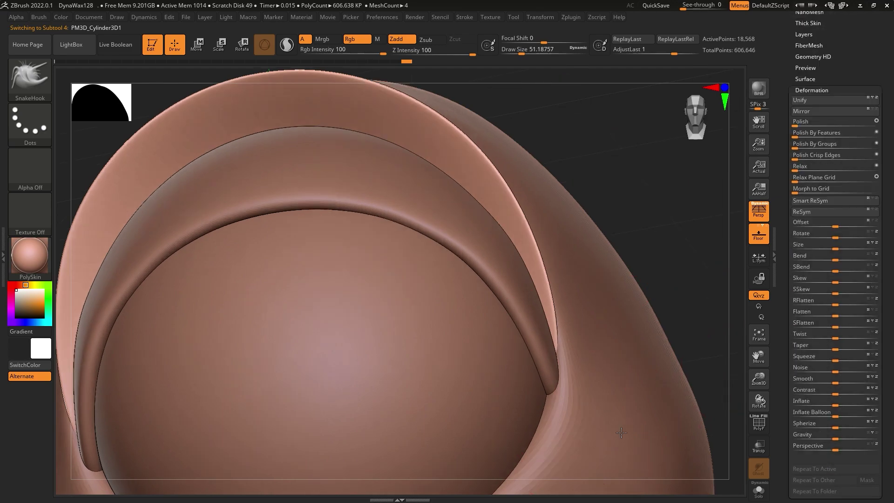
left_click_drag(840, 407, 842, 407)
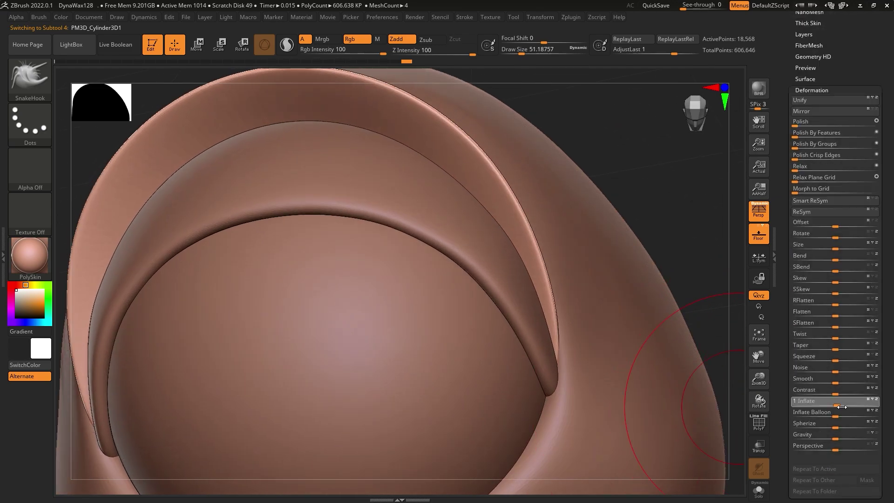
mouse_move(538, 260)
right_mouse_down()
mouse_move(464, 328)
mouse_move(565, 300)
mouse_move(409, 309)
right_mouse_up()
Select the DynaWax128 body, shrink the brush, and pull a small bump from the head top.
left_click(539, 312, "alt")
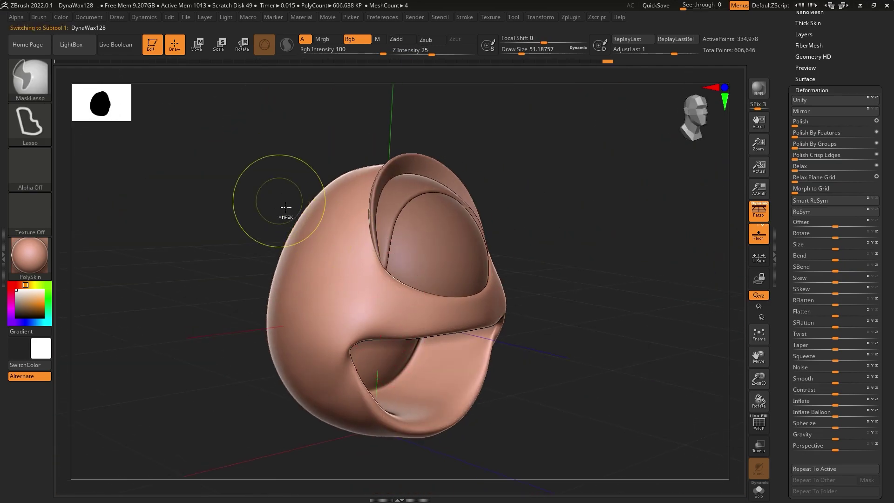
right_click_drag(270, 201, 334, 231, "ctrl")
left_click_drag(534, 49, 514, 49)
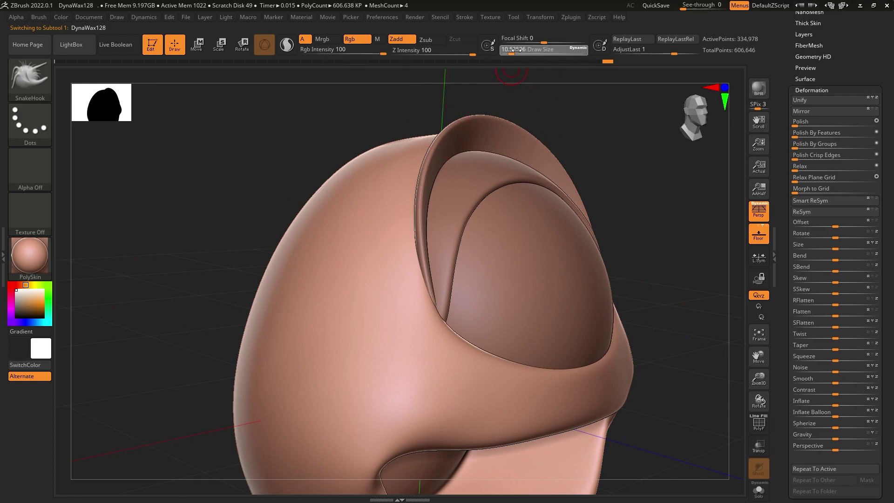
mouse_move(484, 88)
right_mouse_down("ctrl")
mouse_move(349, 174)
mouse_move(374, 201)
mouse_move(370, 187)
right_mouse_up("ctrl")
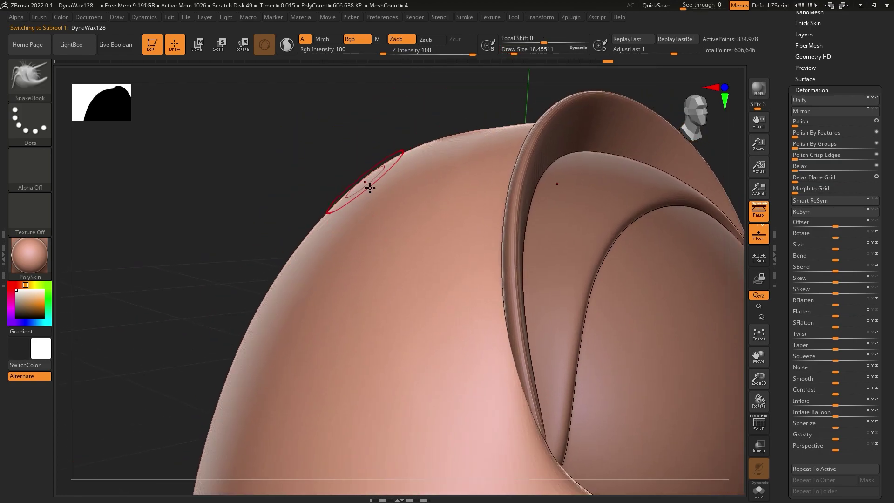
left_click_drag(360, 188, 379, 153)
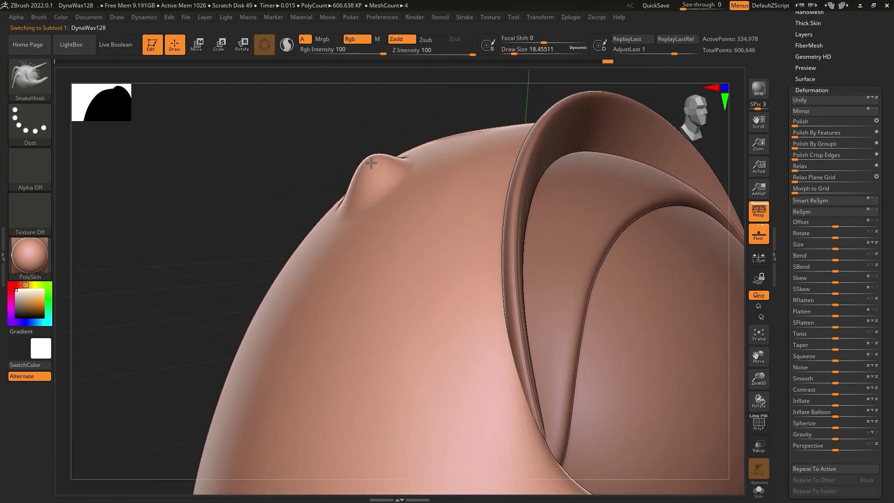
mouse_move(349, 199)
right_mouse_down()
mouse_move(465, 209)
mouse_move(499, 235)
mouse_move(419, 208)
right_mouse_up()
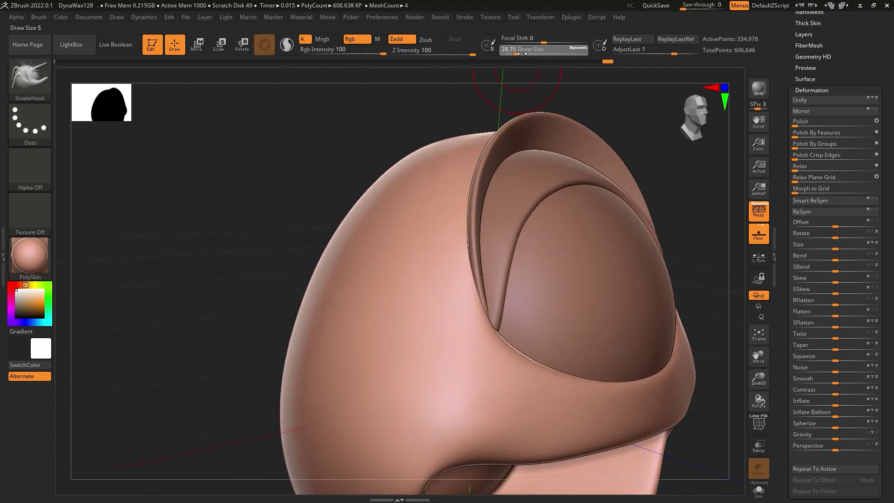
Pull the bump into tall mirrored horns, smoothing a stray bump along the way.
left_click_drag(520, 53, 517, 54)
left_click_drag(402, 174, 395, 140)
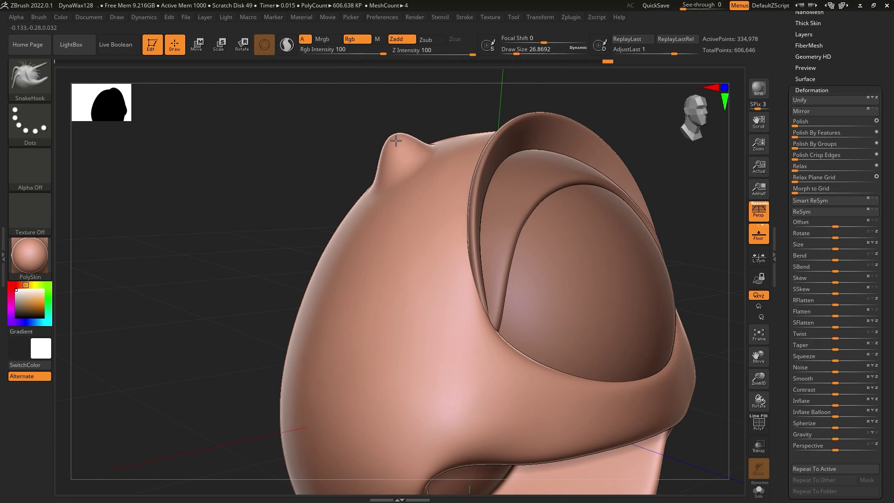
mouse_move(396, 139)
right_mouse_down()
mouse_move(398, 219)
mouse_move(425, 226)
mouse_move(508, 318)
mouse_move(457, 255)
mouse_move(476, 299)
right_mouse_up()
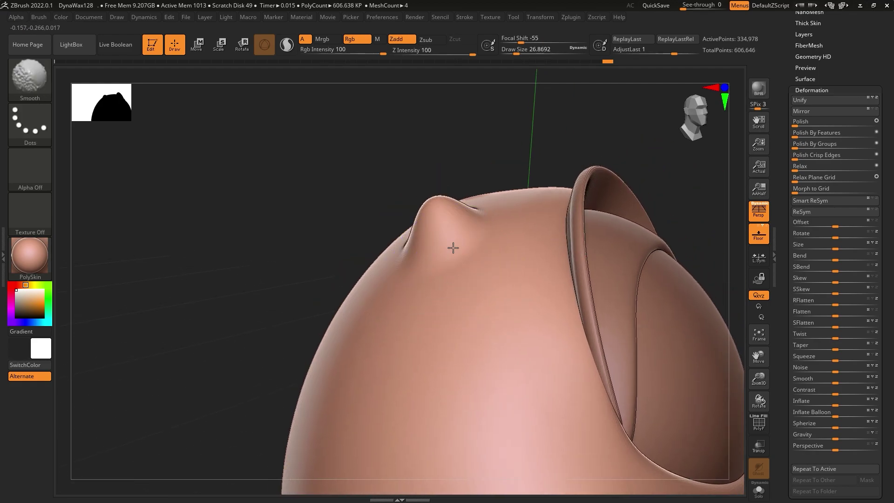
left_click_drag(471, 233, 423, 247, "shift")
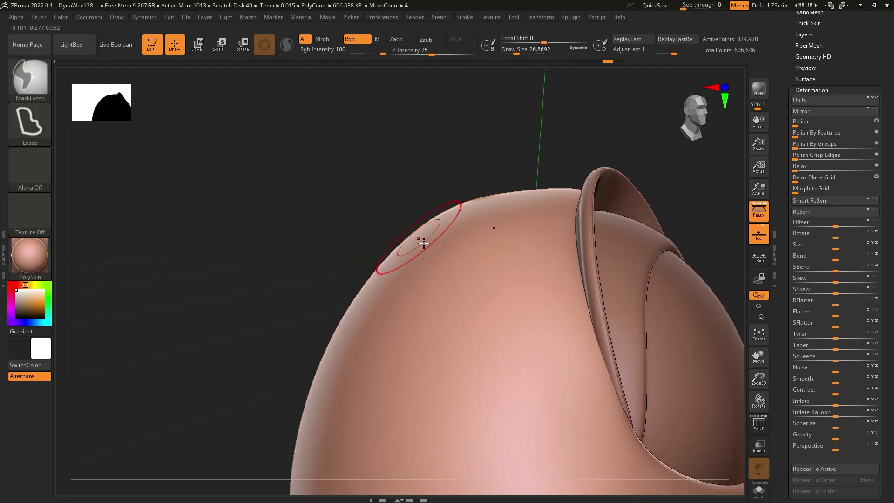
left_click_drag(421, 207, 422, 184)
mouse_move(423, 183)
right_mouse_down()
mouse_move(469, 241)
mouse_move(401, 187)
right_mouse_up()
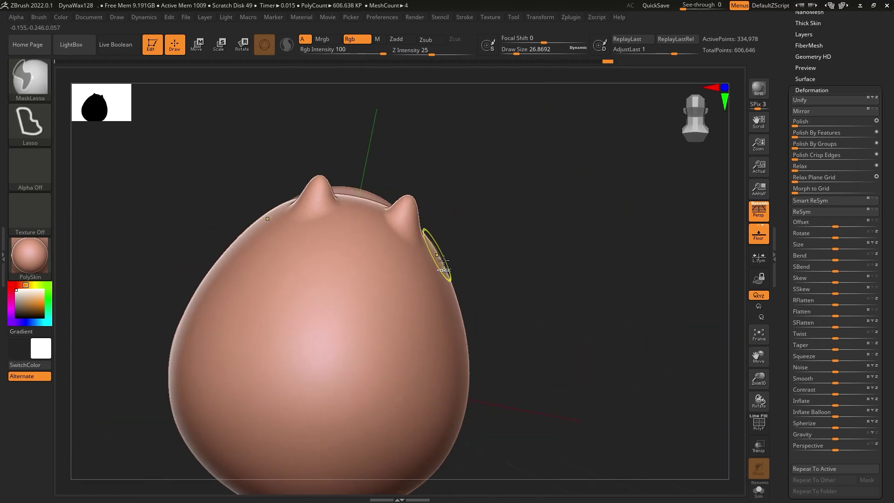
Undo the horns and a trial pull, returning to the plain egg top.
key("shift")
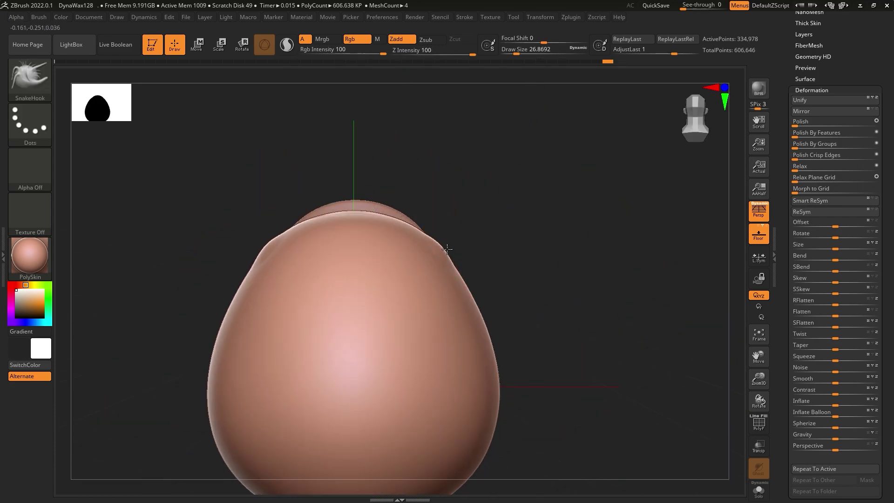
key("ctrl+z")
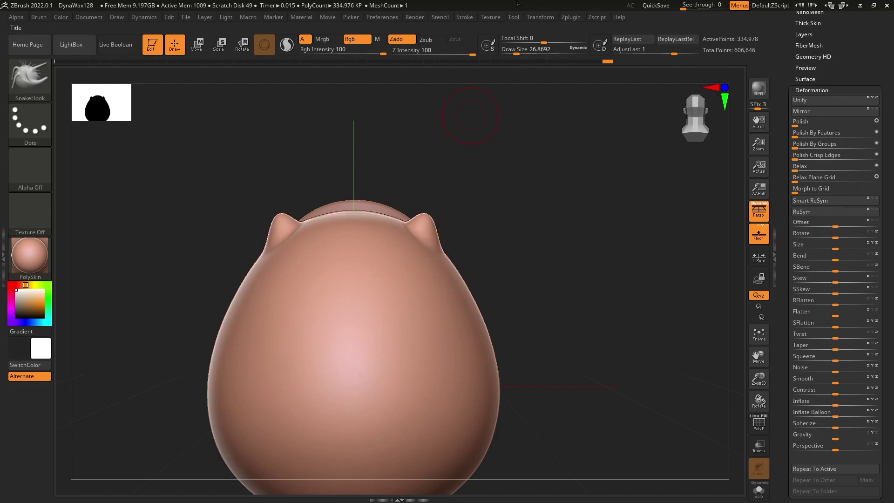
key("ctrl+z")
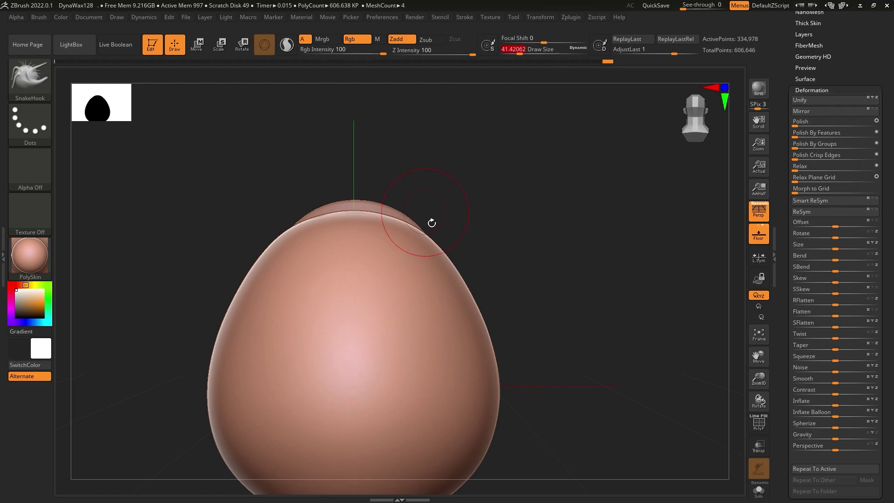
left_click_drag(430, 243, 415, 151)
key("ctrl+z")
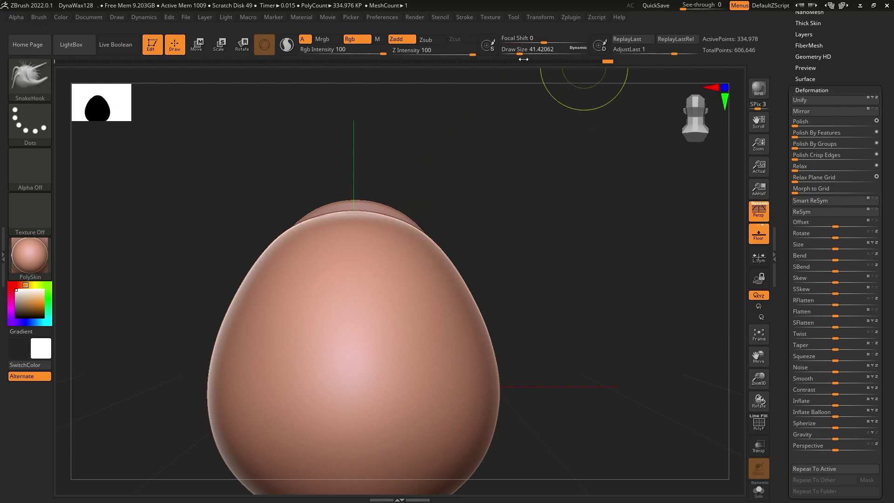
Pull two small mirrored ears from the egg top, smoothing the base and pointing the tips.
left_click_drag(519, 54, 524, 54)
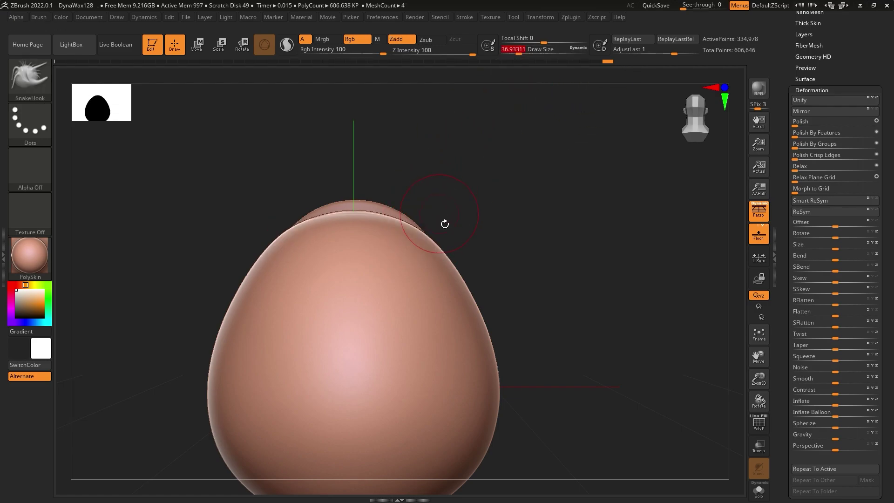
mouse_move(430, 243)
left_mouse_down()
mouse_move(414, 219)
mouse_move(426, 205)
left_mouse_up()
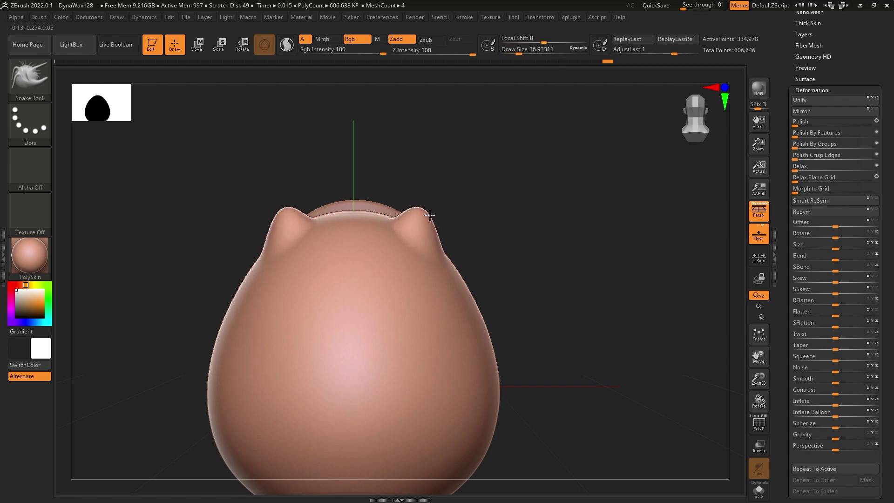
mouse_move(298, 254)
right_mouse_down()
mouse_move(355, 255)
mouse_move(335, 223)
right_mouse_up()
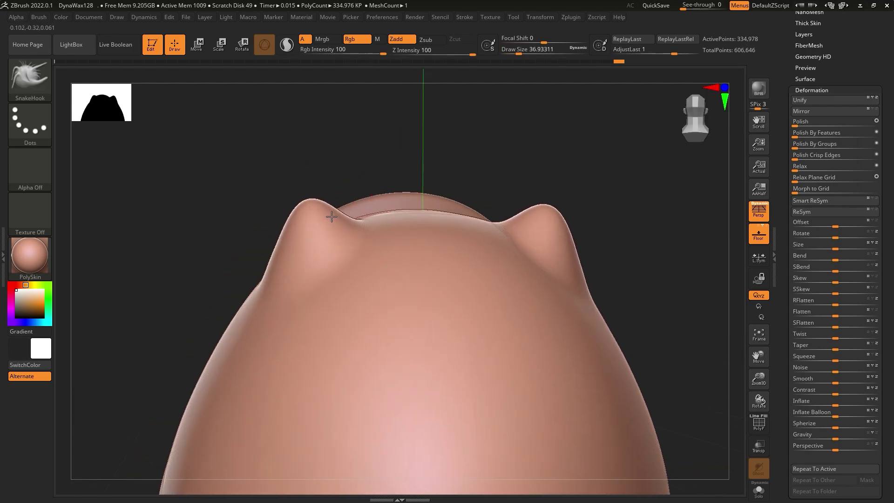
mouse_move(331, 216)
left_mouse_down("shift")
mouse_move(329, 229)
mouse_move(286, 265)
mouse_move(293, 253)
mouse_move(263, 305)
mouse_move(305, 250)
left_mouse_up("shift")
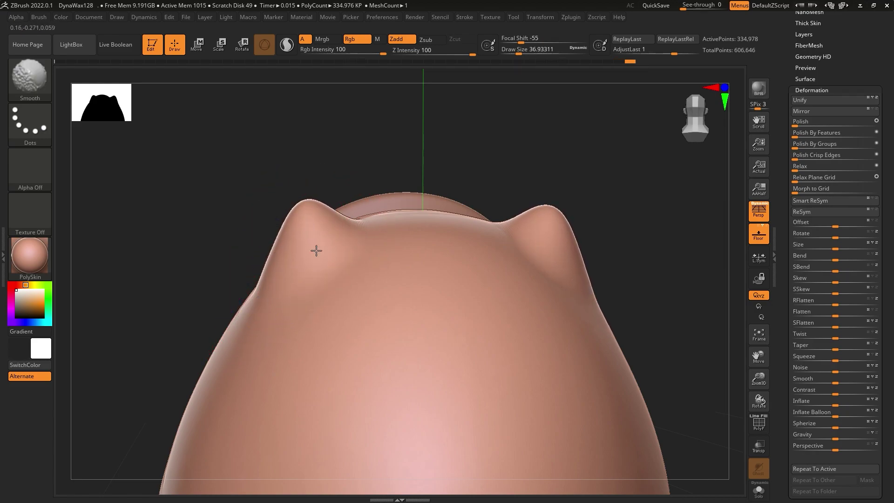
mouse_move(559, 251)
left_mouse_down()
mouse_move(572, 236)
mouse_move(608, 279)
left_mouse_up()
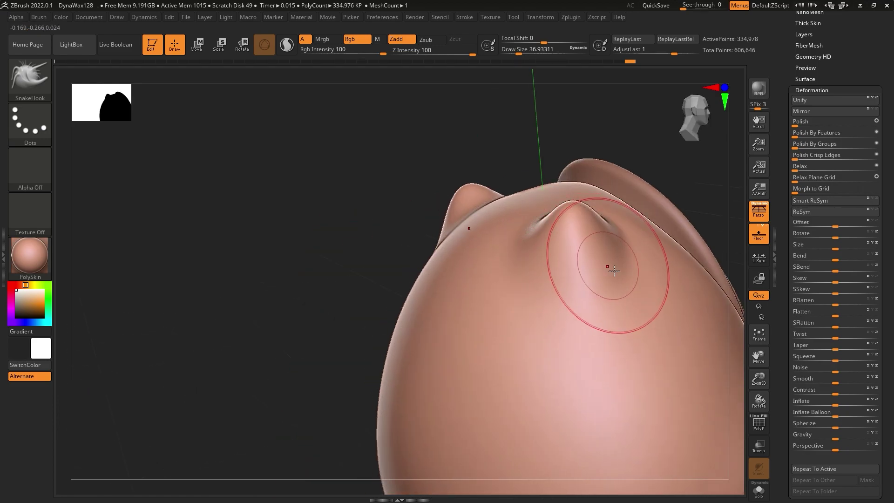
Smooth and round off the pointed ear tip, then return to a front view.
right_click_drag(628, 299, 559, 335, "shift")
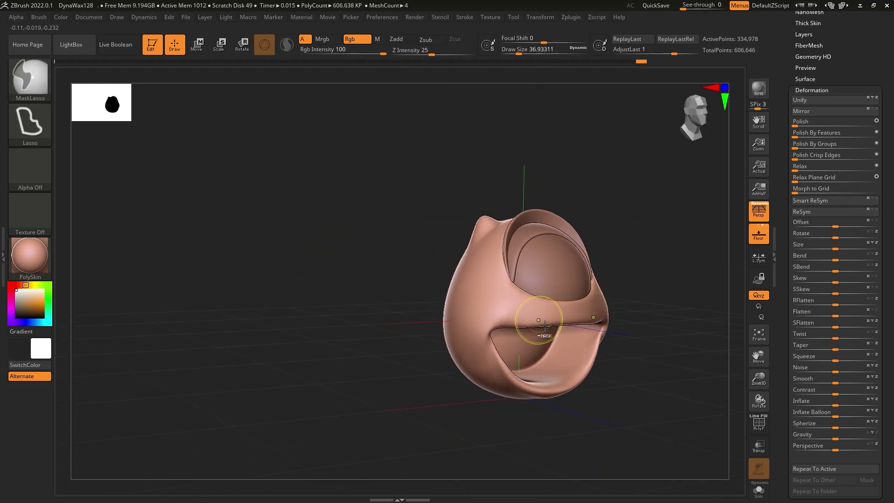
right_click_drag(461, 246, 480, 187, "ctrl")
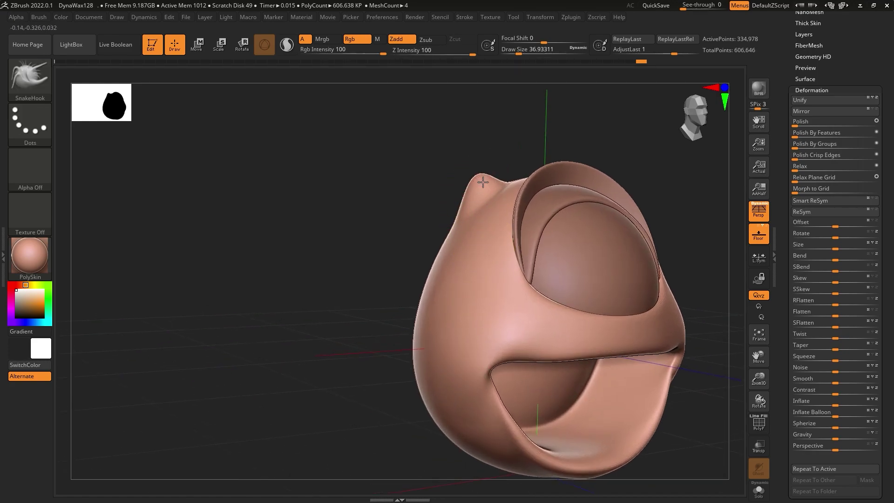
left_click_drag(482, 184, 478, 206, "shift")
mouse_move(507, 186)
right_mouse_down("shift")
mouse_move(552, 314)
mouse_move(540, 210)
mouse_move(310, 270)
mouse_move(289, 229)
right_mouse_up("shift")
Lasso-mask then clear the upper mouth rim, shrink the brush, and bring up the brush library.
key("ctrl+shift")
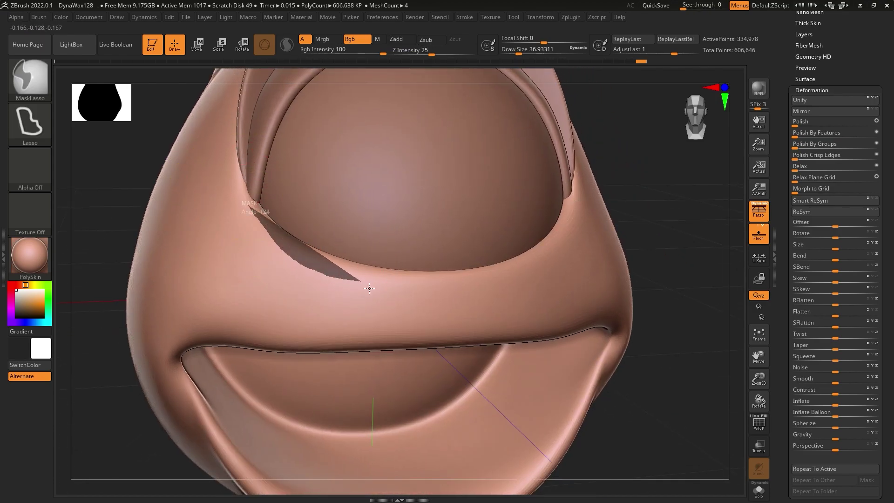
left_click_drag(285, 252, 453, 285, "ctrl")
right_click_drag(455, 210, 636, 368)
left_click_drag(636, 369, 656, 382, "ctrl")
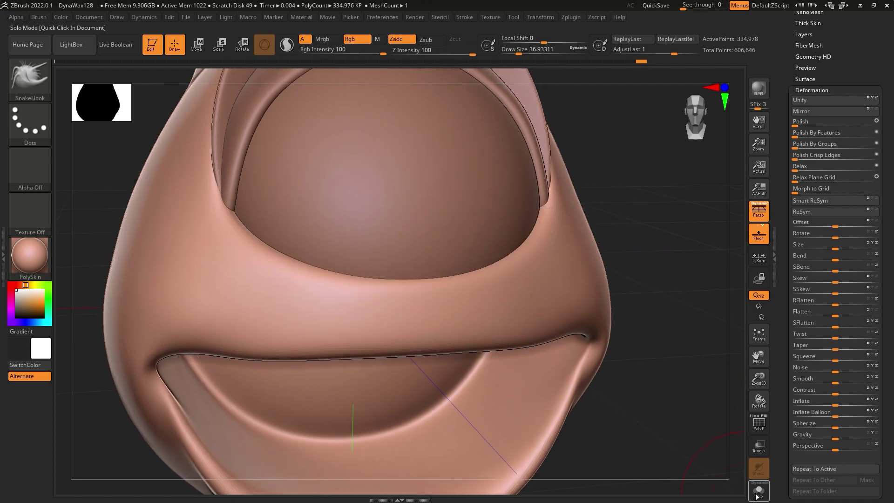
right_click_drag(660, 383, 565, 272)
left_click_drag(529, 49, 514, 50)
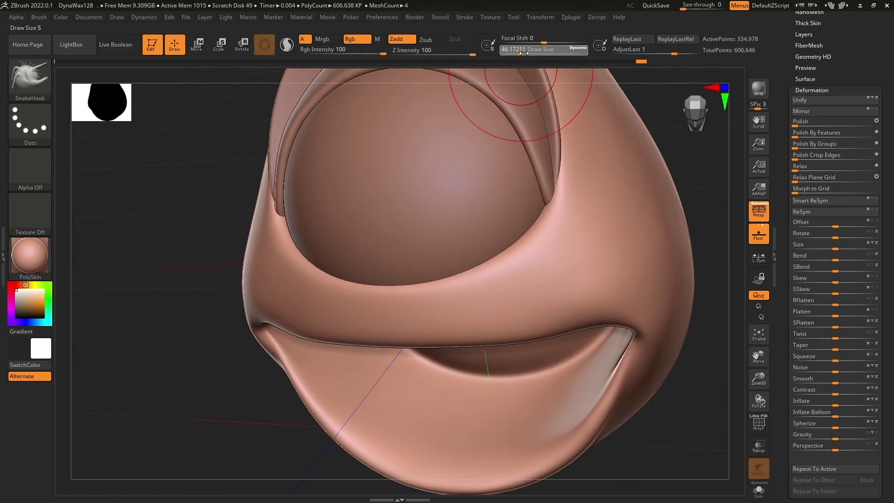
mouse_move(522, 96)
right_mouse_down("ctrl")
mouse_move(543, 235)
mouse_move(512, 279)
right_mouse_up("ctrl")
left_click(26, 71)
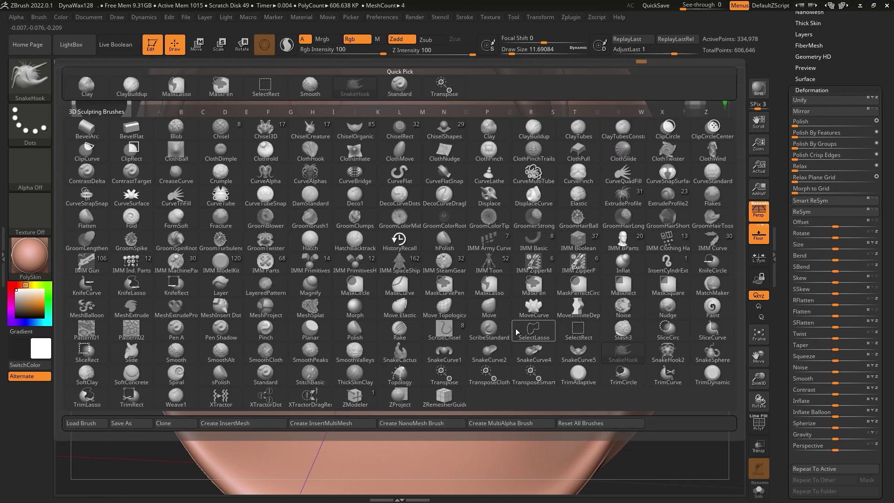
Choose MaskPen and paint a symmetric mask along the eye socket rim.
left_click(542, 292)
left_click(511, 310)
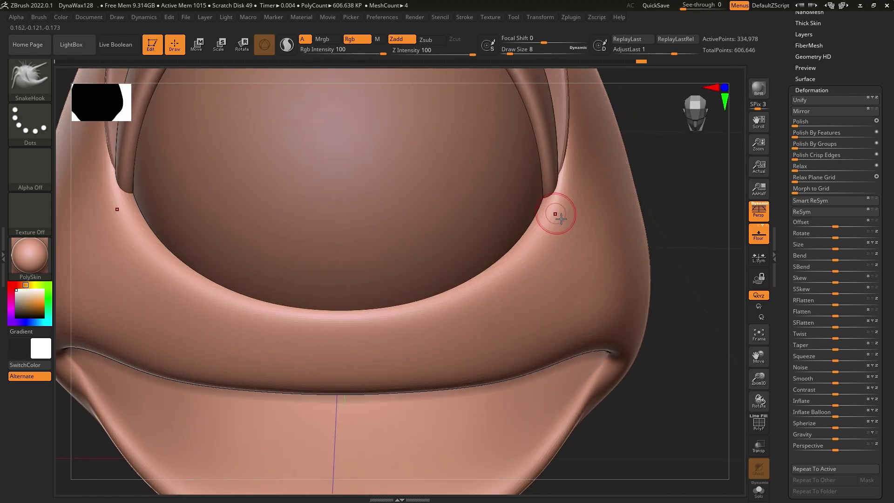
right_click_drag(554, 215, 577, 196)
mouse_move(577, 196)
left_mouse_down("ctrl")
mouse_move(405, 317)
mouse_move(368, 321)
left_mouse_up("ctrl")
right_click_drag(367, 321, 181, 190)
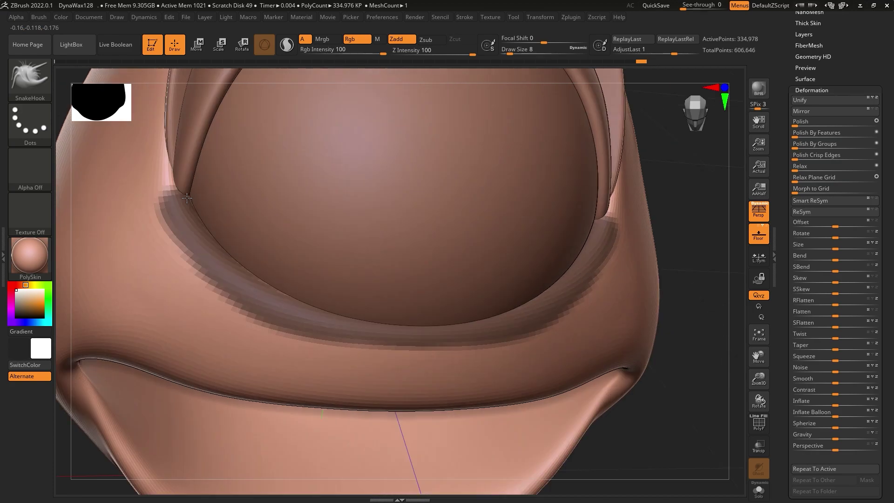
mouse_move(182, 191)
left_mouse_down("ctrl")
mouse_move(308, 333)
mouse_move(465, 349)
left_mouse_up("ctrl")
Blur the rim mask's edges, trim the lower rim, and erase mask at the upper ends.
left_click(169, 235, "ctrl")
right_click_drag(581, 295, 603, 219)
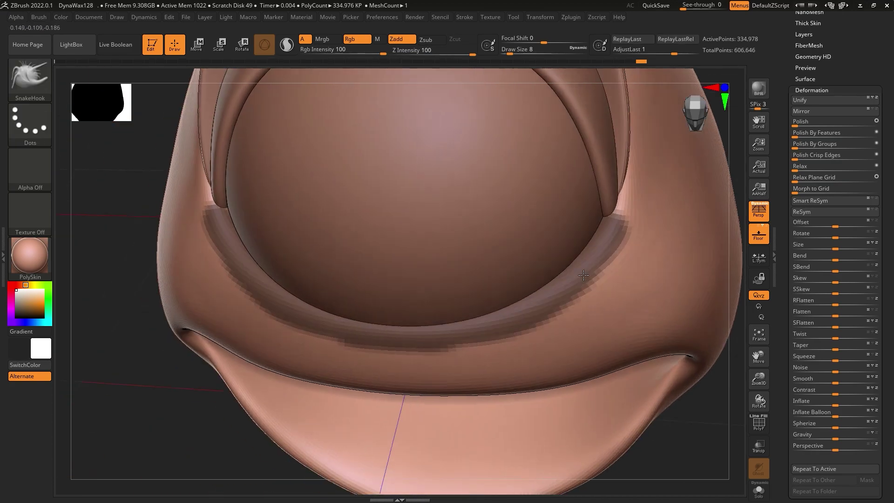
mouse_move(577, 302)
left_mouse_down("ctrl")
mouse_move(455, 354)
mouse_move(529, 356)
left_mouse_up("ctrl")
left_click(605, 253, "ctrl")
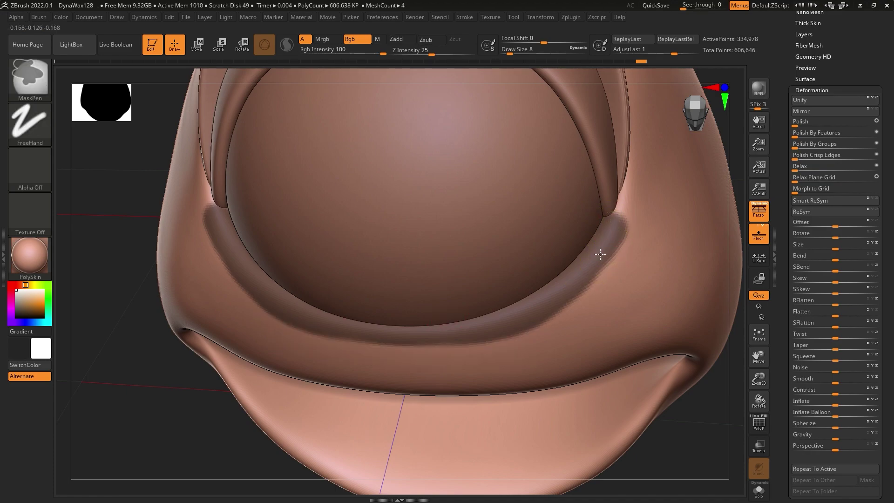
left_click_drag(640, 198, 535, 321, "ctrl+alt")
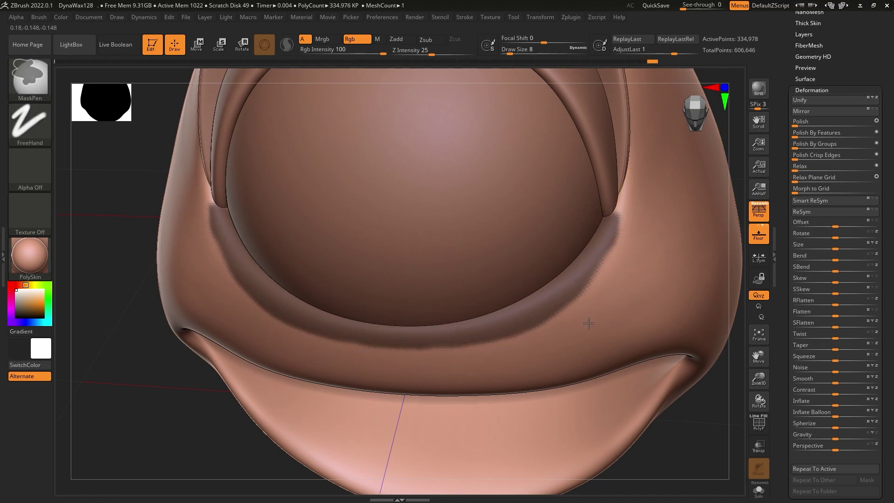
left_click_drag(634, 194, 587, 286, "ctrl+alt")
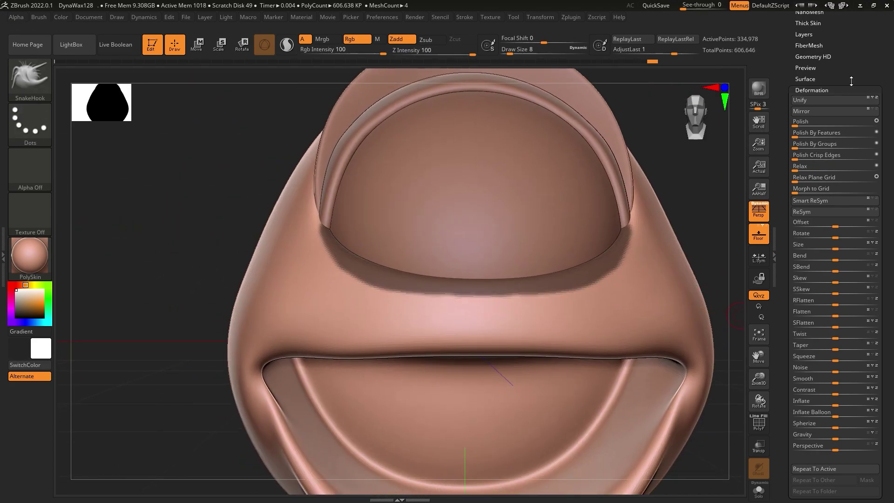
left_click_drag(851, 81, 850, 186)
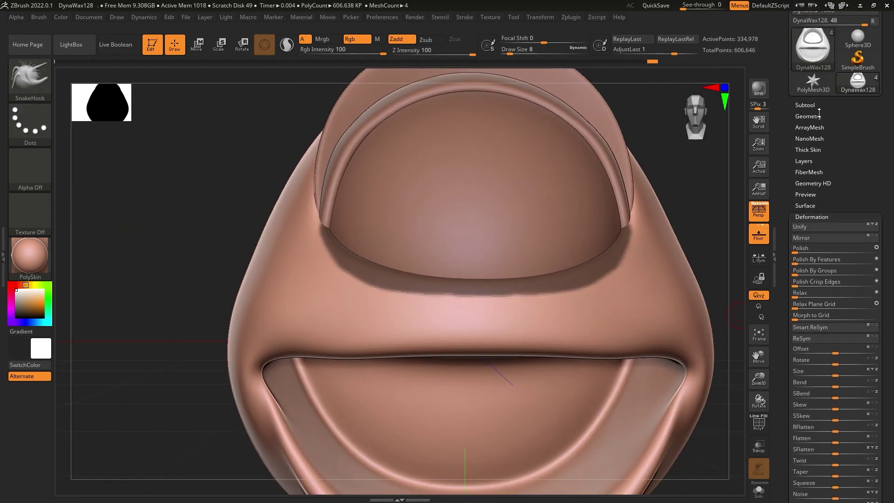
Extract the masked band and accept it as a new subtool.
left_click(808, 16)
mouse_move(717, 219)
left_mouse_down()
mouse_move(656, 215)
mouse_move(634, 197)
mouse_move(751, 128)
left_mouse_up()
left_click(820, 64)
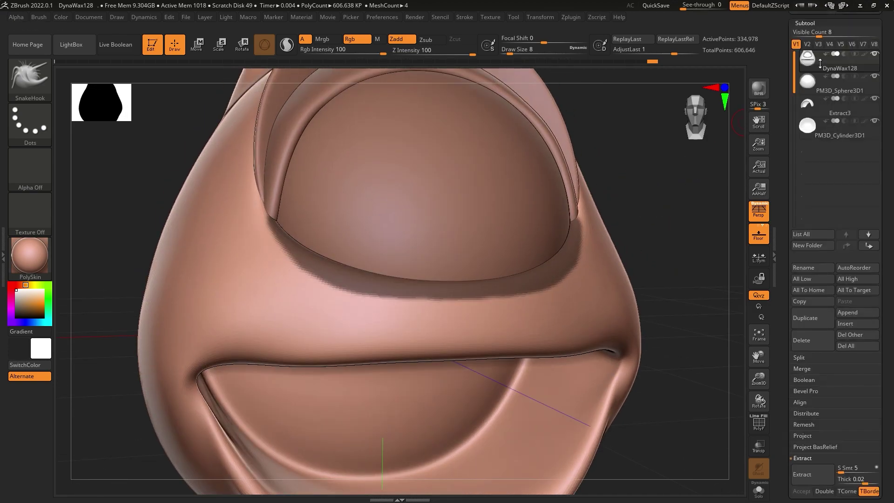
scroll(859, 396, "down", 2)
left_click(814, 450)
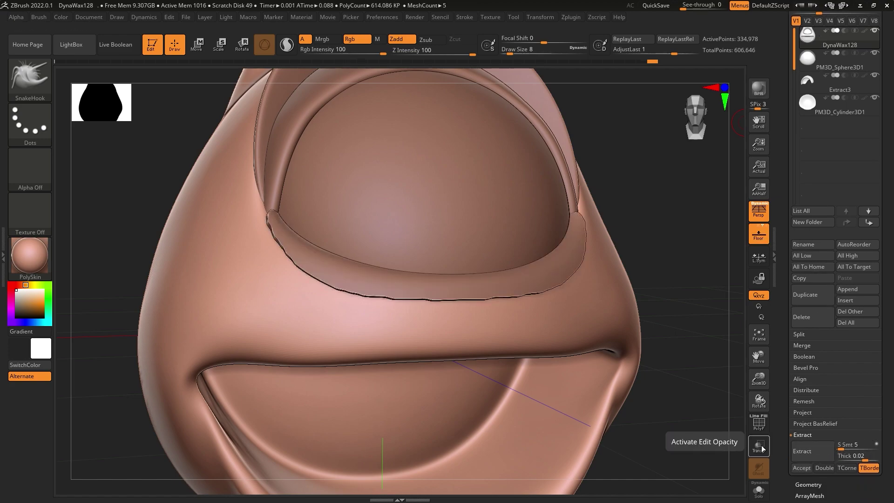
left_click(801, 467)
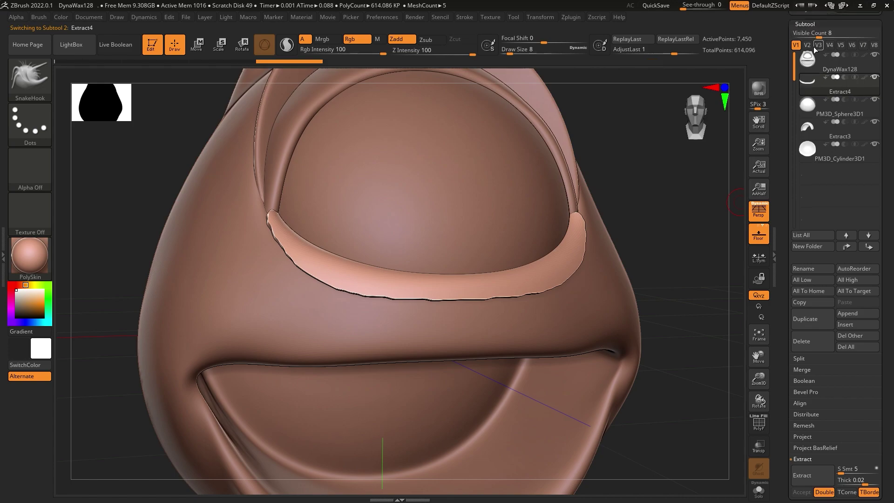
ZRemesh the Extract4 rim piece, smooth its surface, and set brush size to about 34.79.
left_click(810, 235)
left_click(819, 229)
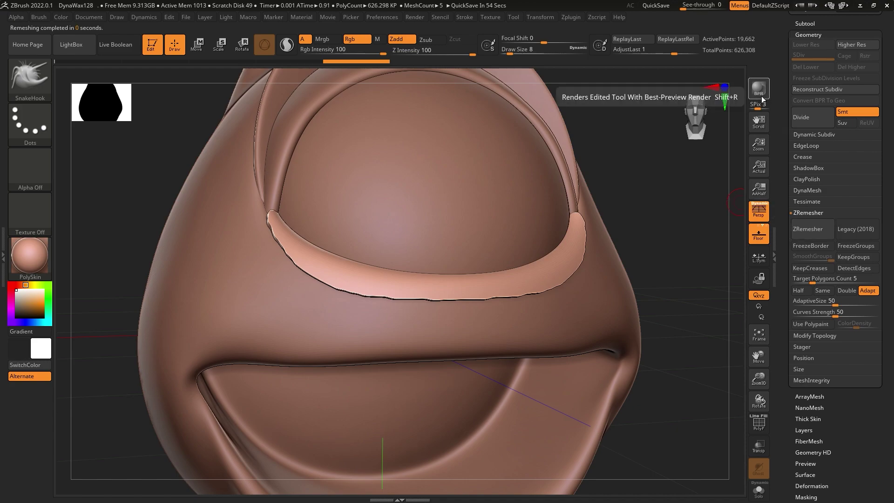
left_click_drag(524, 51, 529, 50)
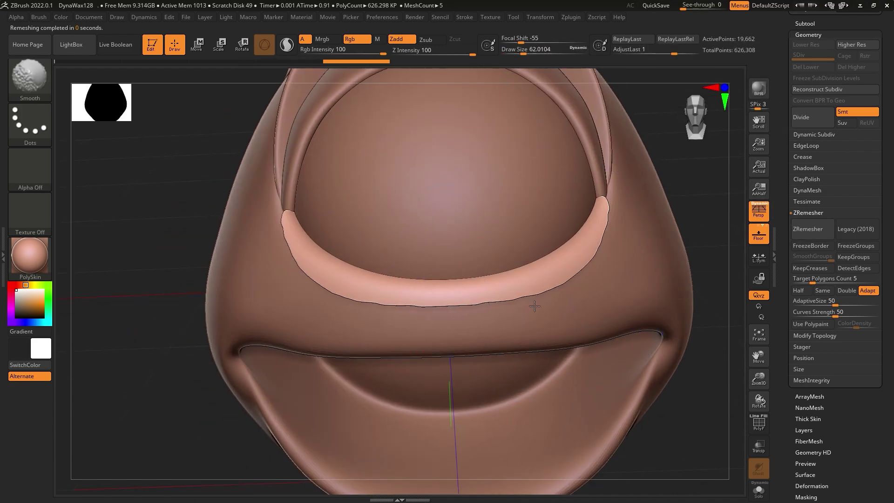
left_click_drag(186, 279, 176, 266, "shift")
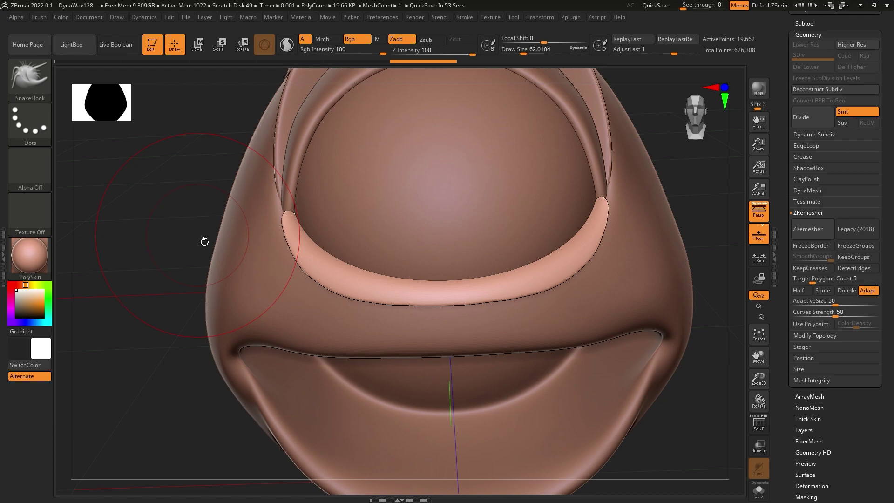
left_click_drag(545, 52, 517, 52)
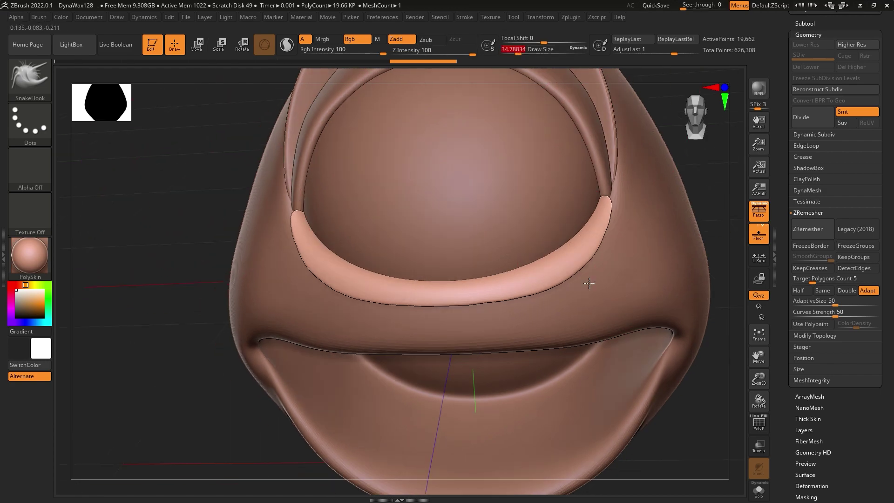
right_click_drag(512, 139, 611, 225)
Smooth the rim tube's ends and pull its tip slightly upward with SnakeHook.
key("shift")
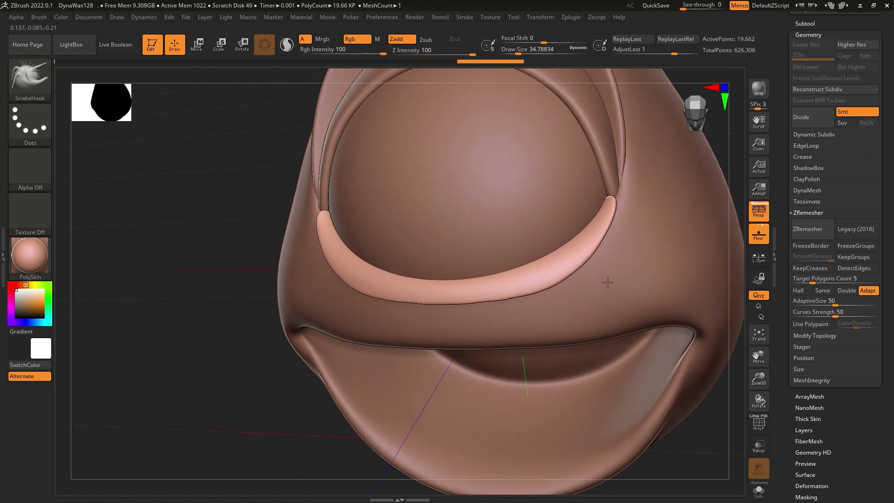
mouse_move(600, 279)
right_mouse_down()
mouse_move(592, 269)
mouse_move(562, 317)
right_mouse_up()
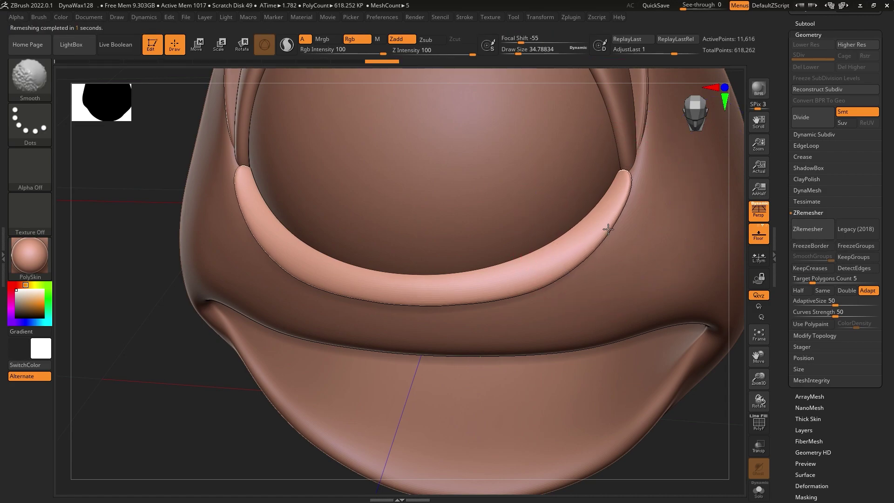
mouse_move(600, 229)
left_mouse_down("shift")
mouse_move(627, 185)
mouse_move(558, 261)
mouse_move(447, 293)
mouse_move(251, 234)
left_mouse_up("shift")
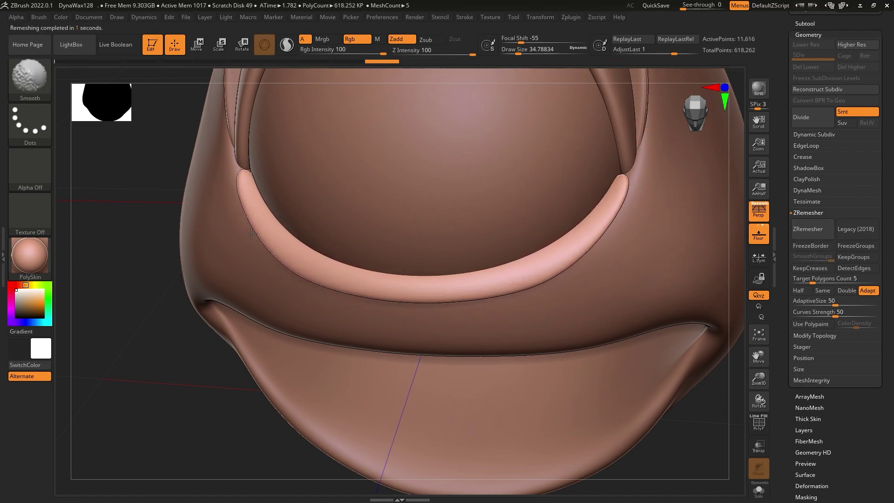
right_click_drag(630, 199, 645, 172)
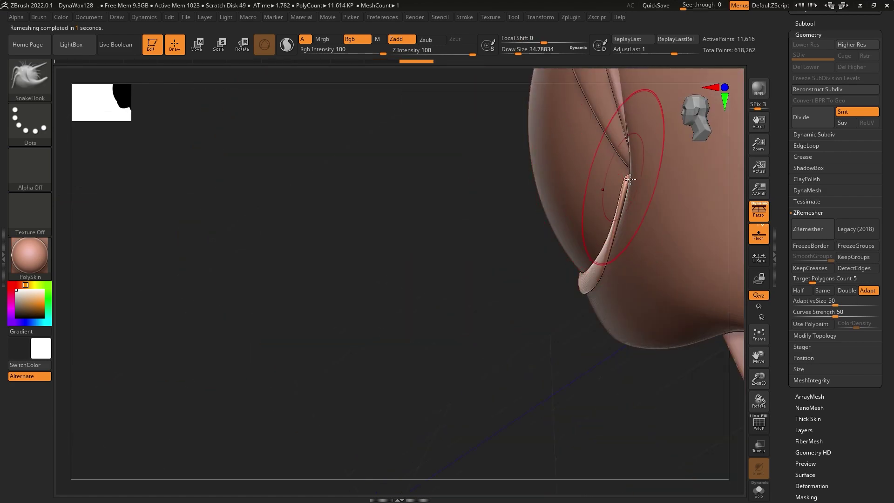
left_click_drag(645, 172, 646, 167)
right_click_drag(647, 158, 616, 259, "shift")
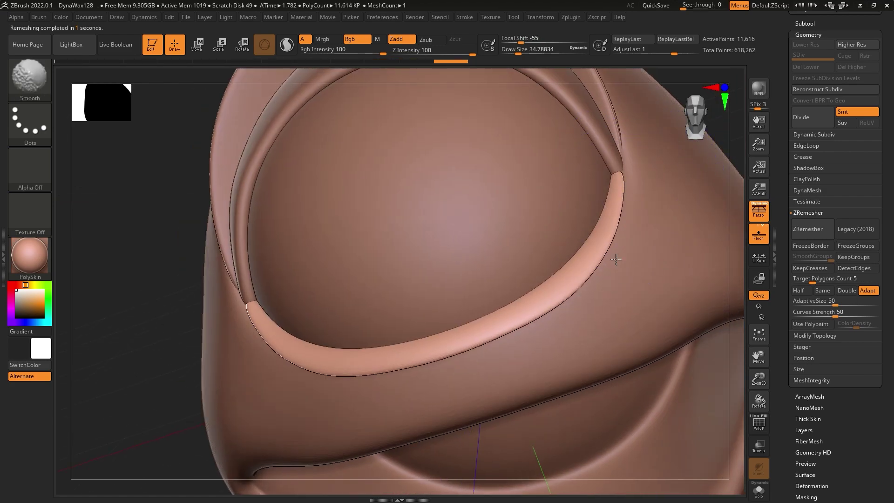
right_click_drag(320, 399, 340, 405)
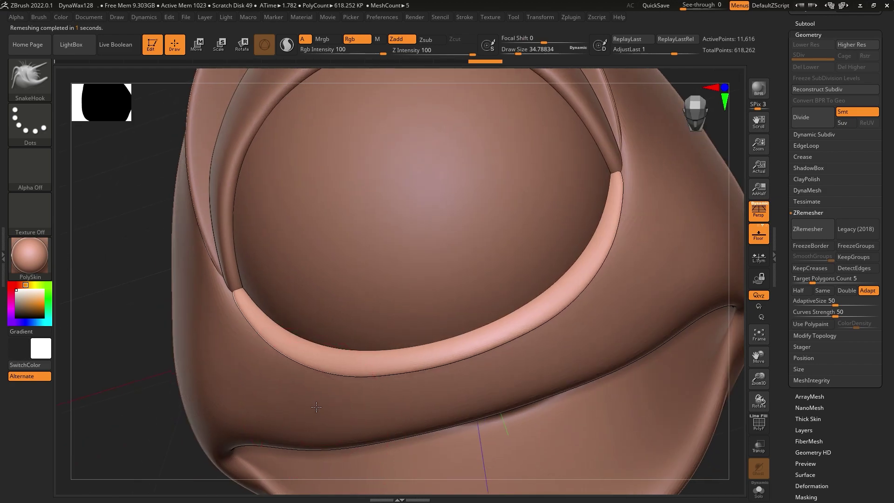
key("shift")
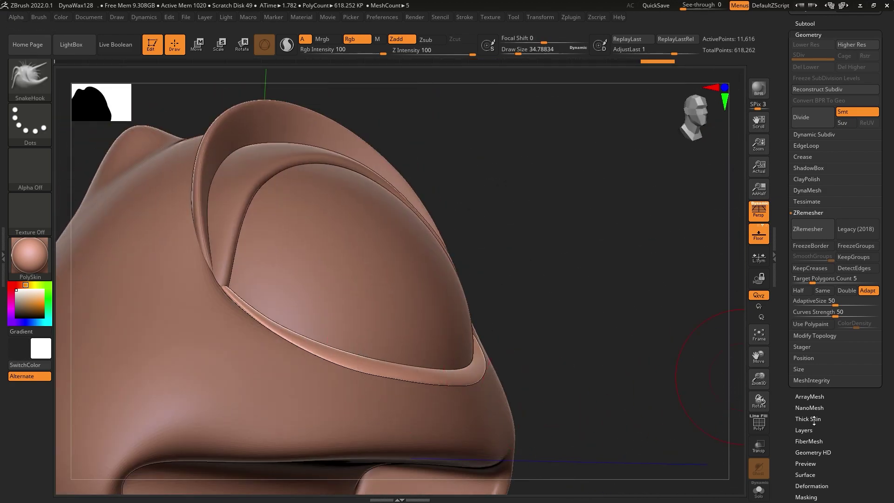
Inflate the eye rim piece to 4 in Deformation.
scroll(837, 439, "down", 2)
left_click(827, 445)
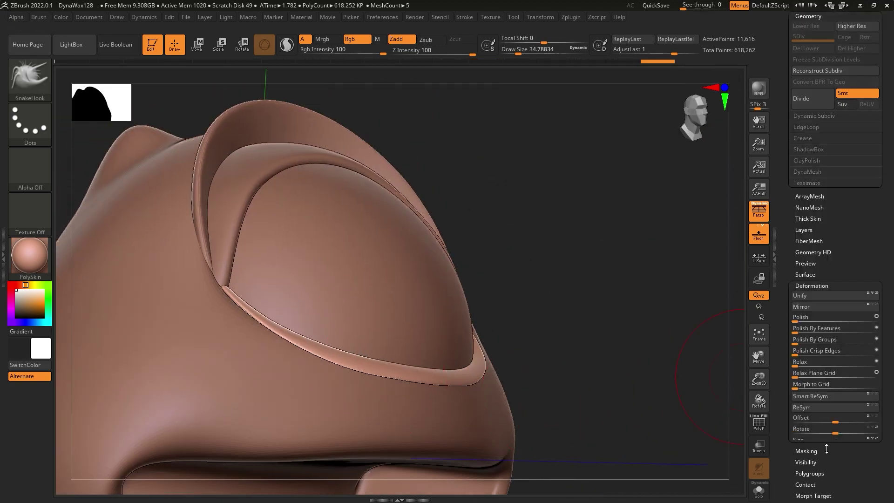
left_click_drag(843, 408, 843, 408)
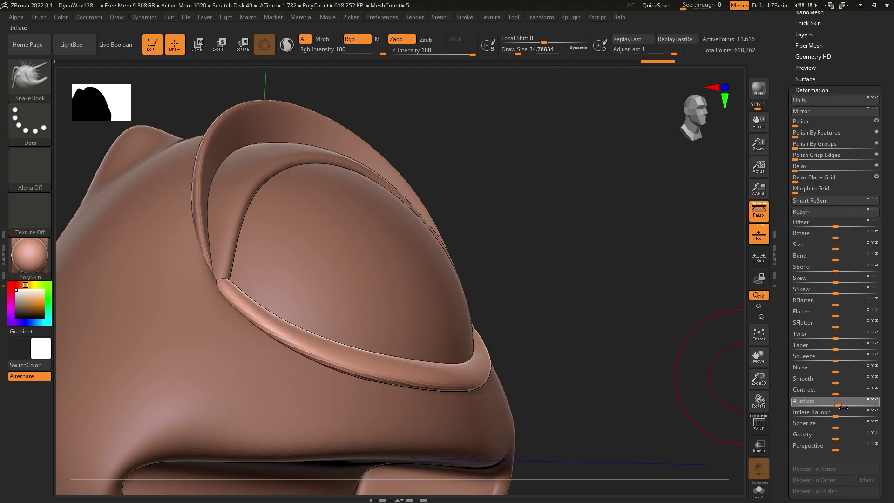
mouse_move(535, 382)
left_mouse_down()
mouse_move(429, 379)
mouse_move(692, 387)
left_mouse_up()
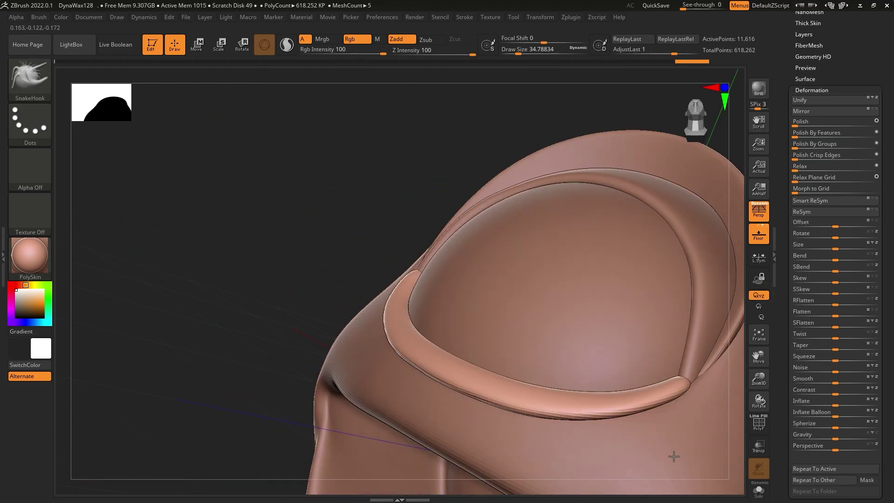
ZRemesh the inflated rim, smooth it, and subdivide it with Divide.
scroll(822, 134, "up", 3)
left_click(821, 124)
left_click(817, 208)
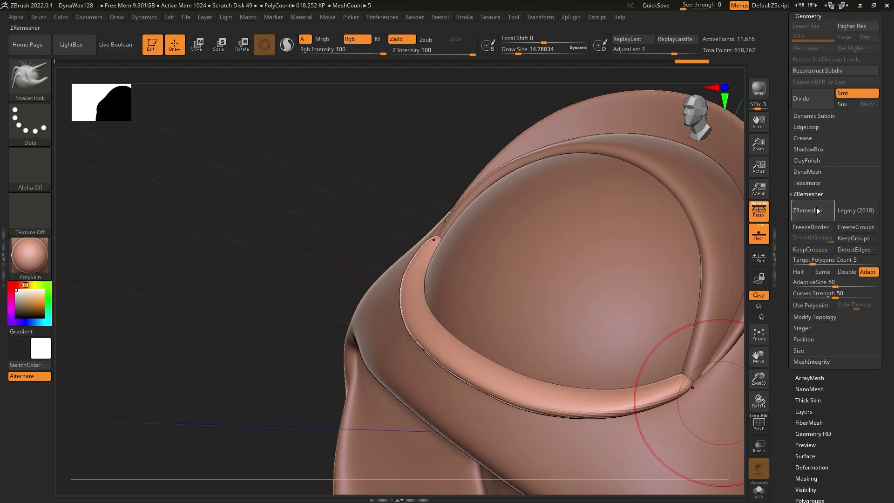
right_click_drag(654, 238, 592, 339)
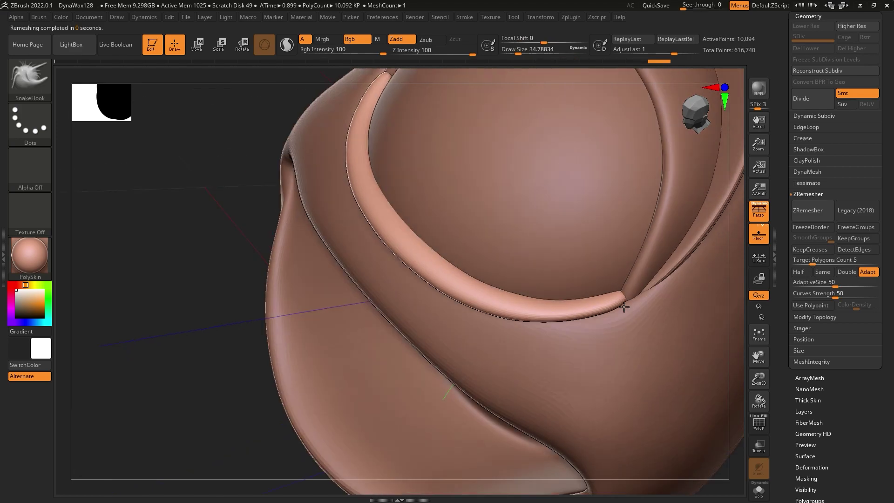
right_click_drag(624, 307, 629, 296)
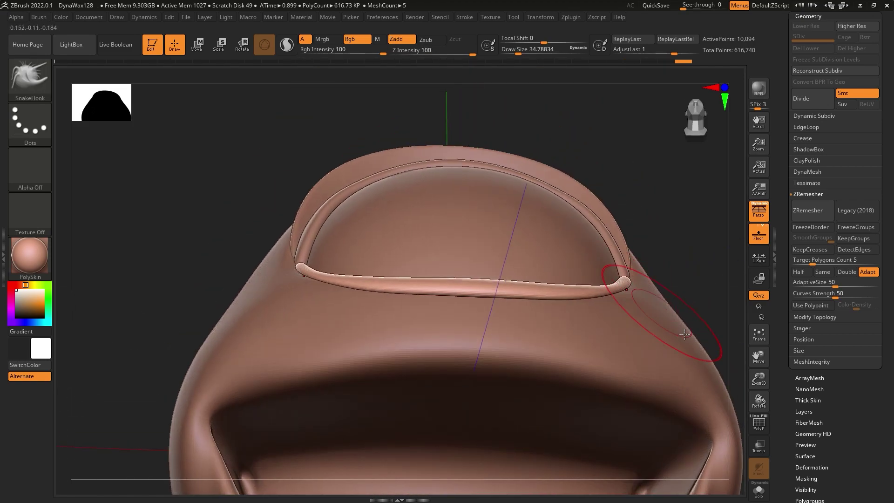
left_click(820, 104)
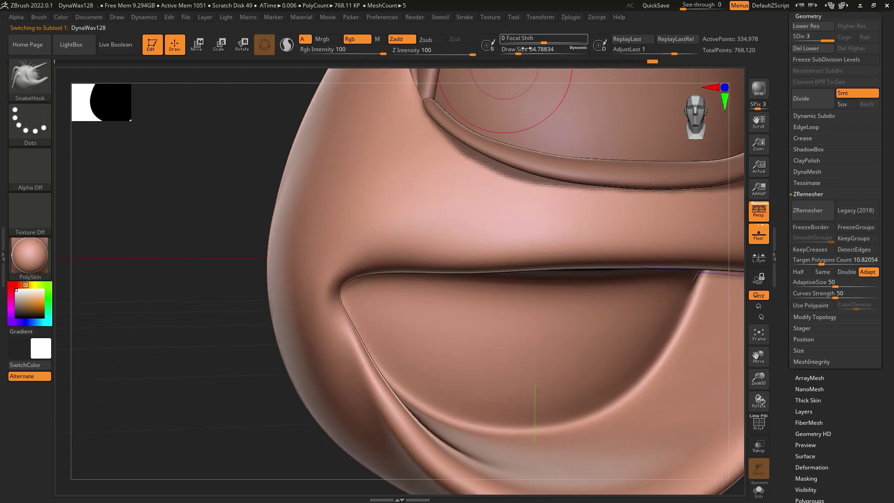
Set the brush size to about 20 and try, then clear, a mask on the mouth crease.
left_click_drag(535, 49, 526, 49)
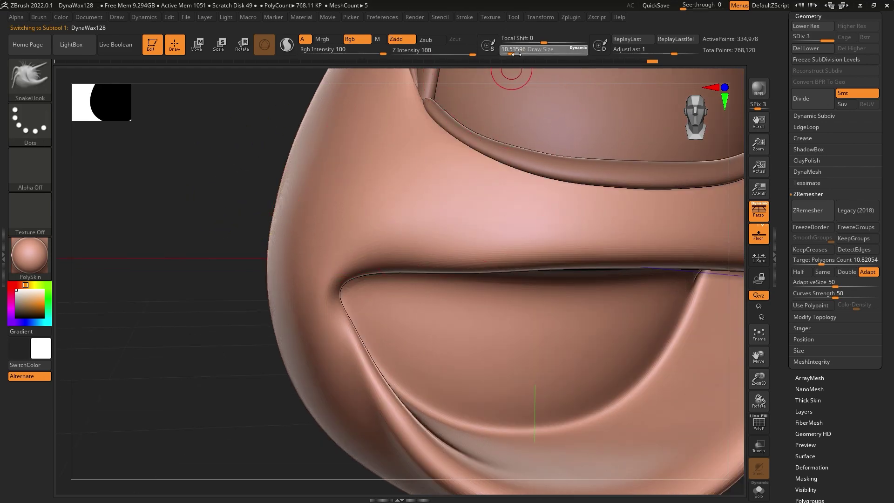
right_click_drag(385, 248, 304, 298)
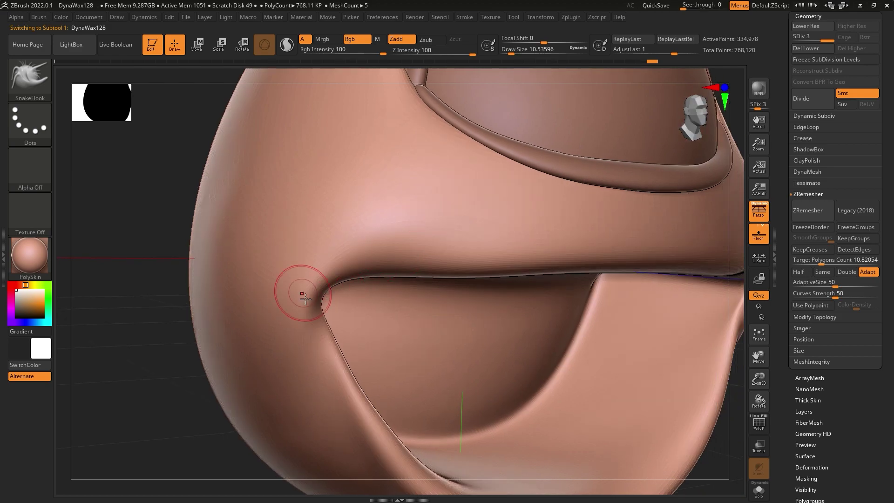
left_click_drag(518, 54, 522, 54)
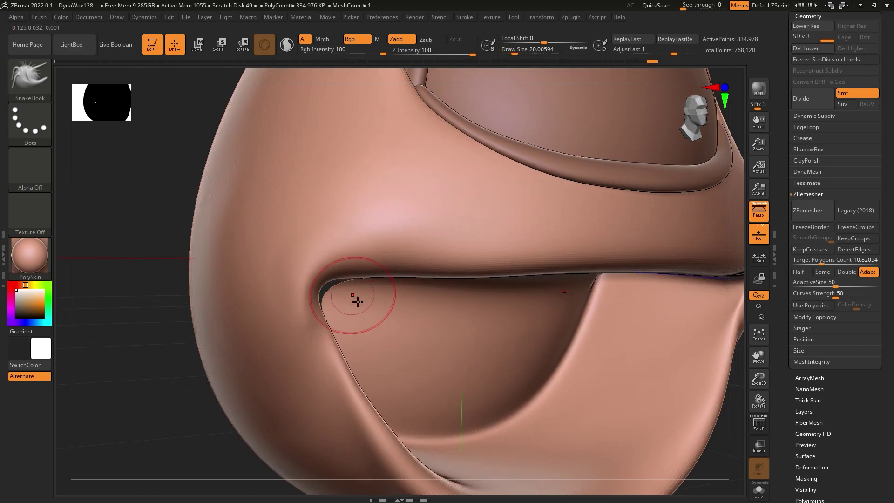
mouse_move(349, 300)
left_mouse_down("ctrl")
mouse_move(288, 261)
mouse_move(302, 283)
left_mouse_up("ctrl")
left_click_drag(184, 188, 186, 191, "ctrl")
Mask the lower mouth with MaskLasso and pull the upper lip down over it with SnakeHook.
left_click(14, 86)
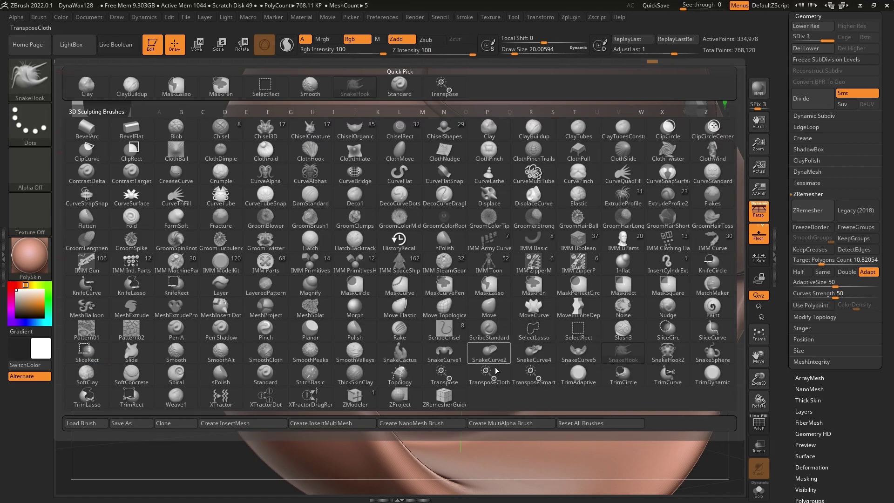
left_click(488, 285)
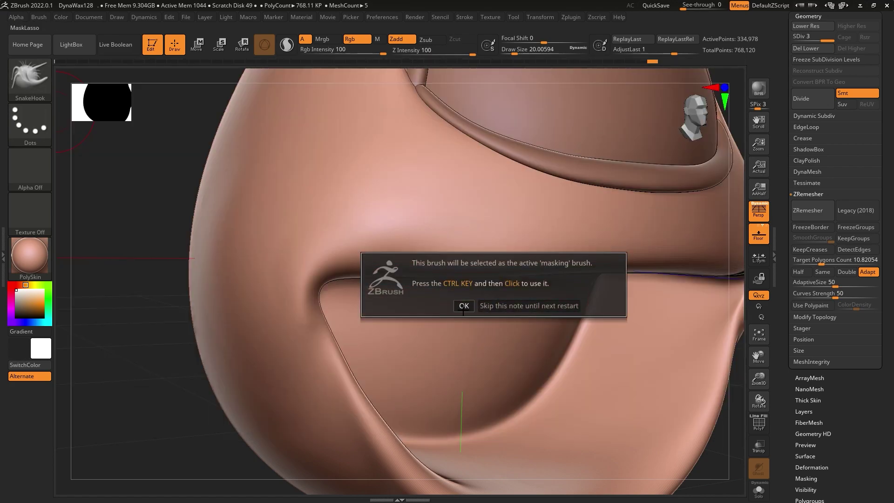
left_click(492, 295)
left_click_drag(486, 332, 362, 298, "ctrl")
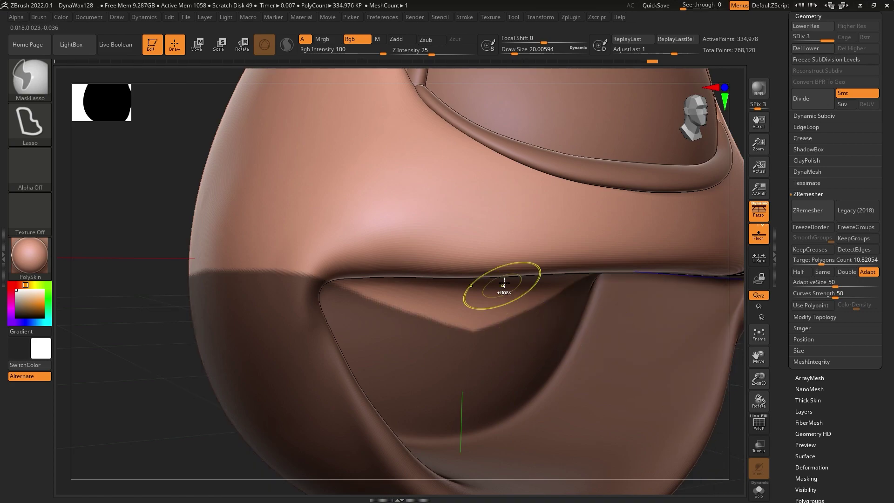
mouse_move(432, 320)
left_mouse_down("ctrl")
mouse_move(370, 309)
mouse_move(65, 105)
left_mouse_up("ctrl")
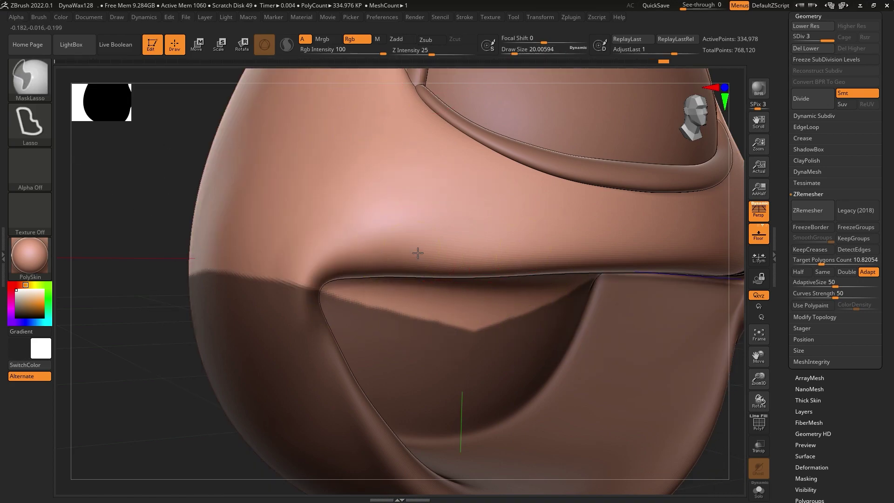
left_click_drag(153, 210, 177, 194, "ctrl")
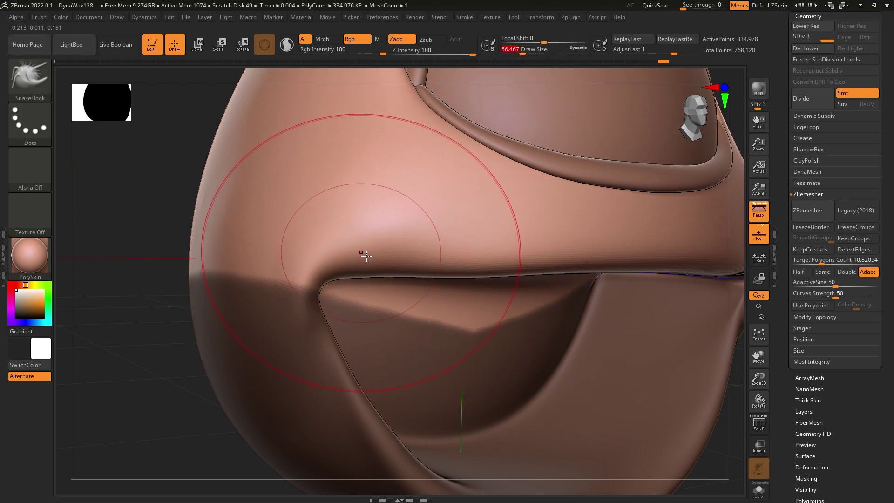
left_click_drag(360, 253, 417, 271)
Smooth the lip ridge, then remask the lower mouth and clear the mask.
key("shift")
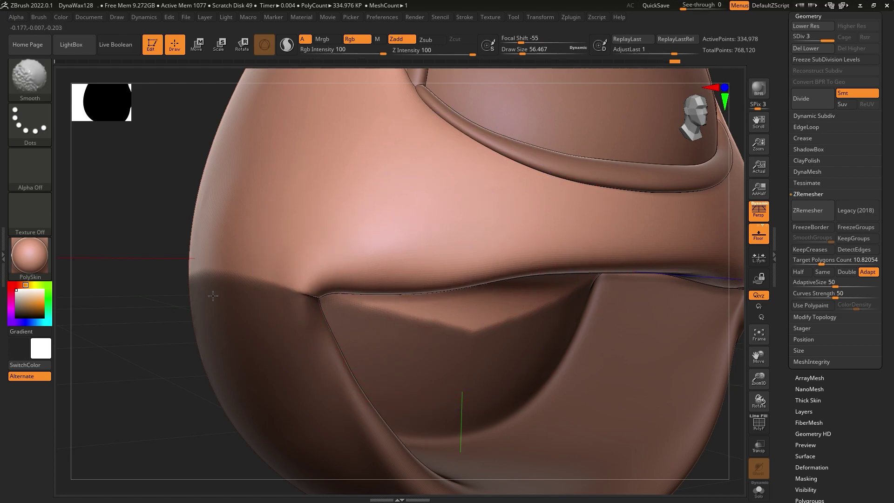
key("ctrl+shift+a")
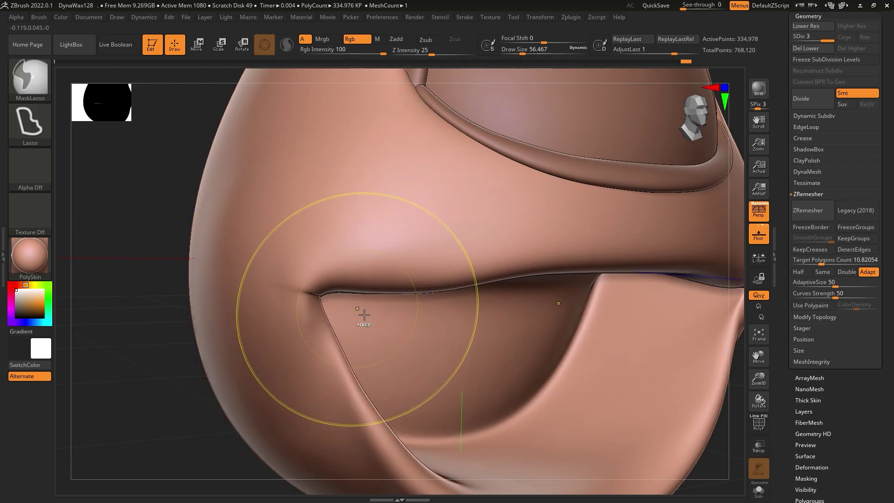
left_click(158, 331, "ctrl")
left_click_drag(156, 339, 252, 340, "ctrl")
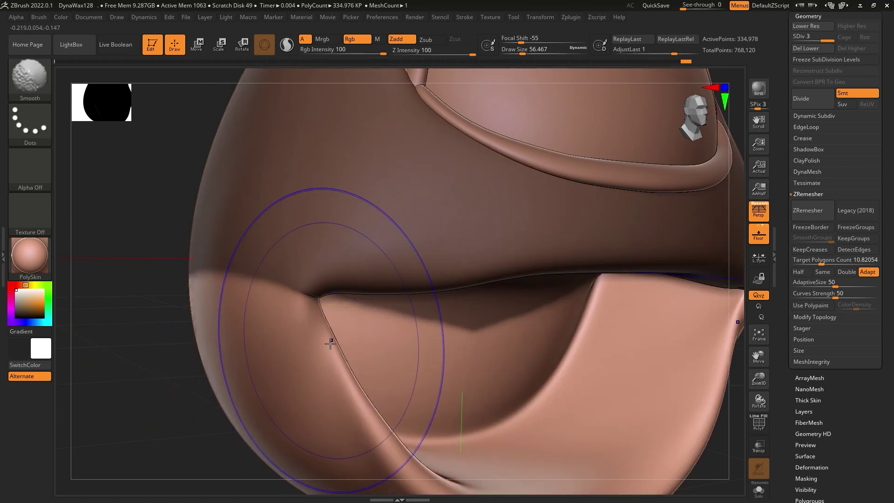
left_click(152, 285, "ctrl")
left_click_drag(152, 285, 237, 299, "ctrl")
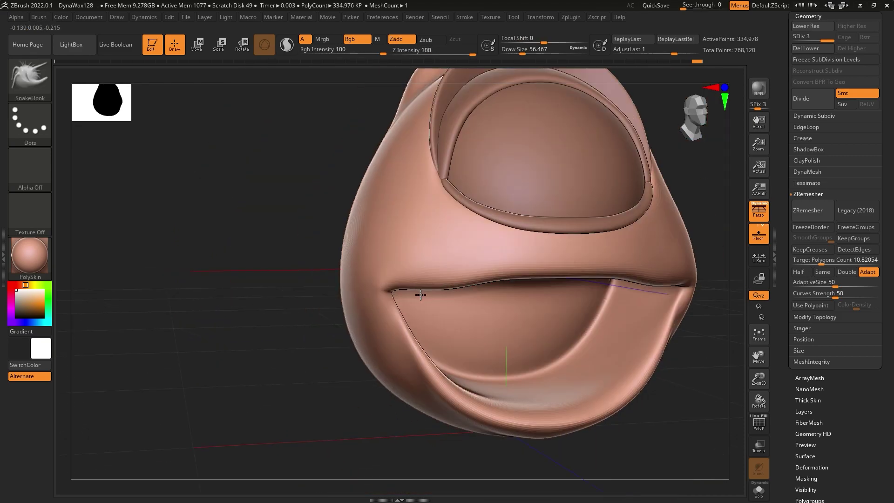
Rotate the head to a centred, enlarged front view.
left_click_drag(420, 294, 488, 293)
left_click_drag(543, 325, 498, 314, "shift")
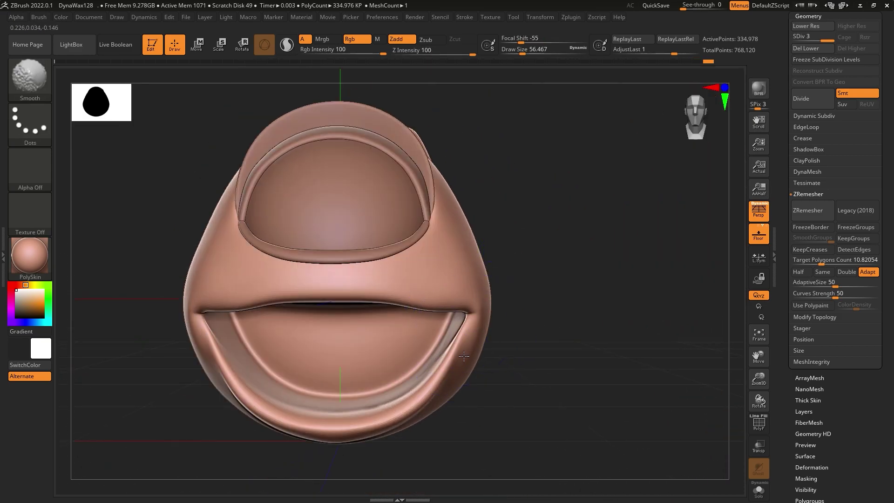
left_click_drag(463, 391, 598, 359)
mouse_move(534, 319)
left_mouse_down("alt")
mouse_move(520, 343)
mouse_move(563, 110)
left_mouse_up("alt")
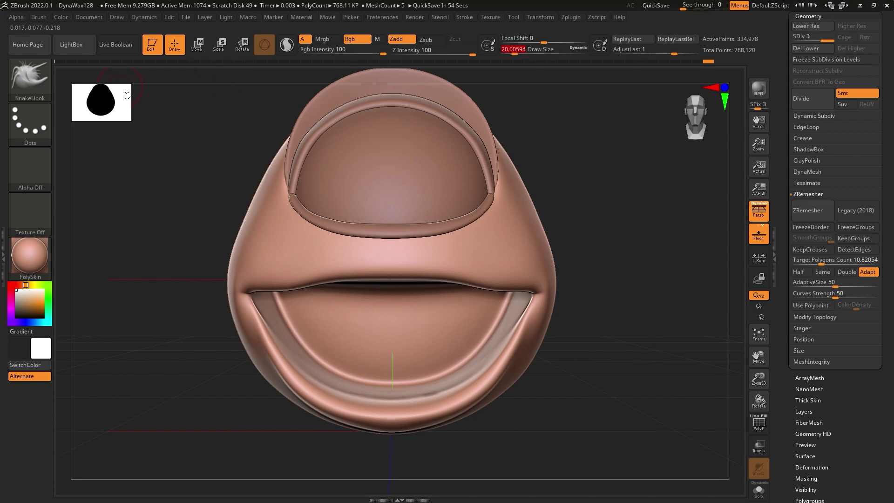
Select DamStandard and carve a sharp crease along the mouth slit.
left_click(44, 75)
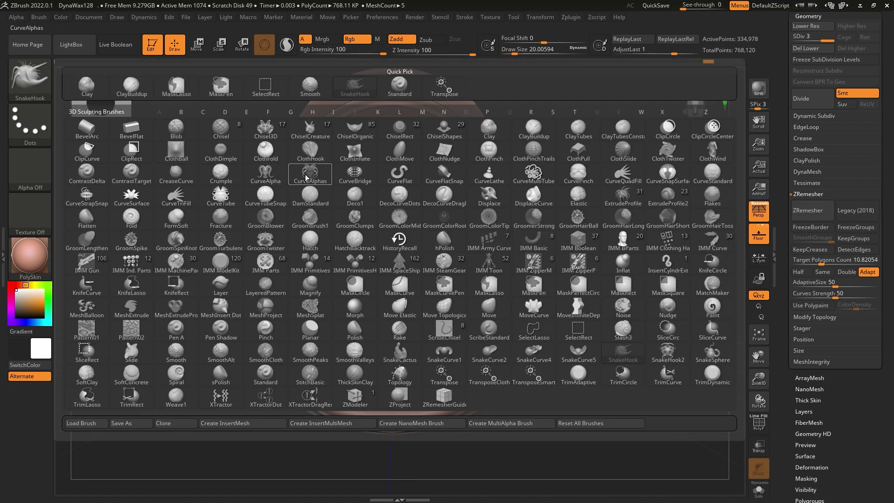
key("d")
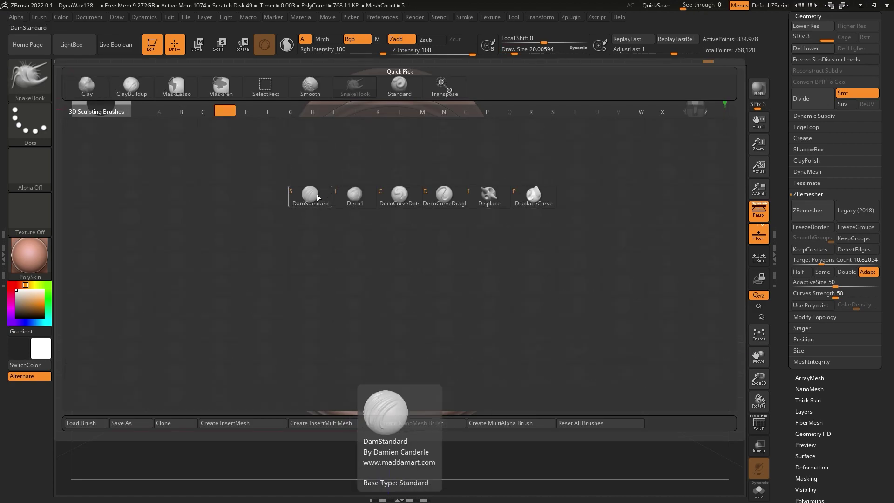
key("s")
mouse_move(507, 68)
right_mouse_down()
mouse_move(459, 329)
mouse_move(443, 345)
mouse_move(443, 285)
mouse_move(490, 264)
mouse_move(479, 45)
right_mouse_up()
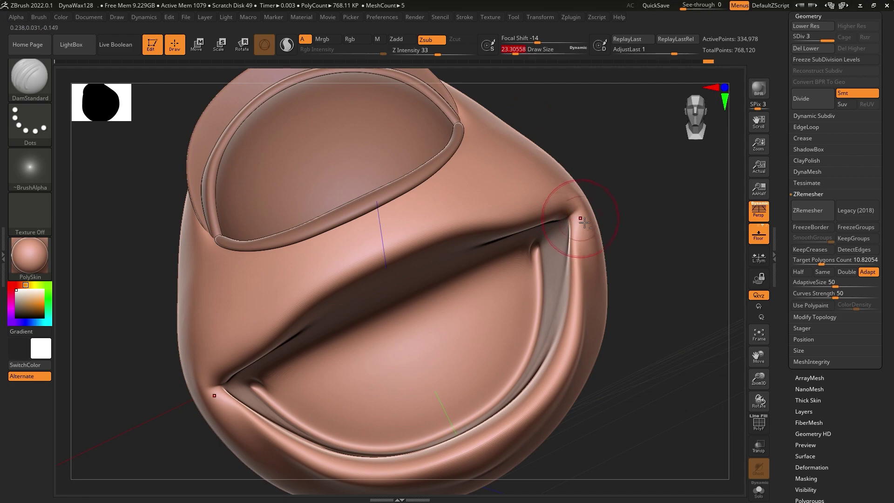
left_click_drag(568, 219, 437, 253)
key("ctrl+z")
left_click_drag(564, 200, 369, 300)
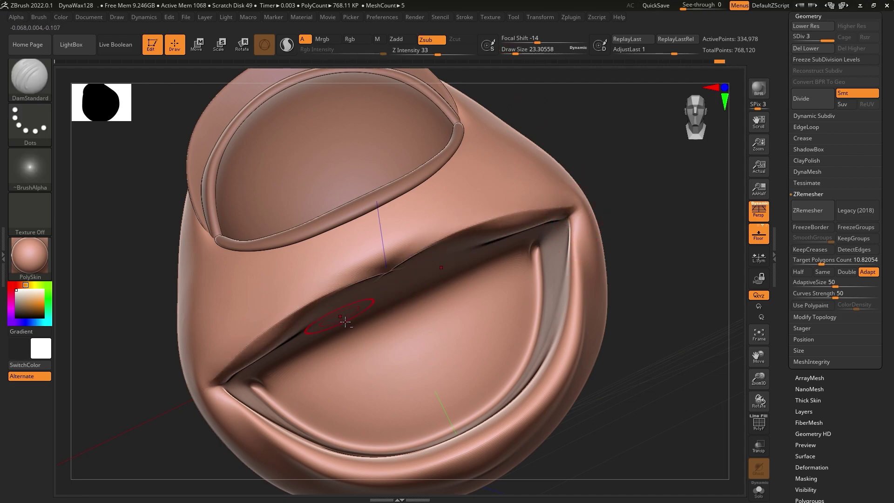
key("ctrl+z")
key("ctrl+z")
key("ctrl+z")
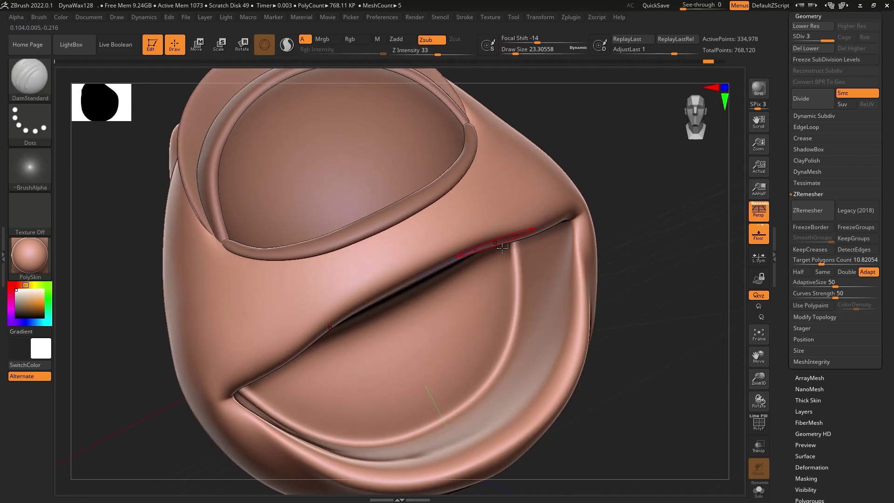
Deepen the mouth-slit crease, soften its sharp edges, and check it from the front.
right_click_drag(500, 251, 546, 233)
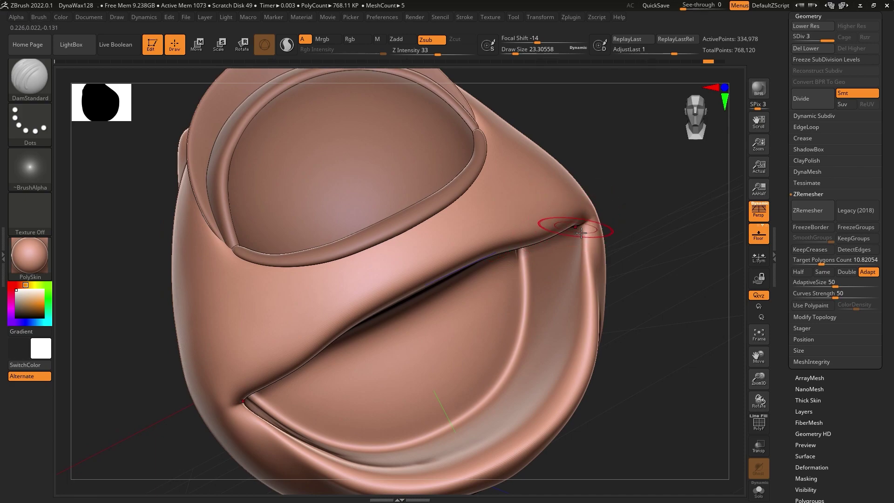
key("ctrl+shift+z")
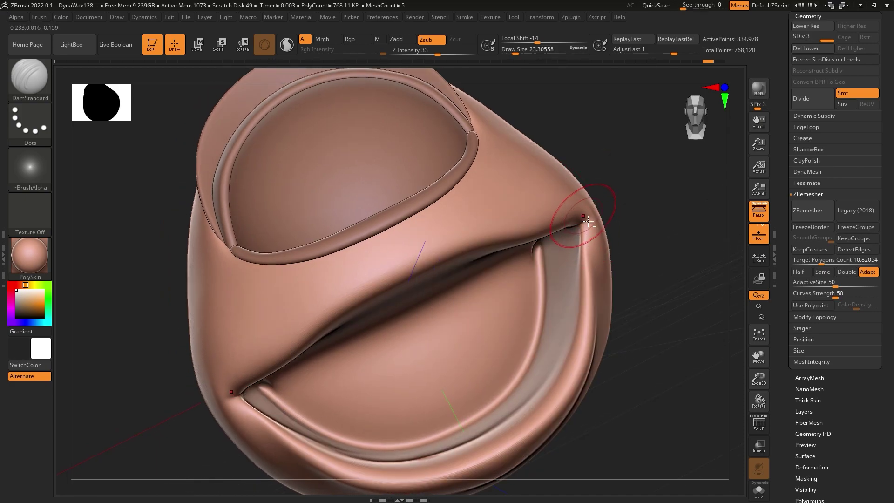
left_click_drag(496, 242, 325, 326, "shift")
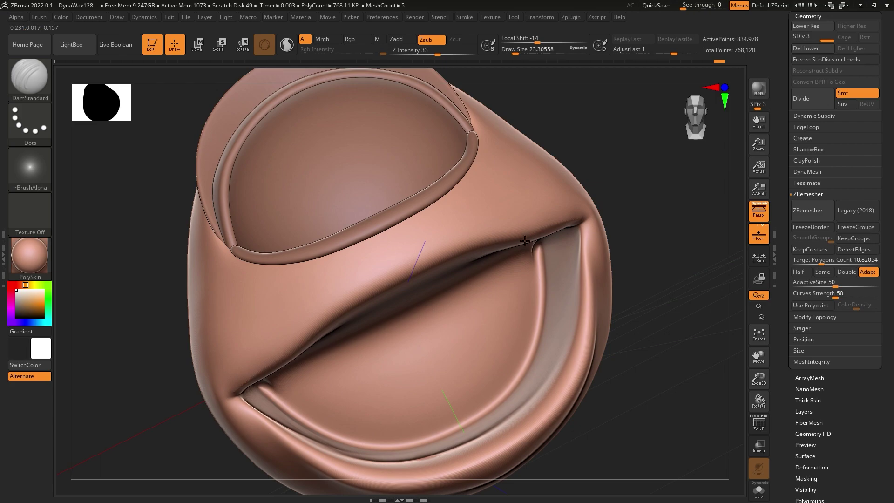
left_click_drag(524, 241, 398, 311)
key("ctrl+z")
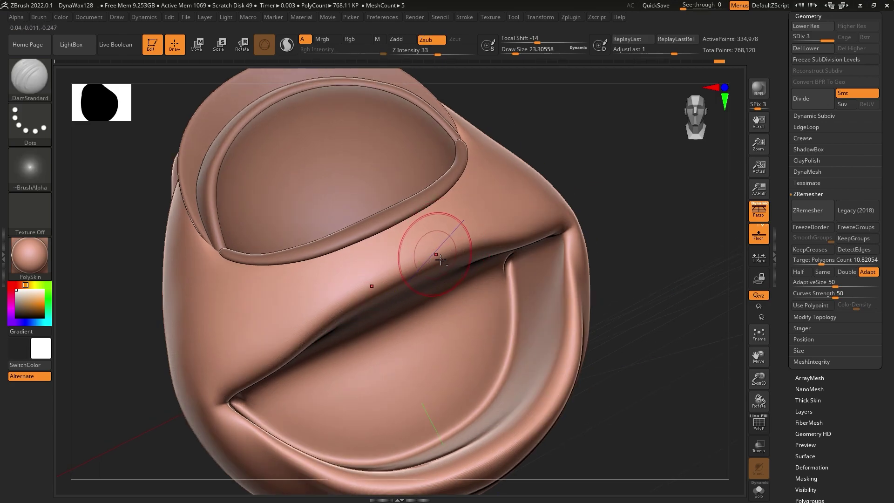
left_click_drag(358, 315, 411, 277, "shift")
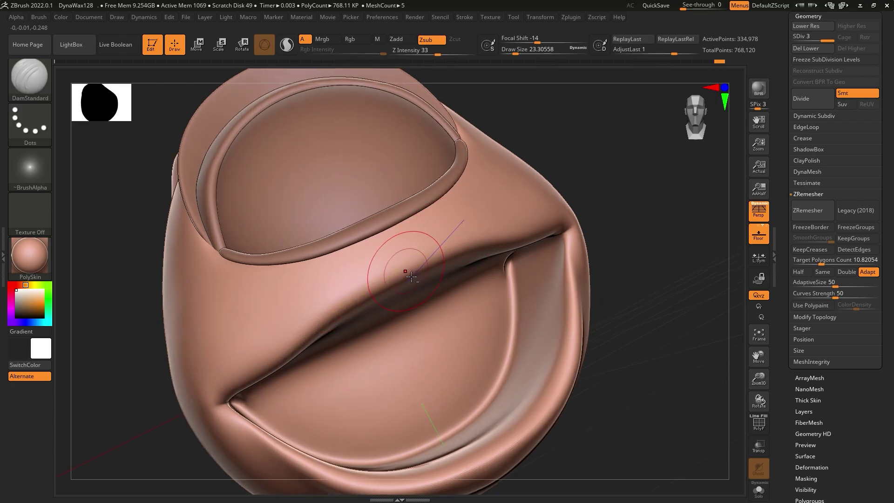
key("shift")
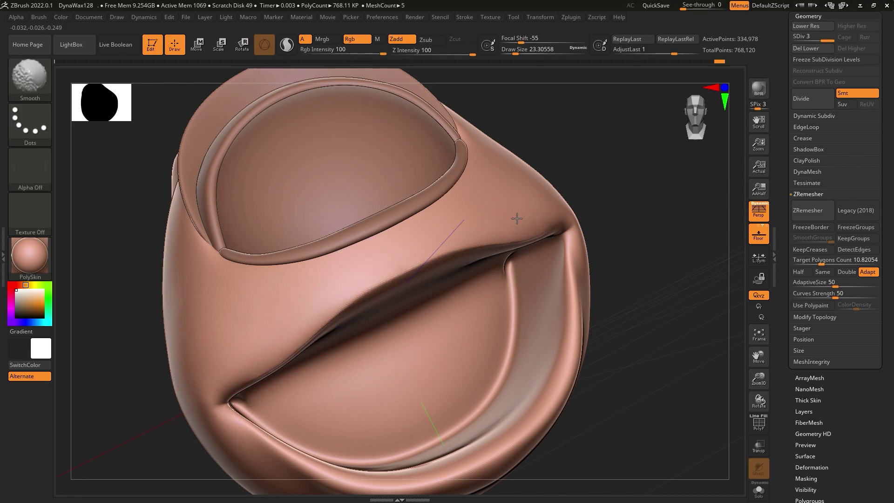
right_click_drag(502, 231, 345, 311)
right_click_drag(224, 417, 452, 265, "shift")
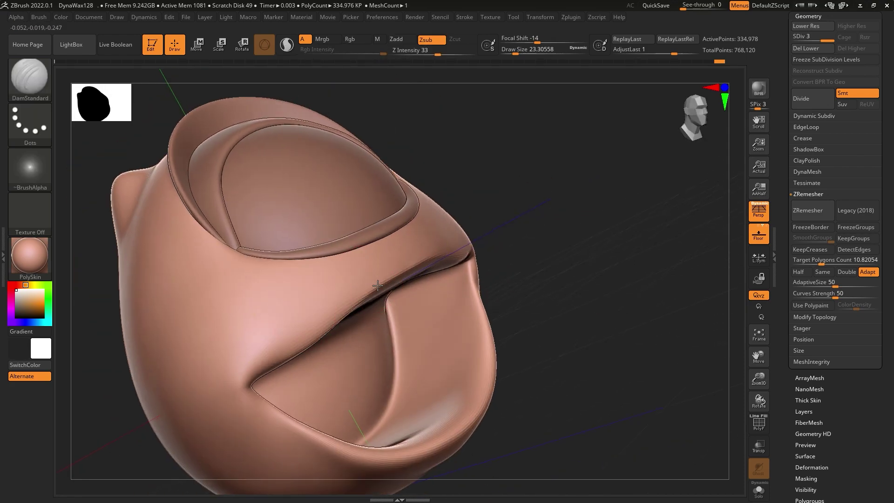
key("shift")
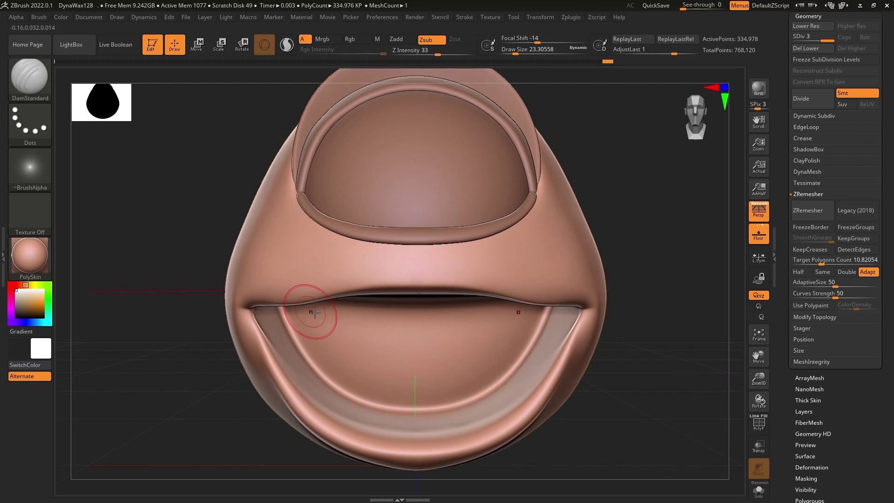
right_click_drag(314, 311, 598, 212)
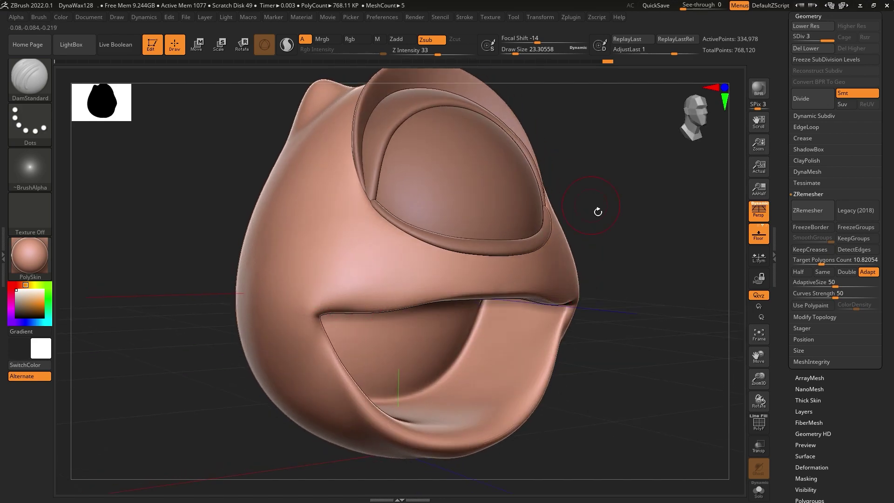
With a smaller brush, try a groove above the mouth corner, then undo it.
left_click(35, 74)
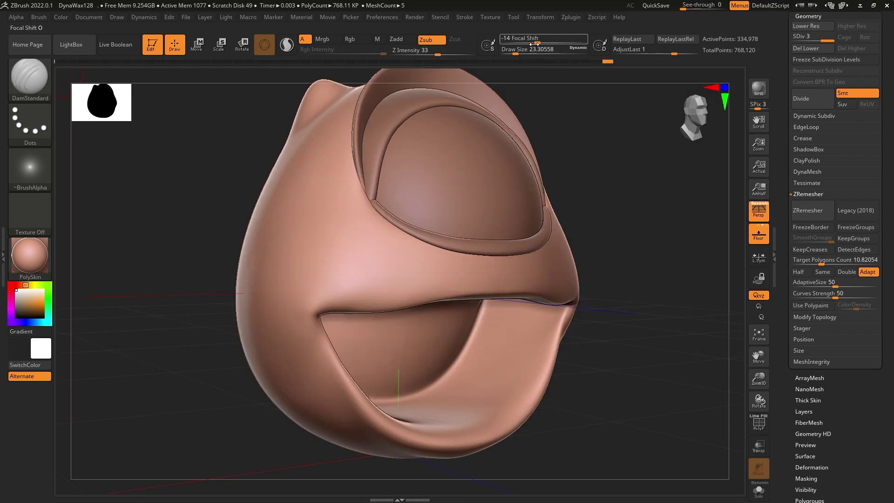
right_click_drag(399, 229, 379, 255, "ctrl")
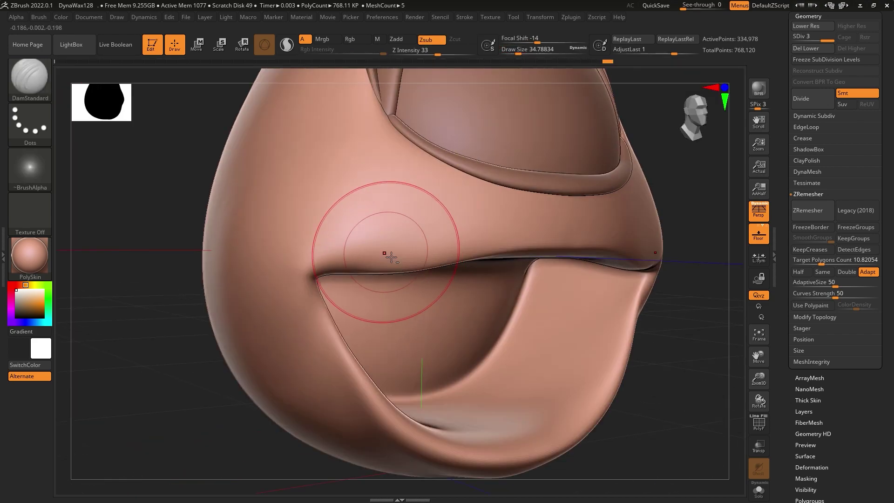
left_click_drag(510, 44, 508, 49)
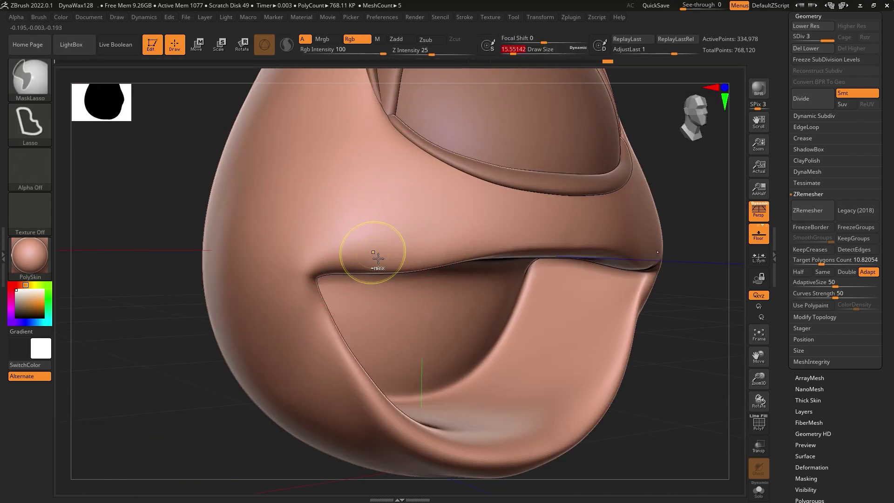
right_click_drag(369, 256, 372, 242, "ctrl")
left_click_drag(305, 275, 333, 219)
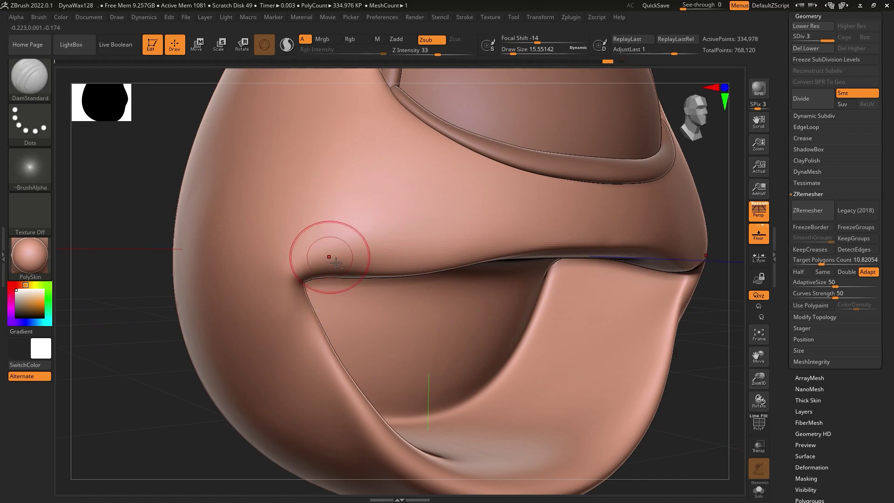
key("ctrl+z")
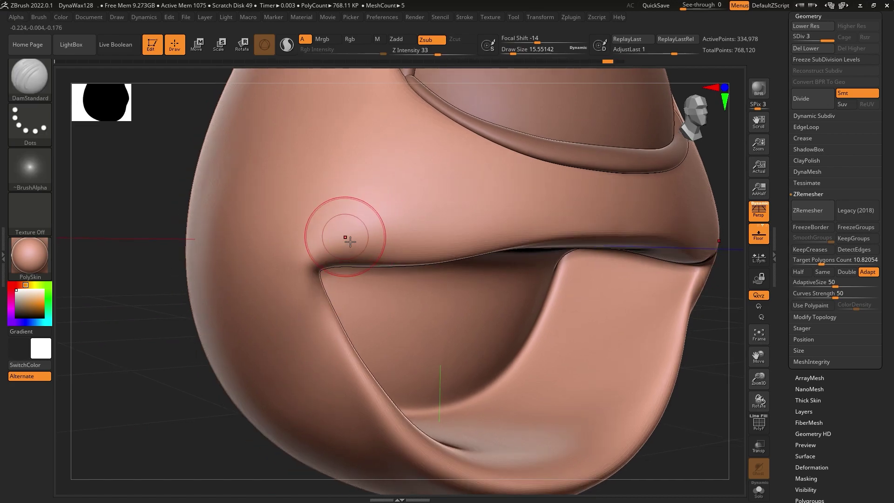
key("ctrl+shift+z")
key("ctrl+z")
Smooth the crease beside the mouth corner until it blends into the cheek.
left_click_drag(298, 339, 329, 236, "shift")
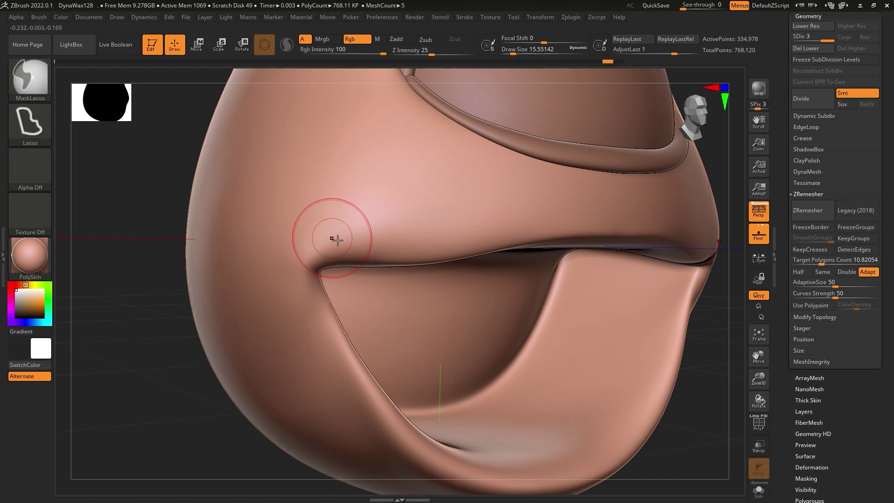
left_click_drag(320, 309, 339, 230, "shift")
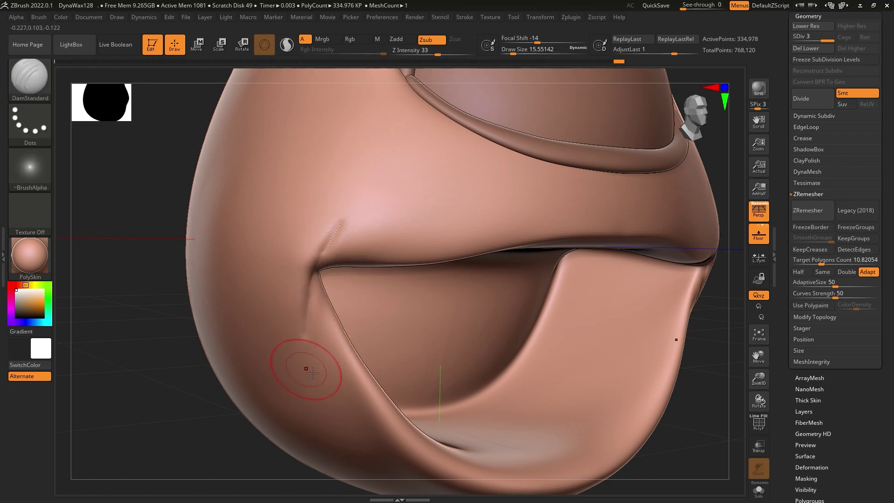
left_click_drag(319, 309, 353, 223, "shift")
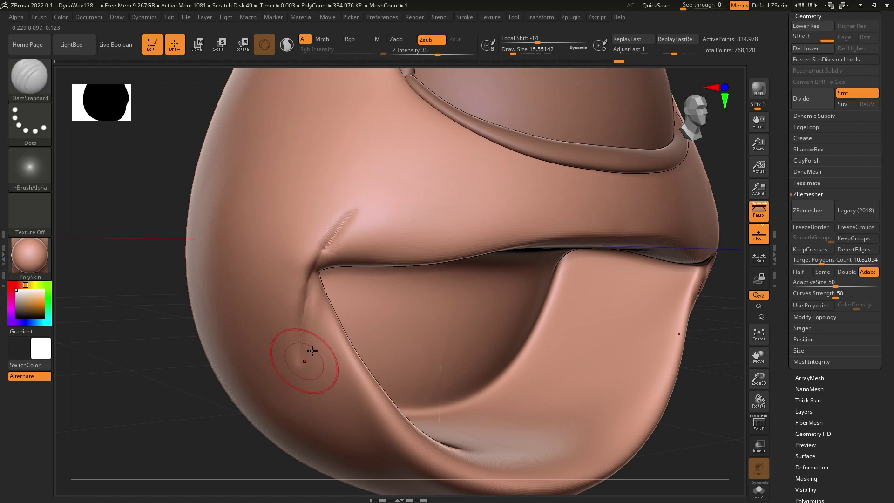
left_click_drag(325, 290, 310, 321, "shift")
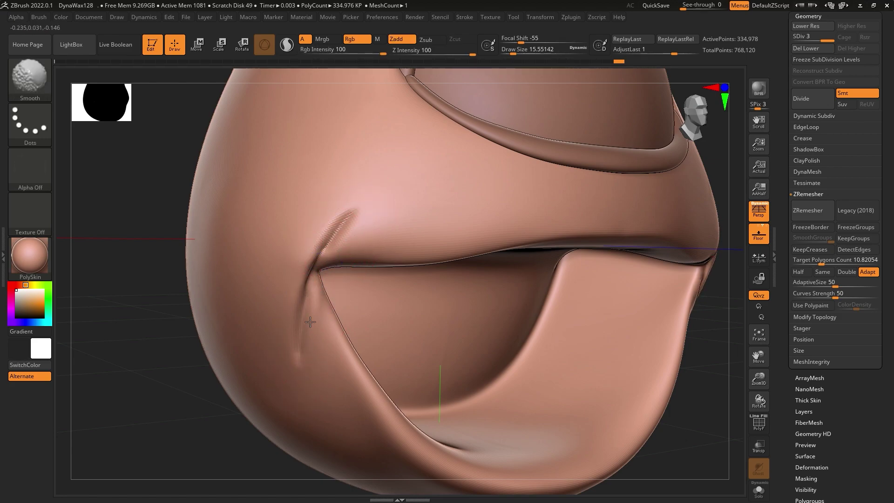
left_click_drag(357, 210, 342, 258, "shift")
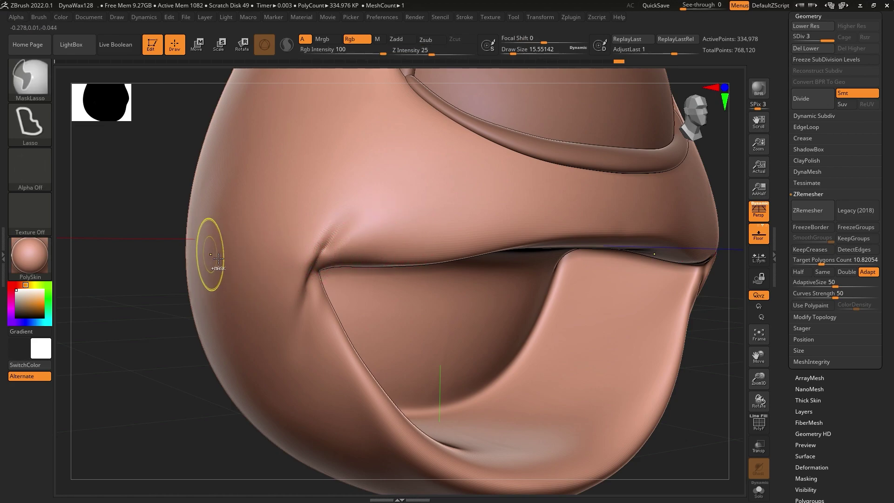
Lasso-mask the cheek and mouth-corner wedges, inverting so only the upper cheek stays unmasked.
left_click_drag(148, 284, 353, 211, "ctrl")
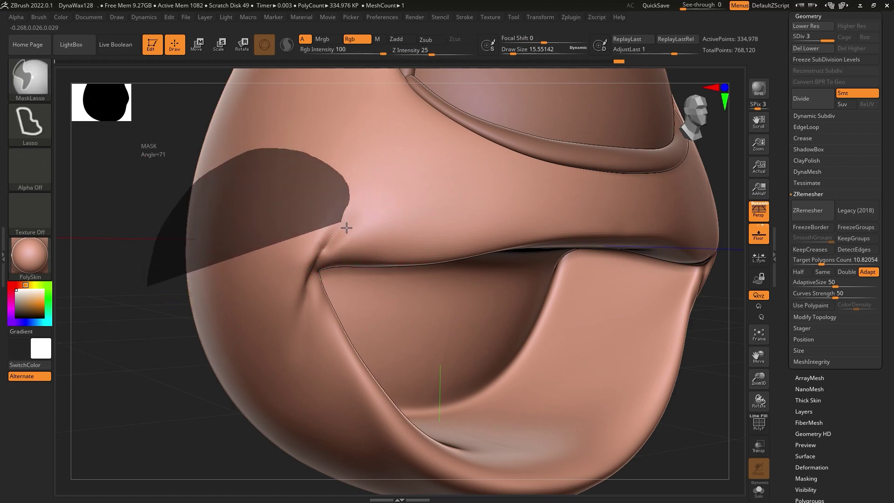
left_click_drag(326, 270, 285, 352, "ctrl")
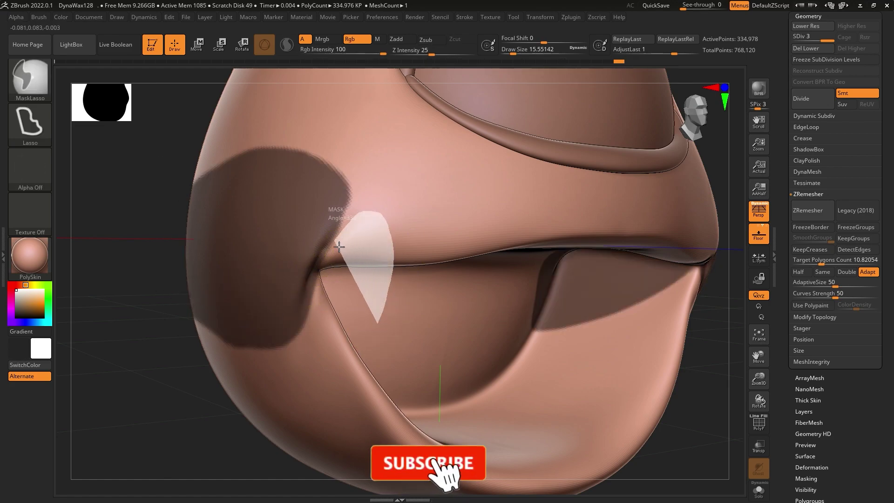
left_click_drag(384, 217, 342, 331, "ctrl")
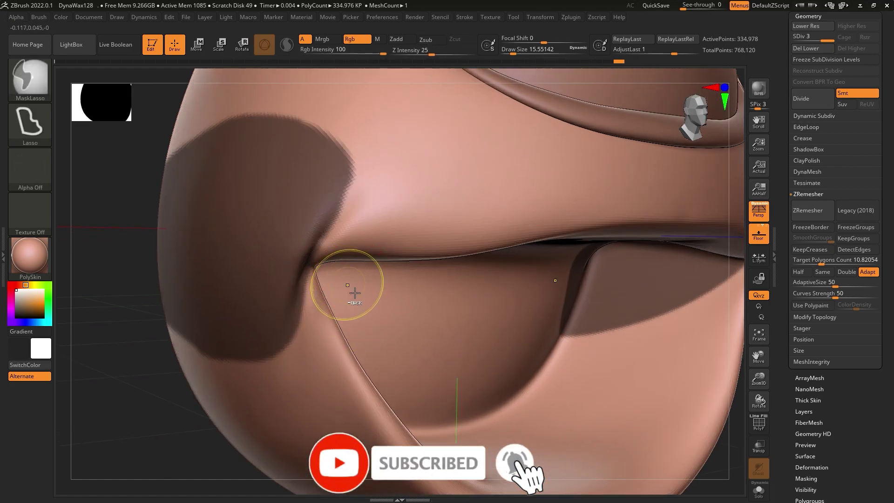
left_click_drag(351, 293, 363, 211, "ctrl")
left_click_drag(305, 303, 307, 298, "ctrl")
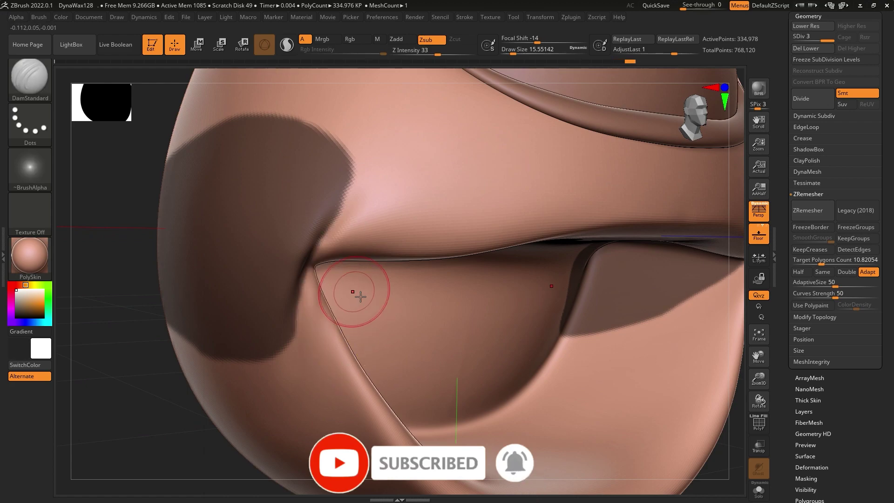
left_click_drag(356, 196, 354, 204, "ctrl")
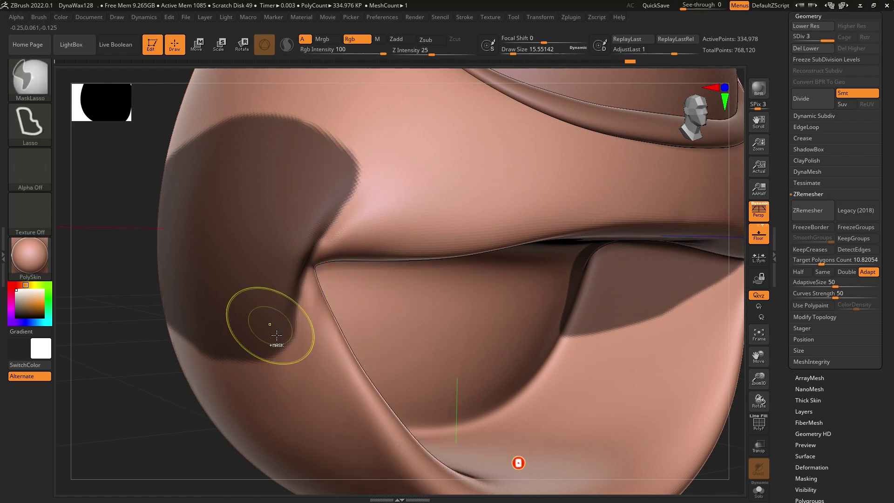
left_click(169, 434, "ctrl")
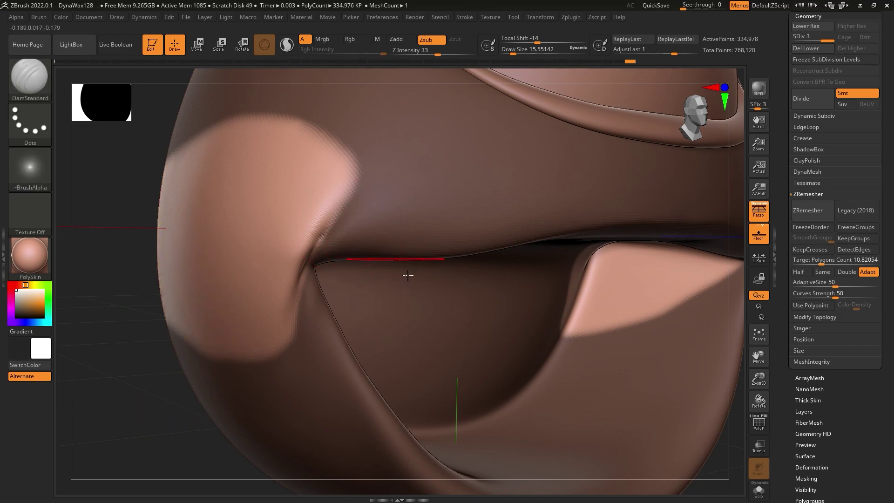
left_click_drag(387, 293, 355, 196, "ctrl")
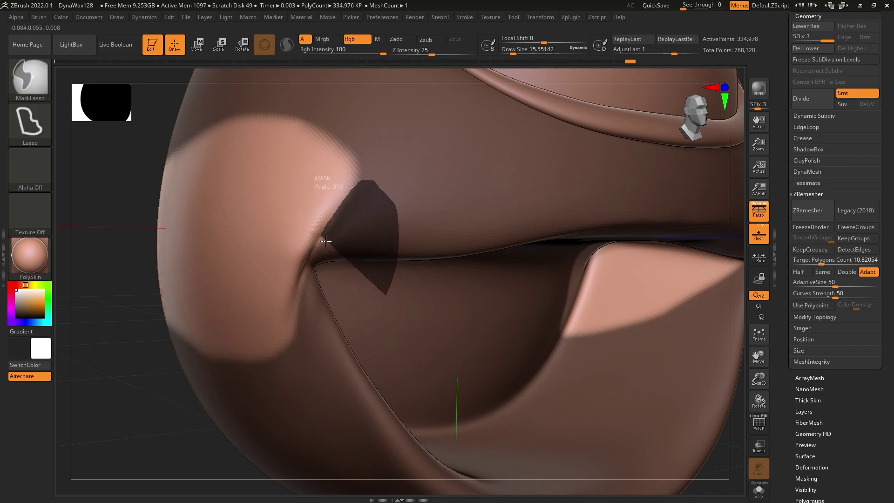
left_click_drag(313, 260, 300, 379, "ctrl")
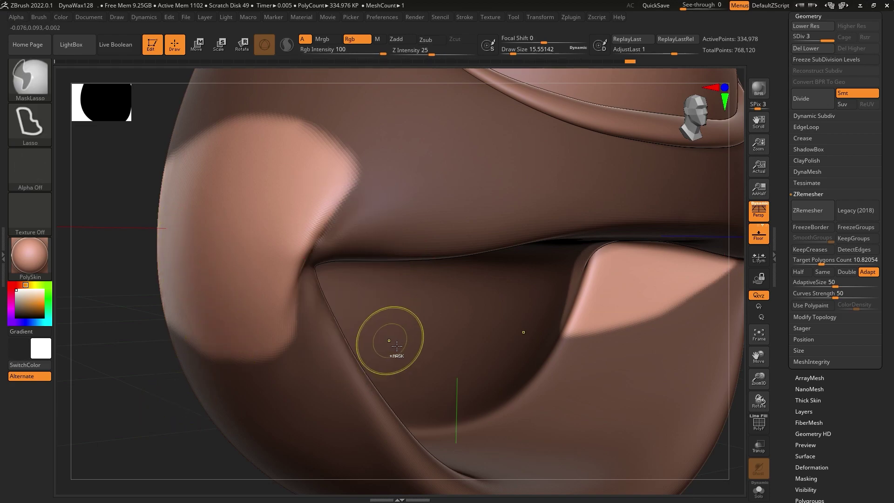
left_click(149, 356, "ctrl")
left_click(115, 250, "ctrl")
Choose SnakeHook at size about 25 and lasso-mask the upper cheek and lower face.
key("b")
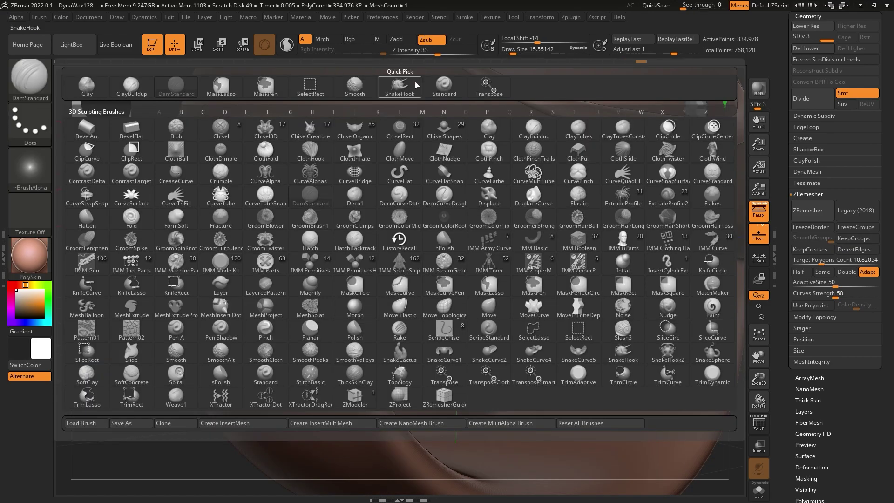
key("s")
key("h")
left_click_drag(522, 56, 515, 57)
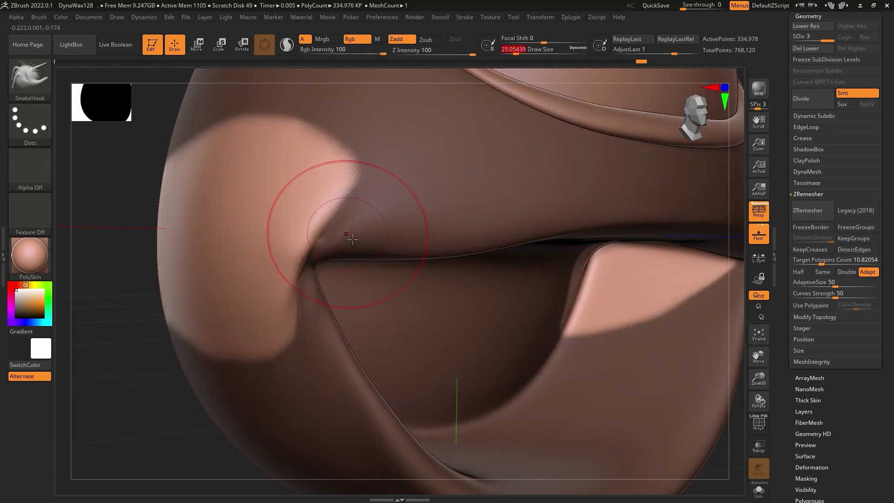
mouse_move(339, 220)
right_mouse_down()
mouse_move(287, 289)
mouse_move(321, 260)
right_mouse_up()
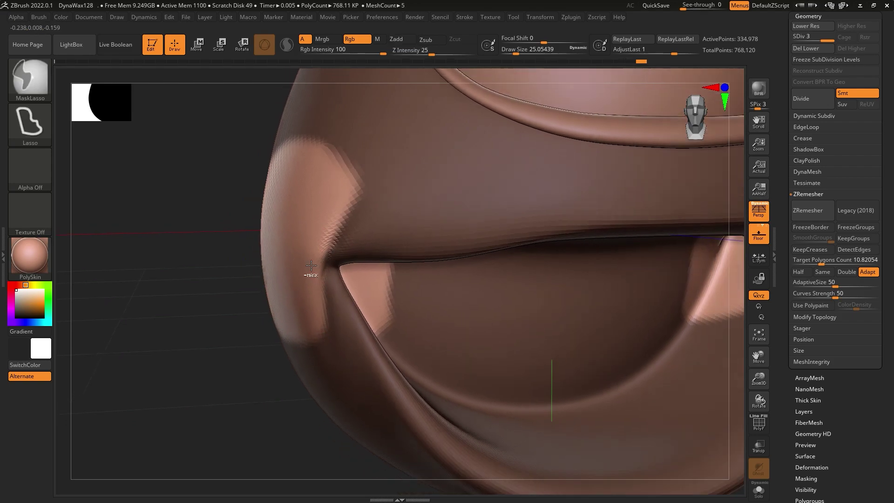
key("ctrl")
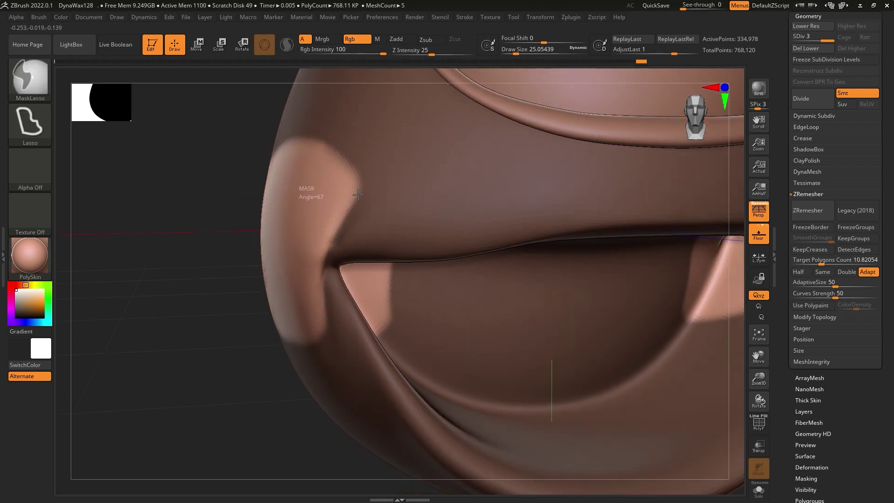
left_click_drag(358, 194, 187, 205, "ctrl")
mouse_move(199, 317)
left_mouse_down("ctrl")
mouse_move(318, 300)
mouse_move(177, 465)
left_mouse_up("ctrl")
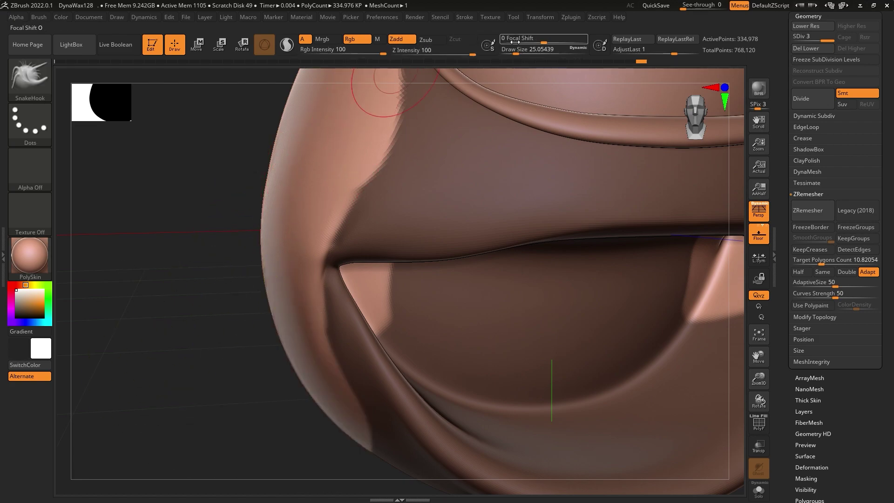
left_click_drag(515, 49, 523, 50)
Pull the cheek pads outward at brush sizes 20 to 51, then smooth and view from the front.
mouse_move(251, 200)
left_mouse_down()
mouse_move(316, 268)
mouse_move(330, 259)
mouse_move(335, 221)
left_mouse_up()
left_click_drag(519, 51, 514, 51)
left_click_drag(466, 186, 417, 198)
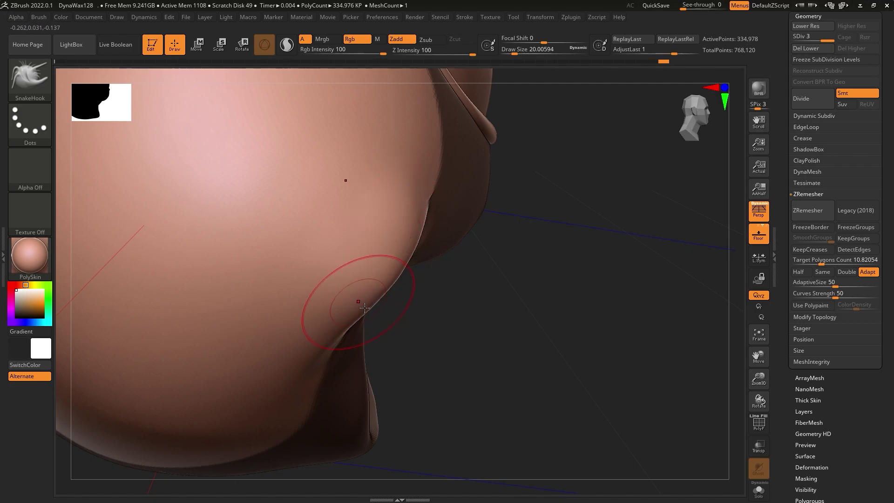
mouse_move(384, 285)
left_mouse_down()
mouse_move(387, 239)
mouse_move(411, 206)
left_mouse_up()
right_click_drag(509, 82, 463, 194)
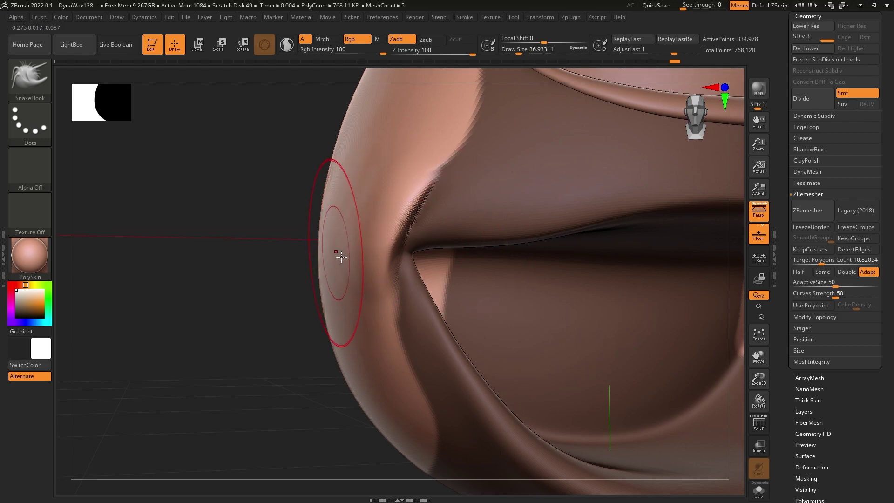
left_click_drag(529, 52, 534, 53)
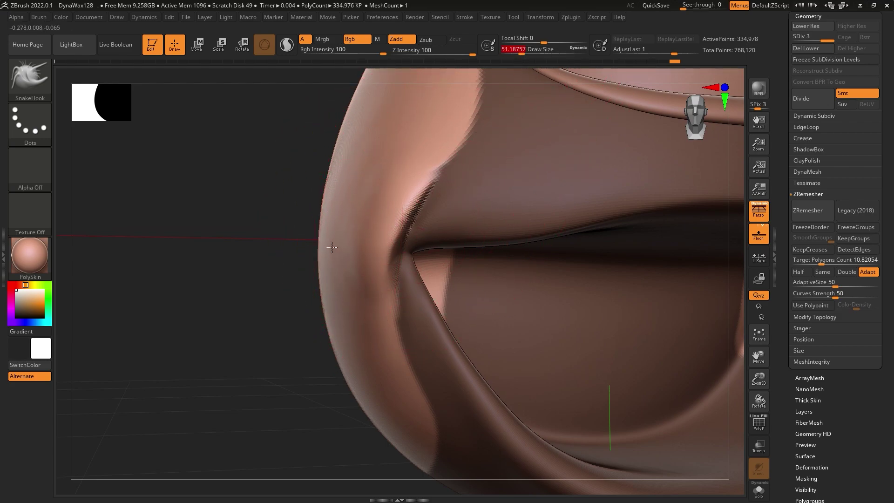
mouse_move(360, 299)
right_mouse_down()
mouse_move(370, 233)
mouse_move(419, 279)
mouse_move(642, 318)
mouse_move(478, 229)
mouse_move(605, 207)
right_mouse_up()
key("shift")
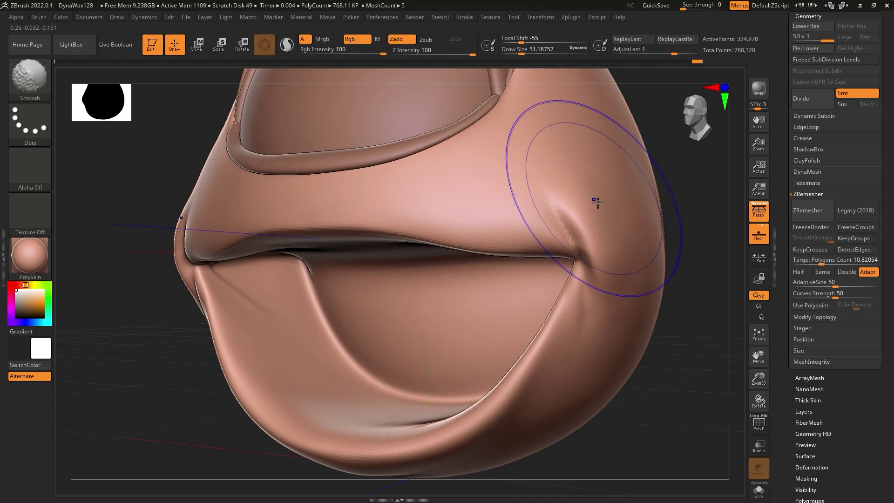
right_click_drag(618, 259, 578, 264, "shift")
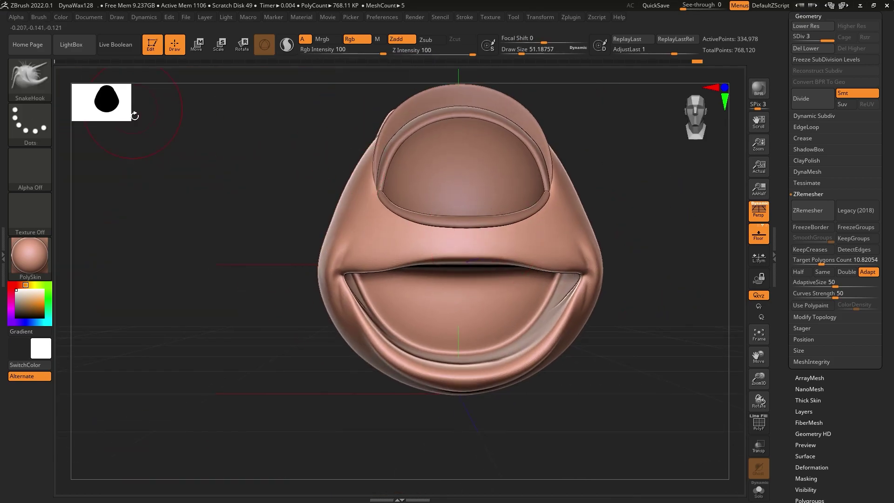
Switch to DamStandard at draw size about 11.7 and carve a fine crease at the mouth corner.
left_click(43, 81)
left_click(177, 86)
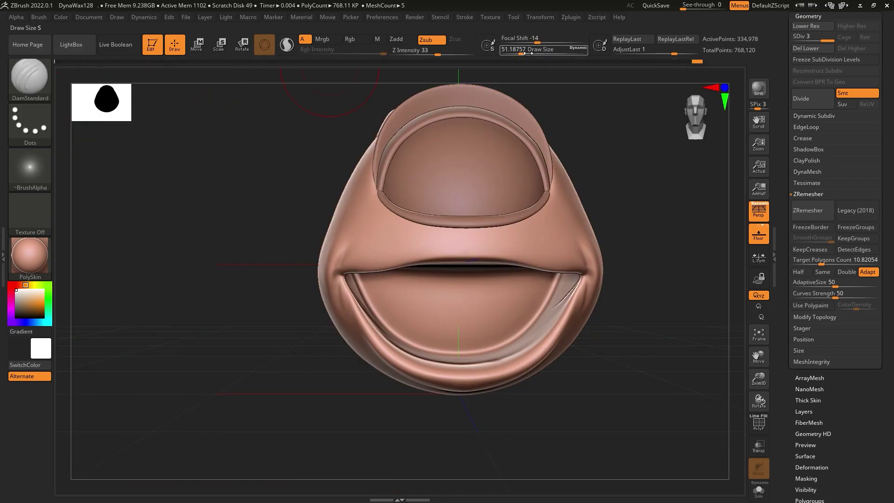
scroll(369, 259, "up", 3)
left_click_drag(526, 54, 518, 53)
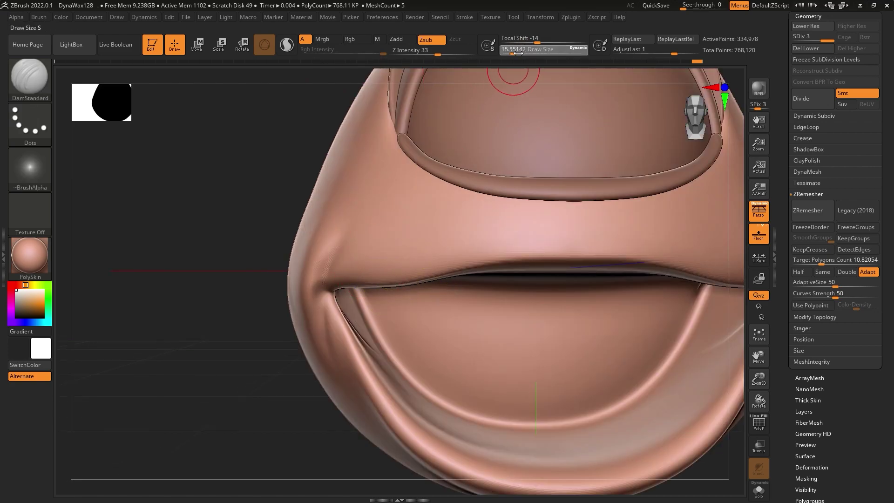
left_click_drag(395, 260, 340, 273)
key("ctrl")
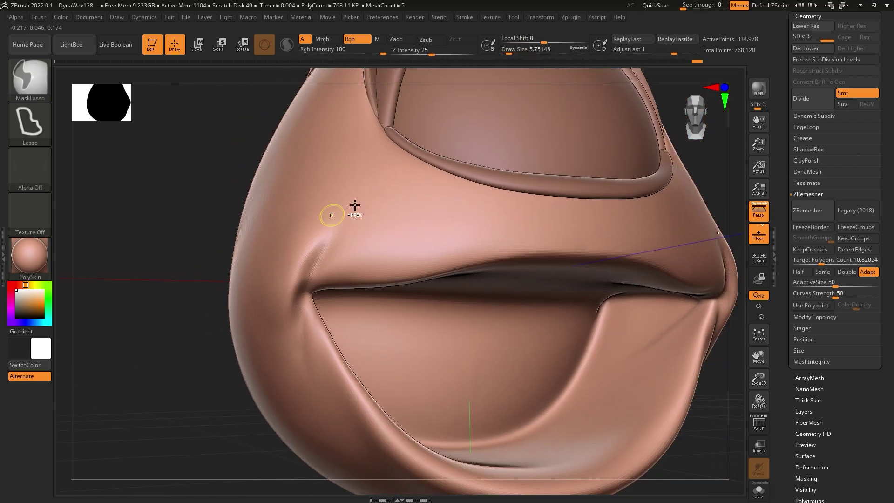
left_click_drag(518, 53, 511, 54)
right_click_drag(355, 265, 346, 231)
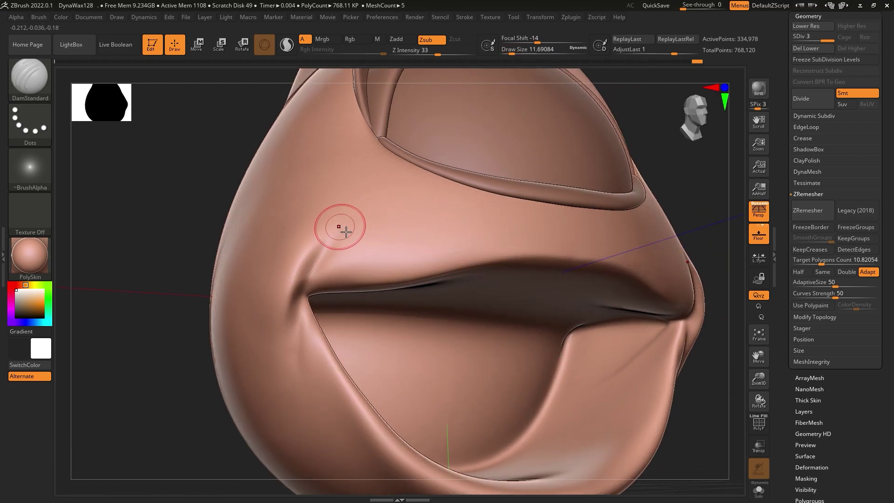
left_click_drag(346, 231, 309, 298)
mouse_move(339, 236)
left_mouse_down()
mouse_move(309, 295)
mouse_move(324, 255)
mouse_move(326, 266)
left_mouse_up()
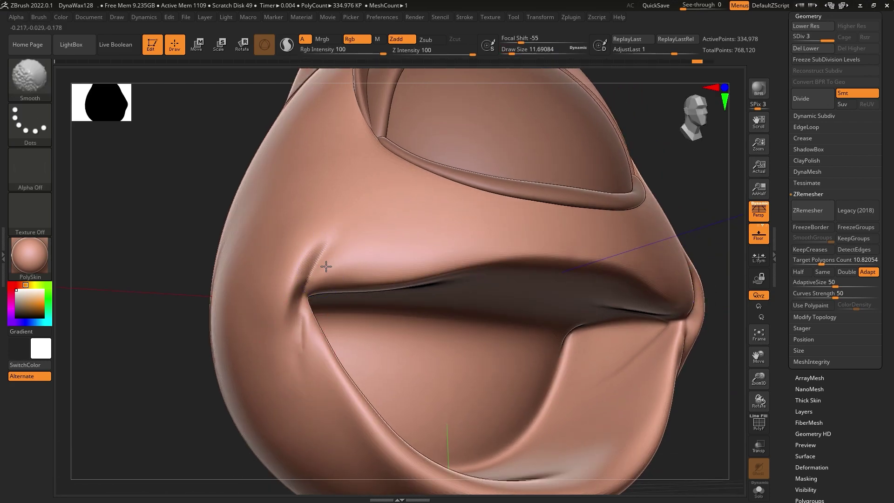
mouse_move(308, 325)
right_mouse_down()
mouse_move(329, 289)
mouse_move(256, 219)
right_mouse_up()
left_click(43, 87)
With ClayBuildup at about size 14, rework the mouth-corner fold and smooth it.
left_click(149, 79)
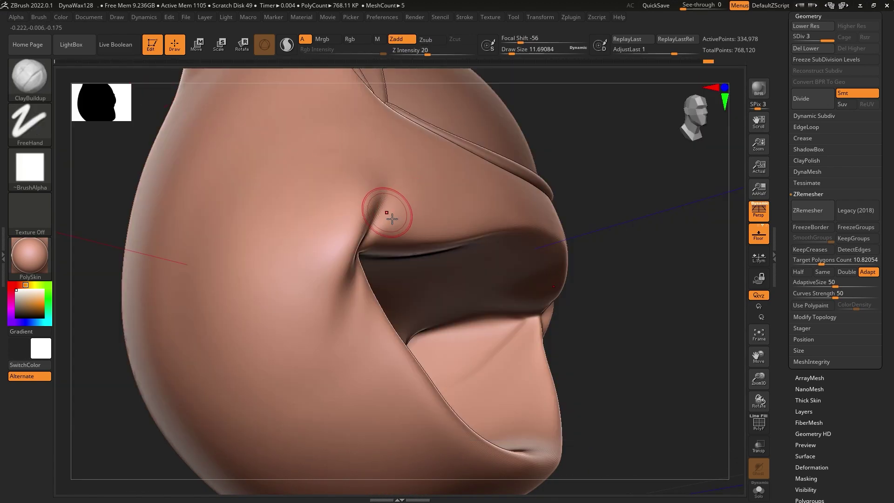
right_click_drag(386, 206, 370, 194)
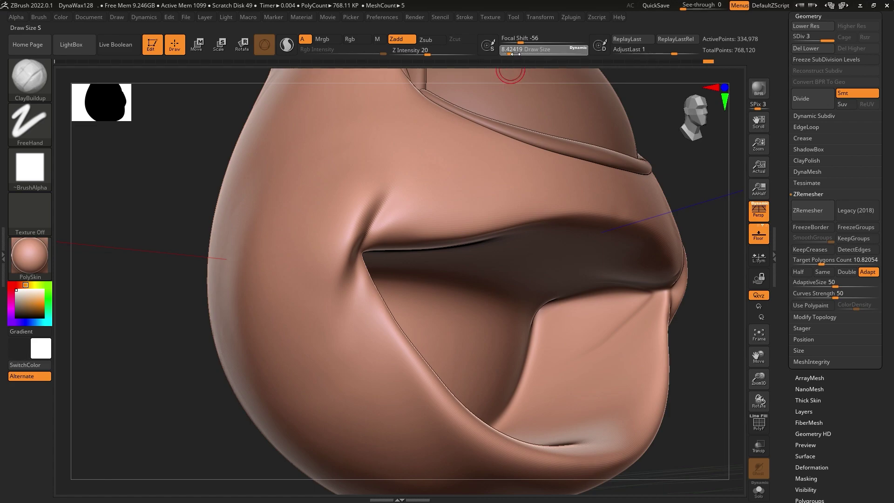
left_click_drag(511, 51, 521, 50)
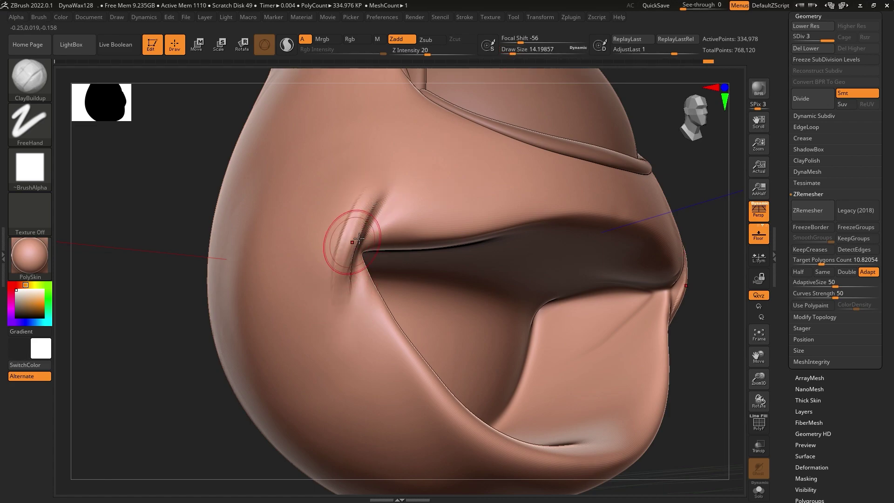
mouse_move(380, 203)
left_mouse_down()
mouse_move(352, 301)
mouse_move(356, 246)
left_mouse_up()
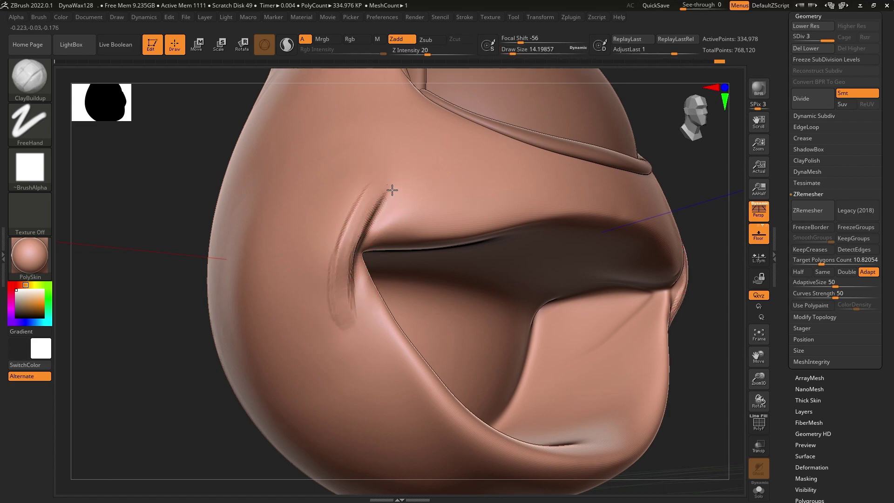
left_click_drag(340, 200, 355, 320)
mouse_move(355, 320)
right_mouse_down()
mouse_move(390, 297)
mouse_move(369, 239)
right_mouse_up()
left_click_drag(365, 229, 337, 258)
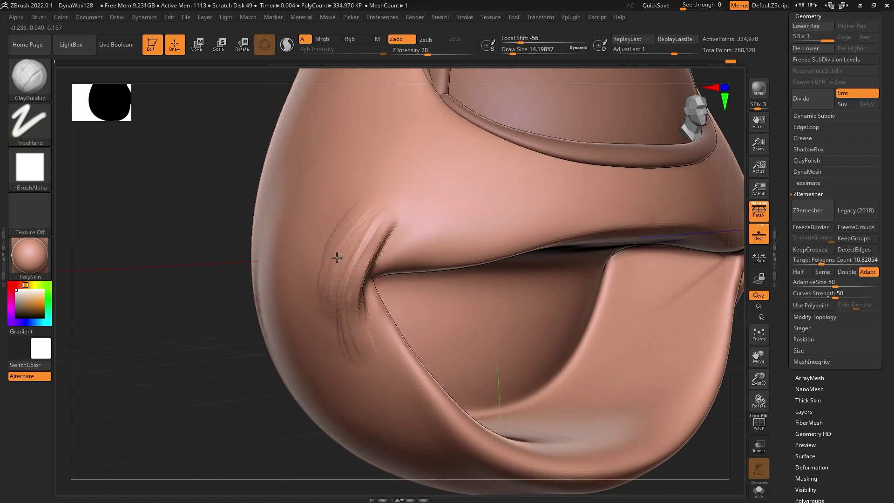
mouse_move(337, 356)
left_mouse_down()
mouse_move(349, 249)
mouse_move(342, 343)
left_mouse_up()
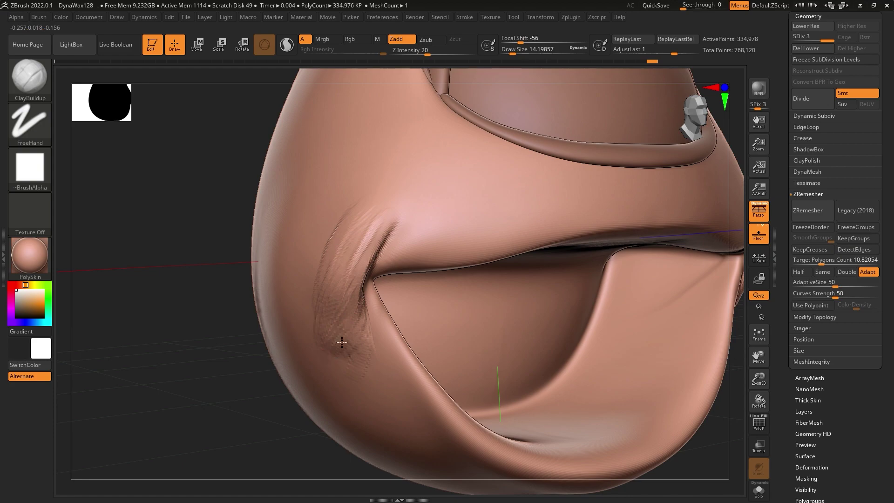
left_click_drag(375, 219, 361, 259, "shift")
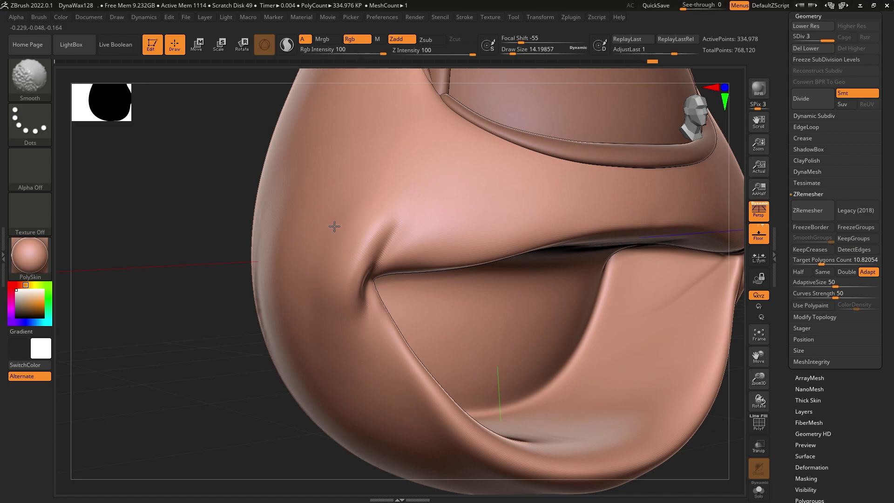
Frame the model, reselect the DynaWax128 head subtool, and view it from the front.
key("f")
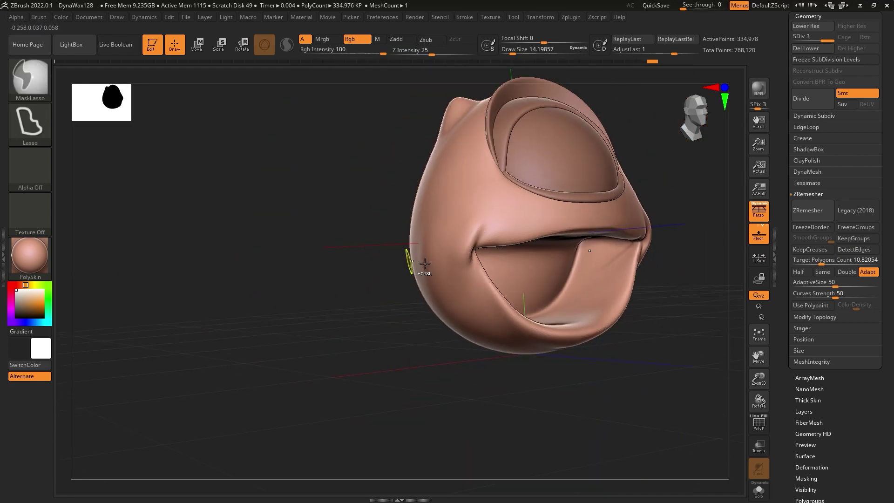
left_click_drag(410, 261, 563, 225, "shift")
right_click_drag(553, 245, 610, 263)
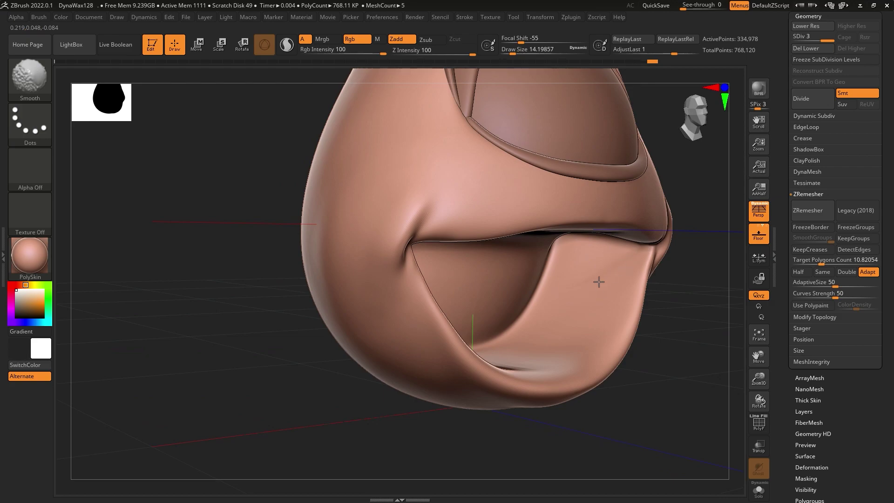
mouse_move(573, 293)
right_mouse_down("shift")
mouse_move(558, 269)
mouse_move(541, 276)
right_mouse_up("shift")
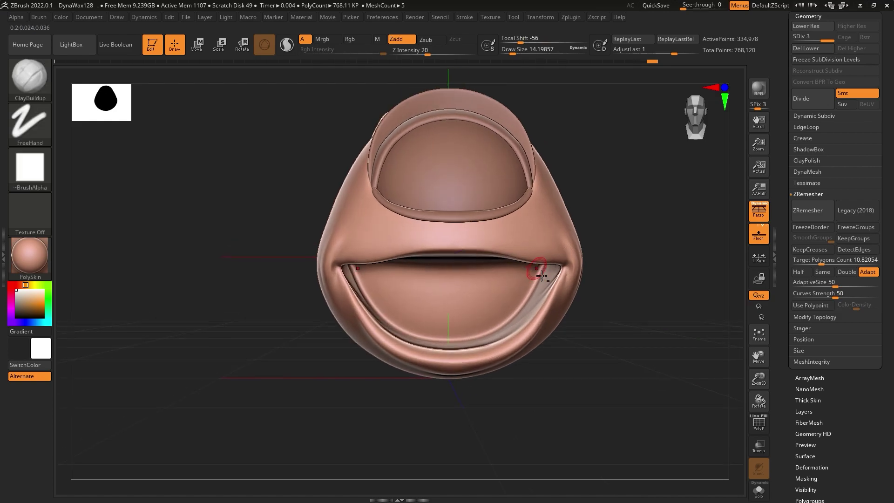
right_click_drag(541, 212, 529, 215)
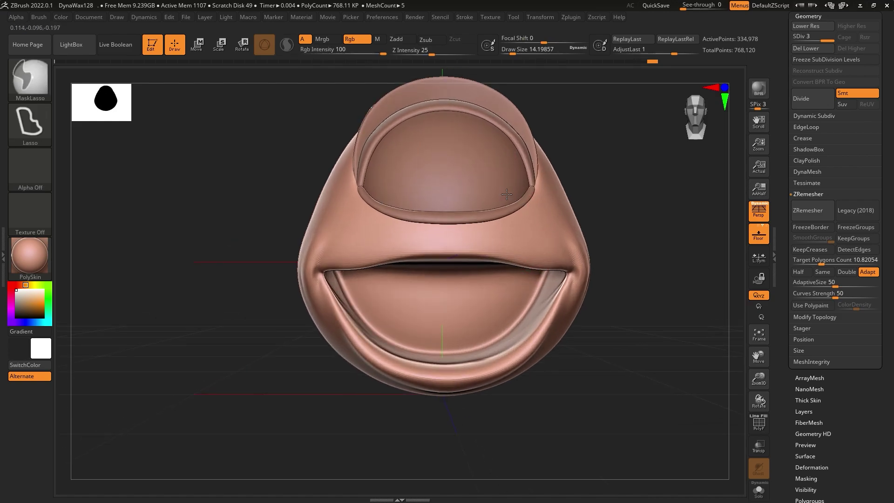
left_click(486, 224, "alt")
left_click(547, 257, "alt")
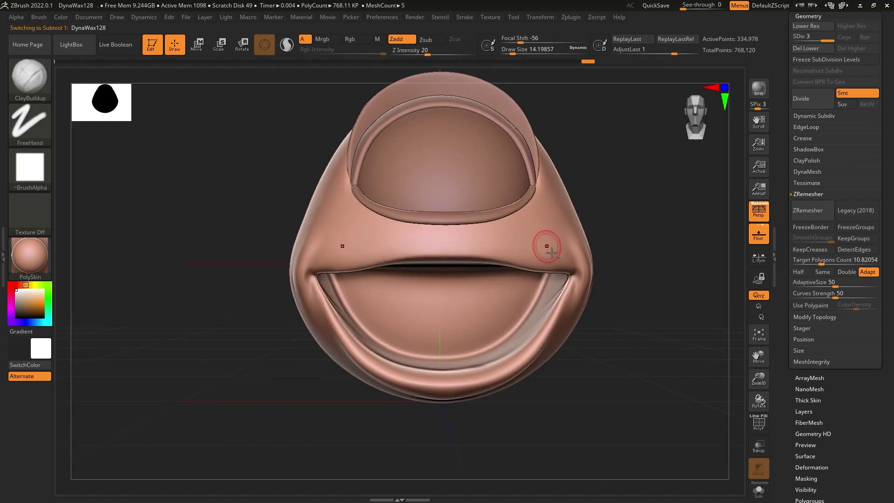
mouse_move(546, 258)
right_mouse_down()
mouse_move(538, 243)
mouse_move(535, 255)
mouse_move(547, 257)
mouse_move(538, 245)
right_mouse_up()
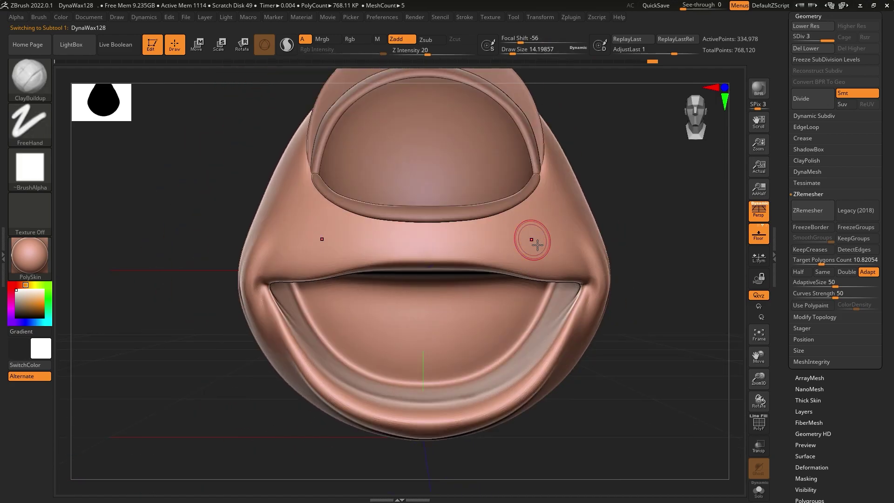
mouse_move(669, 300)
right_mouse_down("ctrl")
mouse_move(628, 299)
mouse_move(729, 294)
right_mouse_up("ctrl")
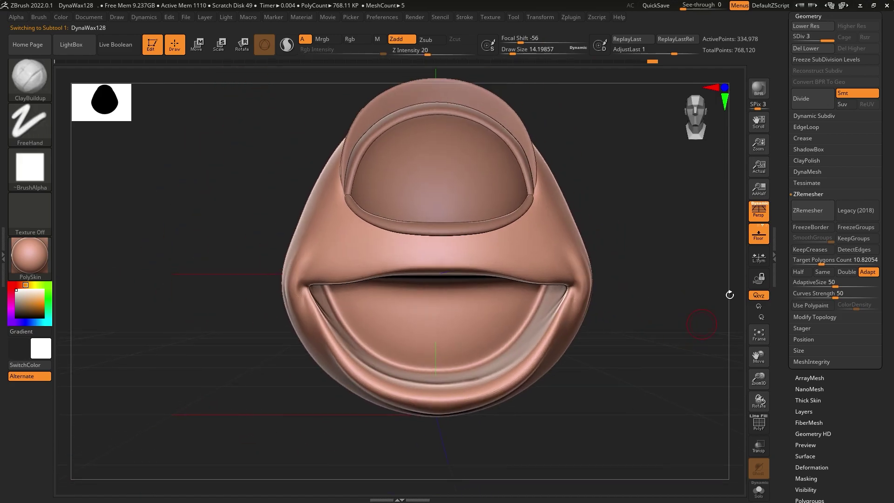
Bring up the Tool palette, enlarge the brush to about 93.7, and turn the head to profile.
scroll(874, 45, "up", 5)
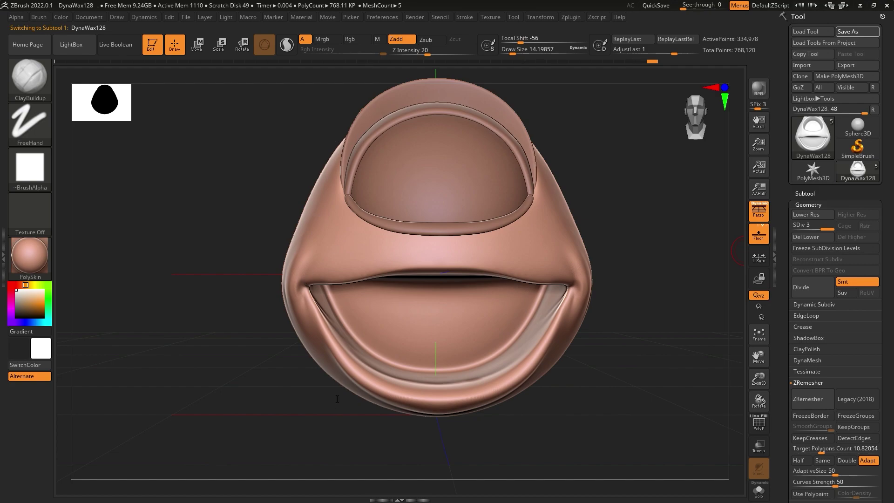
right_click_drag(397, 355, 392, 245)
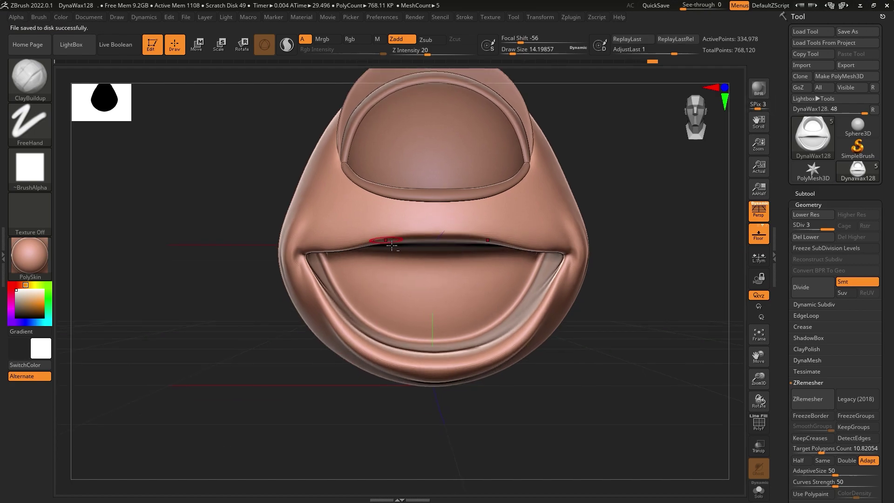
right_click_drag(343, 265, 567, 209)
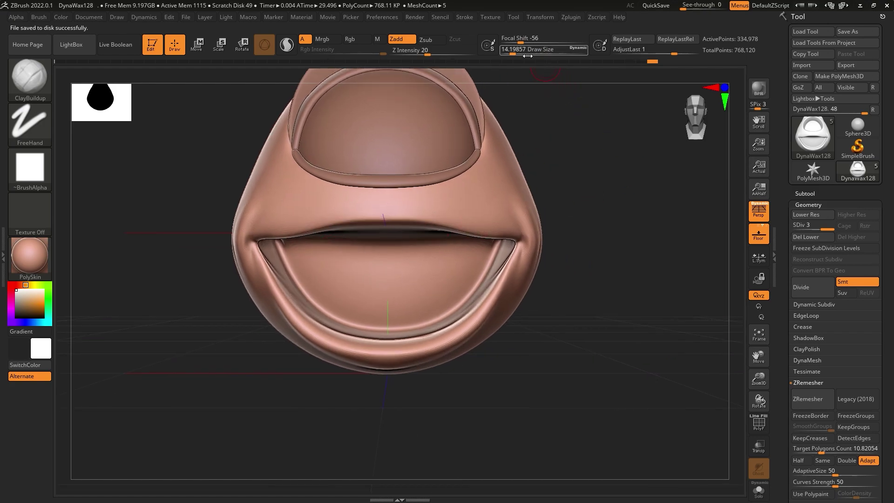
left_click_drag(528, 55, 529, 52)
mouse_move(419, 224)
right_mouse_down()
mouse_move(365, 256)
mouse_move(484, 236)
mouse_move(146, 128)
right_mouse_up()
Select SnakeHook and pull the lower back of the head outward, brush about 123.8.
left_click(29, 77)
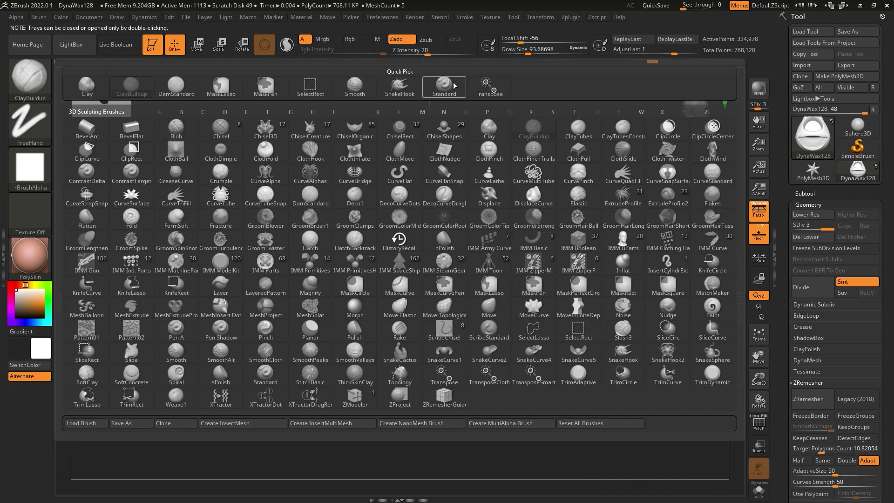
left_click(409, 94)
right_click_drag(466, 107, 361, 302)
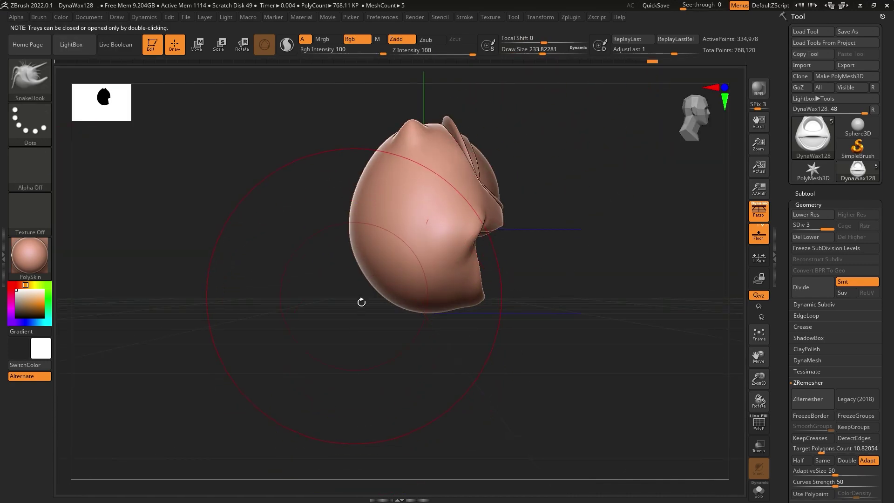
left_click_drag(373, 283, 351, 250)
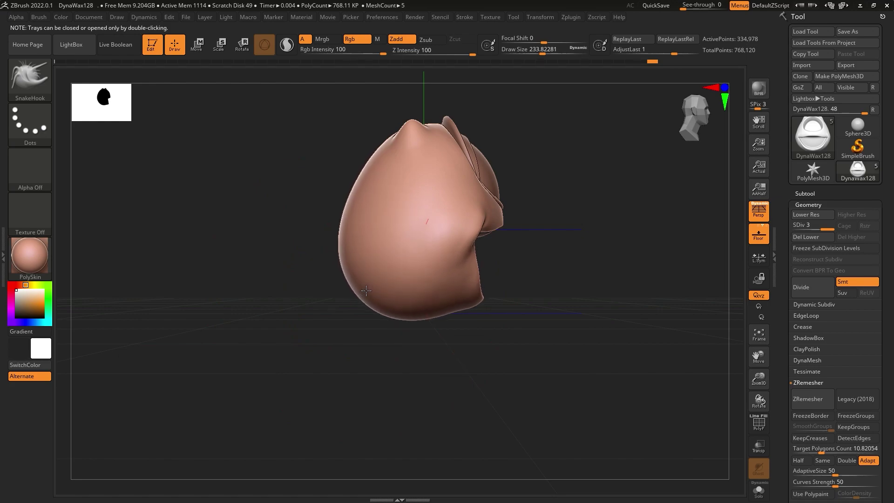
right_click_drag(351, 250, 411, 313)
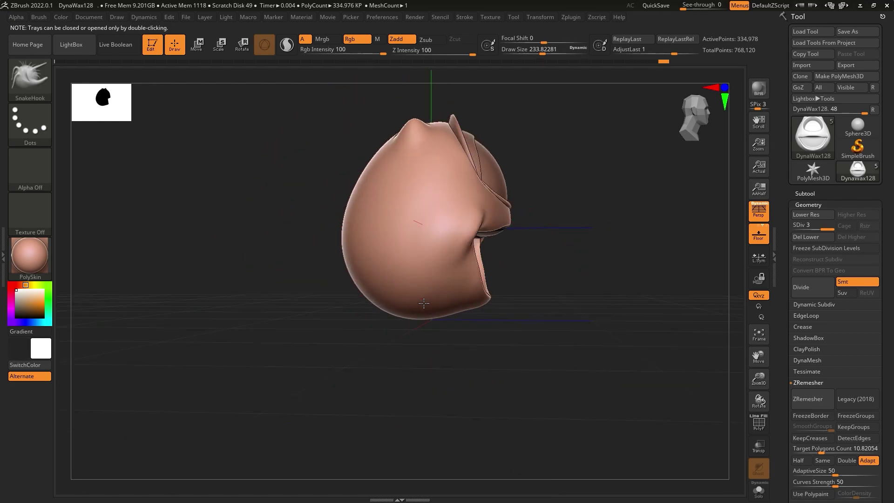
right_click_drag(359, 299, 538, 79)
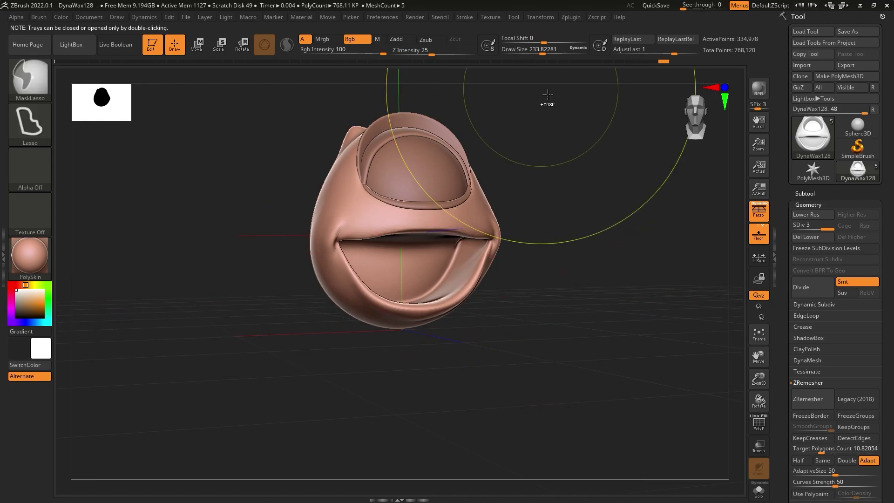
left_click_drag(538, 52, 531, 52)
right_click_drag(326, 219, 406, 250, "alt")
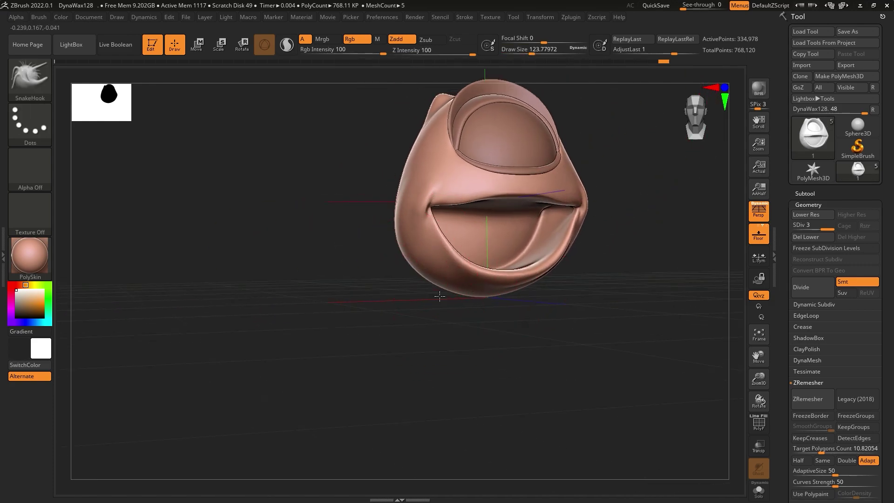
Bulge out the head's left side and smooth its lower back.
right_click_drag(431, 275, 426, 271)
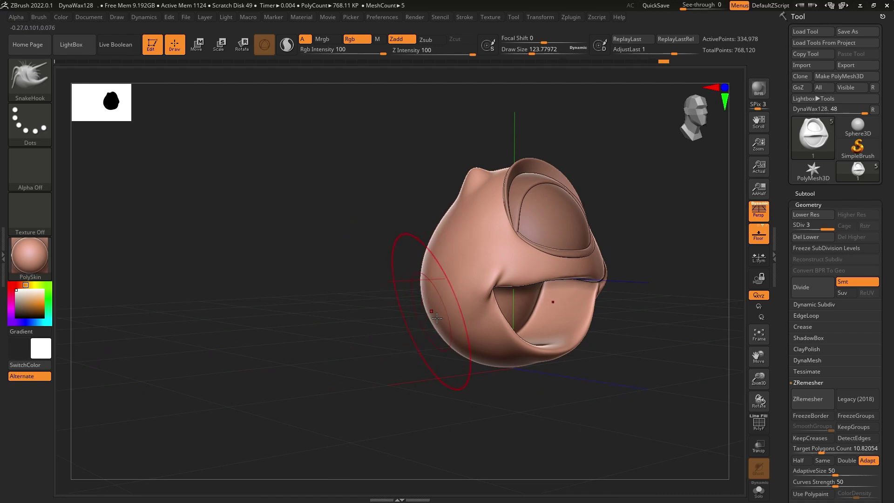
left_click_drag(426, 270, 444, 341)
mouse_move(442, 340)
right_mouse_down()
mouse_move(485, 354)
mouse_move(428, 335)
right_mouse_up()
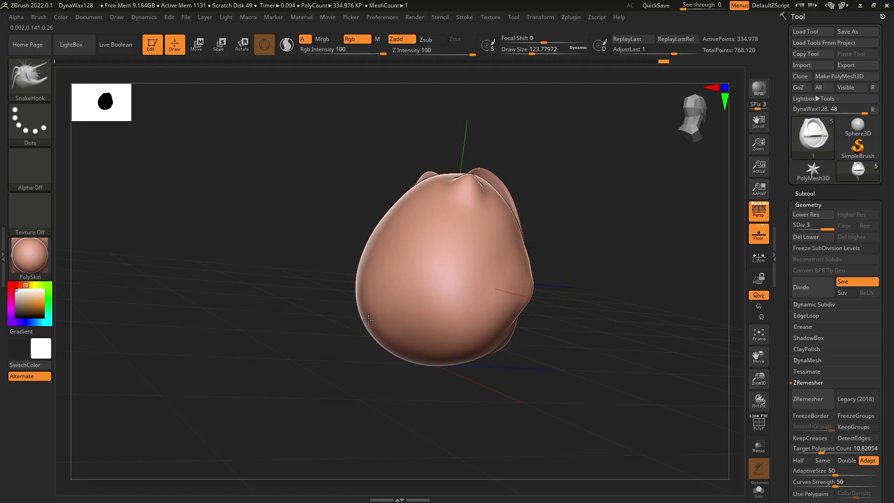
left_click_drag(422, 334, 377, 331, "shift")
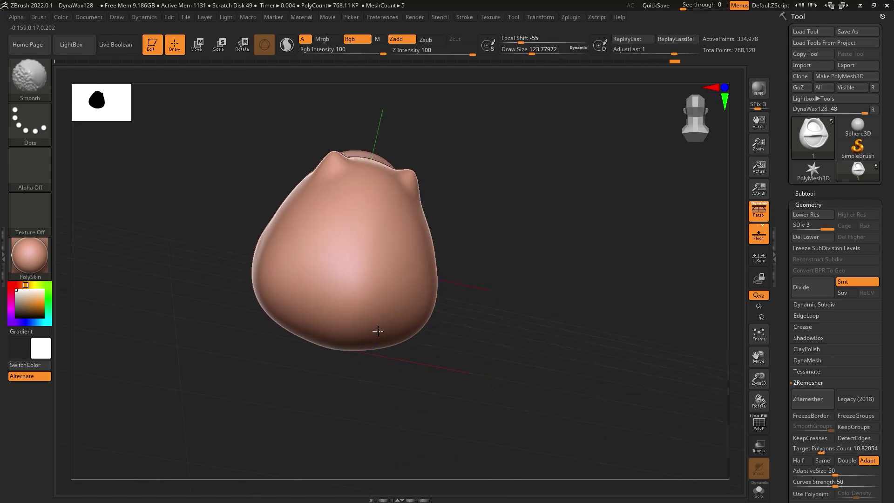
right_click_drag(374, 361, 366, 365)
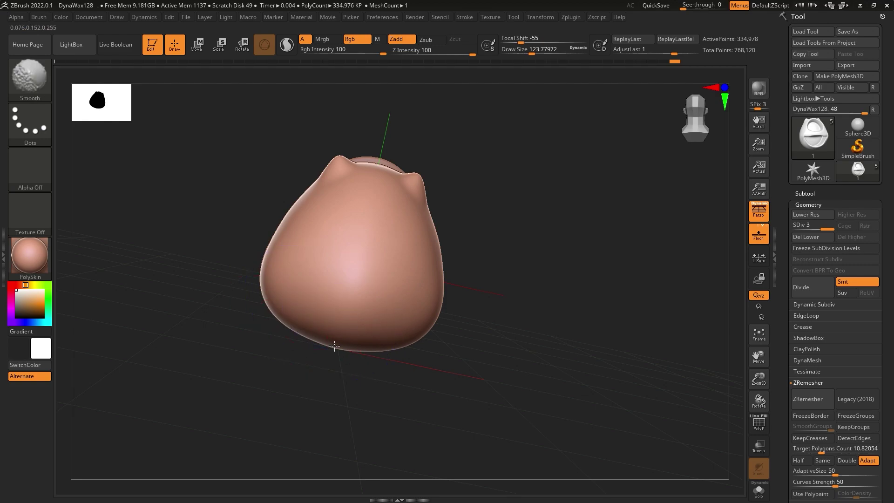
mouse_move(300, 330)
right_mouse_down()
mouse_move(399, 361)
mouse_move(369, 269)
mouse_move(475, 326)
right_mouse_up()
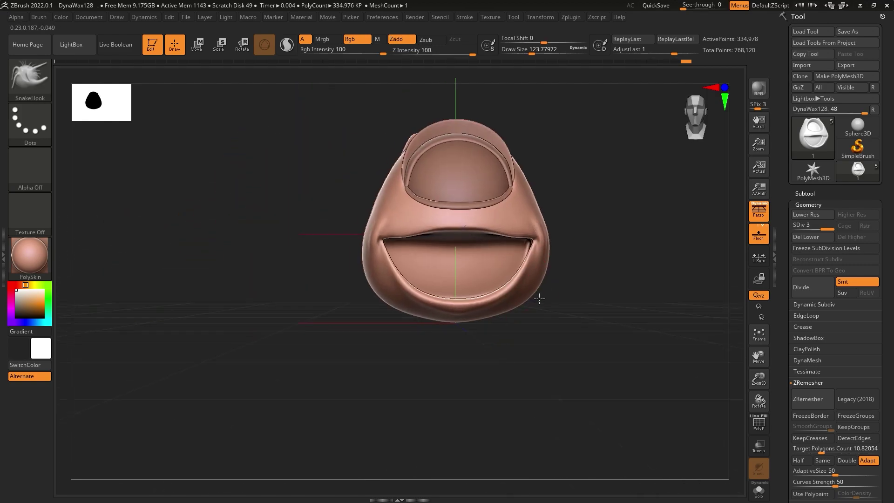
mouse_move(400, 312)
right_mouse_down()
mouse_move(404, 249)
mouse_move(375, 325)
right_mouse_up()
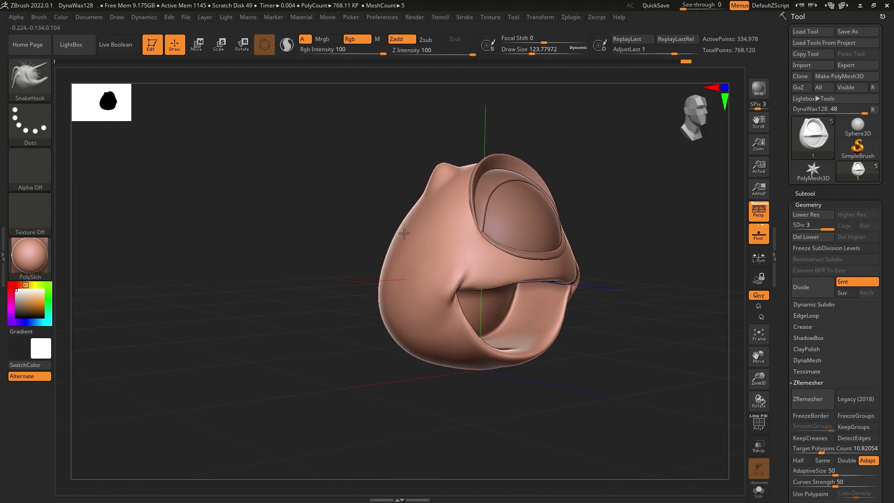
mouse_move(429, 223)
right_mouse_down("ctrl")
mouse_move(451, 315)
mouse_move(479, 329)
mouse_move(535, 335)
mouse_move(546, 314)
mouse_move(574, 315)
mouse_move(534, 321)
right_mouse_up("ctrl")
mouse_move(388, 318)
right_mouse_down("alt")
mouse_move(605, 351)
mouse_move(529, 299)
mouse_move(732, 281)
right_mouse_up("alt")
Append a Cylinder subtool and scale it down to fit the mouth.
left_click(805, 194)
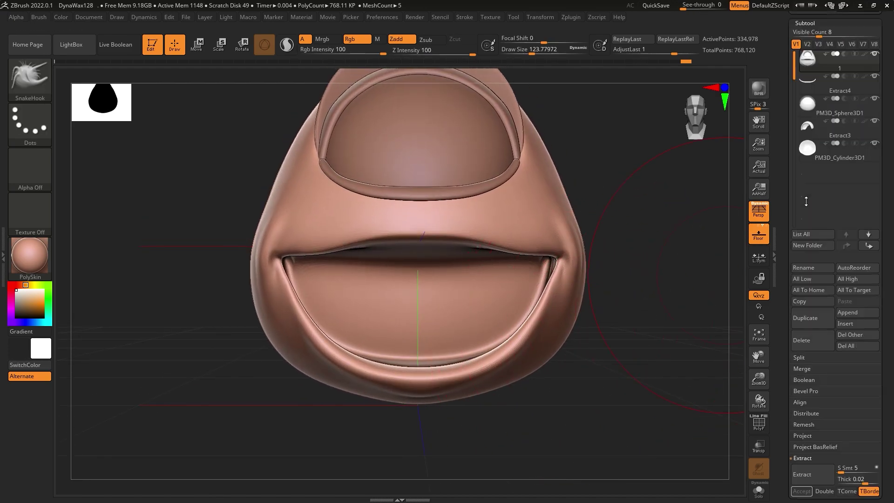
left_click(862, 312)
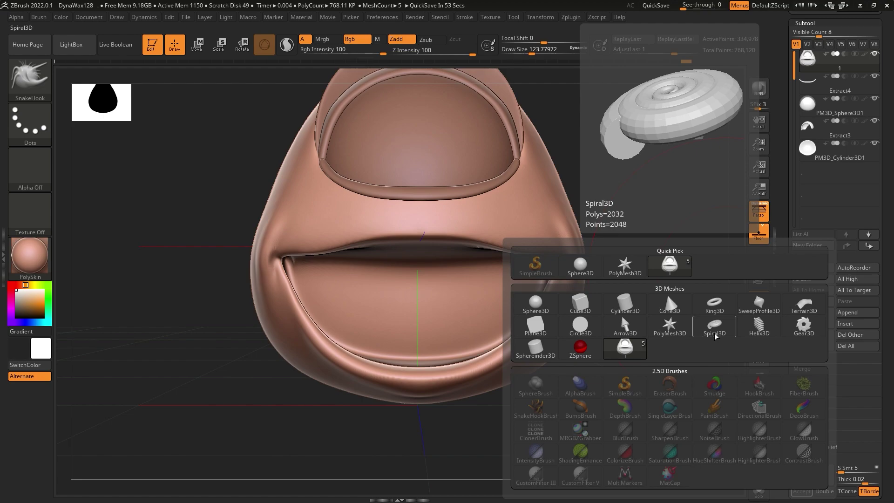
left_click(622, 307)
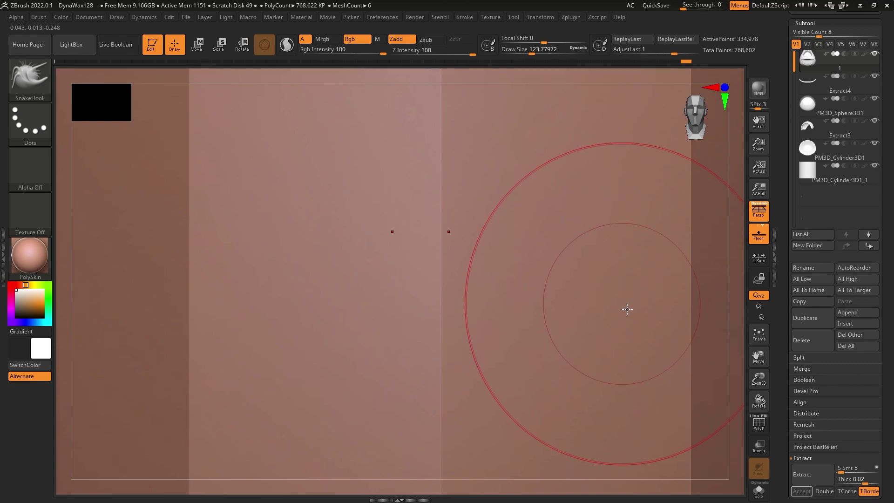
key("f")
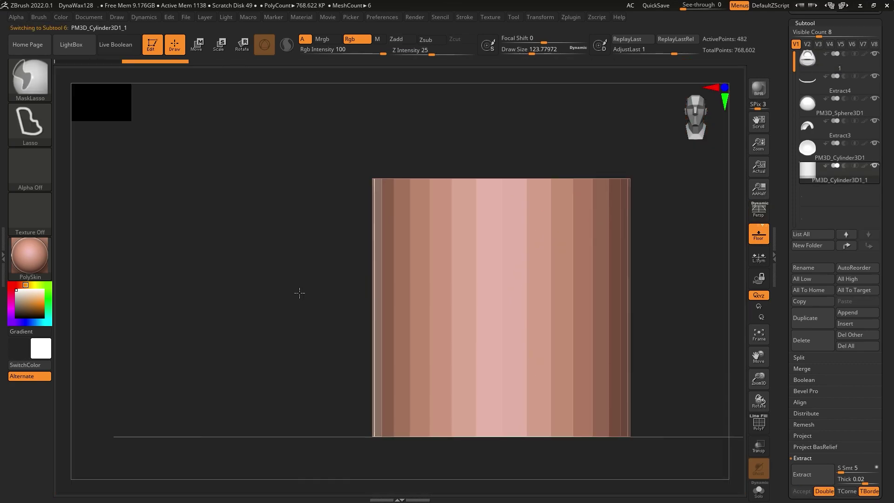
left_click(196, 44)
left_click_drag(500, 307, 351, 281)
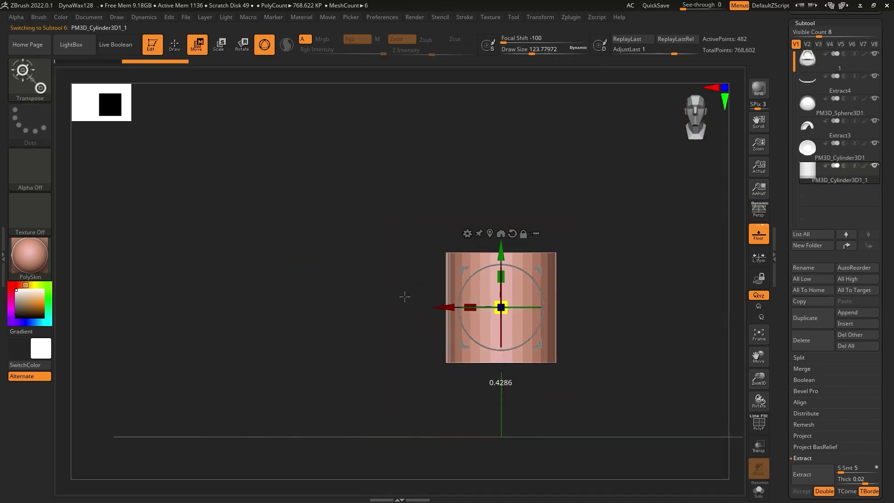
Move the cylinder back into the mouth and stretch it taller vertically.
mouse_move(579, 449)
left_mouse_down("alt")
mouse_move(524, 262)
mouse_move(650, 279)
left_mouse_up("alt")
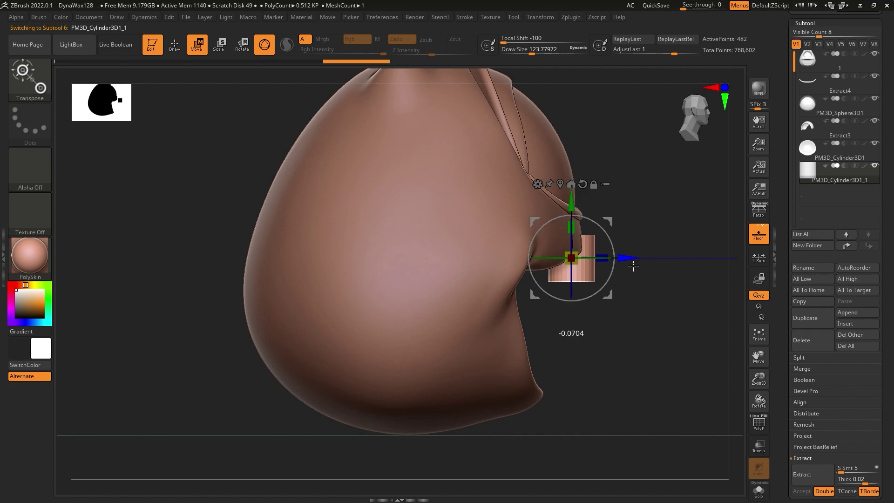
mouse_move(663, 294)
left_mouse_down()
mouse_move(554, 261)
mouse_move(554, 191)
mouse_move(553, 249)
left_mouse_up()
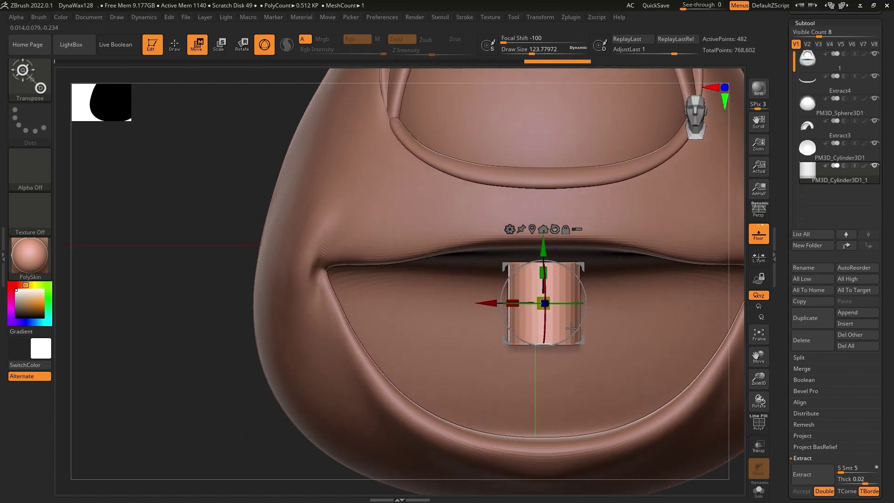
right_click_drag(564, 320, 545, 300)
left_click_drag(530, 247, 529, 237)
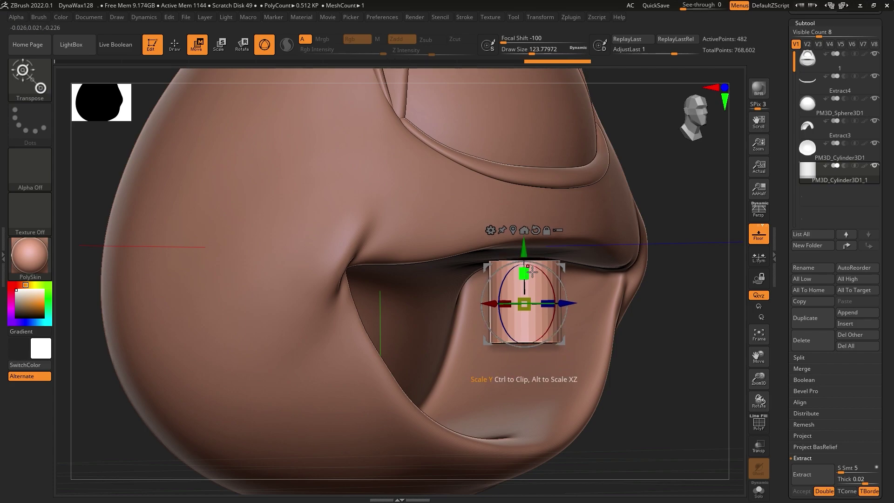
left_click(32, 80)
Round and taper the cylinder's bottom end with a small SnakeHook brush, then smooth it.
key("s")
key("h")
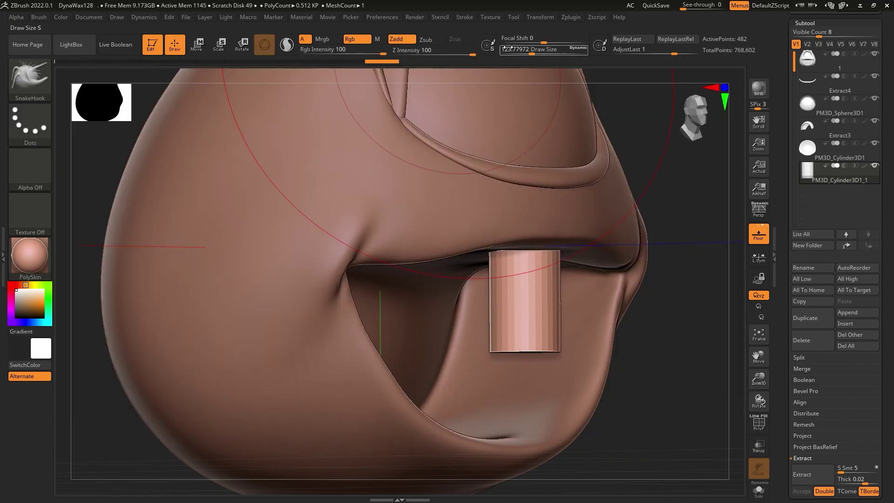
left_click_drag(545, 51, 522, 51)
right_click_drag(518, 321, 488, 368)
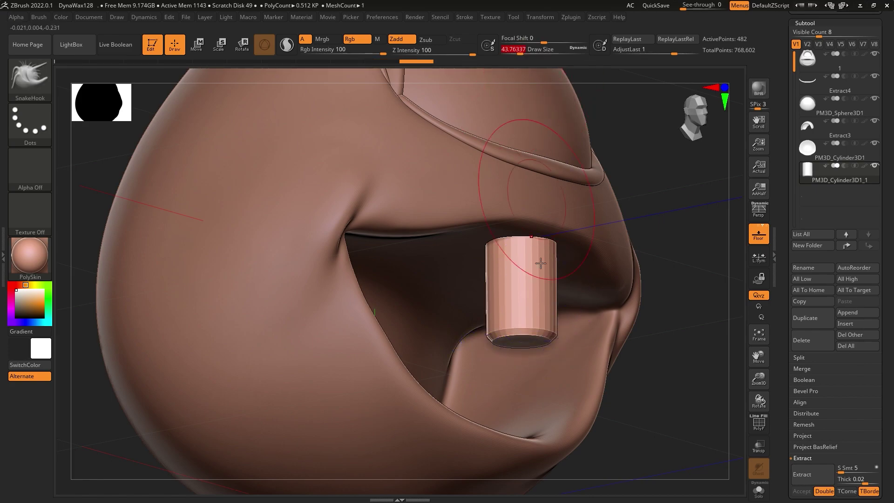
mouse_move(522, 344)
left_mouse_down()
mouse_move(524, 333)
mouse_move(503, 326)
left_mouse_up()
mouse_move(535, 340)
right_mouse_down()
mouse_move(511, 326)
mouse_move(518, 299)
right_mouse_up()
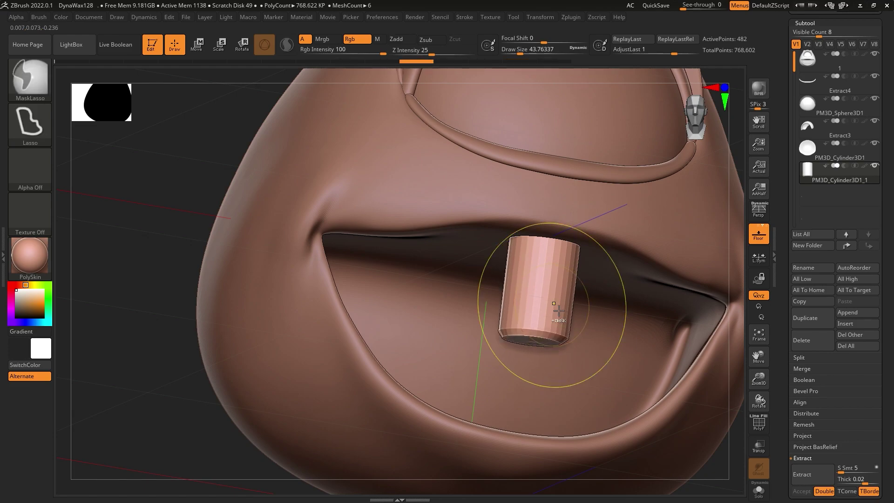
right_click_drag(543, 305, 537, 333)
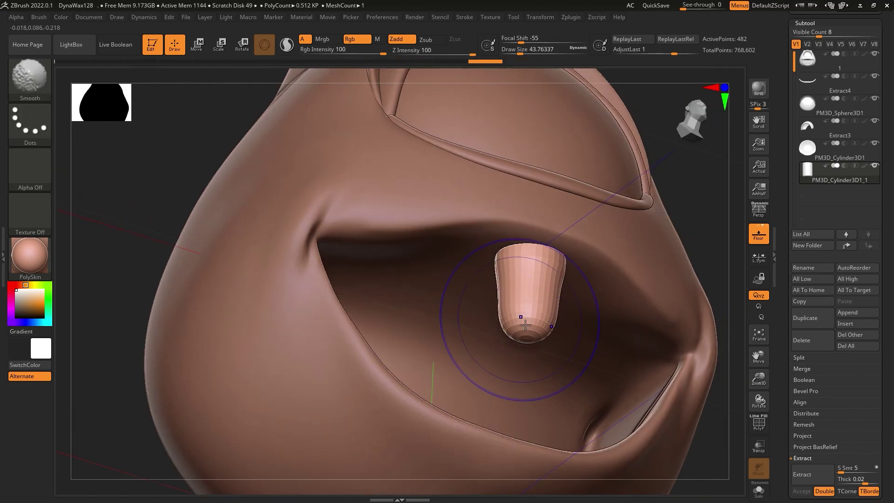
left_click_drag(537, 333, 531, 299)
right_click_drag(518, 311, 549, 329, "shift")
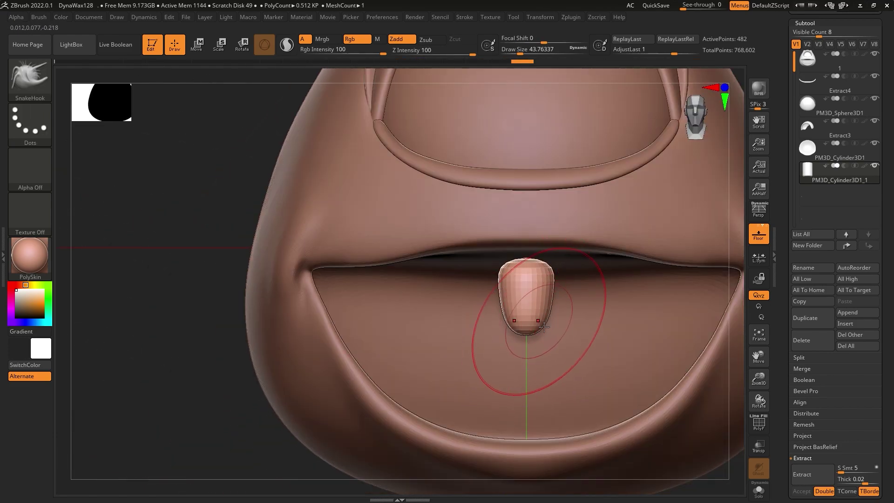
With SnakeHook again, shift the egg-shaped piece slightly down in the mouth.
key("b")
key("s")
key("h")
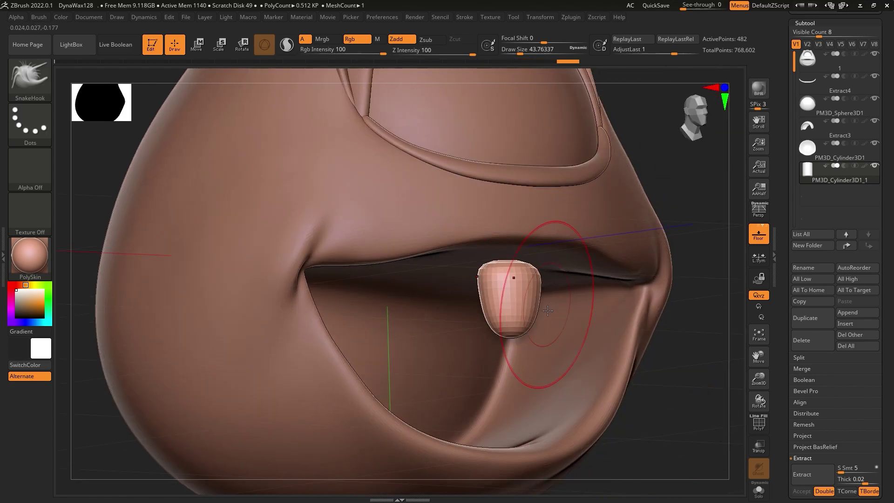
mouse_move(510, 304)
right_mouse_down()
mouse_move(528, 300)
mouse_move(488, 279)
mouse_move(487, 321)
mouse_move(514, 279)
mouse_move(527, 284)
mouse_move(480, 298)
right_mouse_up()
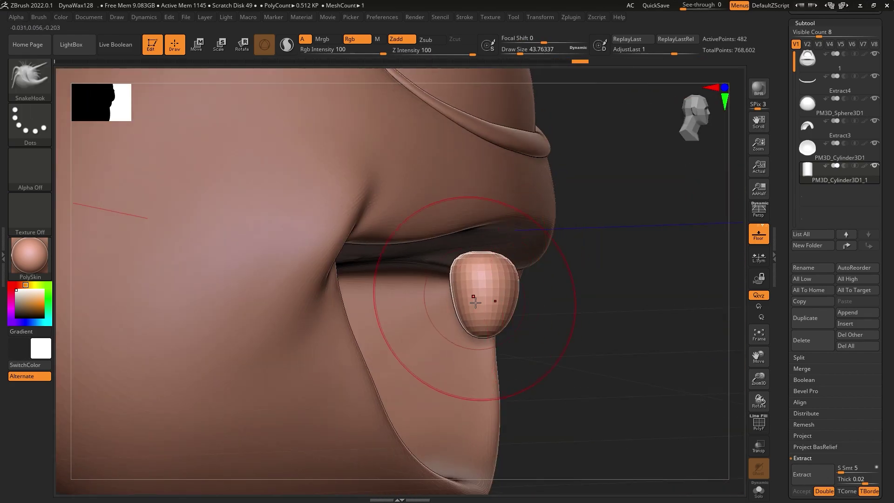
left_click_drag(500, 272, 512, 282)
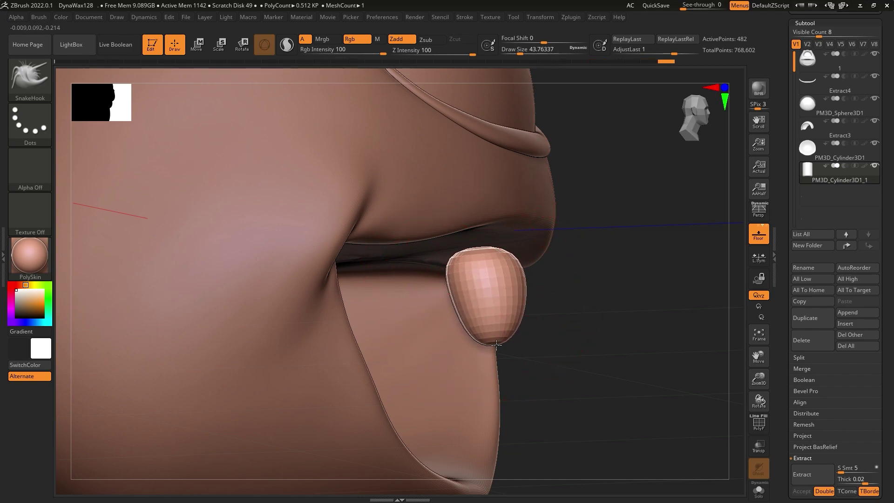
Enable perspective and subdivide the piece twice in Geometry to three smooth levels.
right_click_drag(496, 344, 742, 210, "shift")
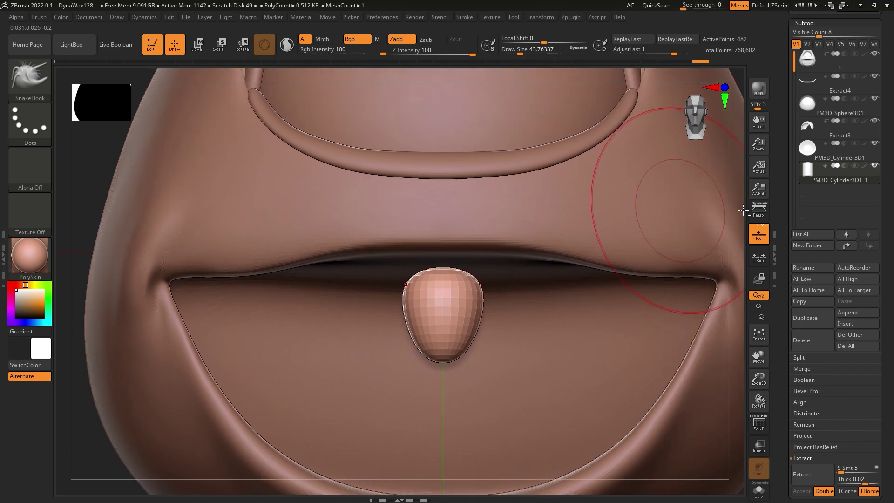
left_click(758, 209)
left_click(809, 34)
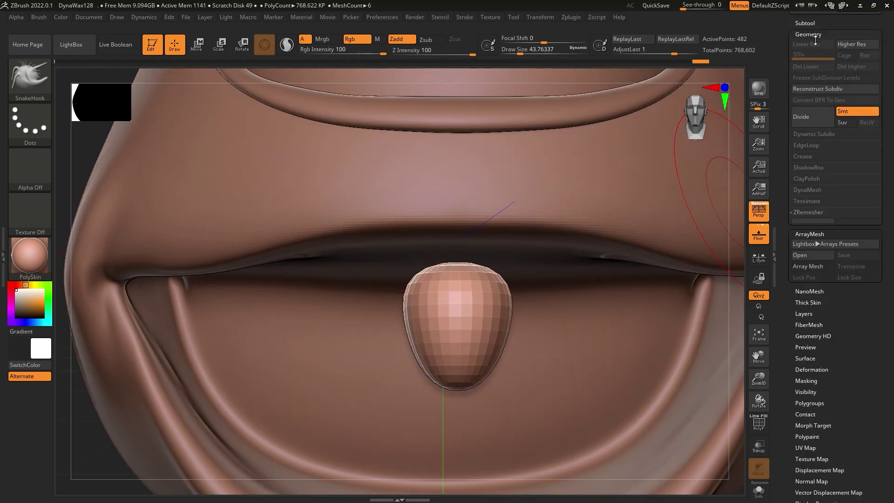
left_click(823, 131)
left_click(824, 130)
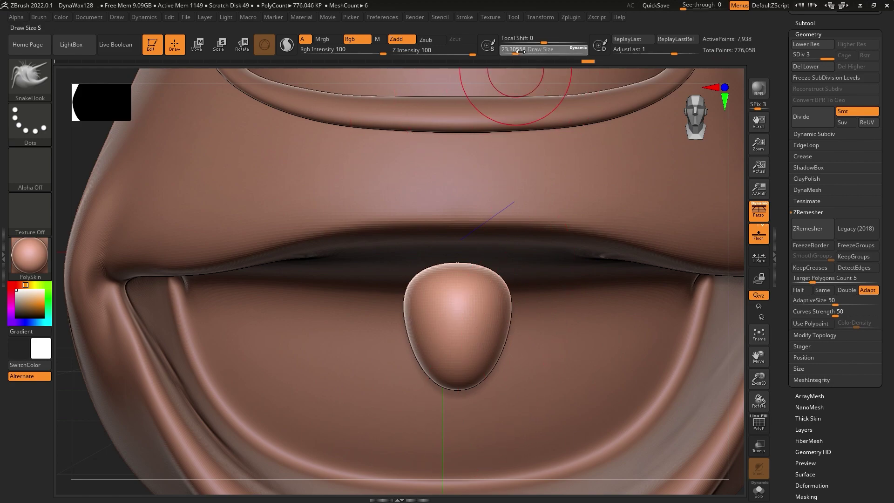
right_click_drag(535, 193, 509, 285, "ctrl")
Pull the tooth's lower sides inward and up into a softer point with SnakeHook.
key("ctrl+z")
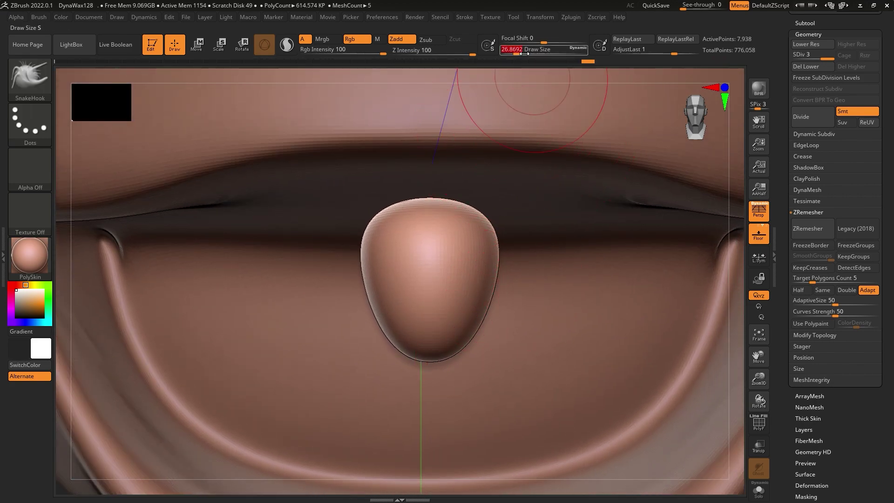
left_click_drag(491, 235, 497, 236)
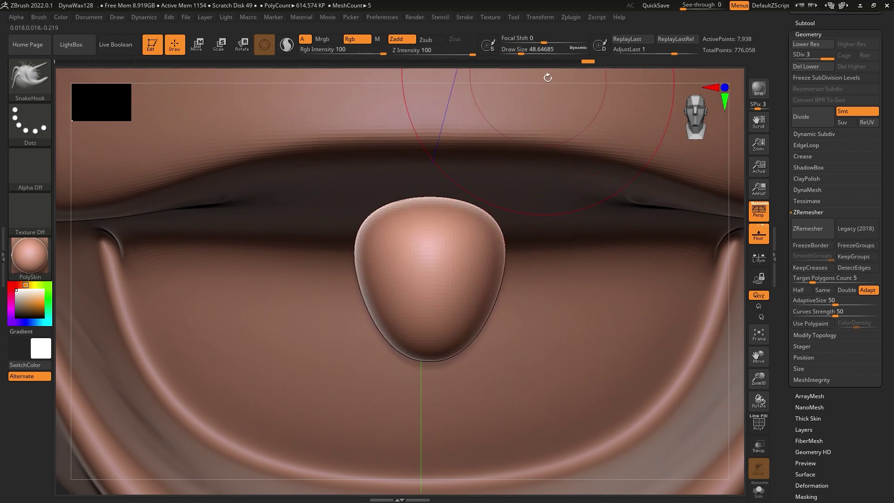
key("ctrl+z")
key("ctrl+z")
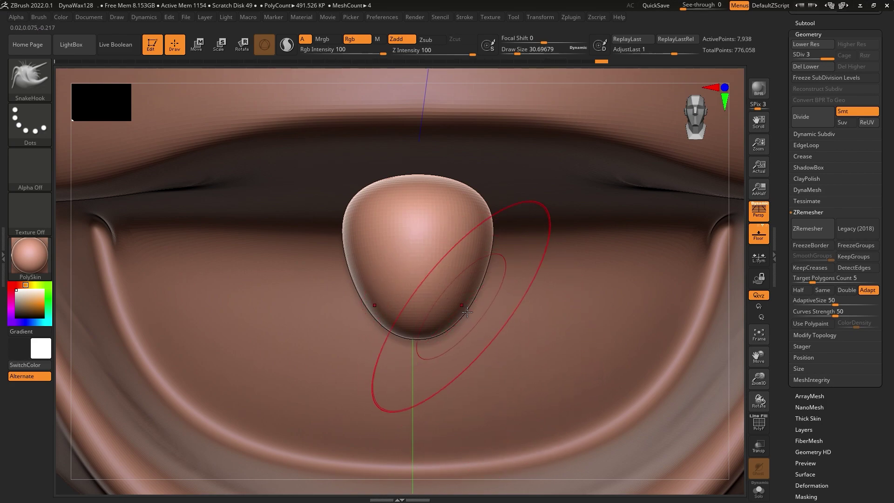
left_click_drag(482, 338, 463, 308)
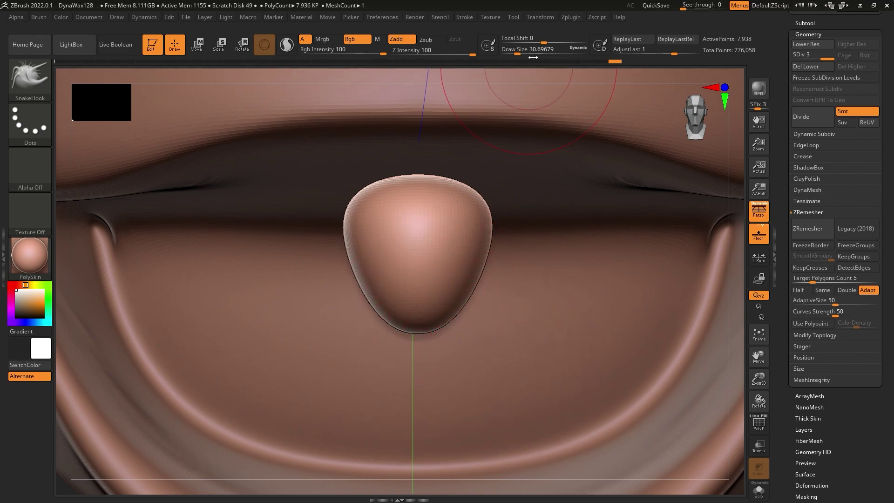
left_click_drag(533, 56, 512, 57)
left_click_drag(470, 293, 450, 305)
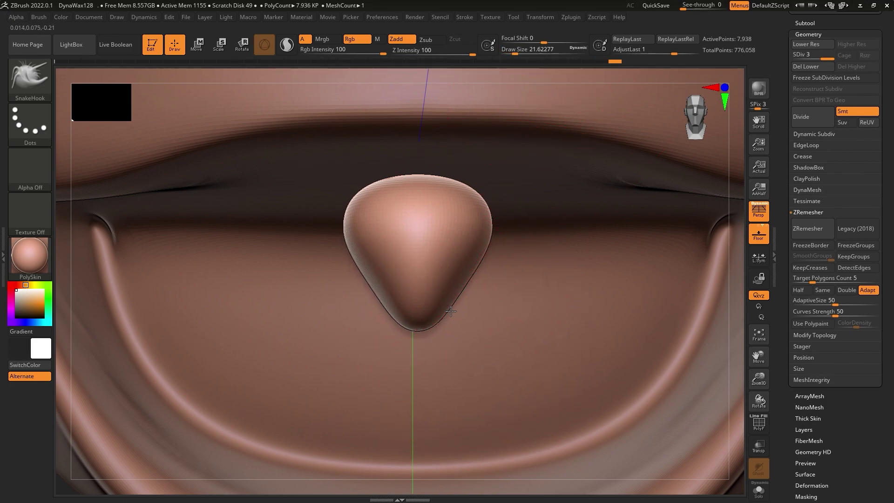
Smooth the tooth's lower-left edge and ZRemesh it to clean topology of about 9,212 points.
key("shift")
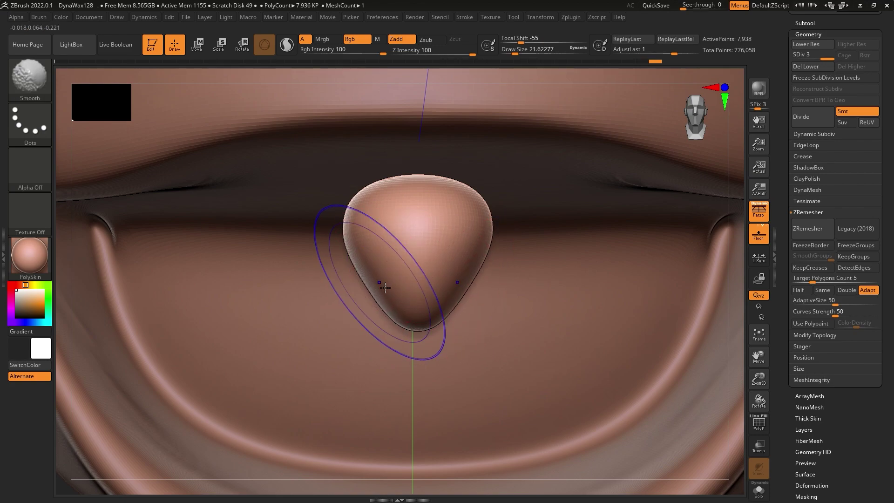
left_click_drag(385, 288, 396, 320, "shift")
left_click(823, 238)
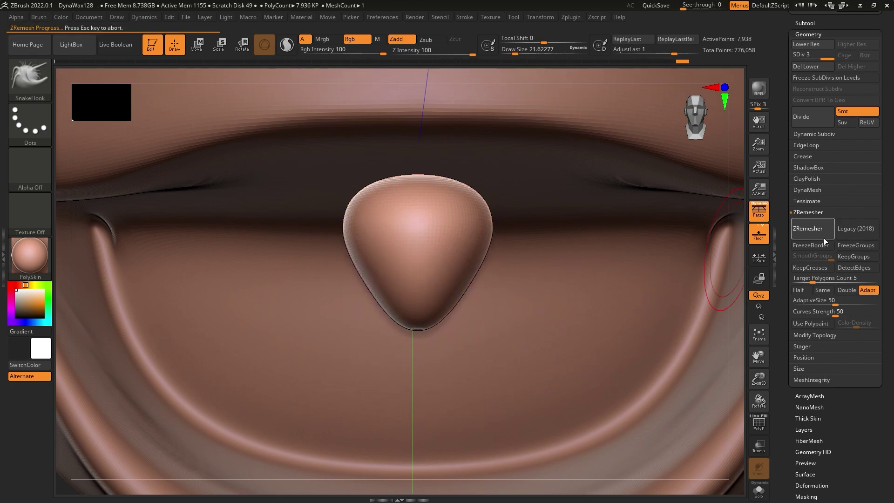
key("shift")
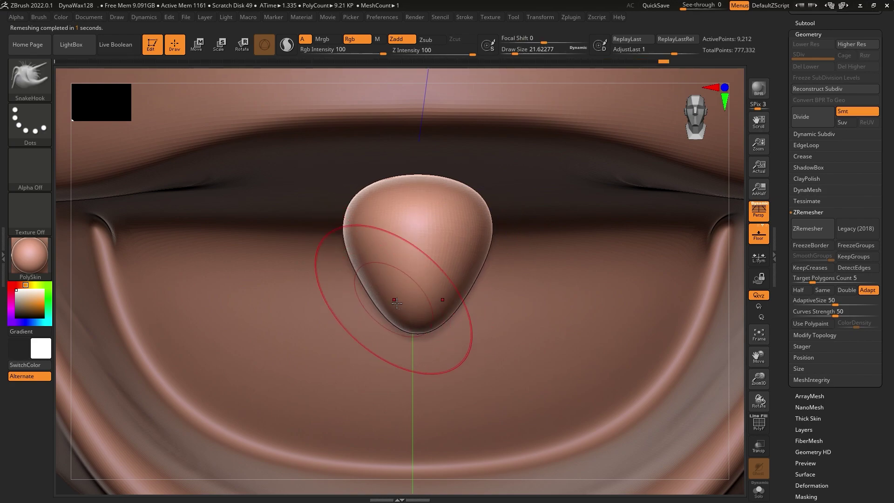
key("ctrl")
right_click_drag(372, 280, 390, 250)
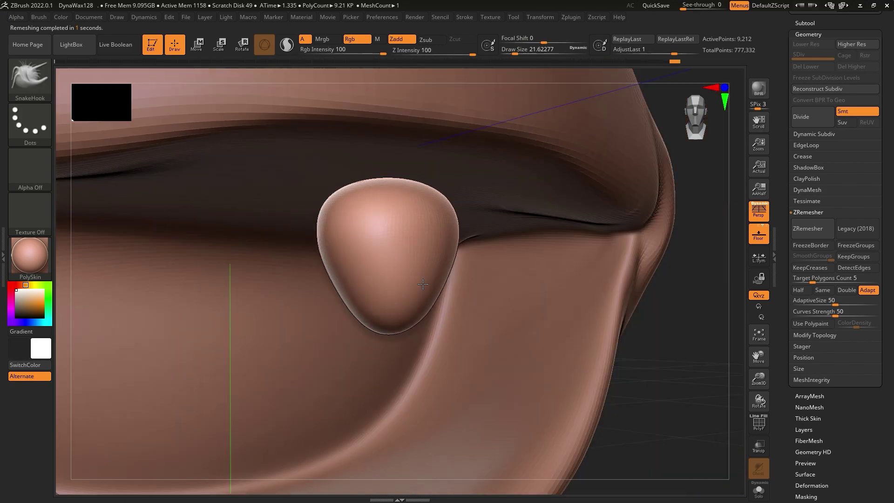
right_click_drag(518, 309, 205, 93, "shift")
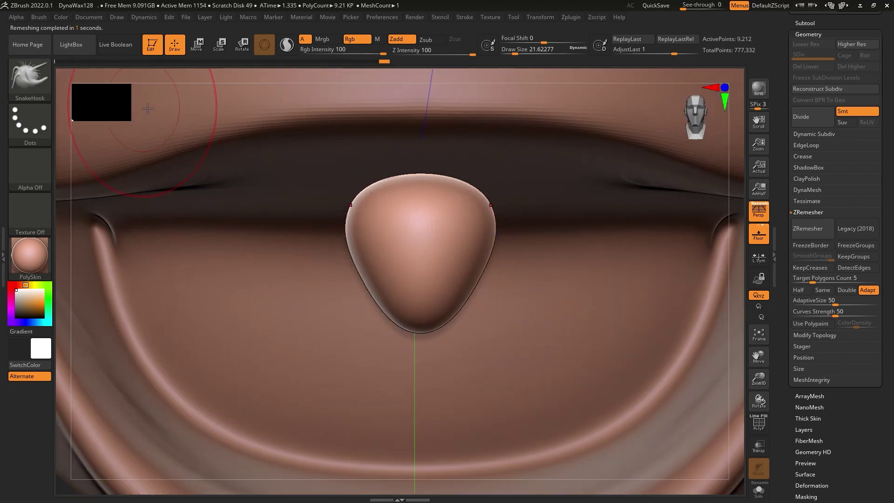
left_click(198, 49)
Move the tooth up under the upper lip, nudging it right and in depth near centre.
left_click_drag(420, 225, 432, 155)
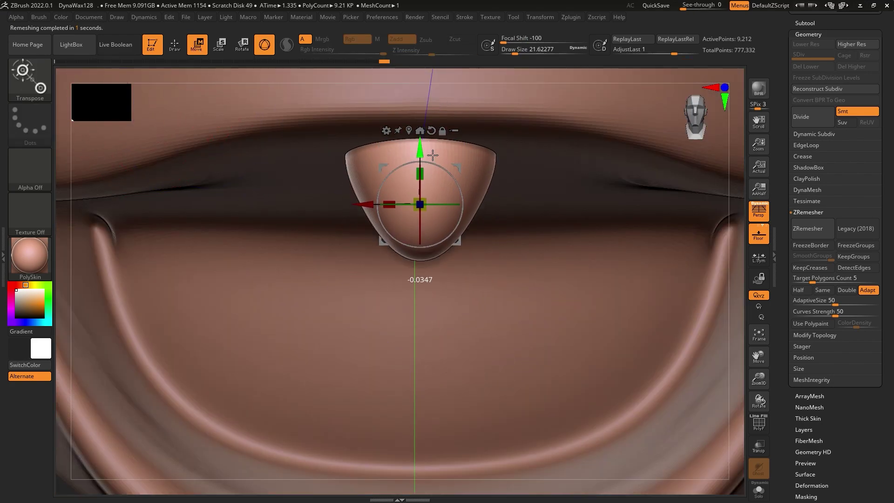
left_click_drag(369, 213, 448, 213)
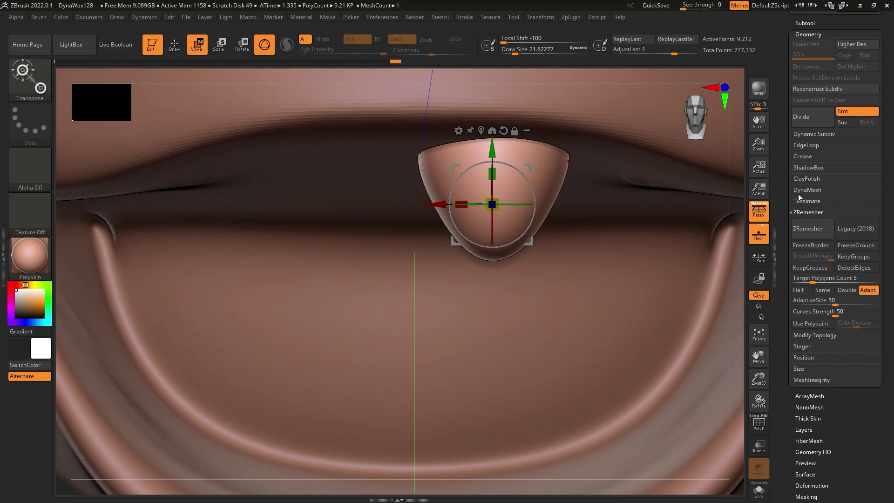
right_click_drag(605, 218, 747, 216)
right_click_drag(652, 232, 652, 316)
left_click_drag(478, 195, 484, 186)
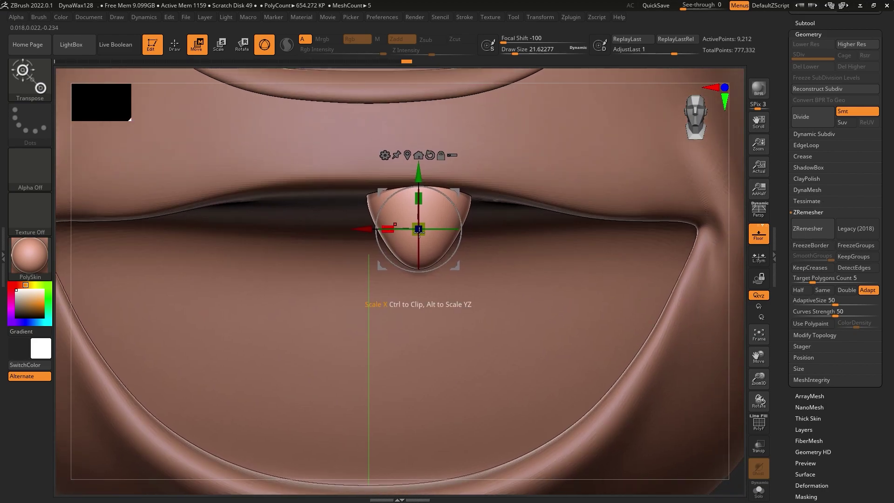
left_click_drag(329, 237, 330, 237)
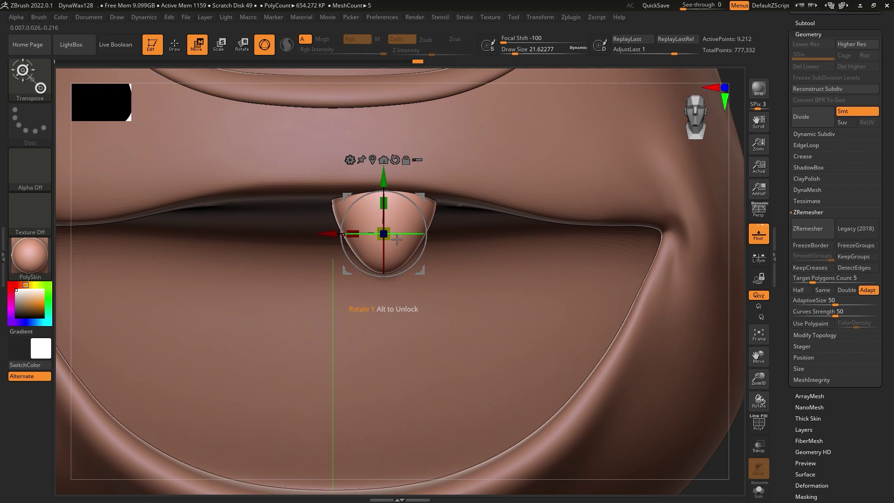
left_click(823, 23)
Duplicate the tooth and move the copy right and slightly up beside the original.
left_click(803, 315)
mouse_move(421, 281)
left_mouse_down()
mouse_move(527, 305)
mouse_move(525, 193)
mouse_move(515, 177)
mouse_move(510, 215)
left_mouse_up()
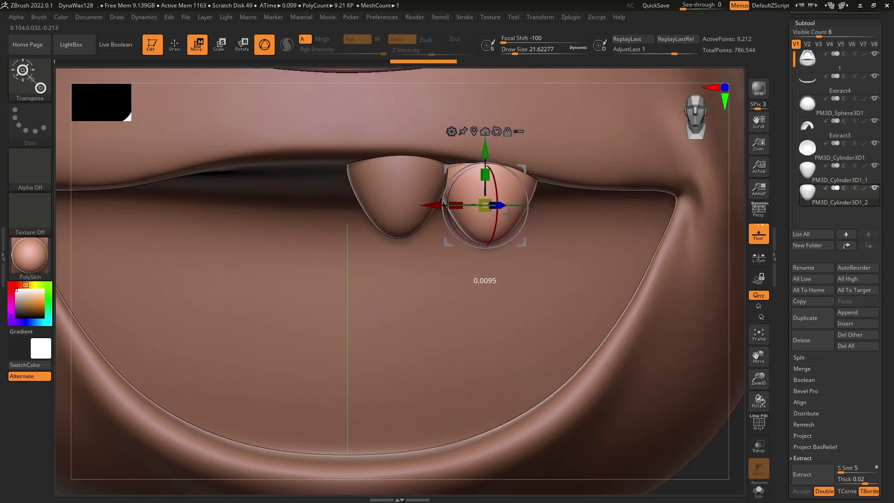
mouse_move(505, 211)
left_mouse_down()
mouse_move(520, 191)
mouse_move(476, 244)
mouse_move(484, 251)
left_mouse_up()
left_click(482, 136)
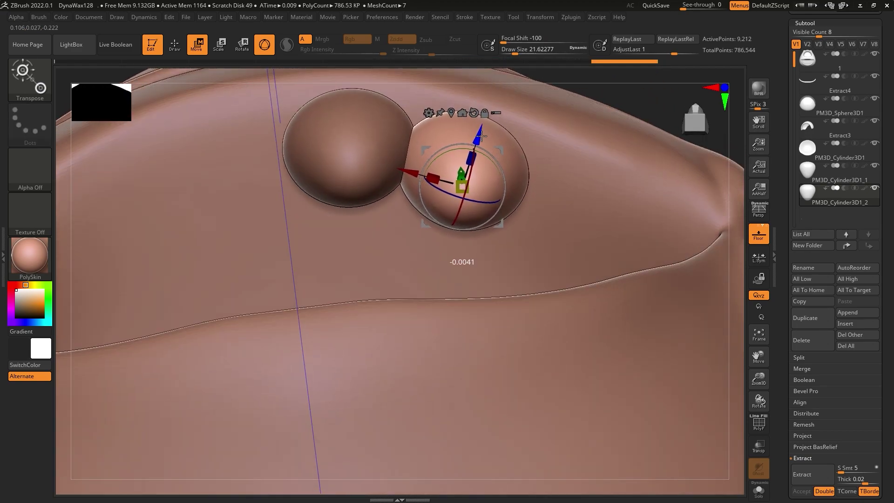
left_click_drag(461, 162, 468, 165)
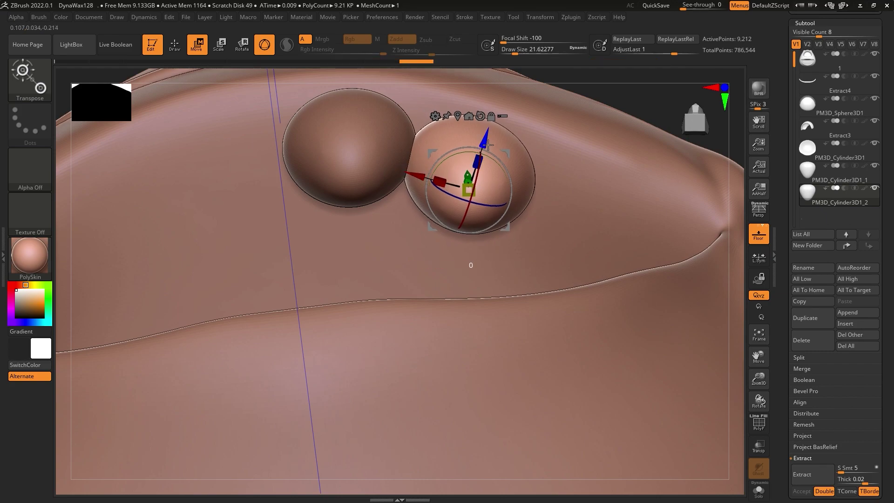
mouse_move(480, 258)
left_mouse_down()
mouse_move(469, 216)
mouse_move(481, 186)
mouse_move(440, 181)
left_mouse_up()
left_click_drag(471, 105, 470, 108)
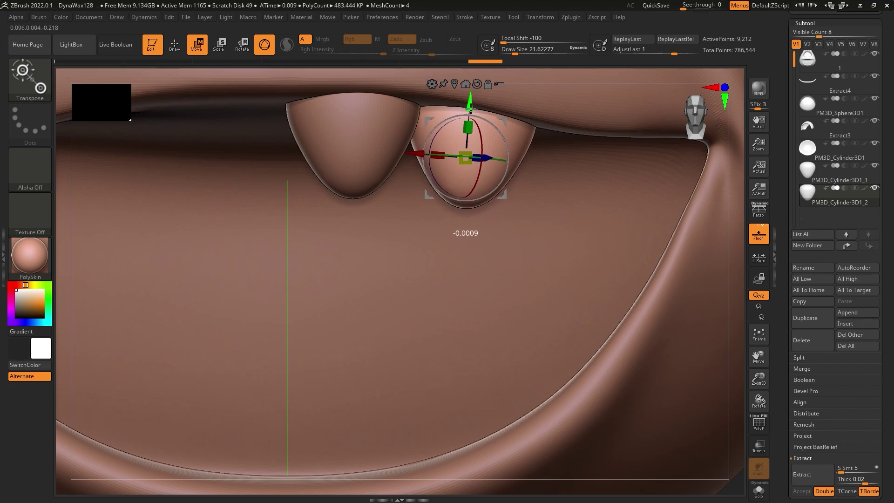
mouse_move(461, 233)
left_mouse_down()
mouse_move(487, 233)
mouse_move(372, 260)
left_mouse_up()
Slide the next tooth copy further right and shrink it slightly.
left_click(342, 135, "alt")
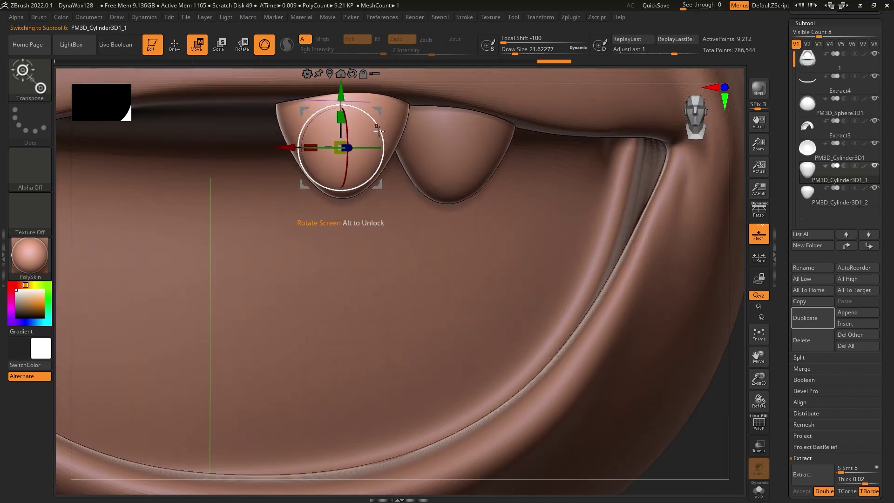
left_click(486, 183, "alt")
left_click_drag(487, 183, 542, 229)
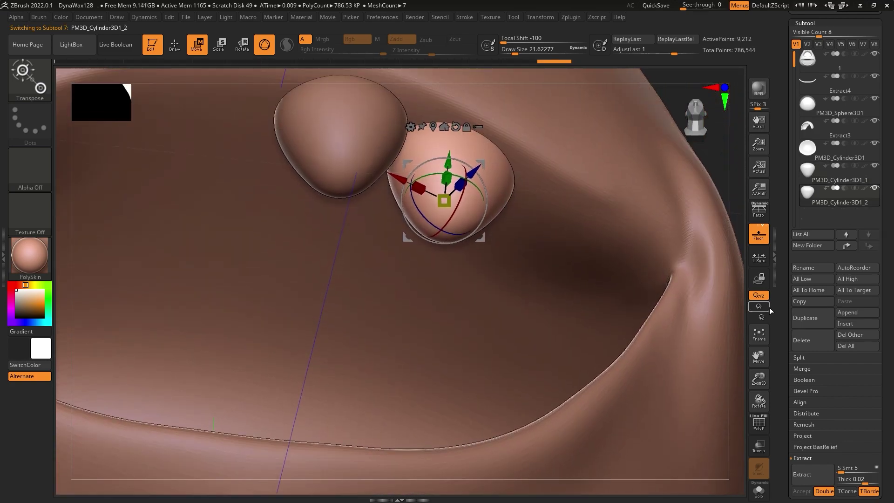
left_click_drag(547, 302, 546, 266)
left_click_drag(389, 172, 580, 249)
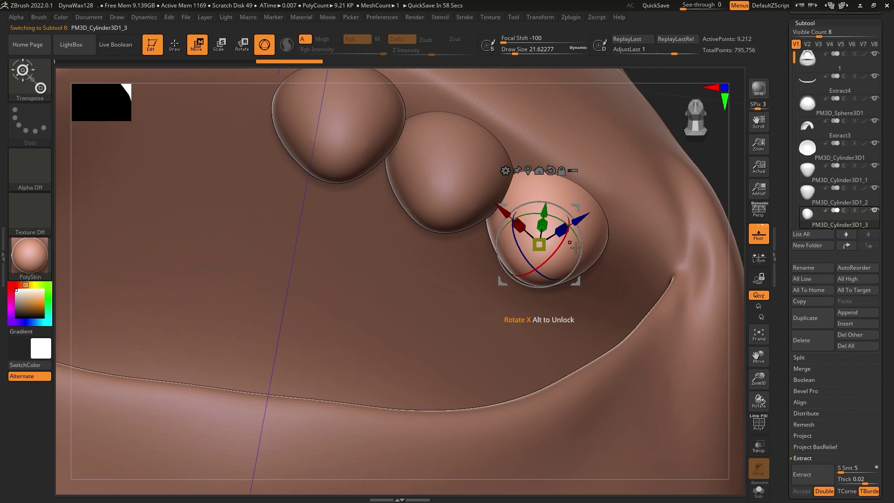
left_click_drag(576, 248, 561, 249)
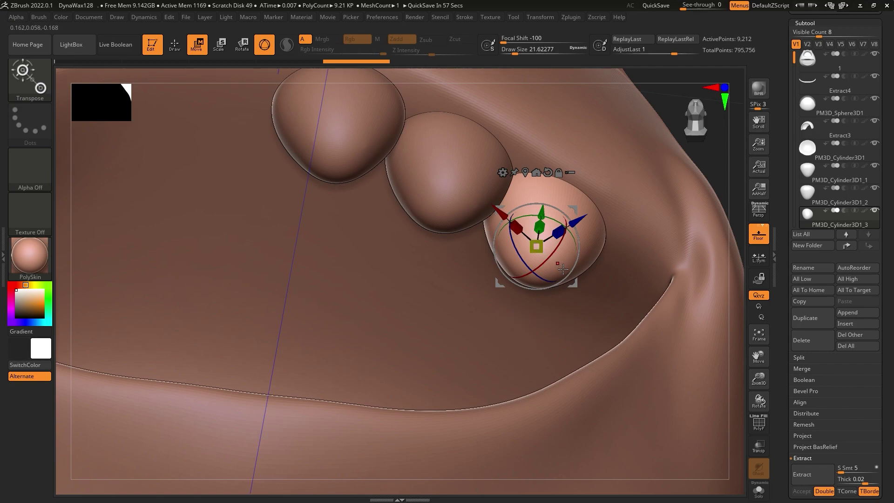
mouse_move(562, 269)
left_mouse_down()
mouse_move(590, 239)
mouse_move(588, 251)
mouse_move(575, 212)
mouse_move(607, 233)
mouse_move(592, 235)
left_mouse_up()
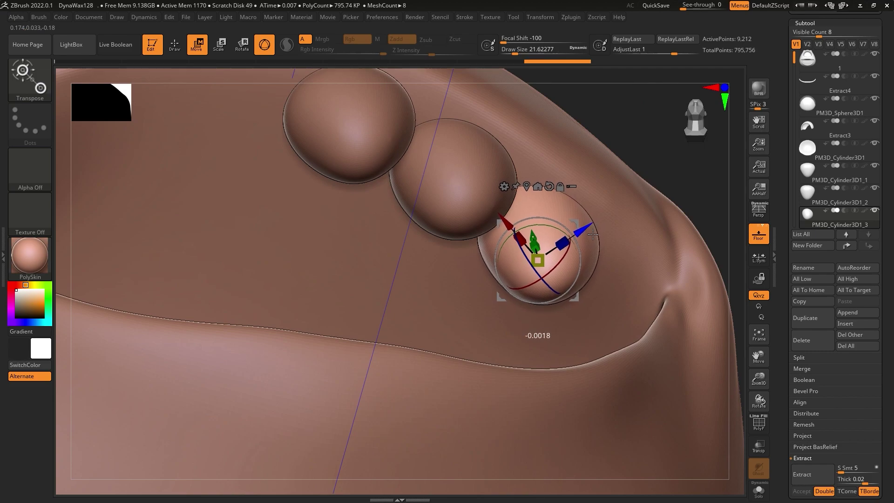
Duplicate the last tooth and place the copy deeper in the right mouth corner.
left_click(812, 308)
left_click_drag(508, 259, 556, 286)
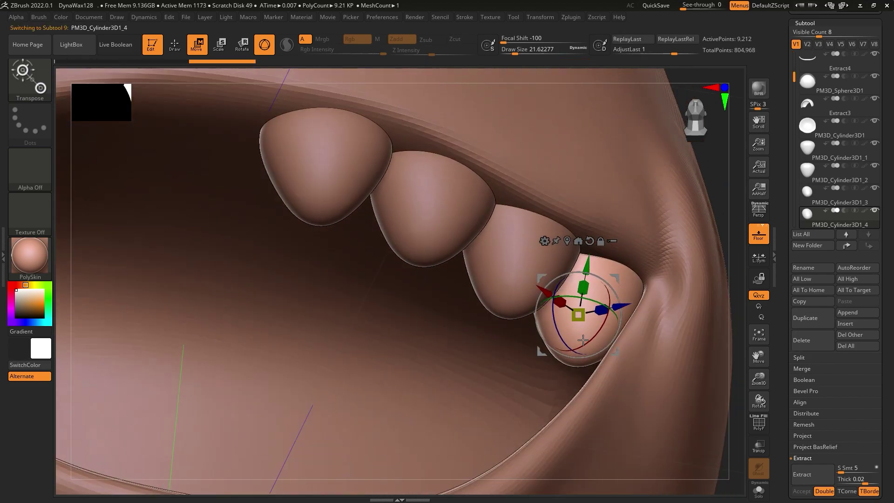
mouse_move(581, 321)
right_mouse_down()
mouse_move(607, 278)
mouse_move(576, 326)
mouse_move(622, 307)
right_mouse_up()
left_click_drag(628, 305, 630, 306)
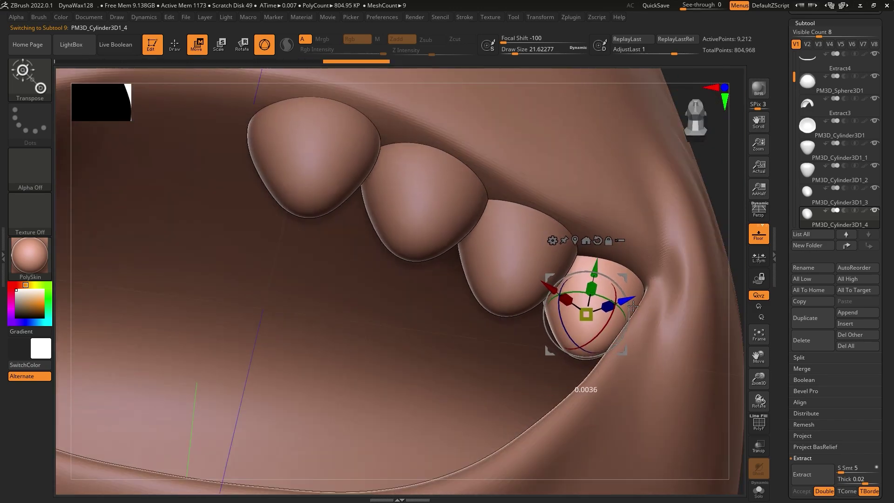
right_click_drag(631, 306, 603, 307)
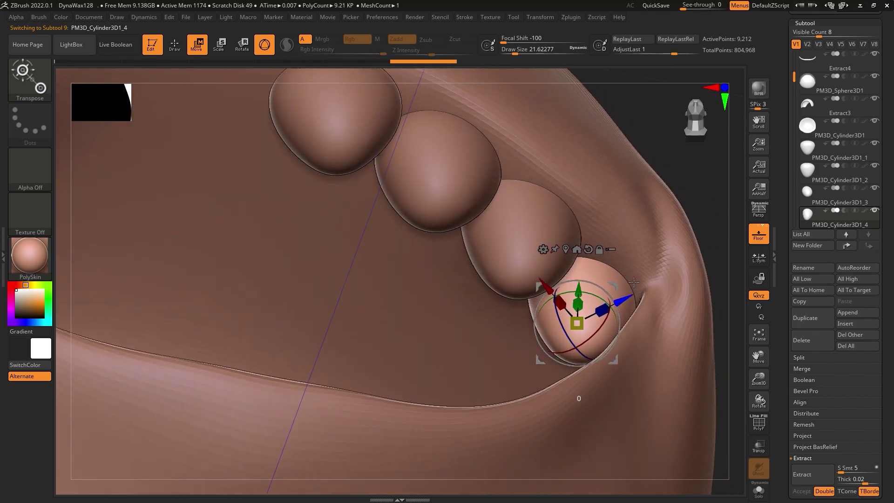
left_click_drag(602, 308, 645, 314)
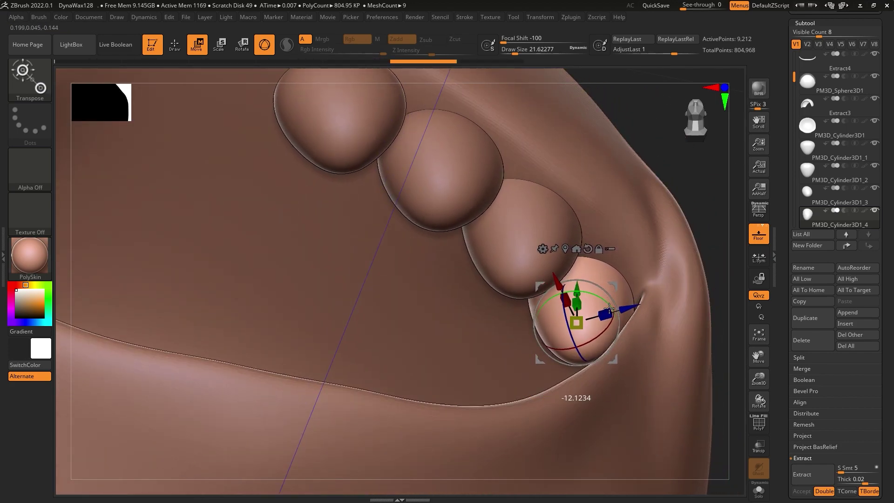
key("f")
right_click_drag(645, 313, 463, 307, "shift")
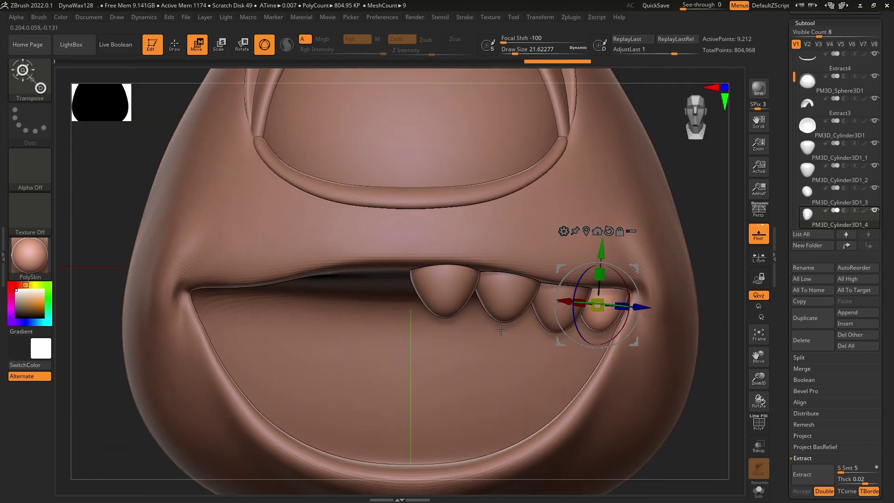
Select the centre tooth and duplicate its subtool.
left_click(463, 307, "alt")
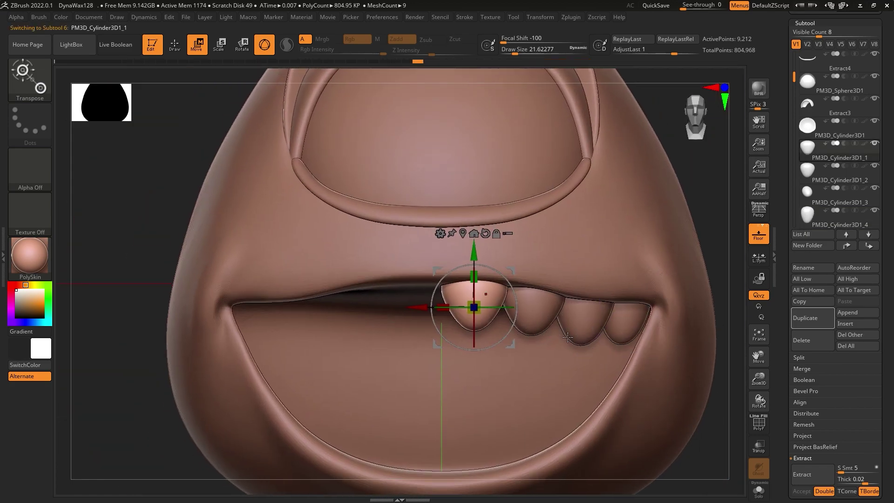
scroll(833, 372, "down", 5)
scroll(833, 349, "down", 5)
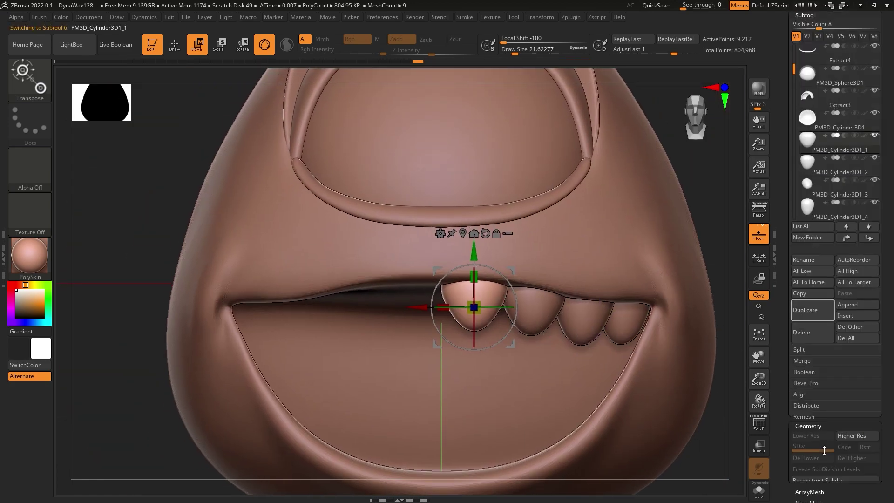
scroll(831, 332, "down", 3)
left_click(832, 328)
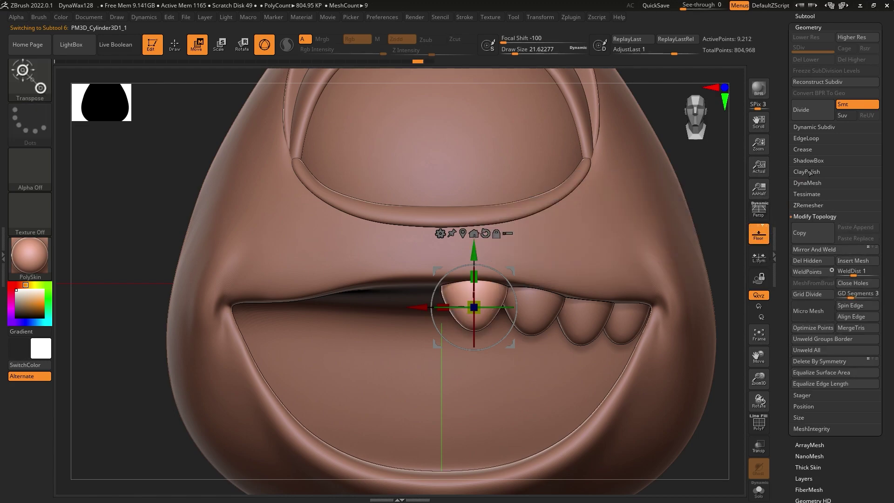
left_click(819, 28)
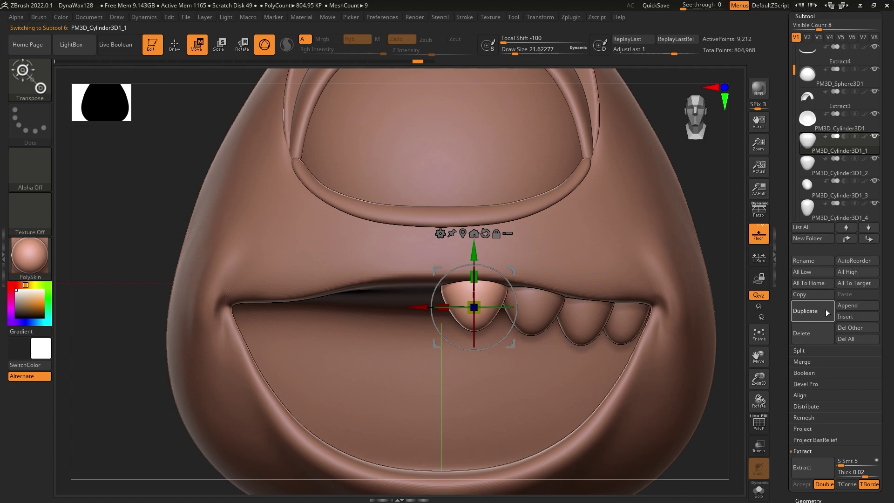
left_click(825, 309)
Mirror the first right-side tooth to the left with Deformation Mirror.
scroll(837, 441, "down", 2)
left_click(819, 471)
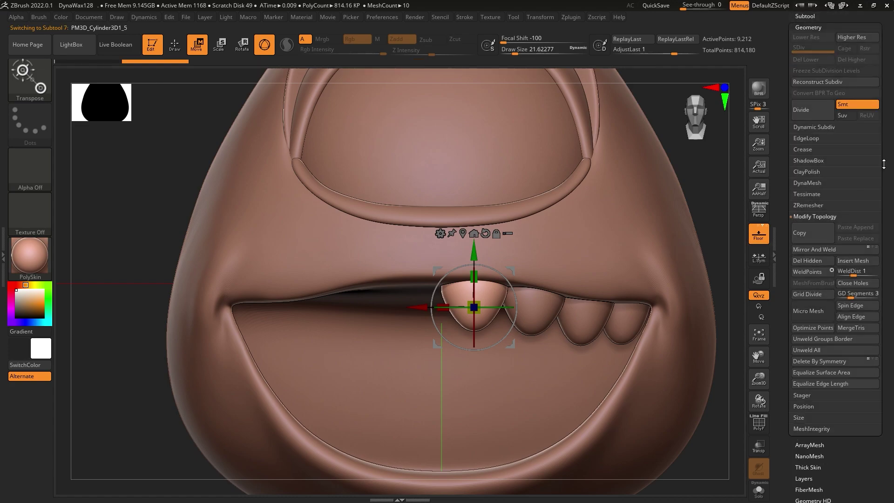
scroll(841, 391, "down", 1)
scroll(839, 456, "up", 4)
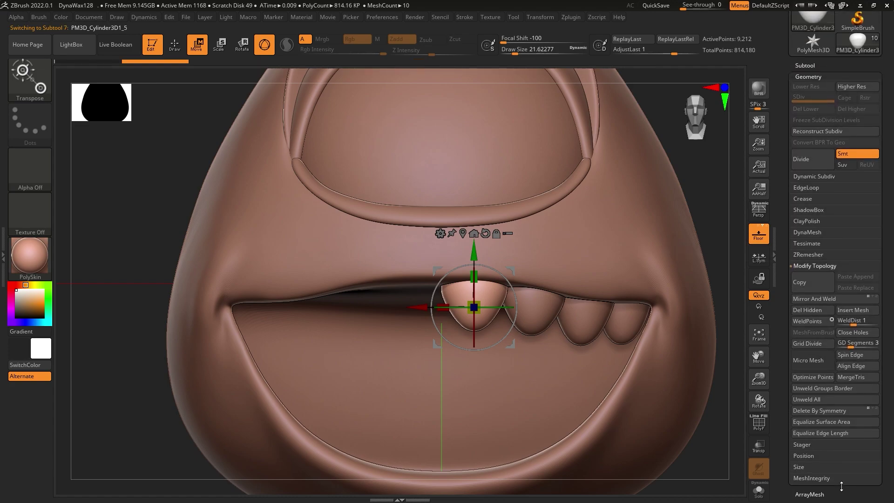
left_click(810, 68)
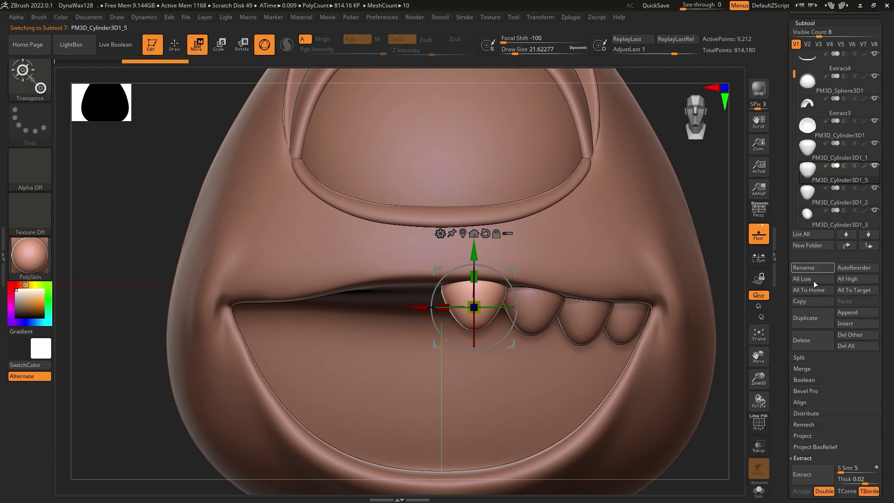
scroll(836, 445, "down", 5)
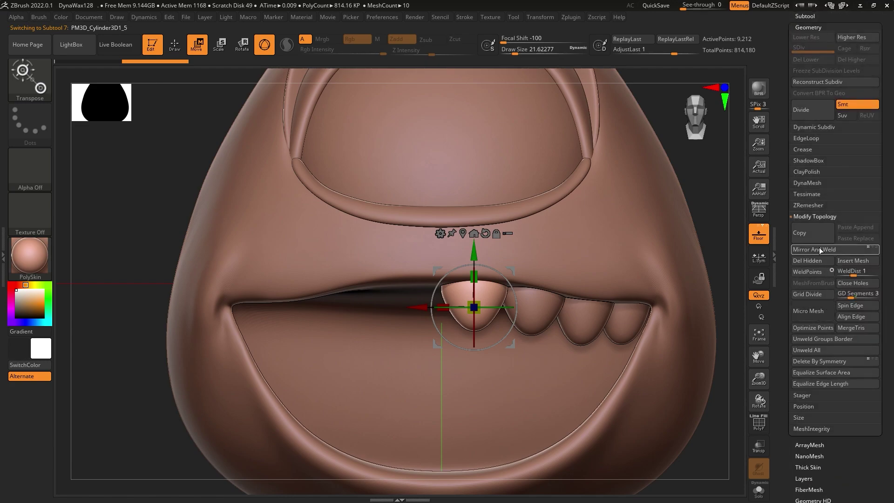
scroll(855, 494, "down", 2)
left_click(831, 493)
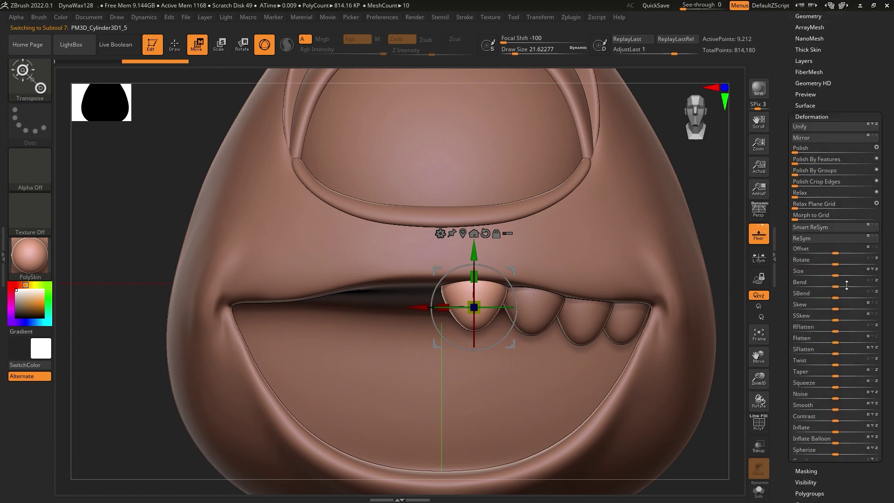
scroll(846, 285, "down", 1)
left_click(820, 110)
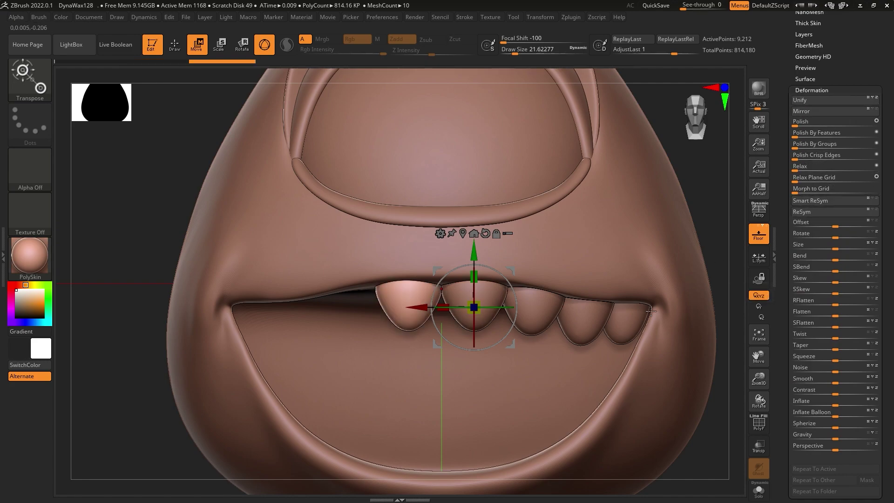
Mirror the third, fourth and corner teeth onto the left side with Mirror And Weld.
left_click(560, 324, "alt")
scroll(873, 93, "up", 3)
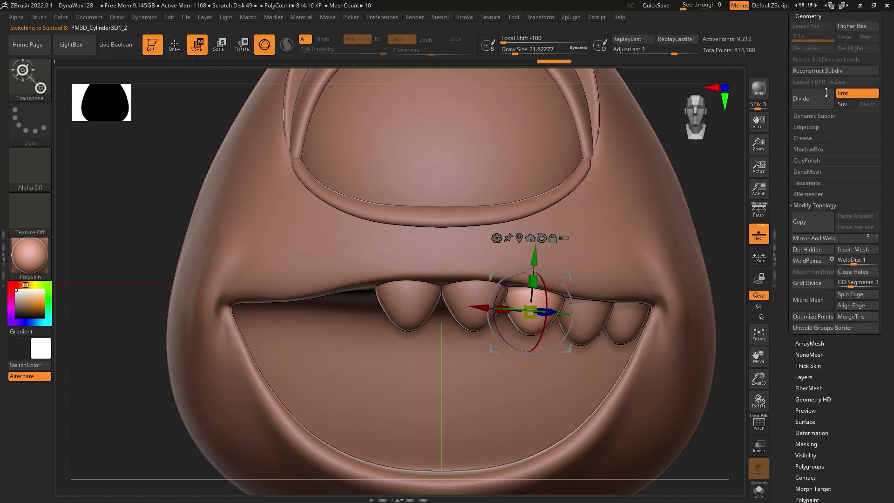
left_click(826, 93)
left_click(812, 240)
left_click(580, 326, "alt")
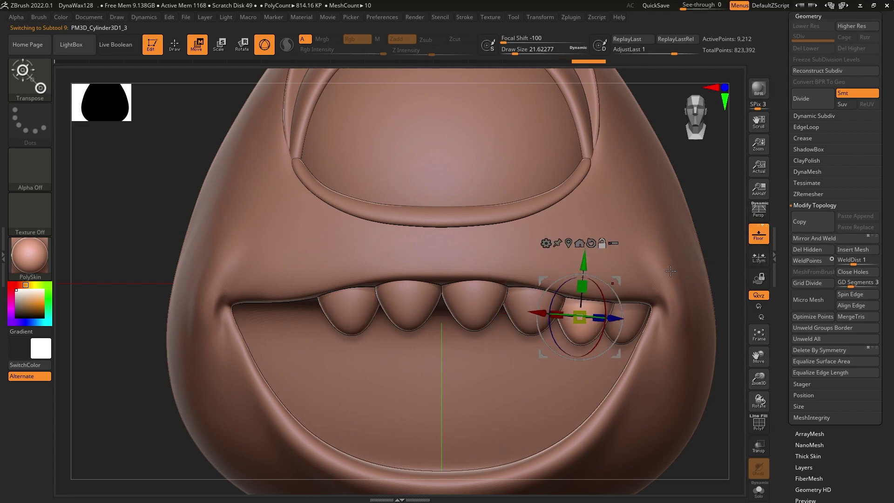
left_click(805, 237)
left_click(646, 322, "alt")
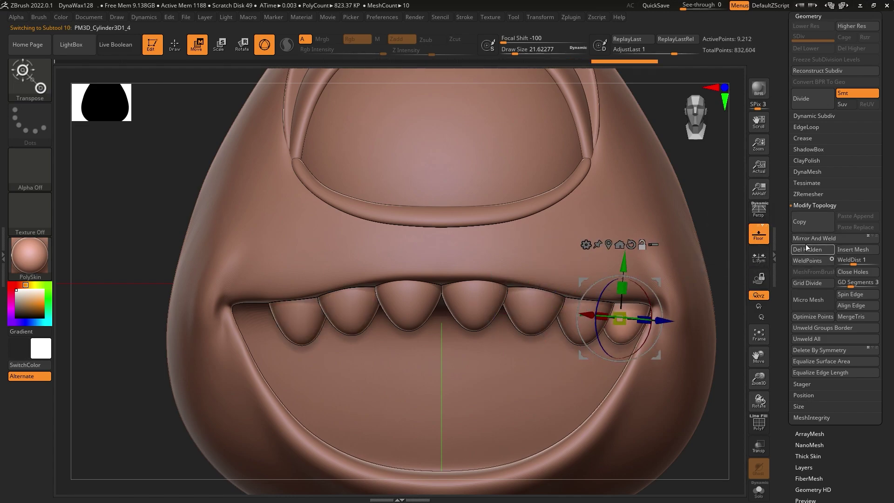
left_click(812, 238)
Inspect the full upper row in perspective, reselect the centre tooth, then turn perspective off.
left_click(765, 217)
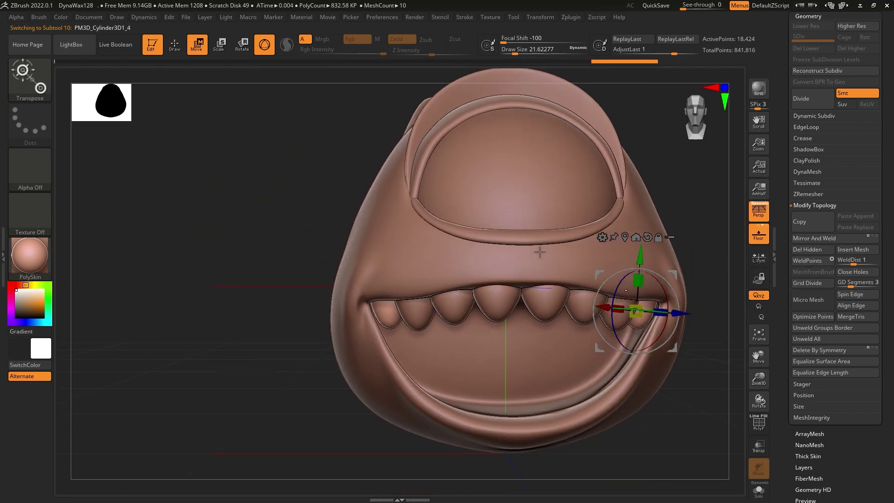
mouse_move(482, 288)
left_mouse_down()
mouse_move(555, 370)
mouse_move(539, 318)
mouse_move(539, 224)
left_mouse_up()
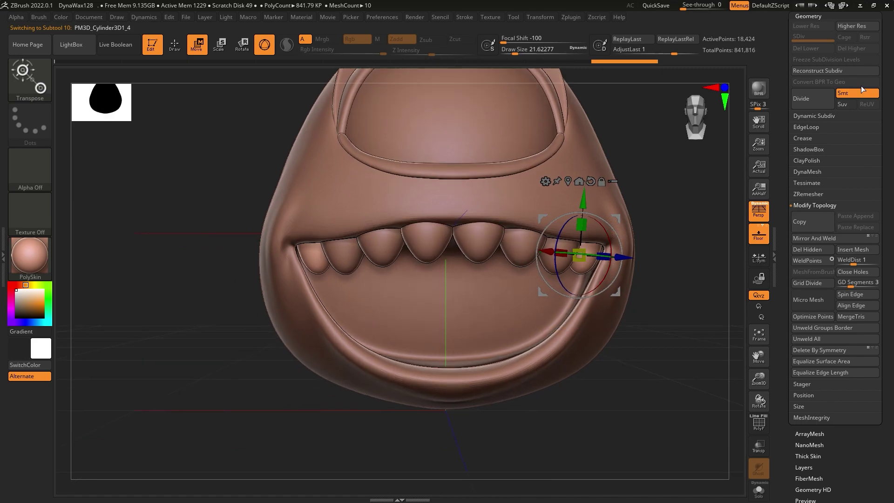
scroll(892, 190, "up", 3)
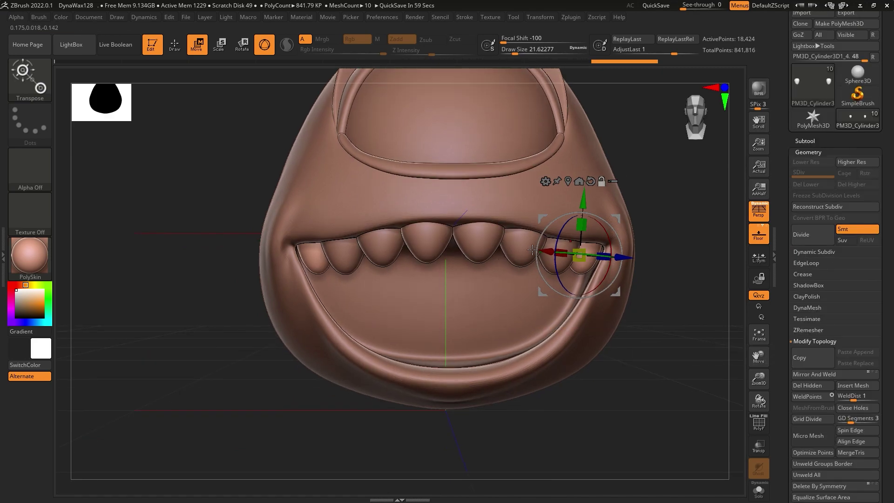
left_click(472, 239, "alt")
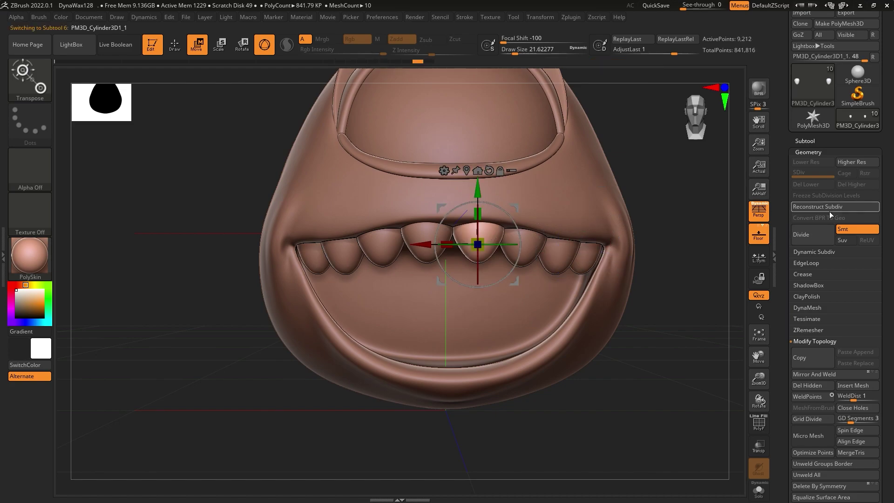
scroll(811, 144, "down", 3)
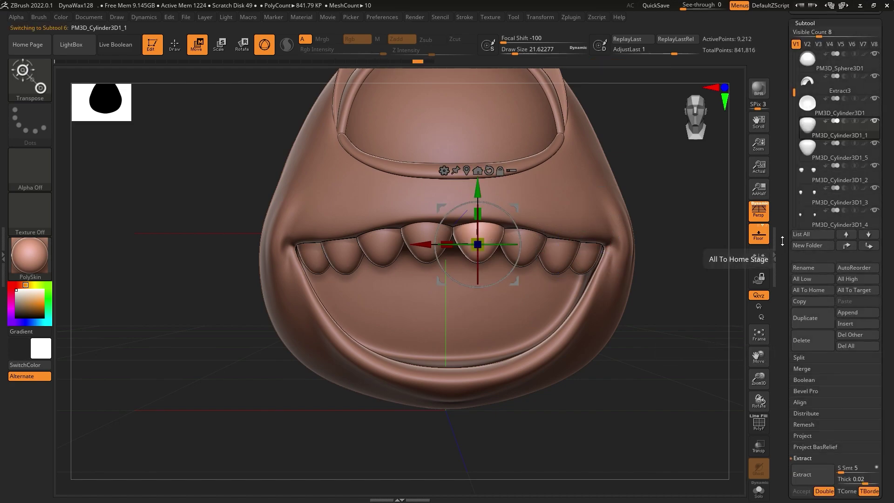
key("p")
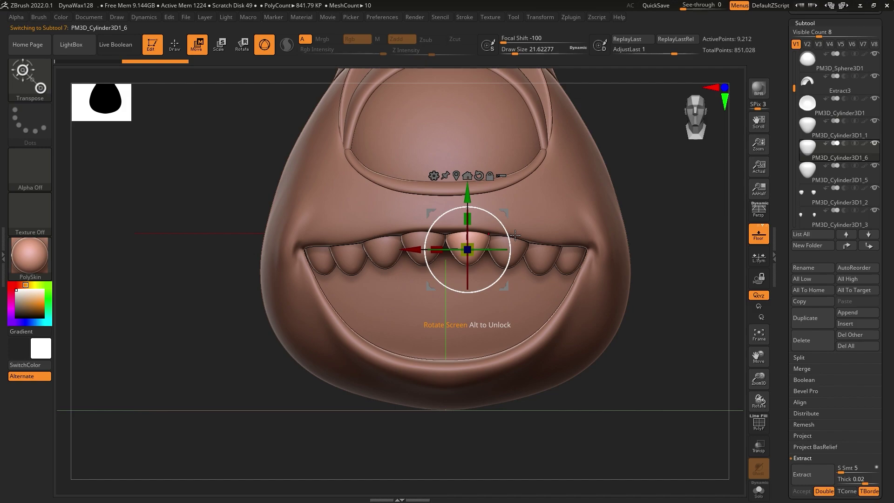
Flip the centre tooth copy upside down and seat it on the lower jaw.
left_click_drag(515, 237, 391, 296)
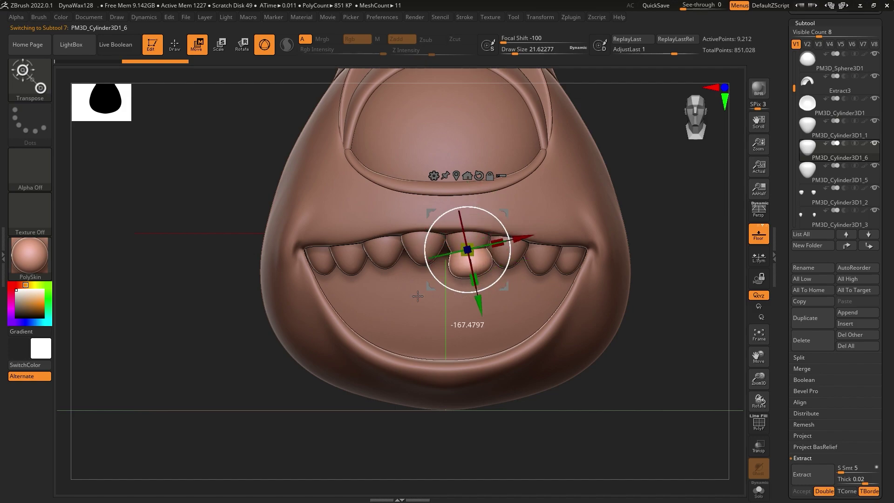
mouse_move(468, 311)
left_mouse_down()
mouse_move(469, 402)
mouse_move(511, 411)
mouse_move(551, 404)
mouse_move(508, 402)
mouse_move(479, 377)
left_mouse_up()
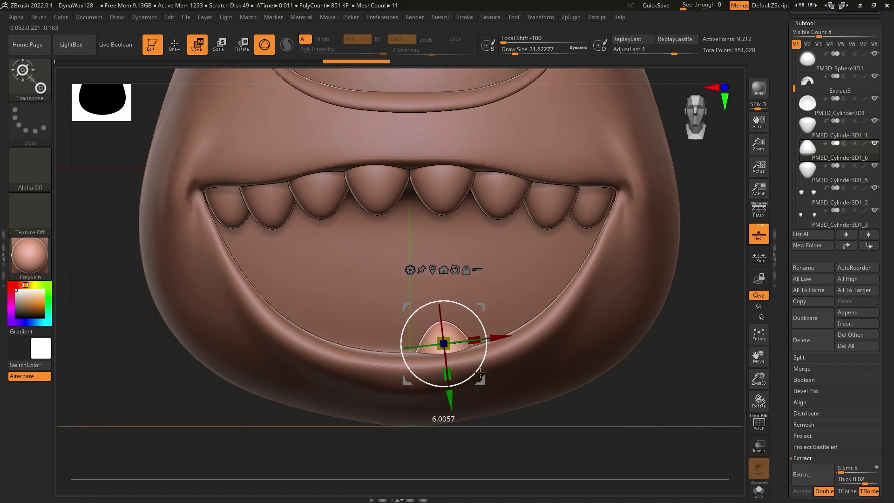
mouse_move(479, 373)
left_mouse_down()
mouse_move(482, 390)
mouse_move(449, 345)
mouse_move(507, 371)
mouse_move(504, 364)
left_mouse_up()
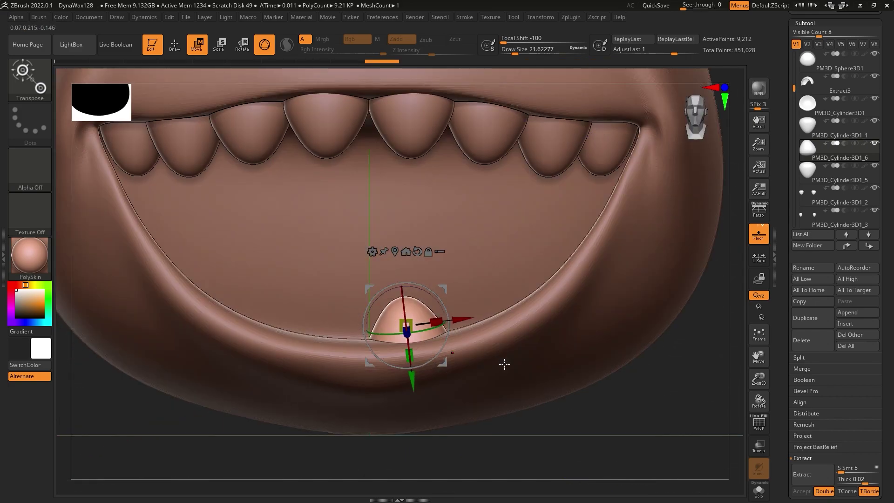
left_click_drag(475, 320, 449, 364)
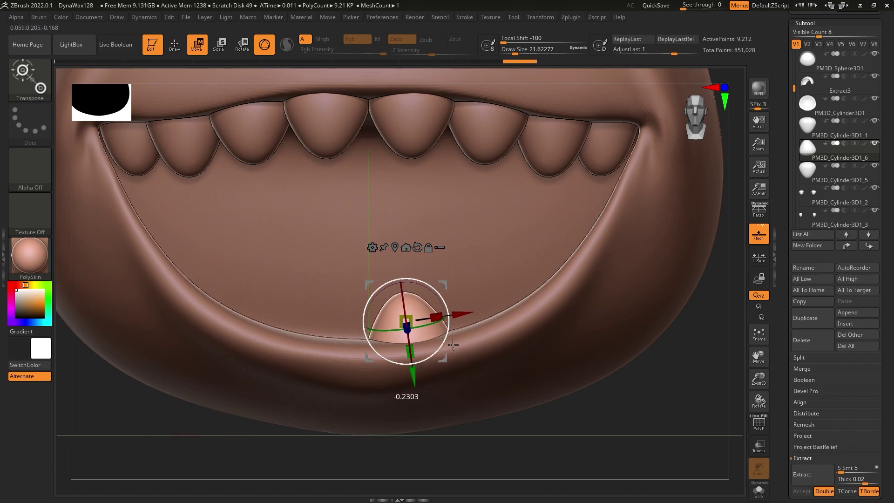
left_click_drag(472, 347, 492, 410)
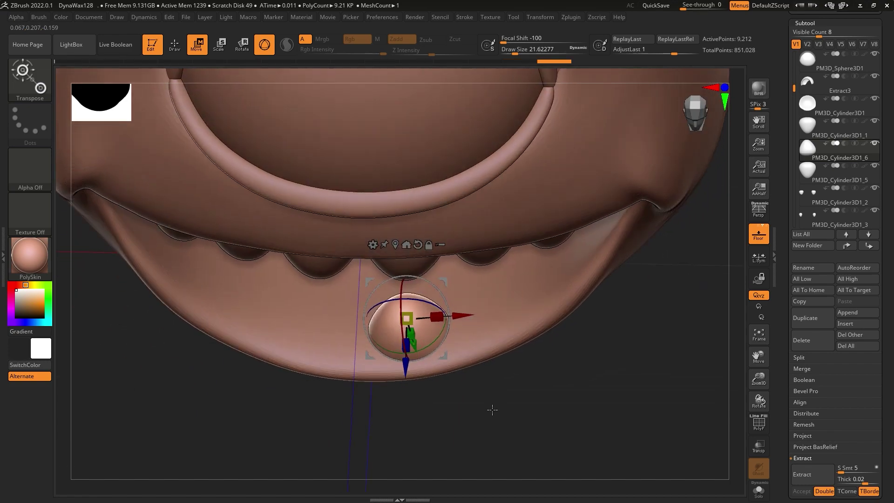
left_click_drag(435, 361, 435, 346)
Duplicate the lower tooth, move the copy right along the jaw, and push it into the gum.
left_click(814, 322)
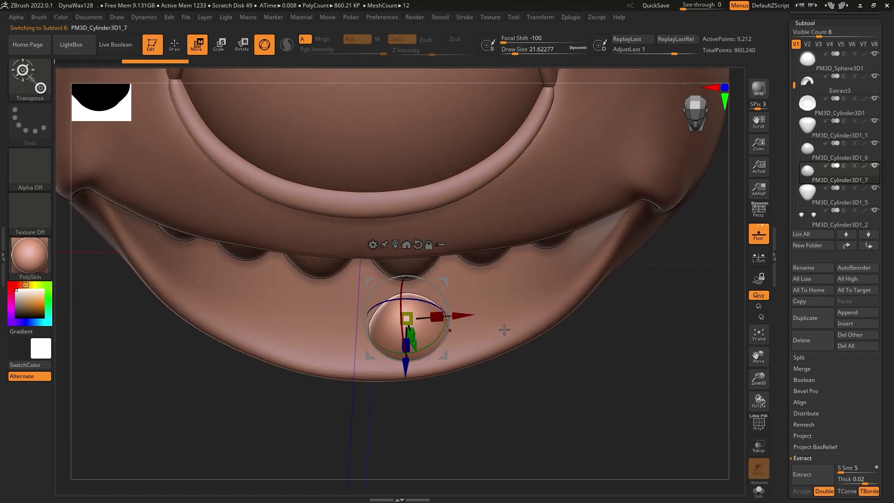
mouse_move(471, 321)
left_mouse_down()
mouse_move(508, 306)
mouse_move(503, 326)
left_mouse_up()
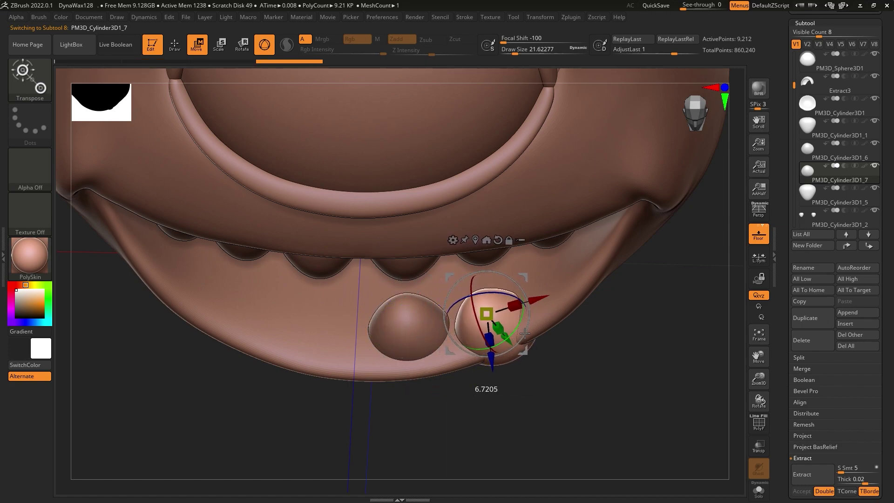
mouse_move(487, 367)
left_mouse_down()
mouse_move(544, 337)
mouse_move(563, 359)
mouse_move(537, 337)
mouse_move(482, 383)
left_mouse_up()
left_click(400, 321, "alt")
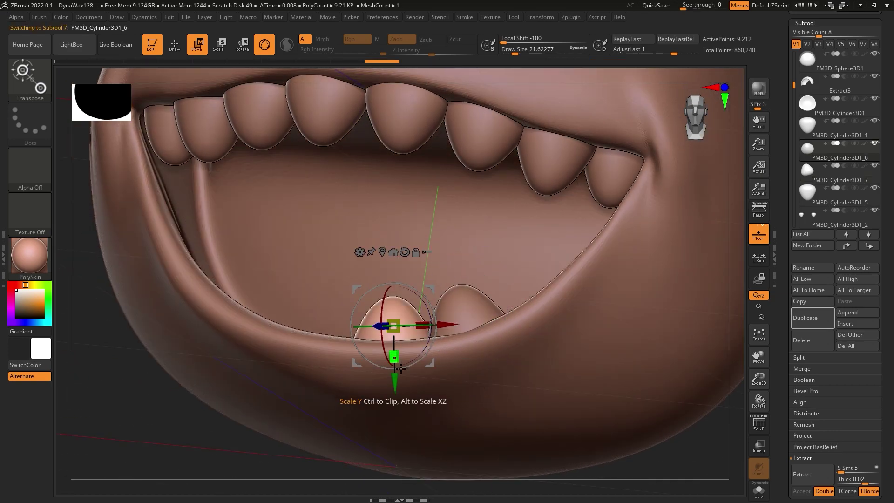
left_click(474, 318, "alt")
mouse_move(473, 321)
left_mouse_down()
mouse_move(472, 367)
mouse_move(464, 324)
left_mouse_up()
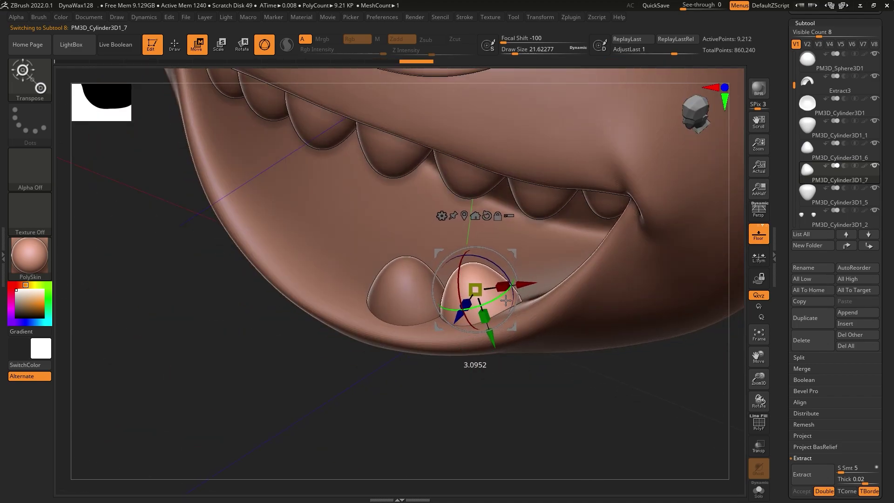
Duplicate again and rotate and position the new tooth further right toward the mouth corner.
left_click(795, 318)
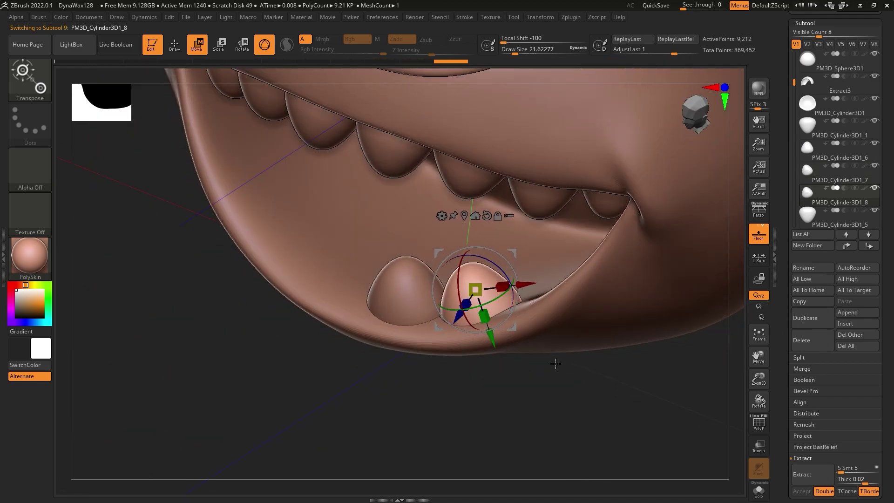
mouse_move(583, 322)
left_mouse_down("shift")
mouse_move(521, 368)
mouse_move(587, 284)
left_mouse_up("shift")
mouse_move(517, 228)
left_mouse_down()
mouse_move(587, 281)
mouse_move(607, 312)
mouse_move(562, 277)
left_mouse_up()
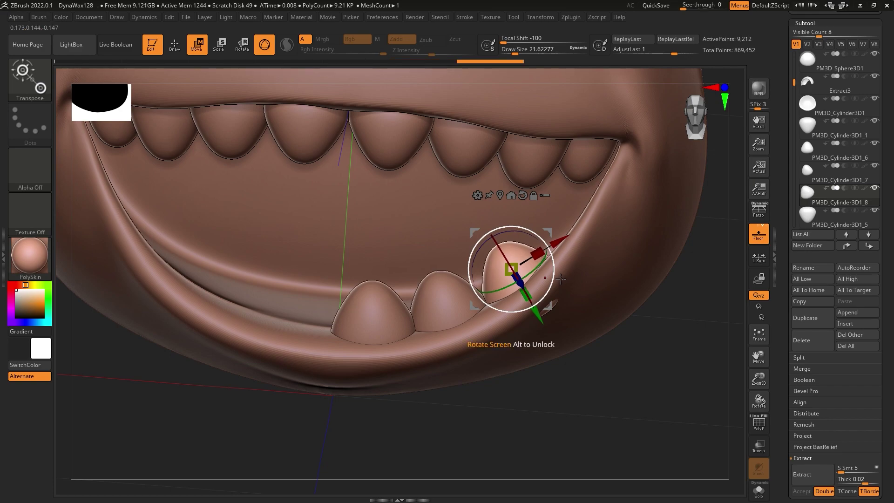
left_click_drag(561, 279, 577, 335)
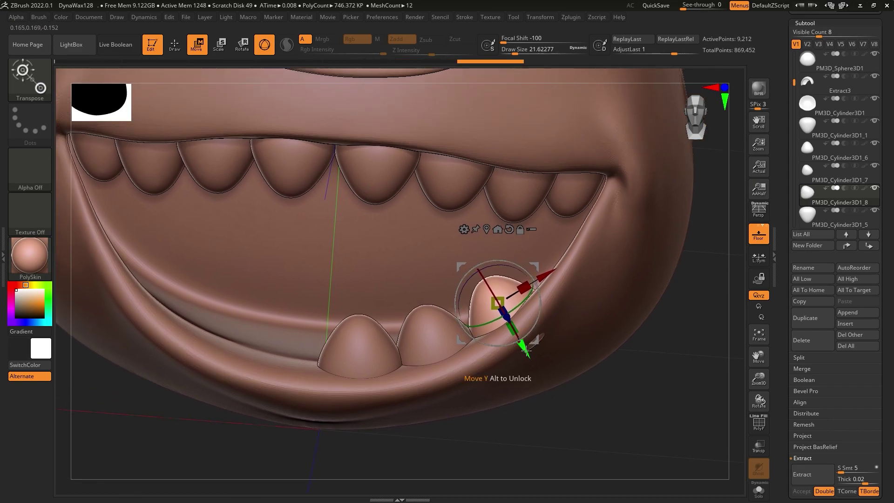
mouse_move(530, 361)
left_mouse_down()
mouse_move(551, 325)
mouse_move(545, 364)
mouse_move(532, 321)
mouse_move(578, 409)
mouse_move(558, 375)
mouse_move(583, 369)
mouse_move(598, 381)
mouse_move(568, 336)
mouse_move(574, 341)
mouse_move(554, 291)
left_mouse_up()
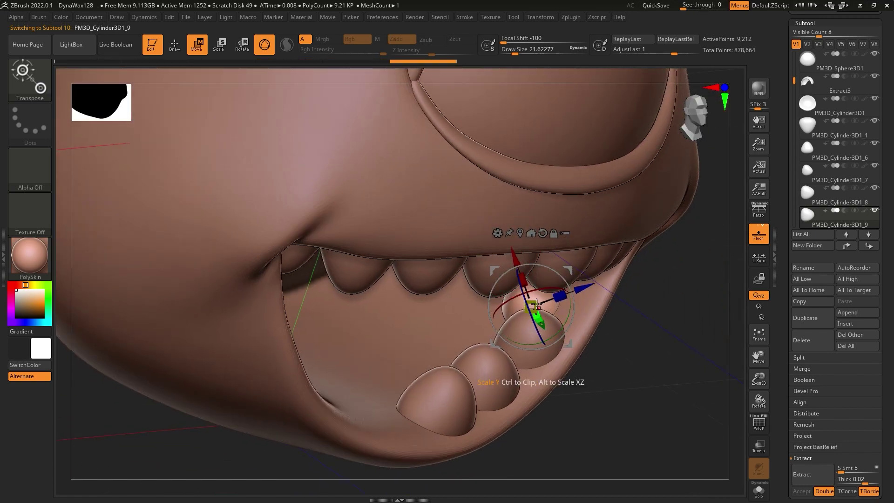
mouse_move(580, 341)
left_mouse_down()
mouse_move(632, 328)
mouse_move(577, 291)
mouse_move(587, 345)
mouse_move(577, 322)
mouse_move(627, 282)
left_mouse_up()
key("space")
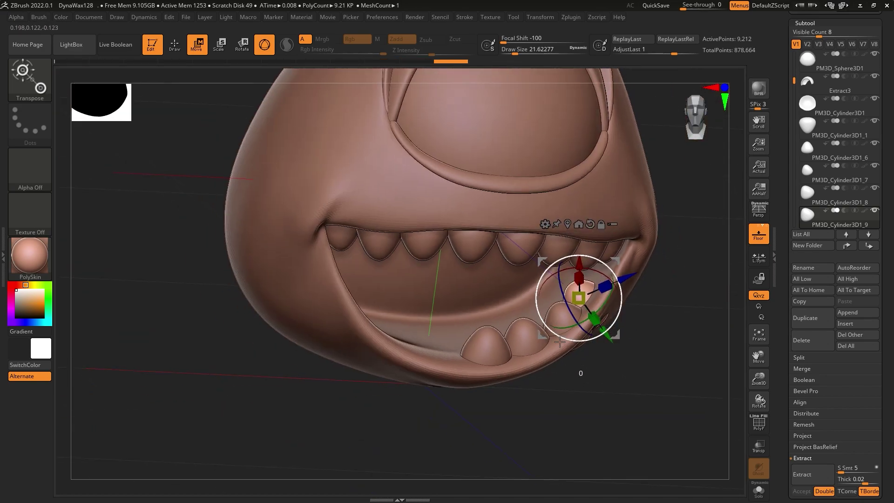
mouse_move(568, 369)
left_mouse_down()
mouse_move(583, 383)
mouse_move(629, 297)
left_mouse_up()
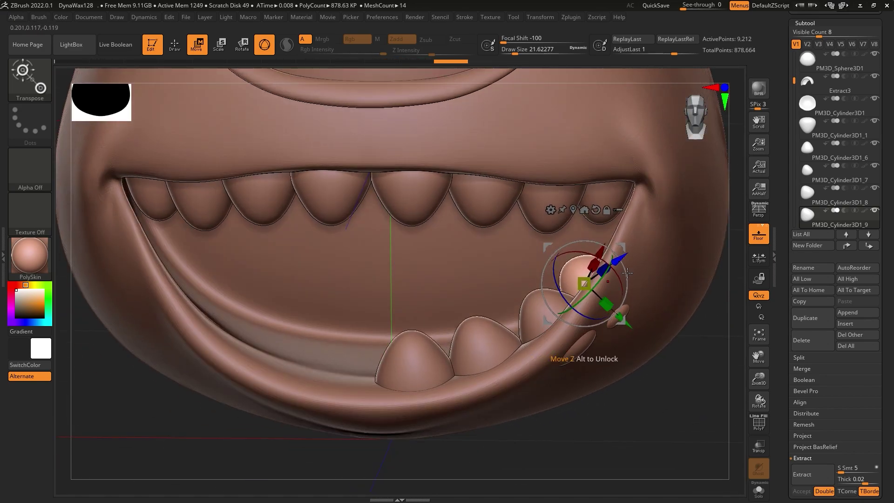
Leave Move mode and select a right-side lower tooth to mirror.
key("q")
key("b")
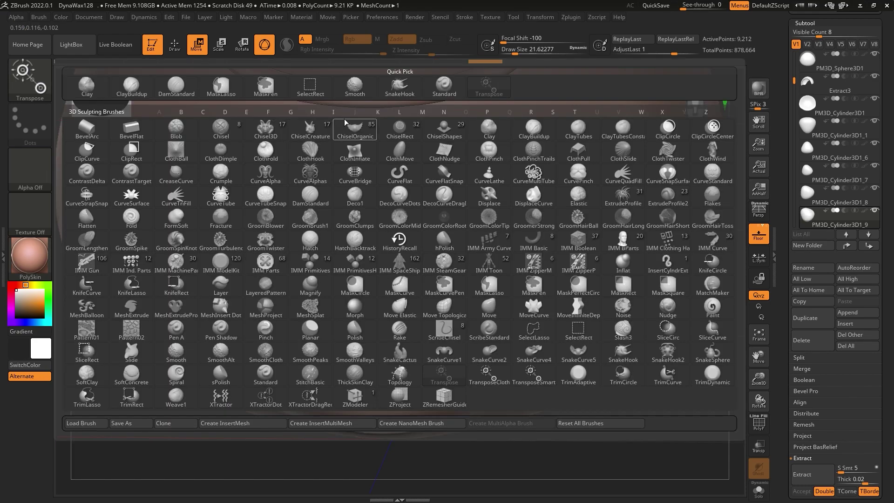
key("m")
key("l")
key("ctrl")
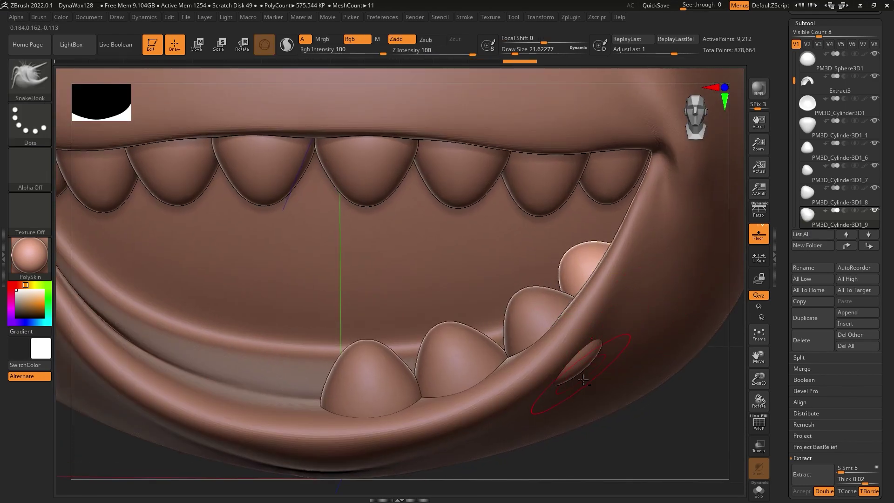
left_click(587, 375, "alt")
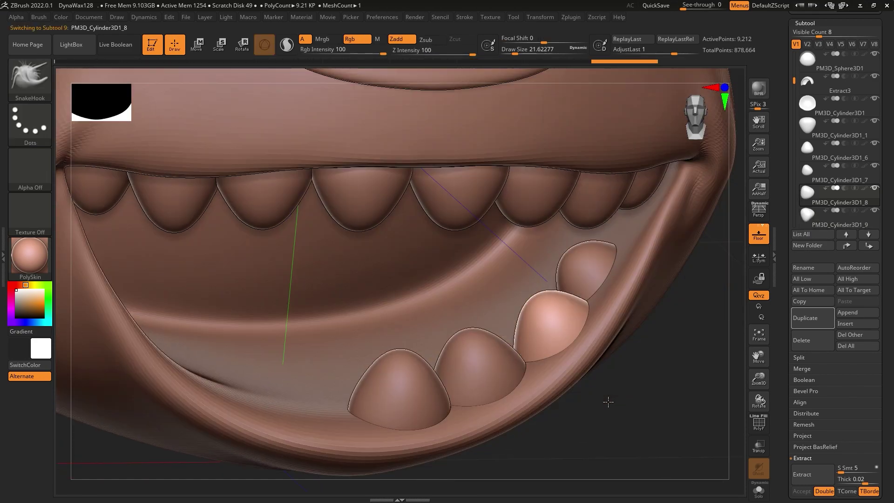
mouse_move(579, 366)
right_mouse_down()
mouse_move(580, 384)
mouse_move(821, 309)
right_mouse_up()
left_click(579, 384, "alt")
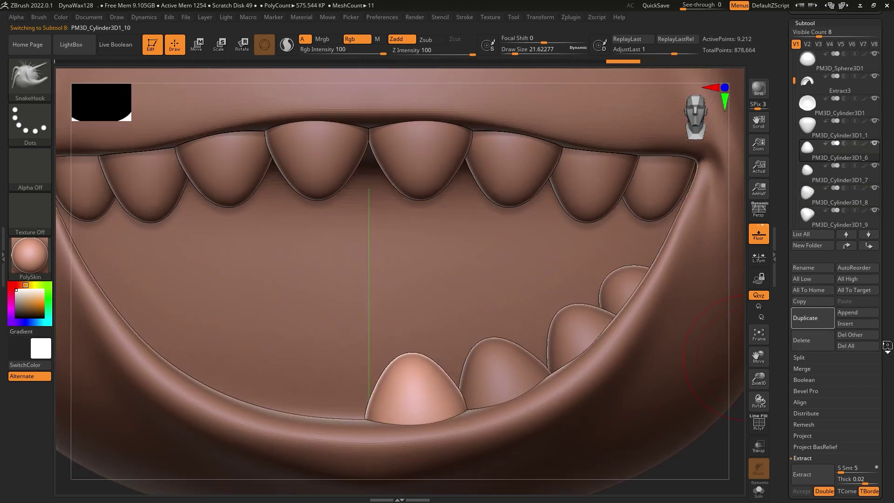
Mirror the selected lower tooth to the left with Deformation Mirror.
scroll(887, 345, "down", 5)
left_click(814, 446)
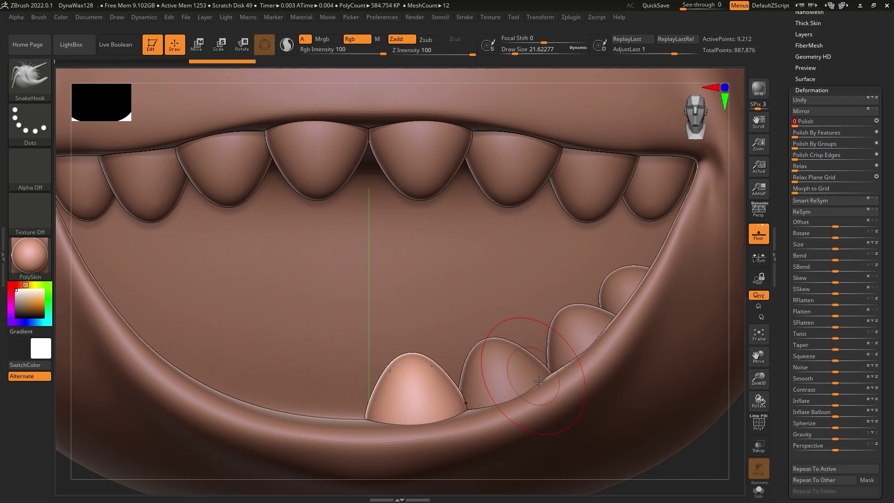
left_click(804, 122)
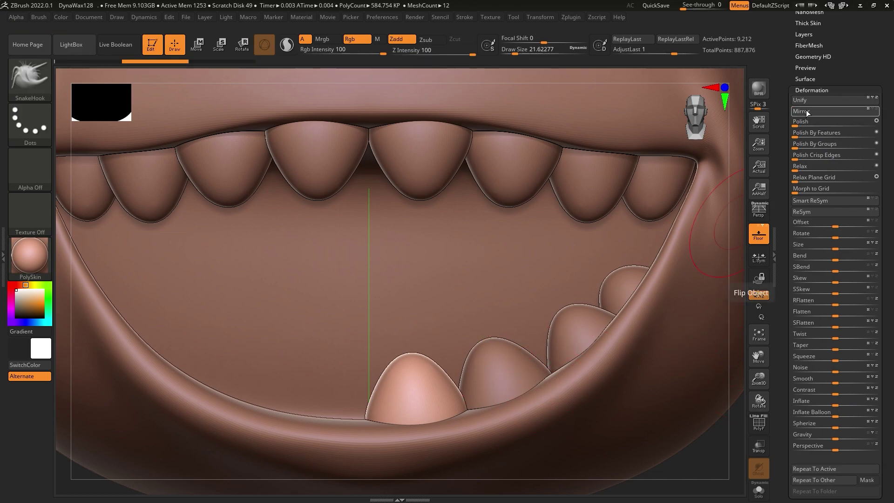
left_click(806, 112)
scroll(832, 209, "up", 5)
left_click(825, 208)
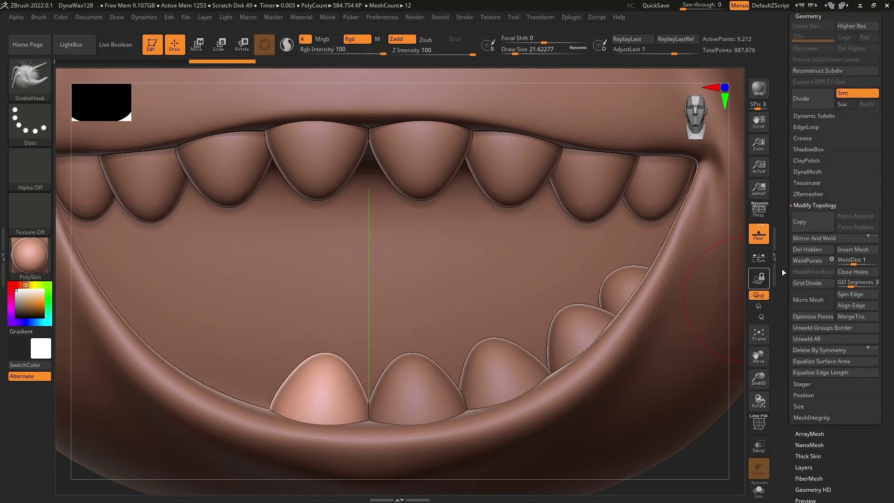
Mirror And Weld the remaining right-side lower teeth onto the left, then frame the head.
left_click(508, 386, "alt")
left_click(810, 238)
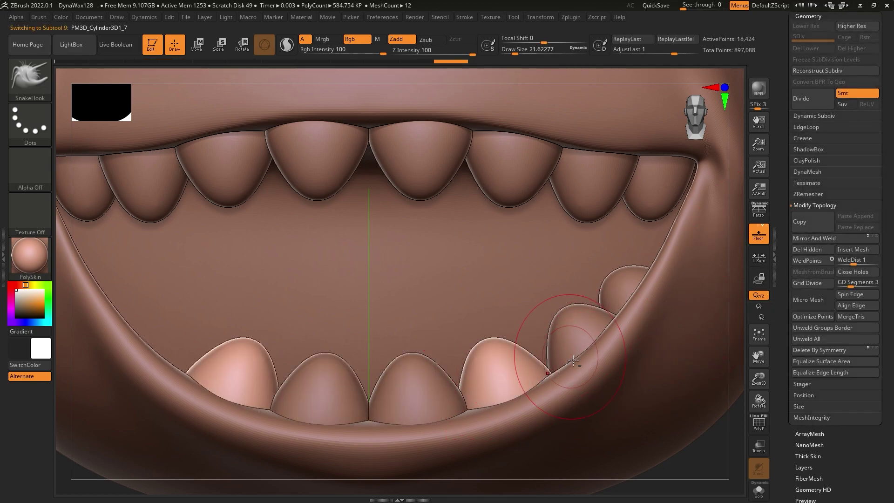
left_click(581, 333, "alt")
left_click(811, 238)
left_click(623, 286, "alt")
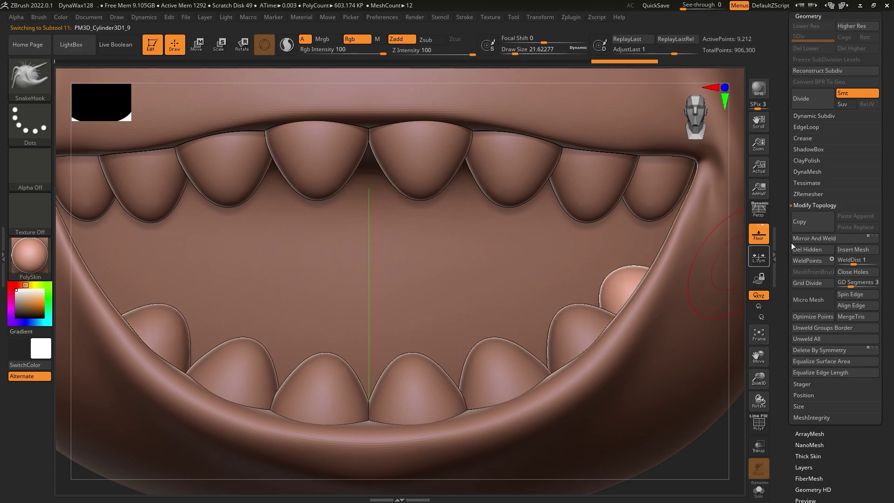
left_click(820, 242)
key("f")
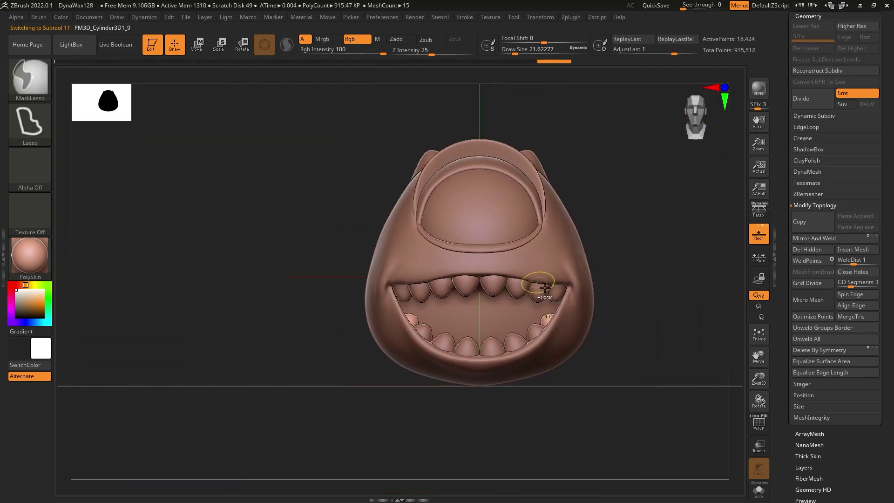
On the body, SnakeHook and smooth the lower lip at the mouth corners around the outer teeth.
left_click(556, 369, "alt")
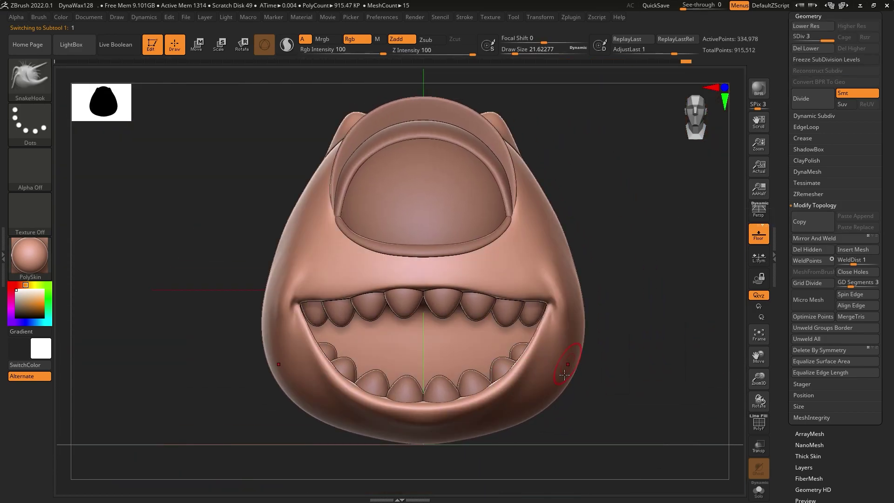
left_click_drag(537, 384, 577, 382)
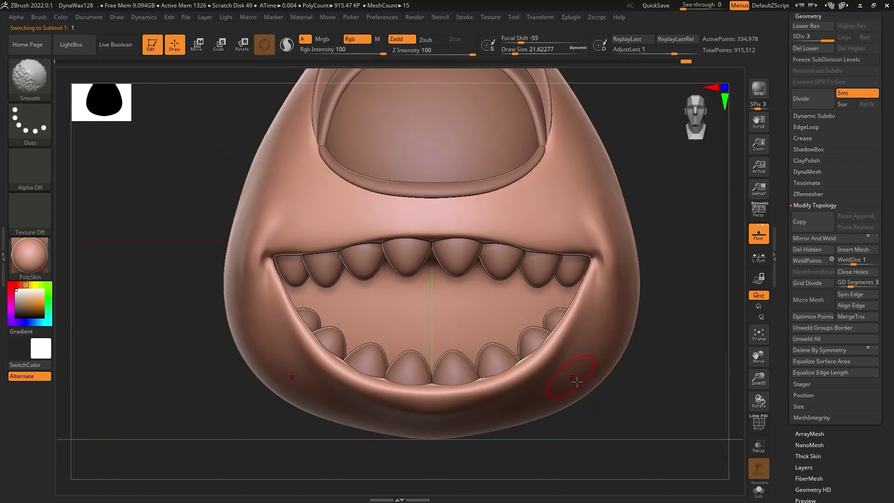
right_click_drag(577, 381, 579, 330, "ctrl")
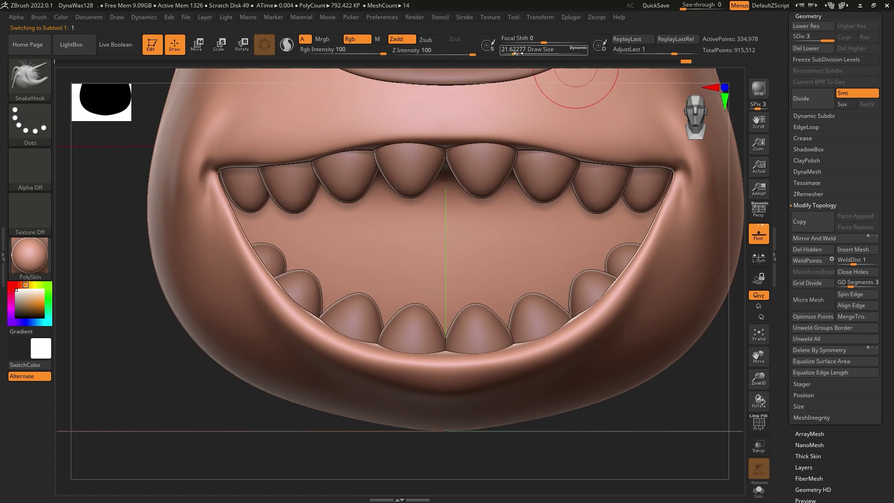
left_click_drag(518, 53, 521, 53)
right_click_drag(519, 279, 539, 349)
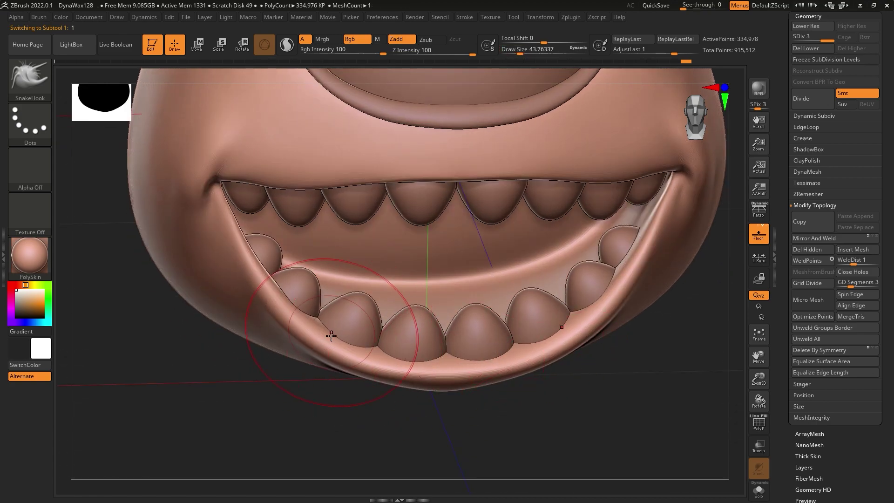
right_click_drag(677, 357, 633, 317, "shift")
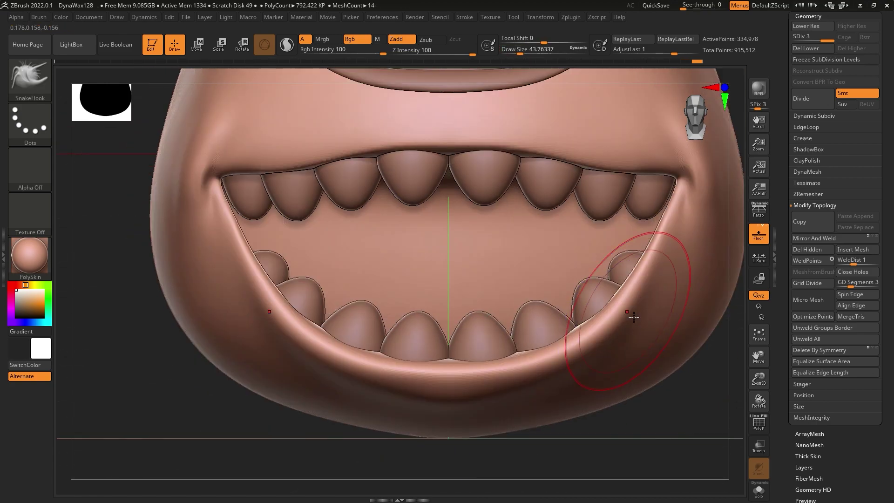
scroll(838, 279, "up", 3)
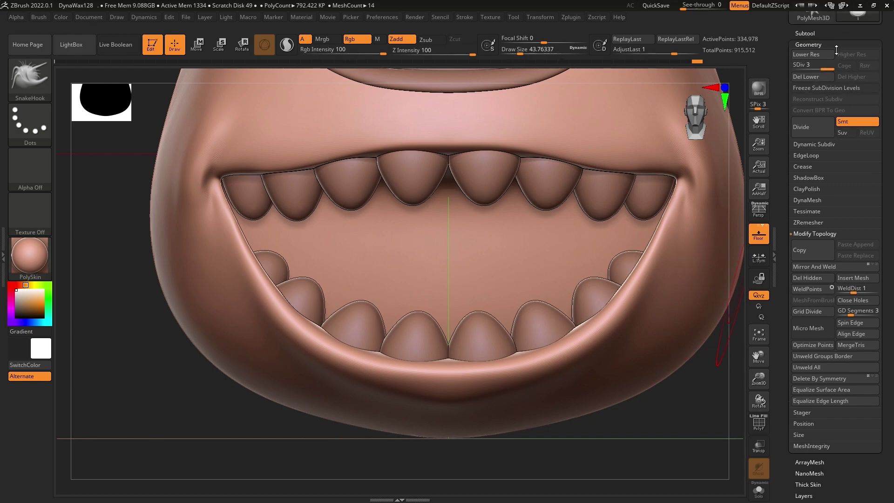
scroll(838, 279, "up", 5)
Append a Sphere3D subtool and scale it down inside the mouth behind the teeth.
left_click(864, 313)
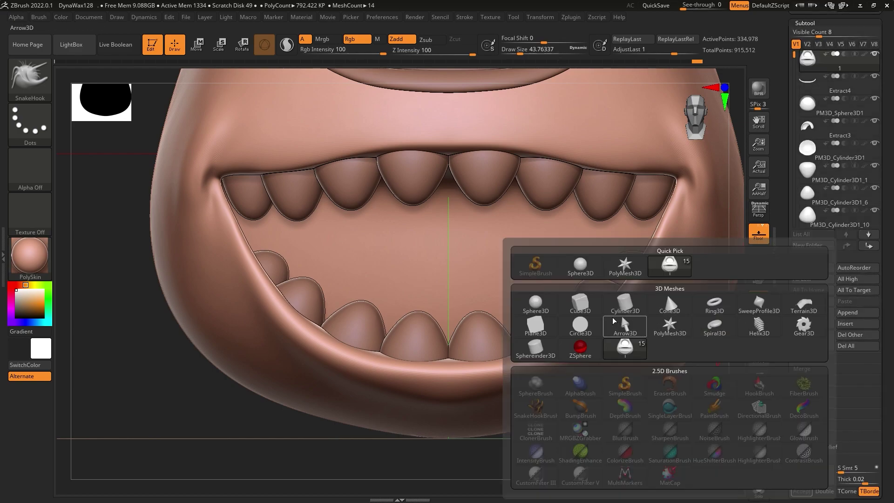
left_click(535, 303)
key("w")
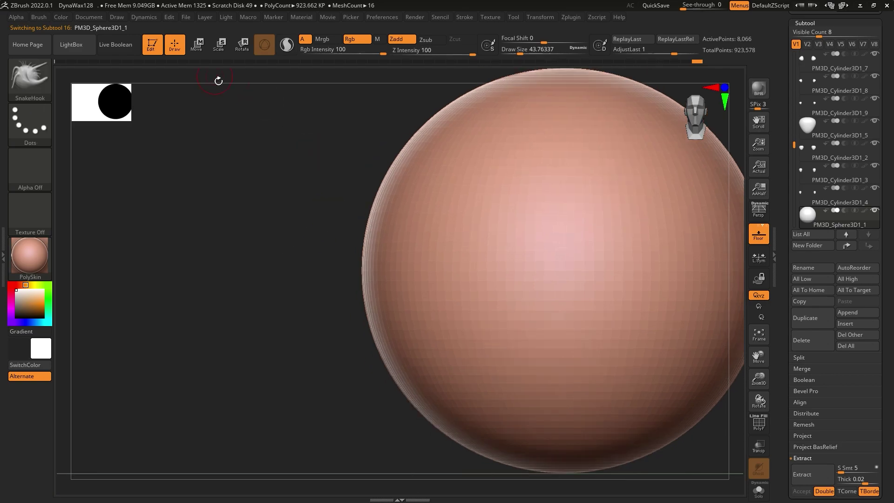
mouse_move(576, 281)
left_mouse_down()
mouse_move(413, 260)
mouse_move(433, 259)
mouse_move(428, 186)
mouse_move(445, 272)
left_mouse_up()
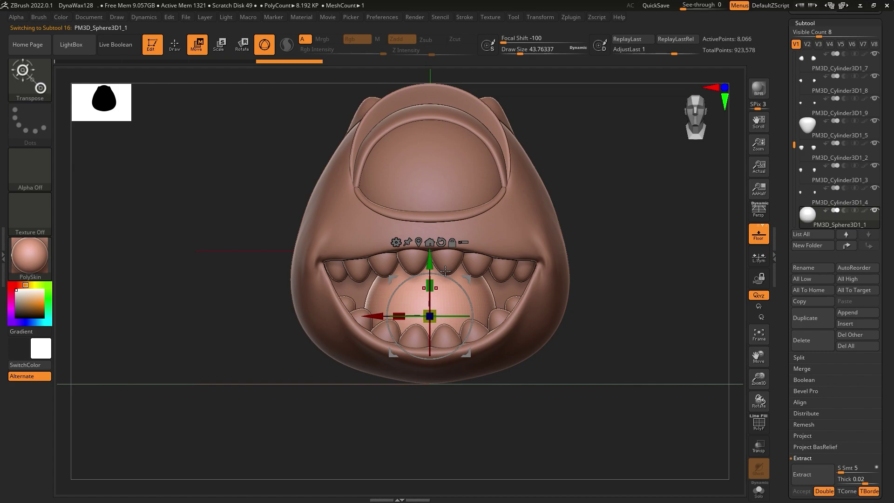
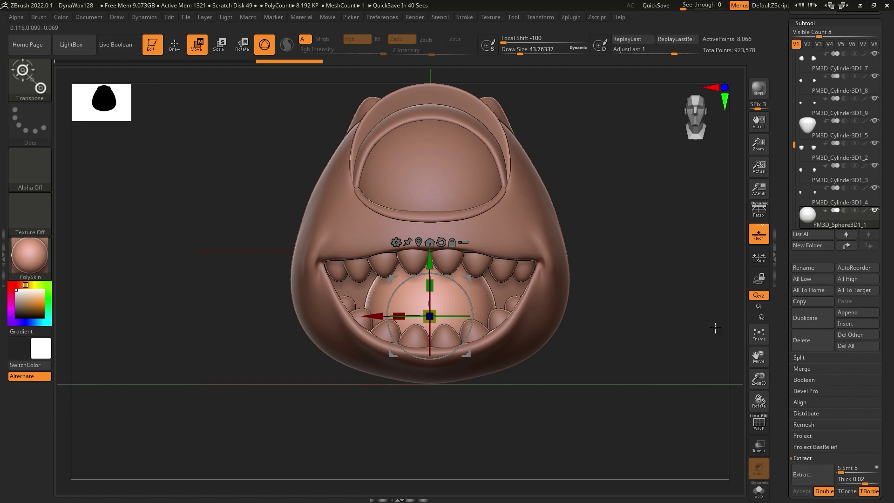
Squash the inner mouth sphere vertically with Transpose, then scale it up slightly.
scroll(648, 309, "up", 3)
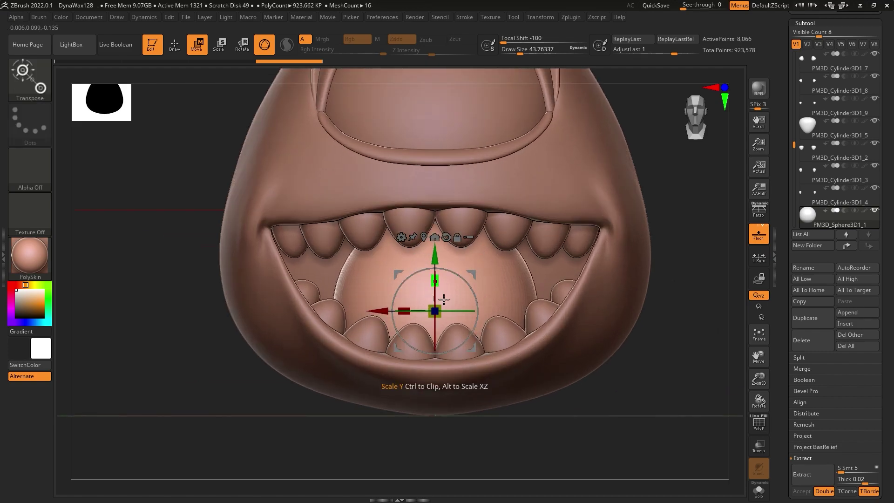
mouse_move(434, 280)
left_mouse_down()
mouse_move(446, 341)
mouse_move(373, 290)
mouse_move(422, 289)
mouse_move(423, 327)
left_mouse_up()
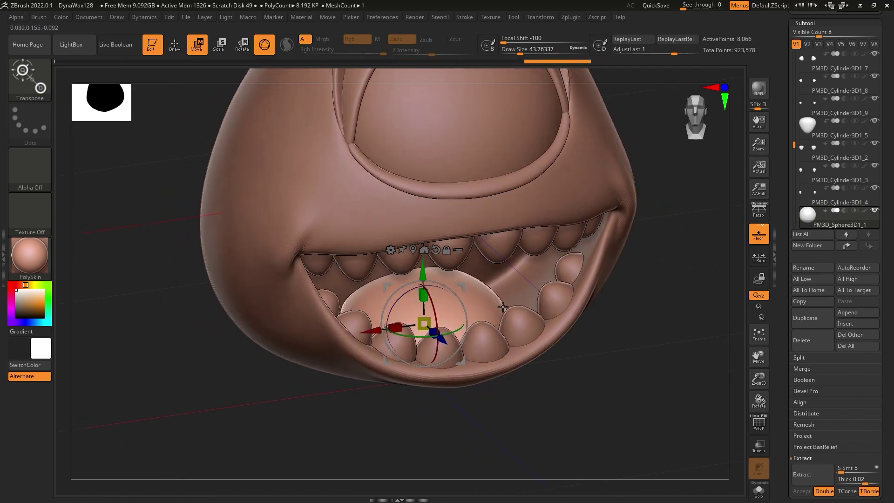
left_click_drag(447, 368, 518, 316)
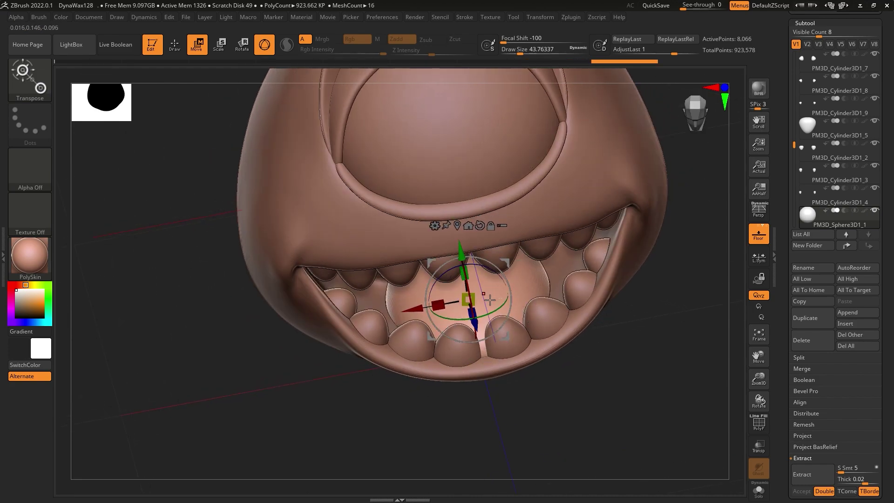
left_click_drag(437, 305, 462, 256)
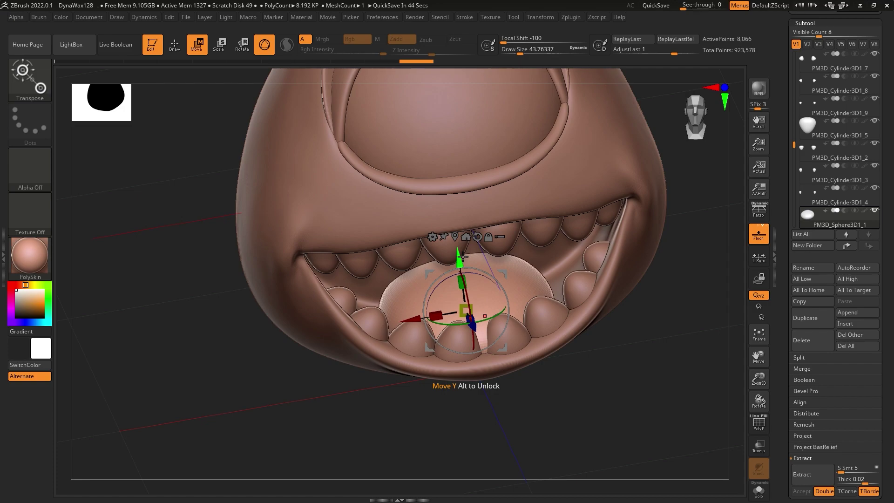
Select the SnakeHook brush, increase Draw Size, and orbit to inspect the flattened tongue.
left_click(29, 78)
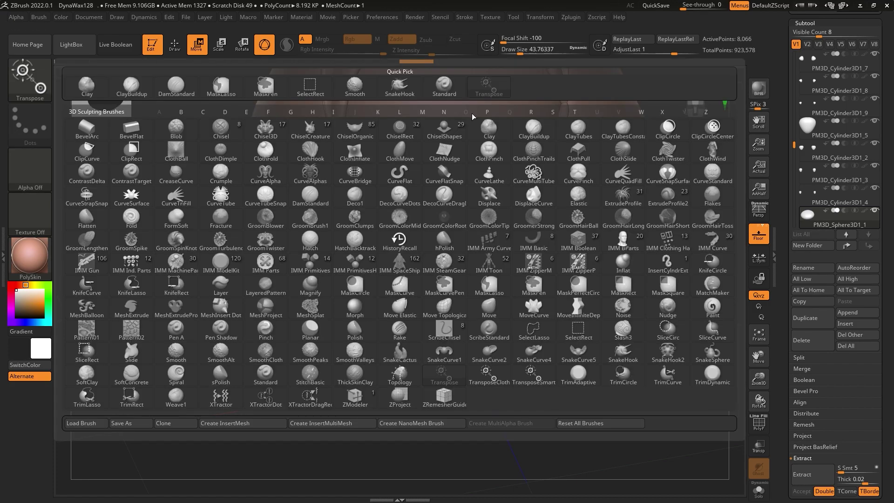
left_click(401, 88)
left_click_drag(519, 54, 529, 56)
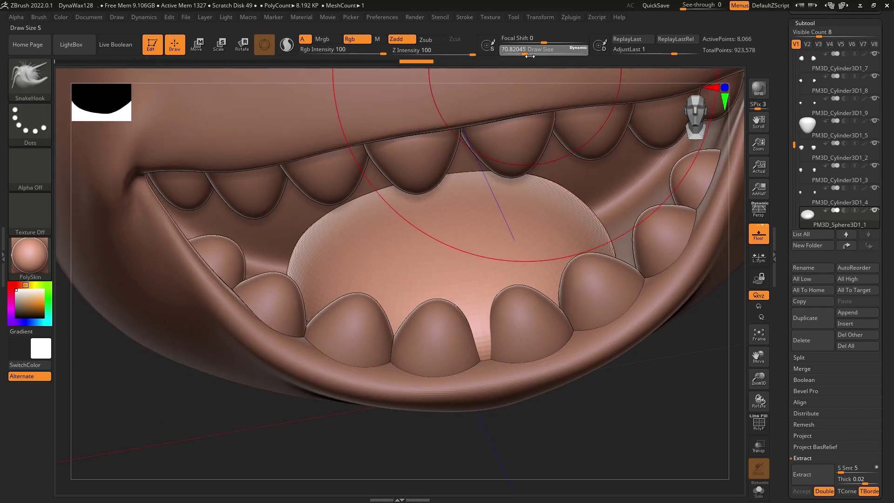
right_click_drag(448, 266, 425, 242)
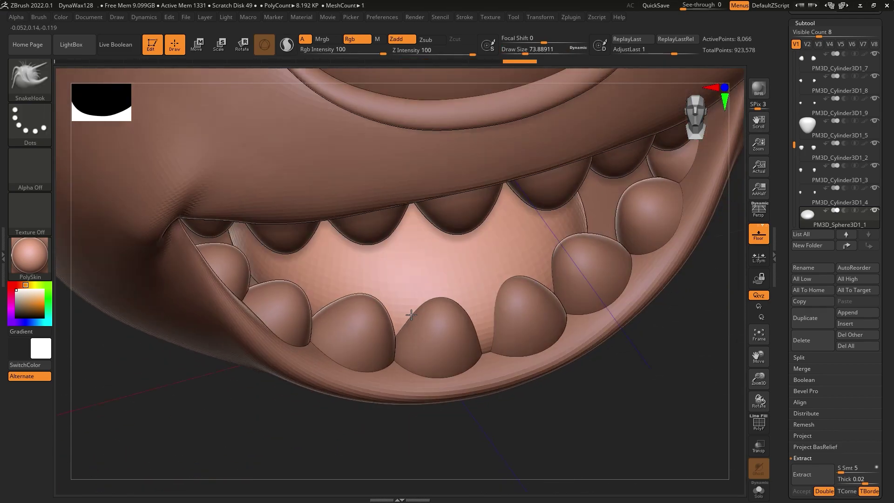
mouse_move(366, 266)
right_mouse_down()
mouse_move(499, 325)
mouse_move(421, 203)
mouse_move(379, 236)
mouse_move(536, 95)
mouse_move(485, 245)
mouse_move(485, 195)
right_mouse_up()
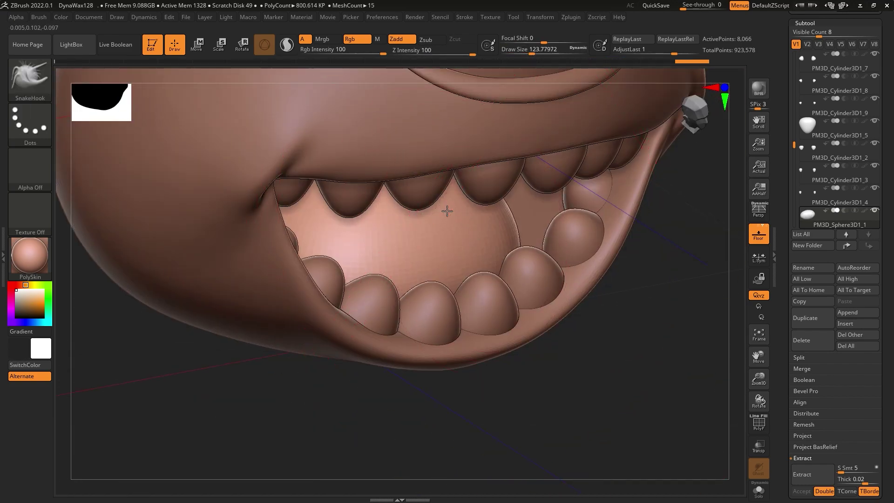
Retopologize the tongue subtool with ZRemesher under Tool > Geometry.
left_click(806, 23)
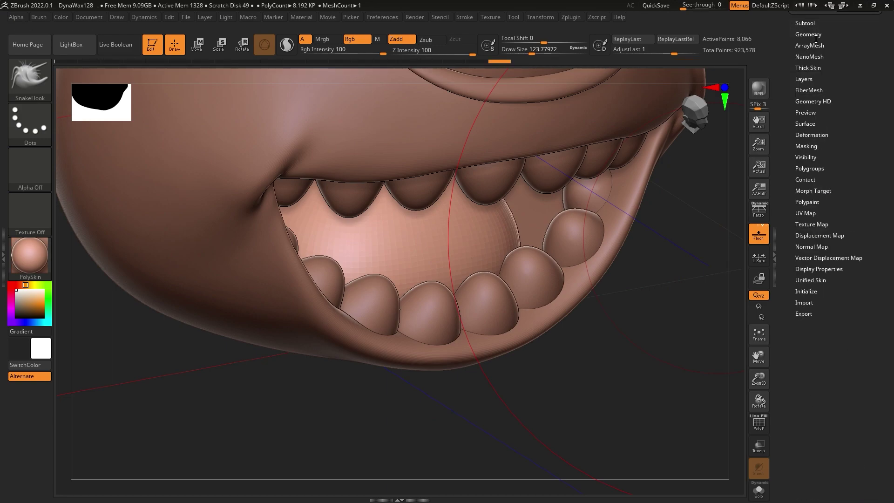
left_click(810, 34)
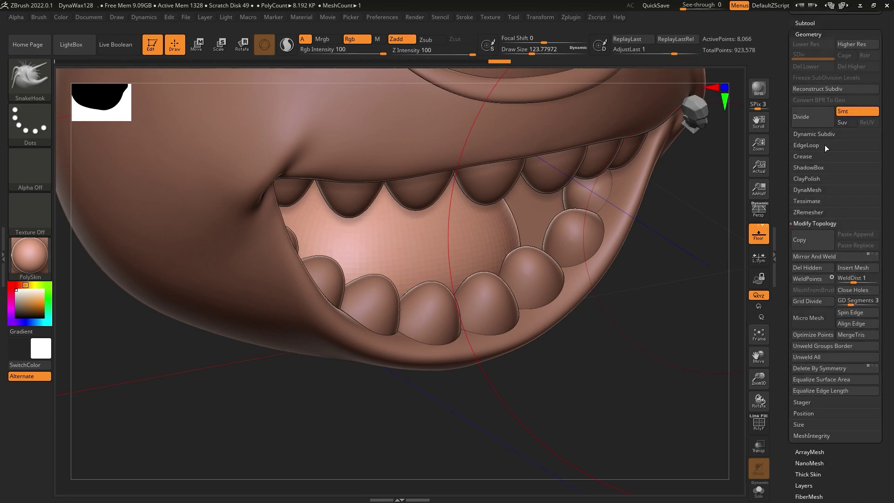
left_click(812, 212)
left_click(813, 228)
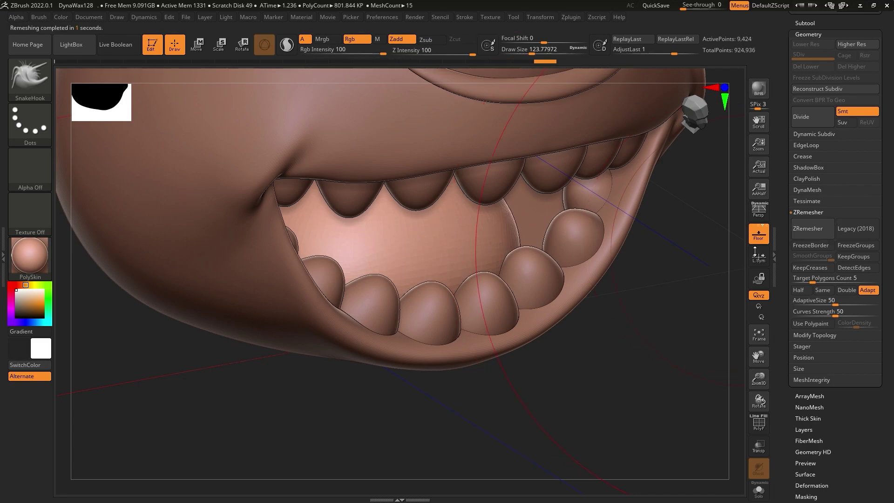
Isolate the remeshed tongue with Solo and orbit around it.
left_click_drag(724, 249, 689, 328, "shift")
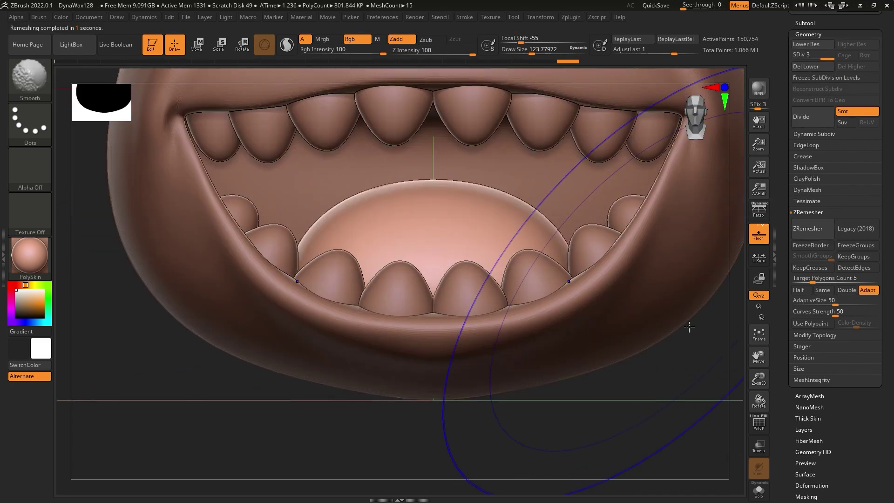
left_click(758, 490)
mouse_move(468, 262)
left_mouse_down()
mouse_move(547, 193)
mouse_move(543, 162)
mouse_move(549, 168)
left_mouse_up()
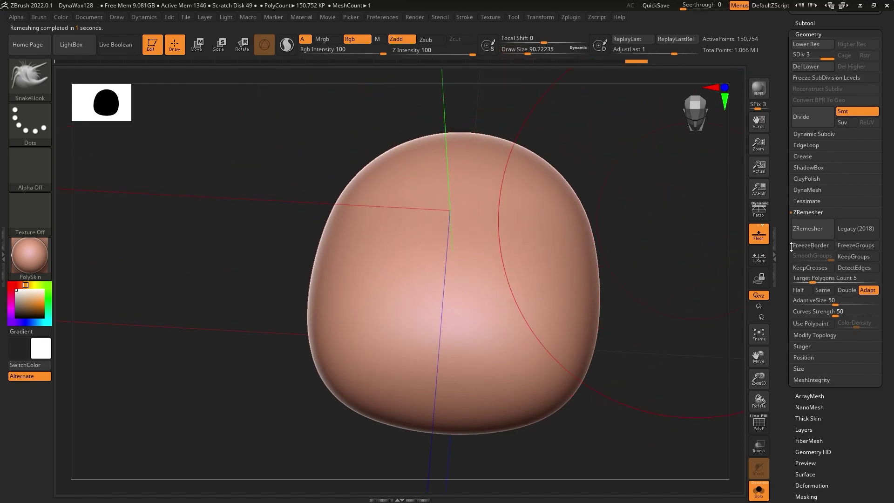
Choose the DamStandard brush at a smaller Draw Size and zoom onto the tongue.
left_click(43, 91)
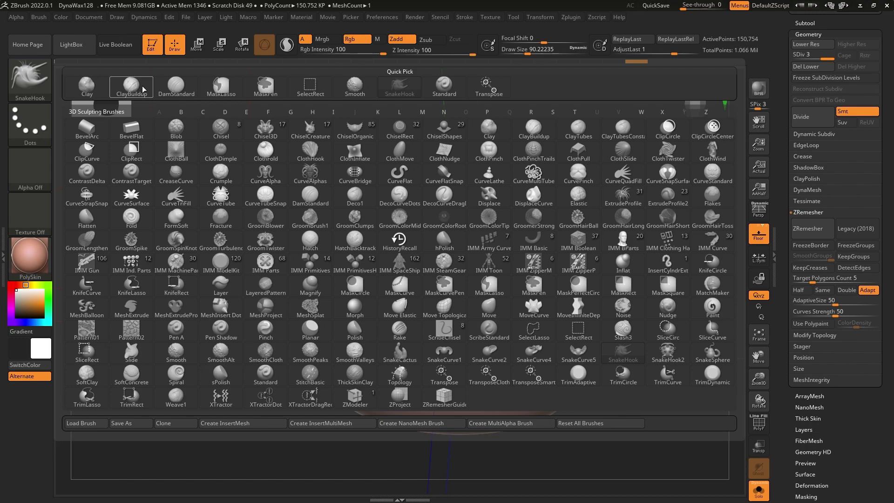
key("d")
key("s")
left_click_drag(527, 53, 520, 54)
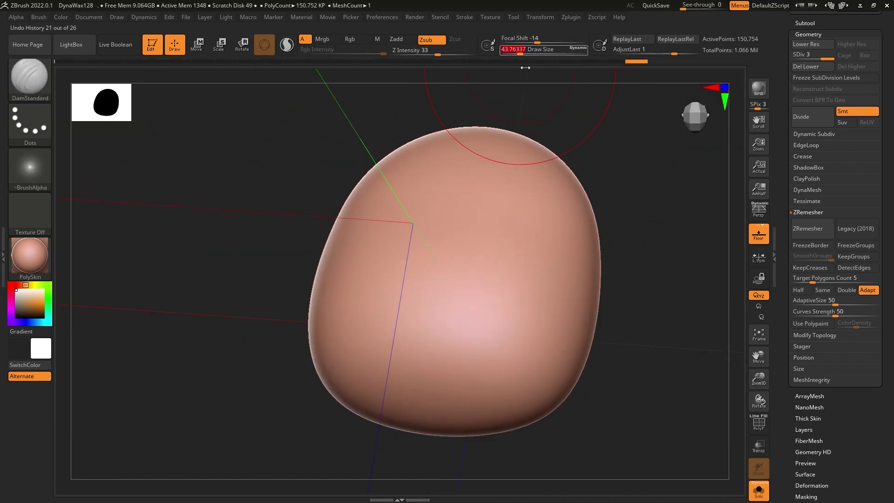
mouse_move(187, 372)
left_mouse_down()
mouse_move(564, 178)
mouse_move(419, 237)
left_mouse_up()
Carve a diagonal groove along the tongue's centre, redoing the stroke until it sits right.
key("ctrl+z")
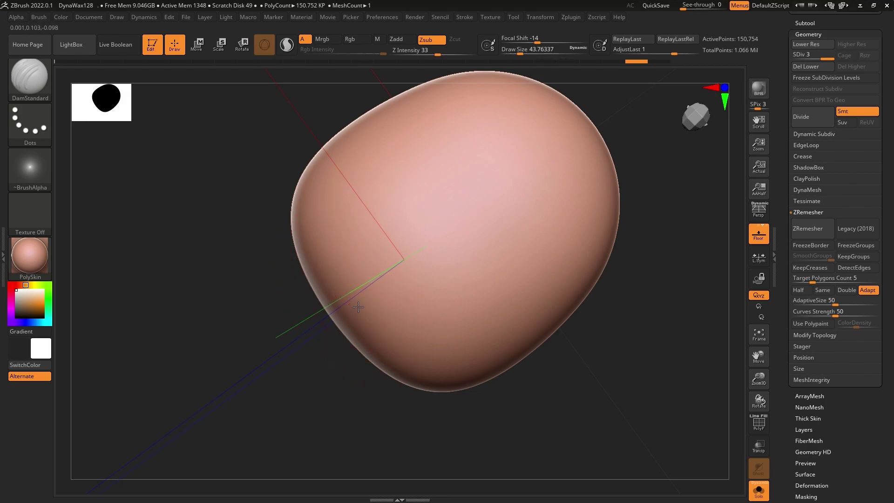
left_click_drag(347, 312, 605, 100)
key("ctrl+z")
left_click_drag(373, 303, 591, 128)
key("ctrl+z")
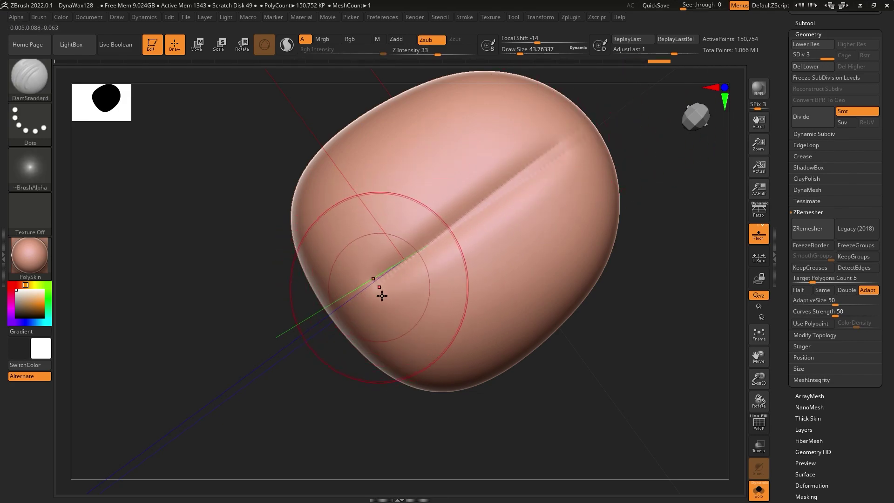
left_click_drag(375, 279, 618, 114)
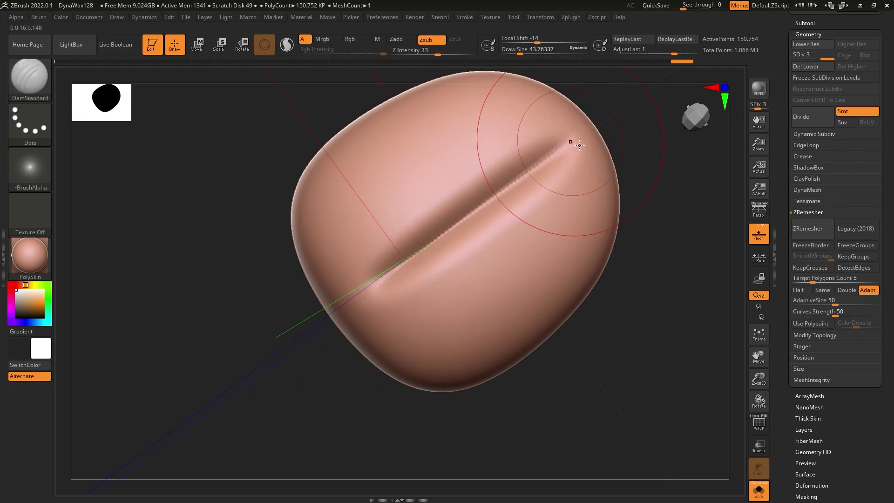
Smooth the groove edges, extend it to the lower-left edge, then turn Solo off.
mouse_move(329, 355)
left_mouse_down()
mouse_move(403, 276)
mouse_move(333, 346)
mouse_move(386, 293)
left_mouse_up()
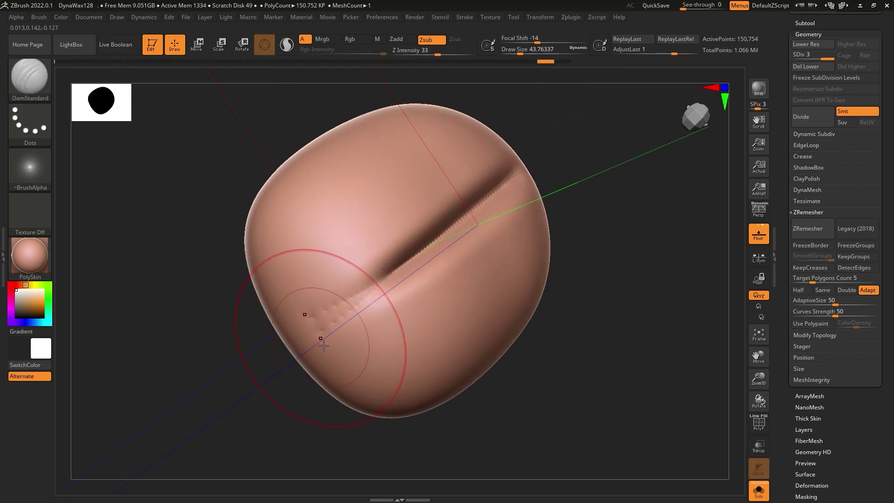
left_click_drag(330, 323, 376, 304, "shift")
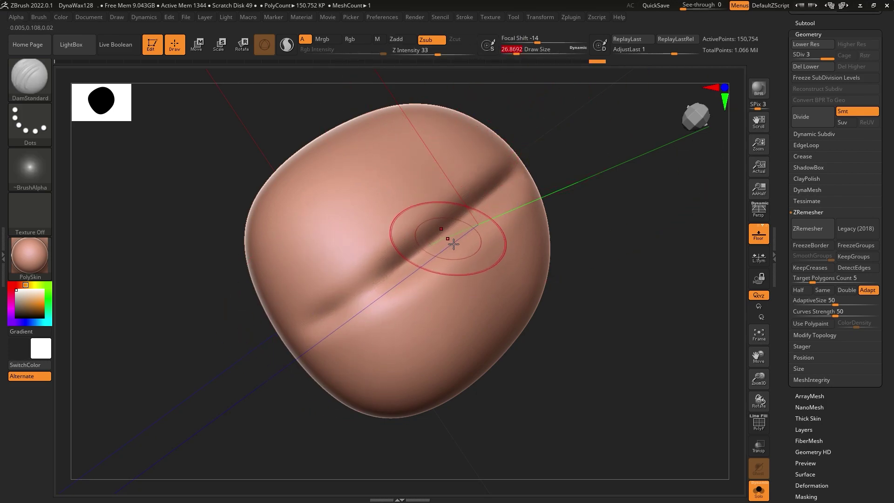
left_click_drag(389, 279, 284, 335)
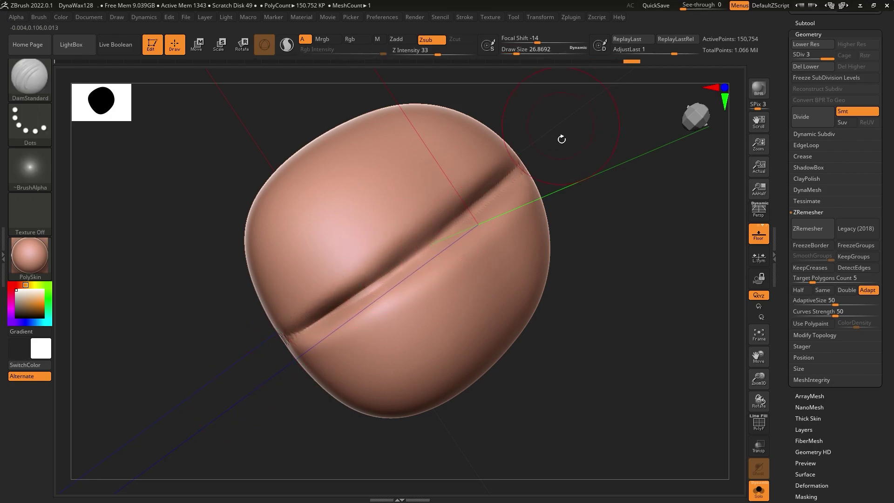
key("shift")
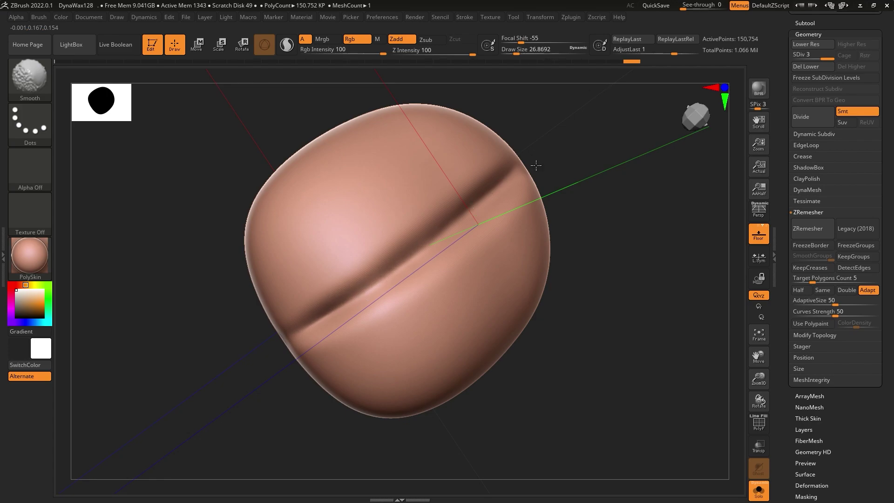
left_click(758, 495)
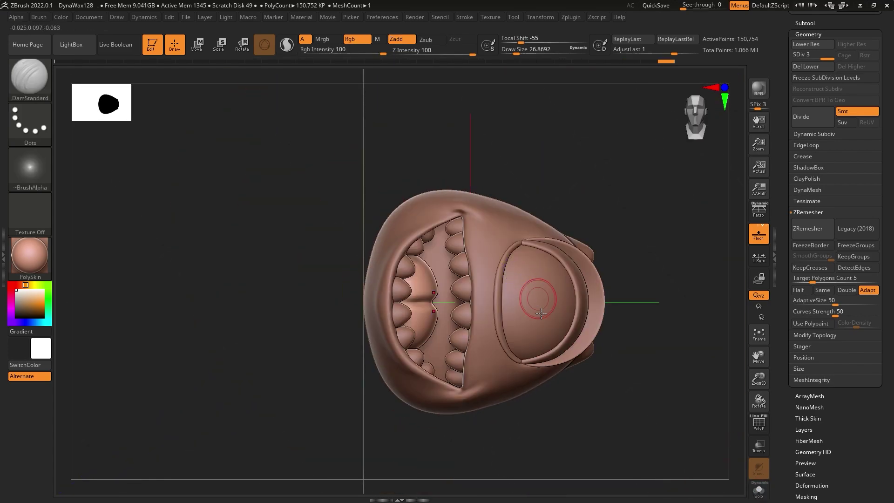
Orbit around the full head back to a front view and fine-tune the brush Draw Size.
left_click_drag(534, 285, 375, 365)
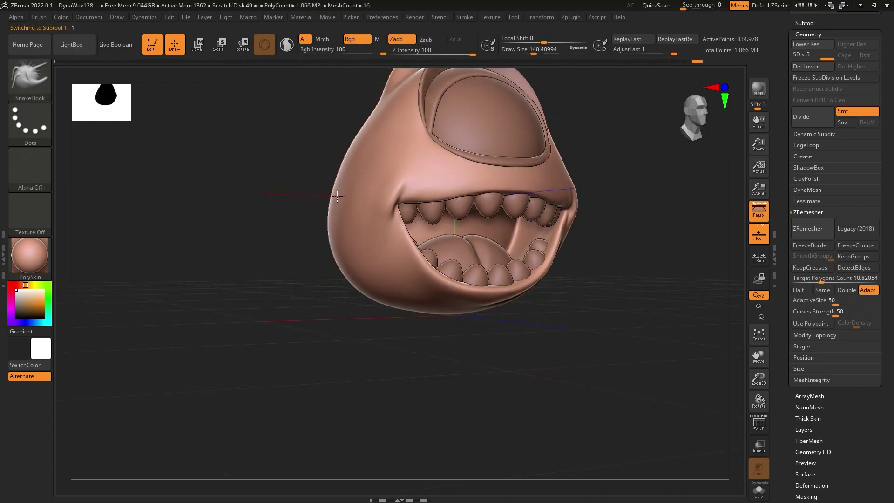
mouse_move(574, 270)
left_mouse_down()
mouse_move(551, 289)
mouse_move(513, 110)
left_mouse_up()
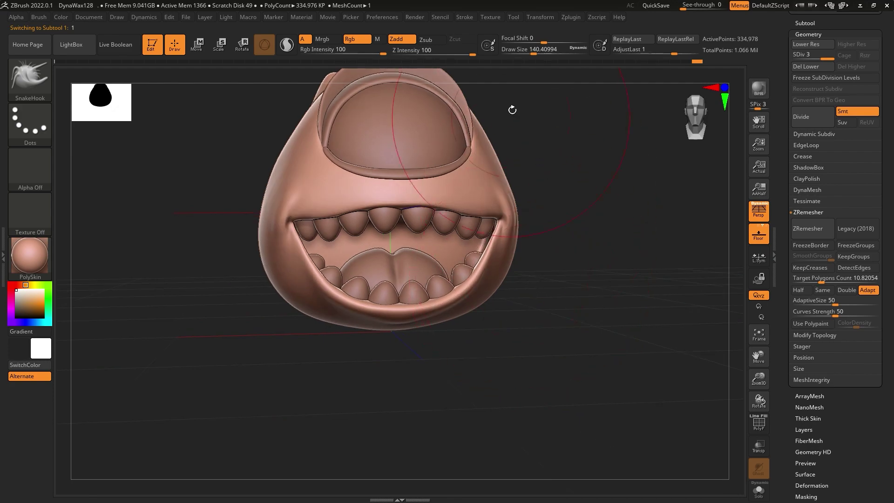
left_click_drag(539, 54, 525, 54)
left_click_drag(554, 224, 524, 242)
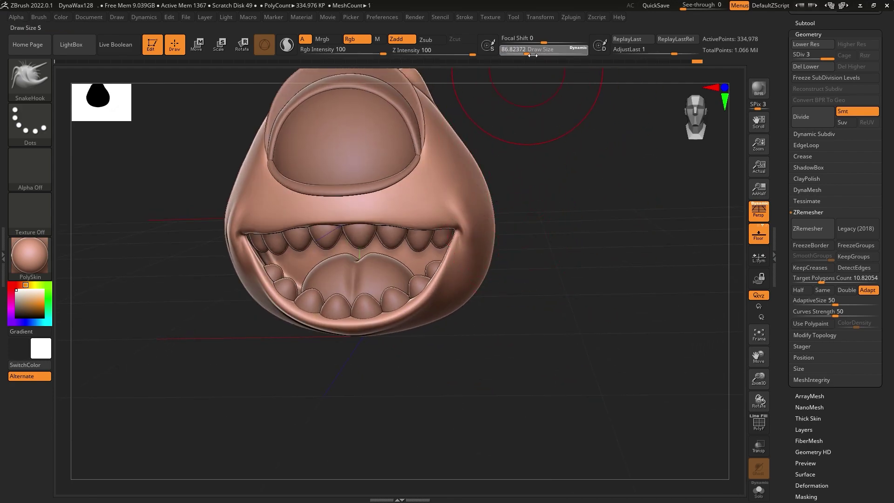
left_click_drag(525, 54, 529, 54)
left_click_drag(526, 195, 495, 230)
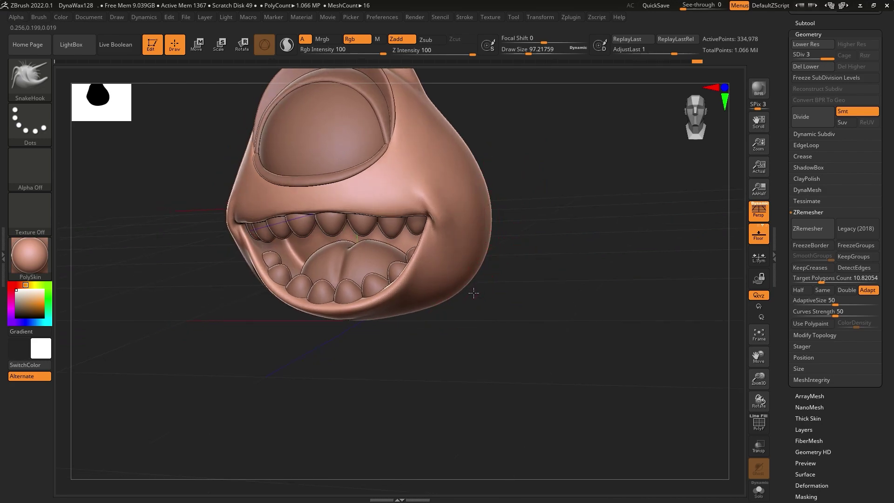
mouse_move(450, 306)
left_mouse_down()
mouse_move(465, 283)
mouse_move(460, 222)
left_mouse_up()
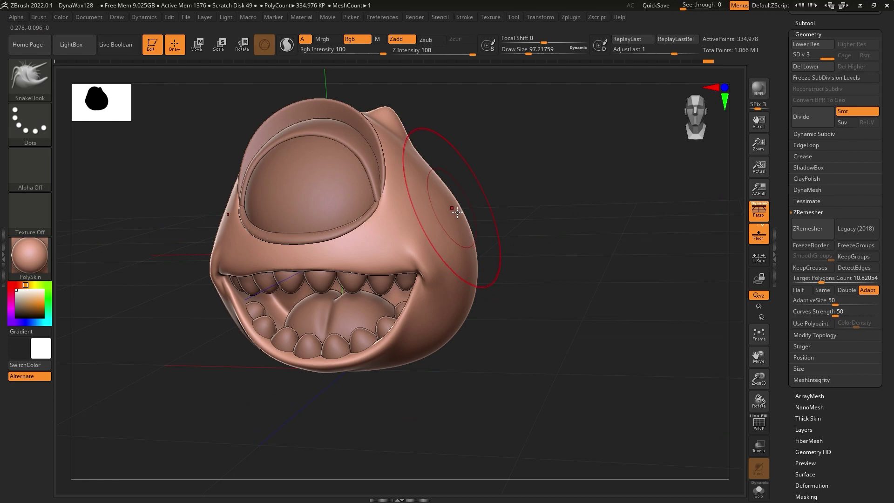
key("shift")
left_click_drag(465, 301, 459, 256, "shift")
Switch to ClayBuildup with Draw Size about 23 and zoom in on the mouth.
left_click(44, 96)
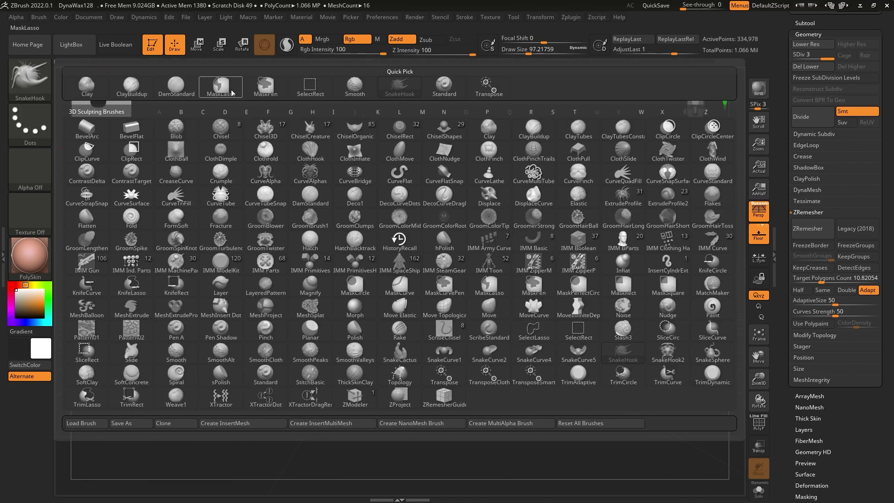
left_click(140, 87)
left_click_drag(532, 53, 514, 54)
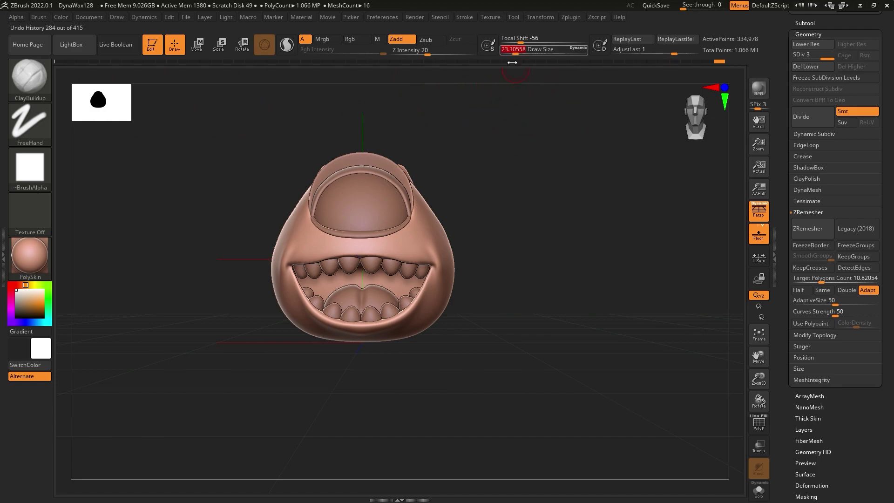
left_click_drag(444, 236, 505, 153, "alt")
left_click_drag(435, 270, 572, 125, "alt")
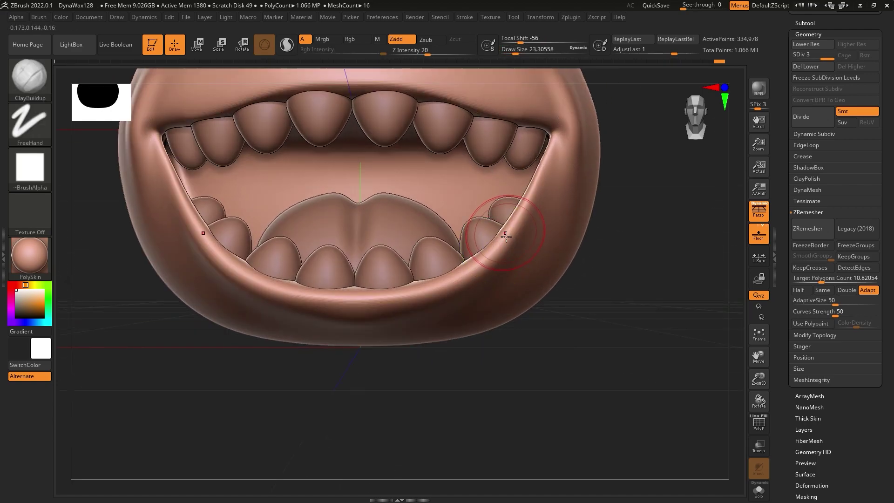
Lasso-mask the mouth interior and teeth, including the lower-right lip area.
mouse_move(512, 116)
left_mouse_down("alt")
mouse_move(512, 154)
mouse_move(532, 134)
left_mouse_up("alt")
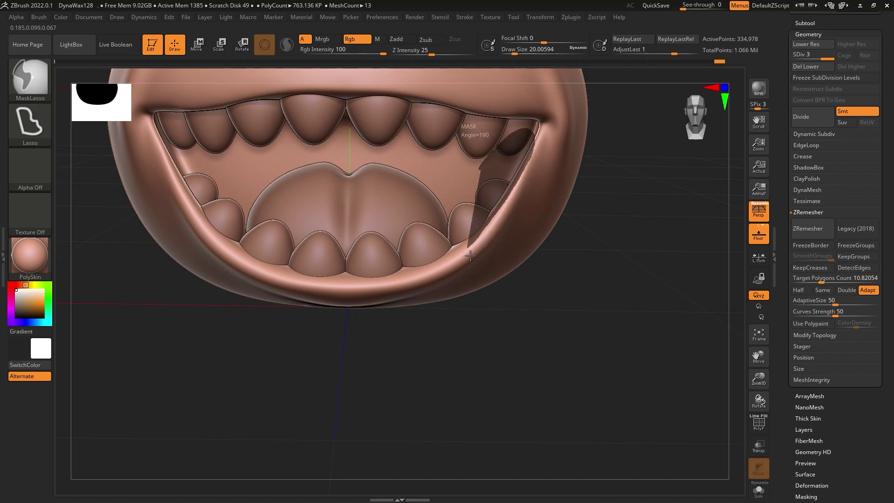
left_click_drag(470, 255, 298, 173, "ctrl")
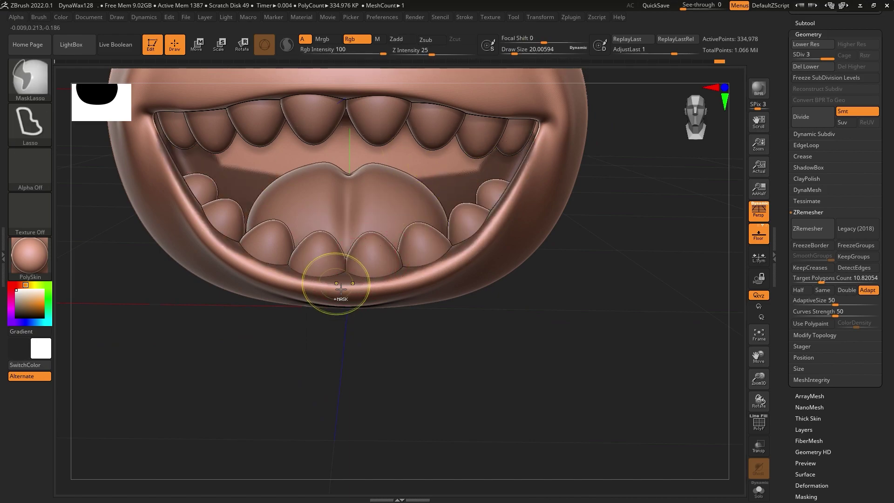
left_click_drag(439, 281, 515, 191, "ctrl")
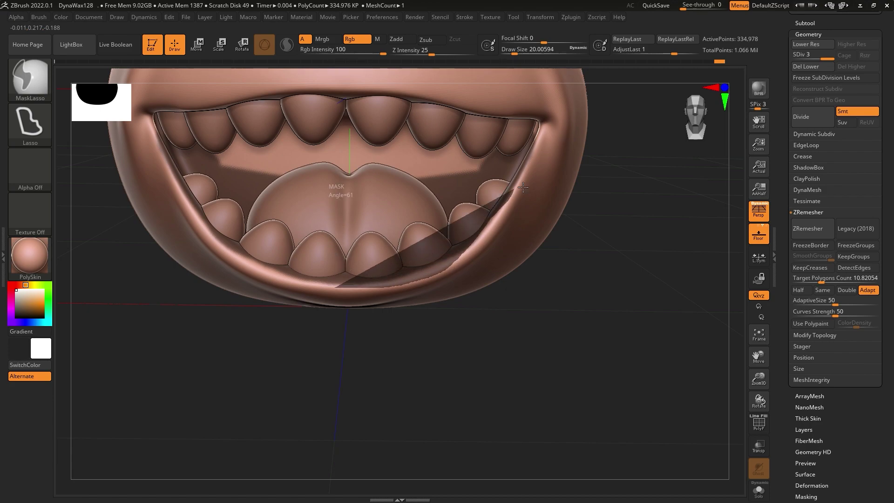
right_click_drag(485, 233, 478, 260)
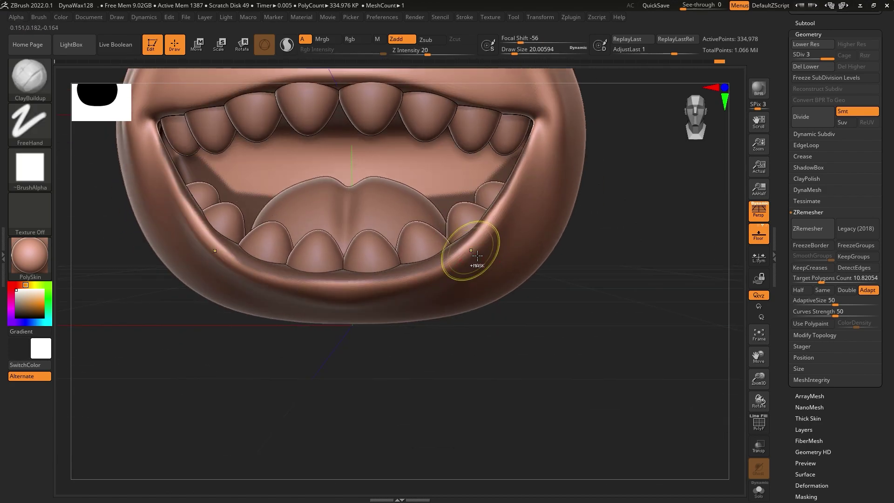
mouse_move(558, 309)
left_mouse_down("ctrl")
mouse_move(478, 252)
mouse_move(326, 335)
left_mouse_up("ctrl")
mouse_move(502, 212)
right_mouse_down()
mouse_move(515, 244)
mouse_move(536, 223)
right_mouse_up()
Build up the lower lip from the right corner toward the centre into a thicker rim.
left_click_drag(464, 288, 401, 314)
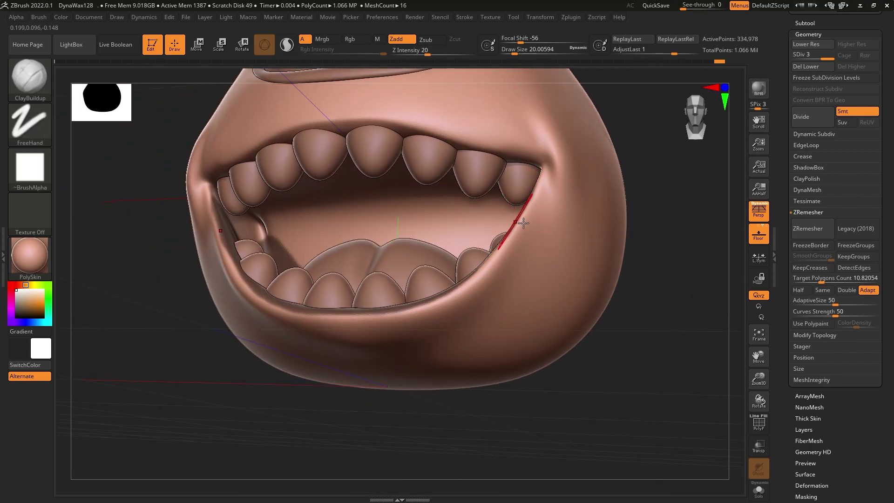
right_click_drag(401, 314, 368, 302)
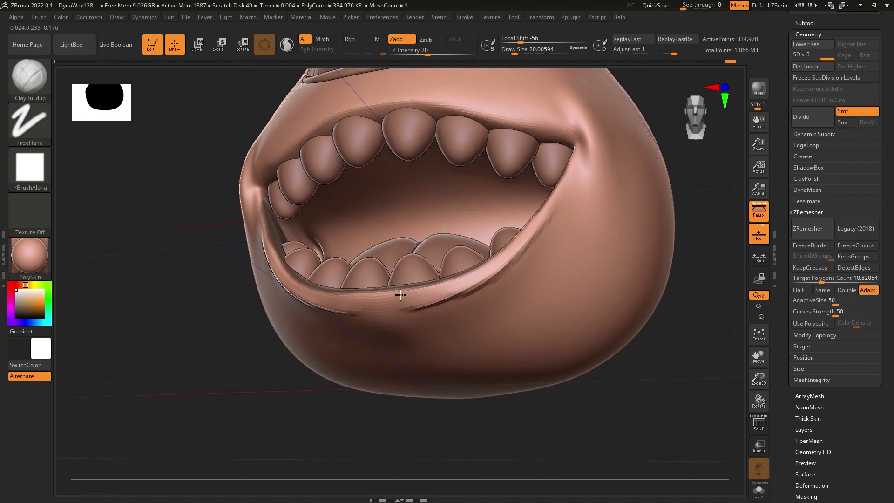
mouse_move(541, 222)
left_mouse_down()
mouse_move(351, 311)
mouse_move(280, 274)
mouse_move(339, 298)
left_mouse_up()
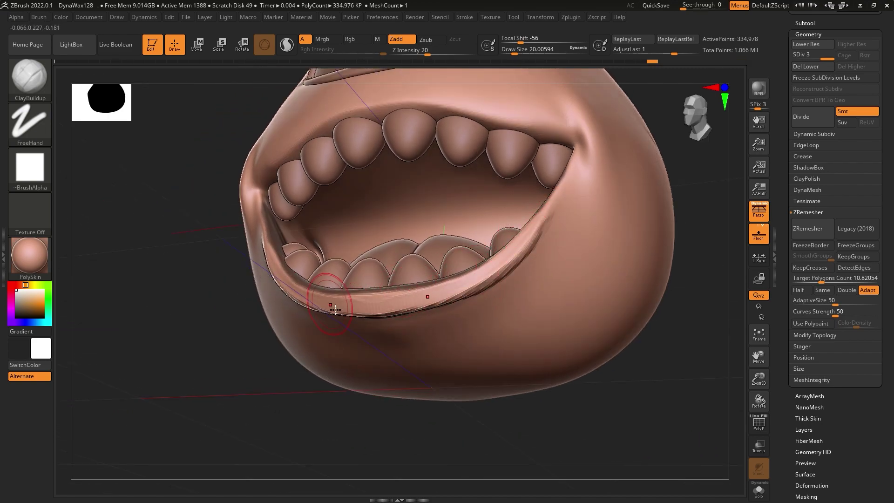
mouse_move(535, 228)
left_mouse_down()
mouse_move(488, 282)
mouse_move(337, 307)
left_mouse_up()
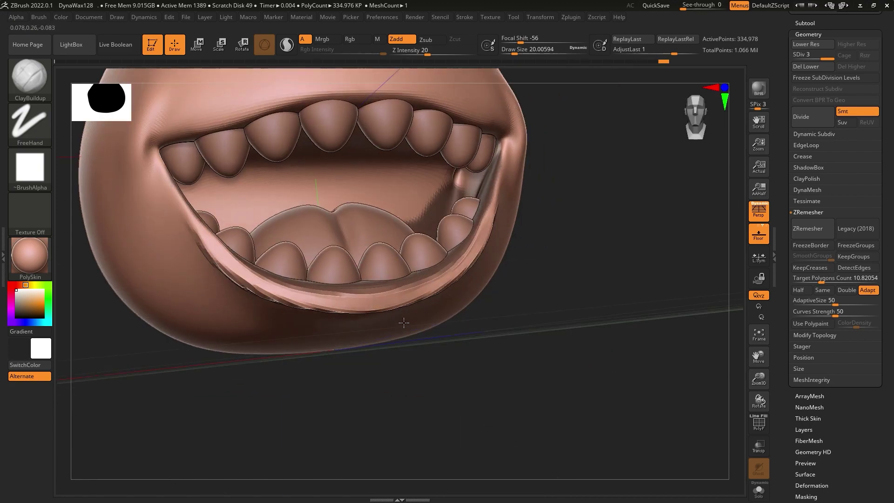
Clear the mask and smooth the lower lip from a three-quarter view.
left_click_drag(363, 419, 335, 411)
key("ctrl")
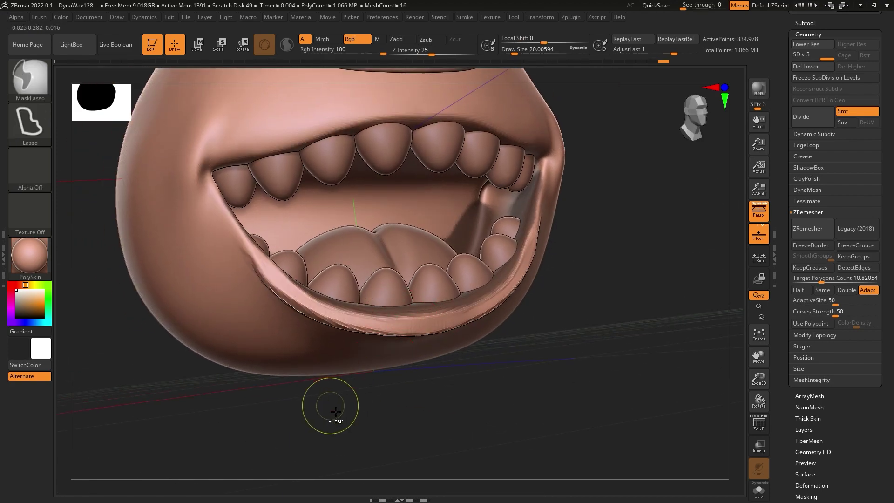
left_click(335, 411, "ctrl")
left_click_drag(439, 298, 346, 311)
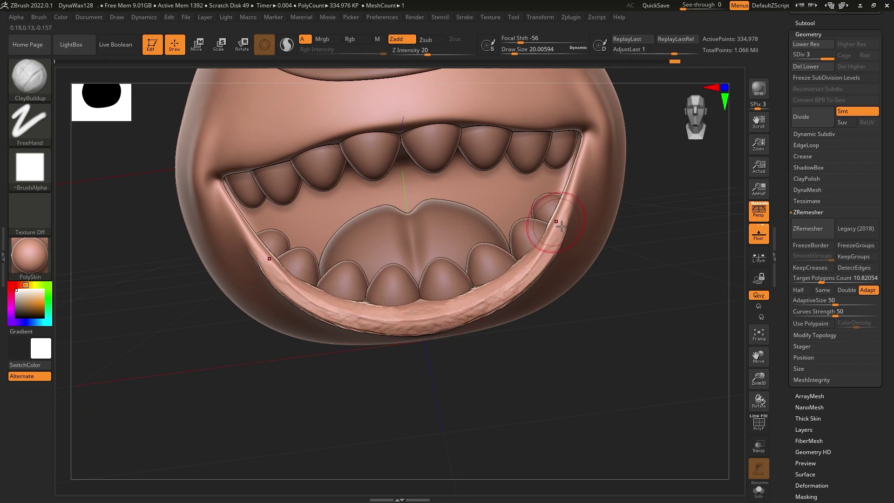
mouse_move(561, 226)
left_mouse_down()
mouse_move(526, 279)
mouse_move(482, 308)
left_mouse_up()
key("shift")
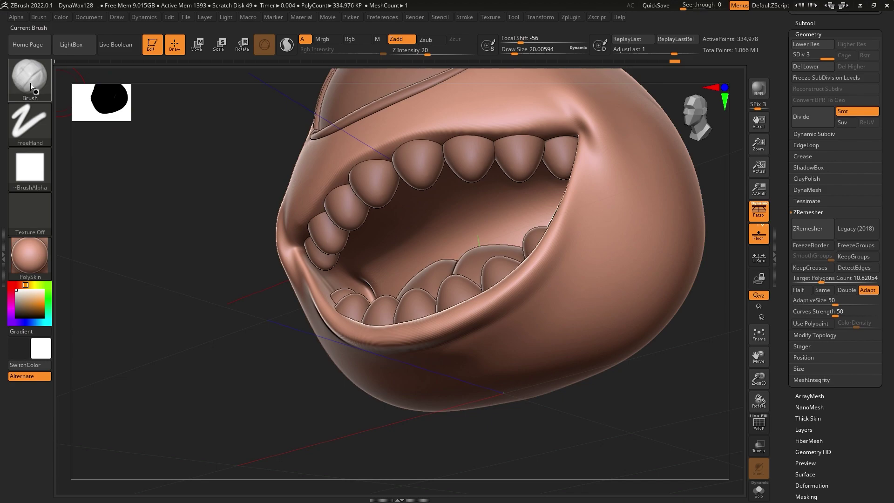
Switch to DamStandard and turn the head toward a side view.
key("b")
key("d")
key("s")
right_click_drag(479, 219, 557, 205)
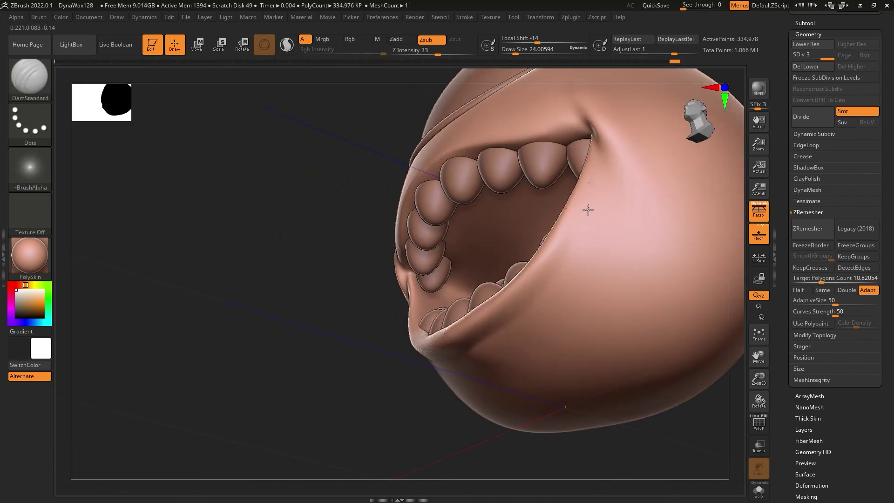
Carve a soft crease beside the mouth corner, undoing stray strokes, and smooth it.
key("ctrl")
left_click_drag(602, 208, 547, 278)
key("ctrl+z")
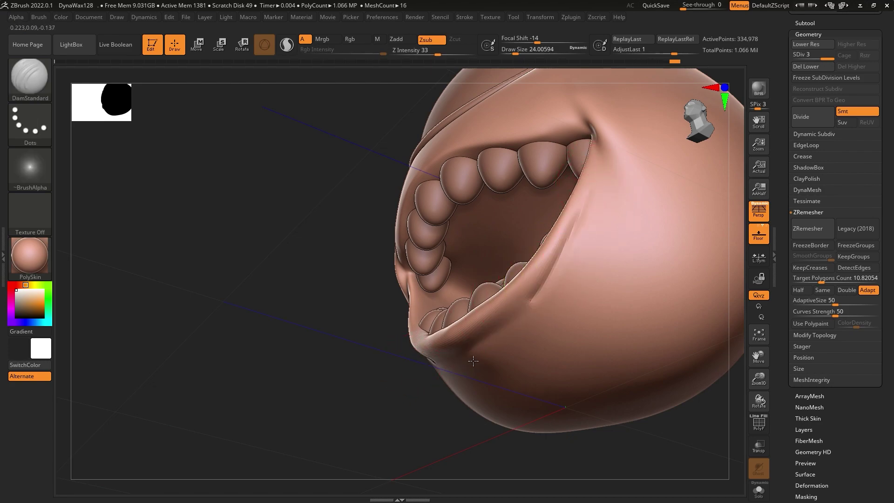
key("ctrl+z")
left_click_drag(605, 195, 543, 260)
key("shift")
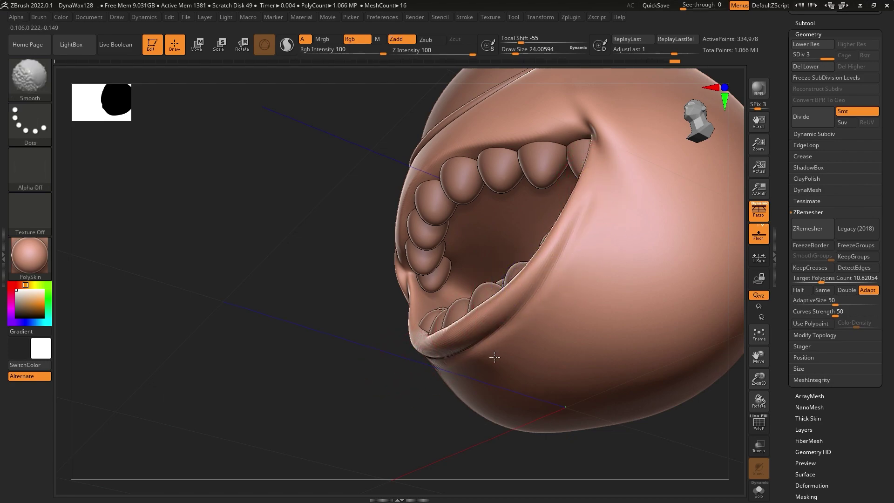
Rotate back to a front view and lasso-mask around the right mouth corner.
mouse_move(509, 351)
right_mouse_down("shift")
mouse_move(612, 305)
mouse_move(380, 283)
right_mouse_up("shift")
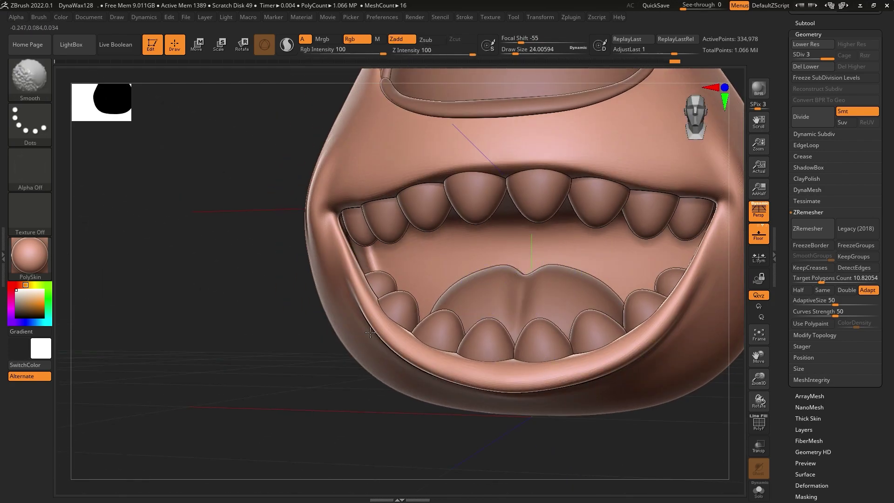
mouse_move(370, 333)
right_mouse_down()
mouse_move(454, 249)
mouse_move(512, 267)
mouse_move(455, 249)
mouse_move(407, 323)
right_mouse_up()
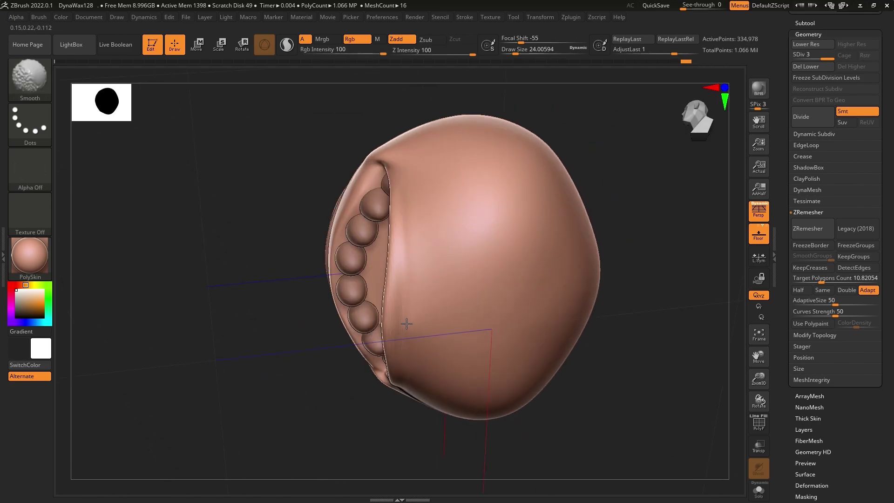
right_click_drag(417, 257, 469, 299, "shift")
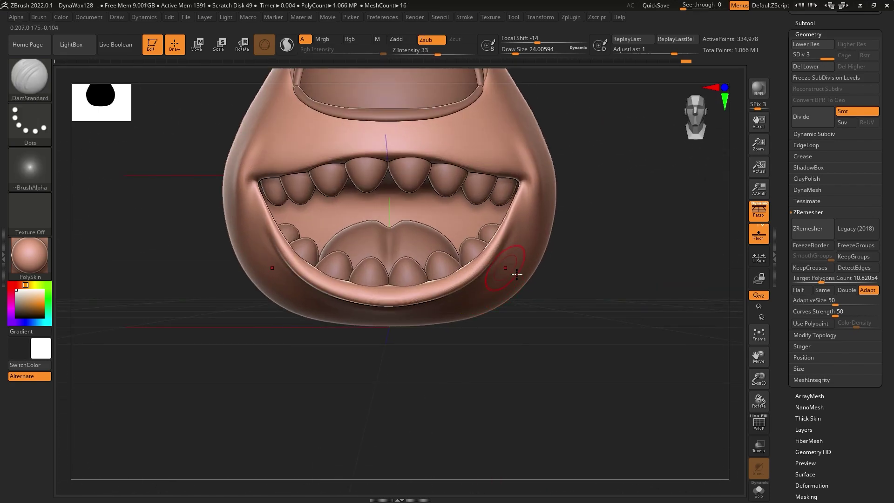
left_click_drag(552, 297, 477, 274, "ctrl")
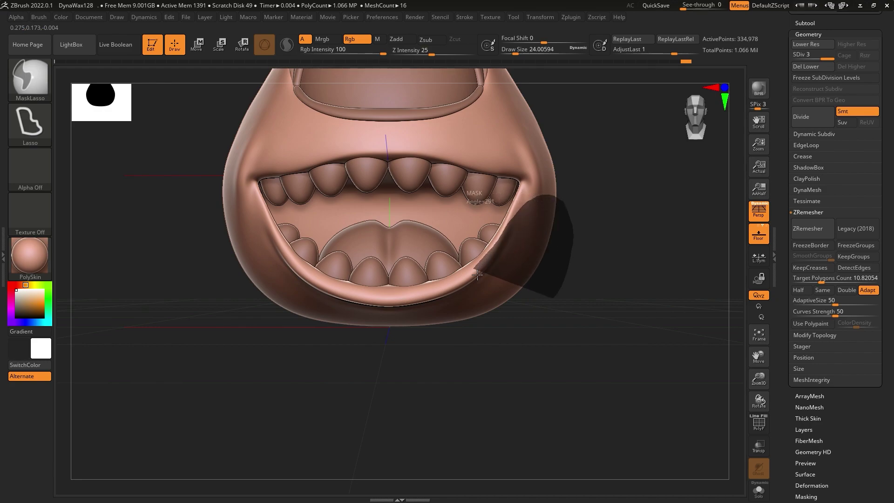
Mask the lower mouth and invert the mask to protect the rest.
left_click_drag(386, 305, 493, 308, "ctrl")
right_click_drag(495, 305, 515, 311, "ctrl")
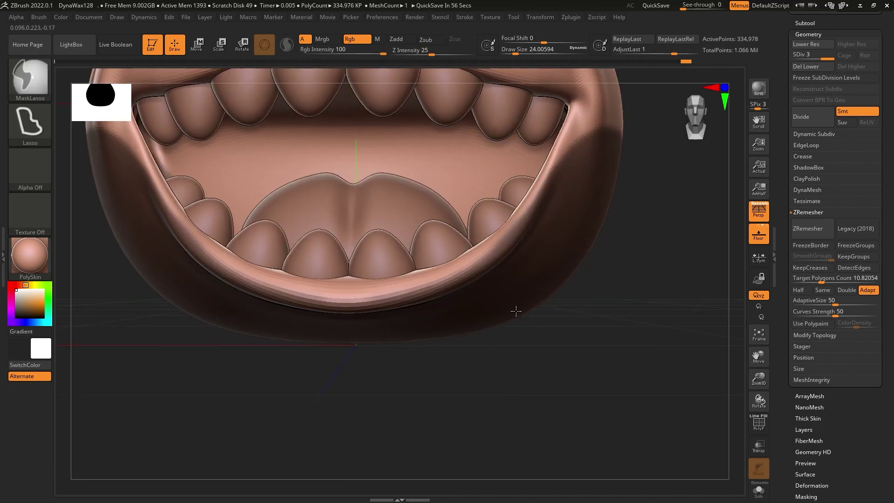
left_click(539, 330, "ctrl")
Switch to SnakeHook at Draw Size about 51 and pull the lower lip into shape.
key("b")
key("s")
key("k")
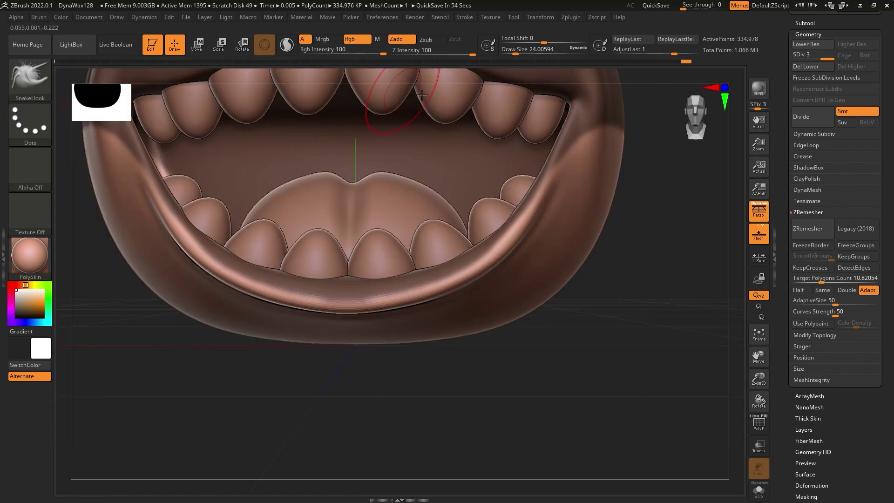
left_click_drag(520, 57, 526, 57)
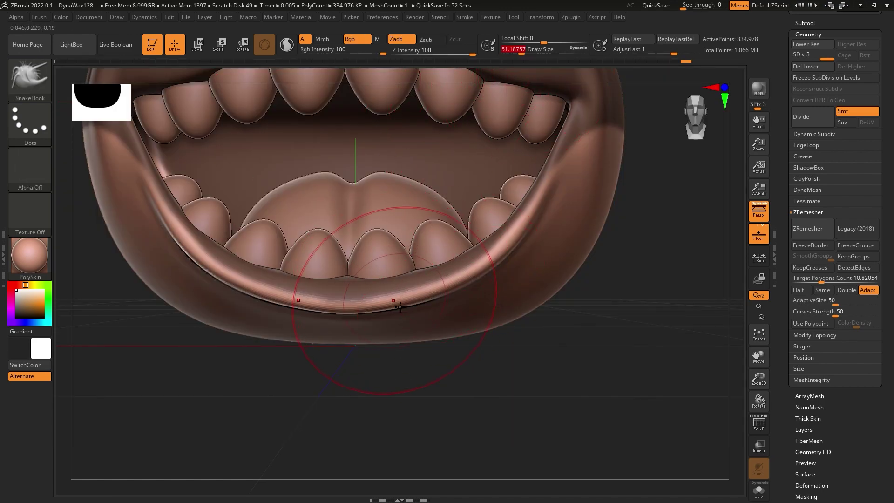
mouse_move(326, 298)
left_mouse_down()
mouse_move(405, 310)
mouse_move(497, 272)
left_mouse_up()
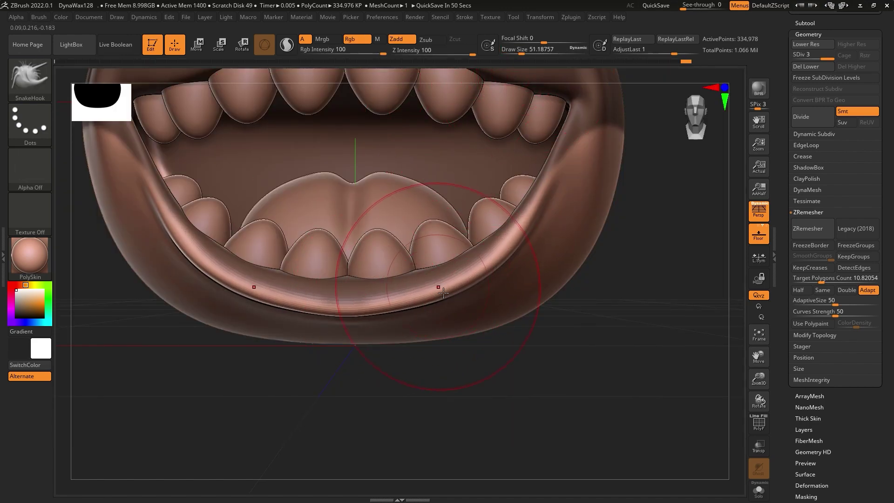
left_click_drag(443, 293, 433, 286)
Clear the mask, lift the lower lip's top edge, and smooth it.
left_click(575, 319, "ctrl")
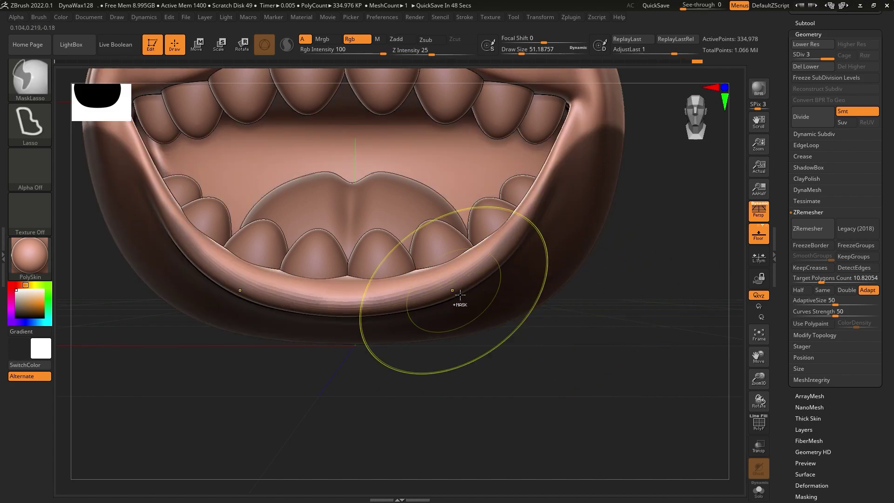
left_click_drag(389, 291, 396, 277)
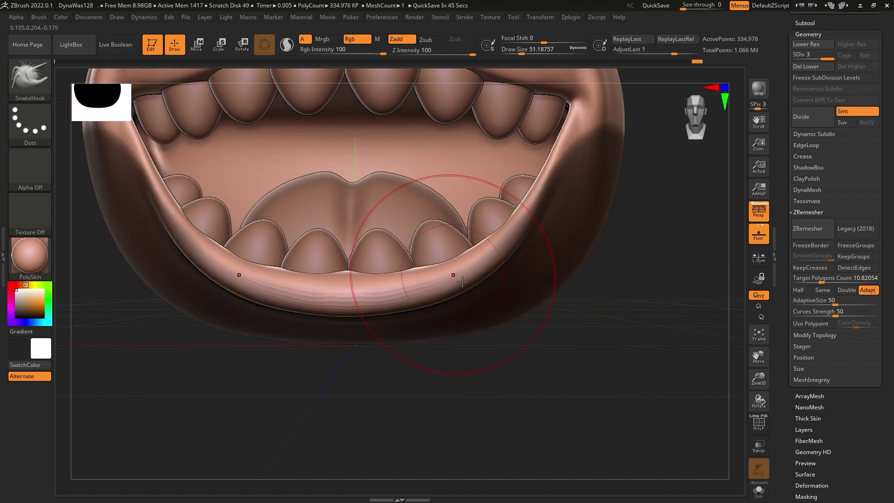
right_click_drag(462, 282, 458, 256)
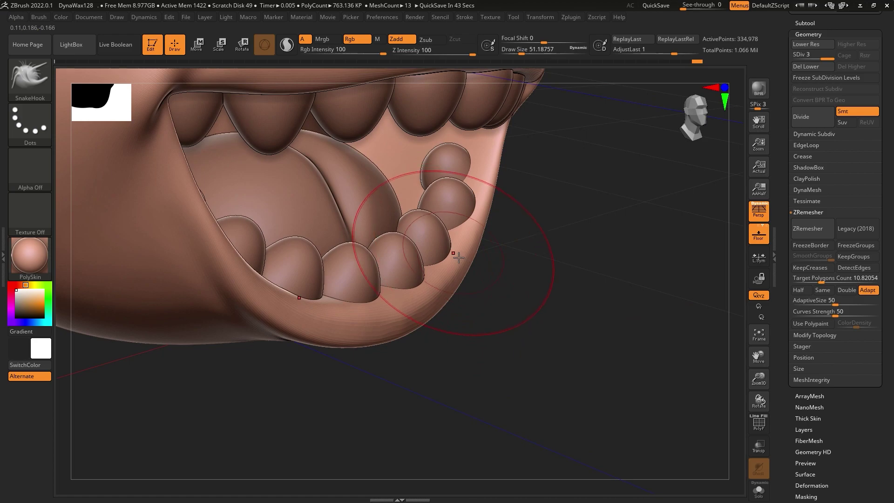
key("shift")
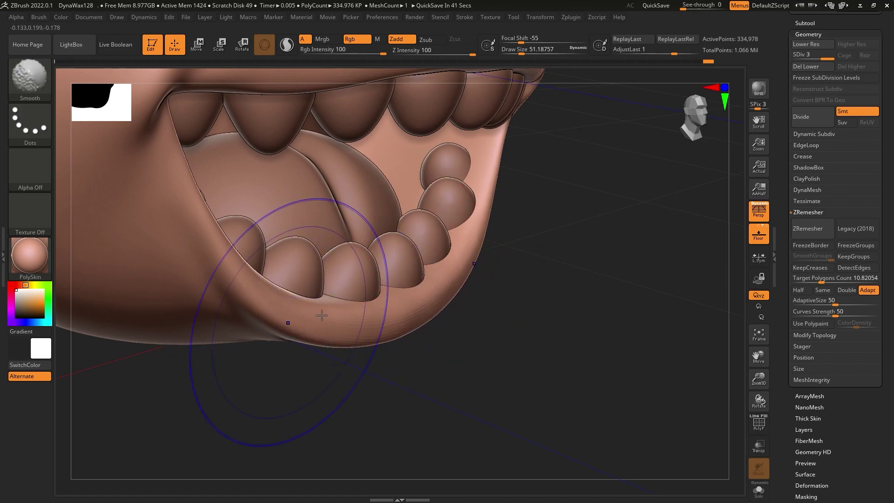
right_click_drag(322, 315, 459, 253, "shift")
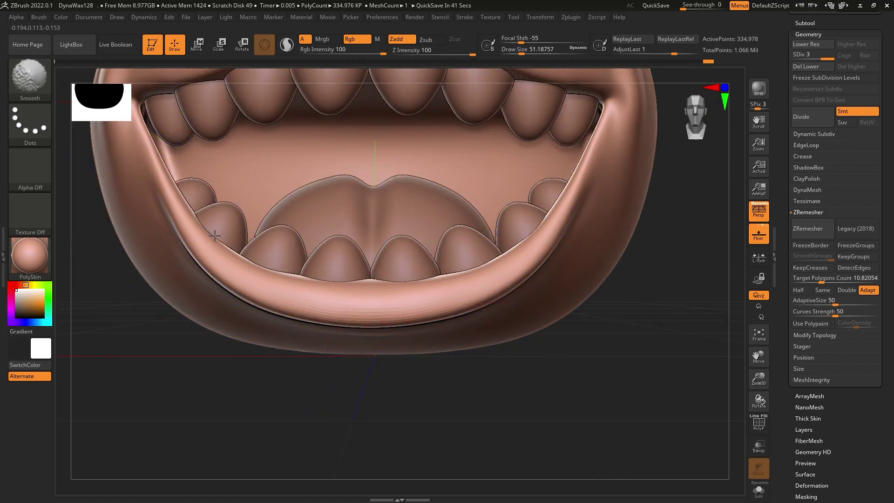
Mask the head except the lips, then divide to subdivision level 4.
left_click(639, 299, "ctrl")
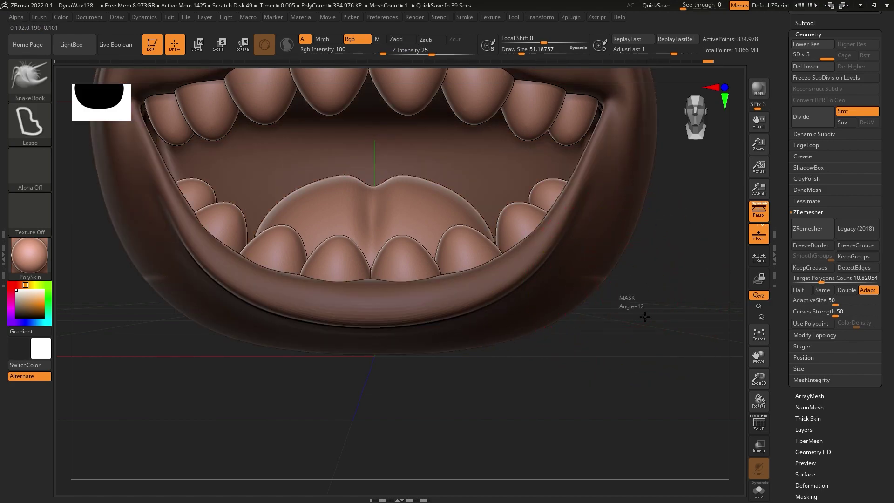
left_click_drag(644, 316, 716, 222, "ctrl")
left_click(818, 125)
Mask around the mouth corner and smooth the cheek just behind it.
left_click_drag(758, 144, 761, 227)
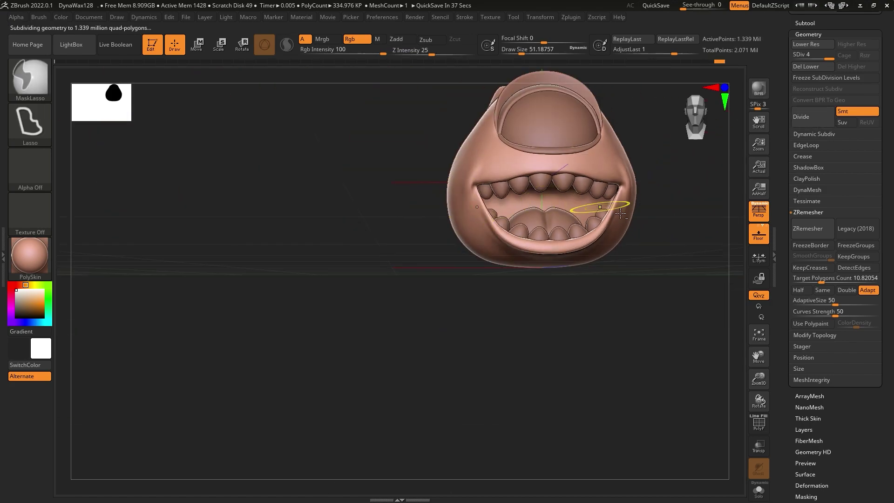
mouse_move(573, 243)
left_mouse_down()
mouse_move(372, 263)
mouse_move(310, 236)
left_mouse_up()
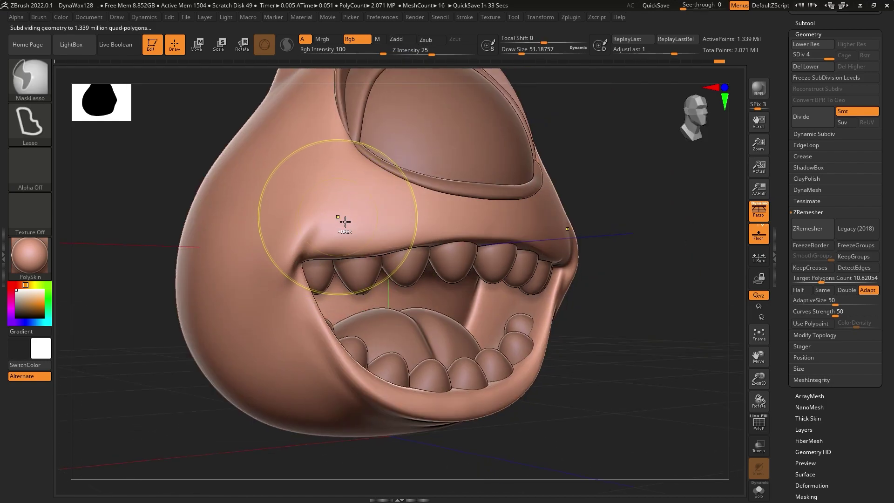
left_click_drag(295, 305, 328, 242)
left_click_drag(605, 261, 288, 235)
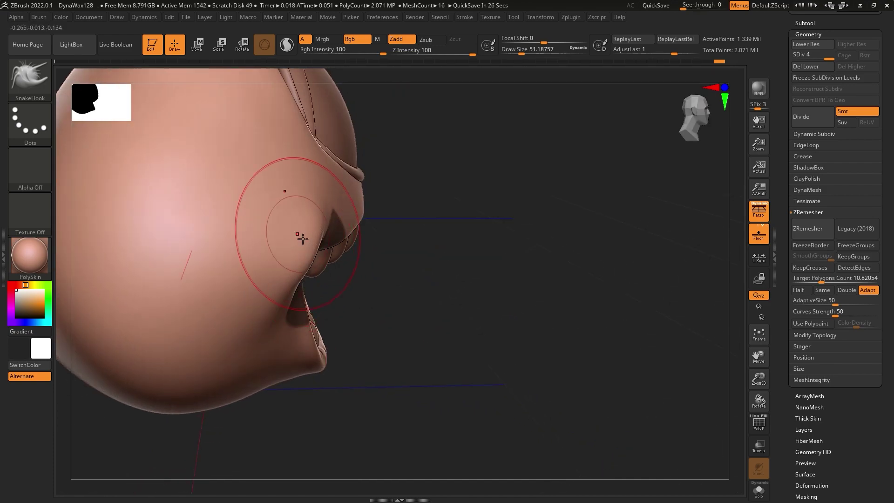
left_click_drag(305, 238, 332, 228, "shift")
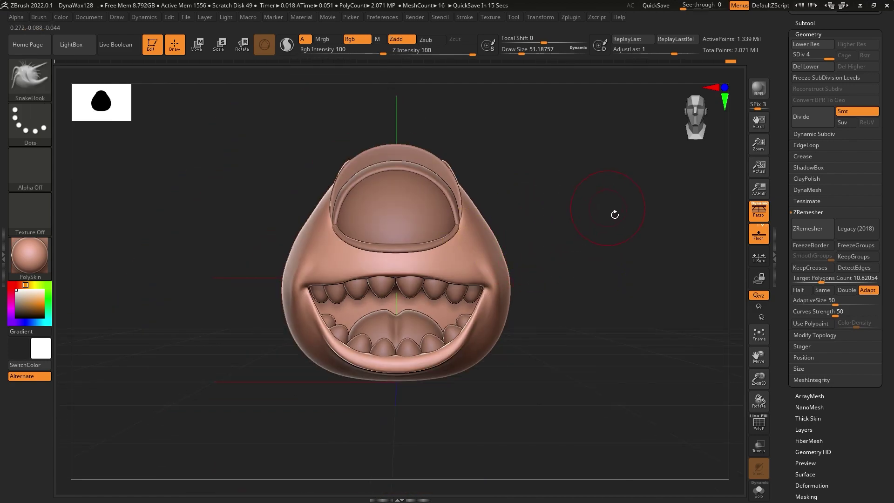
Reopen the Tool palette's Subtool list, toggle Solo on and off, and reframe the head.
scroll(855, 186, "up", 4)
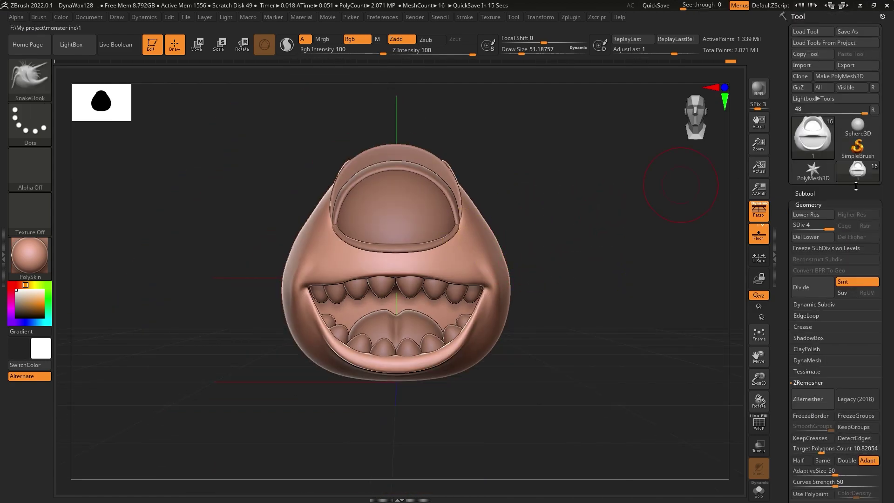
left_click(877, 29)
left_click(843, 27)
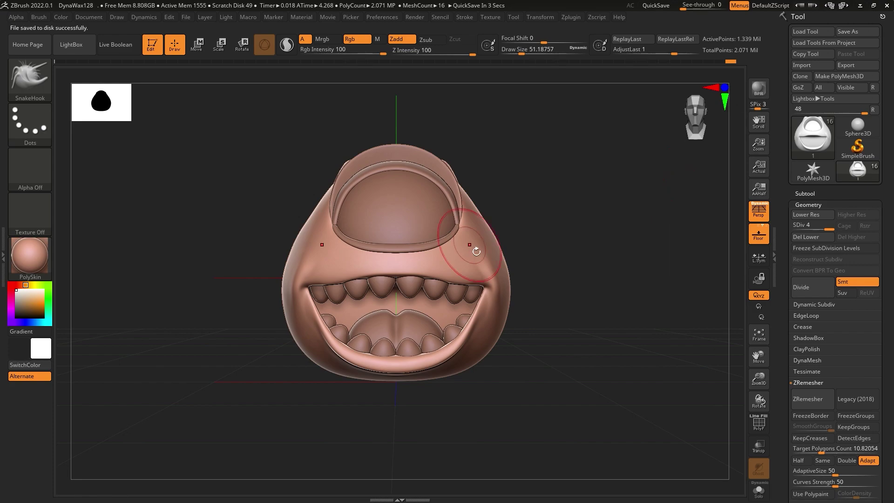
left_click(815, 194)
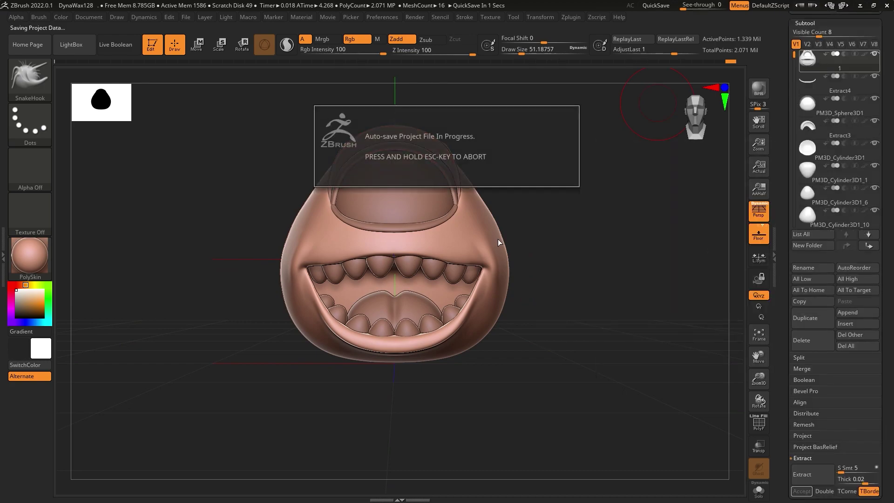
left_click(759, 490)
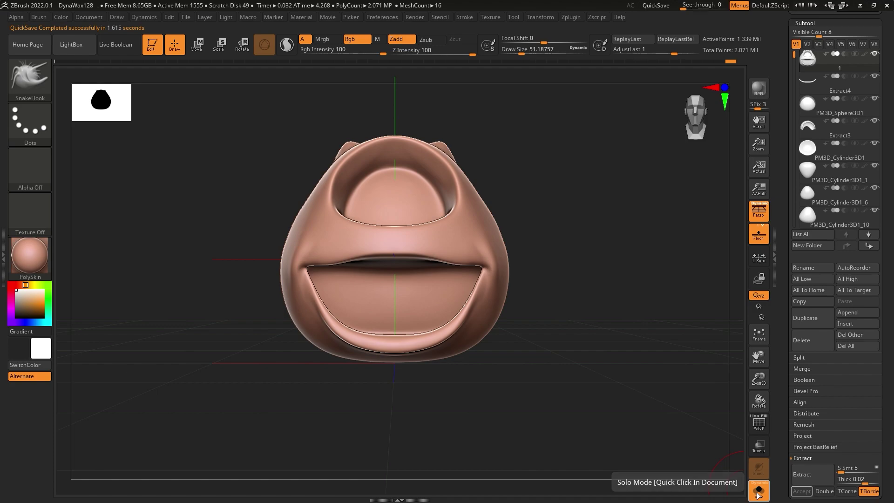
left_click(759, 489)
left_click_drag(603, 278, 611, 330, "alt")
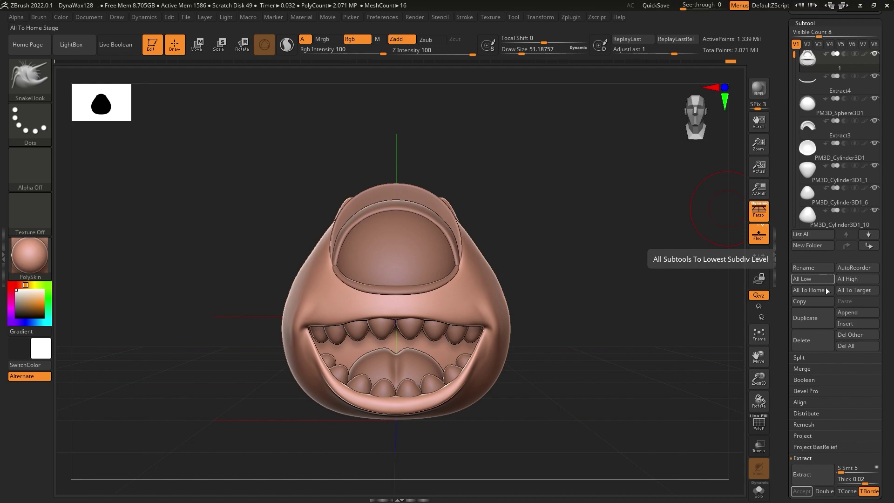
Merge down the first two pairs of subtools, confirming each non-undoable merge.
scroll(889, 333, "down", 1)
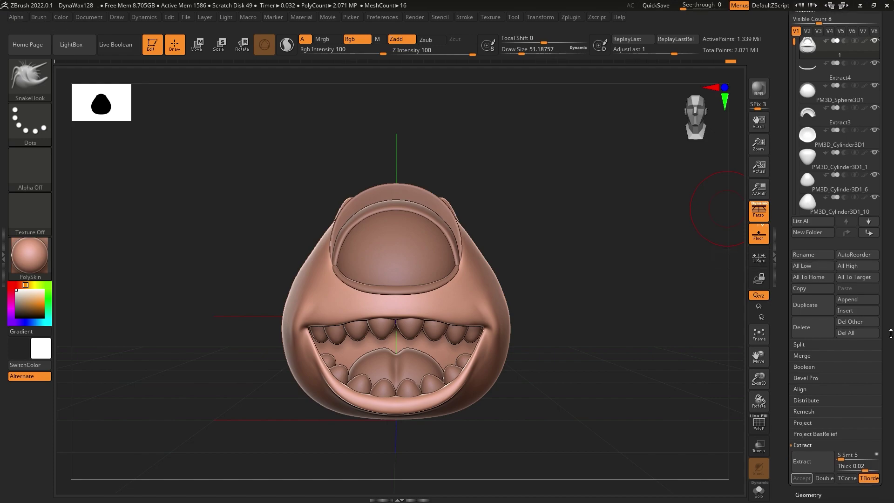
left_click(808, 354)
left_click(810, 368)
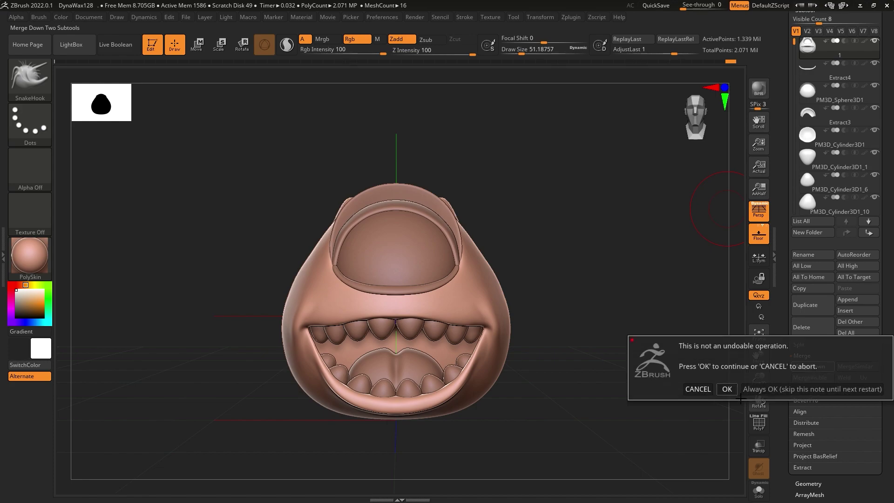
left_click(726, 388)
left_click(810, 371)
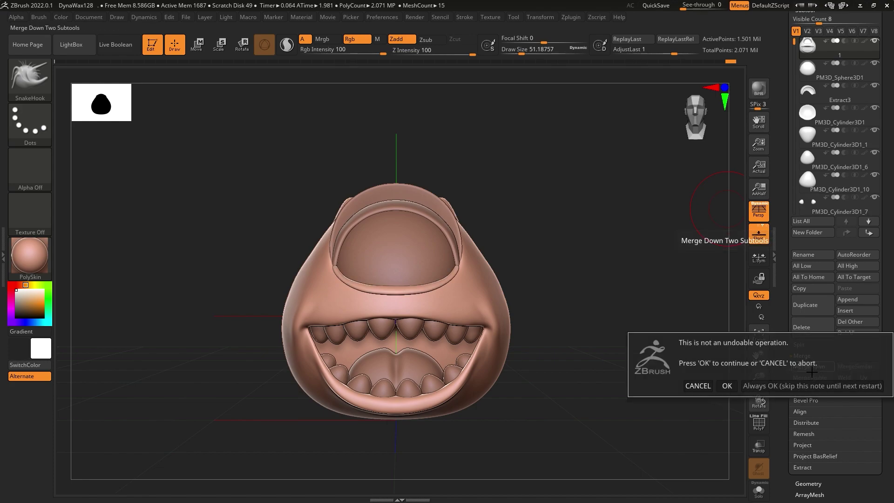
left_click(726, 387)
key("ctrl")
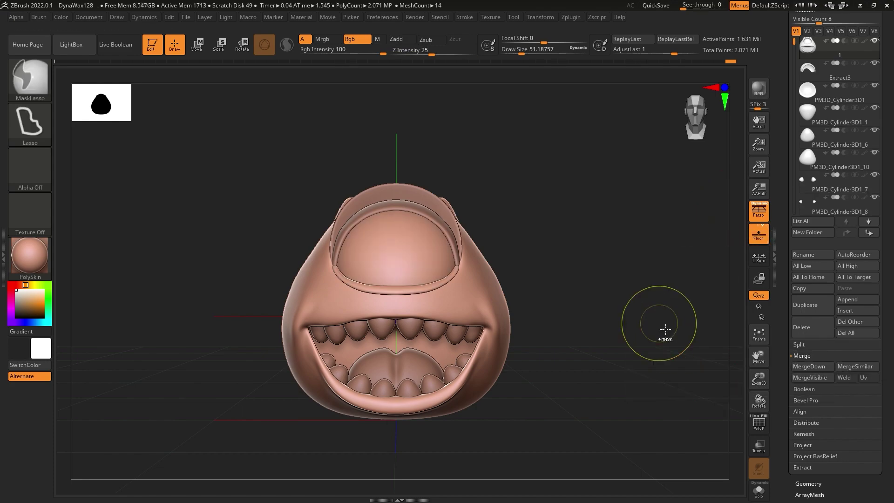
key("ctrl")
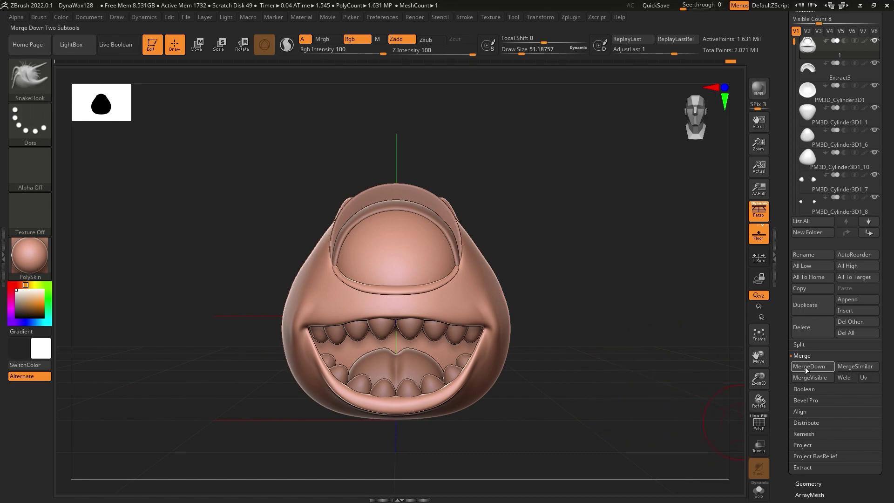
Merge Extract3 and then the last two subtools, leaving one 2.071-million-point mesh.
left_click(807, 67)
left_click(810, 367)
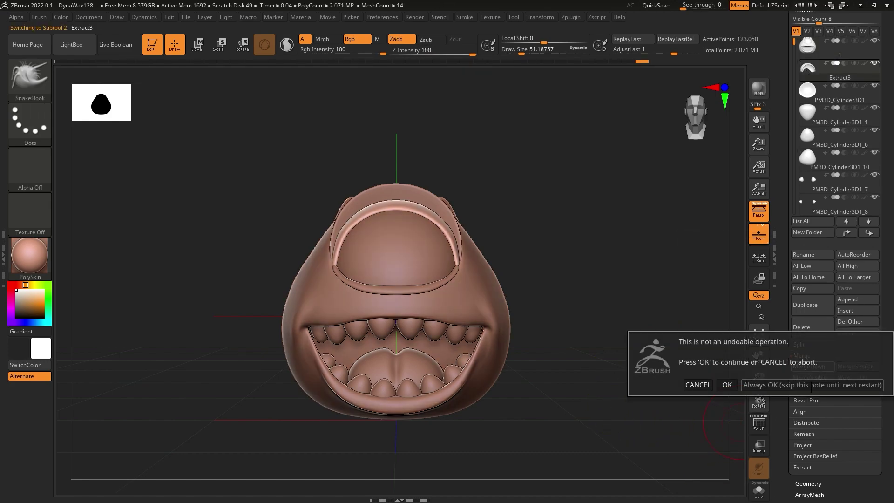
key("Return")
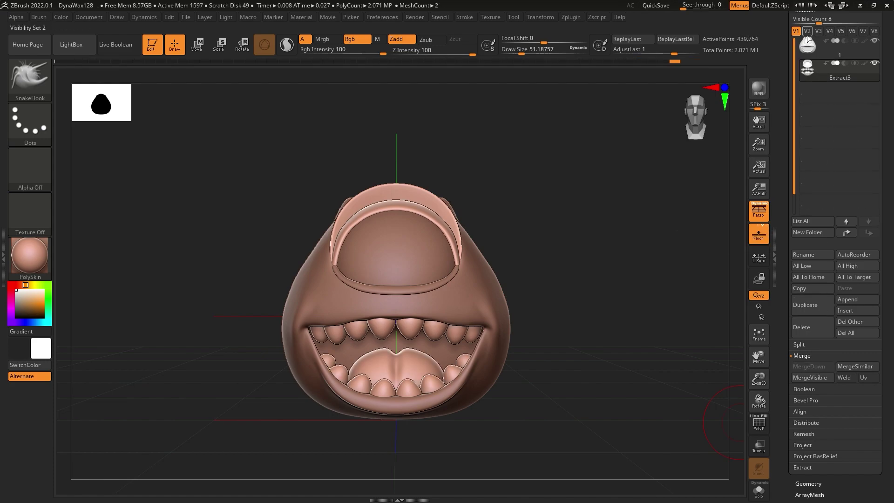
left_click(807, 48)
left_click(812, 368)
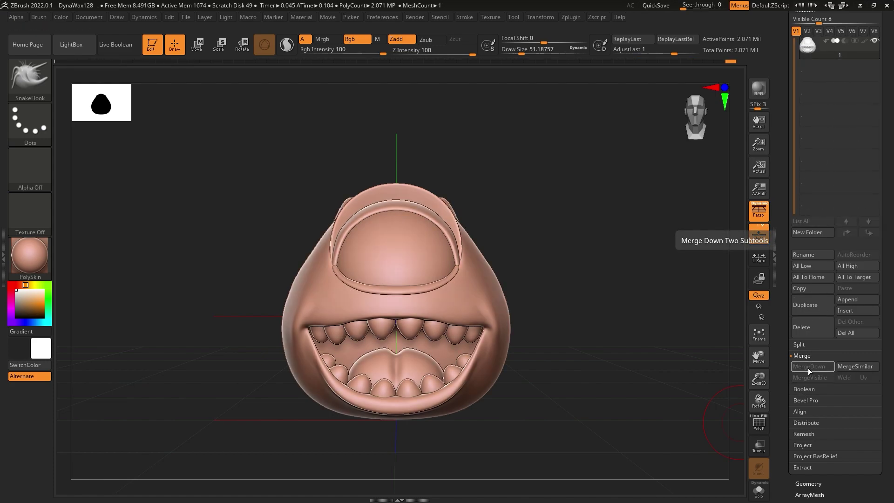
mouse_move(609, 377)
left_mouse_down()
mouse_move(551, 366)
mouse_move(655, 375)
mouse_move(628, 373)
mouse_move(581, 421)
left_mouse_up()
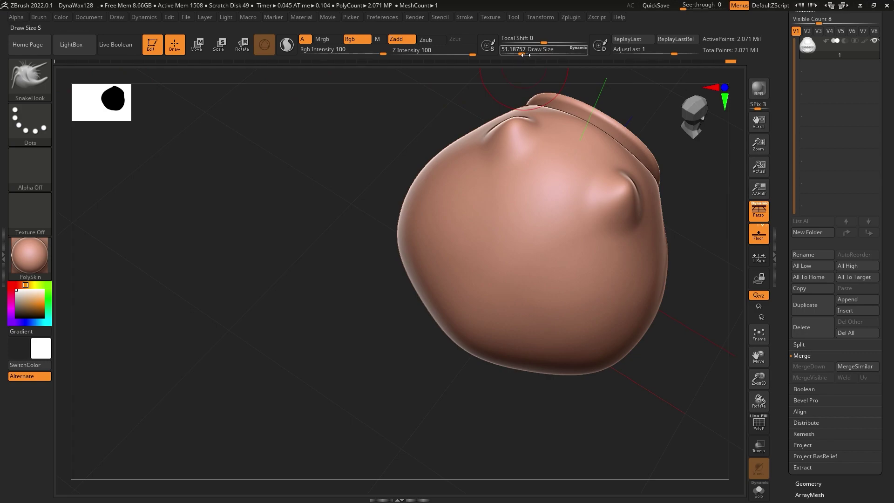
Set brush size to about 94, then tilt the whole head about -6 degrees around X.
left_click_drag(525, 54, 529, 54)
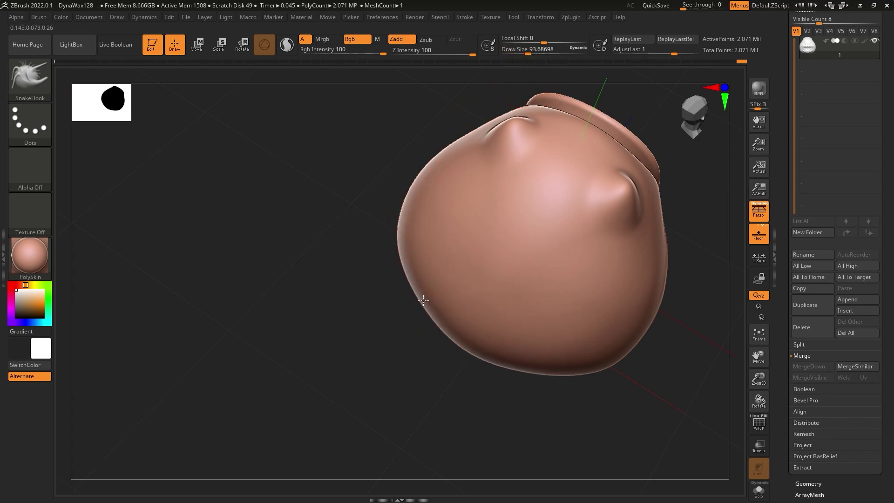
mouse_move(421, 300)
left_mouse_down()
mouse_move(419, 274)
mouse_move(465, 252)
mouse_move(453, 271)
left_mouse_up()
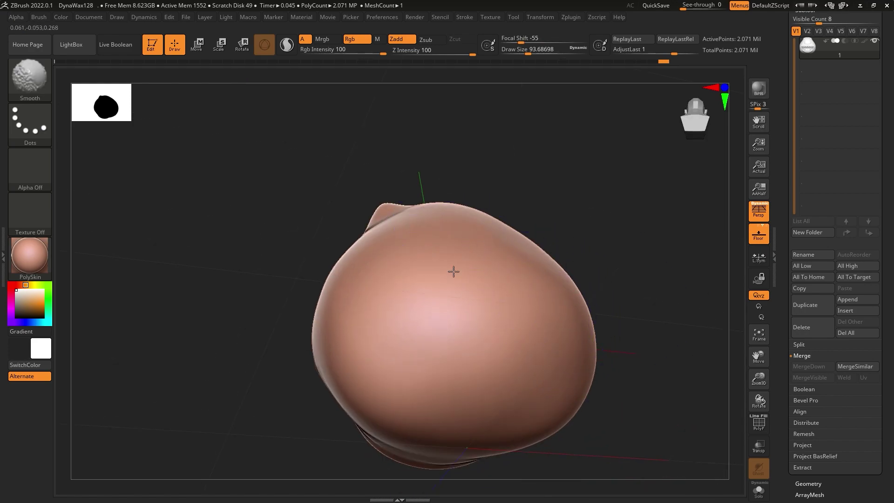
mouse_move(509, 279)
left_mouse_down("shift")
mouse_move(502, 260)
mouse_move(518, 289)
left_mouse_up("shift")
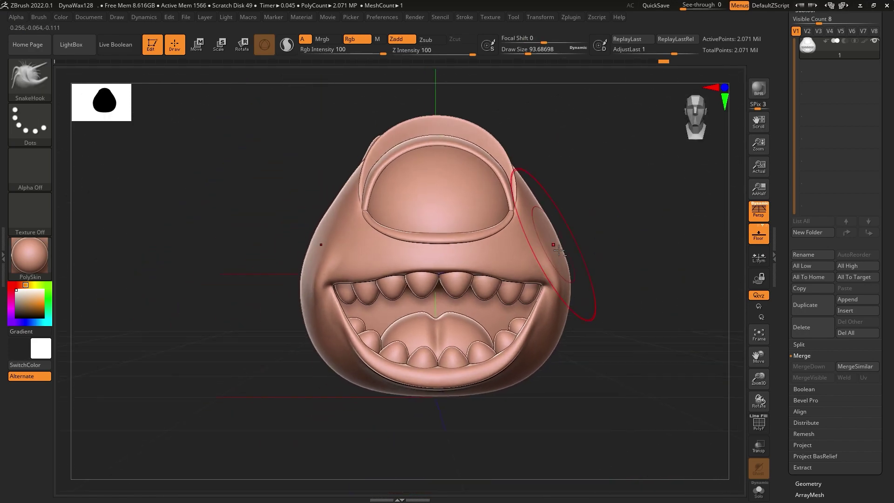
left_click_drag(466, 152, 526, 101)
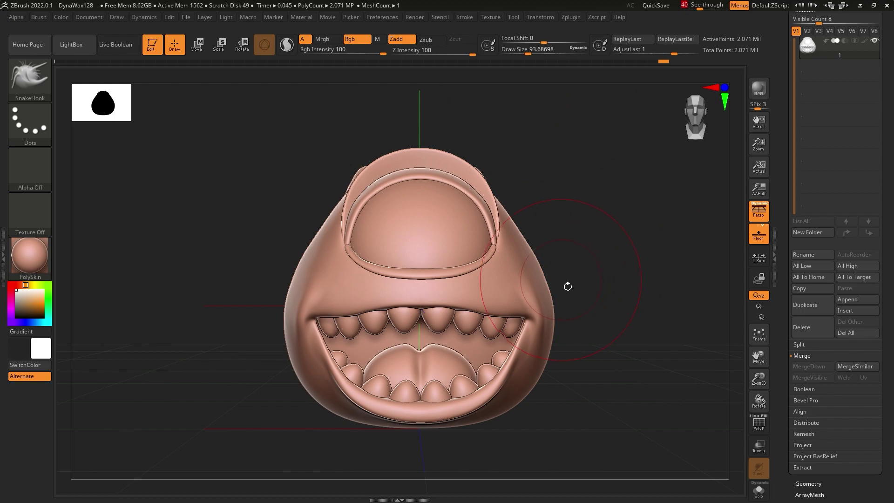
left_click_drag(567, 285, 494, 219, "alt")
right_click_drag(485, 226, 478, 232)
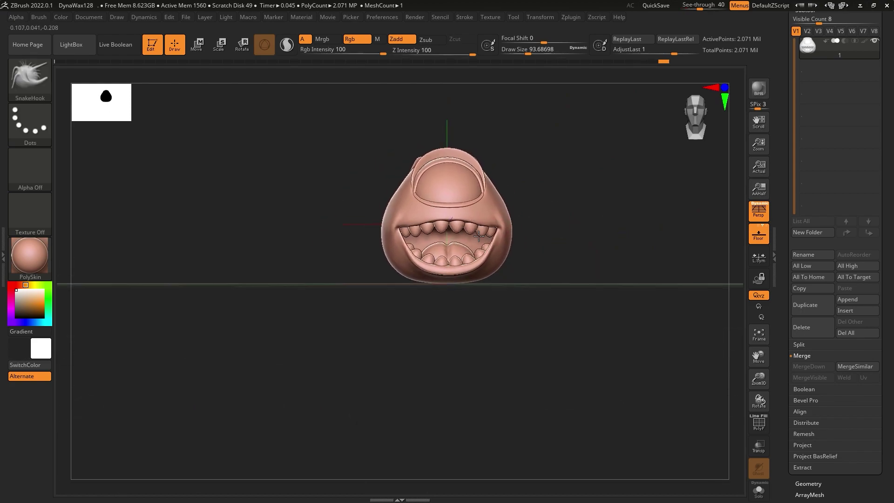
key("w")
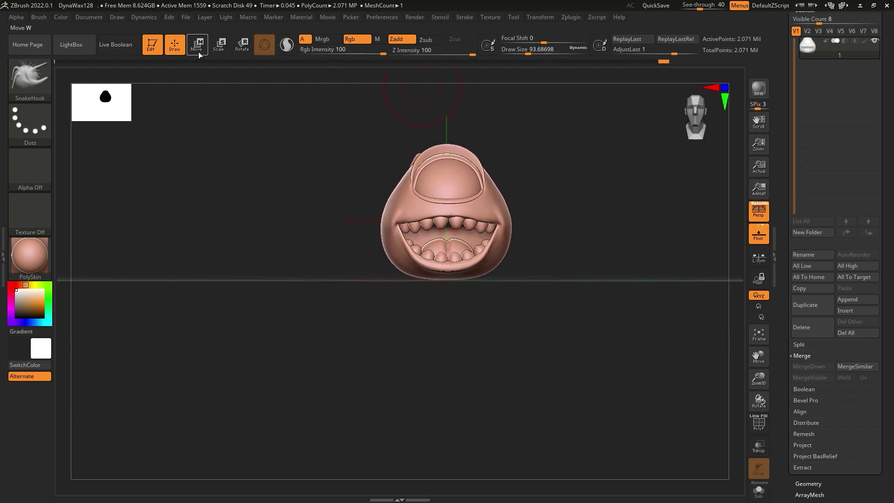
mouse_move(512, 198)
left_mouse_down()
mouse_move(485, 228)
mouse_move(491, 221)
mouse_move(421, 216)
mouse_move(484, 223)
mouse_move(498, 256)
mouse_move(421, 216)
mouse_move(424, 228)
left_mouse_up()
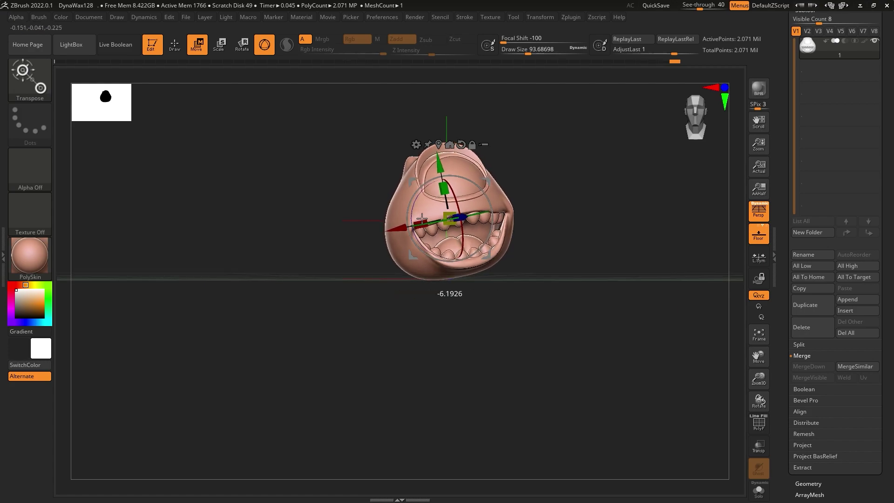
Pick the SnakeHook brush at size about 108 and lightly stroke the upper-left head.
left_click(32, 78)
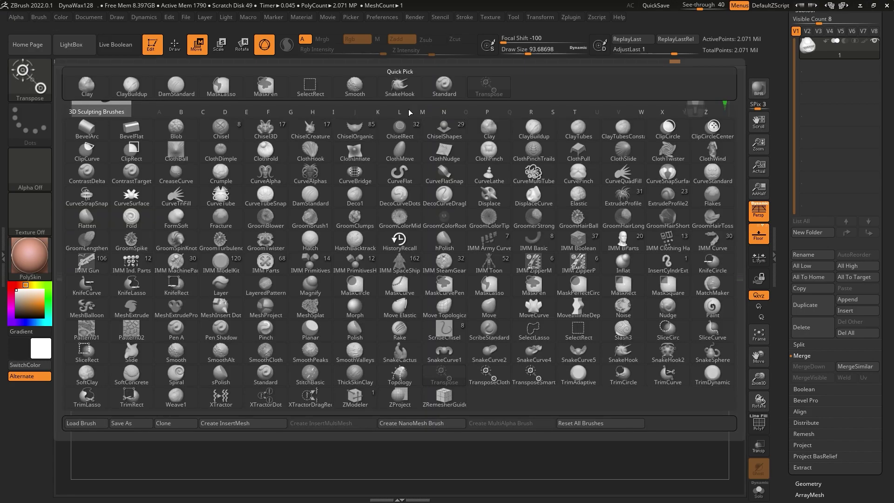
key("s")
key("h")
left_click_drag(521, 52, 529, 53)
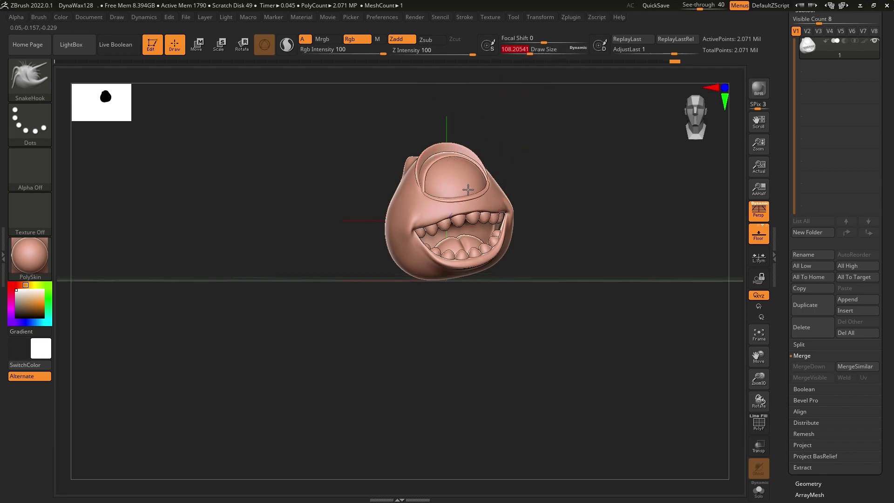
left_click_drag(472, 219, 467, 215)
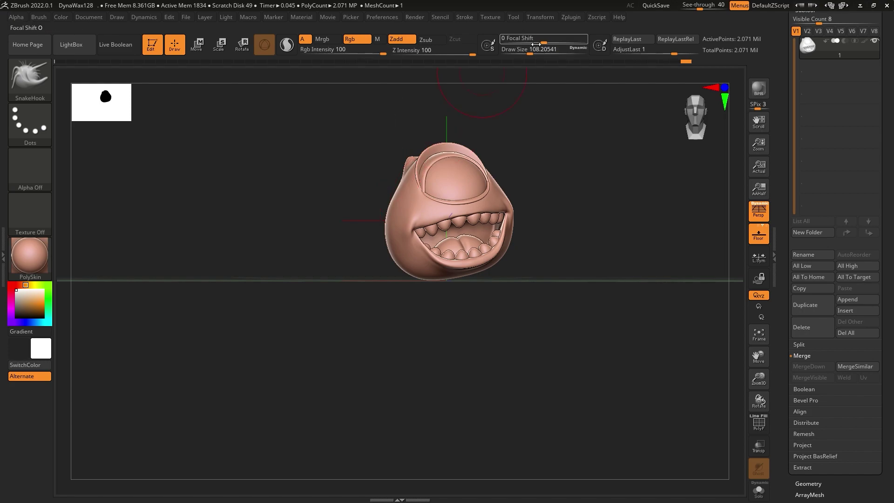
At brush size 163, reshape the head's left side and smooth the right cheek.
left_click_drag(530, 52, 535, 52)
mouse_move(407, 179)
left_mouse_down()
mouse_move(418, 275)
mouse_move(433, 261)
left_mouse_up()
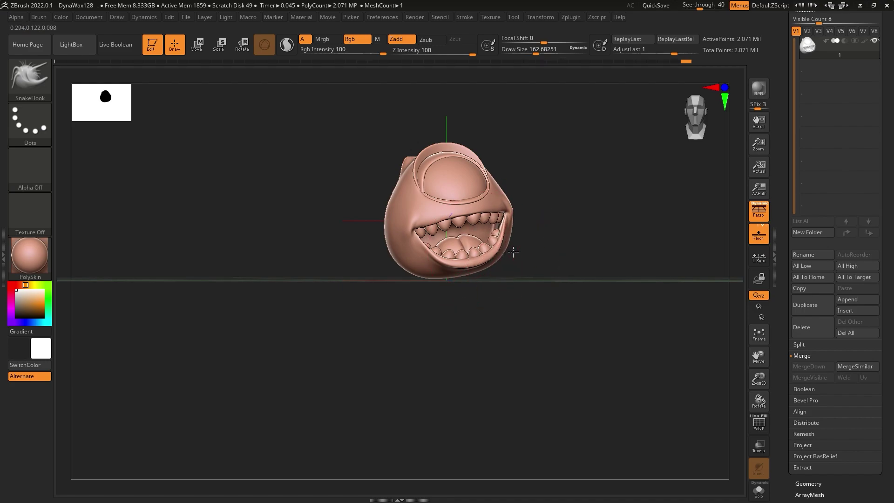
left_click_drag(512, 249, 501, 214)
scroll(833, 140, "up", 3)
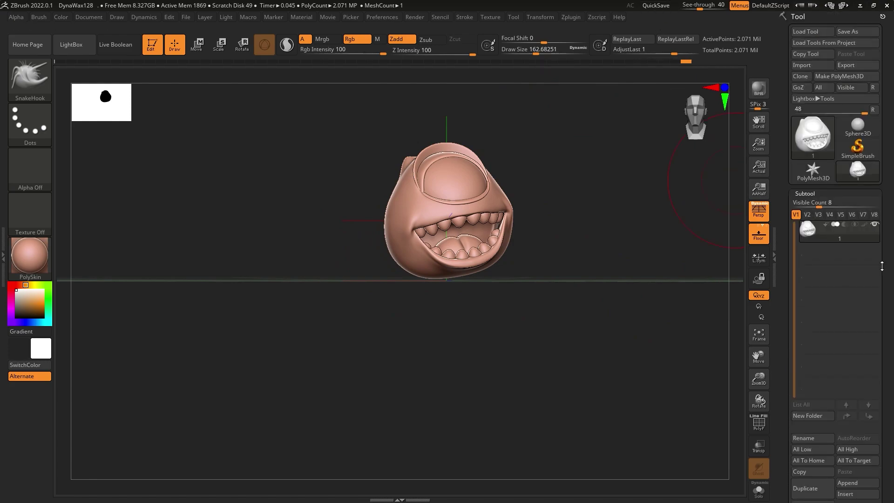
left_click(567, 20)
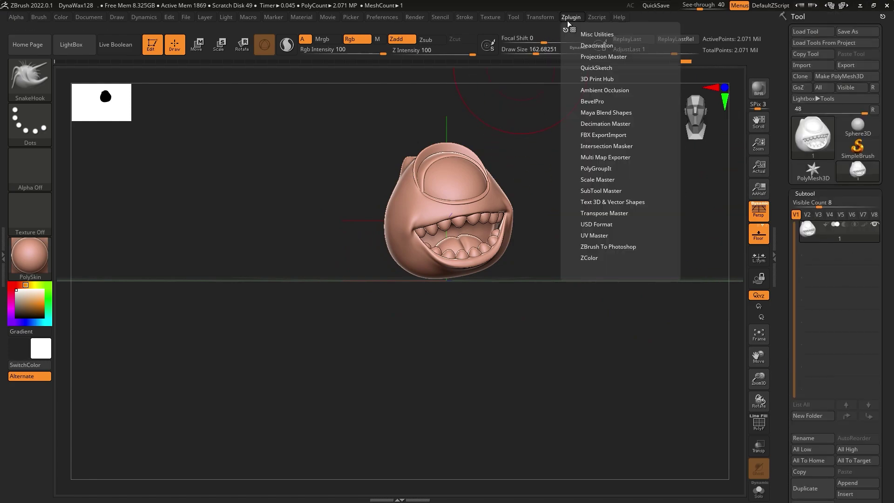
Snap the model to the stored Front view in ZAppLink Properties.
left_click(84, 18)
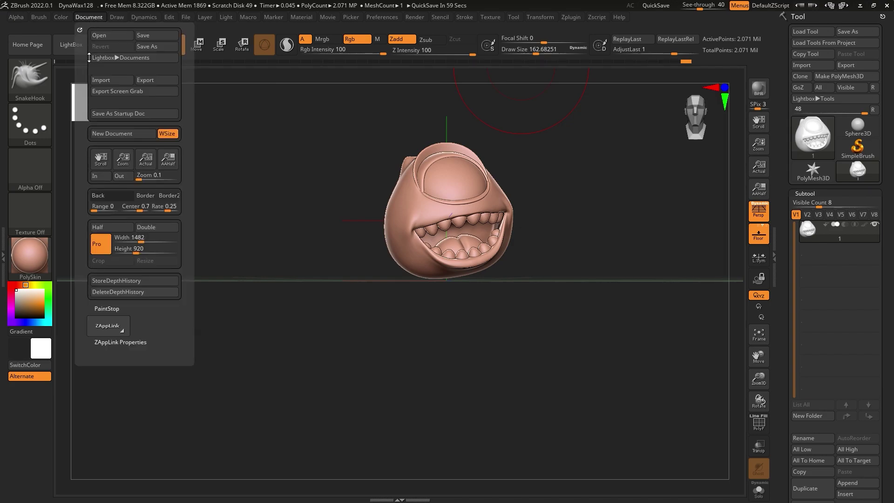
left_click(118, 342)
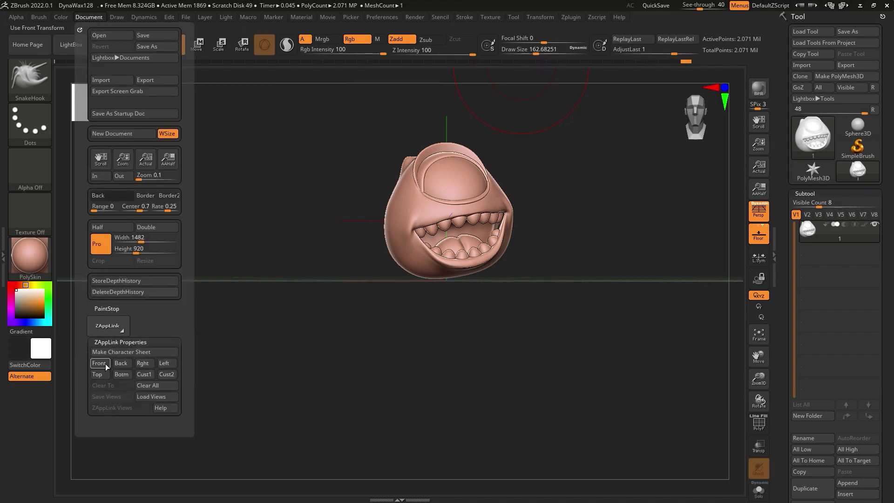
left_click(120, 363)
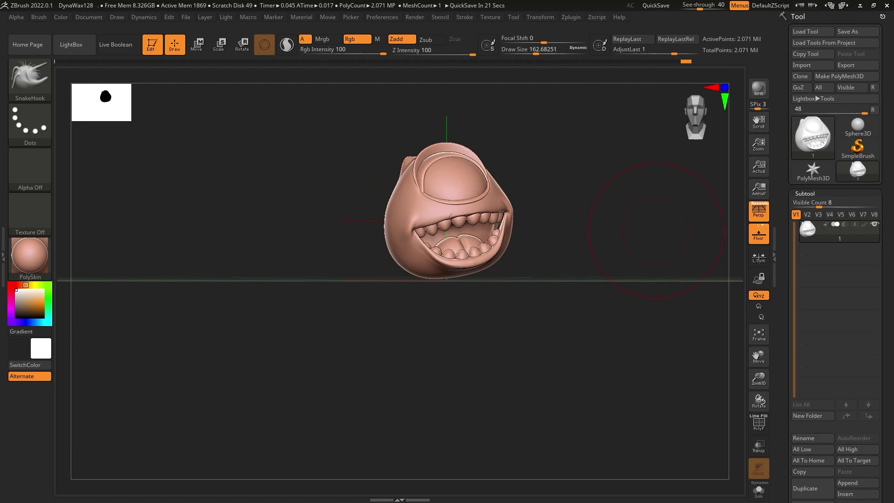
scroll(870, 473, "down", 2)
Append a Cylinder3D subtool, rotate it sideways and move it to the head's lower left.
left_click(856, 439)
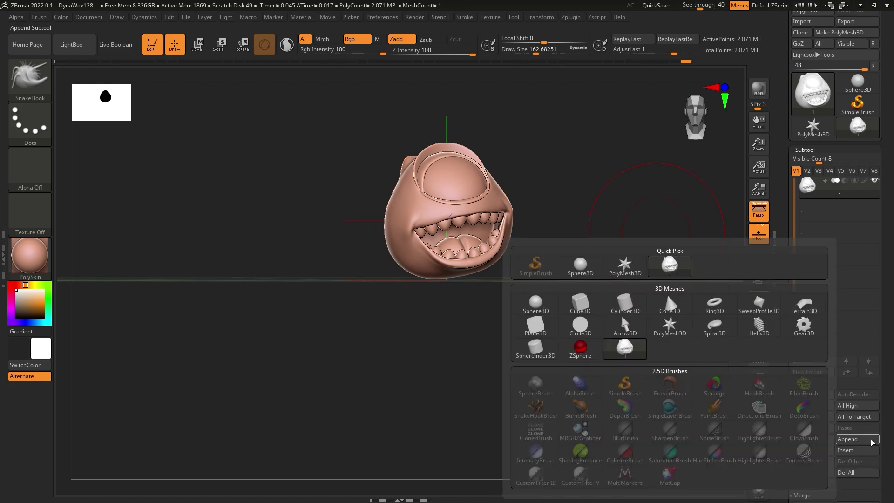
left_click(626, 305)
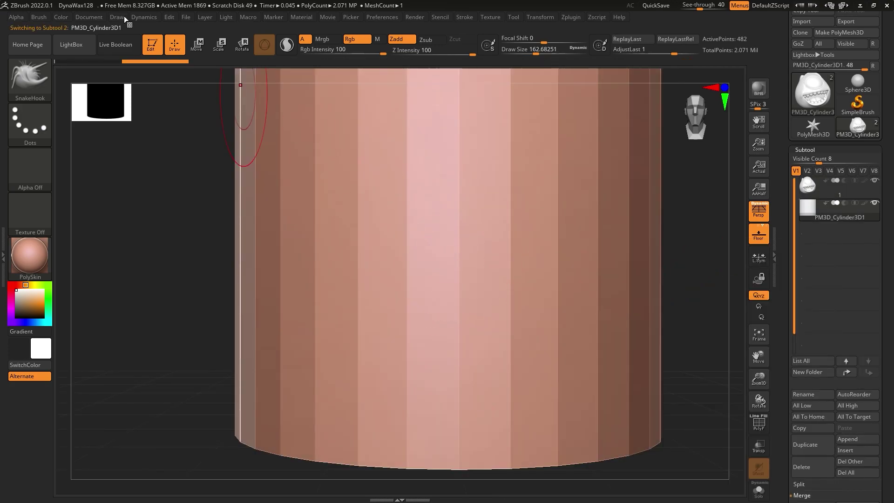
key("w")
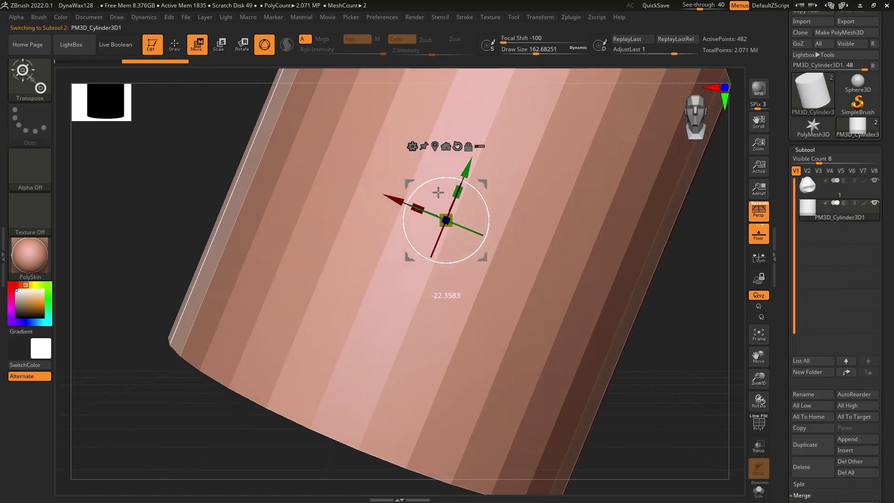
mouse_move(421, 201)
left_mouse_down()
mouse_move(459, 194)
mouse_move(393, 228)
left_mouse_up()
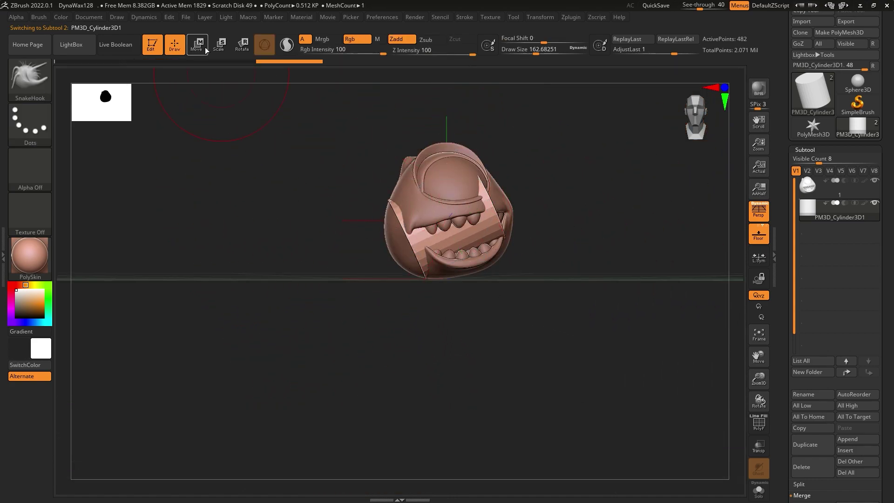
mouse_move(496, 195)
left_mouse_down()
mouse_move(362, 249)
mouse_move(361, 307)
mouse_move(344, 261)
mouse_move(326, 261)
mouse_move(399, 258)
mouse_move(354, 260)
mouse_move(375, 286)
mouse_move(390, 263)
left_mouse_up()
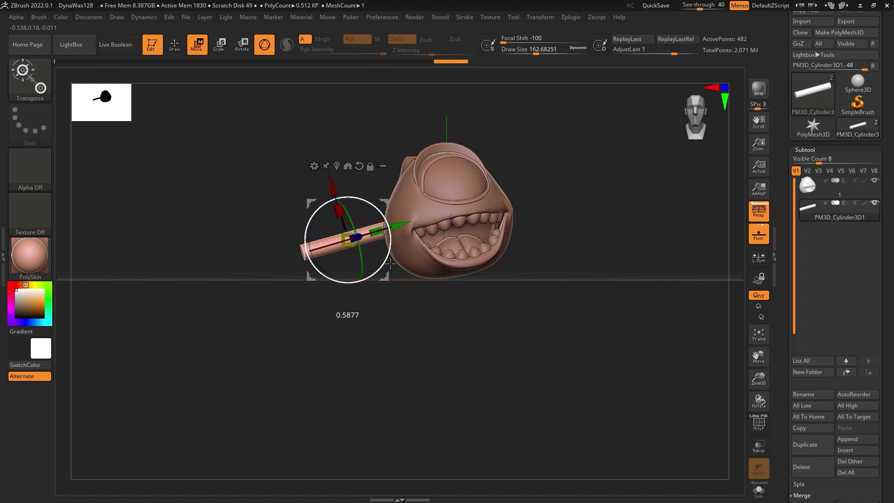
Finish thinning the cylinder into a stalk and nudge it along its axis.
left_click_drag(389, 263, 392, 265)
left_click_drag(699, 11, 671, 6)
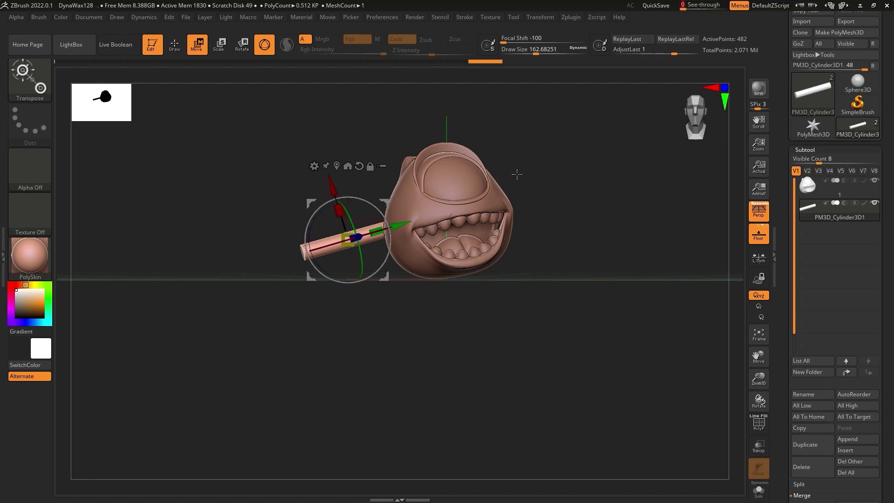
left_click_drag(517, 175, 455, 322)
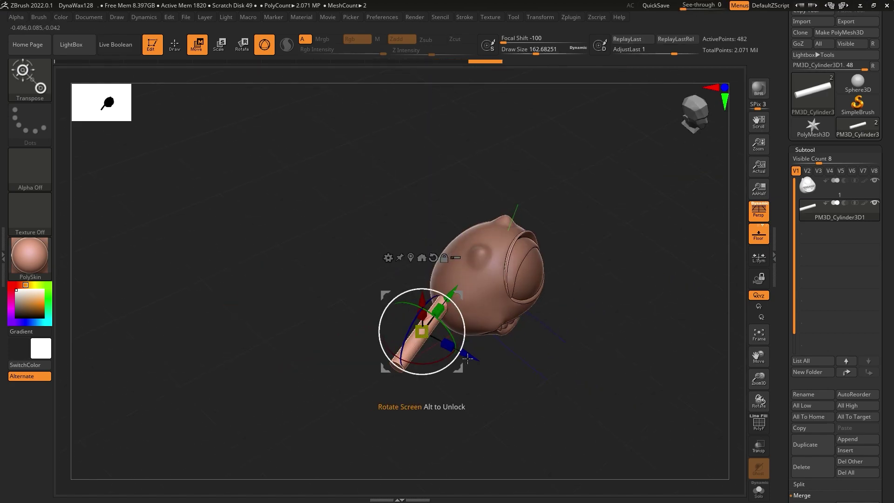
mouse_move(471, 358)
left_mouse_down()
mouse_move(487, 370)
mouse_move(435, 413)
left_mouse_up()
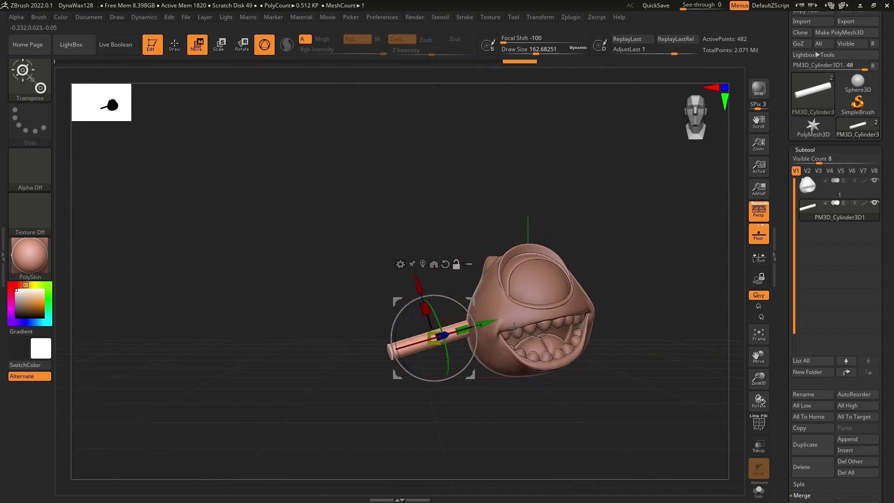
scroll(546, 321, "up", 5)
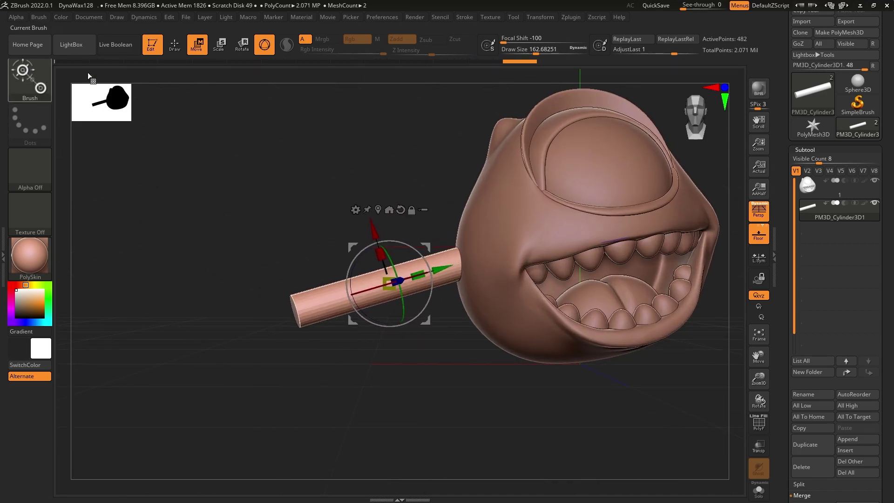
Round off the arm's flat outer end with a smaller brush.
left_click(30, 76)
key("m")
key("l")
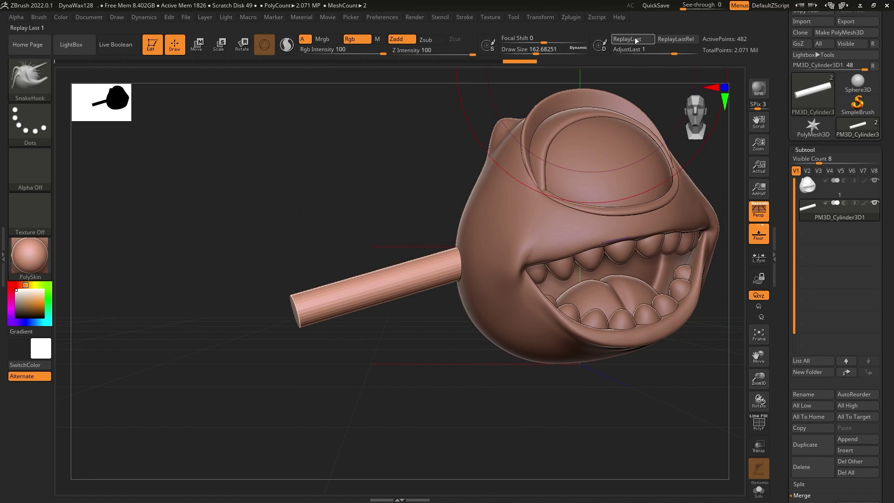
left_click_drag(544, 52, 536, 53)
mouse_move(379, 267)
left_mouse_down("shift")
mouse_move(295, 300)
mouse_move(379, 259)
mouse_move(335, 311)
left_mouse_up("shift")
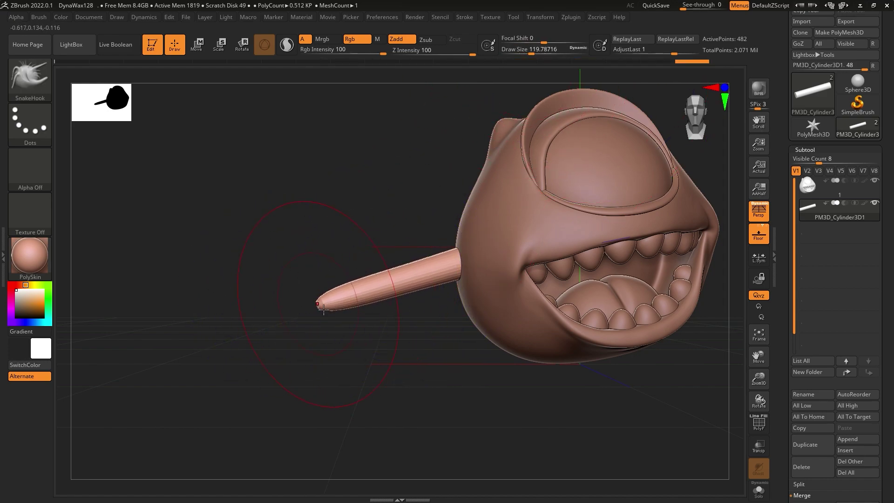
Stretch the arm longer, return to the stored front view, and tilt it slightly.
left_click(196, 44)
left_click_drag(418, 274, 431, 277)
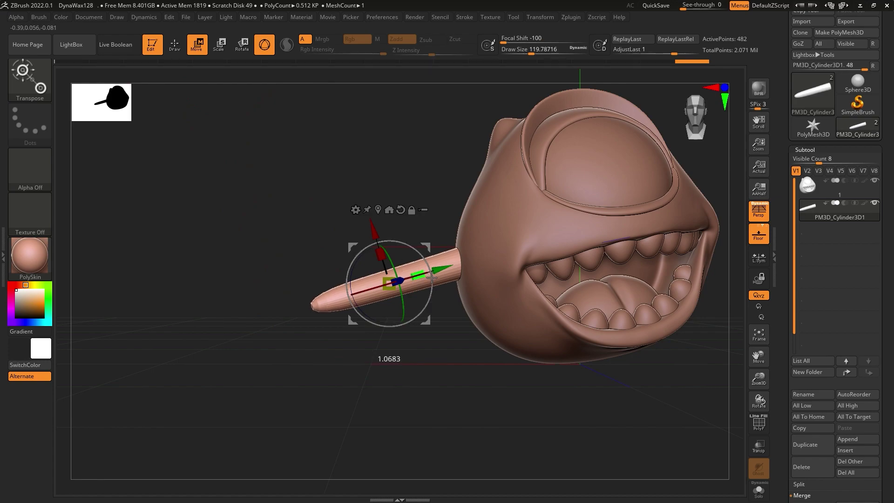
left_click(95, 17)
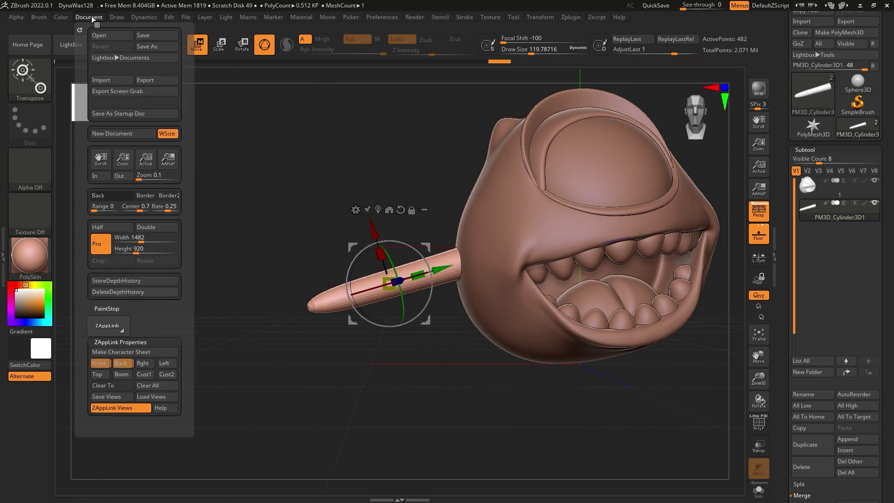
left_click(99, 365)
left_click_drag(683, 6, 700, 6)
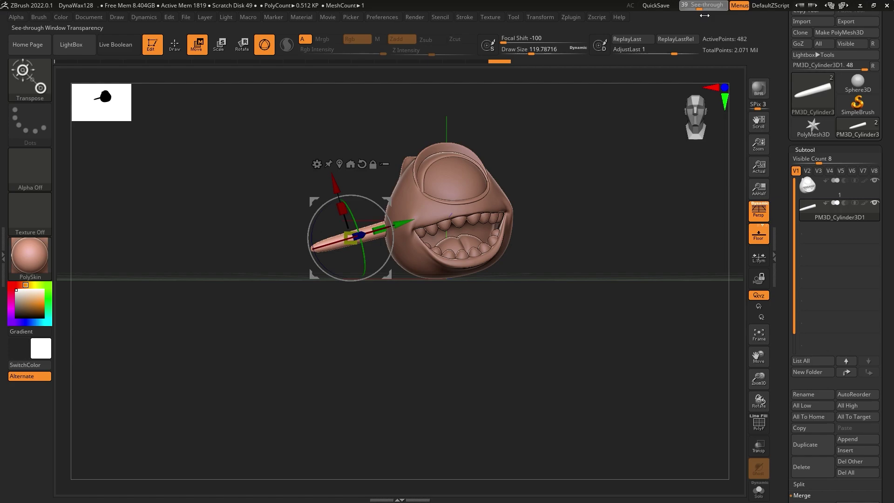
mouse_move(342, 281)
left_mouse_down()
mouse_move(349, 298)
mouse_move(393, 284)
mouse_move(386, 239)
mouse_move(391, 253)
left_mouse_up()
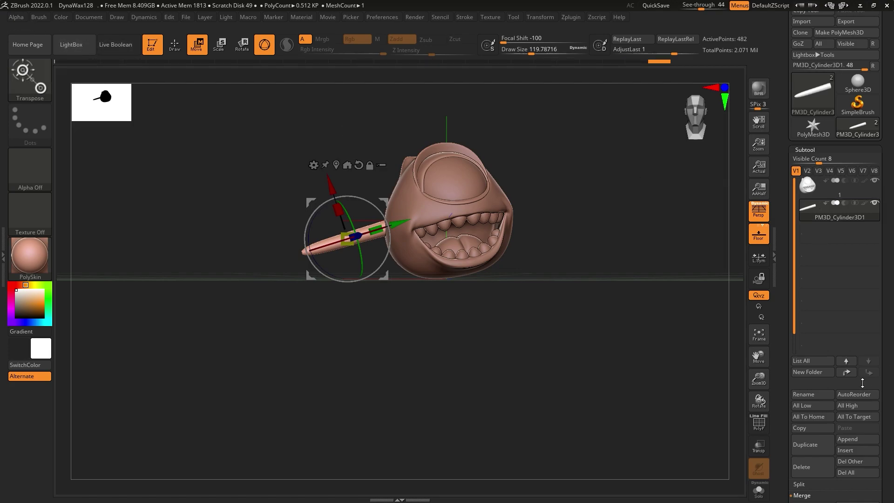
Expand the arm's Tool > Geometry options and return to the stored front view.
left_click(810, 150)
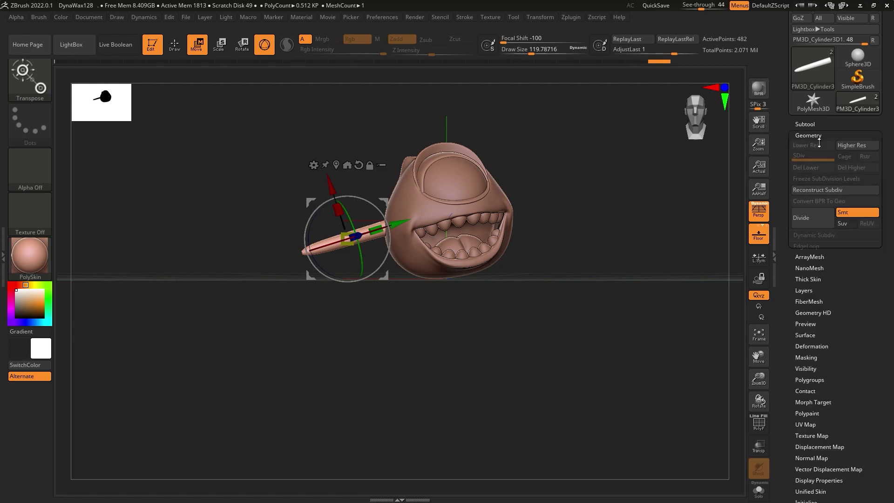
left_click(809, 136)
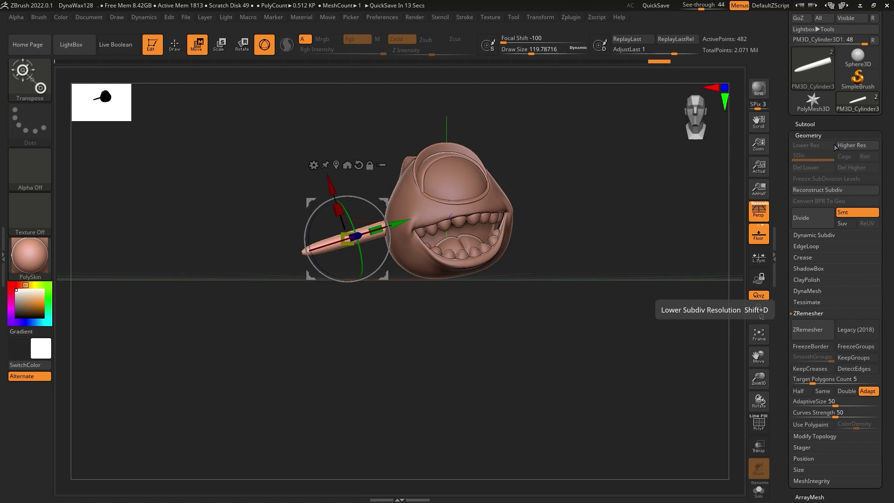
left_click_drag(590, 399, 543, 265)
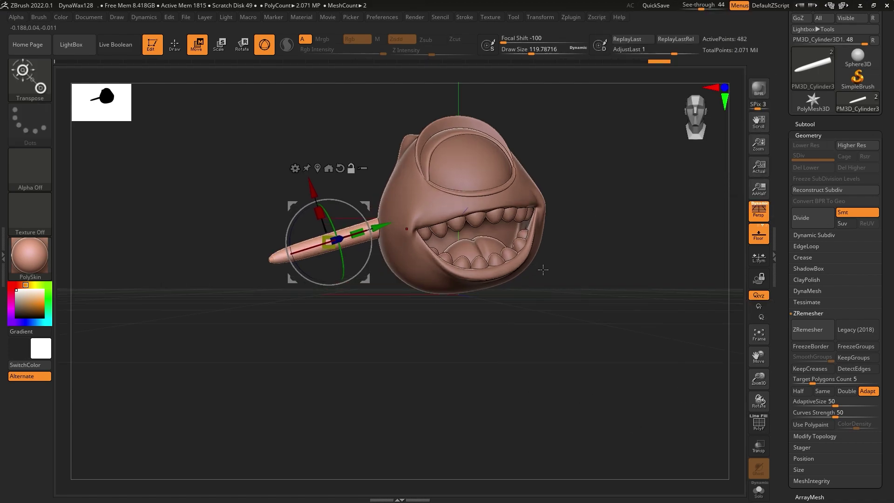
left_click(97, 34)
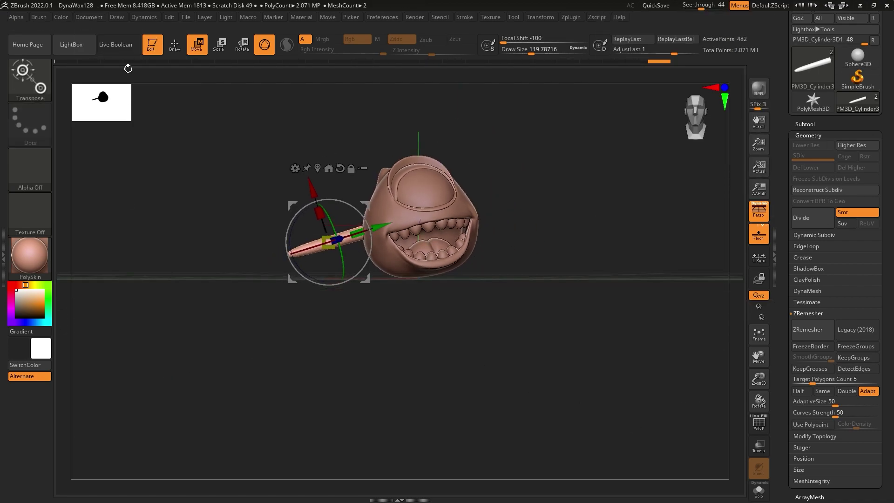
left_click(86, 17)
left_click(104, 372)
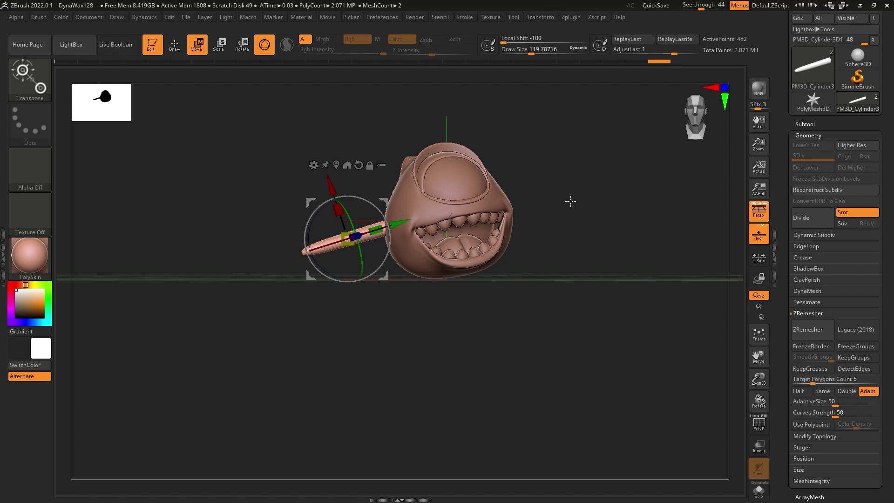
Duplicate the arm cylinder, flip it and move it to jut from the head's right side.
left_click(815, 125)
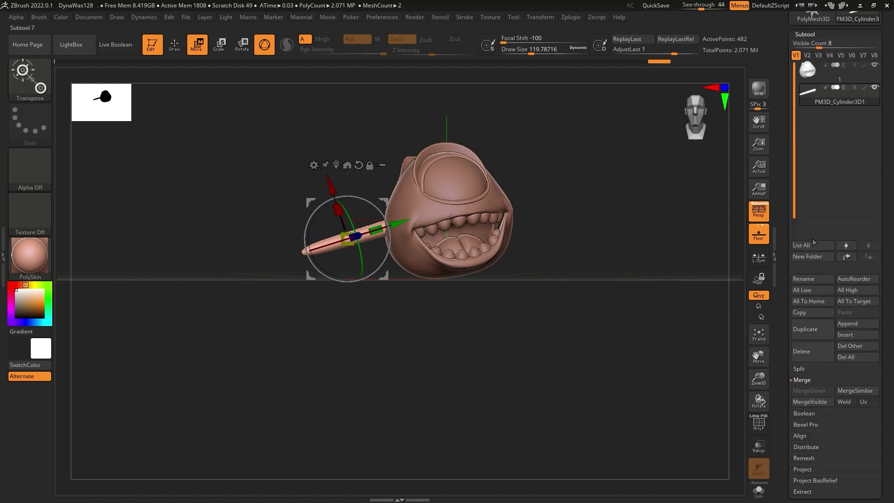
left_click(812, 332)
left_click_drag(312, 247, 463, 238)
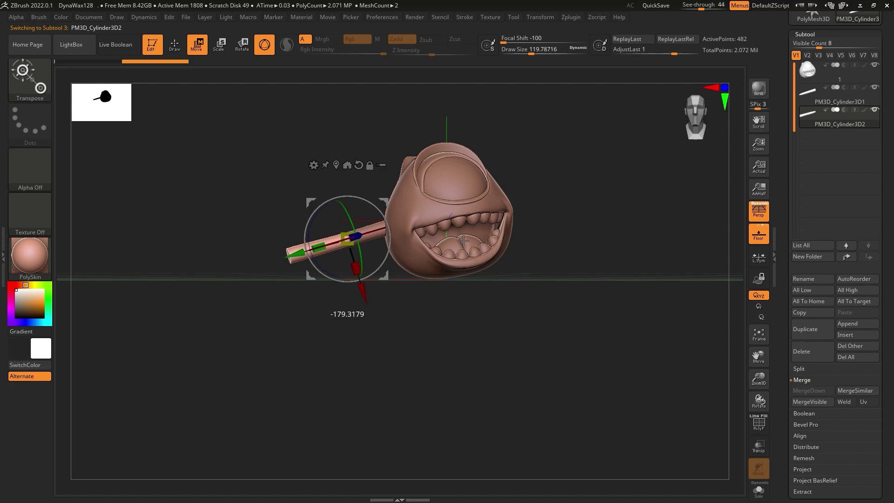
mouse_move(297, 262)
left_mouse_down()
mouse_move(529, 279)
mouse_move(560, 265)
left_mouse_up()
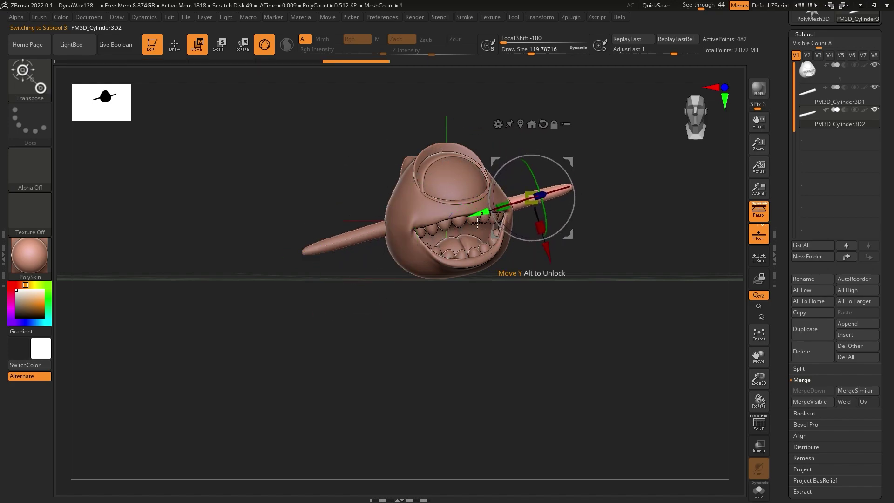
left_click_drag(477, 222, 484, 220)
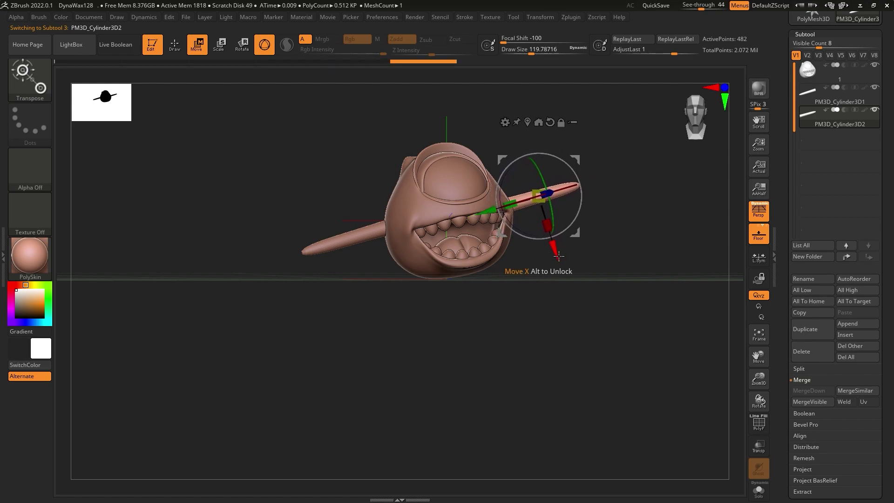
left_click_drag(558, 256, 557, 254)
left_click_drag(488, 213, 491, 215)
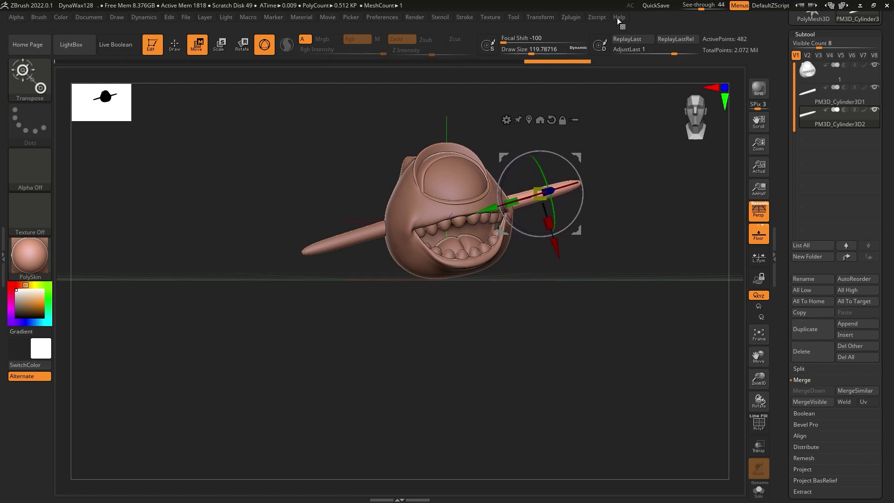
left_click_drag(650, 222, 641, 232)
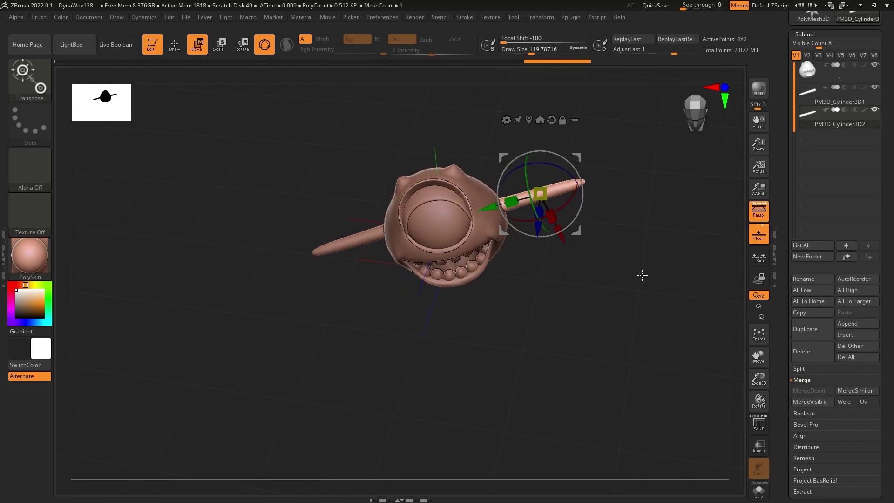
key("ctrl")
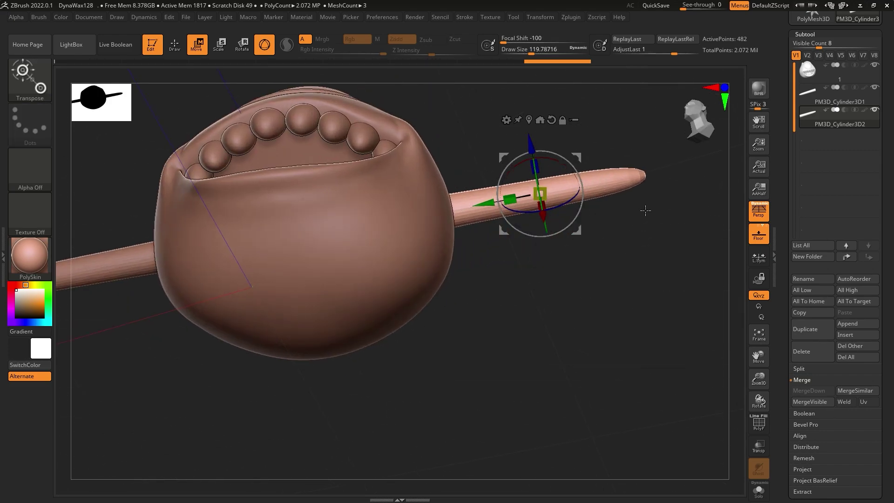
Subdivide the left arm cylinder twice to three subdivision levels.
left_click(805, 35)
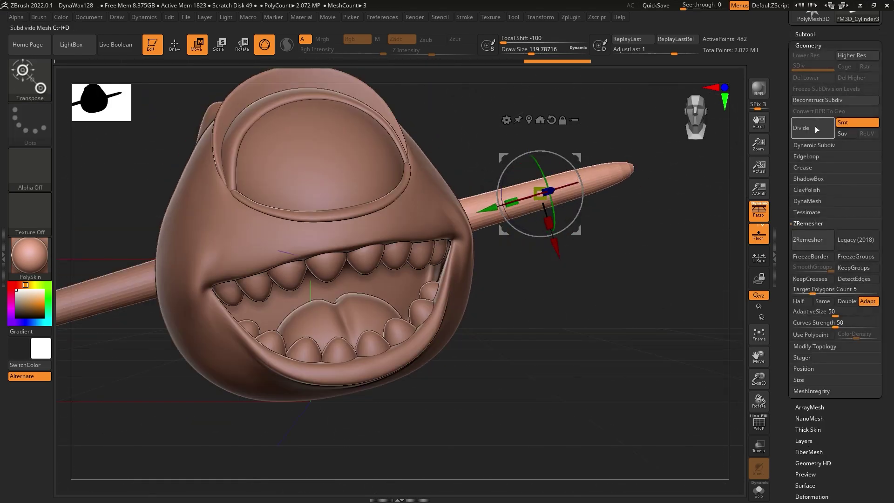
left_click_drag(653, 250, 393, 265, "alt")
left_click(368, 248, "alt")
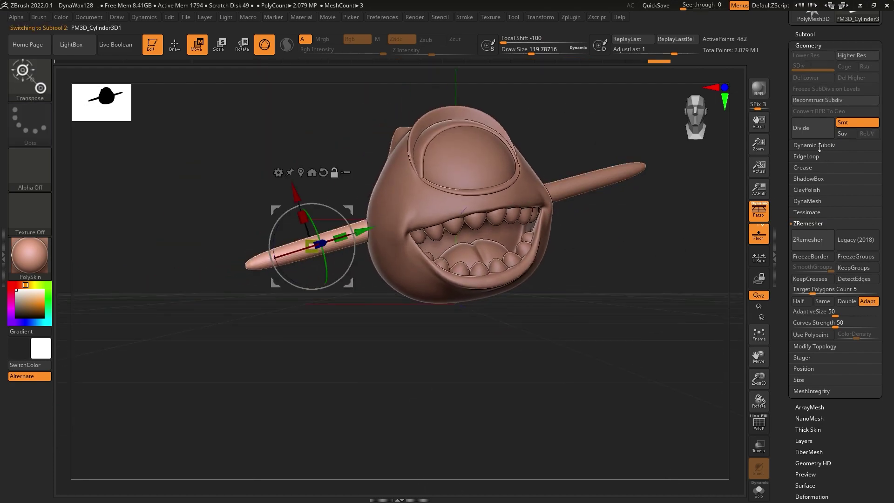
left_click(817, 133)
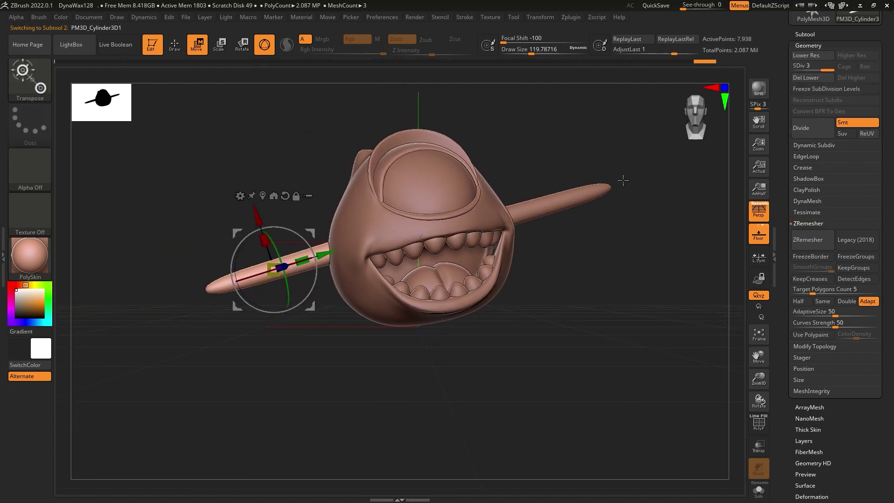
left_click_drag(612, 226, 600, 243, "alt")
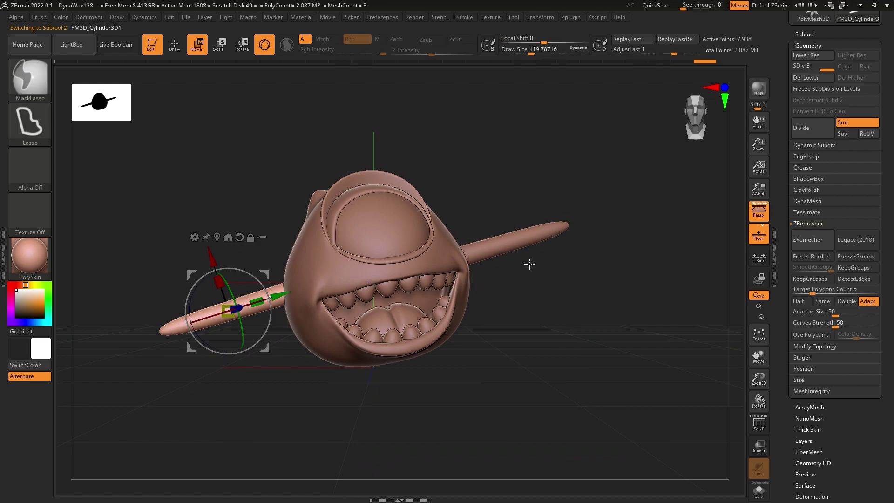
mouse_move(529, 275)
right_mouse_down("ctrl")
mouse_move(538, 279)
mouse_move(486, 290)
right_mouse_up("ctrl")
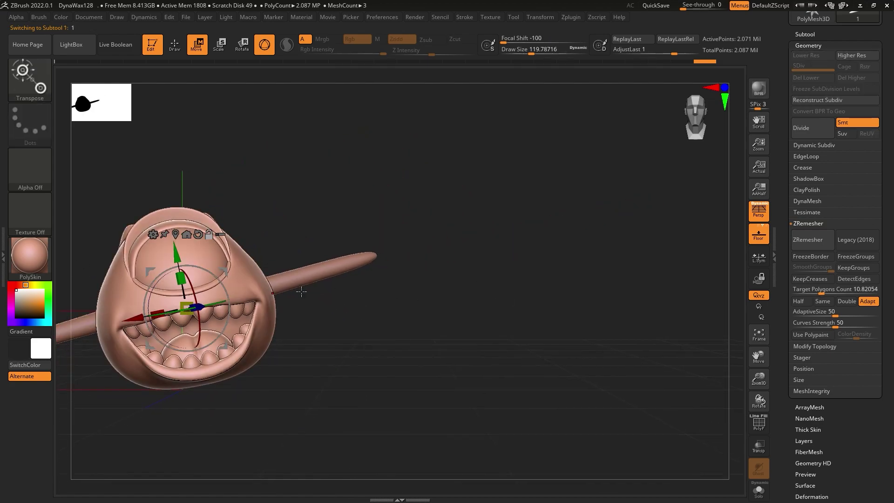
Select the right arm cylinder, pick the SnakeHook brush, and view the arm up close.
left_click(251, 279, "alt")
key("f")
mouse_move(484, 274)
right_mouse_down()
mouse_move(473, 293)
mouse_move(420, 242)
mouse_move(420, 130)
right_mouse_up()
left_click(420, 242, "alt")
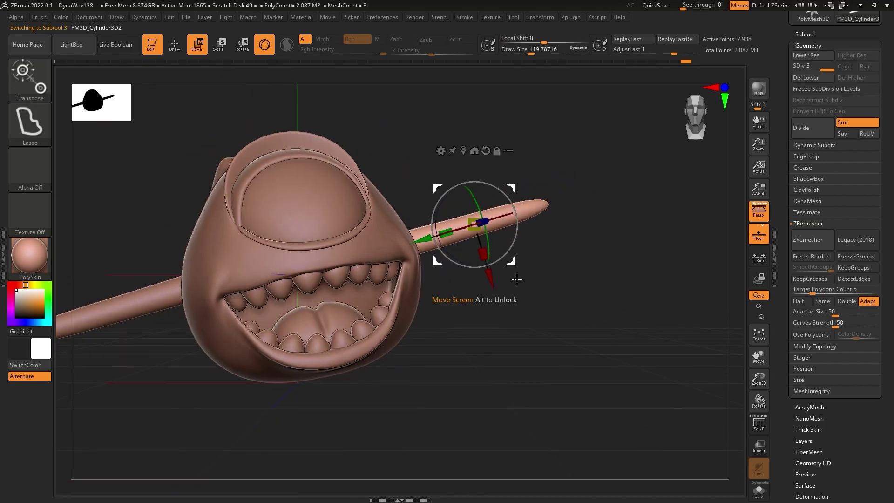
key("b")
left_click(399, 85)
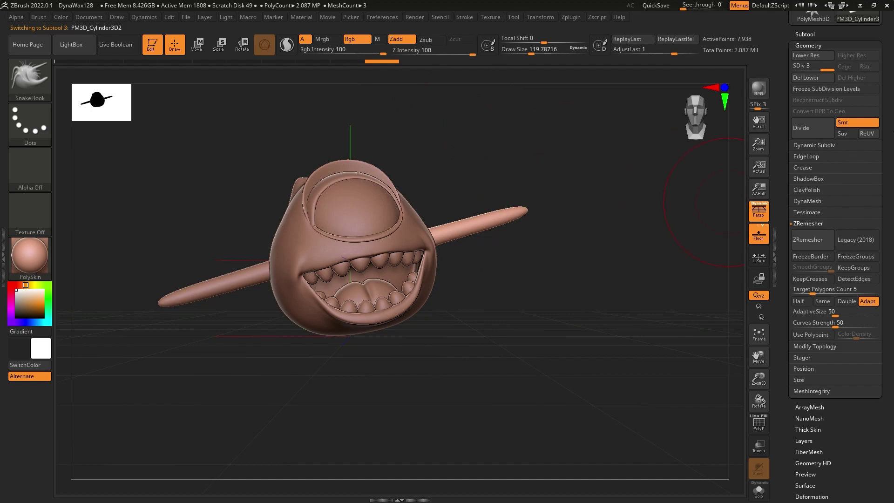
scroll(858, 43, "up", 5)
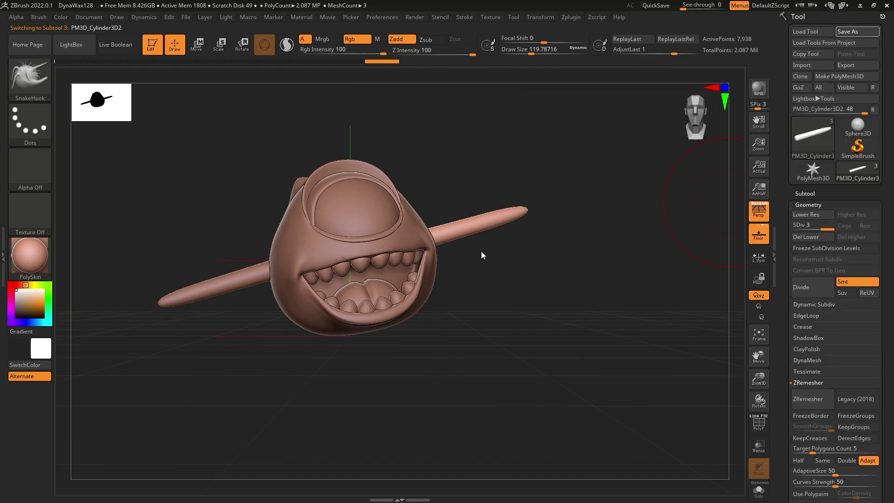
mouse_move(520, 257)
right_mouse_down()
mouse_move(498, 261)
mouse_move(496, 235)
mouse_move(475, 261)
mouse_move(495, 333)
mouse_move(374, 314)
mouse_move(448, 289)
mouse_move(429, 303)
mouse_move(397, 280)
mouse_move(395, 180)
mouse_move(461, 324)
mouse_move(494, 317)
mouse_move(479, 288)
right_mouse_up()
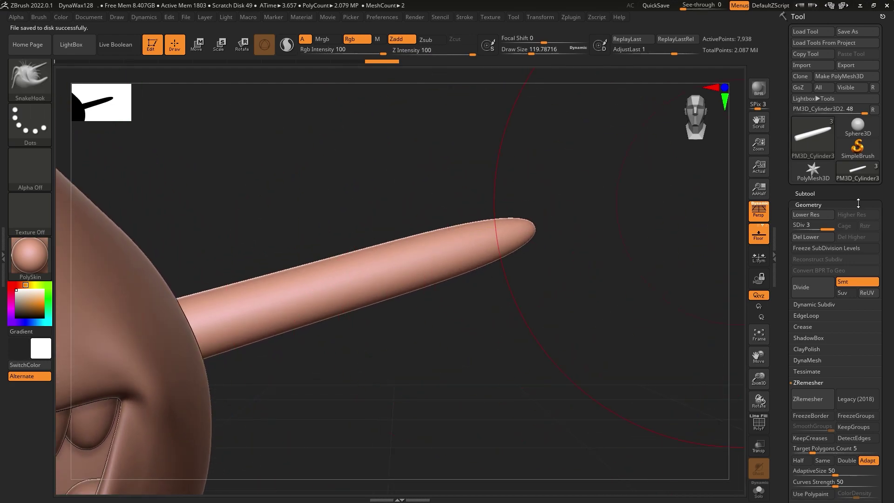
Append a Sphere3D subtool, shrink it to a tenth and move it to the arm's tip.
left_click(832, 194)
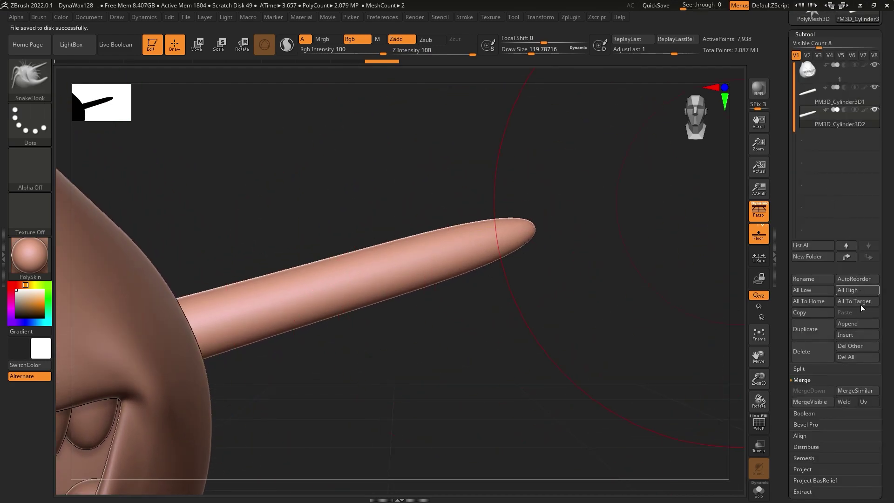
left_click(856, 324)
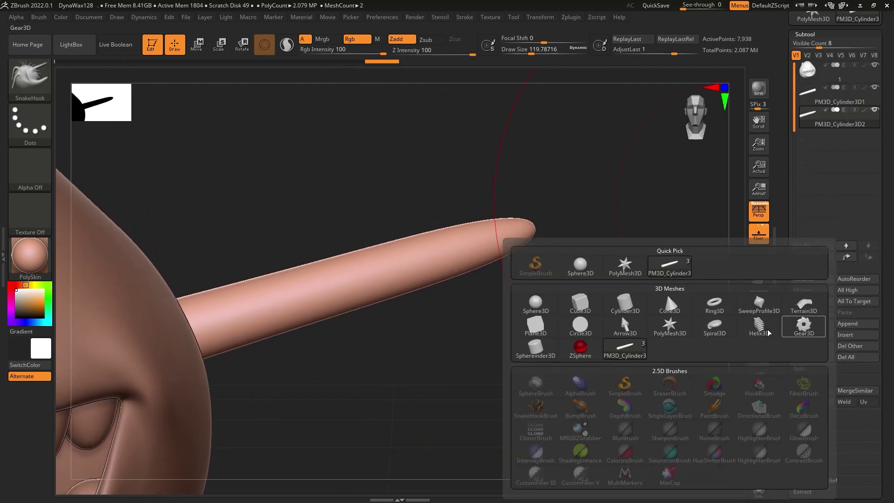
left_click(535, 305)
key("f")
key("w")
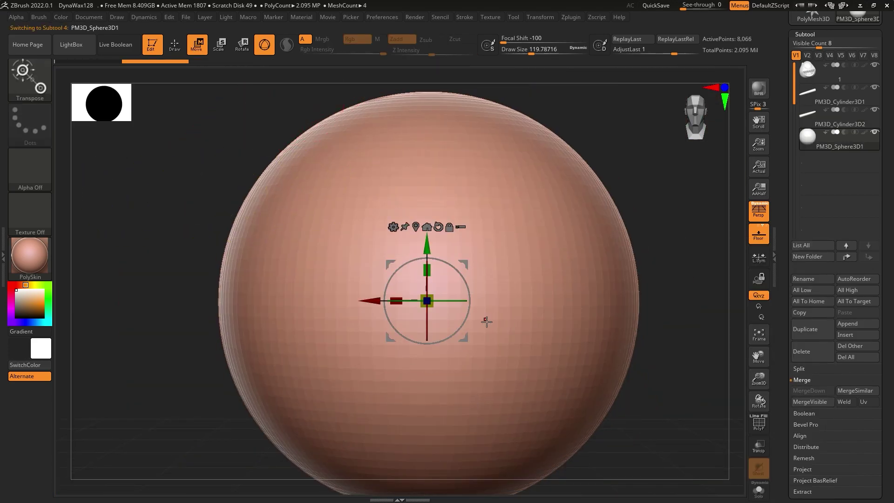
key("q")
left_click(206, 38)
left_click_drag(438, 313, 209, 245)
mouse_move(460, 347)
left_mouse_down()
mouse_move(553, 297)
mouse_move(630, 309)
mouse_move(626, 294)
mouse_move(576, 321)
left_mouse_up()
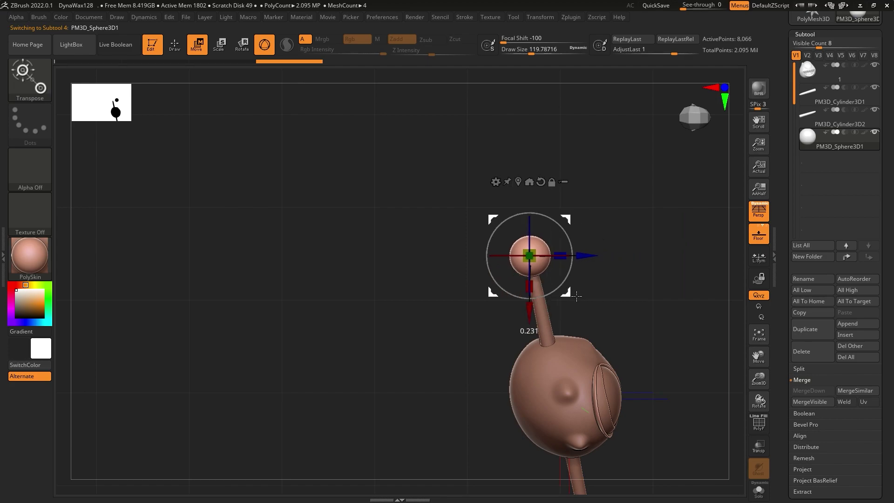
Squash the sphere into a narrow egg, then turn, tilt and nudge it into place.
key("f")
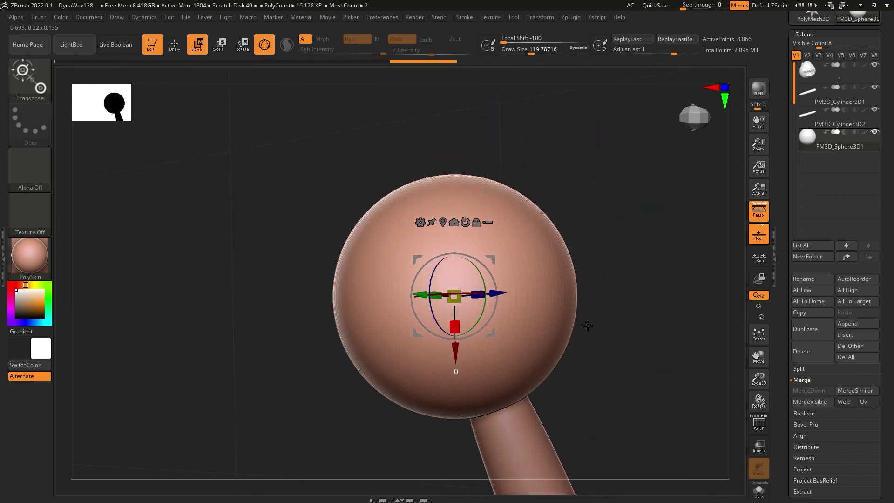
mouse_move(585, 324)
left_mouse_down()
mouse_move(414, 303)
mouse_move(399, 311)
left_mouse_up()
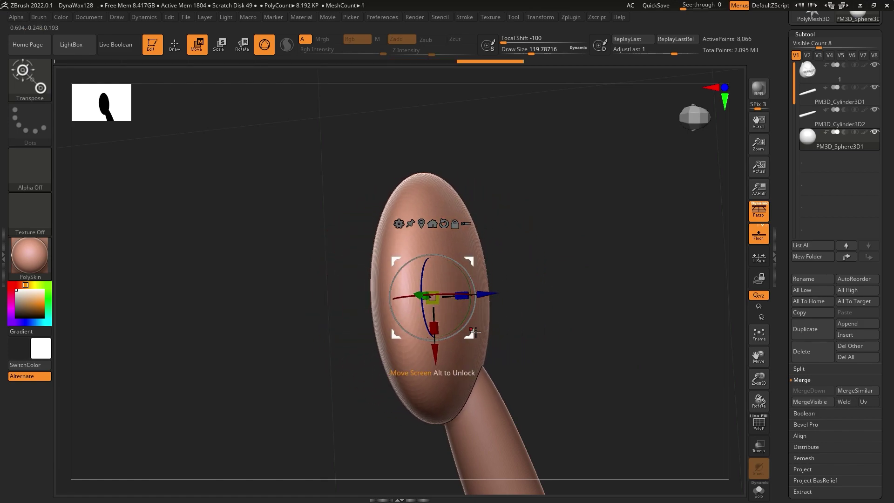
left_click_drag(474, 336, 476, 307, "shift")
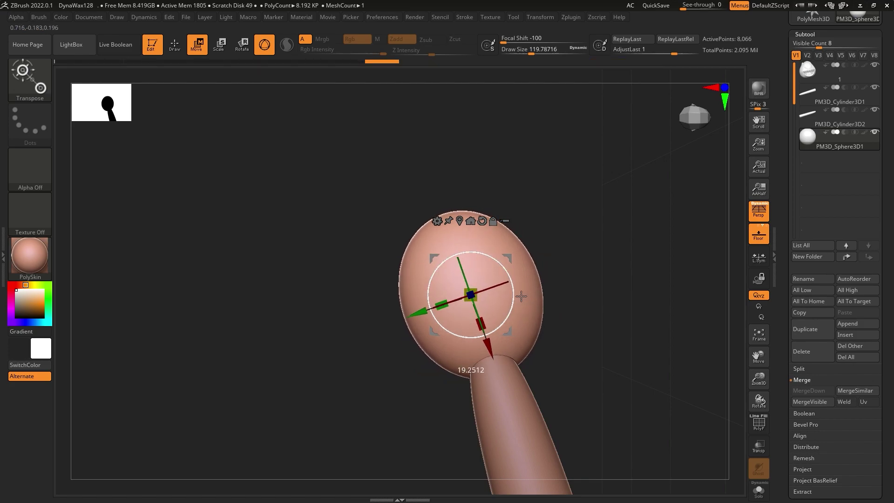
mouse_move(519, 309)
left_mouse_down()
mouse_move(560, 339)
mouse_move(495, 278)
mouse_move(554, 309)
left_mouse_up()
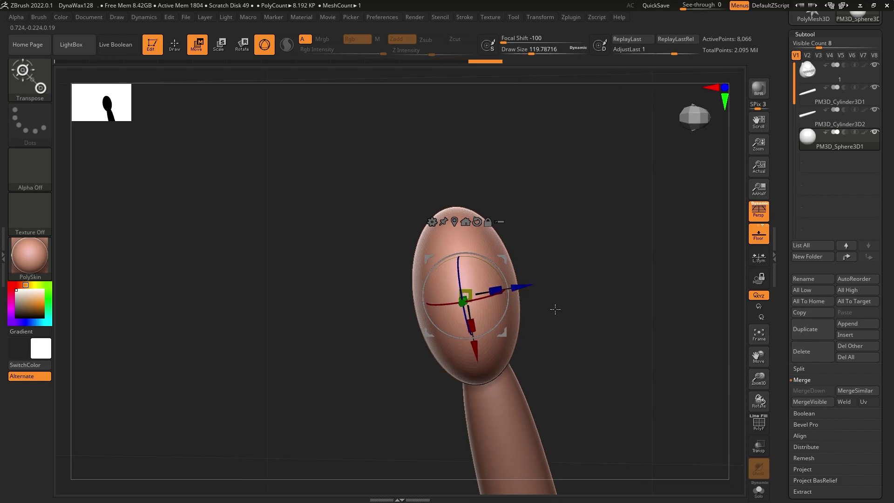
left_click_drag(458, 343, 461, 344)
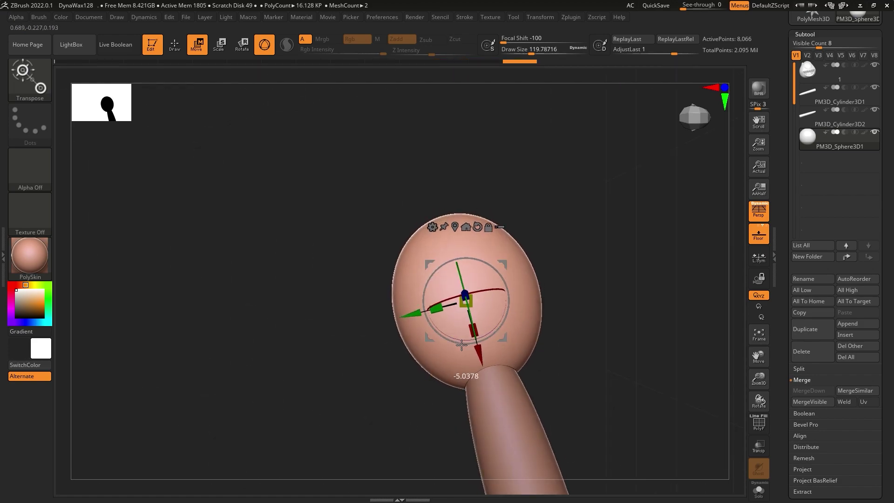
left_click_drag(423, 318, 422, 317)
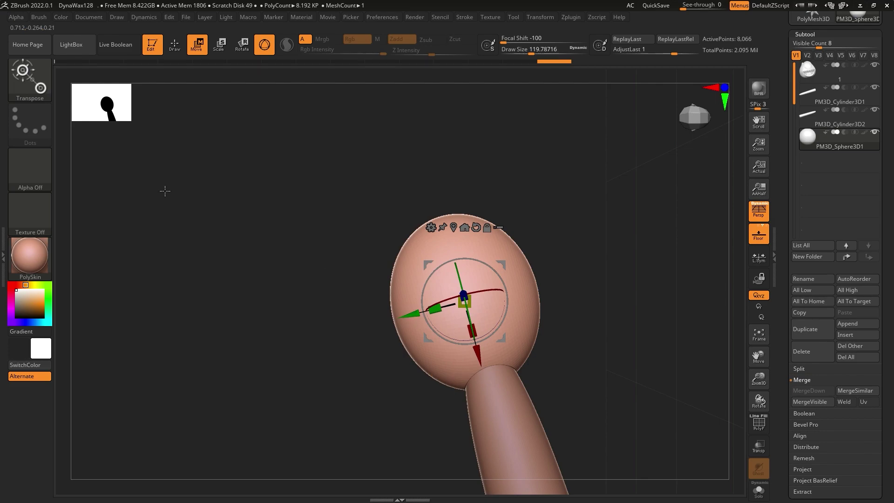
Pull the egg's top into shape with SnakeHook, then inspect the hand at brush size 41.42.
left_click(30, 77)
left_click(472, 211)
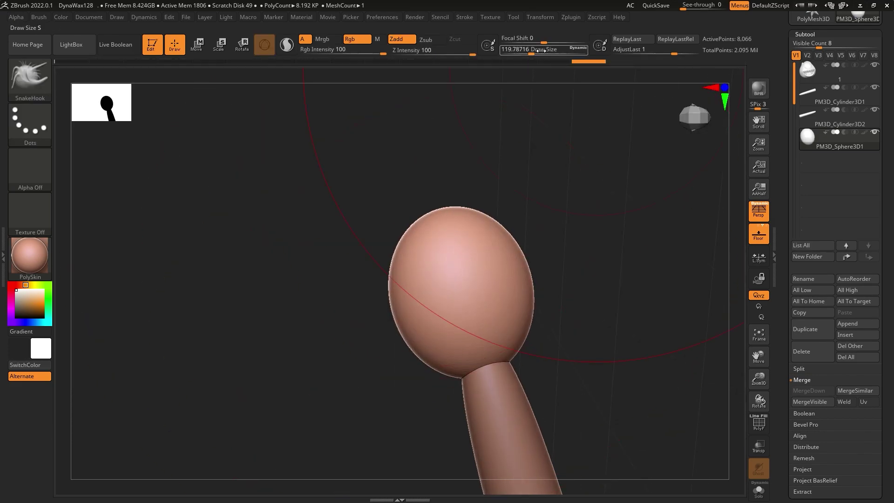
left_click_drag(447, 215, 458, 248)
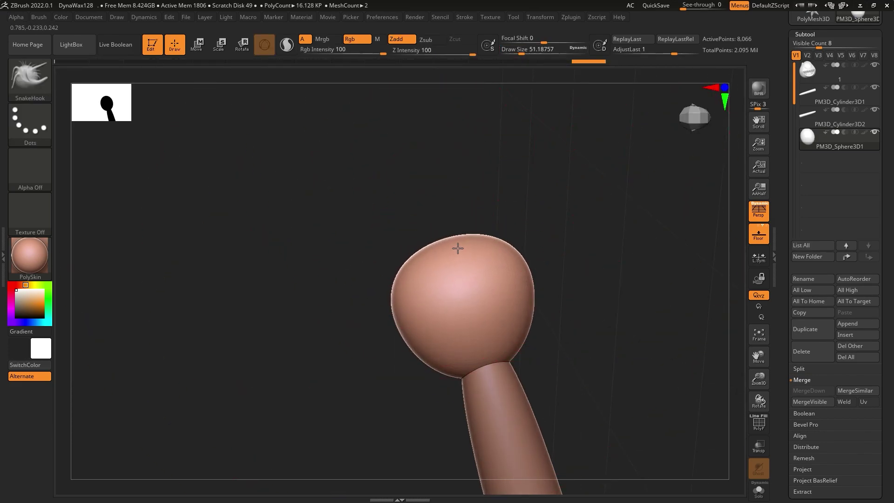
right_click_drag(460, 278, 496, 268)
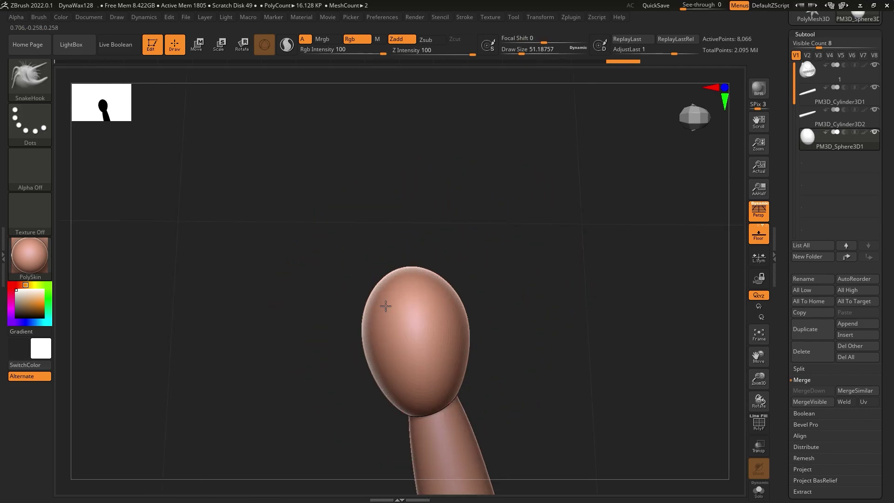
mouse_move(309, 299)
left_mouse_down()
mouse_move(483, 317)
mouse_move(408, 340)
mouse_move(416, 340)
left_mouse_up()
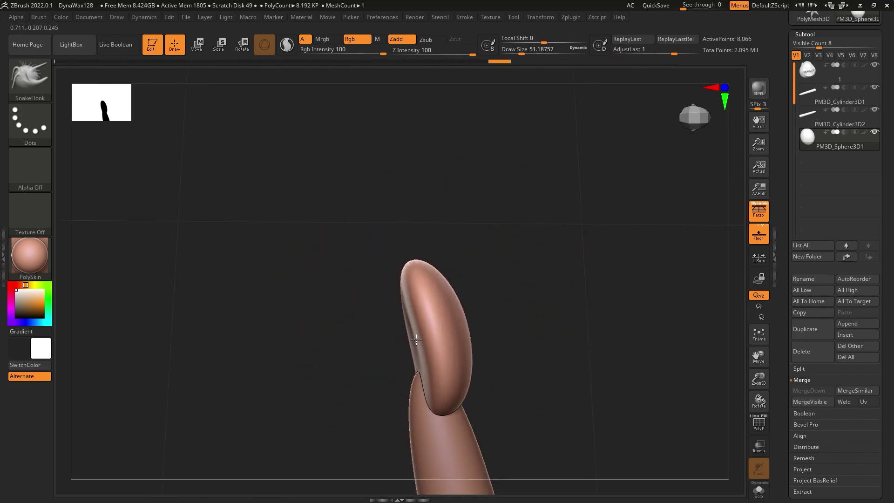
left_click_drag(470, 357, 420, 395)
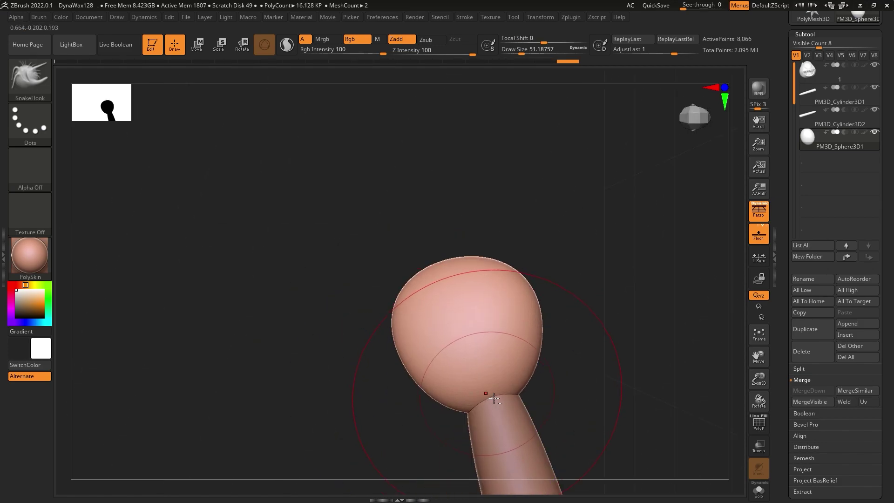
mouse_move(494, 397)
right_mouse_down("alt")
mouse_move(471, 382)
mouse_move(524, 393)
right_mouse_up("alt")
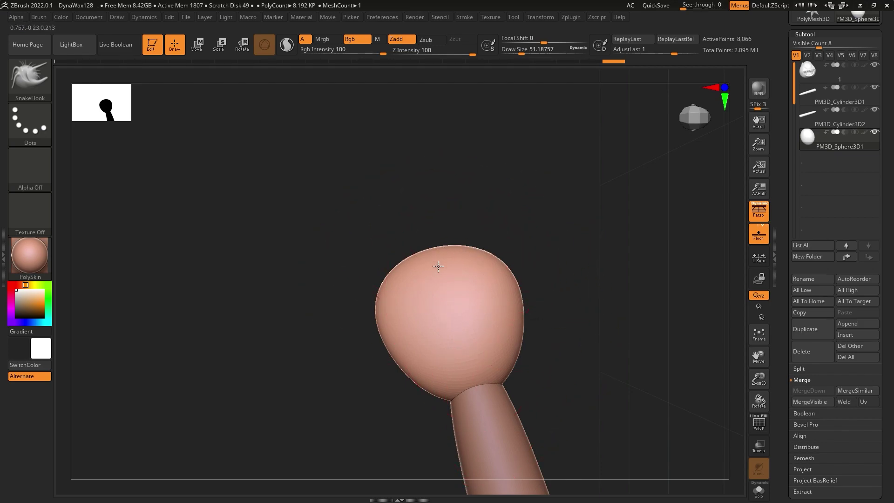
left_click_drag(525, 54, 518, 54)
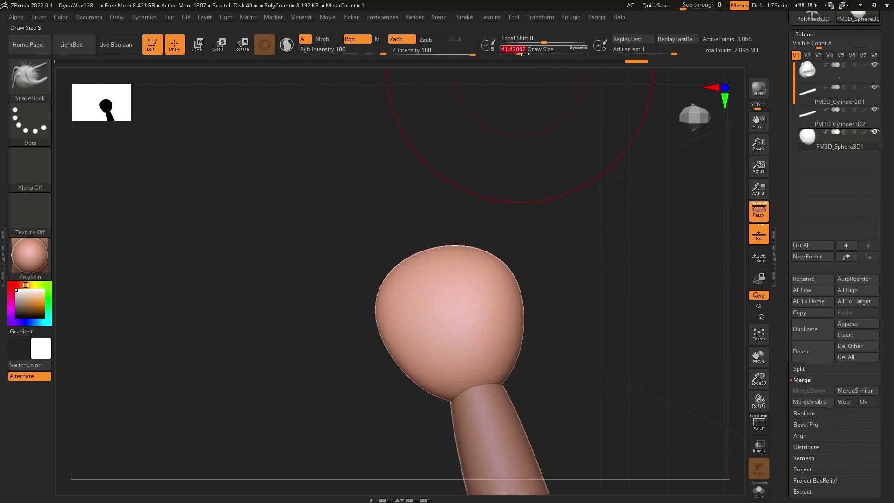
left_click_drag(479, 196, 490, 206)
mouse_move(393, 347)
right_mouse_down()
mouse_move(543, 319)
mouse_move(568, 329)
mouse_move(465, 339)
mouse_move(457, 299)
mouse_move(479, 361)
mouse_move(493, 329)
mouse_move(530, 336)
mouse_move(490, 379)
mouse_move(516, 425)
mouse_move(470, 402)
mouse_move(493, 447)
right_mouse_up()
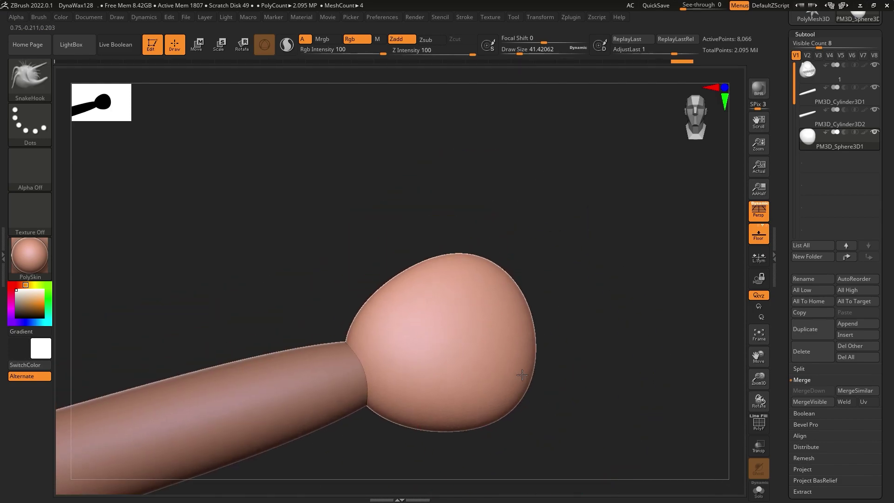
right_click_drag(533, 361, 577, 404, "alt")
Insert a cylinder subtool and frame it for transforming, undoing a trial 50° rotation.
left_click(870, 326)
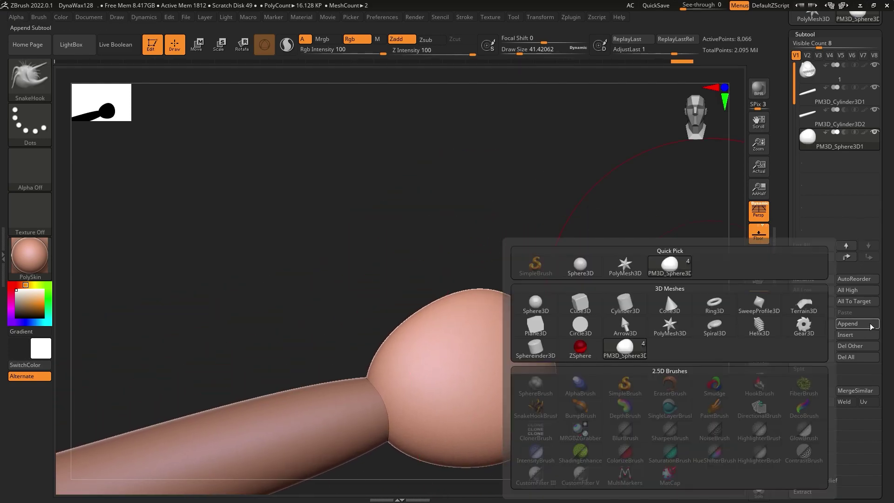
left_click(622, 305)
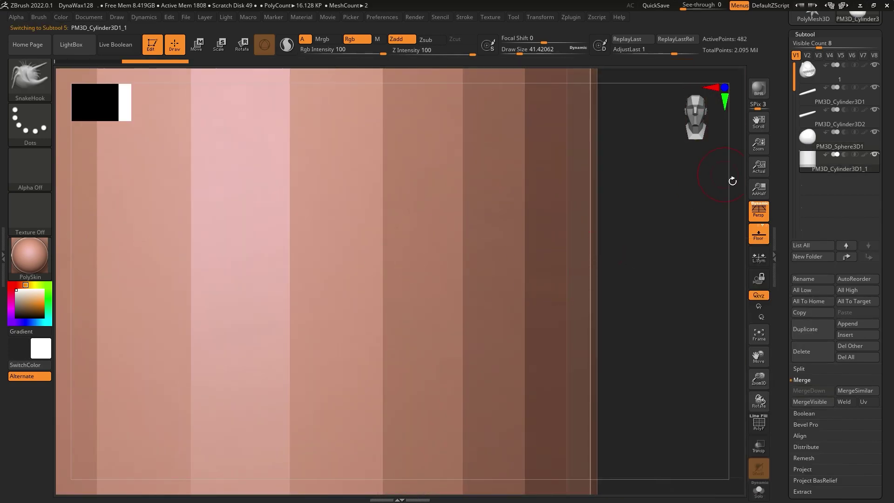
key("f")
key("w")
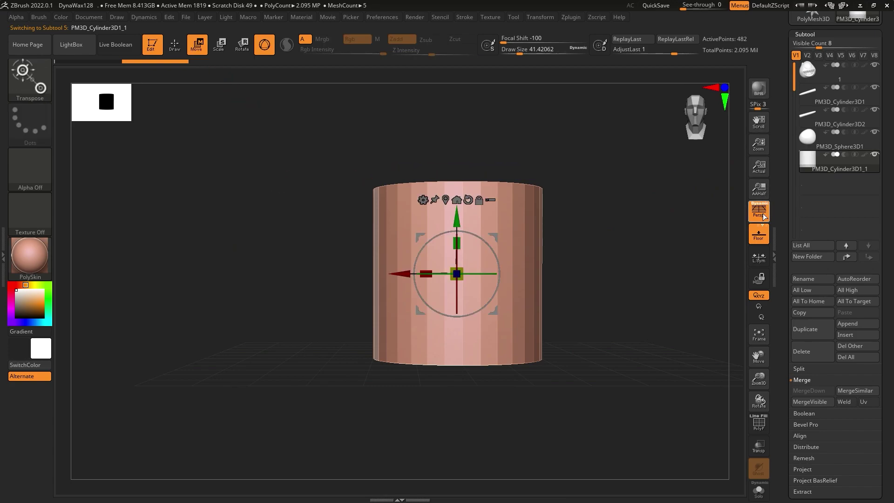
left_click(764, 216)
left_click_drag(505, 259, 518, 308)
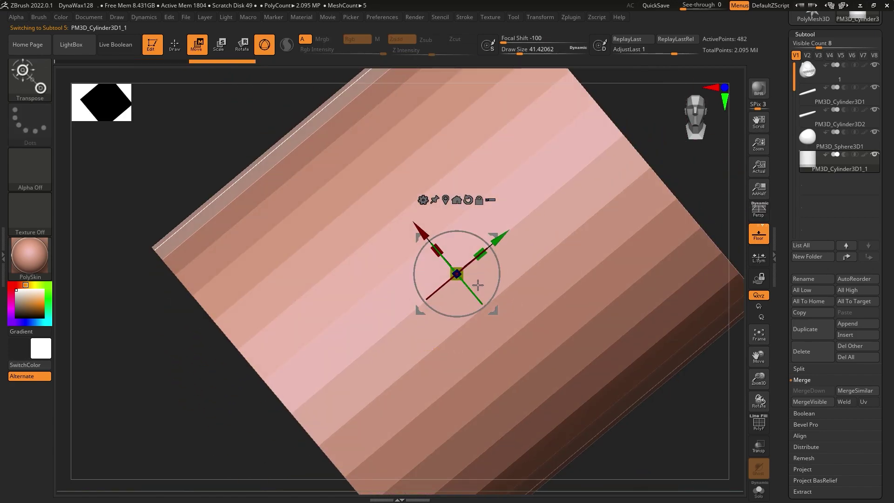
key("q")
left_click(197, 45)
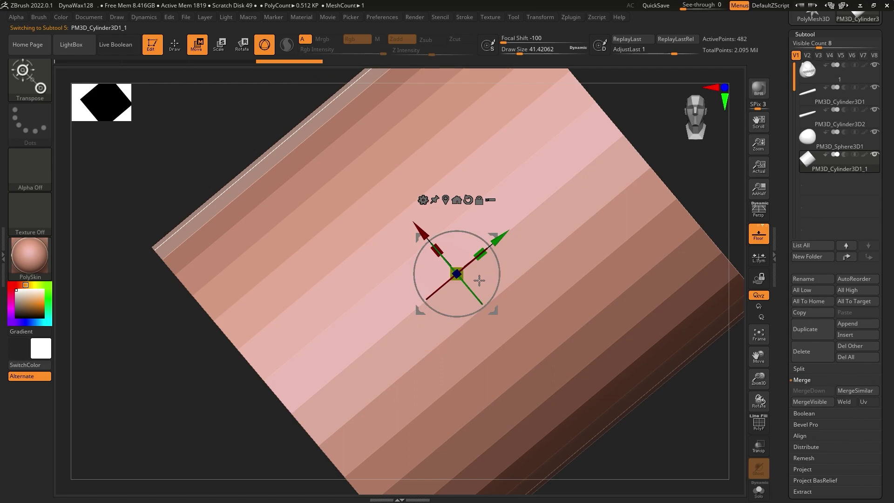
key("ctrl+z")
key("ctrl+z")
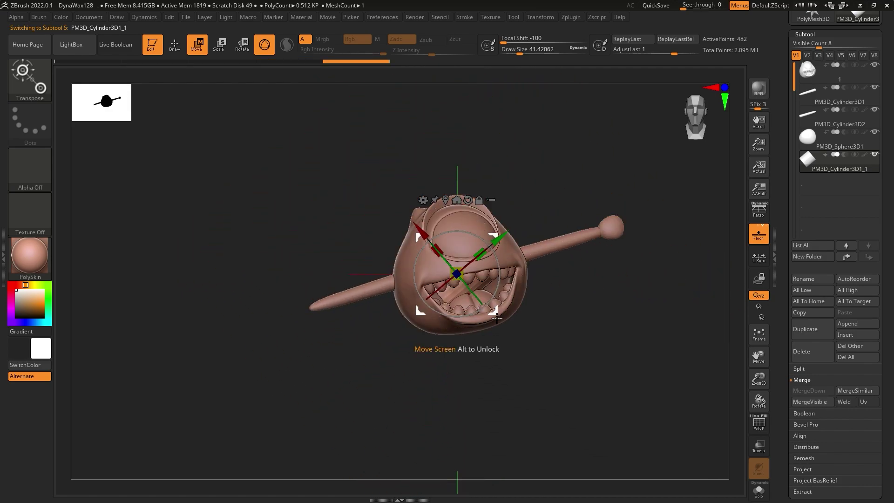
Move the cylinder onto the hand ball, shrink it to a third, and stretch it upright.
mouse_move(497, 318)
left_mouse_down()
mouse_move(684, 204)
mouse_move(478, 287)
mouse_move(495, 285)
left_mouse_up()
key("f")
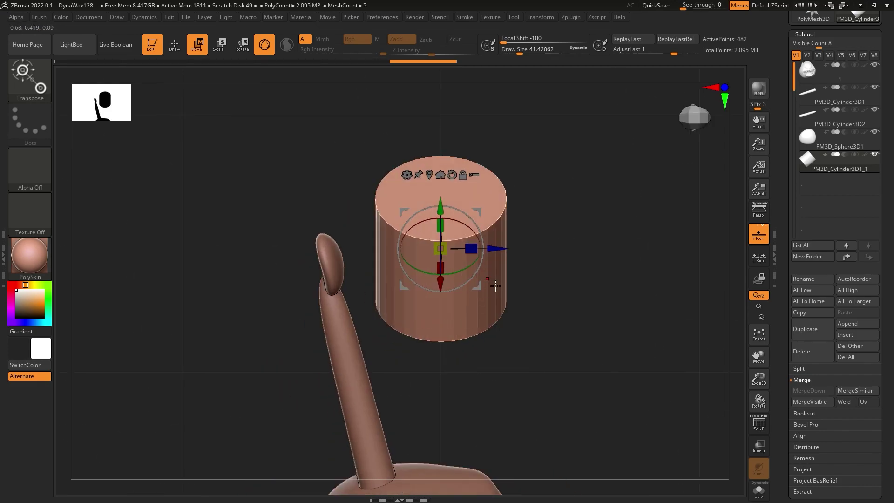
mouse_move(505, 253)
left_mouse_down()
mouse_move(420, 247)
mouse_move(465, 332)
mouse_move(479, 310)
mouse_move(542, 293)
mouse_move(620, 336)
mouse_move(565, 335)
left_mouse_up()
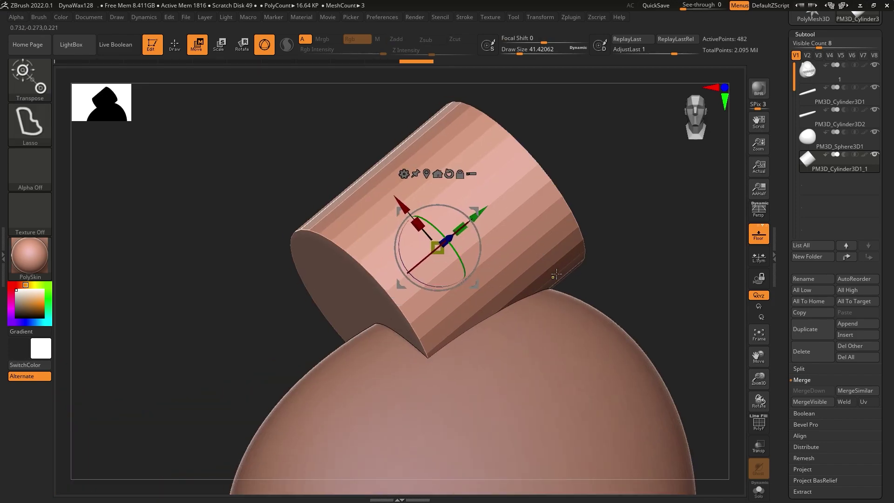
key("f")
left_click_drag(438, 249, 367, 243)
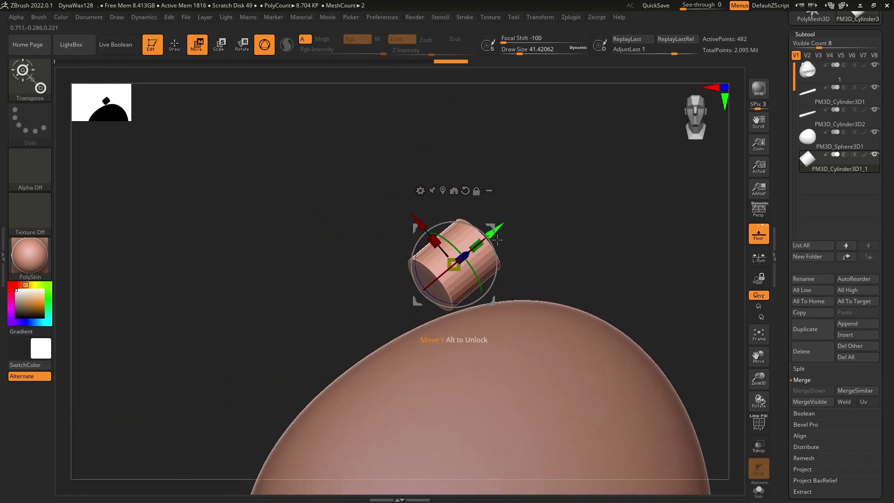
mouse_move(483, 256)
left_mouse_down()
mouse_move(510, 309)
mouse_move(521, 287)
mouse_move(568, 357)
left_mouse_up()
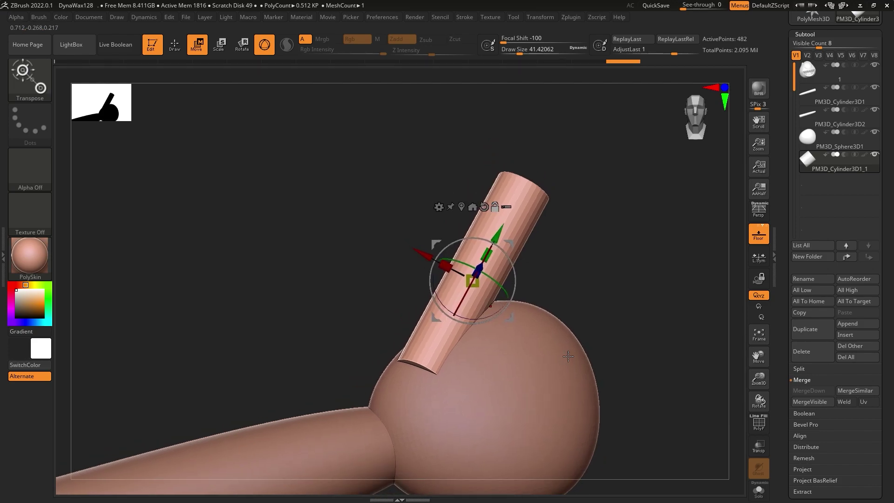
left_click_drag(526, 289, 490, 325)
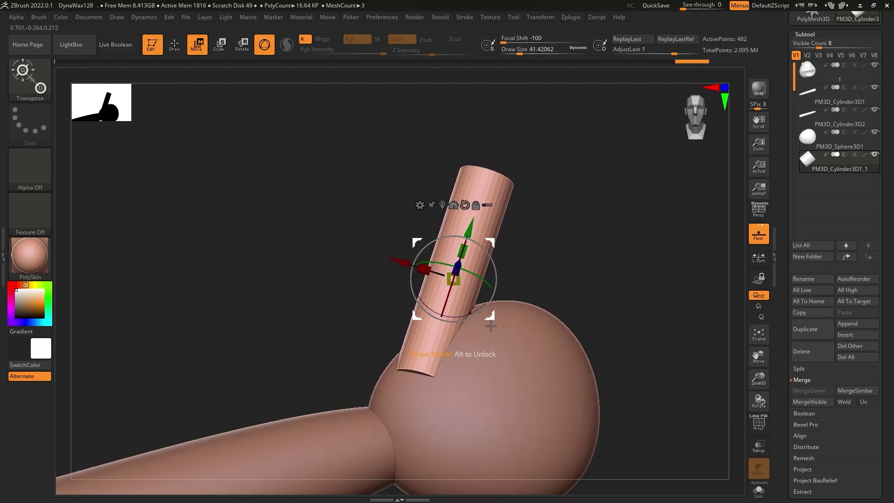
Duplicate the finger tube, rotate the copy horizontal, and slide it onto the ball's side.
left_click(801, 333)
left_click_drag(507, 289, 484, 326)
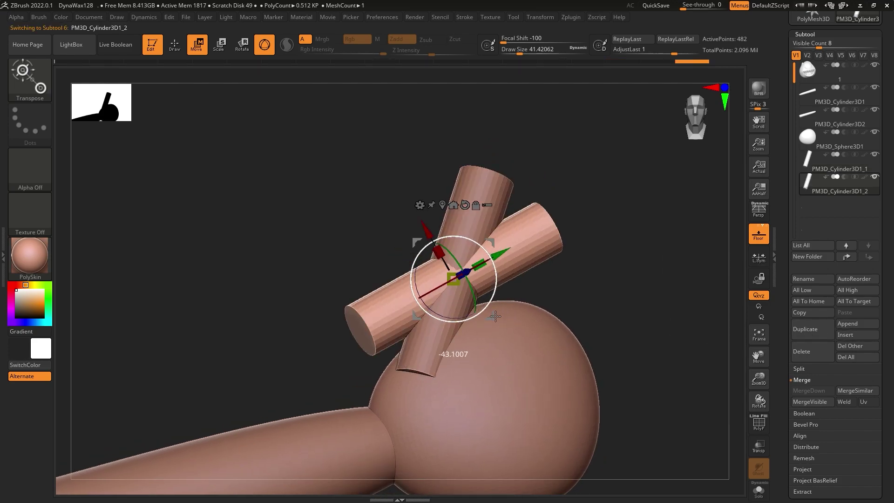
left_click_drag(454, 282, 675, 308)
left_click_drag(714, 349, 617, 296)
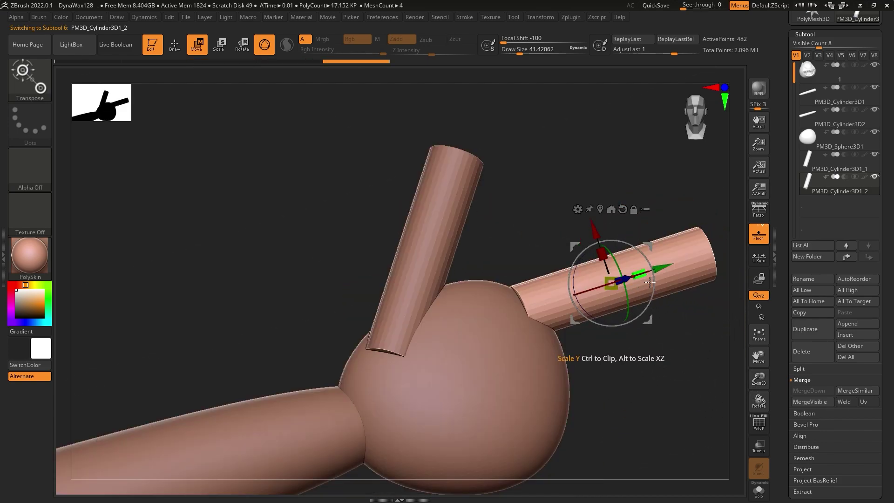
left_click_drag(679, 273, 661, 274)
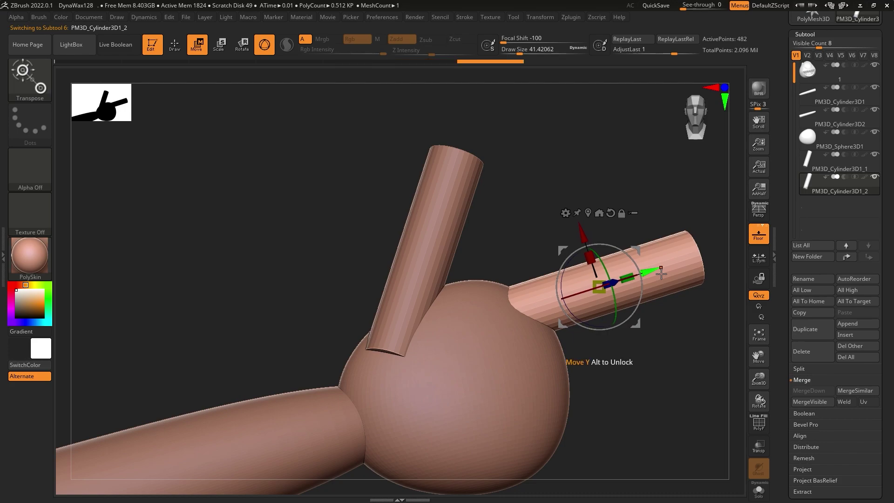
left_click(434, 269)
With SnakeHook, bend the upright finger into an S-curve and smooth it.
left_click(11, 96)
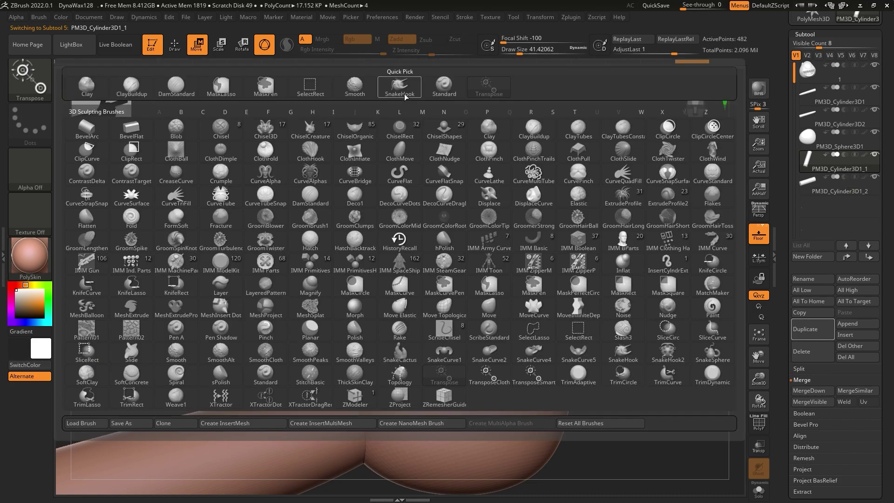
left_click(439, 228)
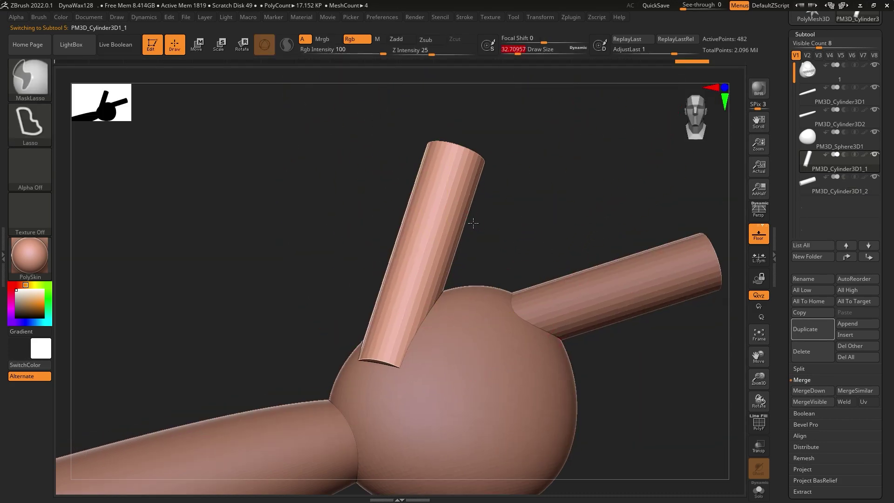
mouse_move(430, 219)
left_mouse_down()
mouse_move(435, 239)
mouse_move(460, 217)
left_mouse_up()
key("shift")
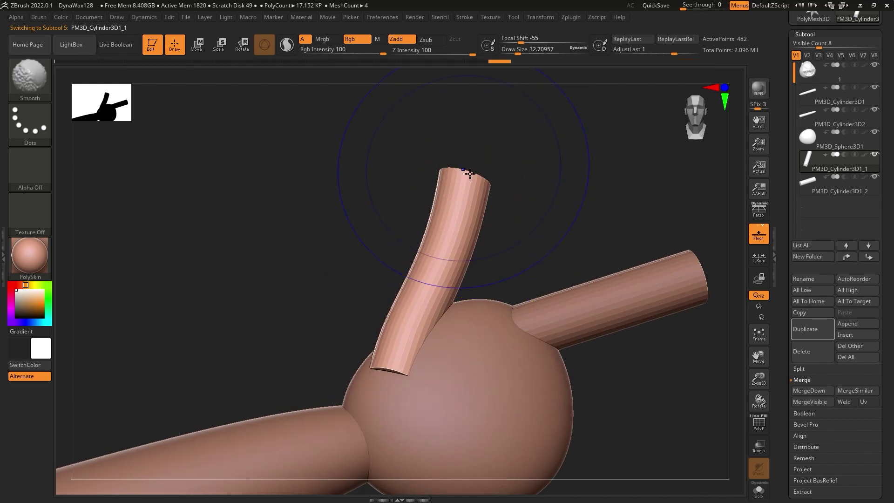
left_click_drag(461, 181, 474, 251, "shift")
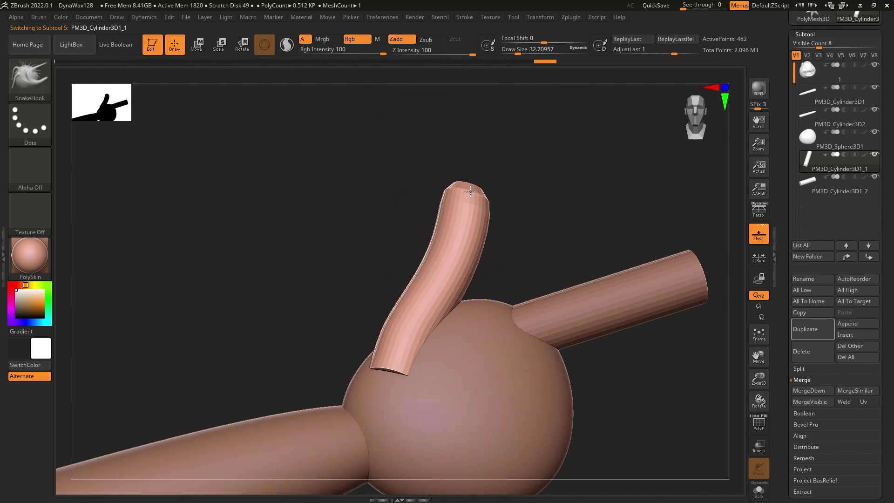
left_click_drag(470, 190, 460, 173)
right_click_drag(459, 173, 490, 249, "alt")
left_click_drag(491, 250, 487, 207, "shift")
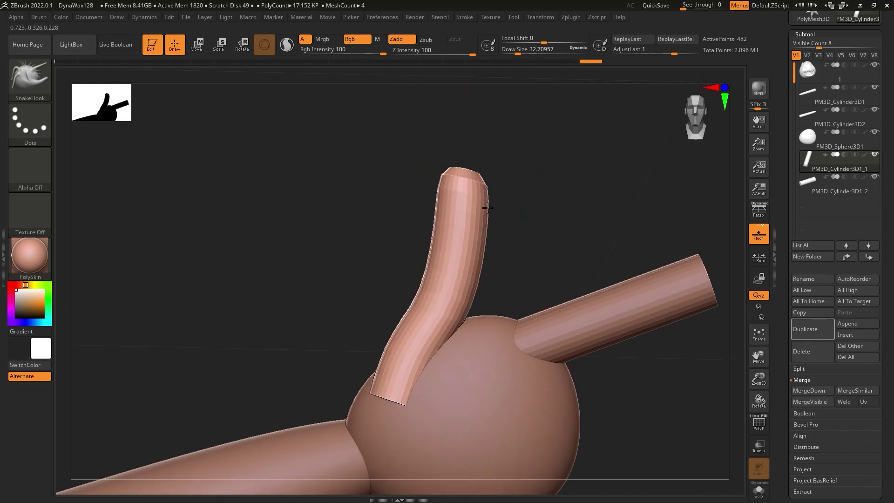
Blend the upright finger's base into the ball and tilt its tip up-left.
mouse_move(400, 375)
left_mouse_down()
mouse_move(380, 395)
mouse_move(379, 360)
left_mouse_up()
right_click_drag(380, 359, 434, 453)
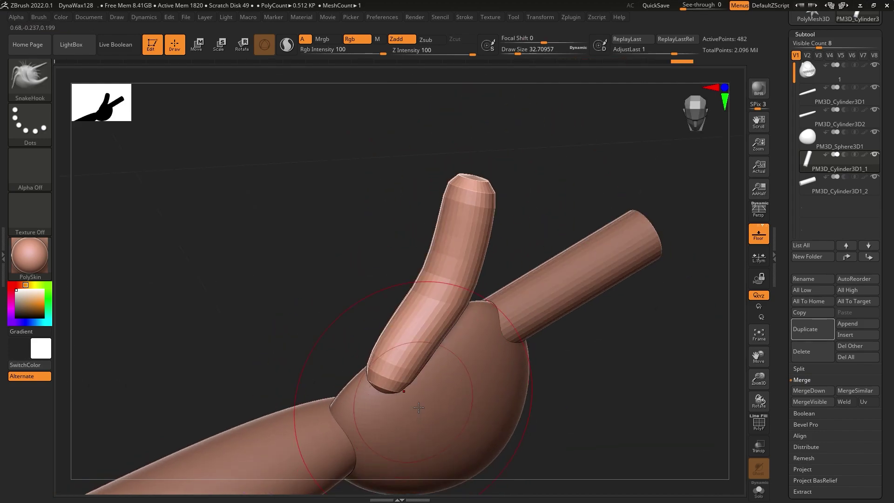
left_click_drag(434, 454, 410, 353, "shift")
right_click_drag(410, 354, 449, 375)
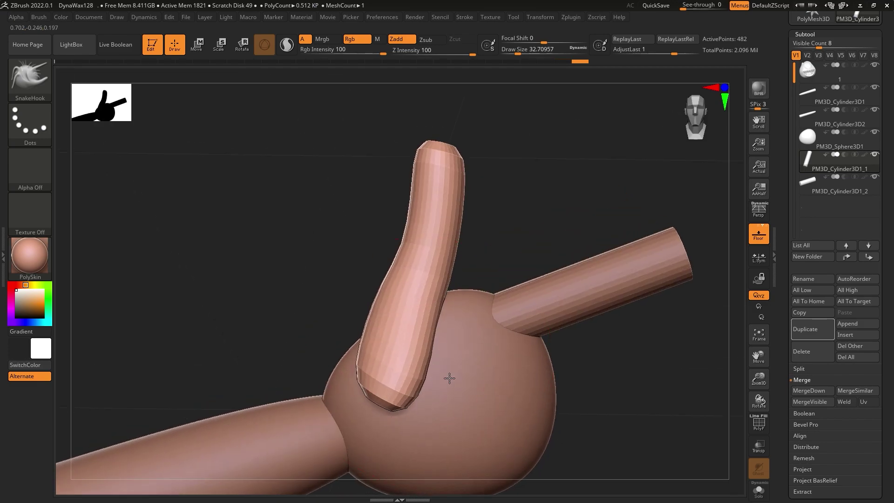
left_click_drag(390, 394, 343, 365)
mouse_move(343, 365)
right_mouse_down()
mouse_move(303, 375)
mouse_move(359, 405)
right_mouse_up()
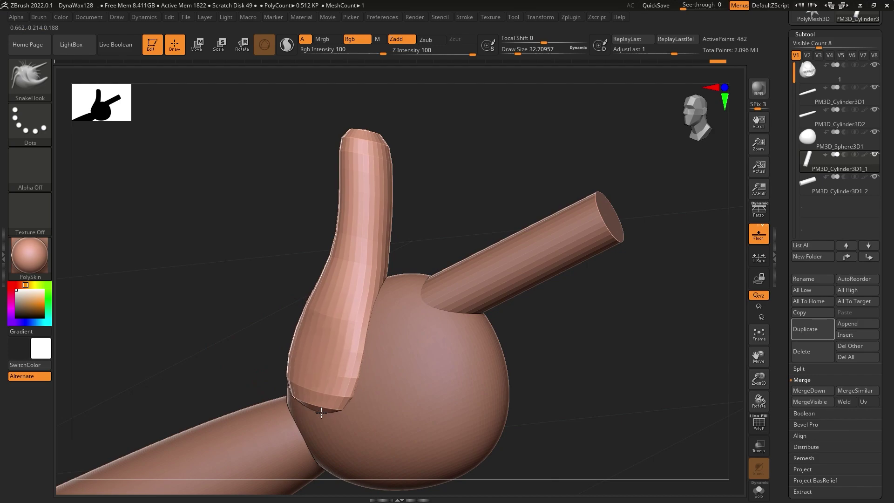
left_click_drag(359, 405, 322, 408, "shift")
mouse_move(322, 408)
right_mouse_down()
mouse_move(303, 419)
mouse_move(314, 442)
mouse_move(510, 377)
right_mouse_up()
key("ctrl+z")
key("ctrl+z")
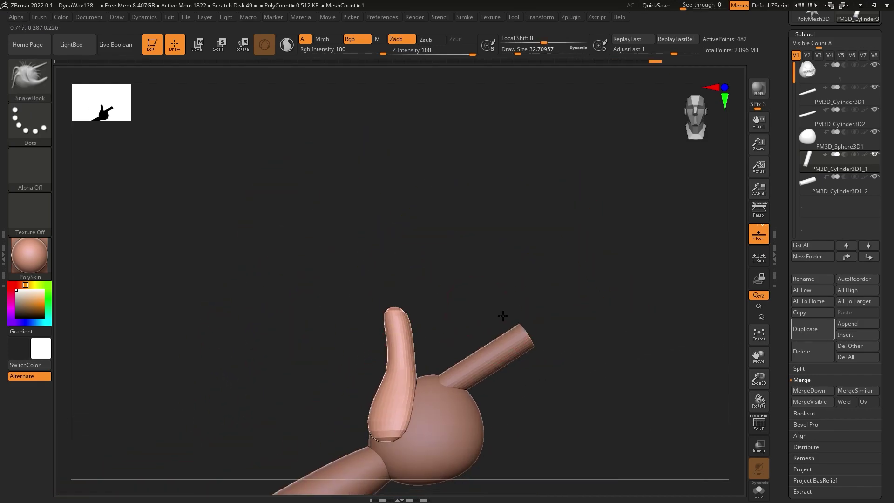
left_click_drag(364, 280, 345, 227)
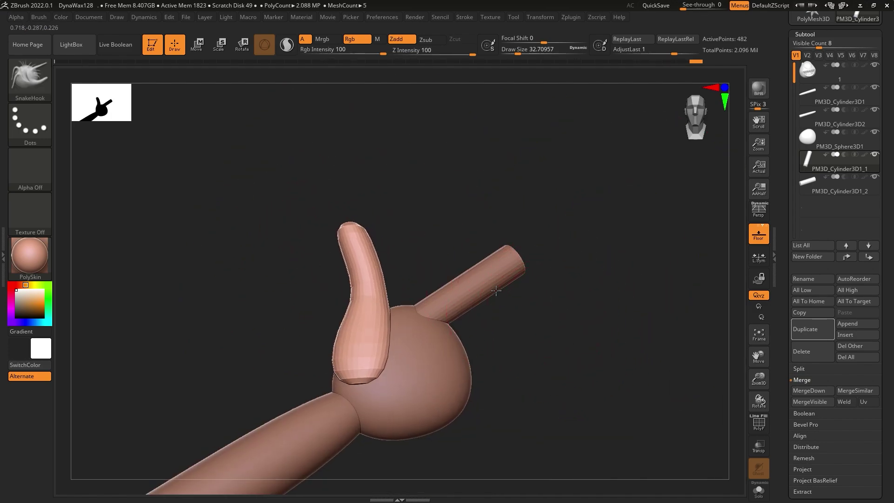
Select the side finger subtool and start bending it into a curve.
mouse_move(496, 291)
left_mouse_down()
mouse_move(465, 299)
mouse_move(443, 176)
mouse_move(471, 247)
mouse_move(474, 219)
left_mouse_up()
left_click(479, 227, "alt")
left_click_drag(434, 251, 445, 260)
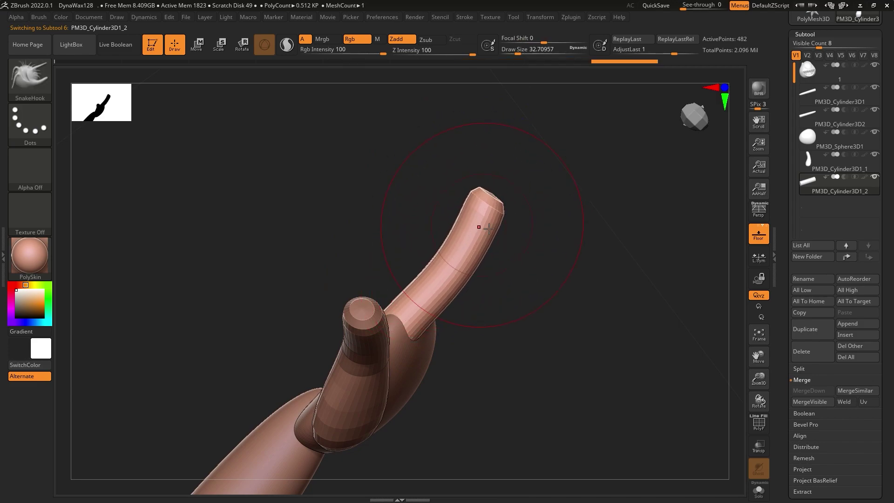
Reshape the side finger's tip more upright, mask it, and nudge it down with the gizmo.
left_click_drag(489, 228, 470, 196)
left_click_drag(470, 236, 471, 209)
key("ctrl")
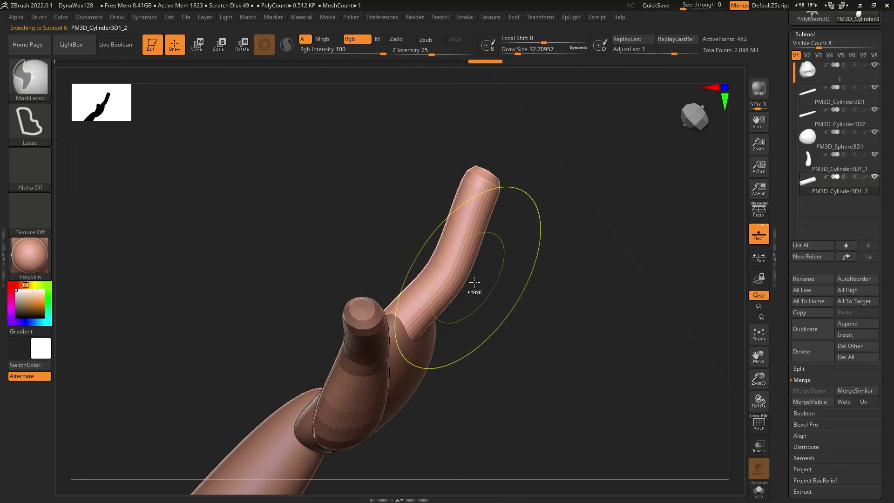
left_click_drag(474, 281, 439, 260)
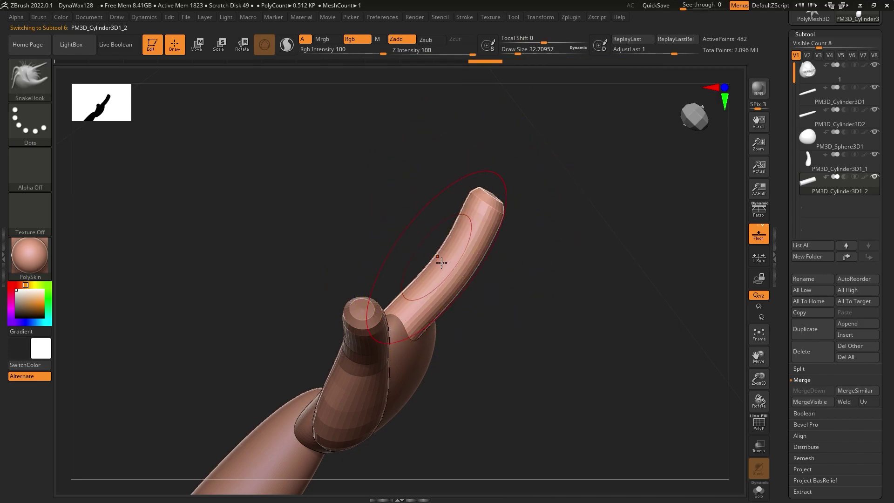
left_click(203, 51)
mouse_move(483, 243)
left_mouse_down("alt")
mouse_move(464, 285)
mouse_move(444, 299)
left_mouse_up("alt")
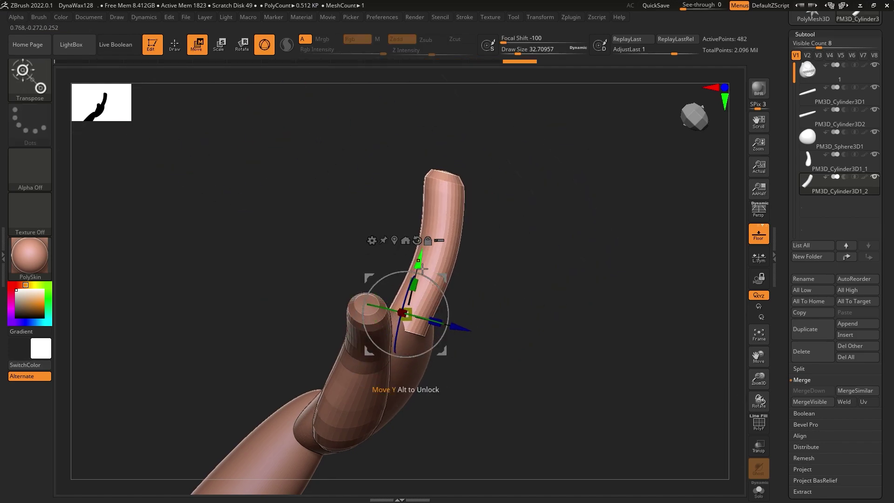
left_click_drag(420, 269, 462, 341)
Reselect SnakeHook and bend the upright finger's tip over to the left.
left_click(38, 93)
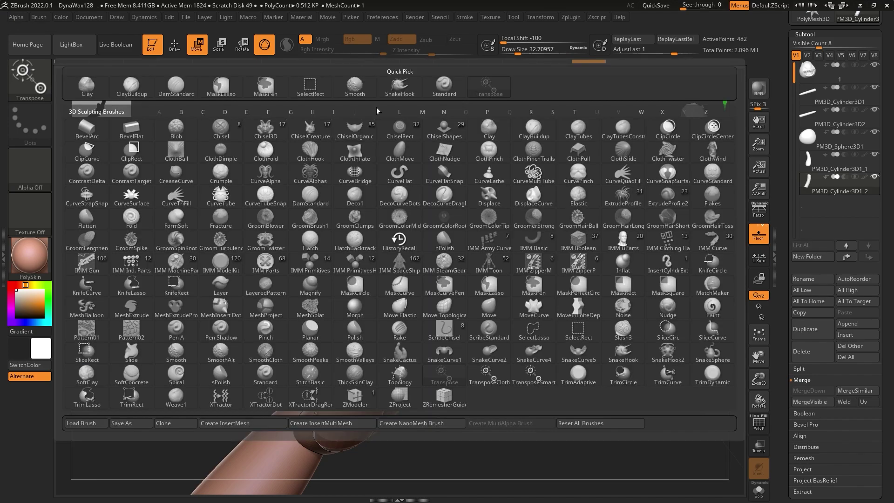
left_click(376, 107)
left_click_drag(464, 270, 414, 360)
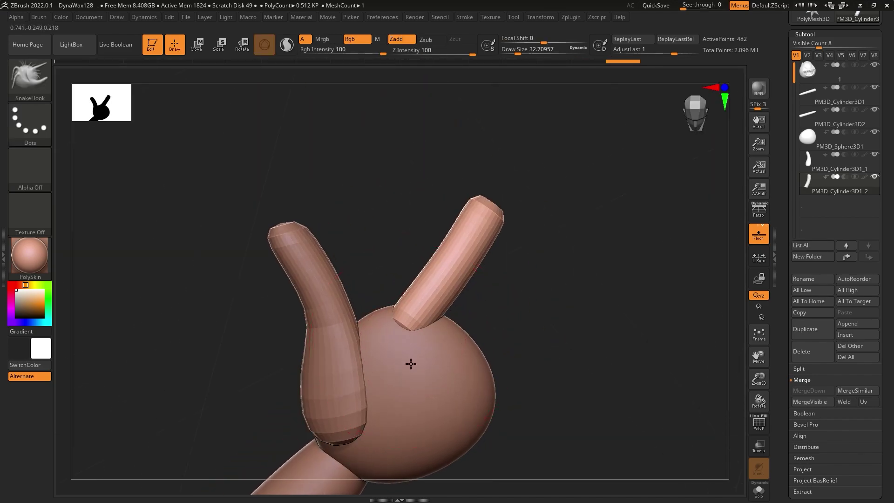
mouse_move(409, 361)
right_mouse_down()
mouse_move(409, 340)
mouse_move(466, 292)
mouse_move(446, 279)
right_mouse_up()
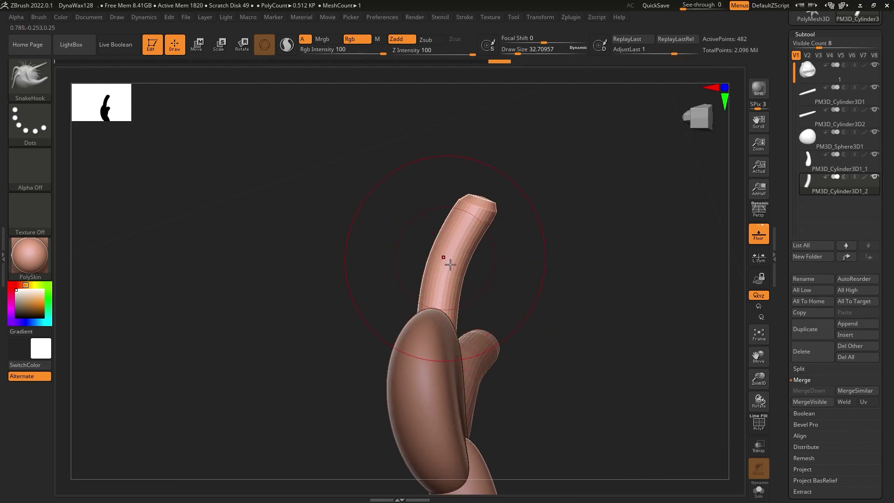
mouse_move(460, 298)
right_mouse_down()
mouse_move(515, 325)
mouse_move(688, 300)
right_mouse_up()
right_click_drag(489, 353, 410, 205, "ctrl")
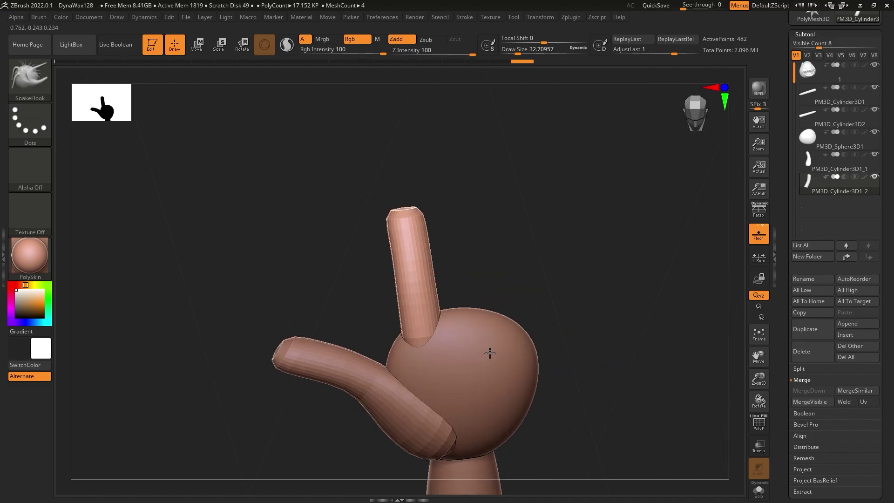
left_click_drag(409, 207, 404, 209)
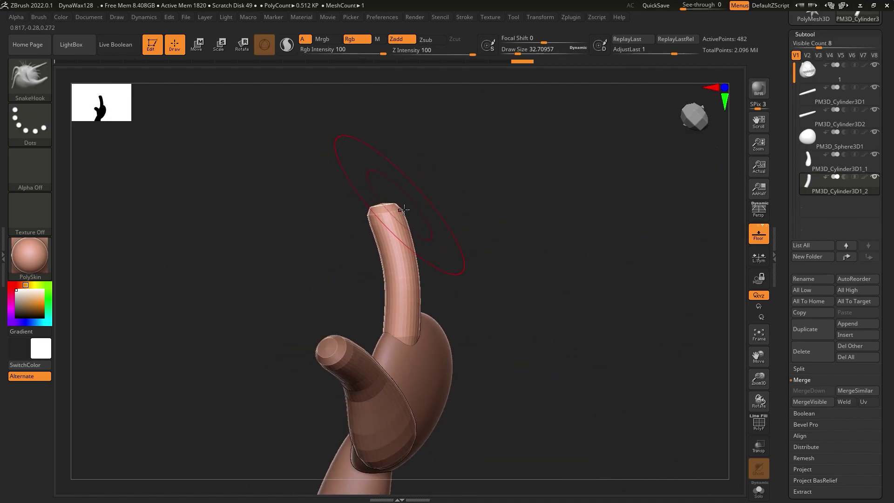
left_click(805, 35)
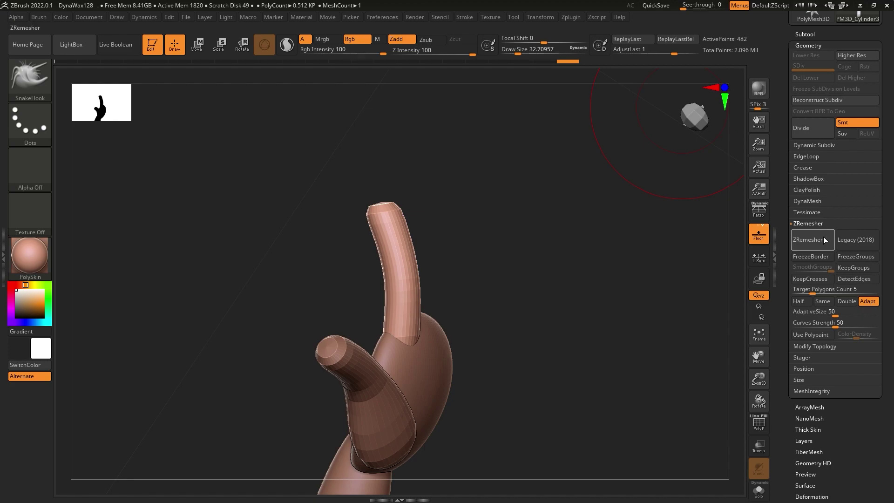
Remesh the lower finger with ZRemesher and subdivide it with Divide.
left_click(340, 373, "alt")
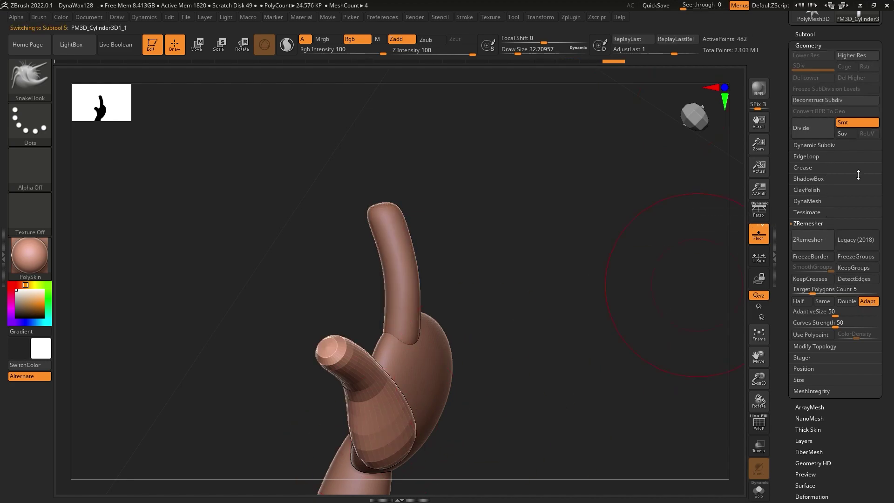
double_click(803, 131)
left_click(815, 238)
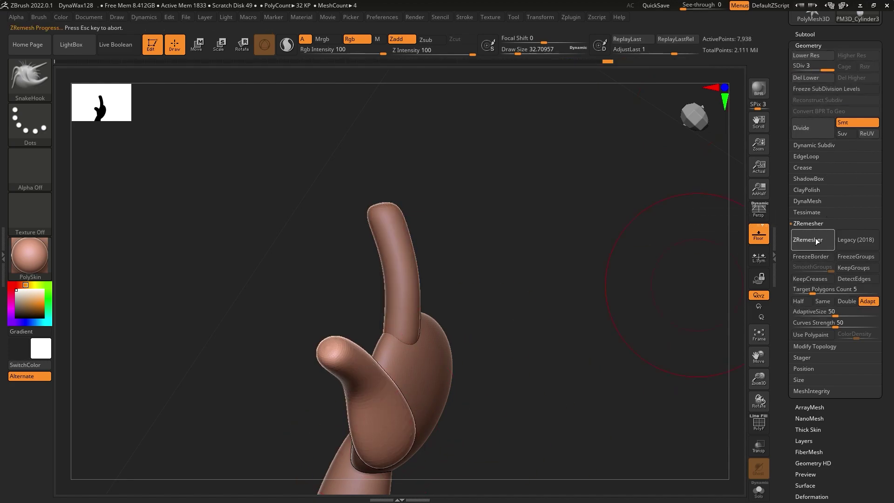
left_click(809, 127)
Bend the lower finger so its tip drops and stretch its base right.
left_click_drag(471, 356, 418, 363)
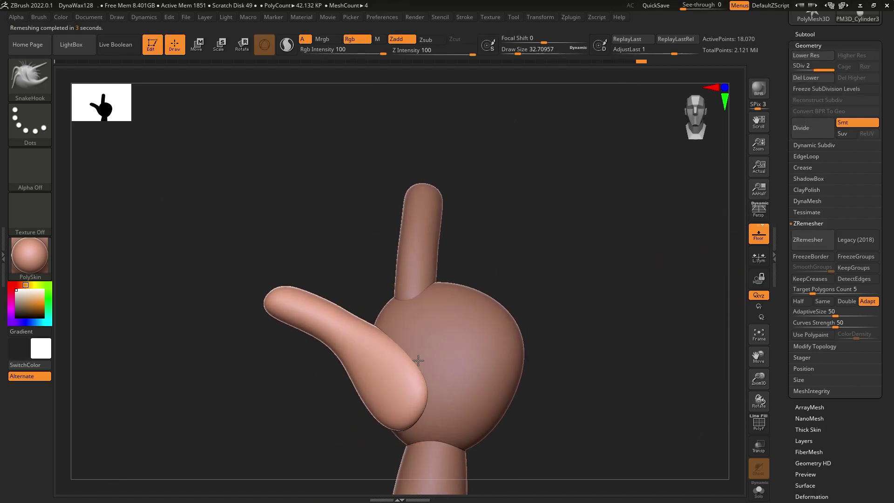
mouse_move(415, 355)
right_mouse_down()
mouse_move(351, 353)
mouse_move(325, 339)
mouse_move(456, 363)
mouse_move(422, 372)
mouse_move(350, 320)
mouse_move(303, 335)
mouse_move(501, 363)
right_mouse_up()
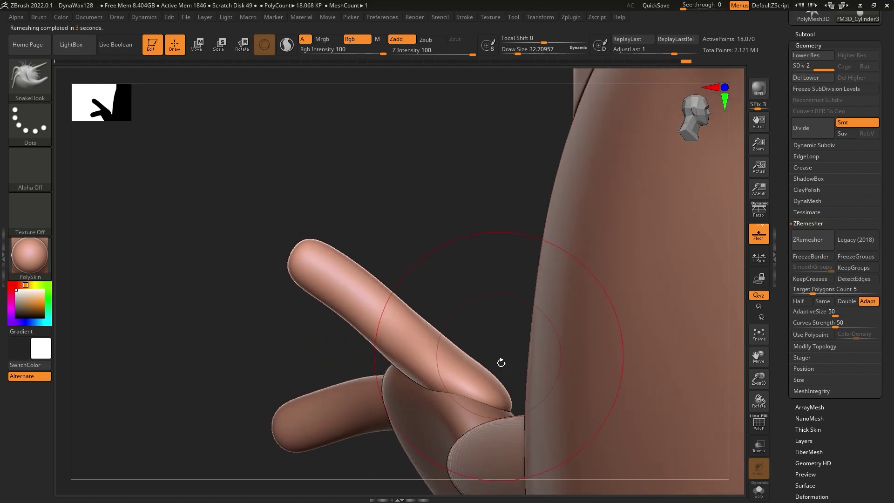
mouse_move(424, 354)
left_mouse_down()
mouse_move(325, 260)
mouse_move(333, 305)
left_mouse_up()
left_click_drag(455, 348, 482, 329)
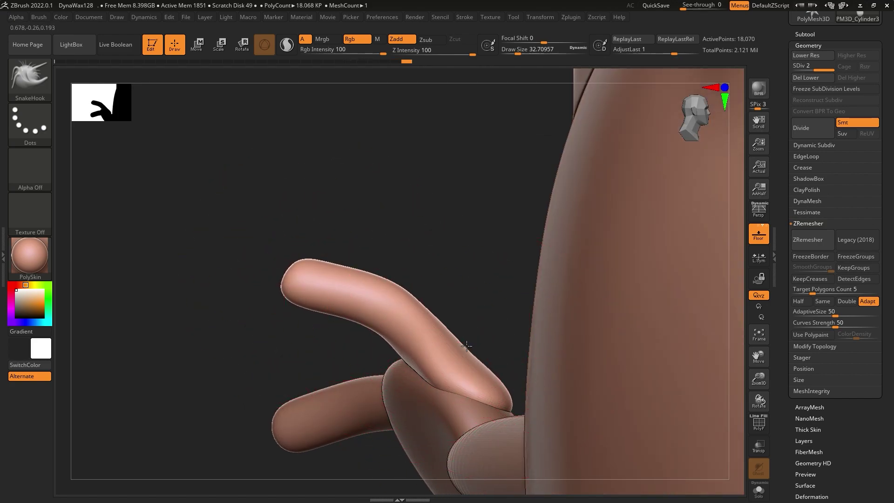
left_click(197, 46)
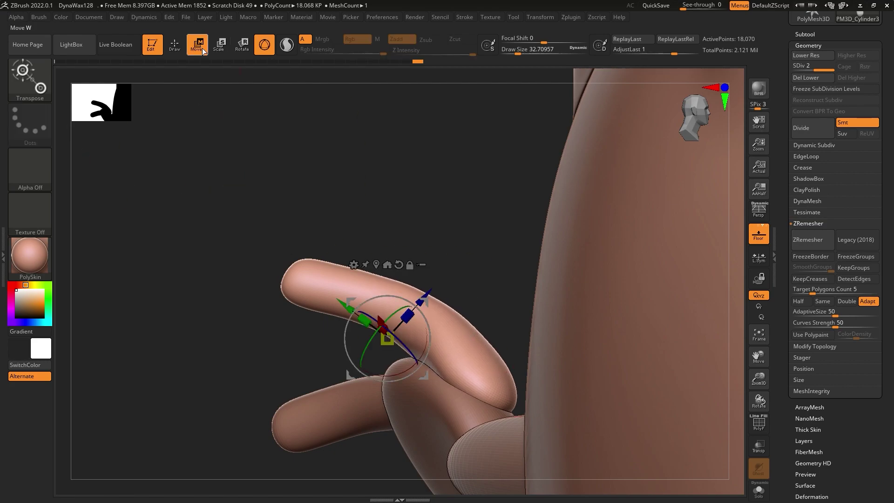
Duplicate the finger subtool from the Subtool list to start a third finger.
mouse_move(466, 326)
left_mouse_down()
mouse_move(435, 369)
mouse_move(430, 412)
left_mouse_up()
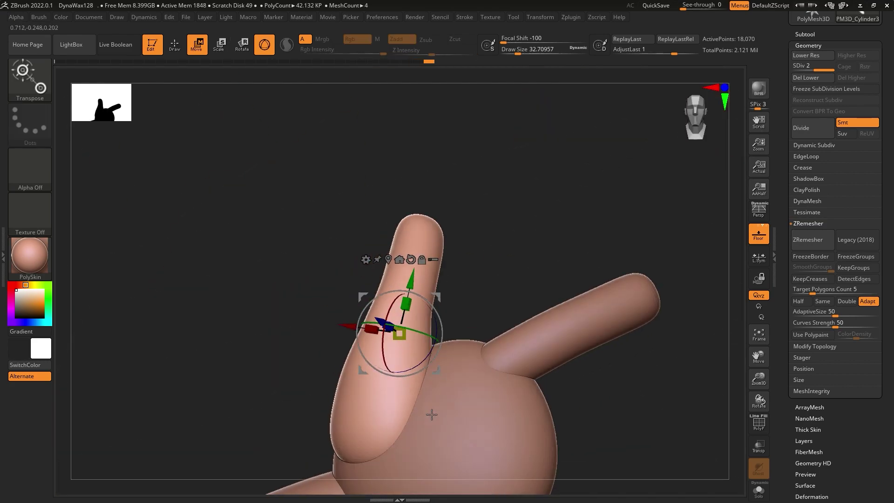
mouse_move(392, 333)
left_mouse_down()
mouse_move(531, 358)
mouse_move(496, 363)
mouse_move(525, 382)
left_mouse_up()
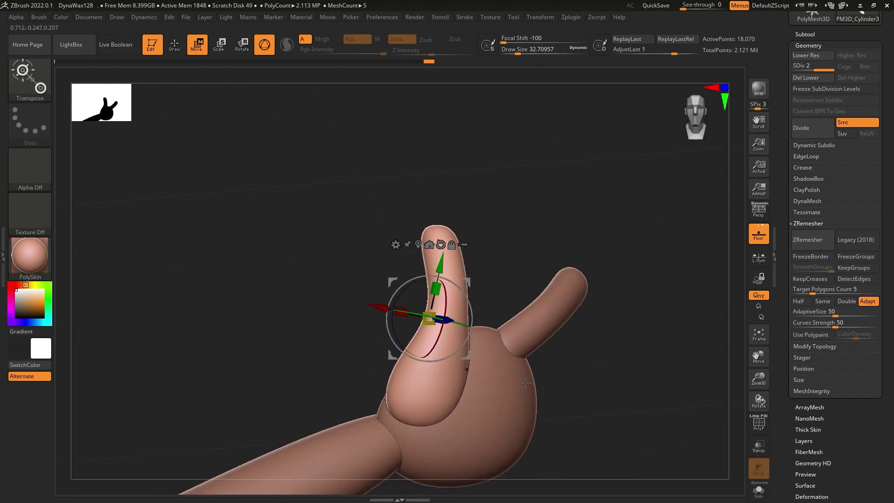
mouse_move(571, 317)
left_mouse_down()
mouse_move(599, 363)
mouse_move(608, 319)
mouse_move(589, 339)
mouse_move(656, 342)
mouse_move(601, 363)
left_mouse_up()
left_click(814, 40)
left_click(821, 332)
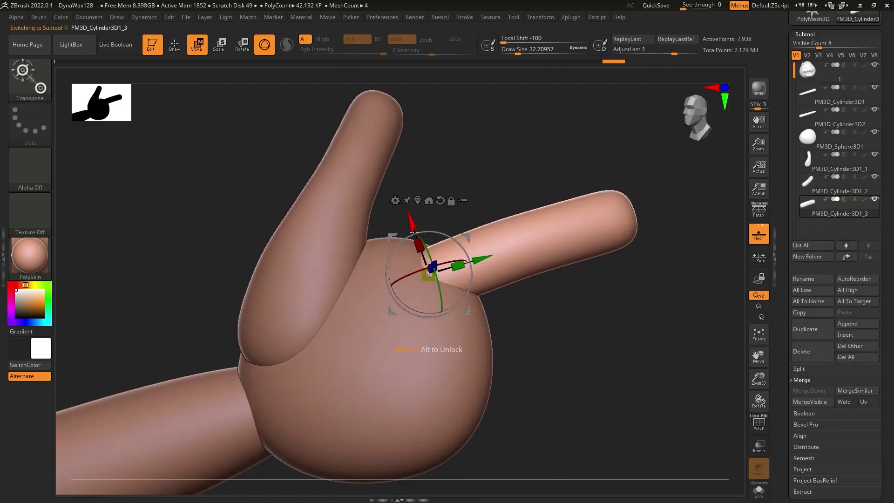
Move the copied finger down the palm, then Ctrl-drag another copy and rotate it on X.
mouse_move(470, 260)
left_mouse_down()
mouse_move(497, 327)
mouse_move(498, 377)
mouse_move(488, 357)
mouse_move(506, 402)
mouse_move(458, 304)
left_mouse_up()
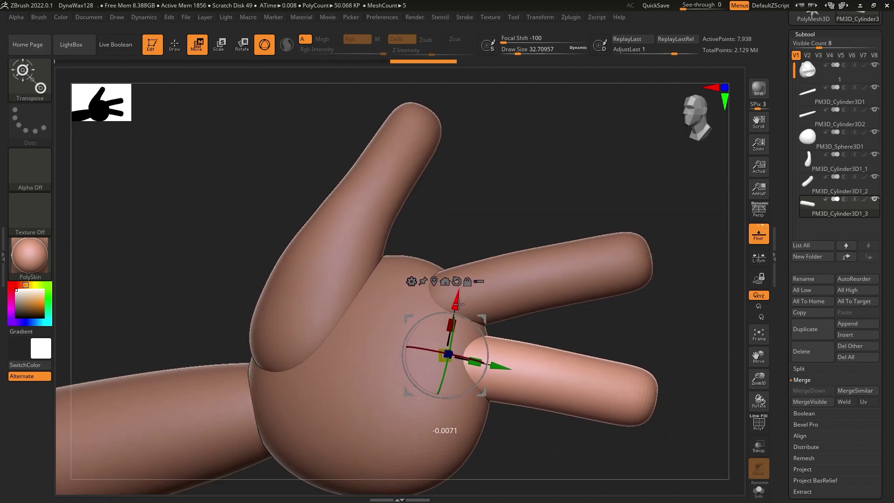
left_click_drag(528, 361, 485, 363)
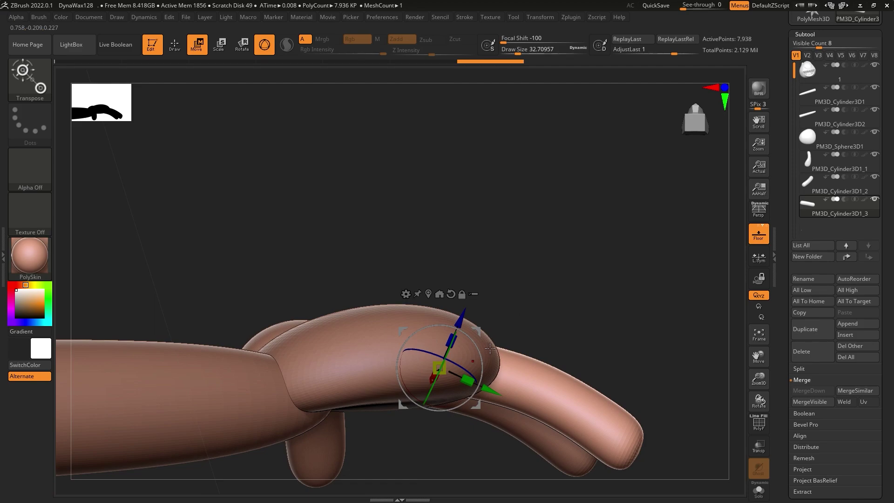
left_click_drag(542, 350, 479, 335, "ctrl")
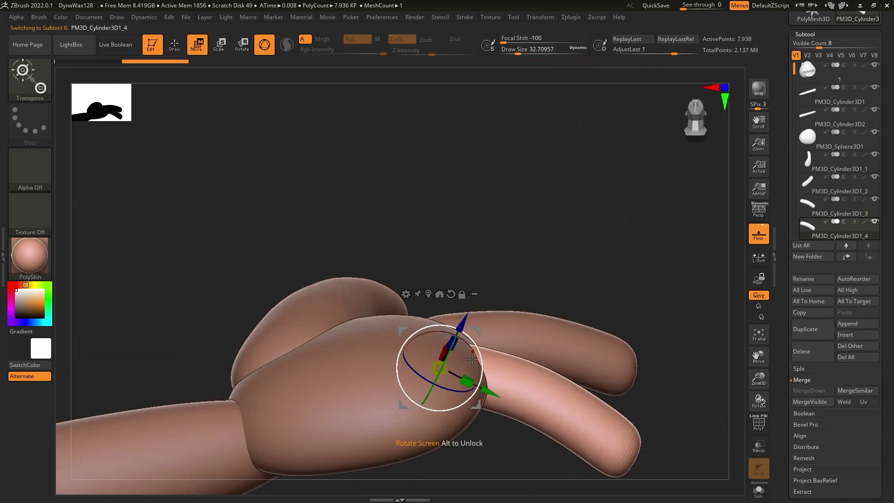
mouse_move(559, 186)
left_mouse_down()
mouse_move(484, 325)
mouse_move(521, 343)
left_mouse_up()
left_click_drag(482, 366, 472, 363)
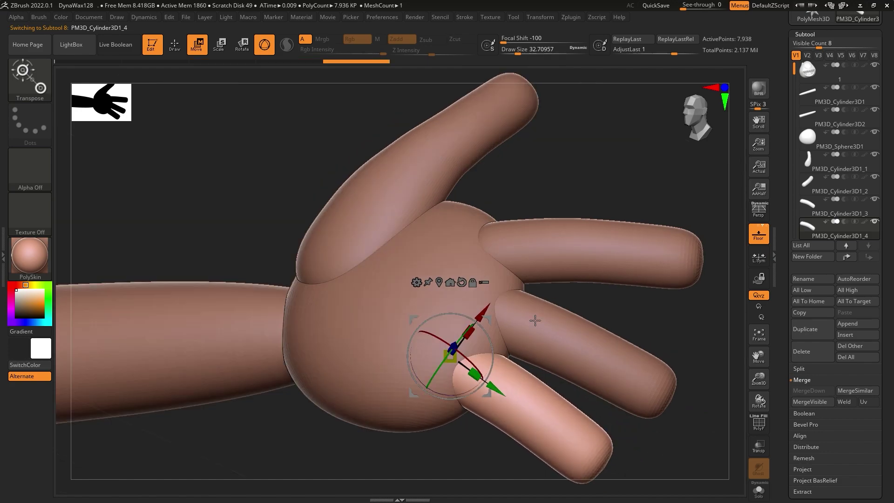
left_click_drag(532, 319, 462, 334)
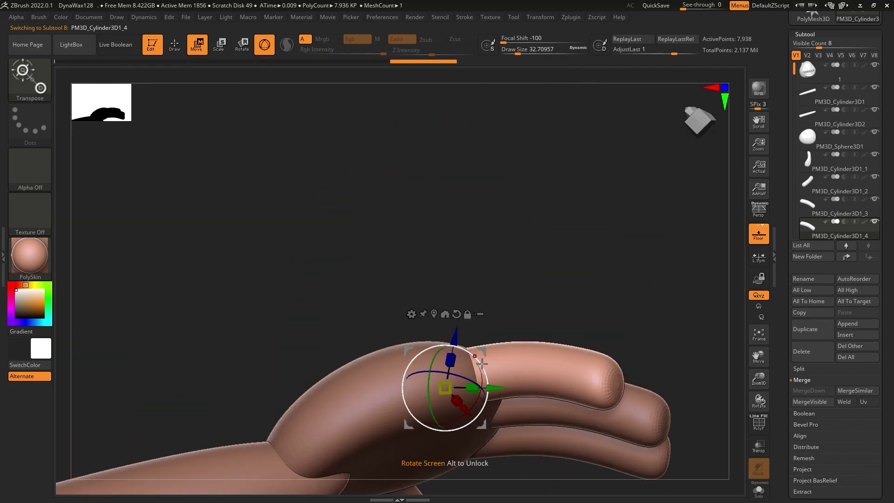
mouse_move(488, 367)
left_mouse_down()
mouse_move(539, 371)
mouse_move(510, 365)
left_mouse_up()
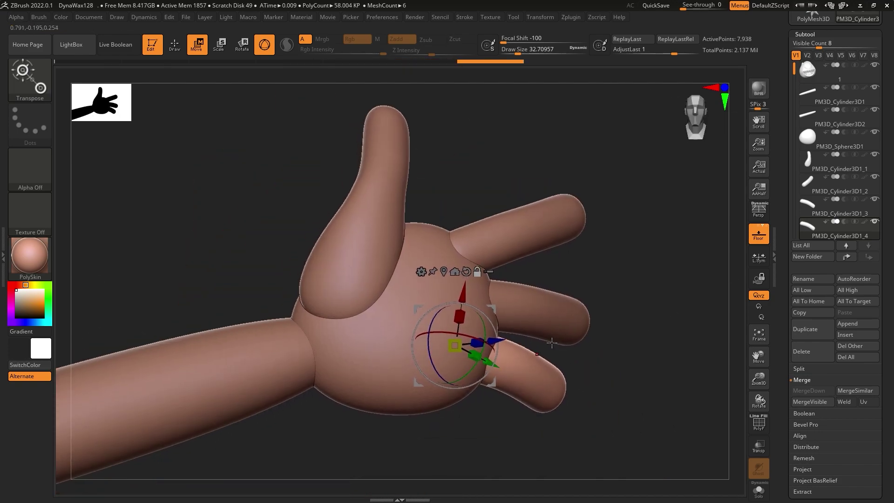
left_click_drag(477, 271, 480, 290)
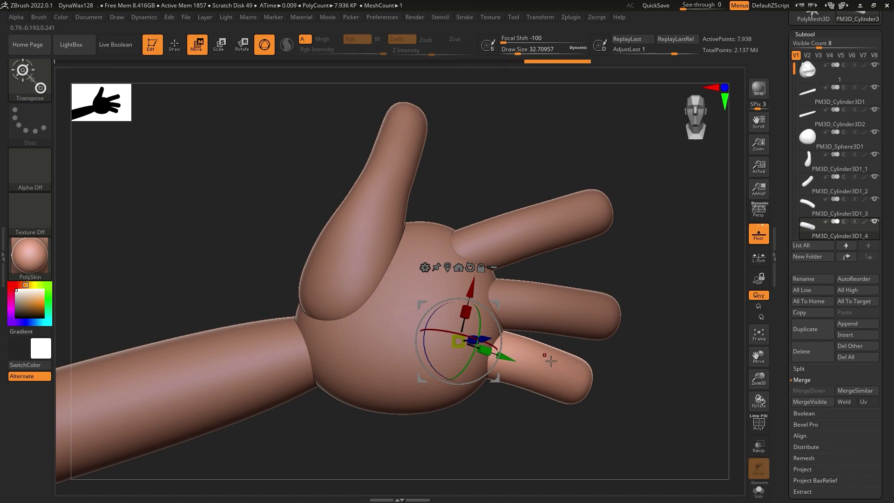
left_click(30, 77)
Pick SnakeHook, select the palm subtool, and zoom in close on the hand.
left_click(572, 403)
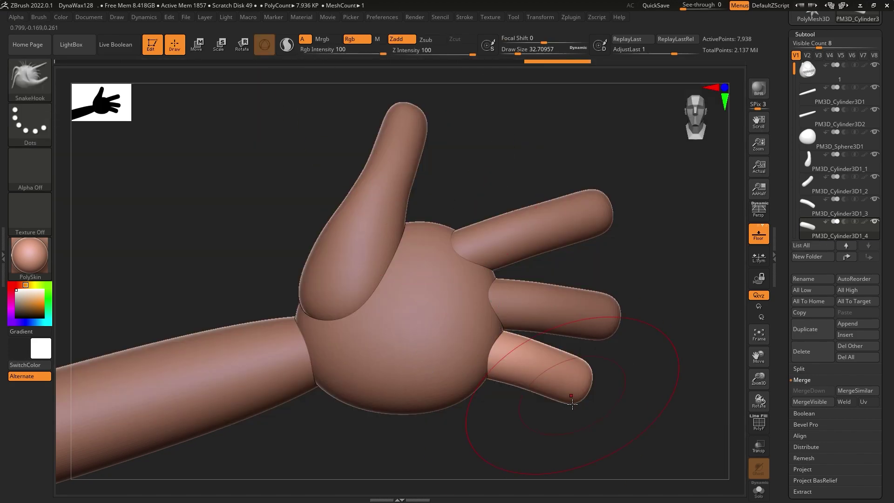
mouse_move(475, 434)
left_mouse_down("alt")
mouse_move(507, 427)
mouse_move(539, 378)
mouse_move(509, 339)
left_mouse_up("alt")
left_click(486, 371, "alt")
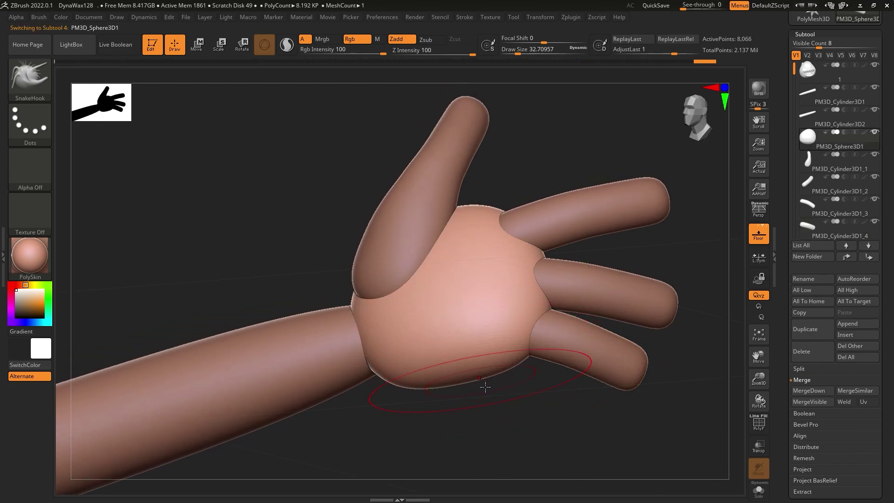
left_click_drag(420, 395, 491, 351)
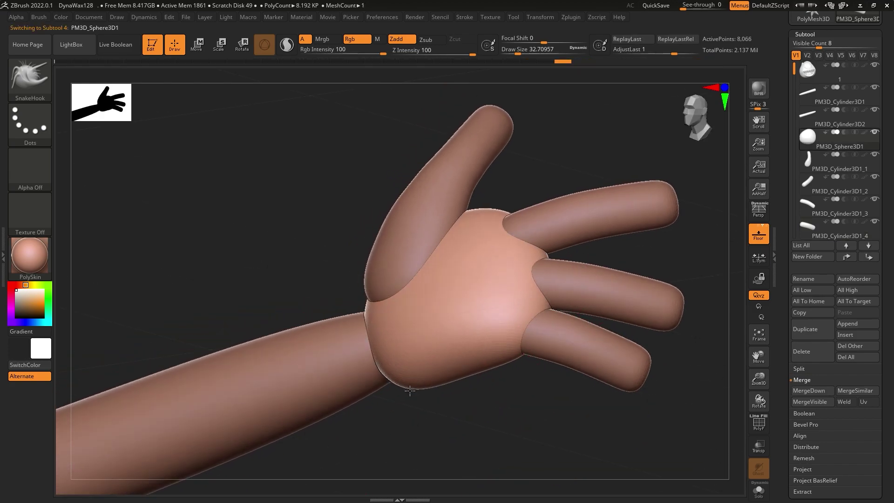
mouse_move(490, 351)
right_mouse_down()
mouse_move(497, 322)
mouse_move(514, 321)
right_mouse_up()
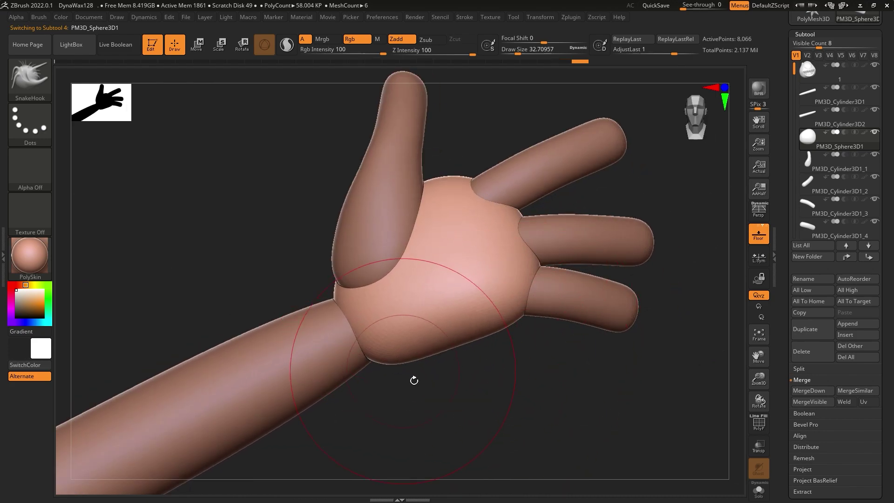
mouse_move(419, 371)
left_mouse_down()
mouse_move(411, 319)
mouse_move(383, 343)
mouse_move(328, 323)
mouse_move(433, 349)
mouse_move(440, 410)
left_mouse_up()
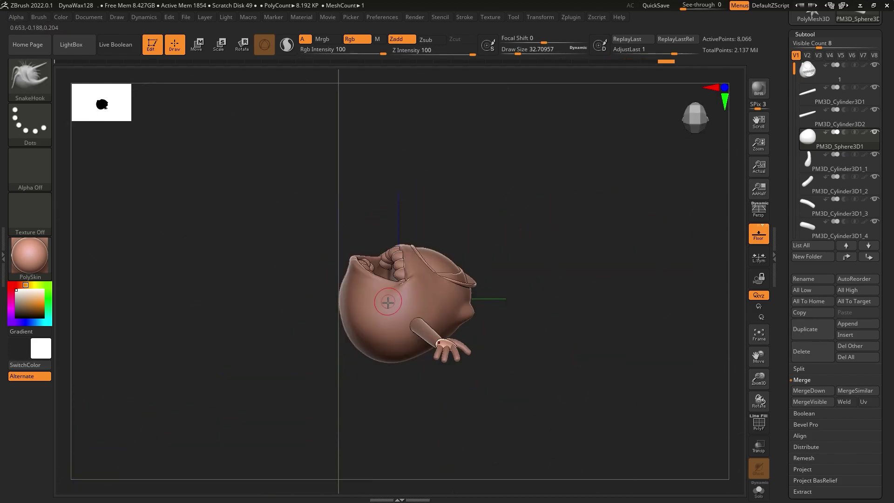
left_click_drag(388, 302, 579, 297)
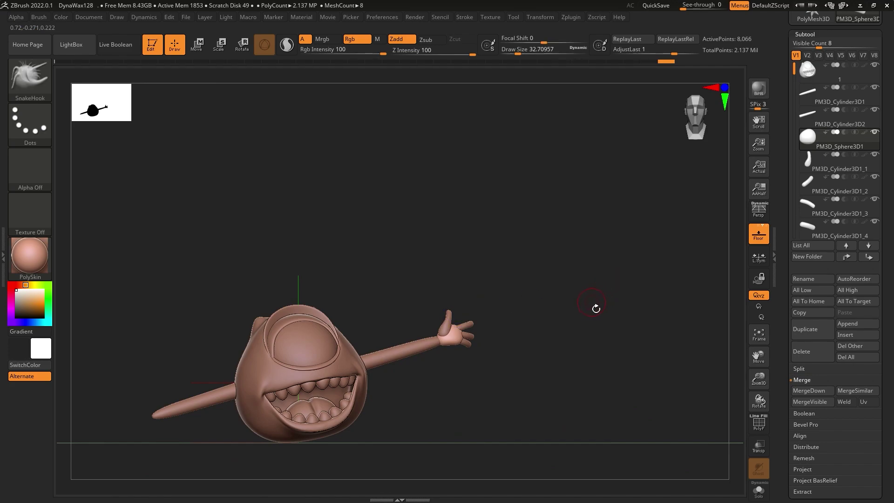
mouse_move(596, 309)
right_mouse_down("ctrl")
mouse_move(525, 275)
mouse_move(502, 333)
mouse_move(605, 148)
right_mouse_up("ctrl")
Set Draw Size to about 14–18.5 and pull the palm's top bulge down flat.
left_click_drag(526, 47, 514, 49)
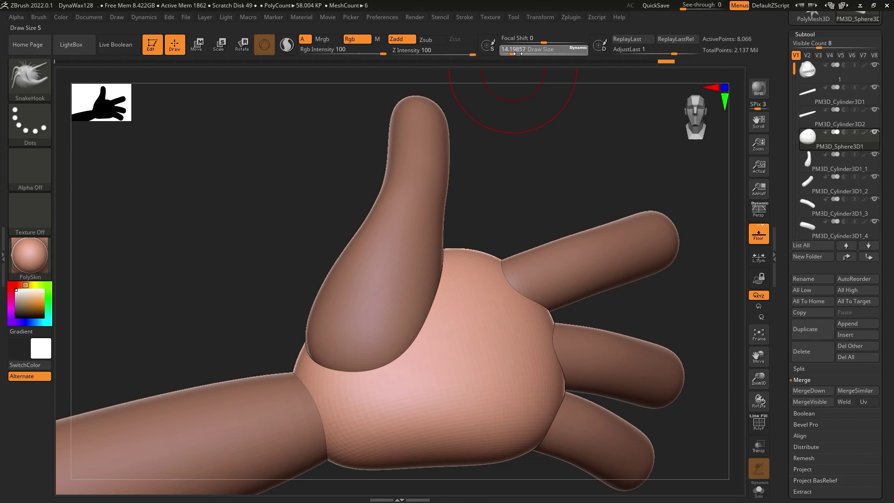
right_click_drag(474, 200, 510, 182)
left_click_drag(512, 48, 515, 49)
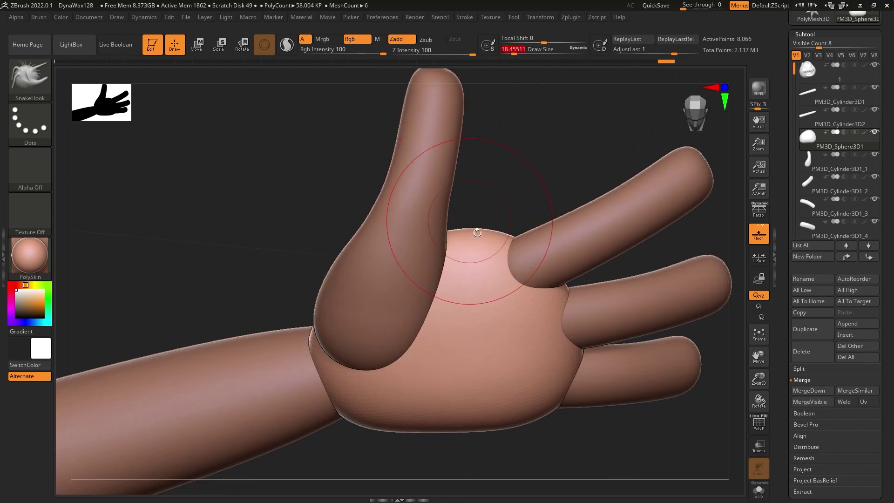
left_click_drag(468, 239, 466, 250)
mouse_move(466, 250)
right_mouse_down()
mouse_move(538, 319)
mouse_move(498, 343)
right_mouse_up()
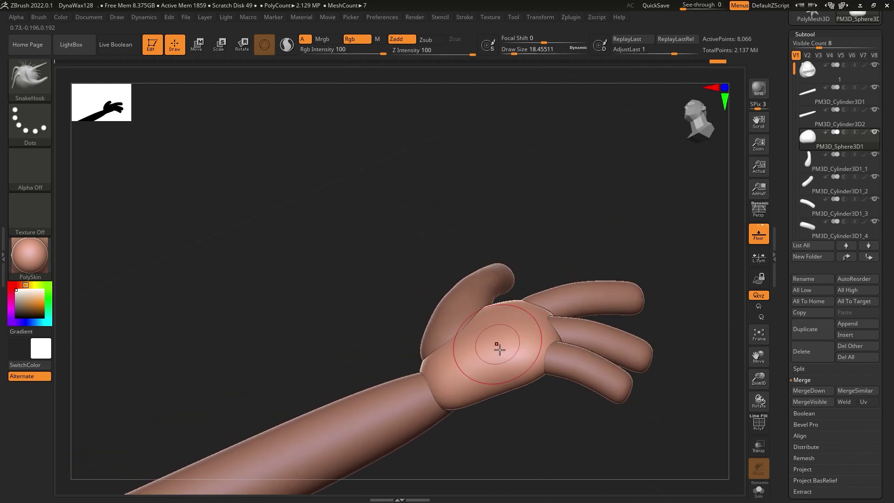
right_click_drag(598, 334, 419, 295)
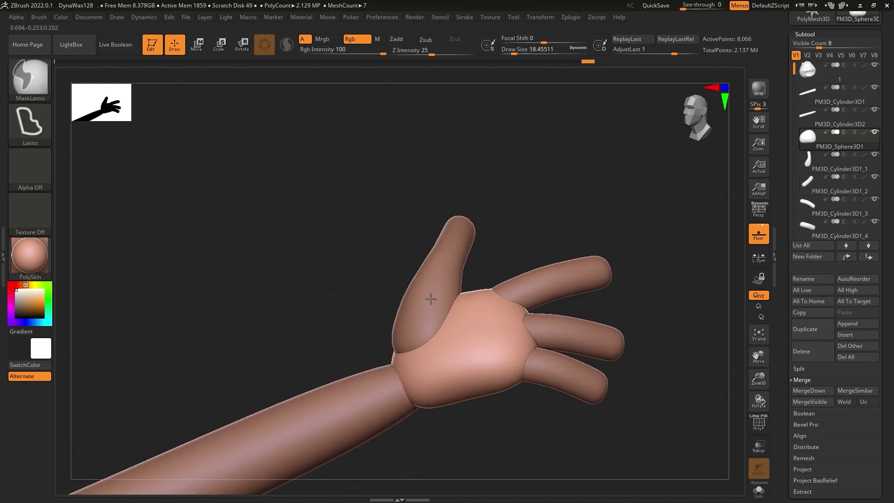
Select the thumb subtool, then zoom out to show the whole one-eyed creature.
mouse_move(465, 273)
right_mouse_down()
mouse_move(468, 309)
mouse_move(408, 331)
mouse_move(428, 338)
right_mouse_up()
left_click(408, 331, "alt")
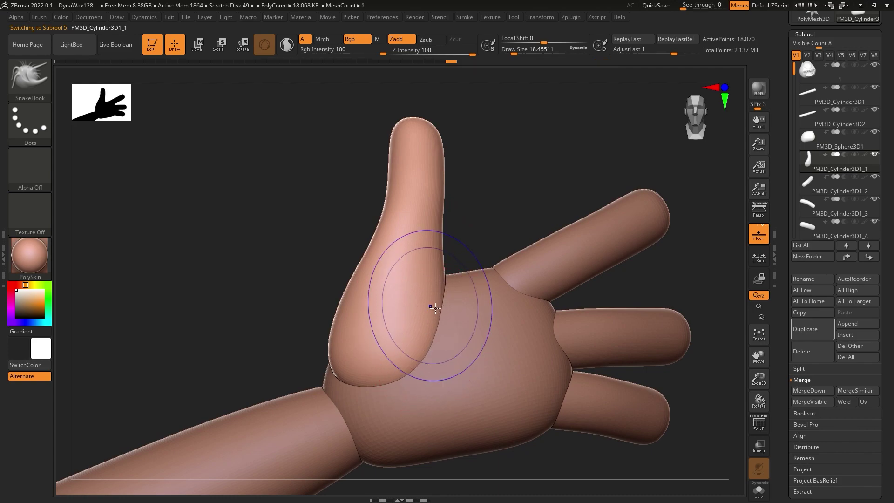
right_click_drag(494, 364, 438, 355, "alt")
mouse_move(558, 378)
right_mouse_down("ctrl")
mouse_move(579, 365)
mouse_move(529, 367)
mouse_move(535, 313)
mouse_move(552, 301)
right_mouse_up("ctrl")
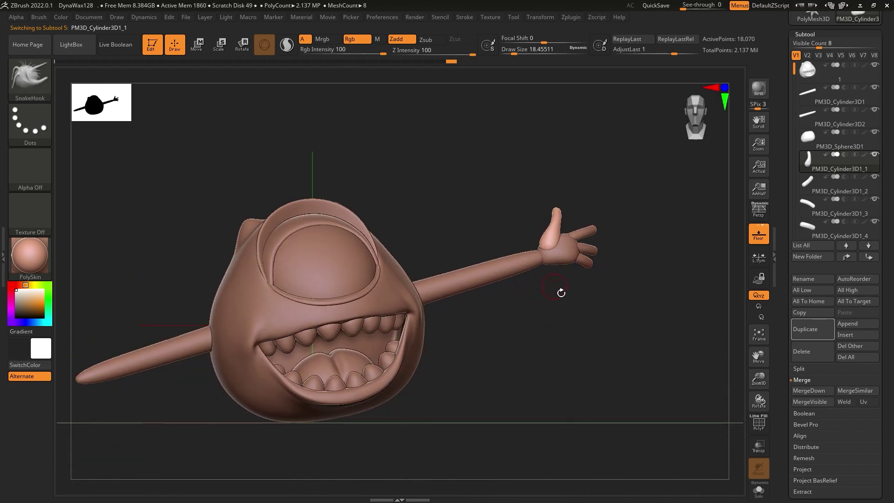
right_click_drag(499, 329, 475, 352, "ctrl")
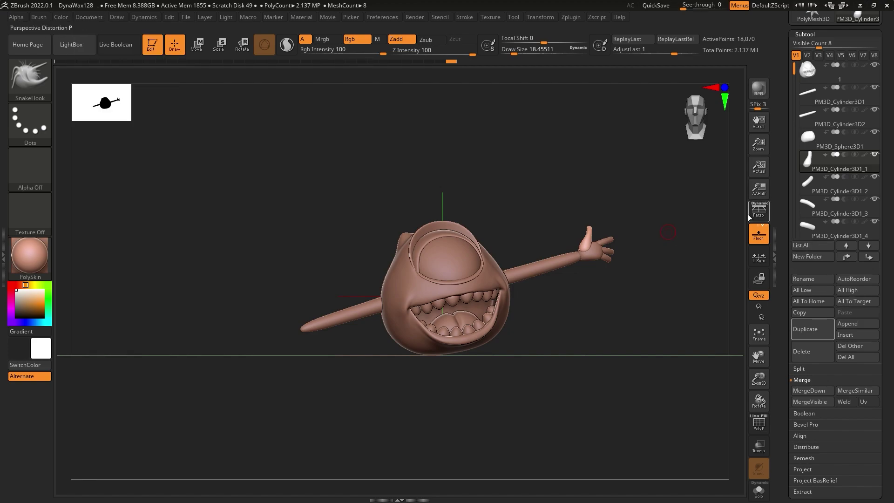
Turn on perspective, then activate the hand sphere and frame the right arm side-on.
key("p")
left_click(85, 17)
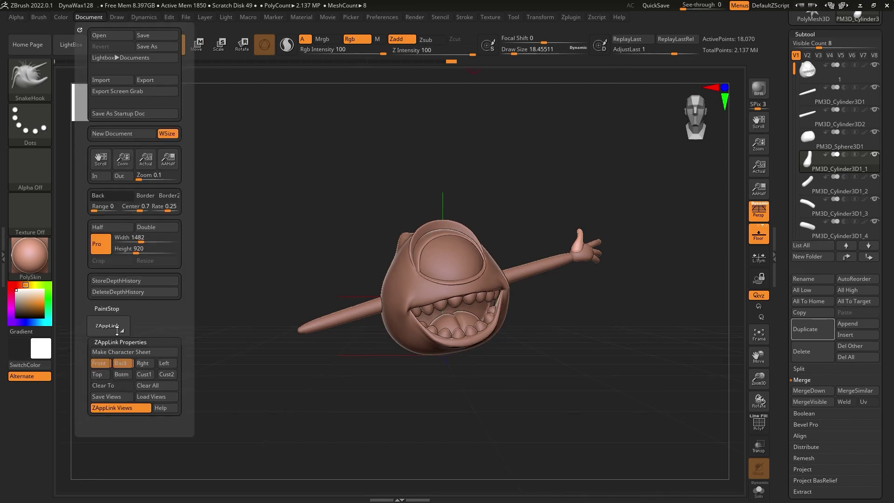
left_click(107, 361)
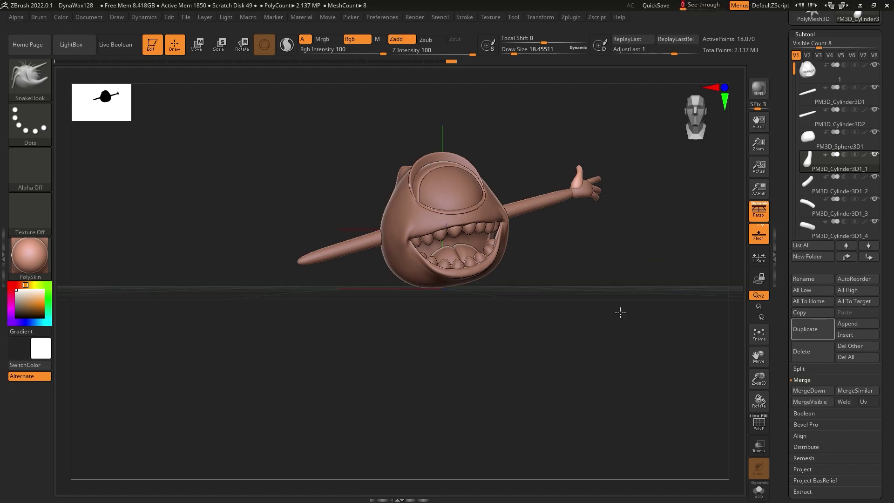
left_click_drag(660, 287, 626, 319, "alt")
key("Up")
left_click_drag(717, 227, 643, 284)
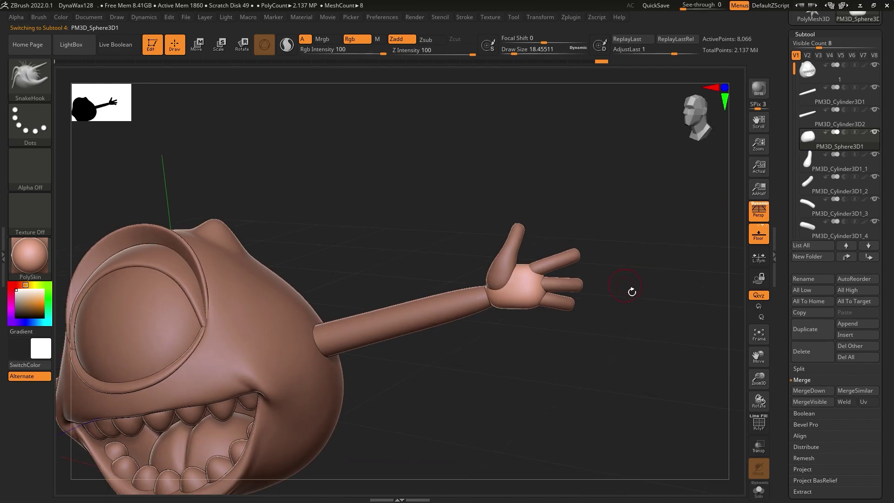
MergeDown twice so the finger pieces and palm become one hand subtool.
left_click(799, 391)
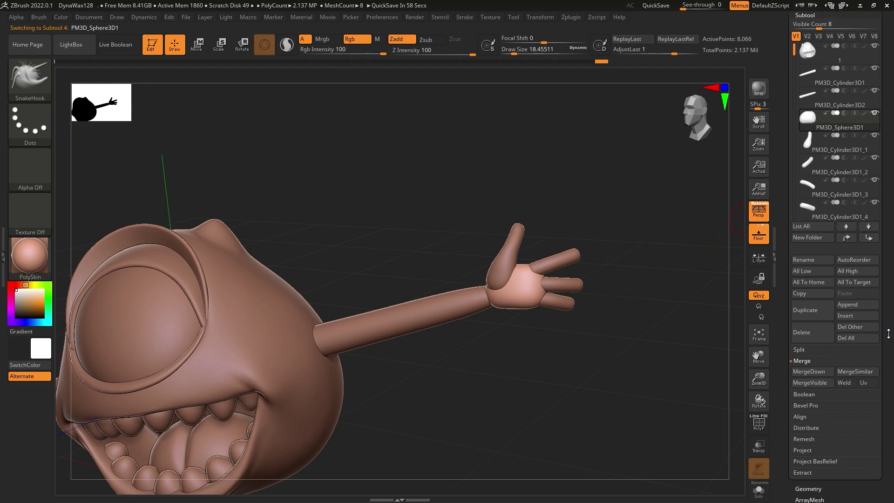
left_click(799, 372)
left_click(810, 16)
left_click(808, 27)
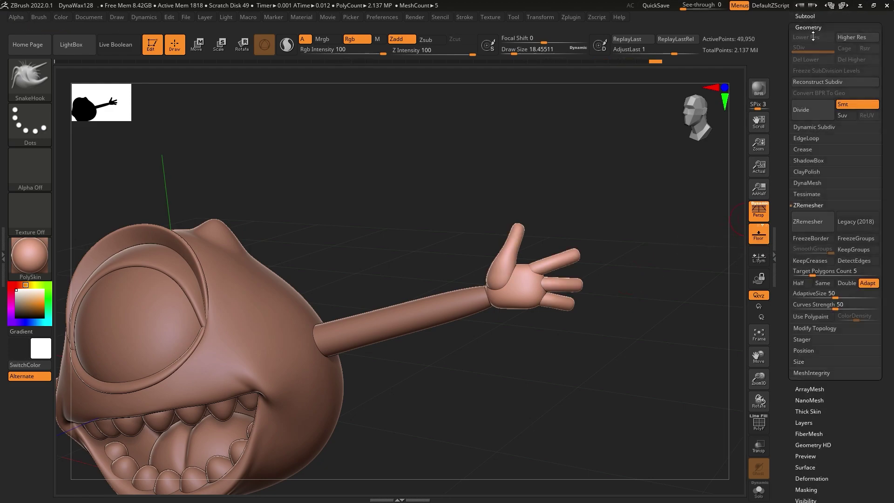
left_click(815, 216)
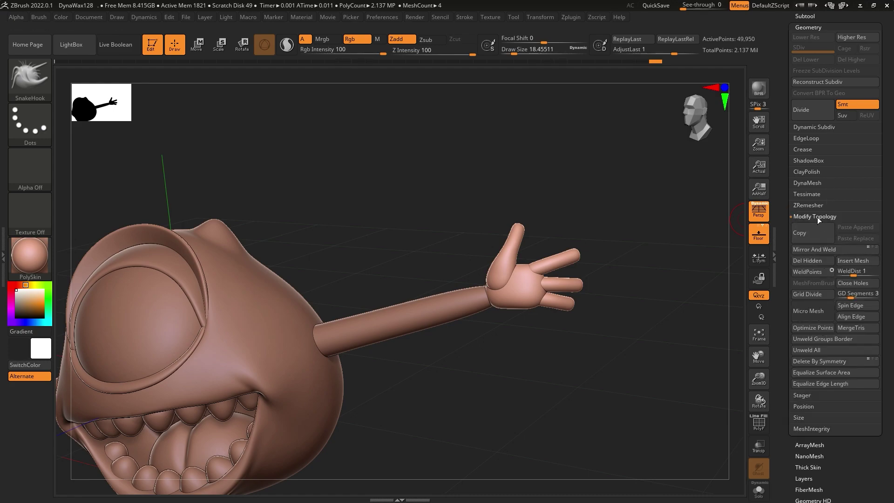
Duplicate the hand and mirror the copy to the opposite side with Deformation > Mirror.
left_click(815, 15)
left_click(810, 318)
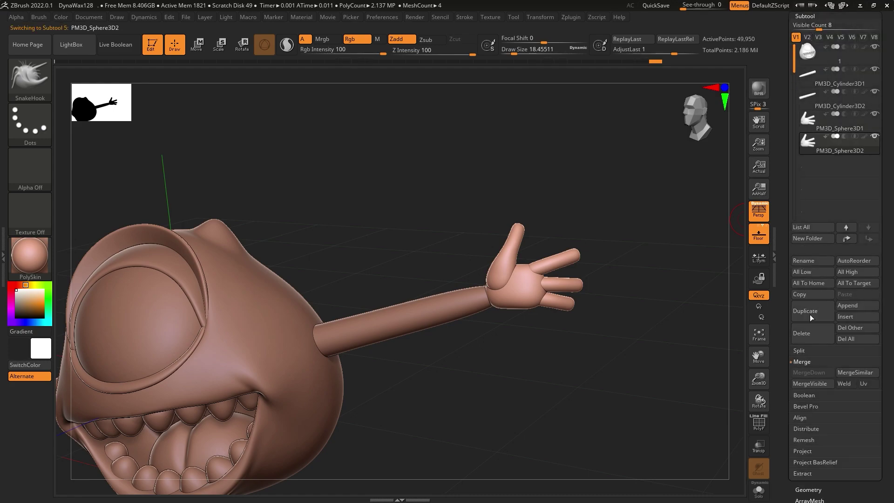
left_click_drag(638, 331, 670, 285)
scroll(835, 298, "down", 5)
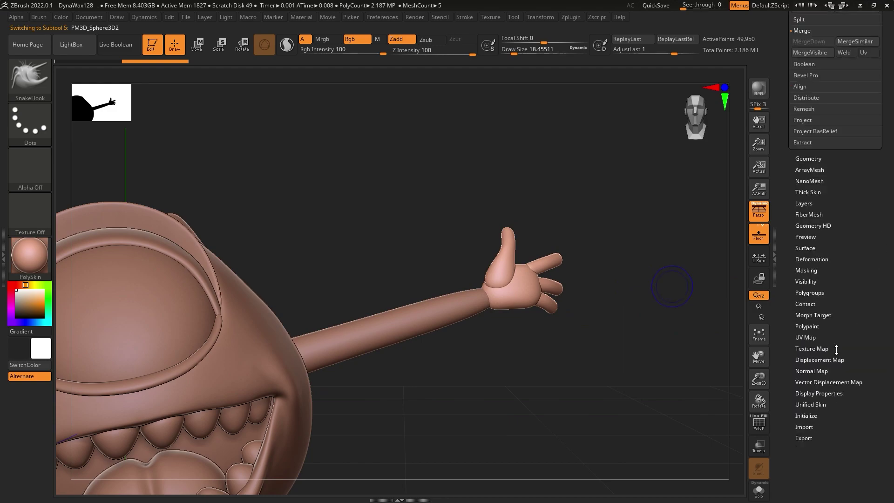
left_click(833, 285)
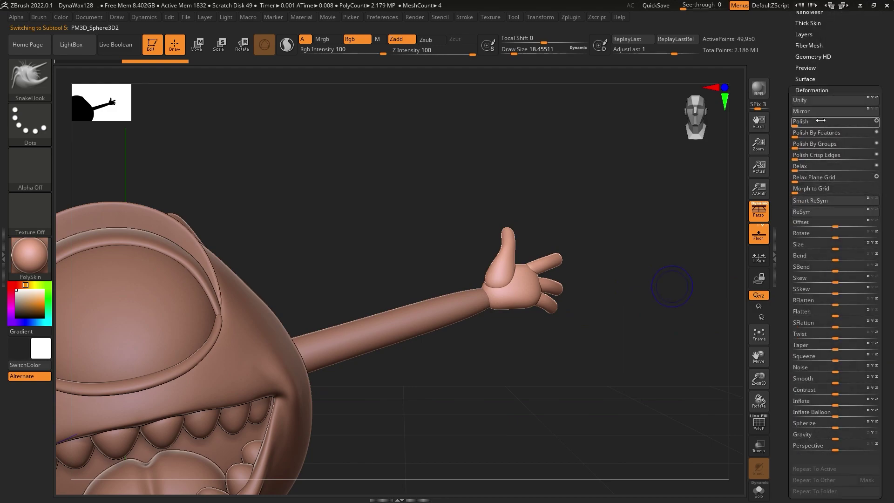
key("f")
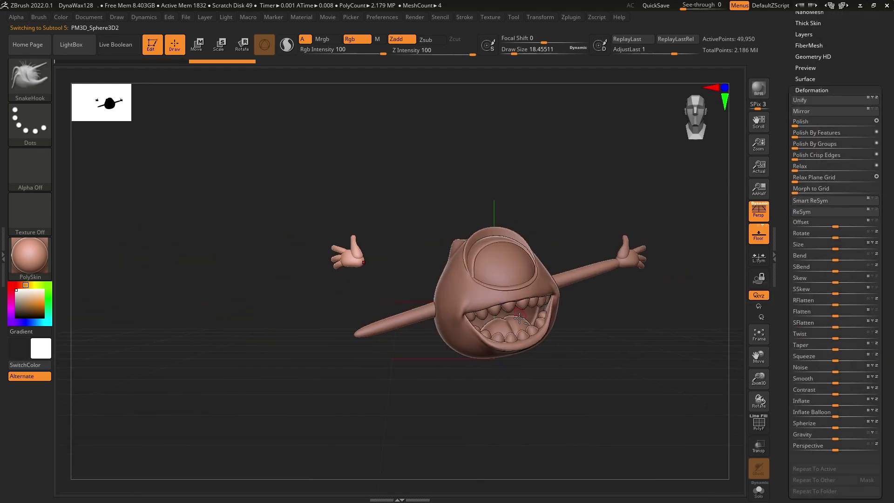
left_click(195, 43)
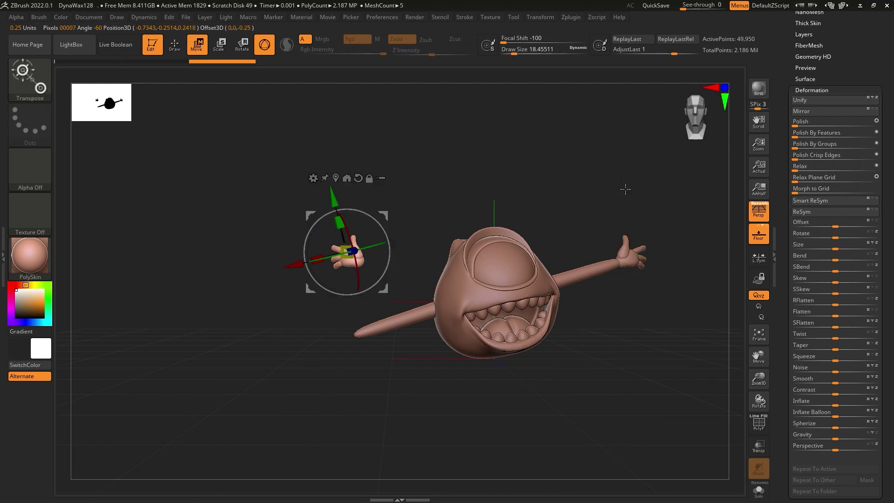
Move the mirrored hand onto the left arm's end and rotate it to line up.
key("alt+Down")
left_click_drag(393, 292, 380, 360)
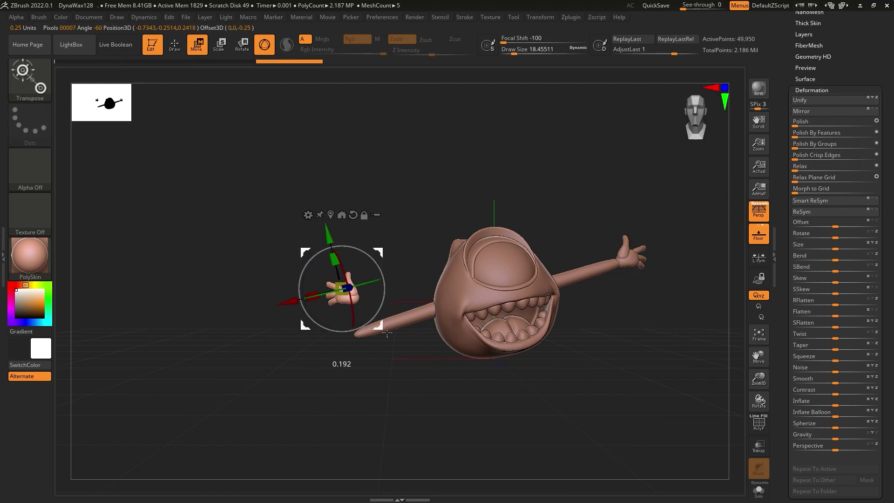
key("f")
mouse_move(361, 325)
left_mouse_down()
mouse_move(332, 369)
mouse_move(352, 264)
mouse_move(465, 489)
mouse_move(505, 344)
mouse_move(494, 336)
left_mouse_up()
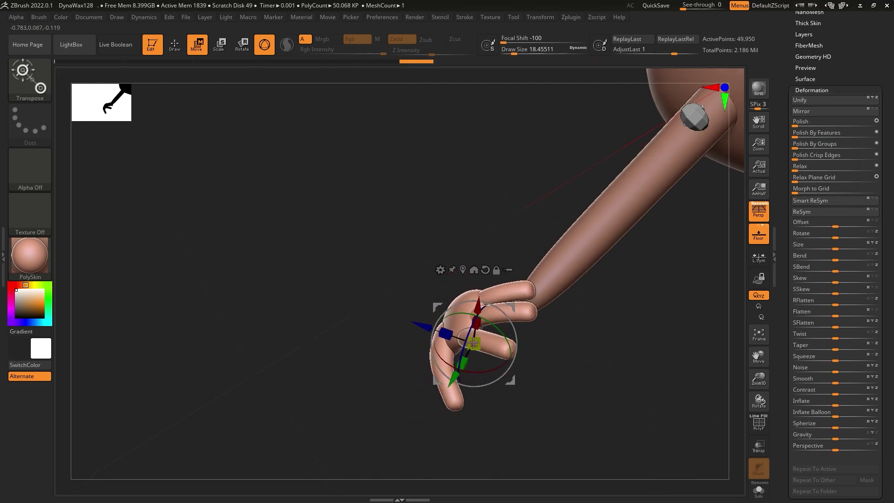
left_click_drag(494, 335, 490, 385)
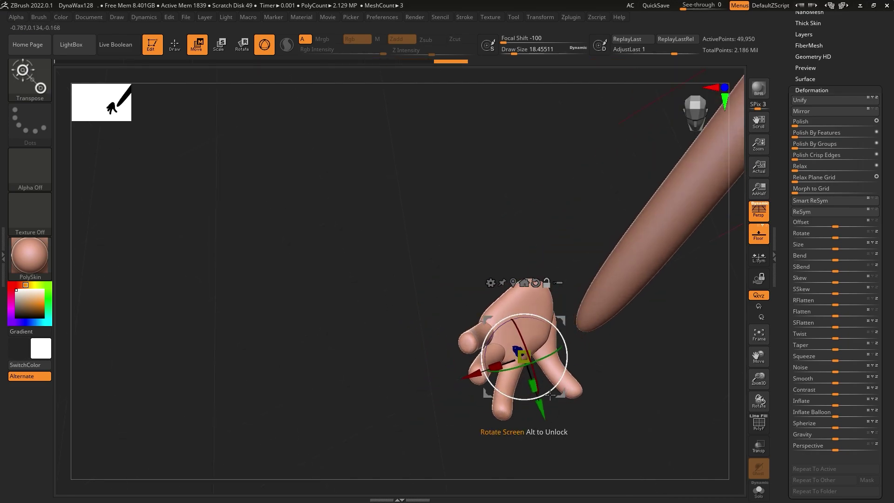
left_click_drag(582, 354, 610, 347)
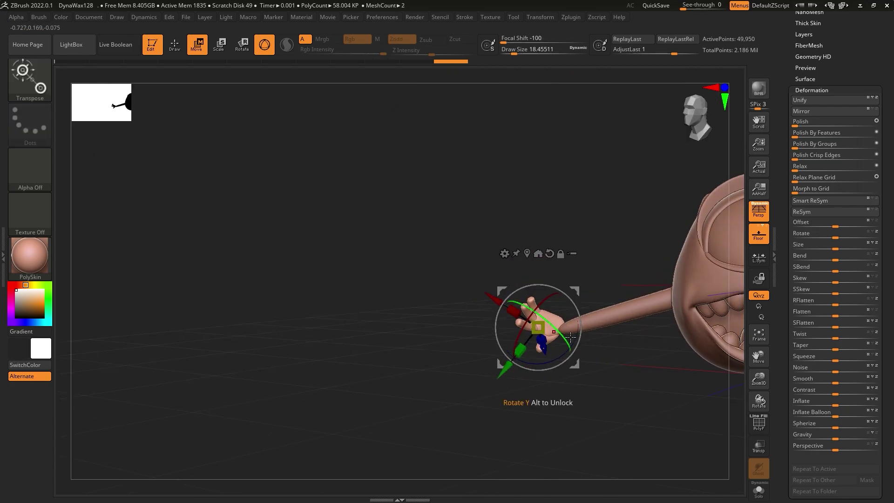
mouse_move(609, 347)
left_mouse_down("alt")
mouse_move(432, 329)
mouse_move(470, 325)
left_mouse_up("alt")
mouse_move(889, 68)
left_mouse_down()
mouse_move(890, 164)
mouse_move(822, 133)
left_mouse_up()
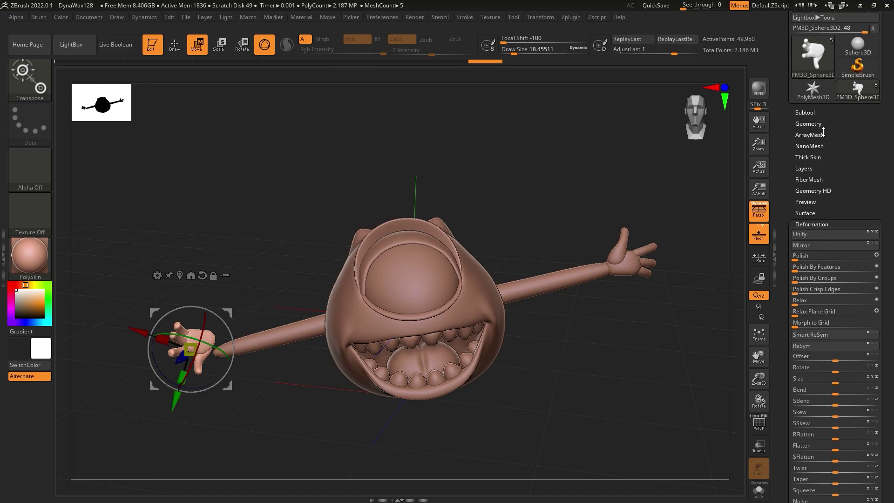
Mirror the left hand with Deformation > Mirror, then move and rotate it onto the left arm's end.
left_click(822, 247)
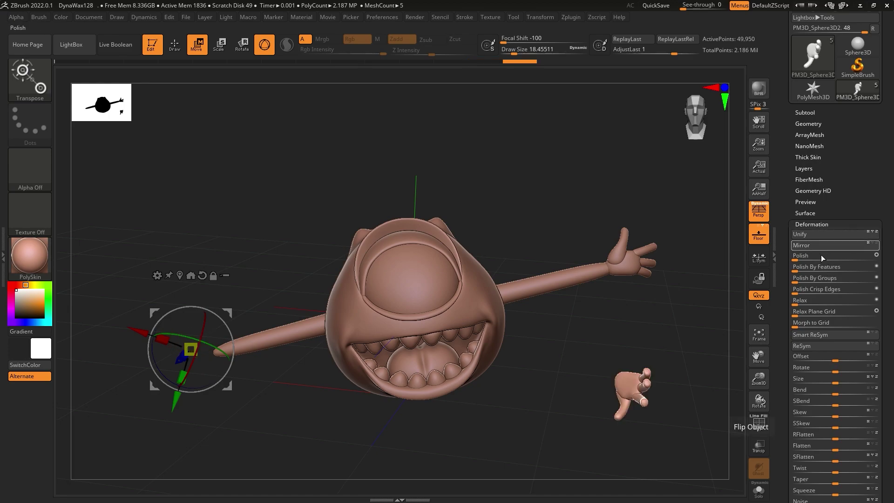
left_click(191, 276)
mouse_move(630, 393)
left_mouse_down()
mouse_move(222, 375)
mouse_move(220, 357)
left_mouse_up()
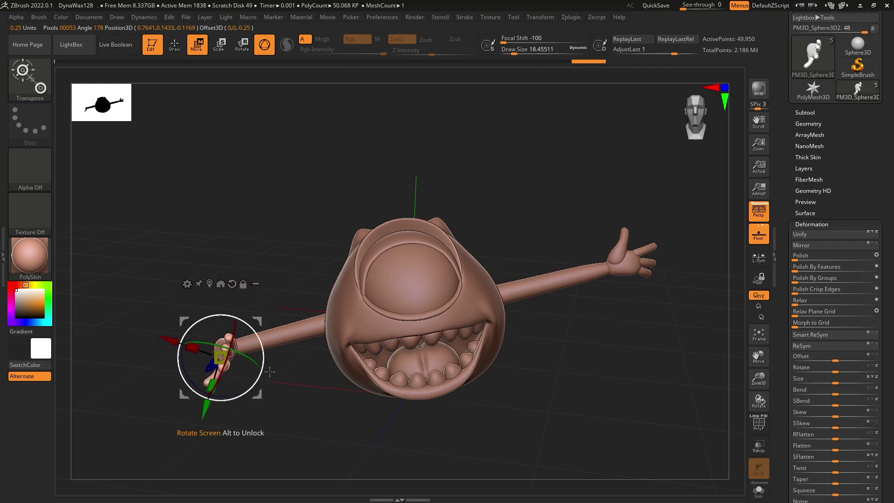
mouse_move(270, 371)
left_mouse_down()
mouse_move(254, 389)
mouse_move(260, 403)
left_mouse_up()
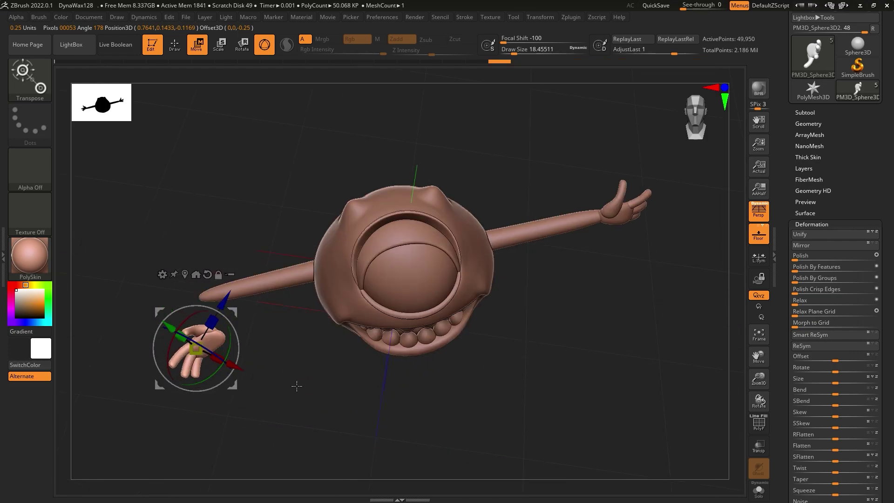
Select the left arm cylinder subtool and nudge it slightly along its length.
mouse_move(234, 394)
left_mouse_down()
mouse_move(272, 371)
mouse_move(289, 289)
mouse_move(281, 311)
mouse_move(338, 321)
mouse_move(344, 352)
mouse_move(461, 314)
left_mouse_up()
mouse_move(493, 333)
right_mouse_down("ctrl")
mouse_move(491, 279)
mouse_move(595, 349)
right_mouse_up("ctrl")
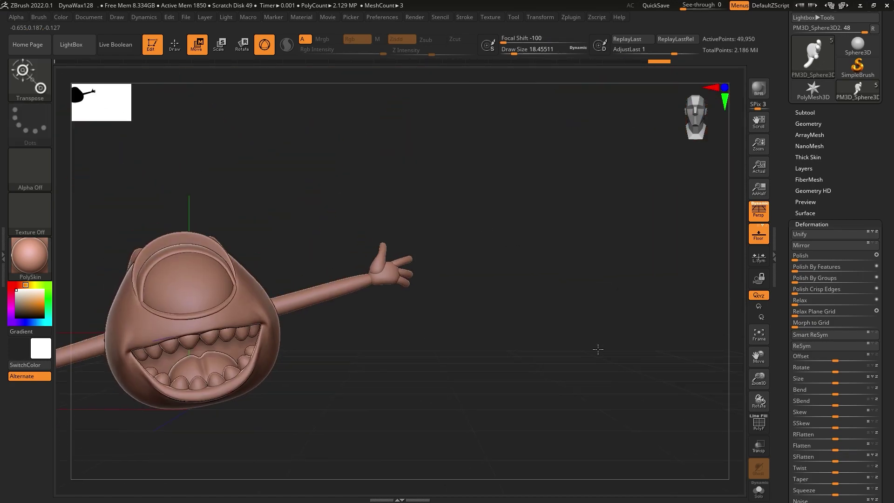
mouse_move(403, 309)
right_mouse_down("ctrl")
mouse_move(226, 340)
mouse_move(412, 258)
right_mouse_up("ctrl")
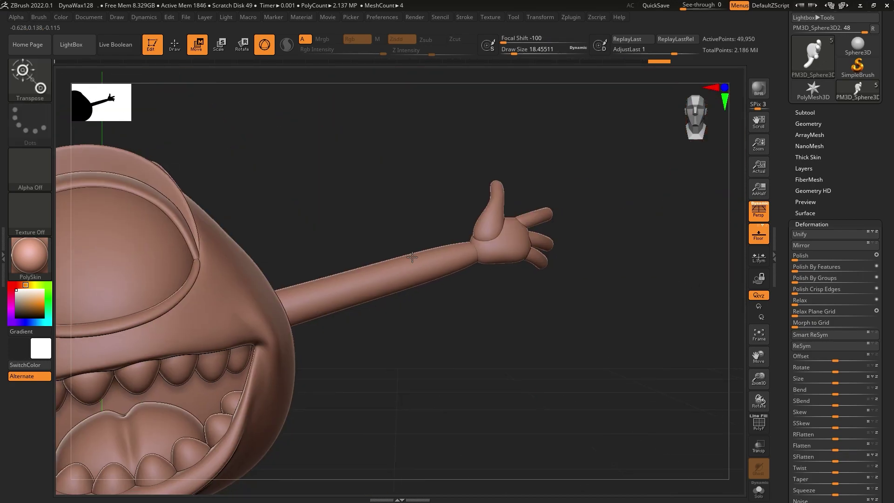
left_click(434, 270, "alt")
left_click_drag(484, 246, 496, 282)
right_click_drag(496, 283, 510, 287, "ctrl")
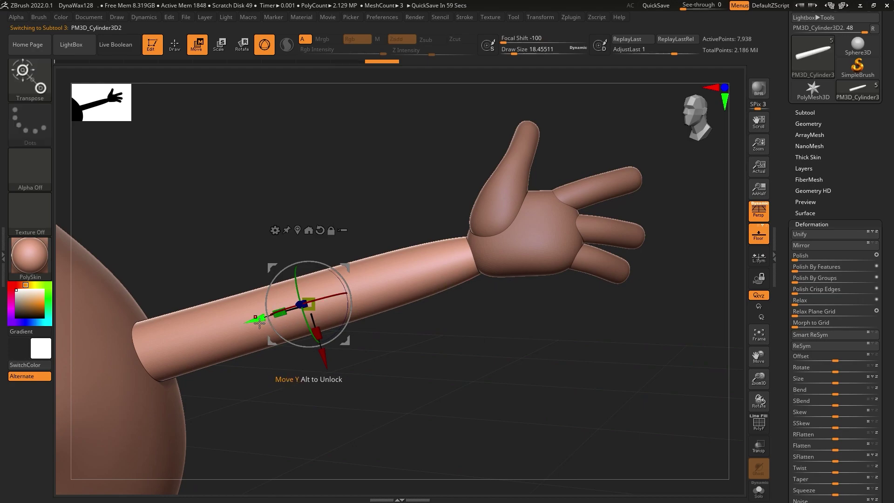
left_click_drag(259, 323, 266, 330)
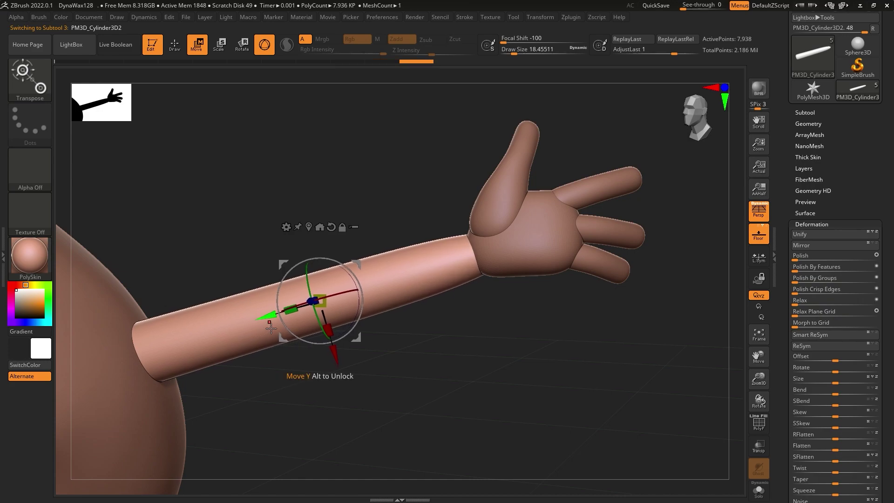
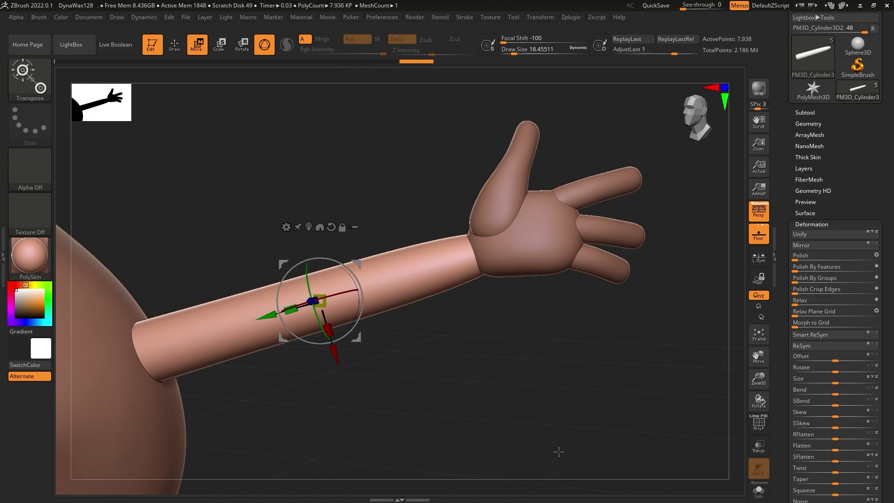
Append a Cylinder3D subtool to the monster and frame it.
mouse_move(527, 424)
left_mouse_down("alt")
mouse_move(585, 383)
mouse_move(453, 407)
mouse_move(329, 371)
mouse_move(581, 355)
mouse_move(471, 365)
mouse_move(602, 299)
mouse_move(495, 313)
mouse_move(549, 363)
mouse_move(470, 416)
mouse_move(364, 373)
mouse_move(410, 353)
mouse_move(519, 357)
left_mouse_up("alt")
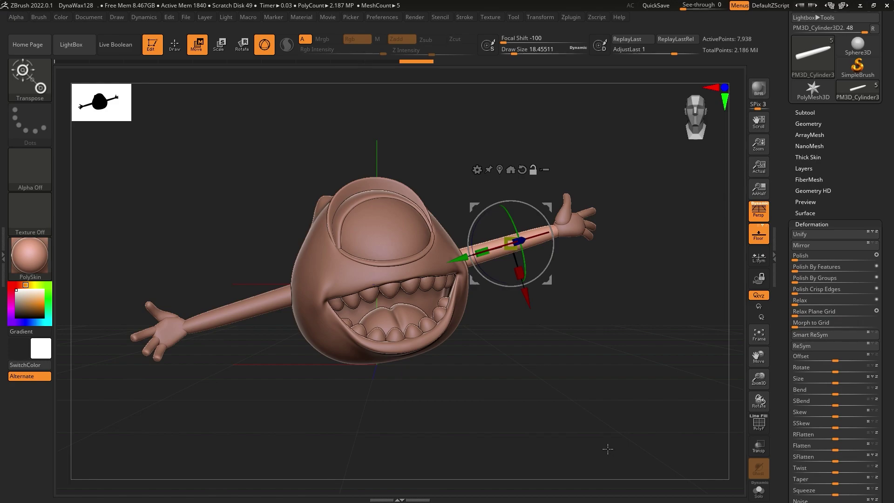
left_click_drag(405, 384, 428, 388, "alt")
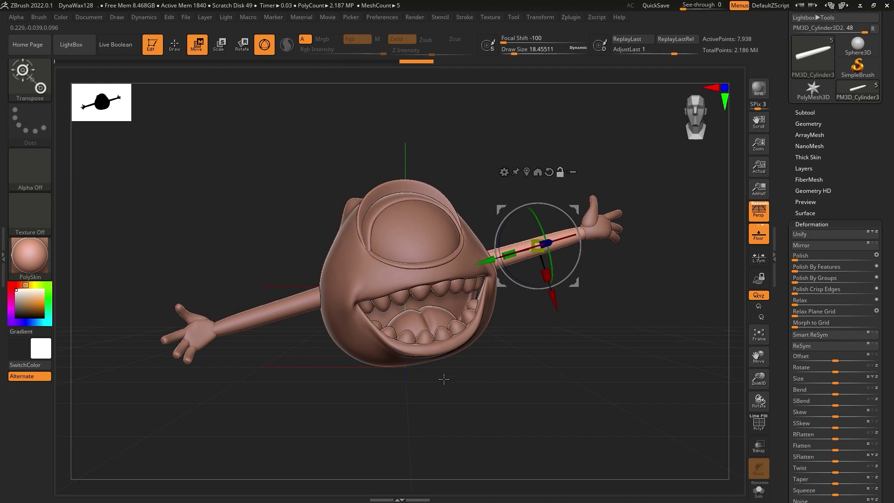
mouse_move(467, 399)
right_mouse_down("ctrl")
mouse_move(526, 408)
mouse_move(471, 368)
mouse_move(546, 400)
mouse_move(528, 375)
right_mouse_up("ctrl")
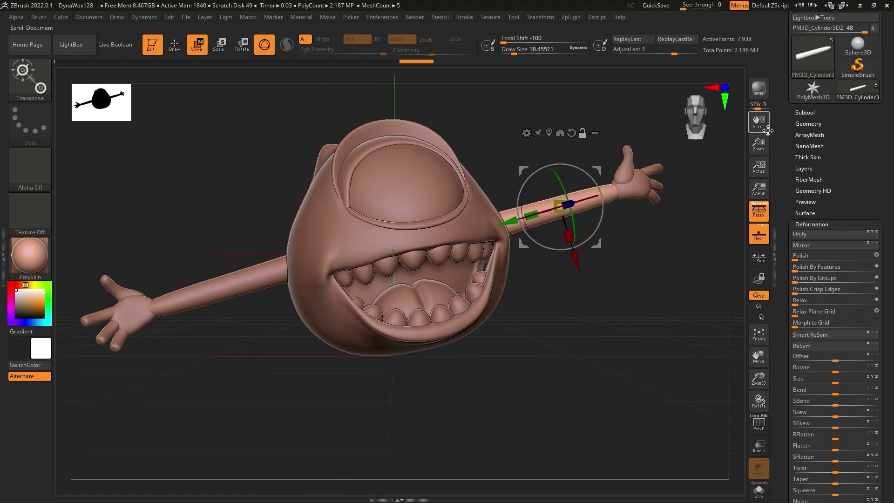
left_click(797, 115)
left_click(850, 306)
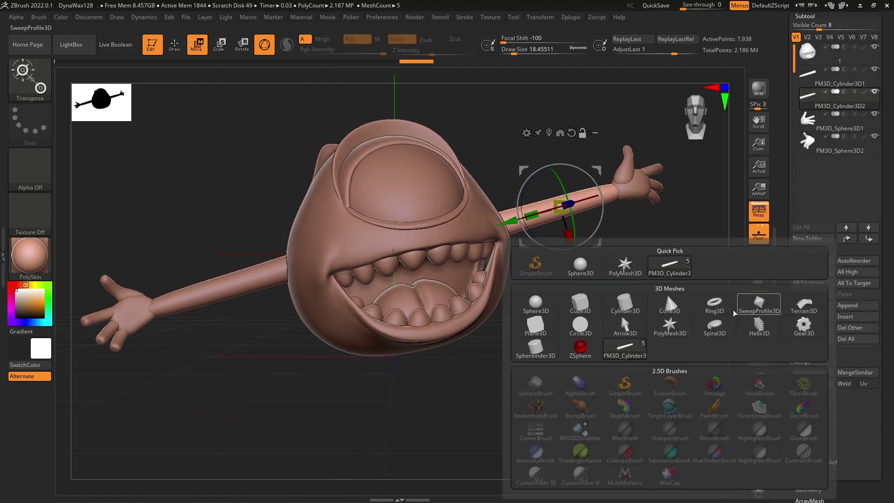
mouse_move(624, 305)
left_click(634, 312)
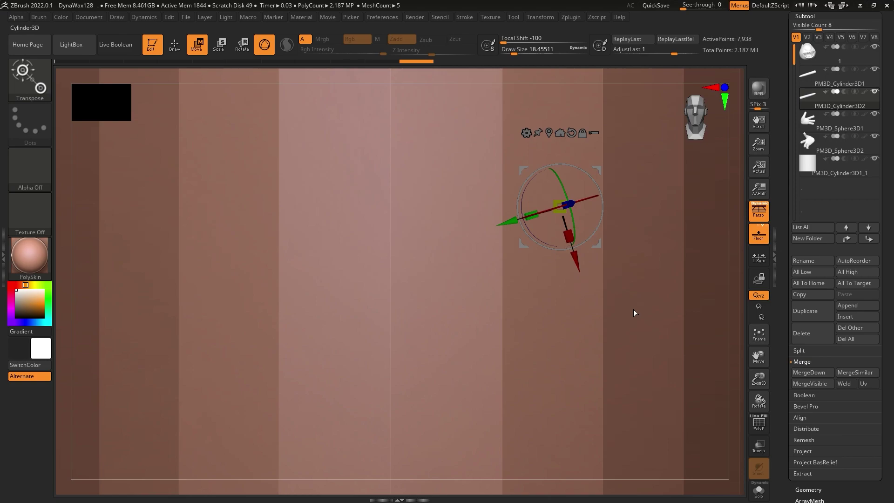
key("f")
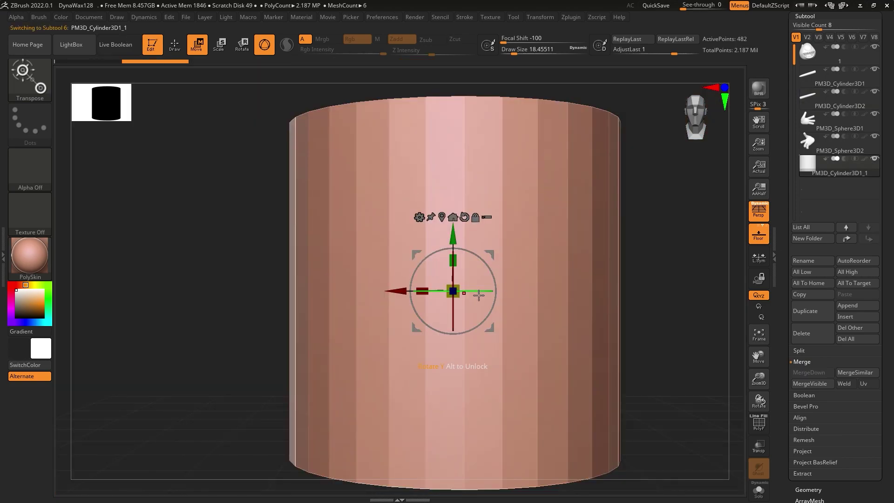
Shrink the cylinder and stretch it into a tall column under the body.
left_click_drag(452, 291, 208, 219)
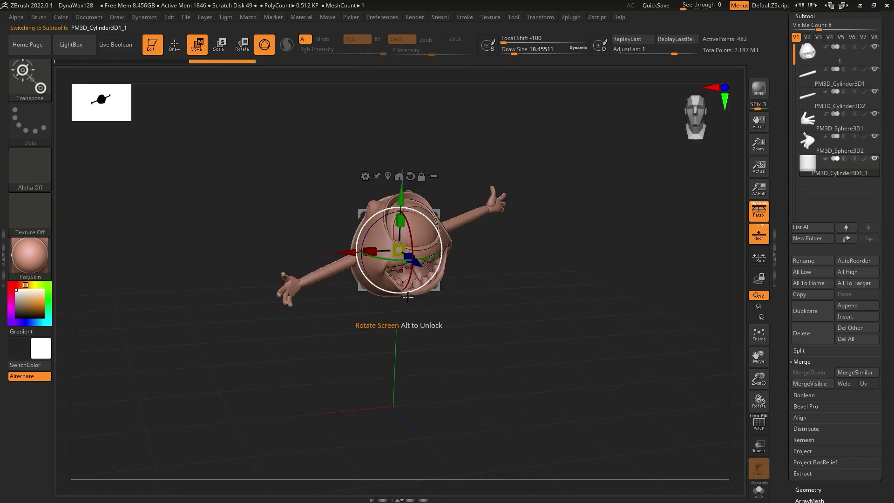
mouse_move(398, 250)
left_mouse_down()
mouse_move(525, 342)
mouse_move(540, 321)
left_mouse_up()
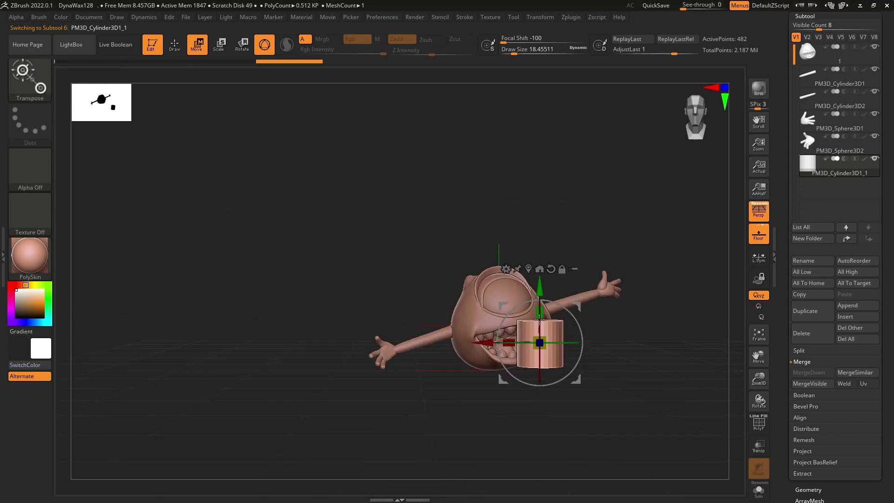
left_click(758, 211)
mouse_move(562, 247)
left_mouse_down()
mouse_move(472, 280)
mouse_move(507, 390)
mouse_move(624, 388)
mouse_move(638, 326)
mouse_move(602, 322)
mouse_move(610, 403)
left_mouse_up()
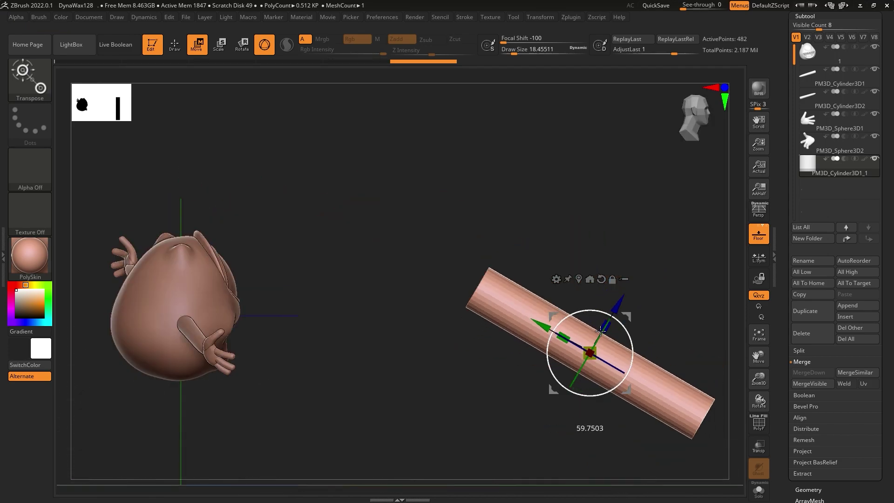
left_click_drag(589, 352, 271, 391)
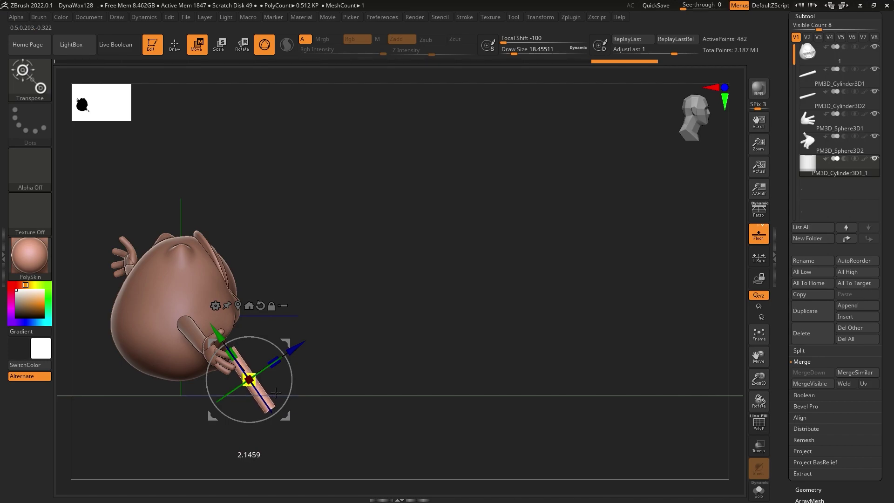
mouse_move(305, 391)
left_mouse_down("shift")
mouse_move(282, 409)
mouse_move(343, 391)
mouse_move(368, 367)
left_mouse_up("shift")
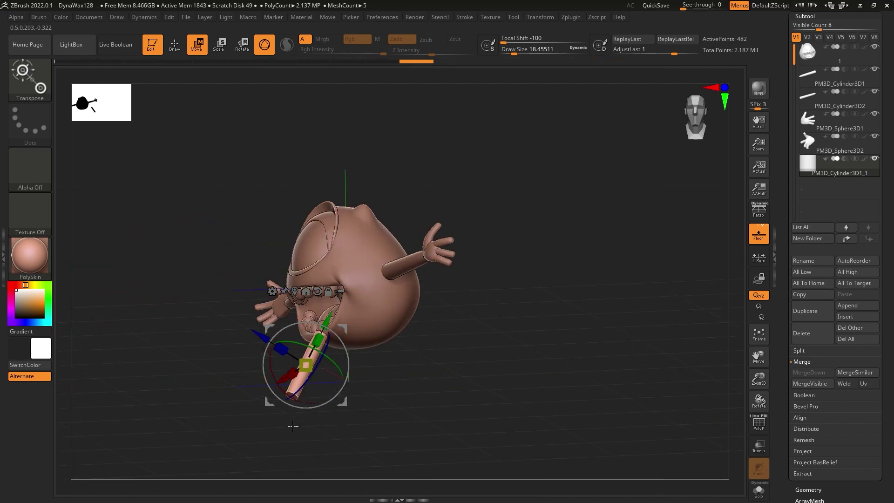
mouse_move(339, 415)
left_mouse_down()
mouse_move(437, 413)
mouse_move(431, 361)
mouse_move(520, 422)
mouse_move(468, 366)
left_mouse_up()
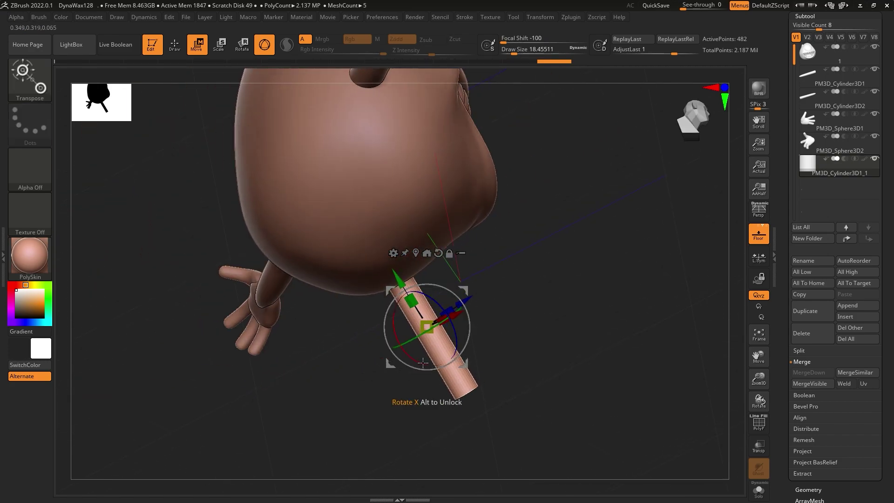
Rotate and tilt the cylinder so it angles diagonally like a leg.
mouse_move(468, 367)
left_mouse_down()
mouse_move(518, 373)
mouse_move(458, 359)
mouse_move(468, 373)
mouse_move(492, 369)
left_mouse_up()
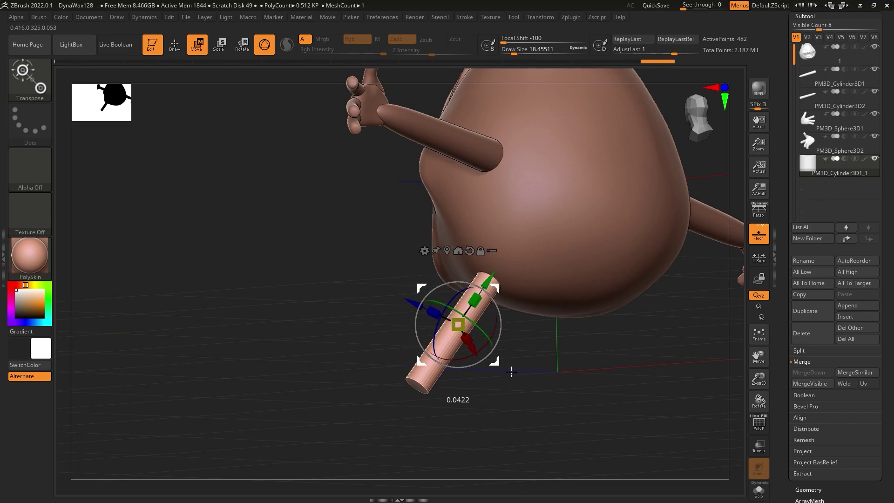
left_click_drag(477, 368, 566, 385)
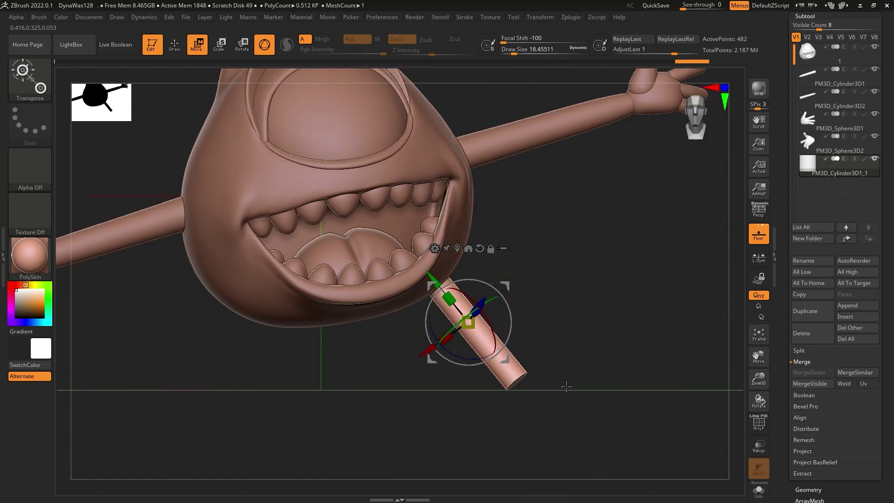
left_click(760, 208)
left_click_drag(640, 215, 563, 335)
mouse_move(493, 343)
left_mouse_down()
mouse_move(489, 358)
mouse_move(511, 370)
mouse_move(478, 294)
left_mouse_up()
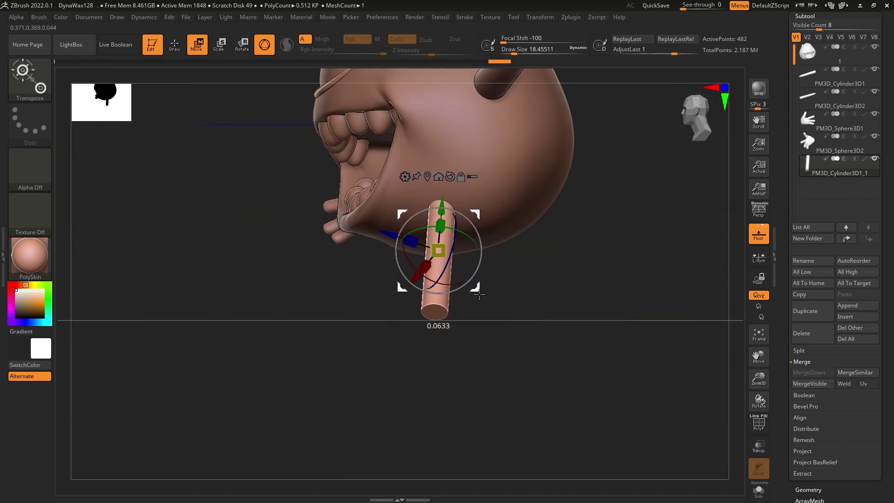
left_click_drag(461, 265, 463, 265)
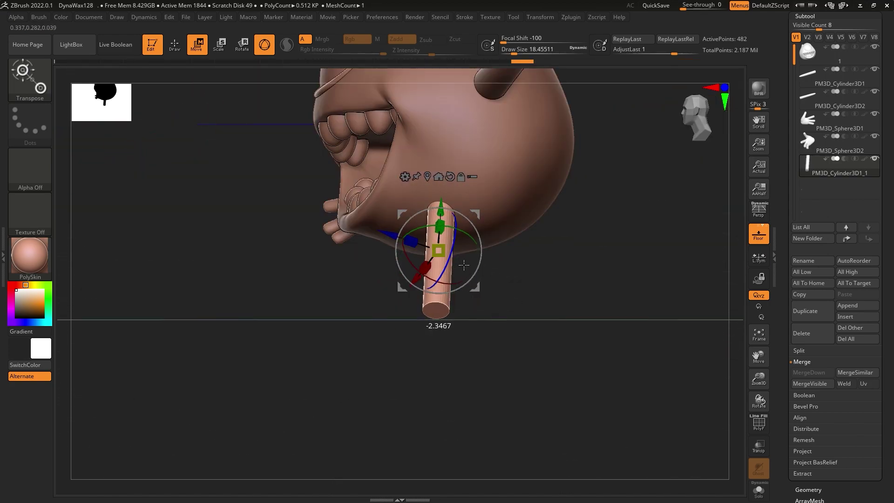
left_click_drag(395, 253, 408, 256)
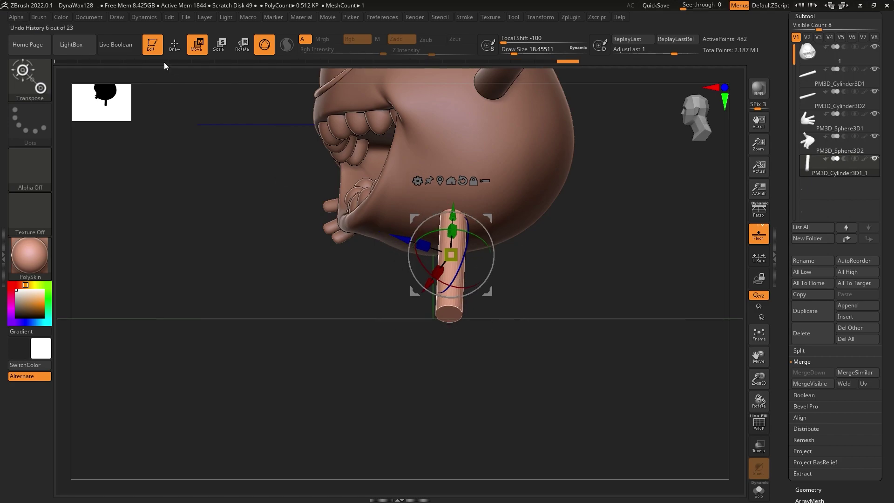
Make the other parts see-through and lengthen the leg toward the lower right.
left_click(90, 18)
left_click(106, 364)
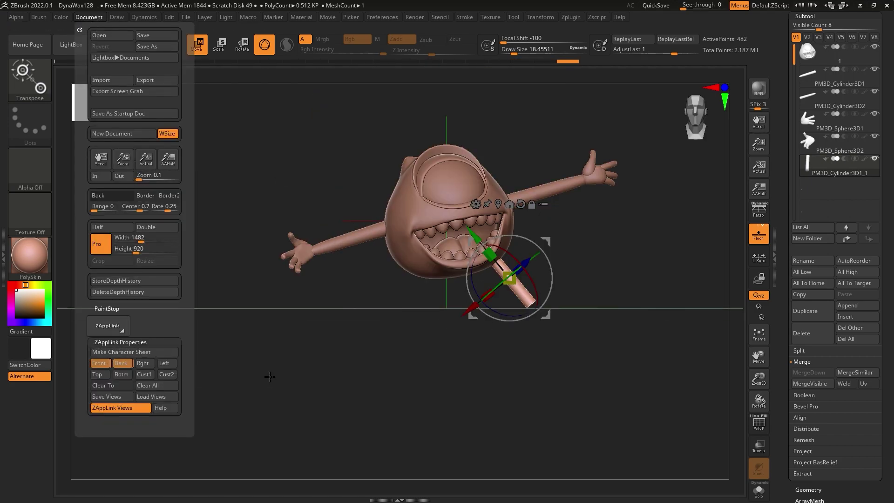
left_click_drag(689, 6, 699, 8)
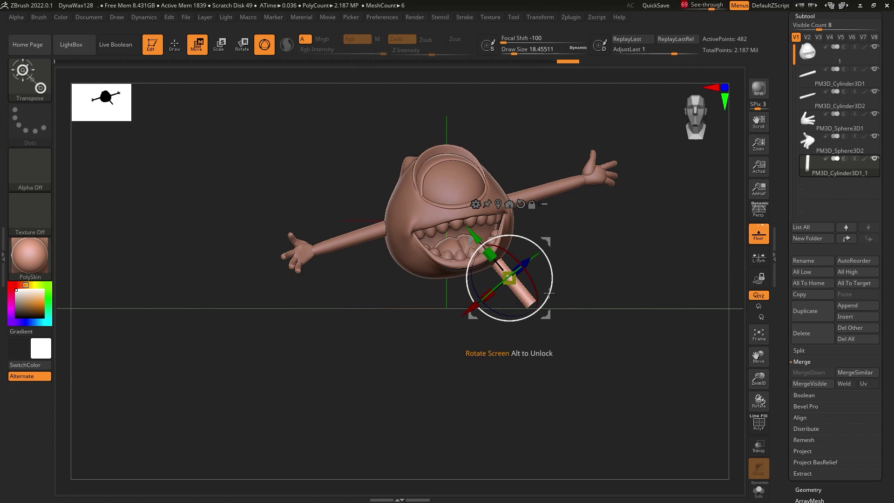
left_click_drag(561, 285, 547, 321)
mouse_move(485, 257)
left_mouse_down()
mouse_move(534, 317)
mouse_move(538, 304)
mouse_move(557, 307)
mouse_move(556, 319)
left_mouse_up()
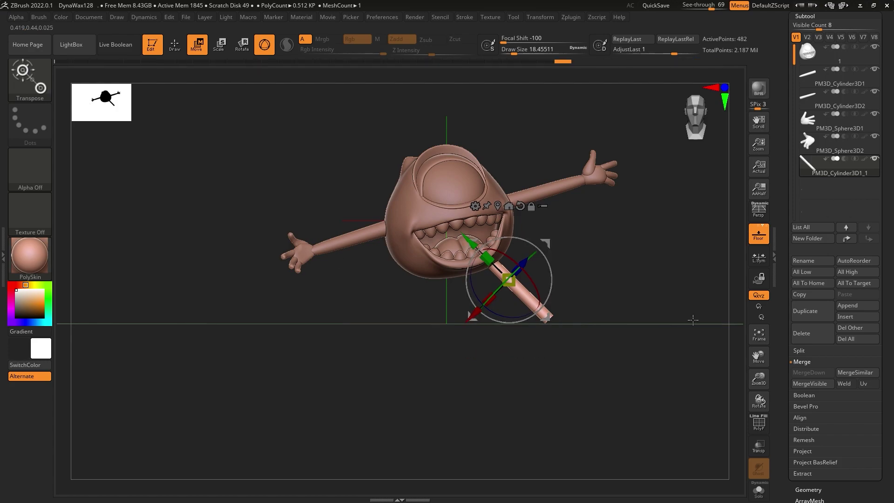
left_click(29, 77)
left_click(398, 90)
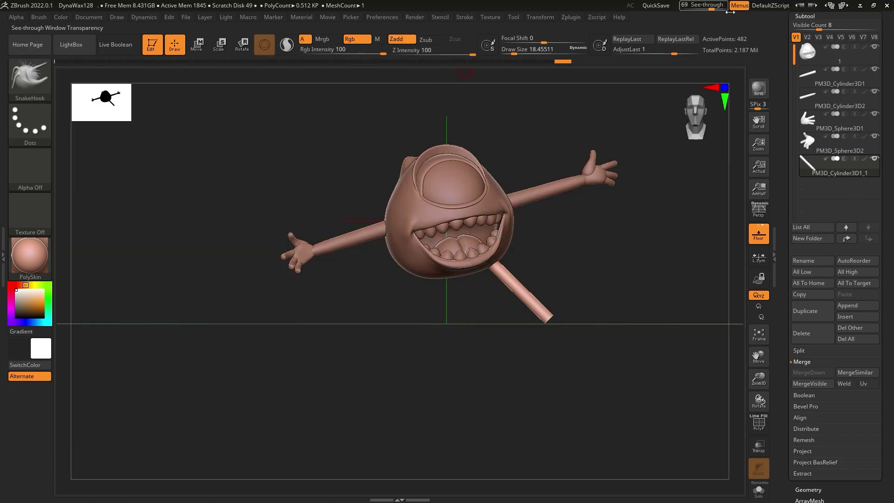
left_click_drag(588, 309, 341, 61, "alt")
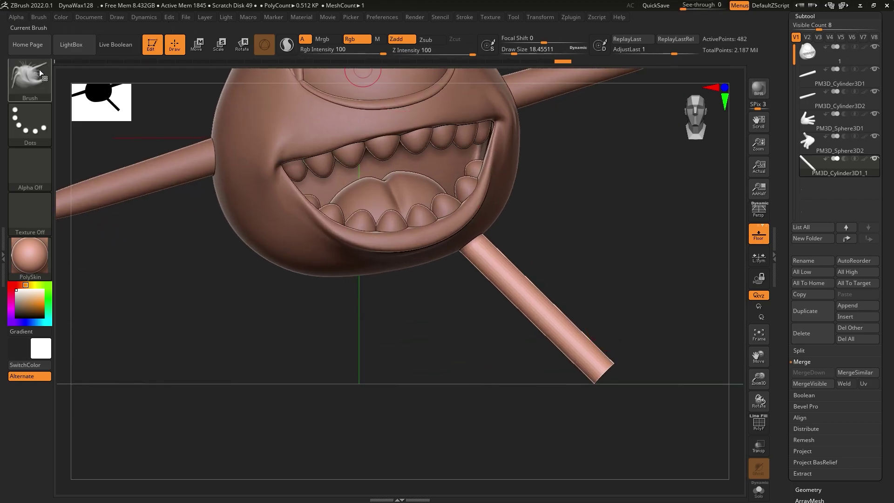
key("ctrl+z")
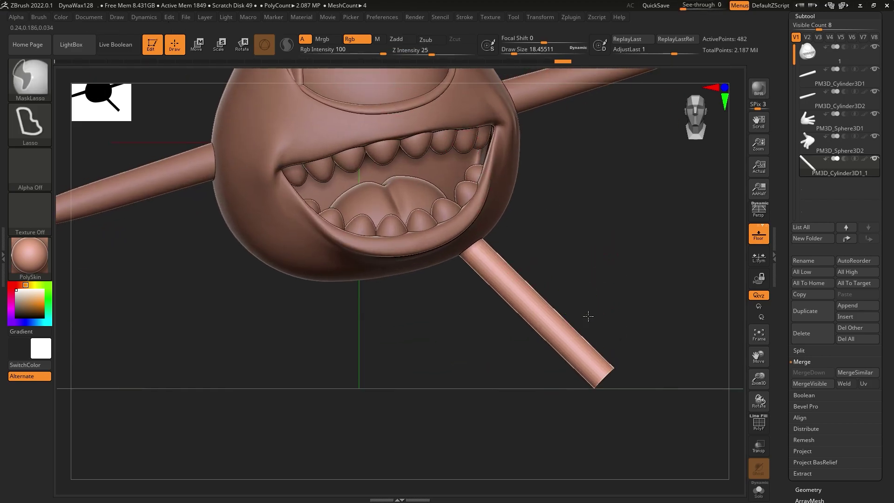
mouse_move(588, 316)
left_mouse_down("alt")
mouse_move(604, 255)
mouse_move(549, 328)
left_mouse_up("alt")
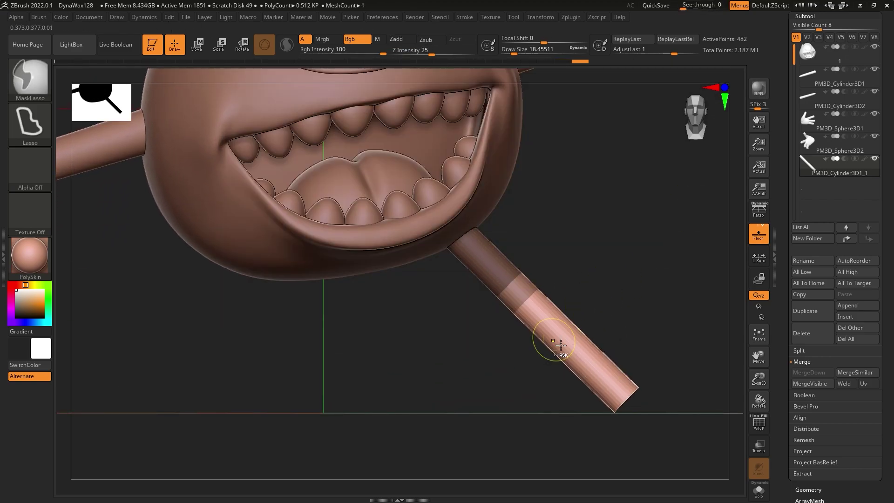
left_click(617, 255, "ctrl")
key("w")
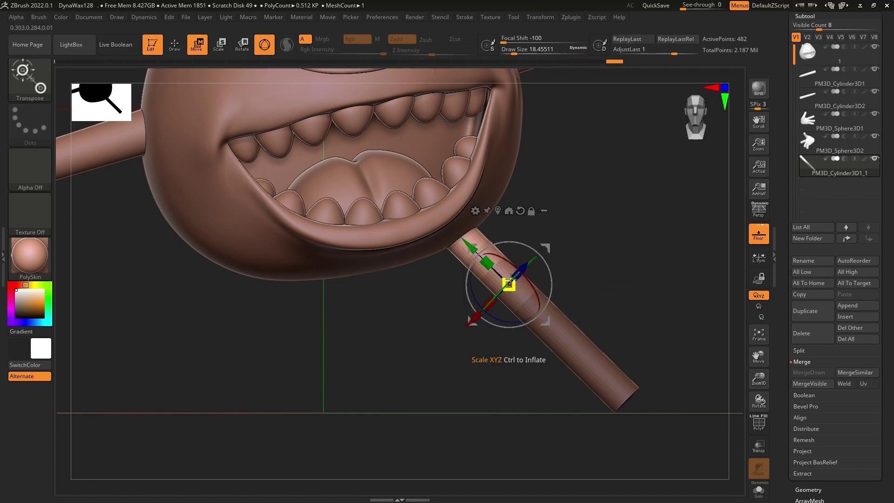
left_click(459, 227)
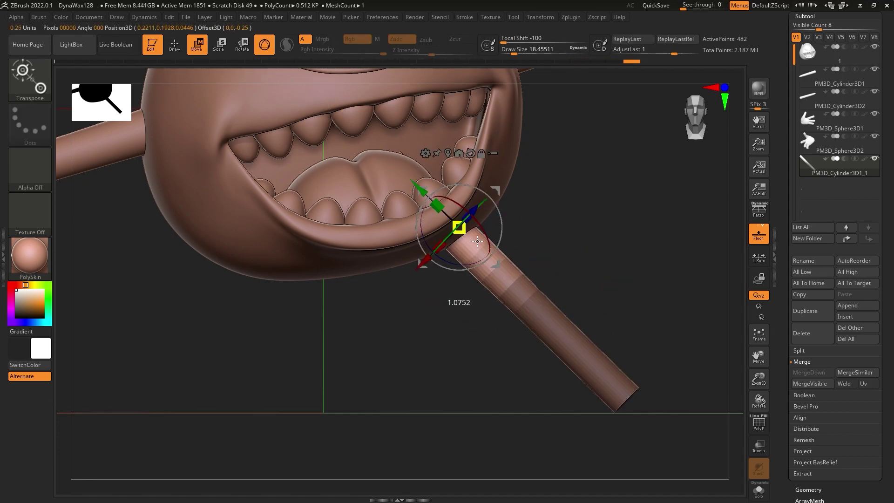
left_click_drag(572, 241, 610, 287, "ctrl")
key("ctrl")
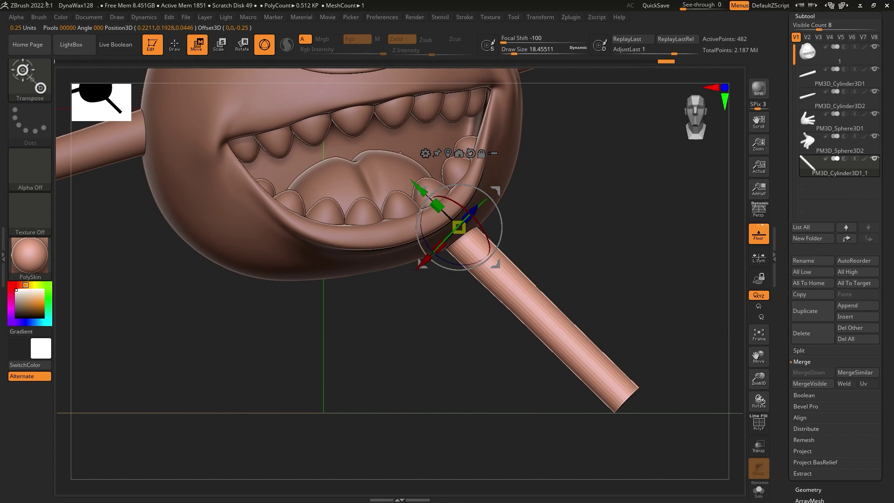
key("p")
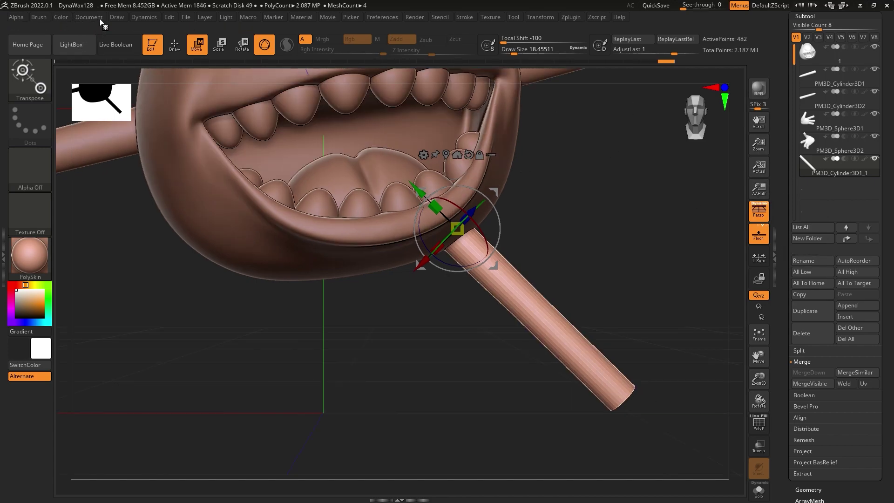
left_click(101, 21)
left_click(103, 367)
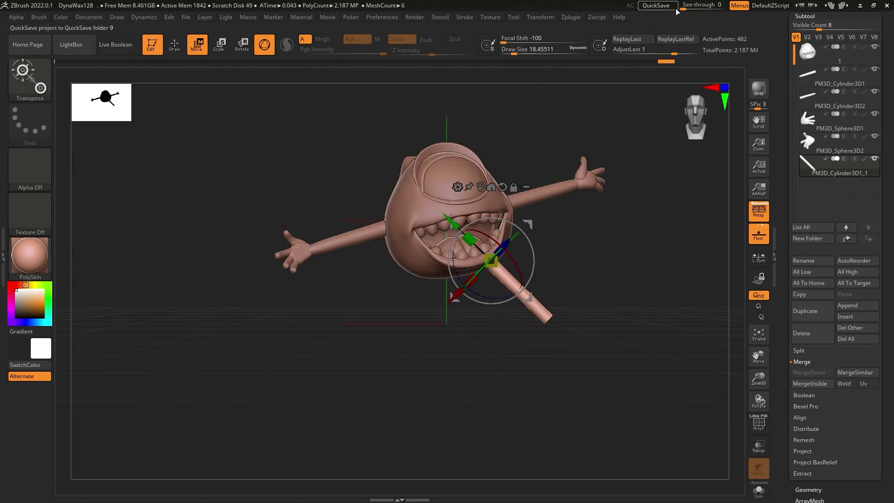
Duplicate the leg cylinder and angle the copy down from the body's lower left.
left_click_drag(684, 10, 705, 12)
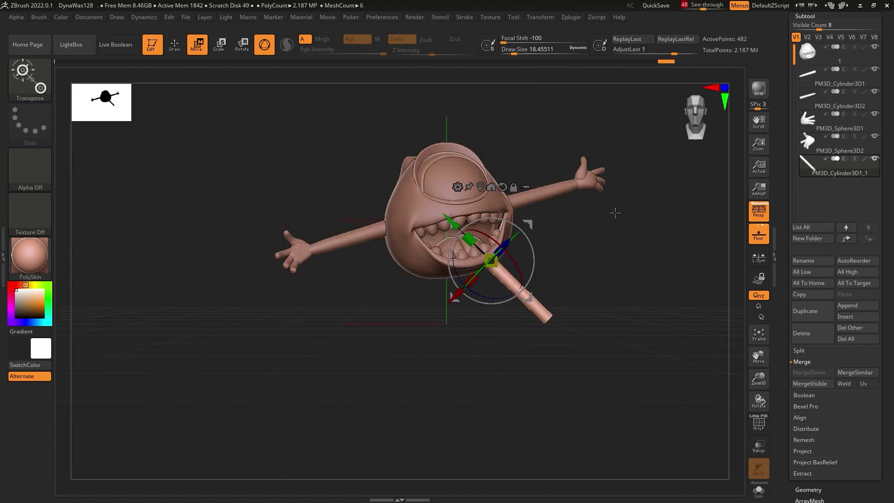
left_click(822, 313)
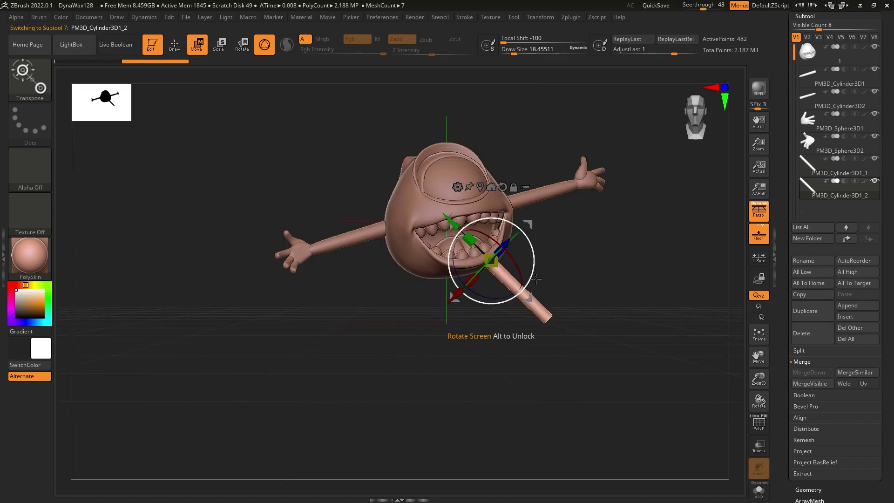
left_click_drag(534, 281, 442, 315)
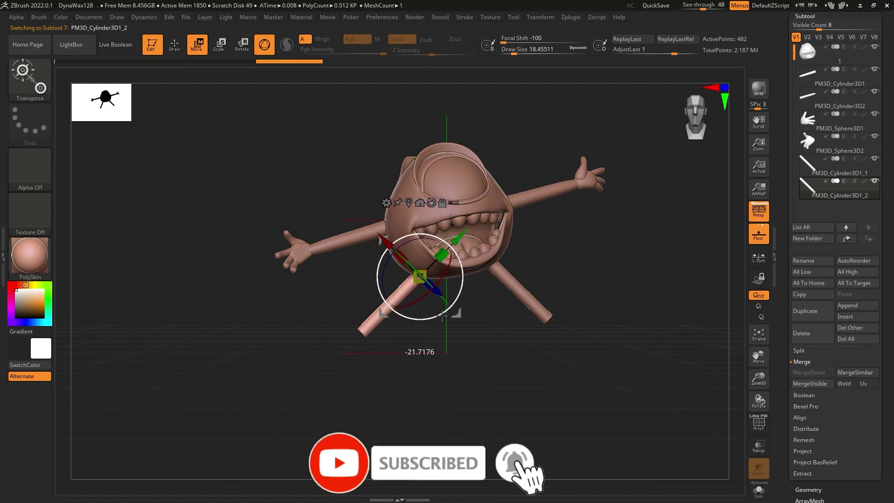
left_click_drag(419, 277, 426, 281)
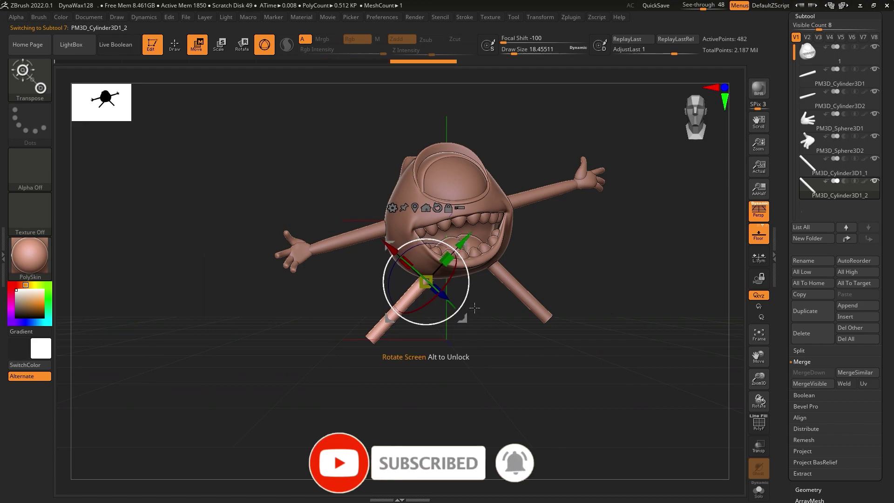
mouse_move(474, 307)
left_mouse_down()
mouse_move(462, 343)
mouse_move(469, 314)
mouse_move(464, 325)
left_mouse_up()
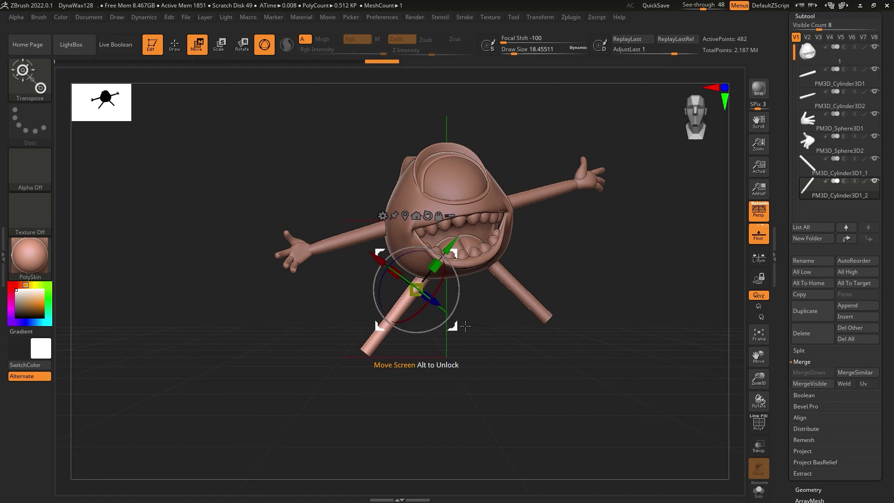
Lasso-mask the new leg's upper part and bend its lower section as a trial knee.
key("ctrl")
left_click_drag(426, 320, 386, 372, "ctrl")
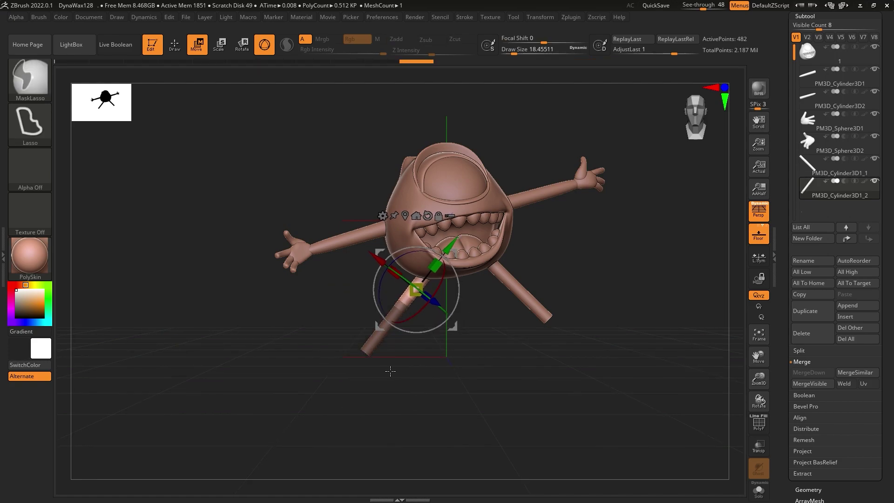
left_click_drag(448, 245, 446, 266)
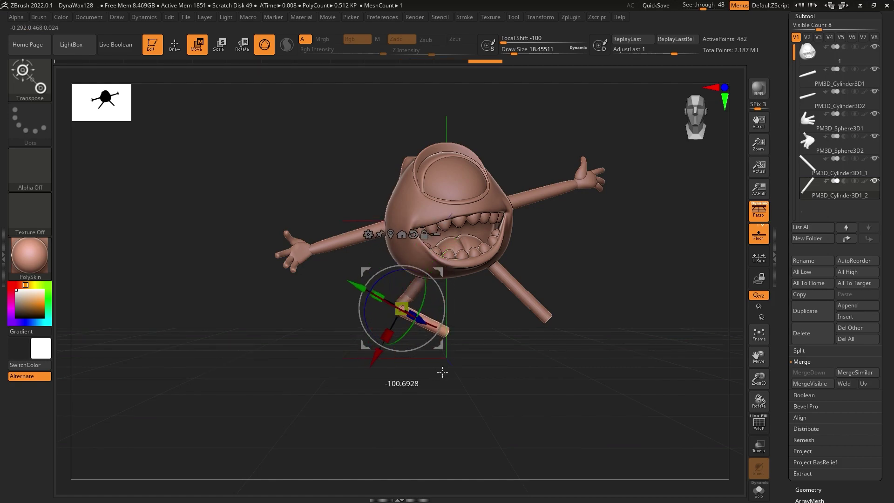
left_click_drag(367, 322, 372, 332)
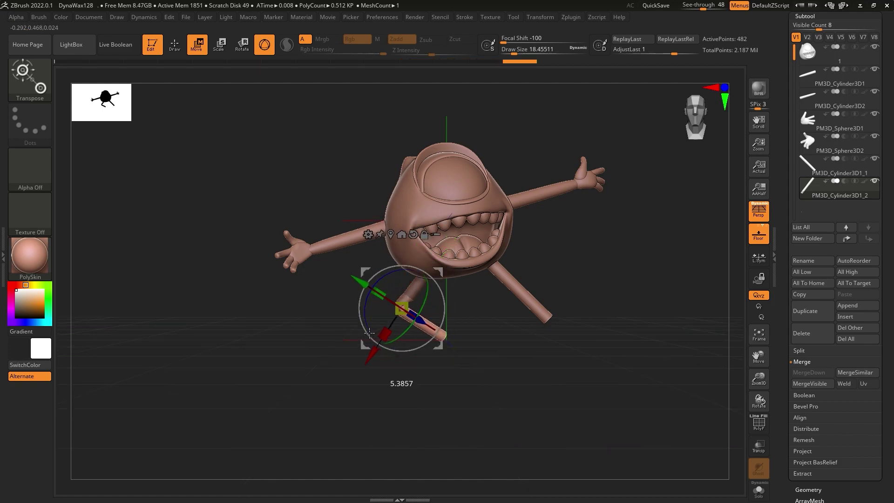
left_click_drag(377, 366, 378, 364)
key("ctrl")
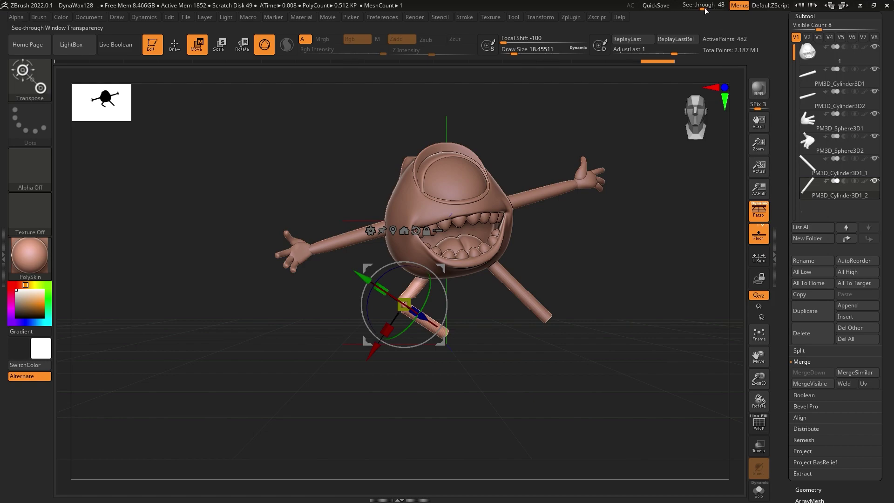
Reset see-through to zero and undo the knee bend back to a straight leg.
left_click_drag(511, 279, 668, 293)
scroll(669, 293, "up", 5)
left_click(684, 10)
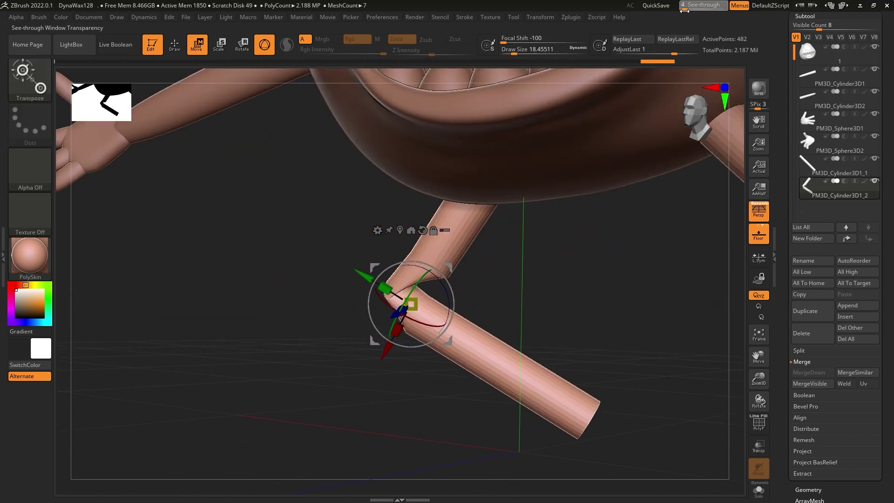
left_click_drag(684, 9, 680, 9)
left_click_drag(558, 270, 520, 287)
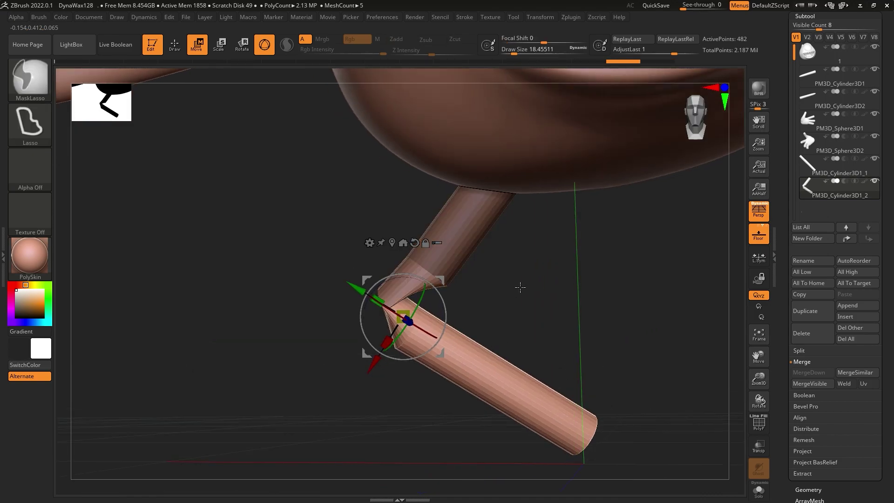
key("ctrl+z")
key("ctrl+z")
key("ctrl+z")
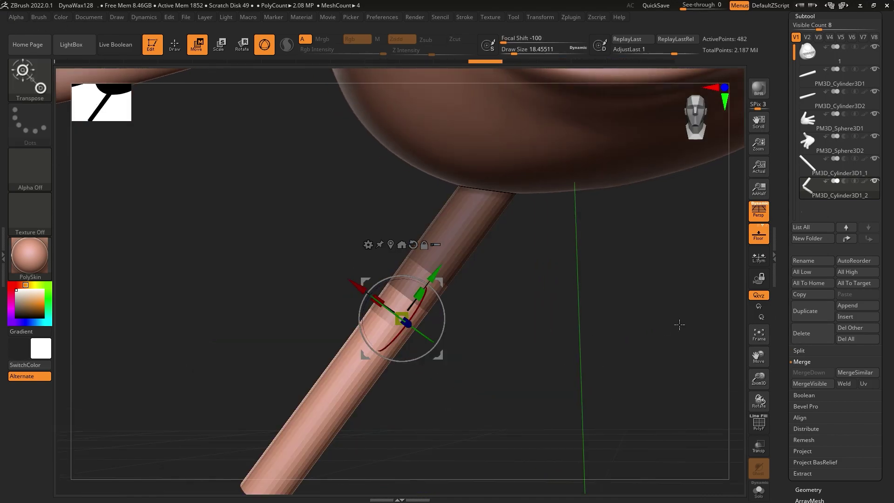
key("ctrl+z")
Remesh the left leg with ZRemesher and subdivide it one level.
left_click(804, 16)
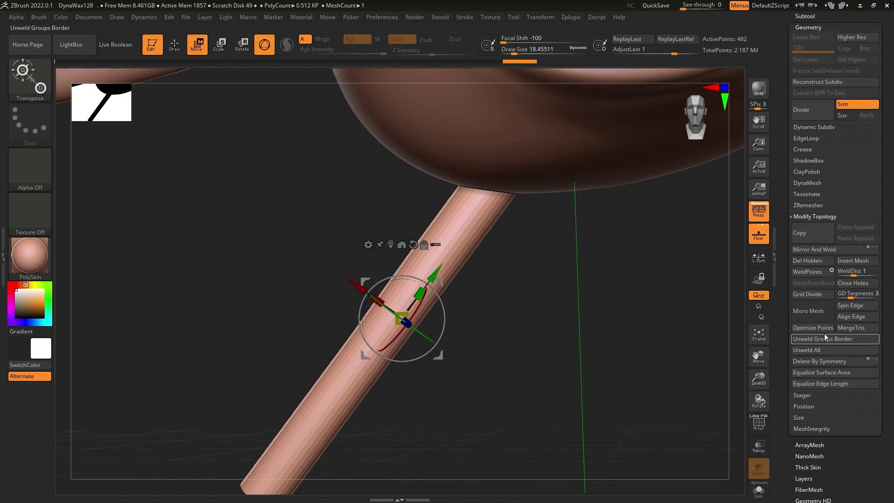
left_click(815, 205)
left_click(814, 227)
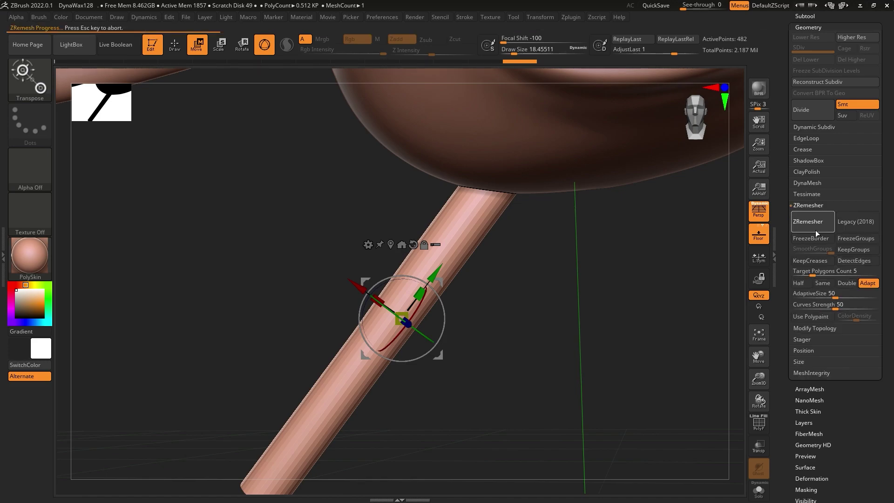
left_click(80, 17)
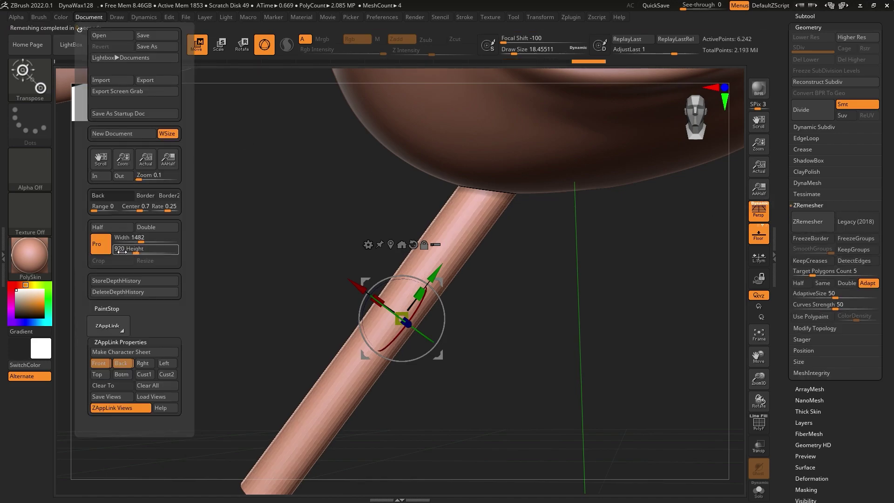
left_click(100, 363)
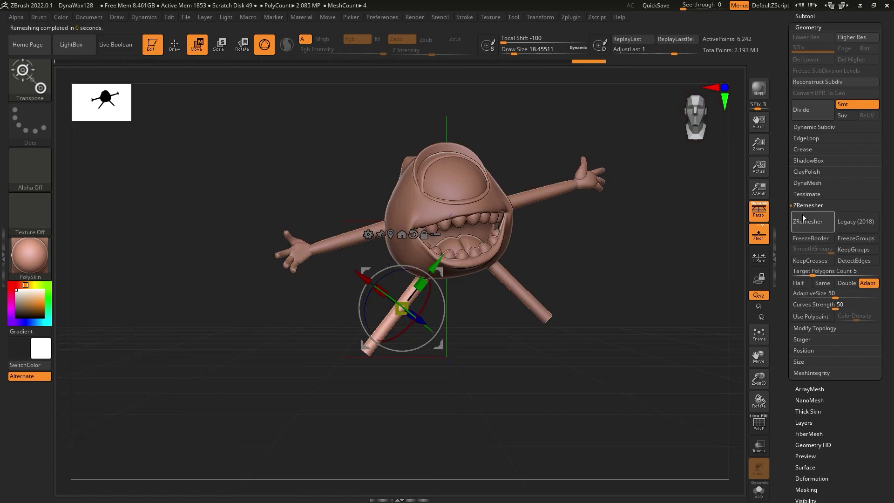
left_click(814, 108)
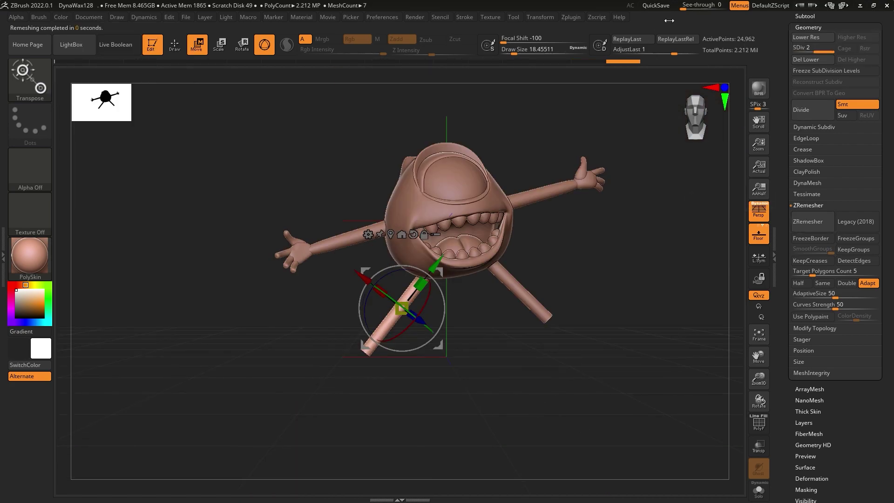
left_click_drag(708, 8, 712, 9)
Mask the lower leg and bend it about 100 degrees at the knee.
key("ctrl")
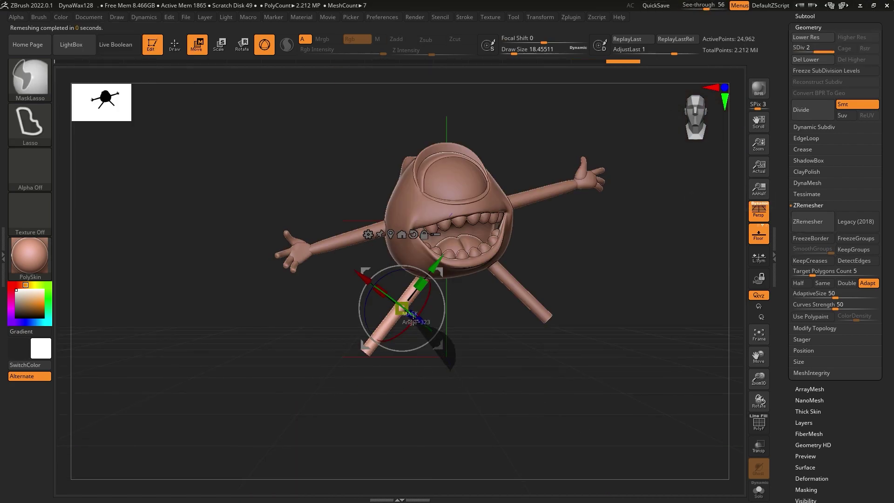
mouse_move(451, 342)
left_mouse_down("ctrl")
mouse_move(424, 318)
mouse_move(321, 300)
left_mouse_up("ctrl")
key("y")
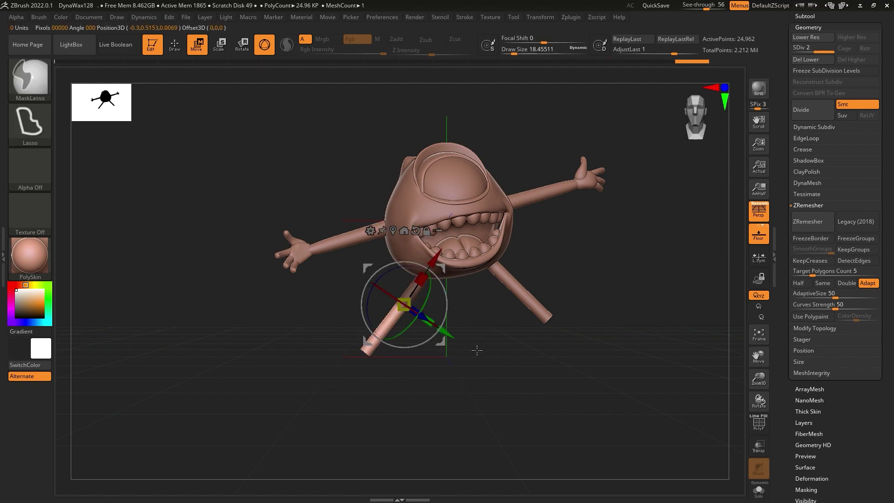
left_click_drag(389, 333, 431, 367)
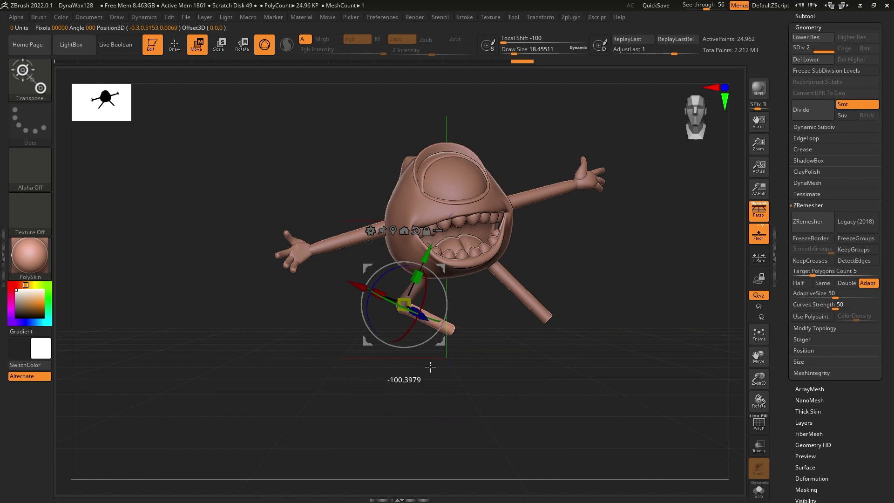
left_click_drag(466, 339, 543, 320)
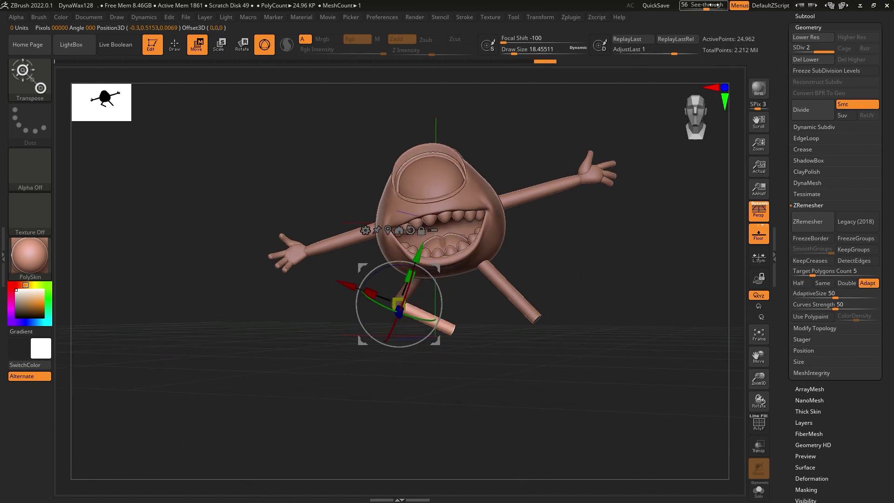
left_click_drag(605, 196, 605, 116, "alt")
mouse_move(440, 328)
left_mouse_down()
mouse_move(443, 339)
mouse_move(403, 354)
mouse_move(456, 399)
left_mouse_up()
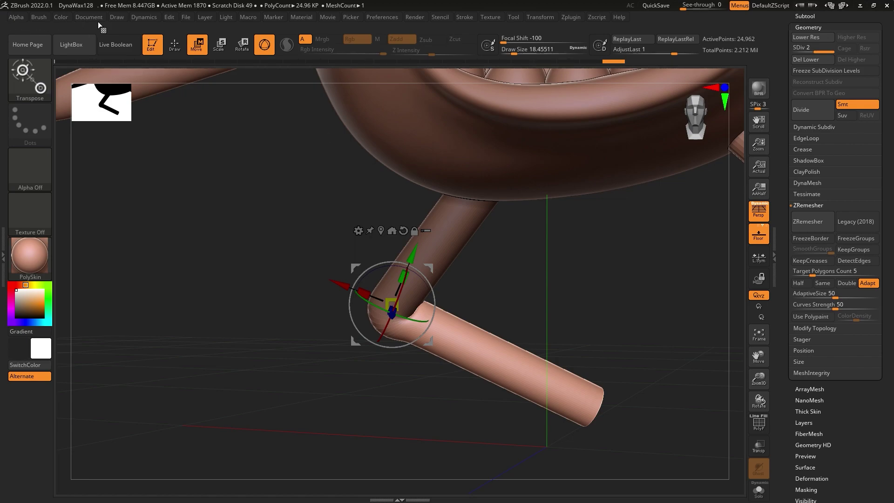
Check the bent leg from the front, side and below with see-through at zero.
left_click(84, 17)
left_click(103, 365)
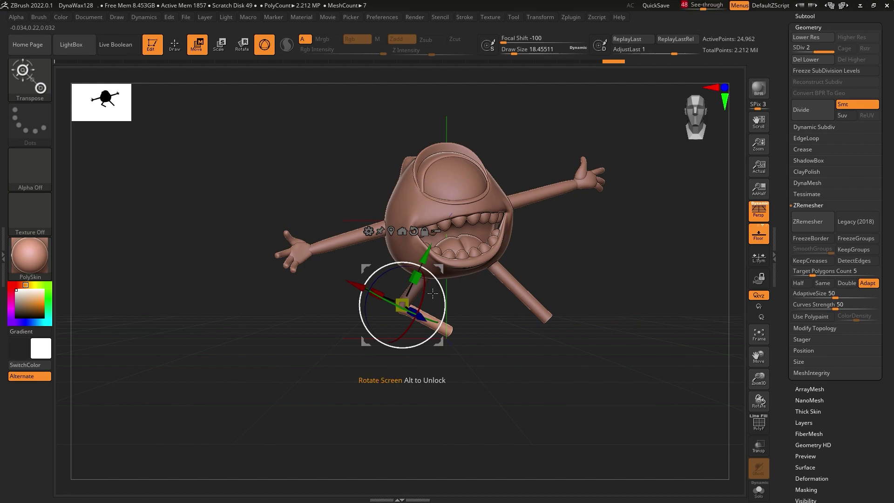
left_click_drag(380, 295, 386, 297)
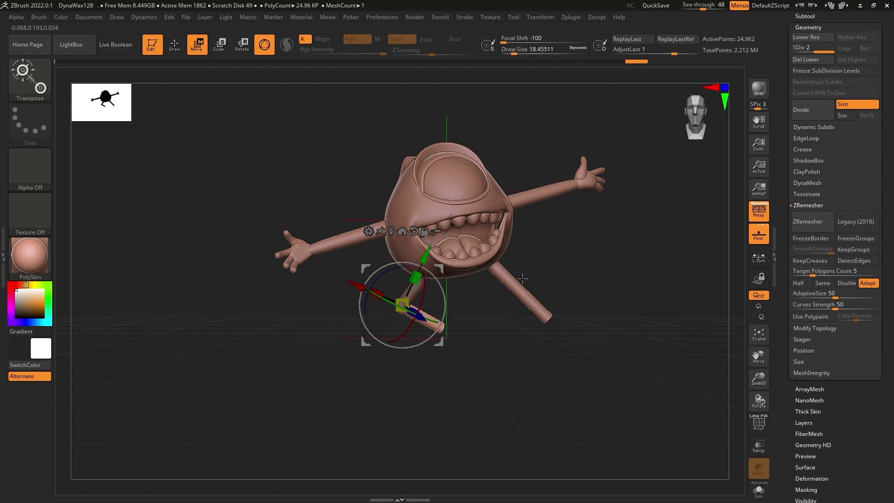
left_click_drag(523, 278, 568, 190)
left_click_drag(703, 5, 673, 5)
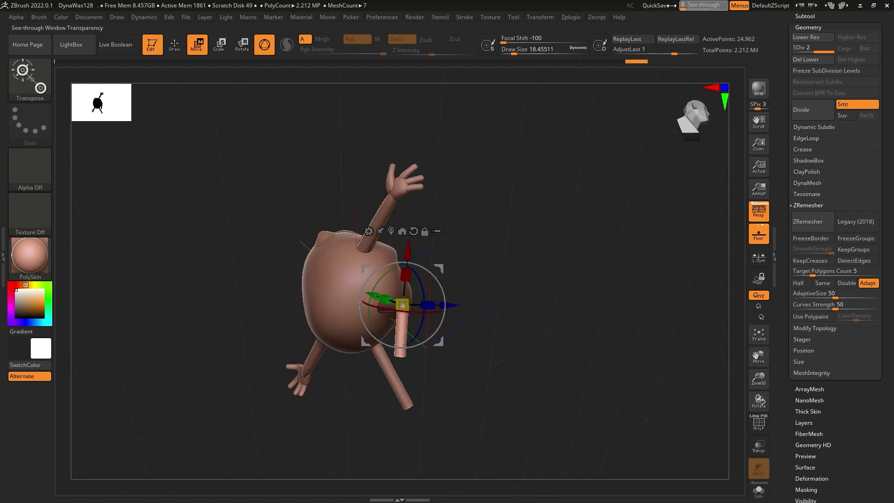
mouse_move(484, 325)
left_mouse_down()
mouse_move(565, 348)
mouse_move(517, 390)
left_mouse_up()
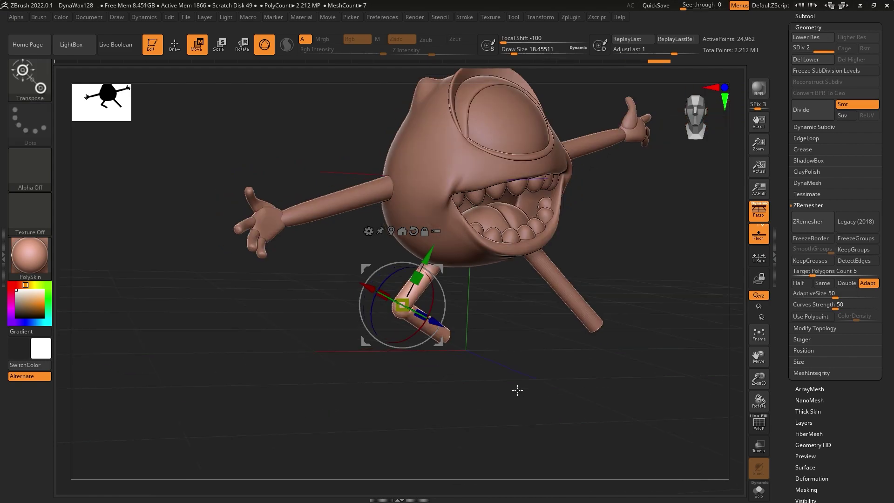
At the lowest subdivision, widen the thigh top at the hip, then clear the mask.
mouse_move(359, 184)
left_mouse_down("ctrl")
mouse_move(712, 223)
mouse_move(515, 244)
mouse_move(328, 205)
left_mouse_up("ctrl")
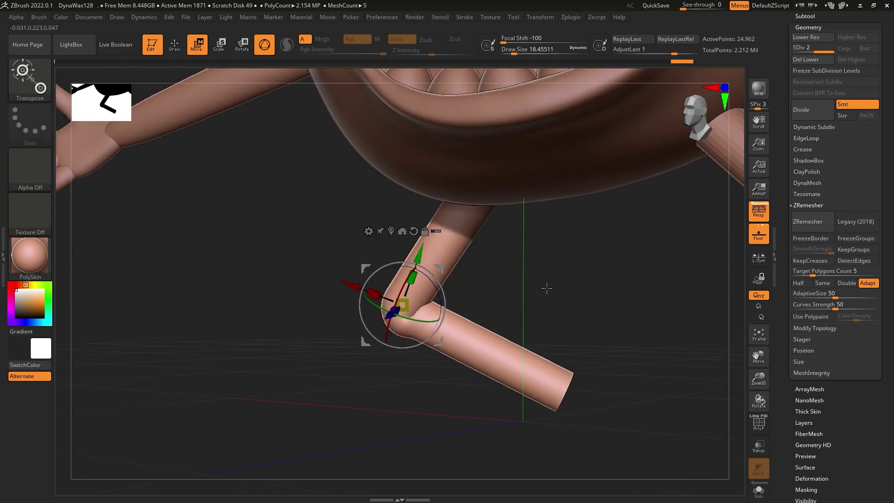
left_click(812, 37)
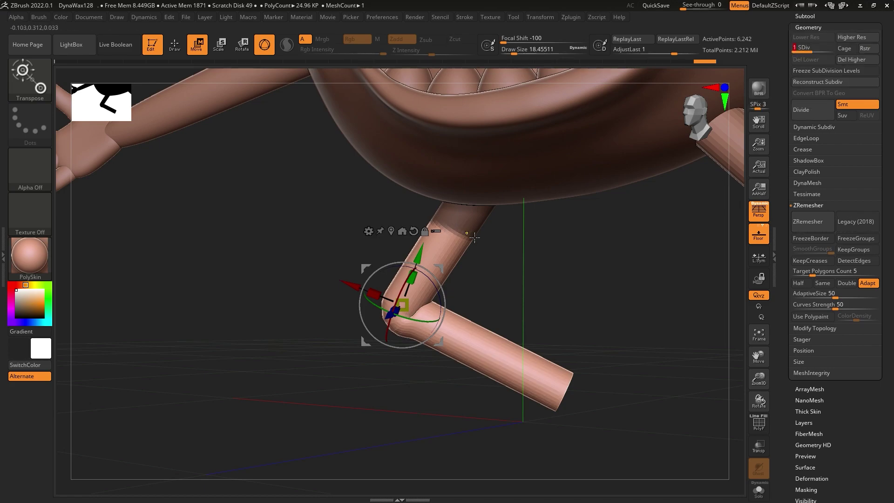
left_click_drag(564, 248, 396, 245)
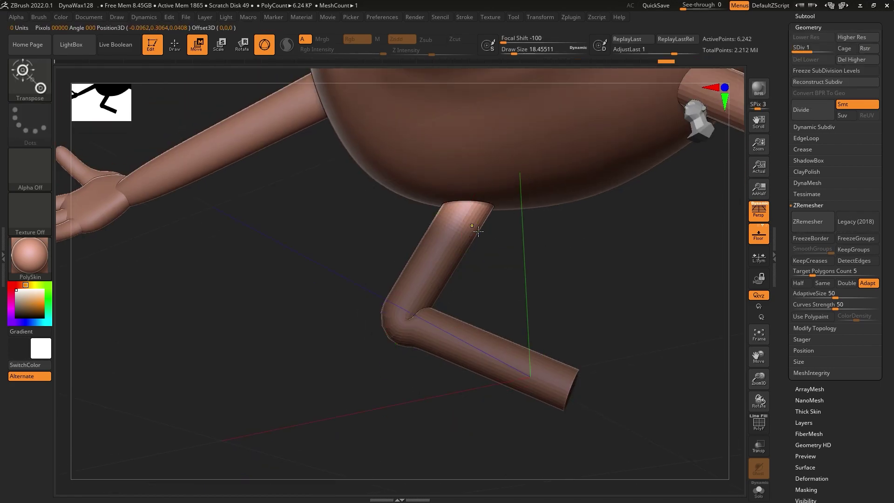
left_click_drag(470, 203, 493, 203)
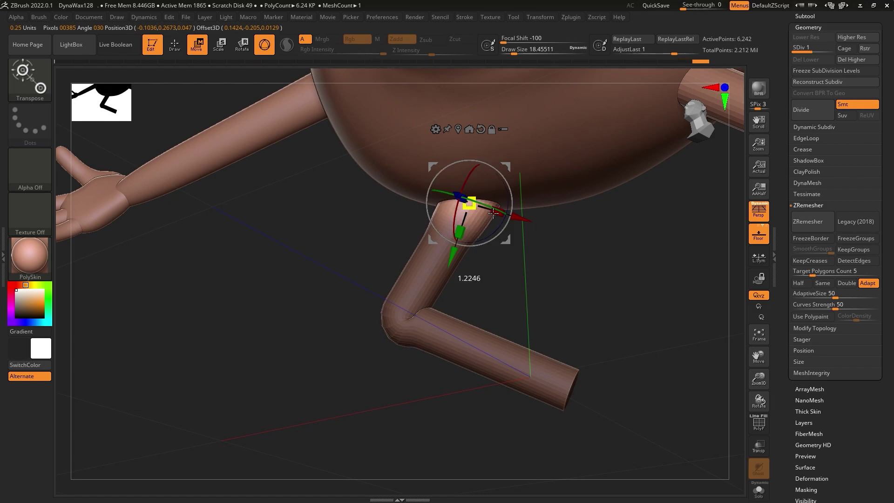
left_click(633, 353, "ctrl")
left_click_drag(633, 353, 596, 242)
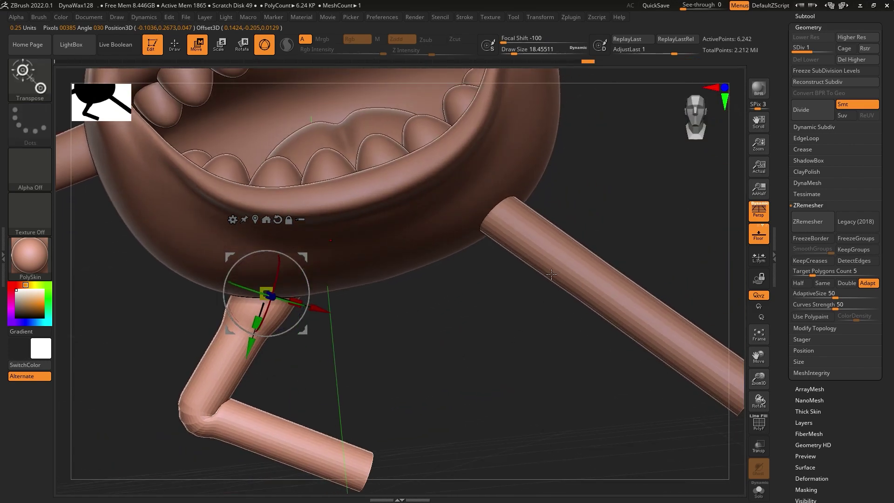
left_click(581, 283, "alt")
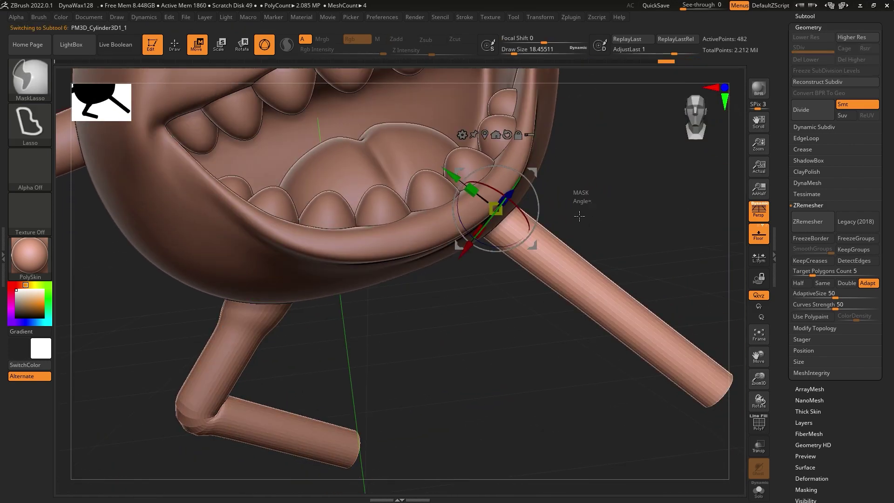
Mask the right leg and stretch it longer from the hip.
left_click_drag(518, 84, 517, 395, "ctrl")
left_click(279, 335, "alt")
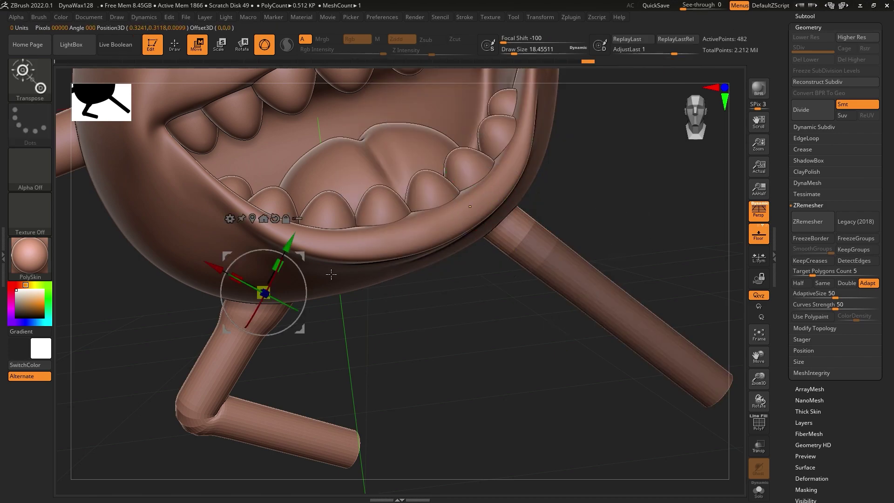
left_click(261, 223)
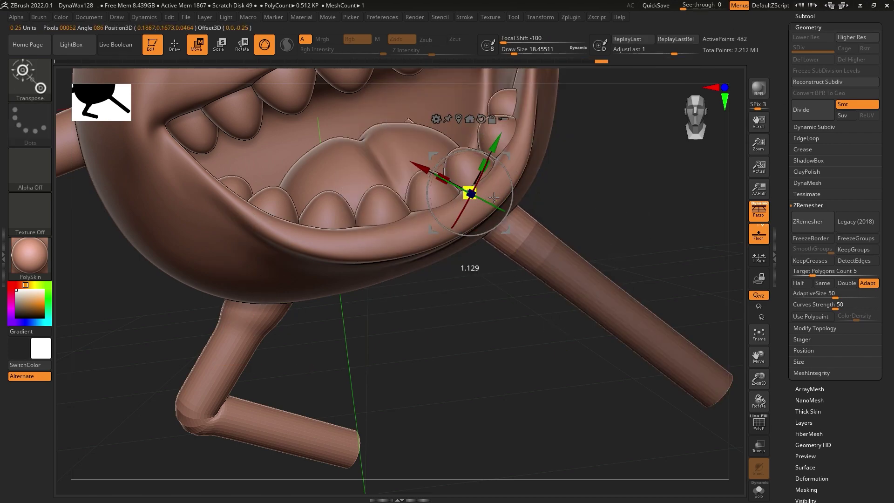
mouse_move(494, 197)
left_mouse_down()
mouse_move(522, 197)
mouse_move(494, 209)
left_mouse_up()
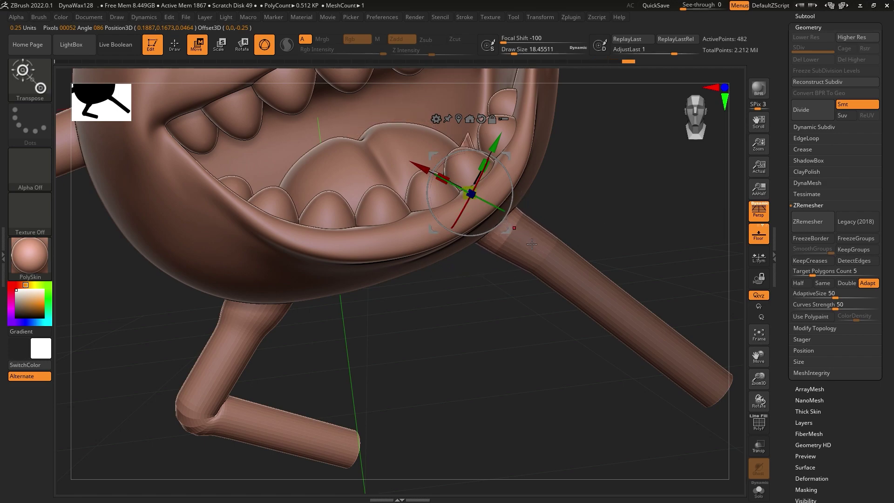
mouse_move(605, 223)
left_mouse_down()
mouse_move(325, 193)
mouse_move(671, 368)
left_mouse_up()
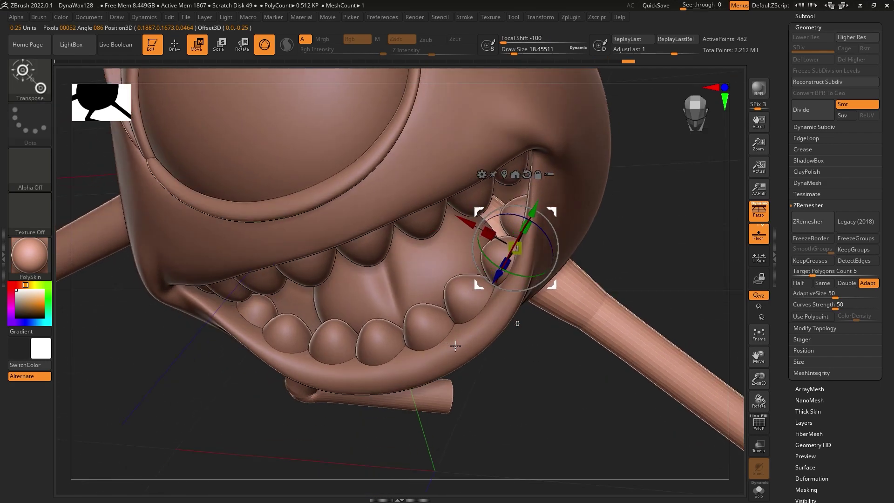
left_click_drag(642, 414, 655, 209)
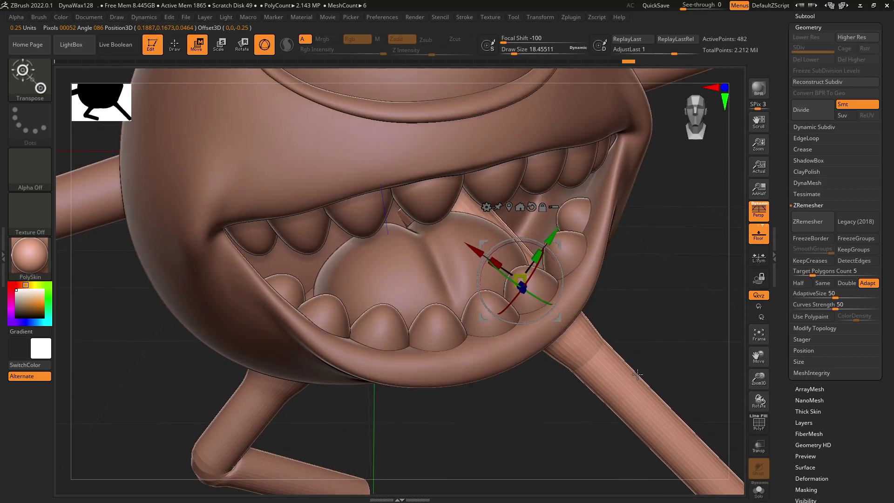
left_click_drag(653, 172, 432, 295, "ctrl+alt+shift")
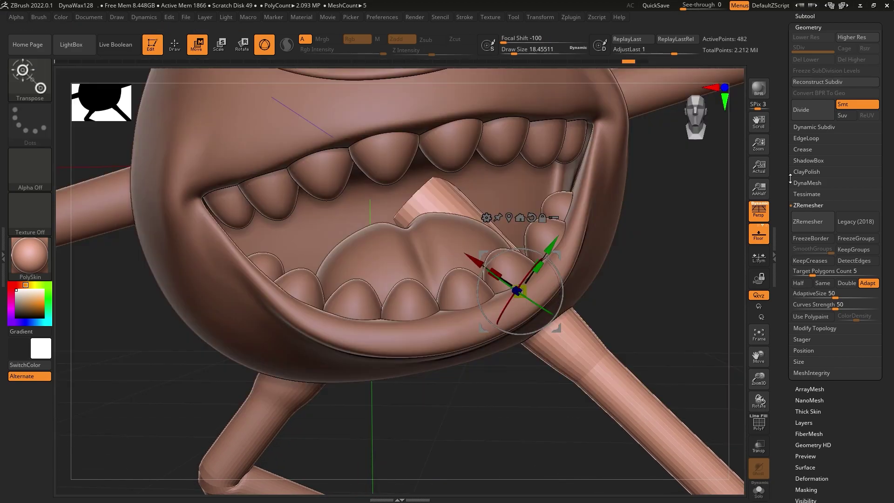
Remesh and subdivide the right leg to level 2, then make the body see-through.
left_click(805, 222)
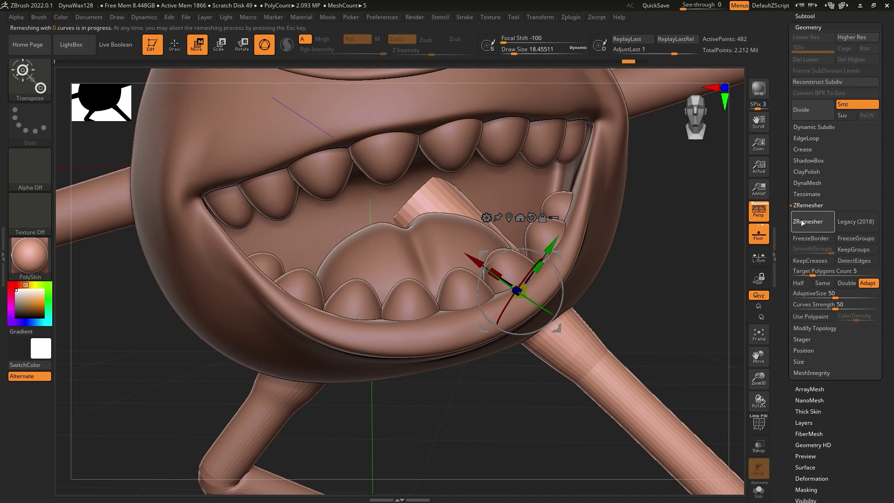
left_click(814, 108)
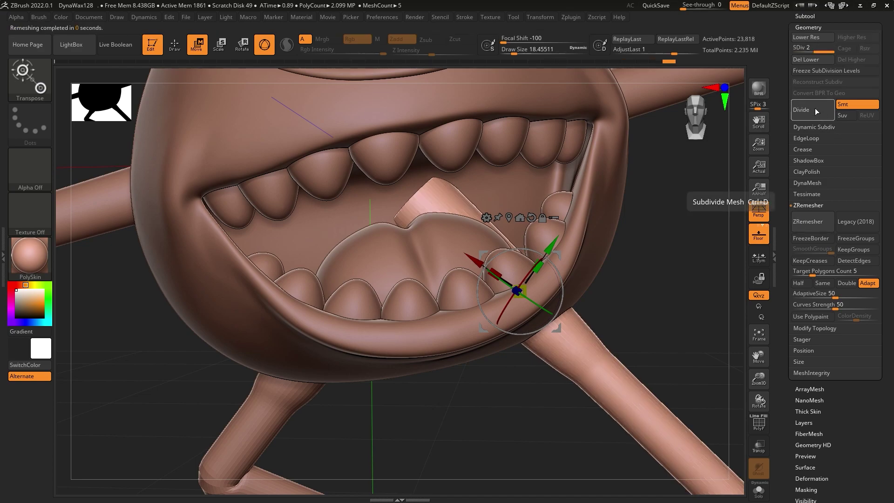
left_click(27, 83)
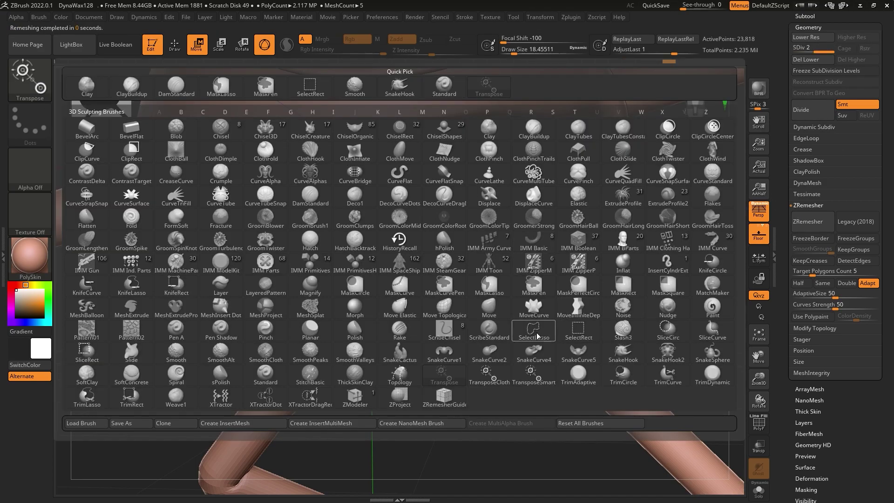
left_click(506, 292)
left_click(503, 341)
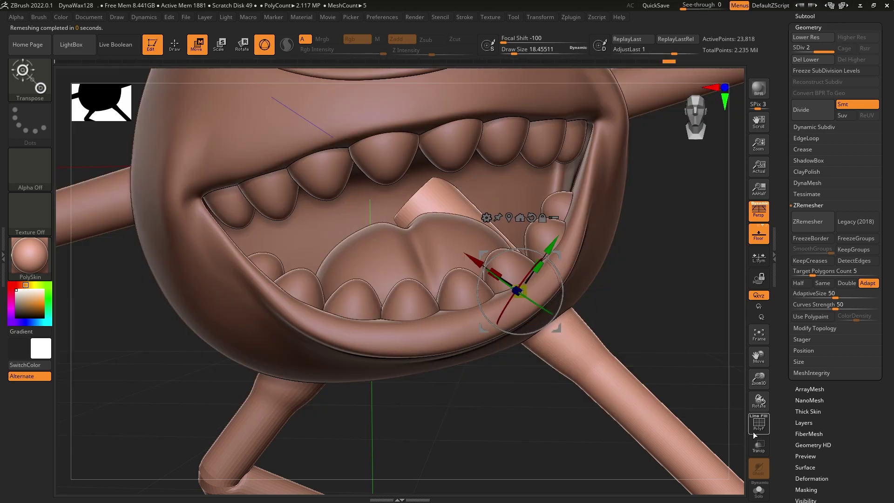
left_click(759, 446)
Hide the tube poking through the mouth and remove it with Del Lower and Del Hidden.
left_click_drag(664, 191, 641, 213, "ctrl+alt+shift")
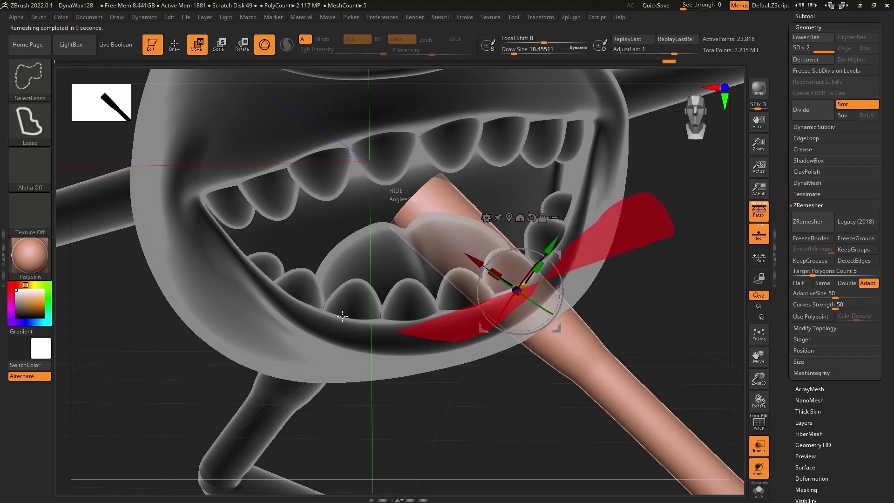
left_click_drag(715, 396, 835, 455)
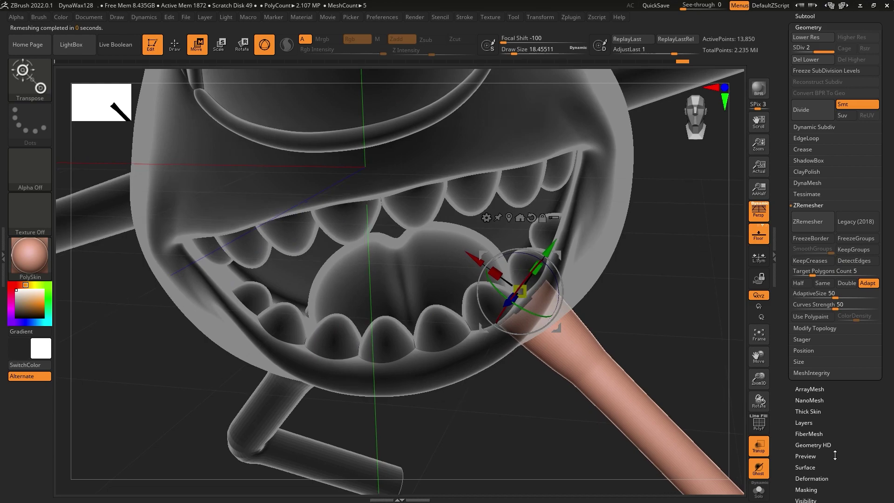
left_click(818, 60)
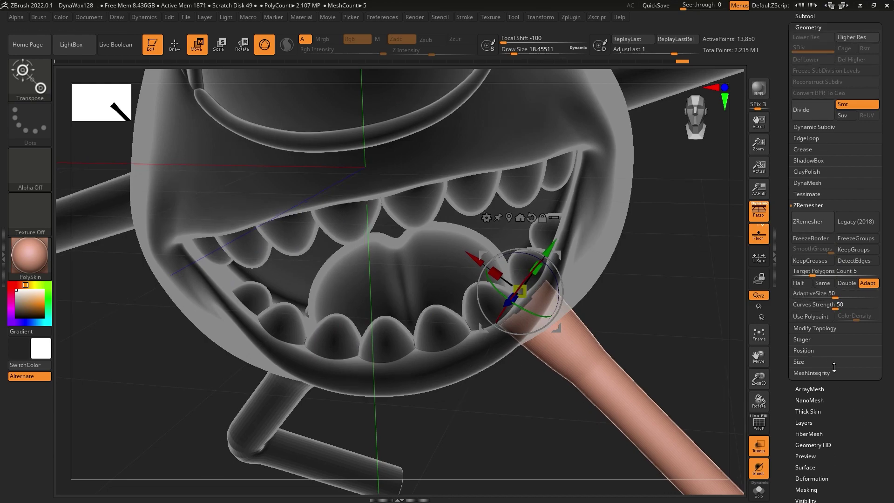
left_click(836, 328)
left_click(813, 261)
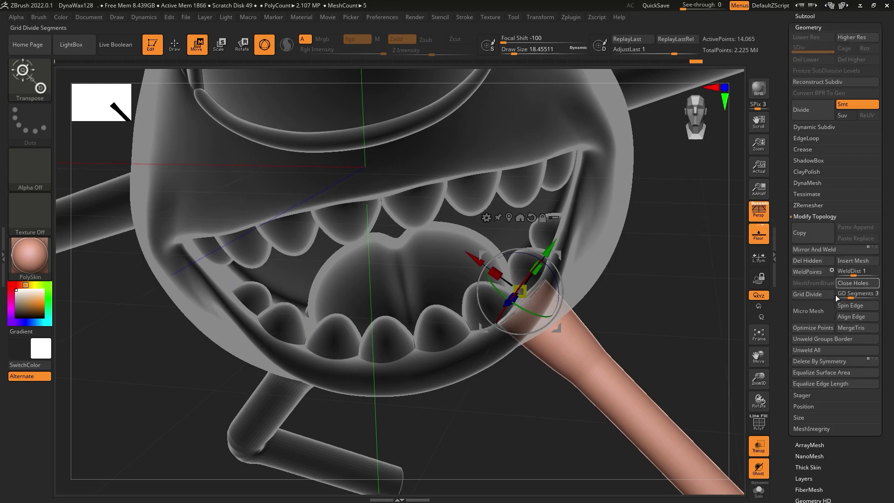
left_click_drag(716, 326, 686, 276)
Select the bent leg piece and step it up to its higher subdivision level.
left_click(39, 79)
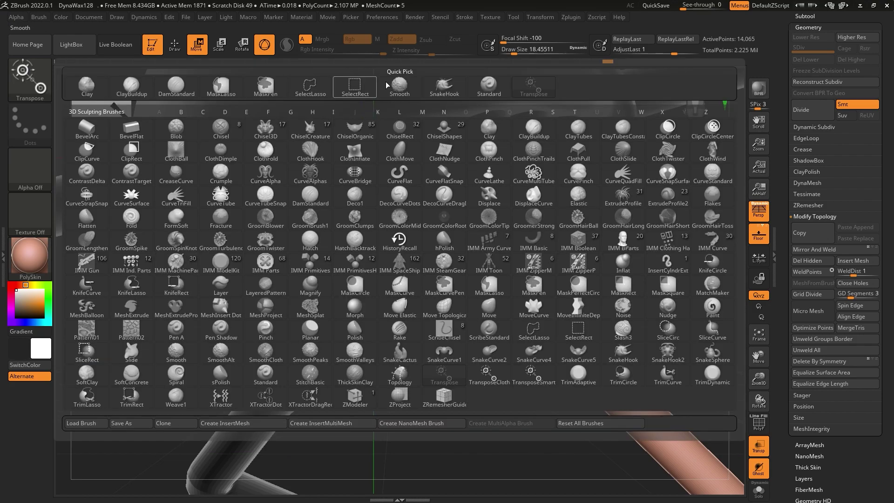
left_click(444, 87)
left_click_drag(511, 169, 543, 288)
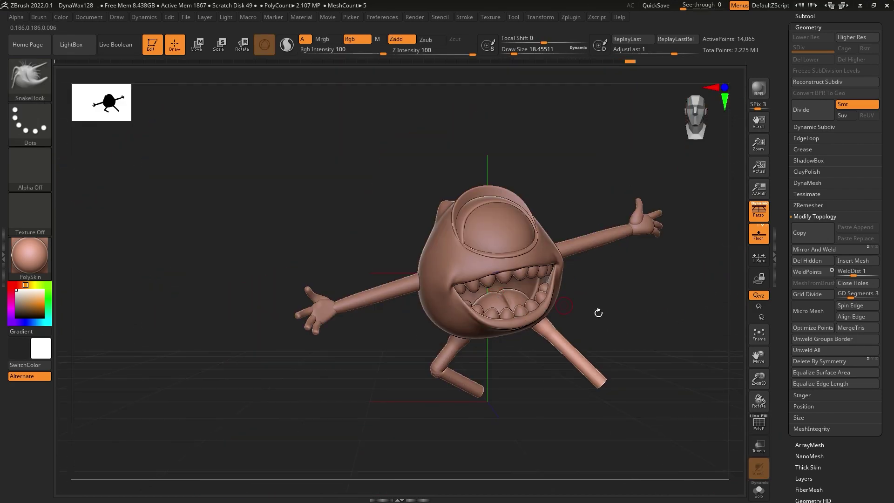
mouse_move(598, 313)
left_mouse_down()
mouse_move(568, 329)
mouse_move(553, 408)
mouse_move(588, 415)
left_mouse_up()
key("f")
mouse_move(371, 415)
left_mouse_down("alt")
mouse_move(379, 425)
mouse_move(466, 363)
left_mouse_up("alt")
left_click(466, 363, "alt")
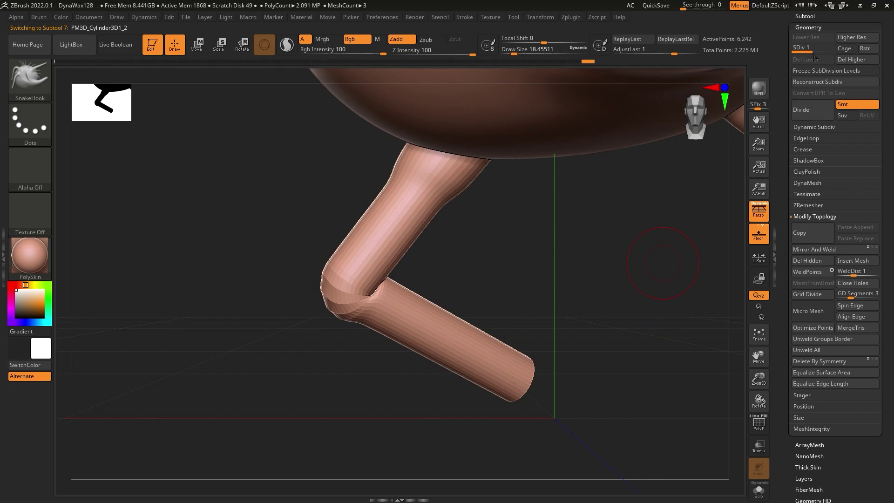
key("d")
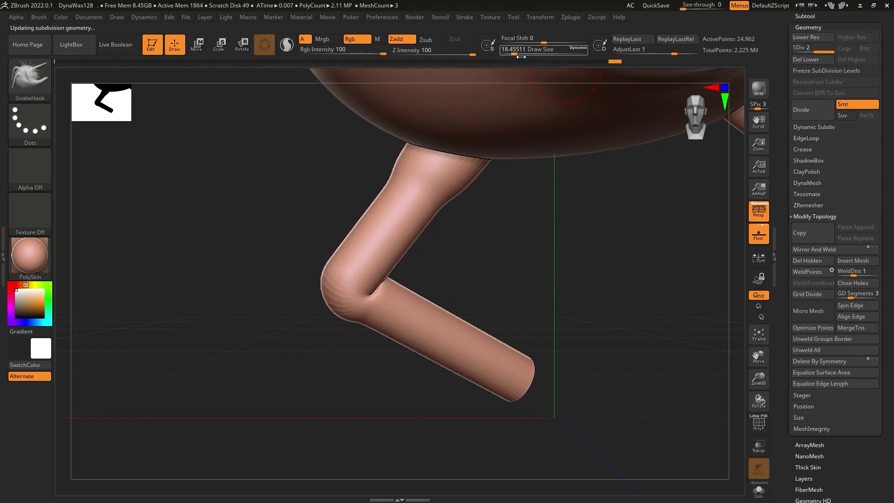
Smooth the bent knee into a rounded joint.
left_click_drag(515, 91, 441, 319)
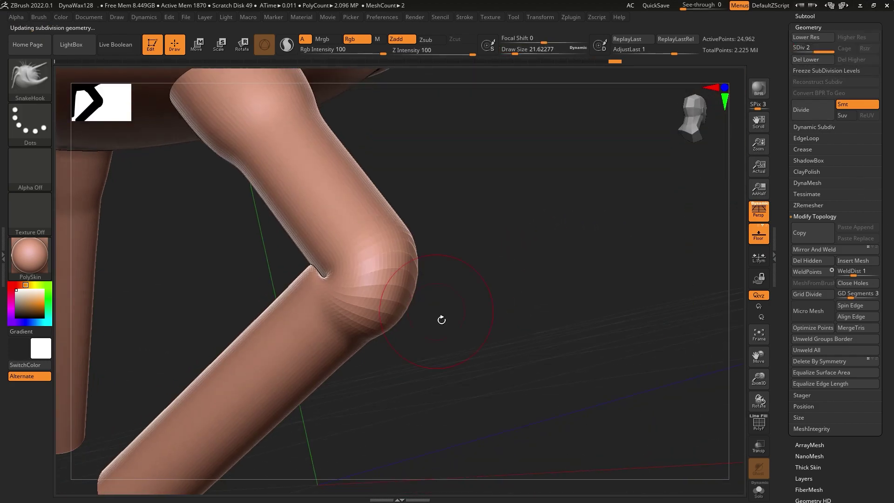
right_click_drag(387, 328, 391, 304)
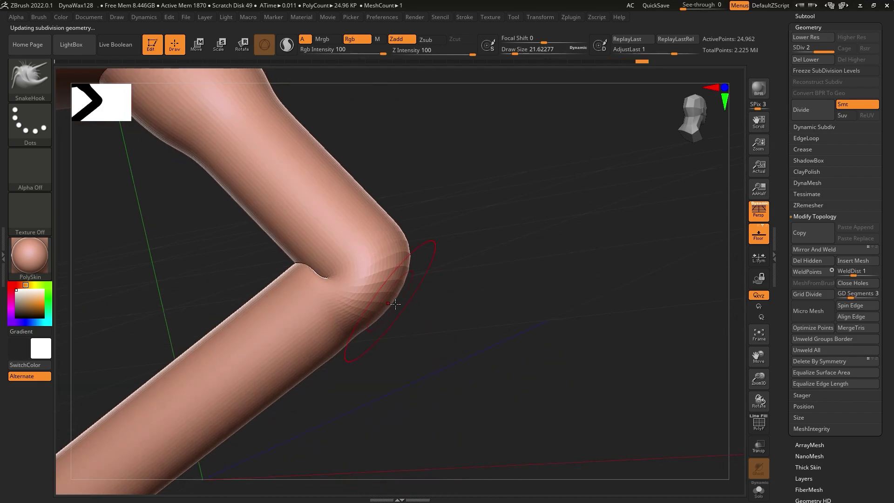
key("shift")
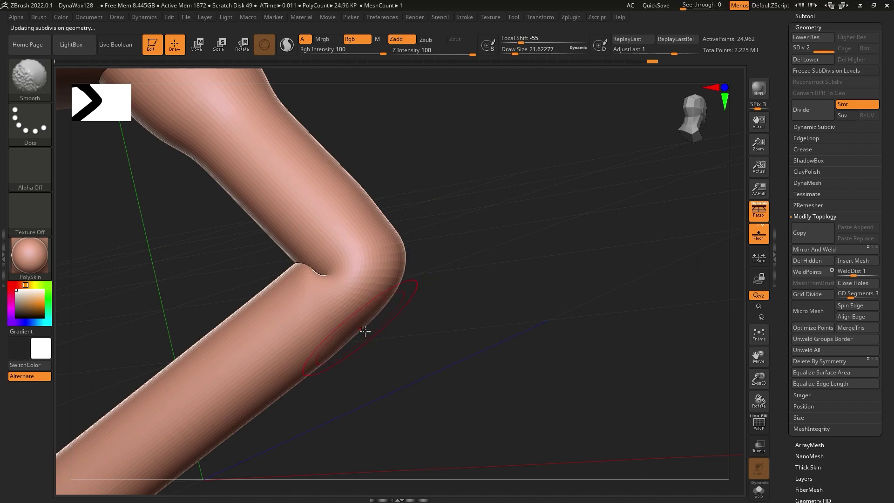
mouse_move(393, 292)
right_mouse_down()
mouse_move(388, 268)
mouse_move(501, 316)
mouse_move(713, 315)
right_mouse_up()
DynaMesh the leg with sub-projection about 0.25, dropping its subdivision levels.
left_click(822, 184)
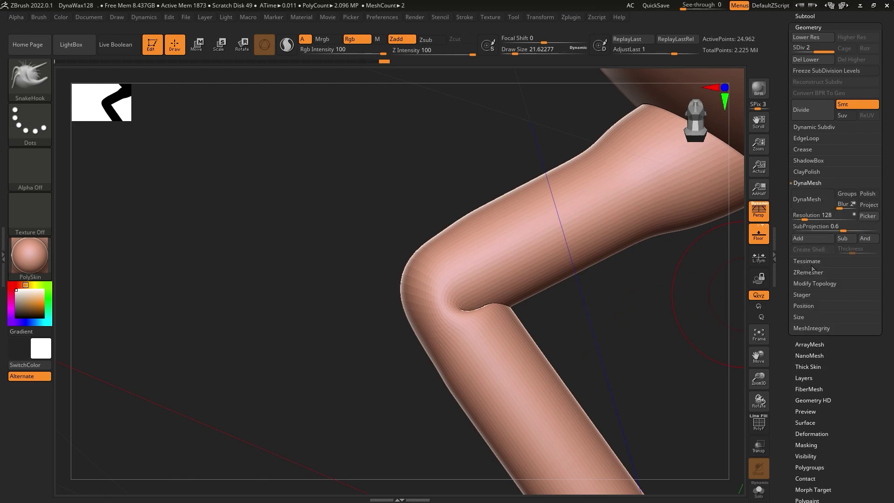
left_click_drag(822, 227, 814, 215)
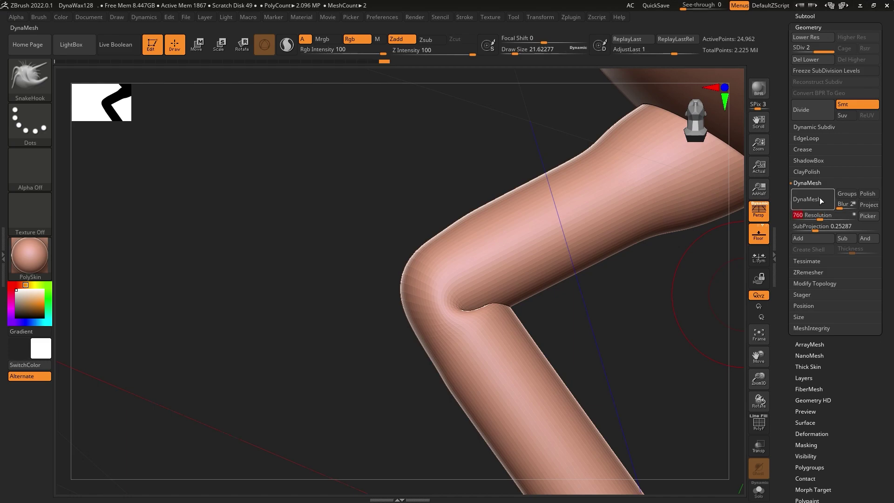
left_click(826, 204)
left_click(726, 219)
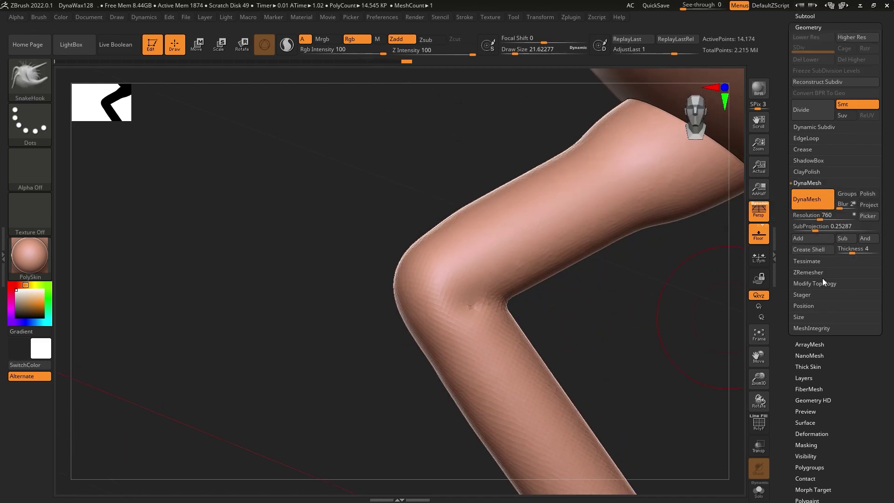
Remesh the leg with ZRemesher, subdivide it, then drop back to the lowest level.
left_click(822, 275)
left_click(824, 221)
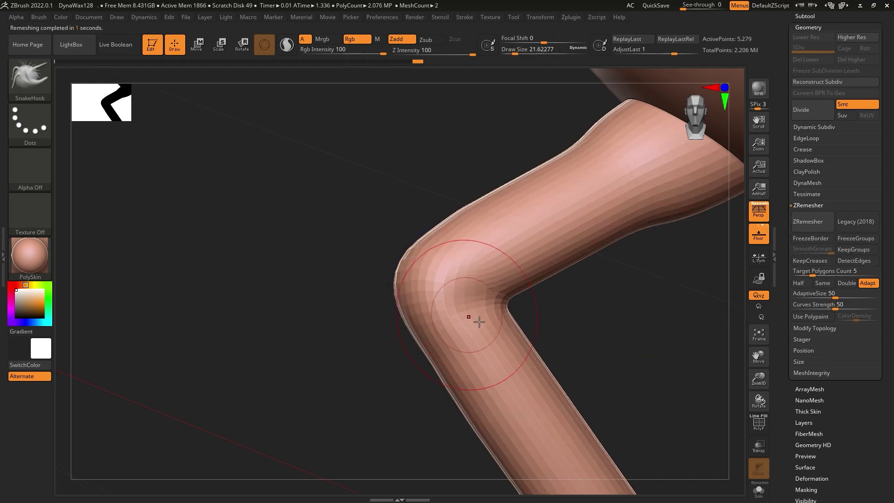
right_click_drag(470, 317, 380, 329)
left_click(825, 109)
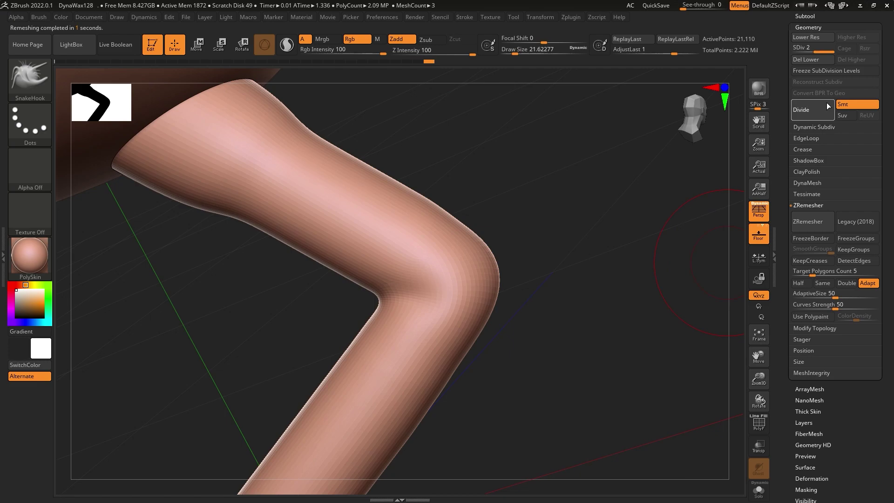
right_click_drag(543, 309, 421, 207)
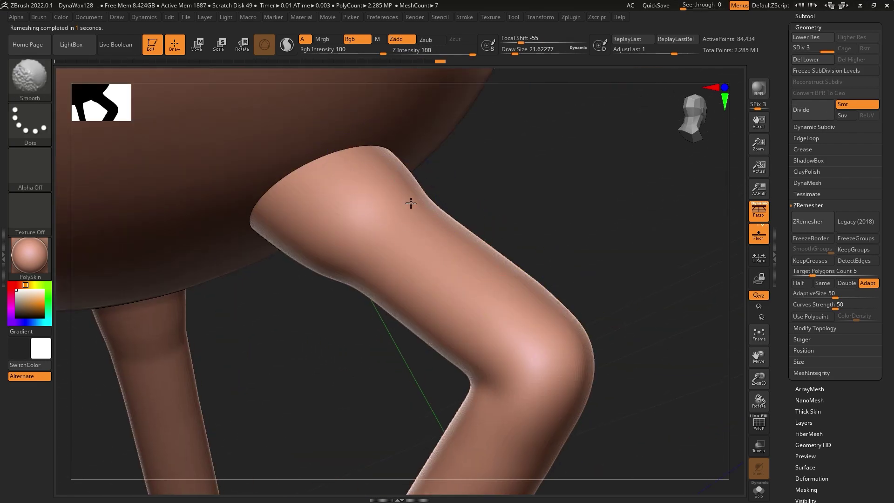
left_click(802, 49)
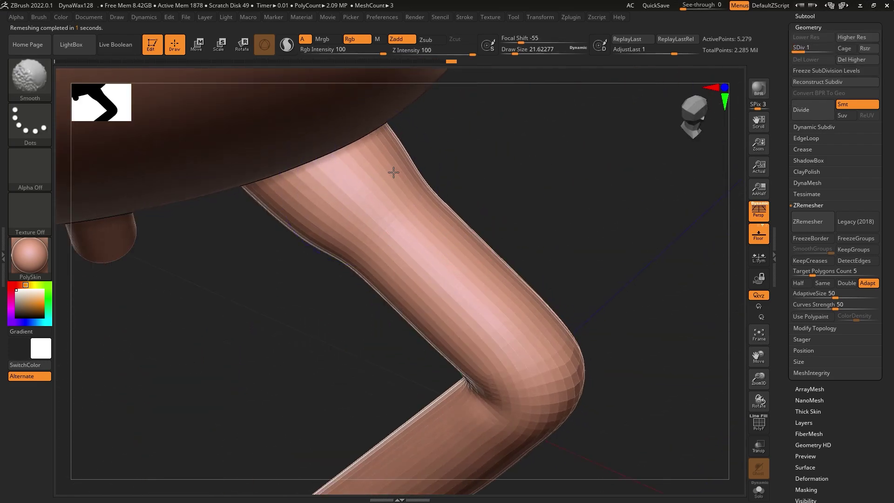
mouse_move(393, 173)
right_mouse_down()
mouse_move(396, 184)
mouse_move(492, 147)
right_mouse_up()
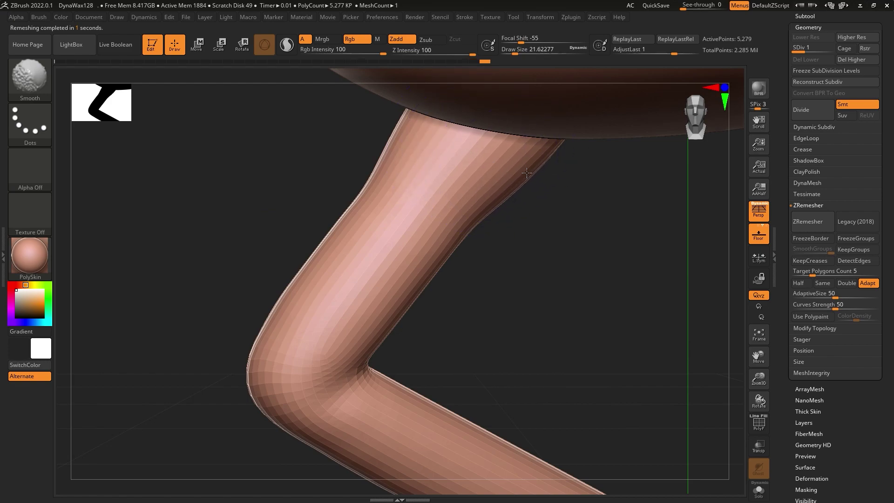
right_click_drag(379, 160, 309, 213)
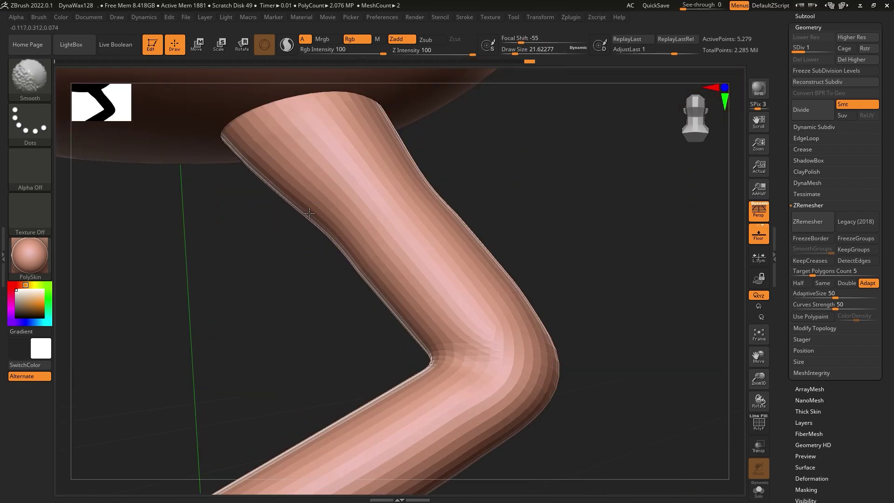
Shift-smooth the knee bend, checking it from several angles.
key("b")
key("s")
key("h")
mouse_move(449, 255)
right_mouse_down("ctrl")
mouse_move(453, 288)
mouse_move(493, 326)
mouse_move(507, 358)
mouse_move(471, 343)
right_mouse_up("ctrl")
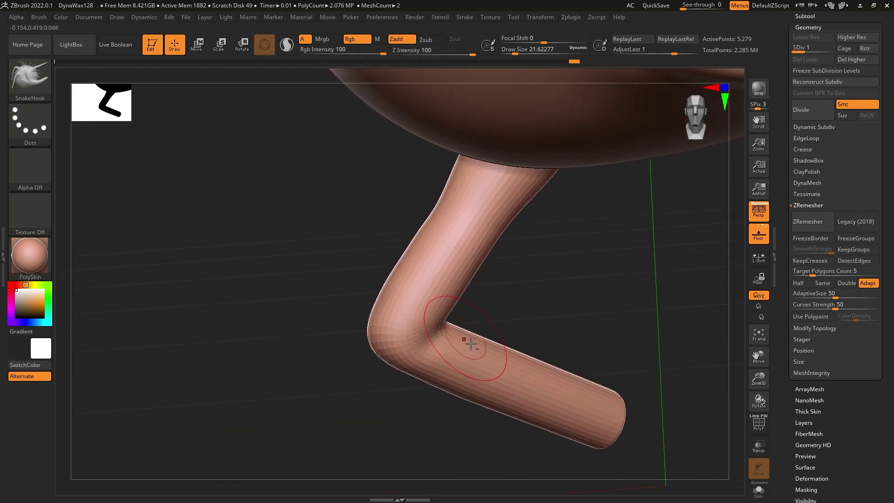
key("shift")
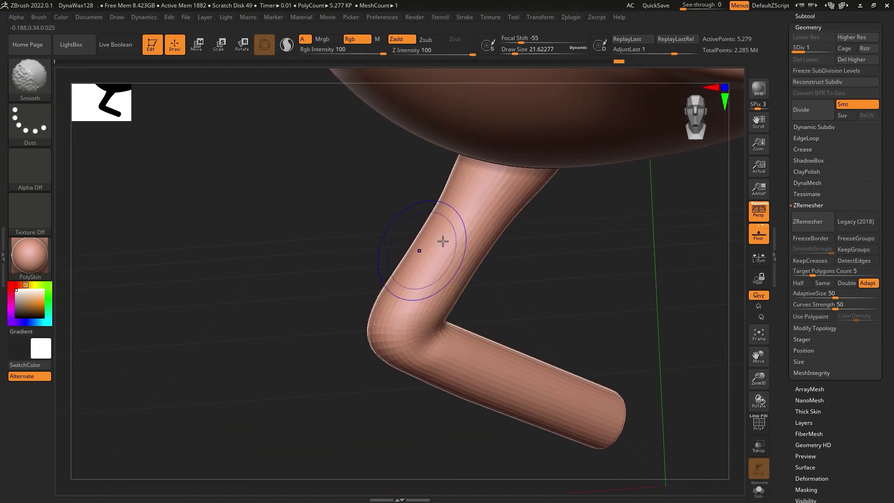
right_click_drag(457, 264, 493, 235)
key("shift")
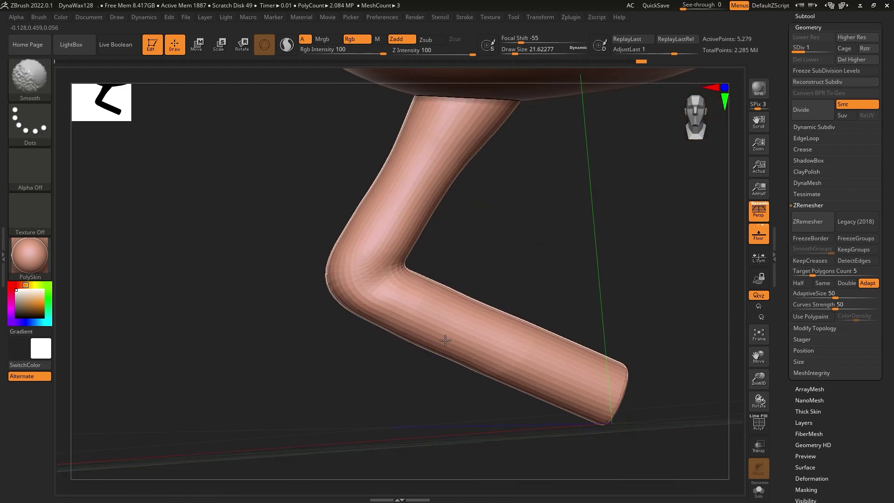
right_click_drag(545, 373, 590, 336)
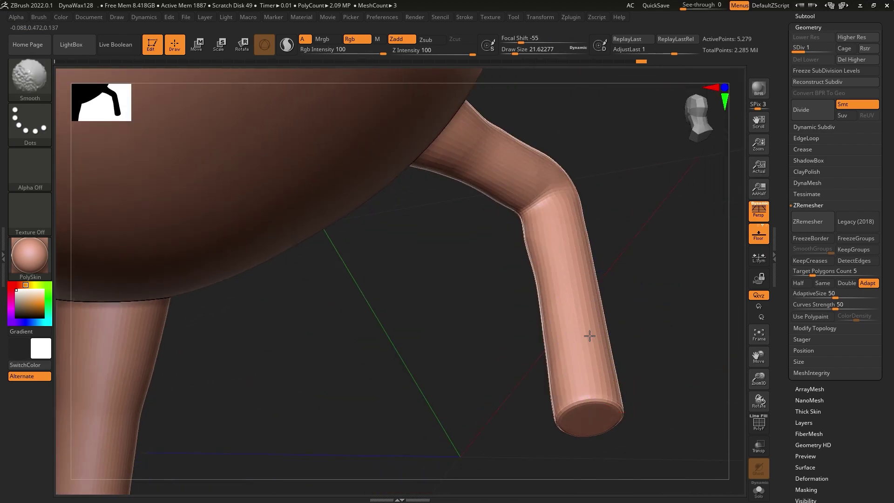
right_click_drag(590, 284, 567, 315)
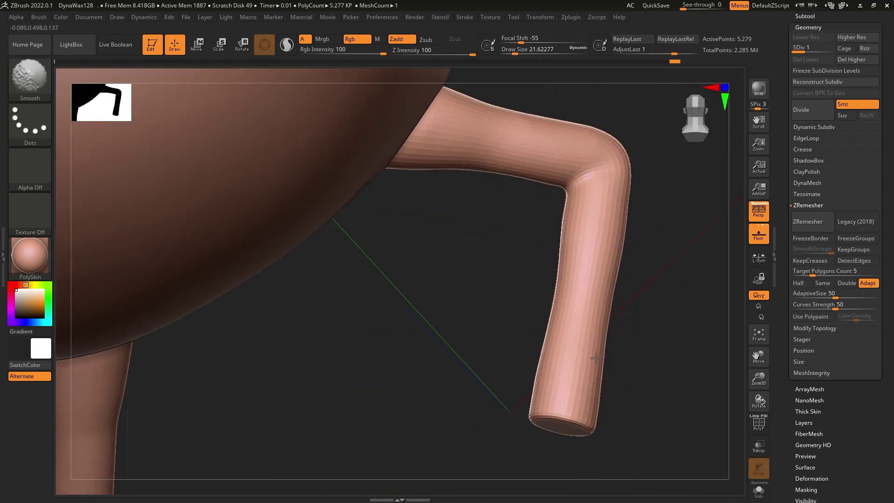
mouse_move(590, 361)
right_mouse_down()
mouse_move(642, 286)
mouse_move(539, 309)
mouse_move(634, 299)
mouse_move(618, 330)
mouse_move(520, 317)
mouse_move(428, 385)
mouse_move(477, 315)
mouse_move(482, 335)
mouse_move(556, 363)
mouse_move(500, 328)
right_mouse_up()
Shift-smooth the straight leg near the mouth with a larger brush size.
left_click_drag(519, 53, 517, 54)
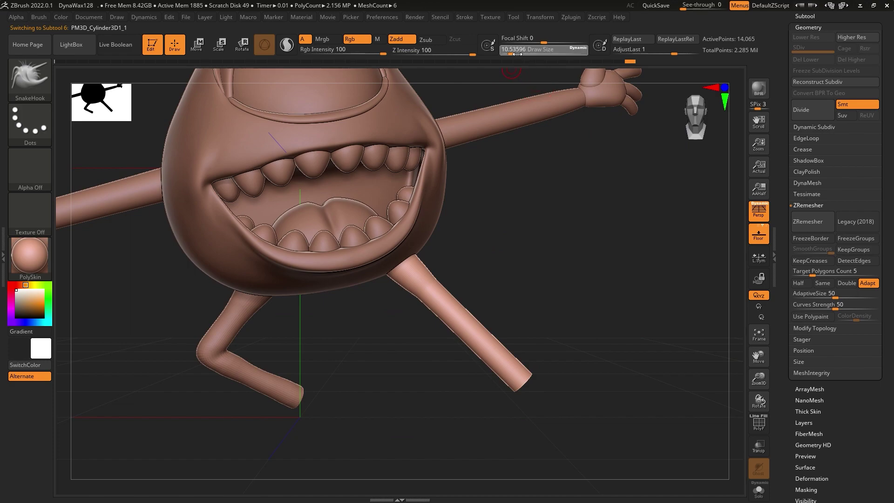
key("shift")
right_click_drag(549, 209, 587, 372, "ctrl")
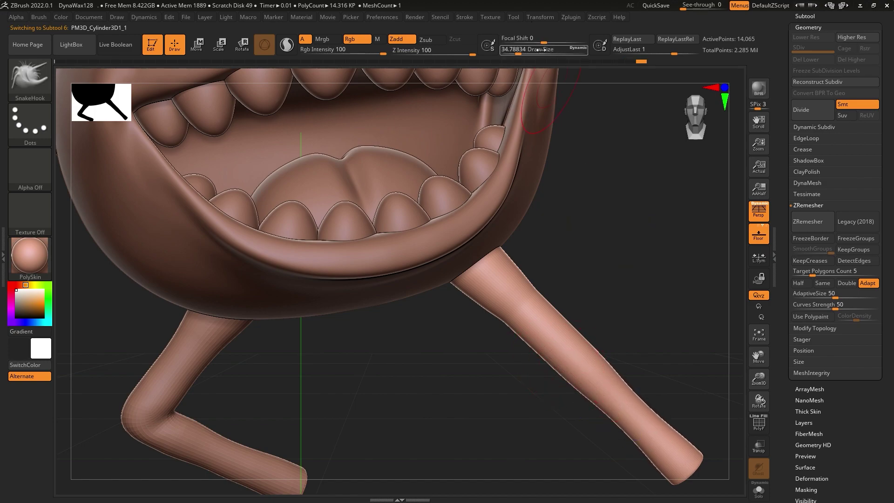
left_click_drag(540, 50, 542, 50)
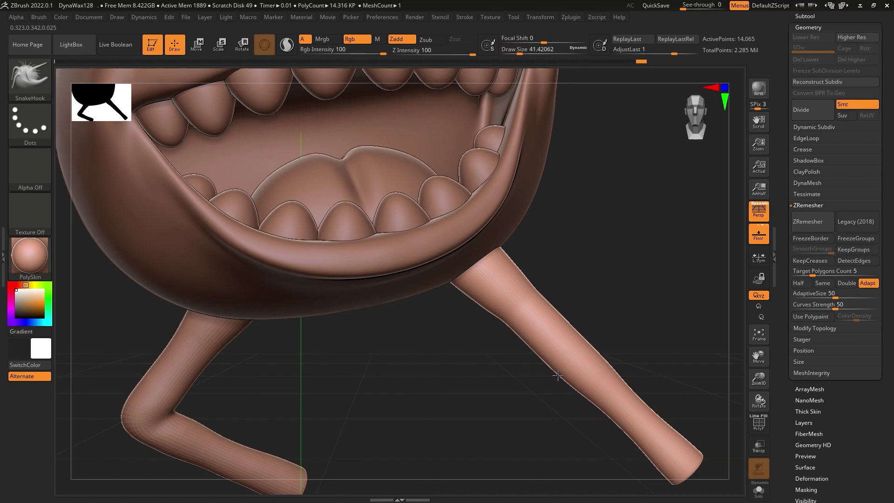
Frame the whole monster, select the hand subtool and zoom in on it.
key("f")
mouse_move(590, 348)
left_mouse_down()
mouse_move(659, 325)
mouse_move(522, 318)
mouse_move(702, 325)
mouse_move(601, 335)
left_mouse_up()
mouse_move(655, 325)
left_mouse_down()
mouse_move(622, 383)
mouse_move(626, 326)
mouse_move(649, 299)
mouse_move(590, 315)
left_mouse_up()
left_click(693, 135)
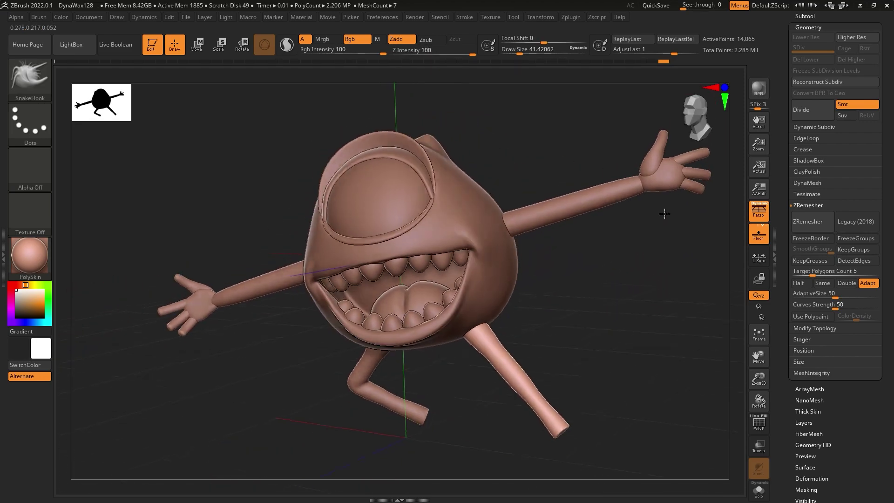
mouse_move(610, 249)
right_mouse_down("ctrl")
mouse_move(661, 293)
mouse_move(624, 296)
right_mouse_up("ctrl")
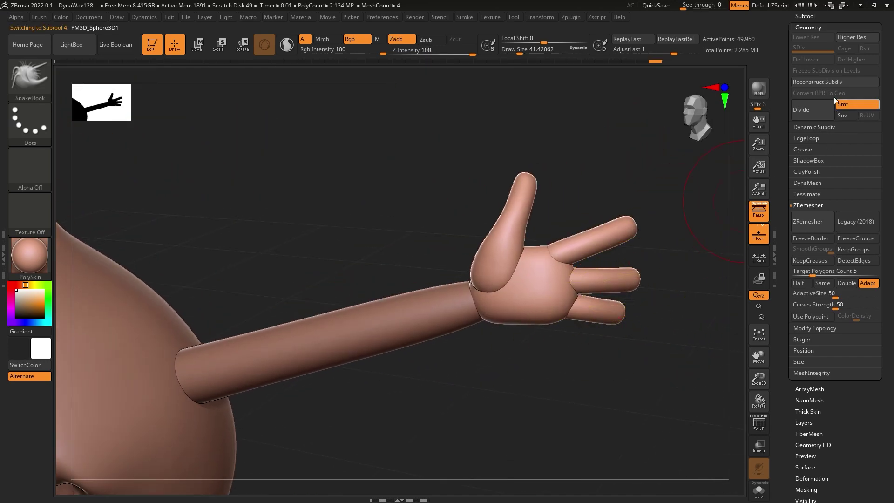
Move the arm subtool below the hand and MergeDown the hand into it.
left_click(816, 16)
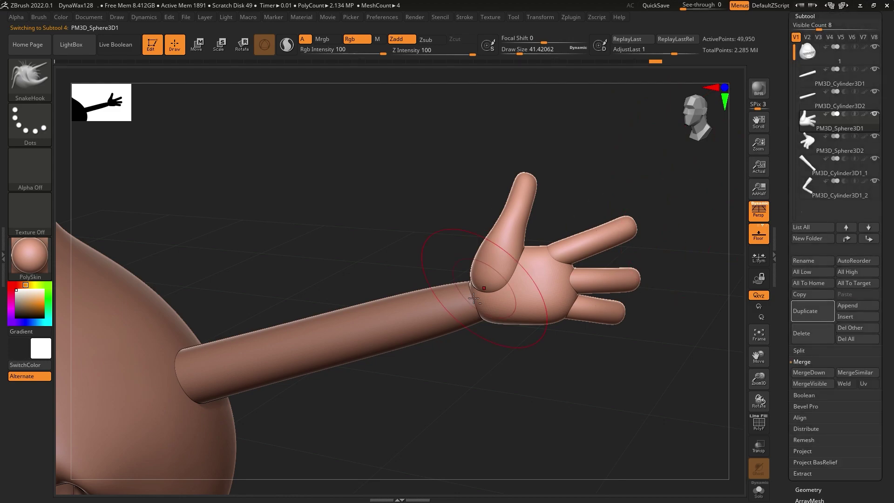
left_click(466, 300, "alt")
left_click(874, 240)
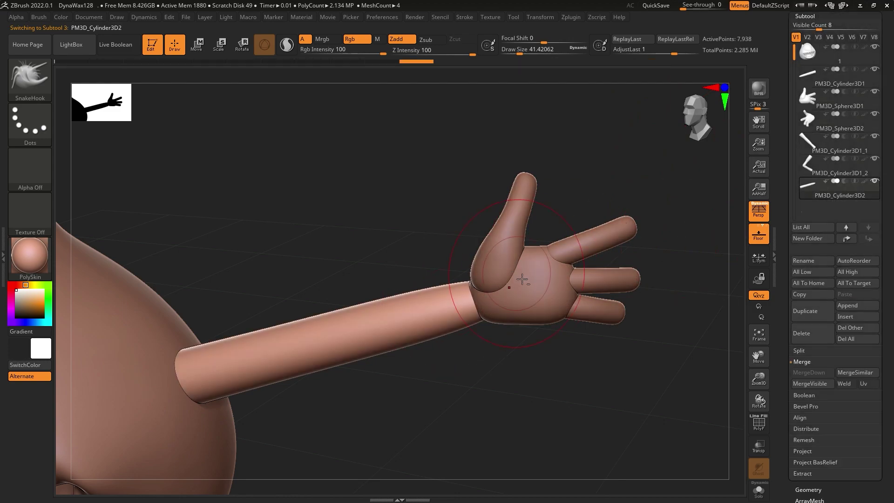
left_click(522, 278, "alt")
left_click(869, 240)
left_click(869, 241)
left_click(810, 373)
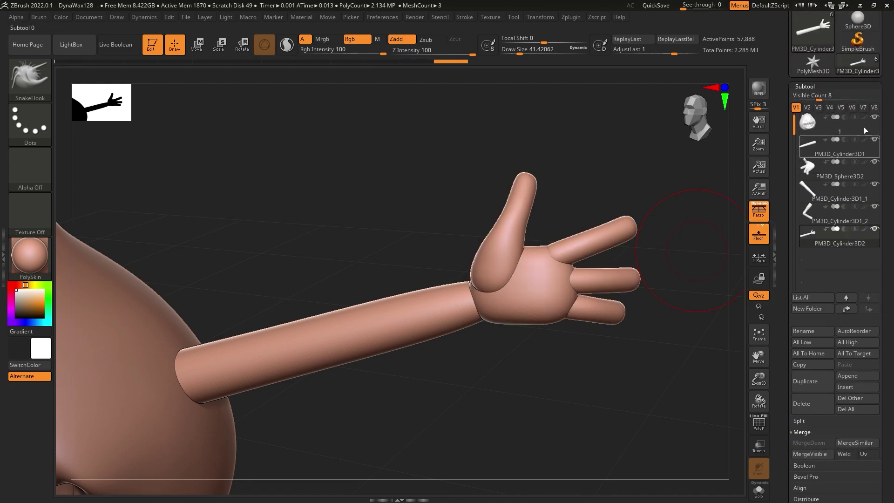
DynaMesh the merged arm and hand at resolution 1960 to fuse the wrist.
left_click(812, 87)
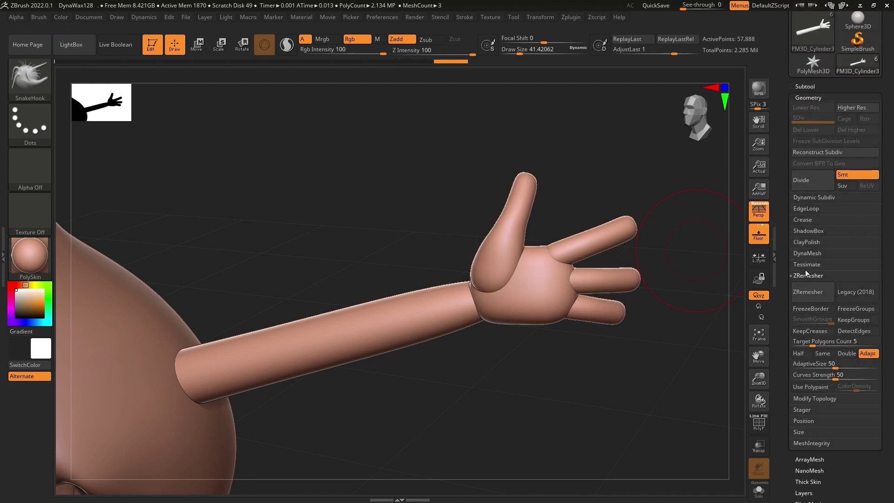
left_click(806, 253)
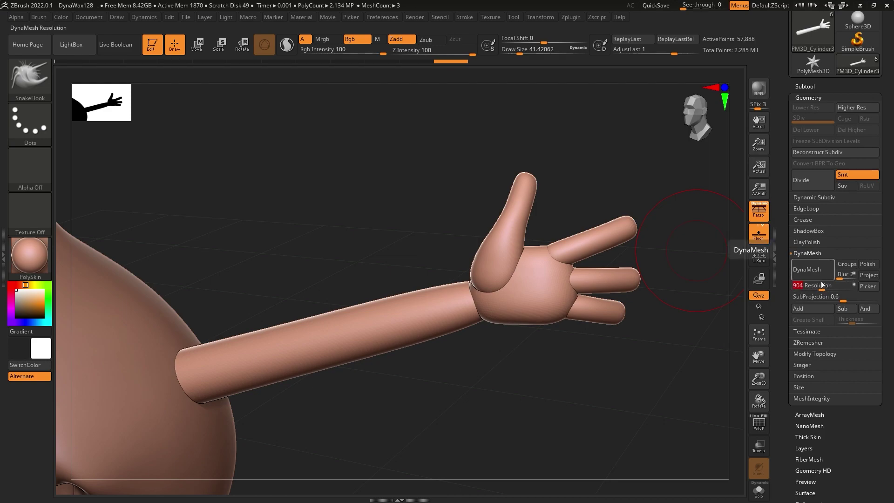
left_click_drag(821, 282, 844, 289)
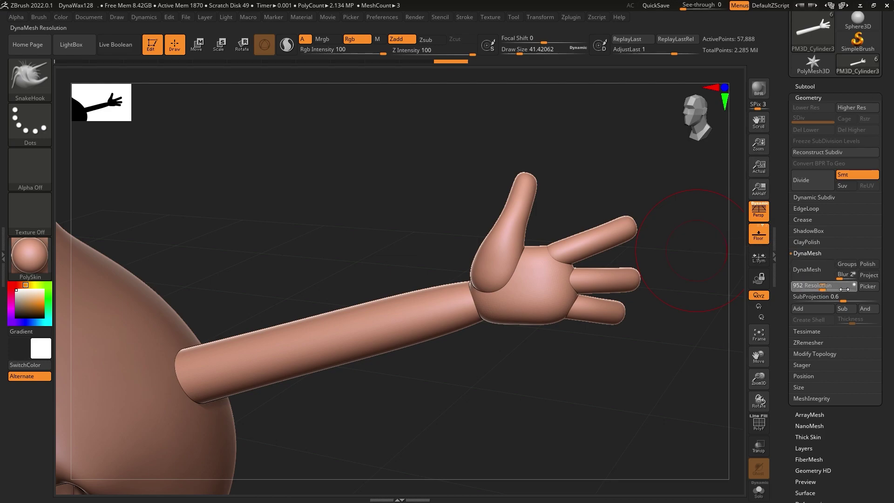
left_click(812, 269)
left_click_drag(569, 300, 622, 86)
left_click_drag(568, 55, 509, 54)
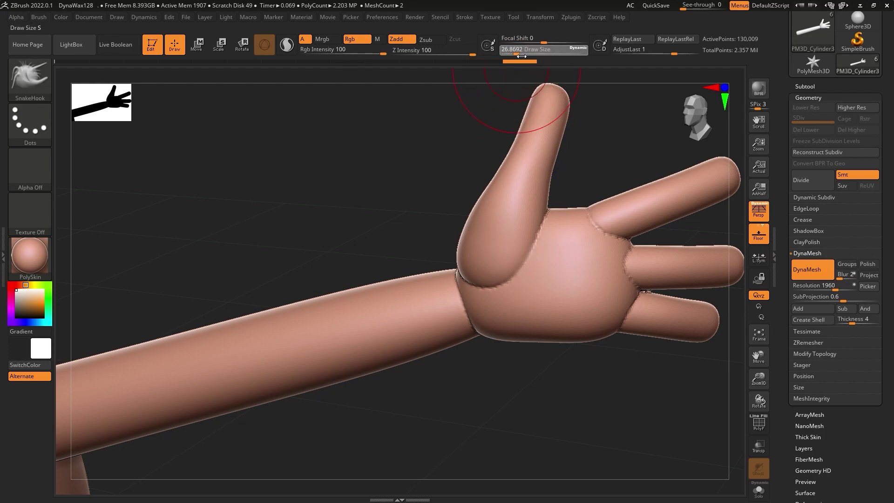
Enlarge the brush and Shift-smooth the fused wrist from the palm and underside.
left_click_drag(516, 54, 521, 54)
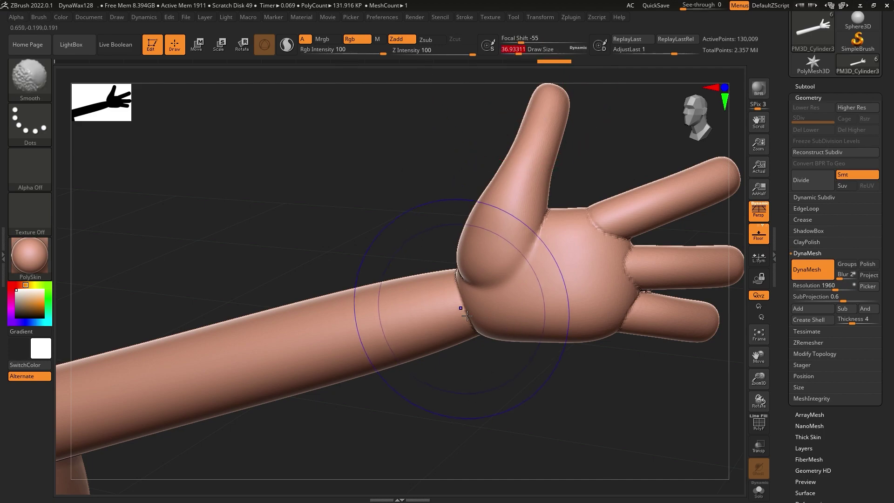
left_click_drag(538, 285, 619, 97)
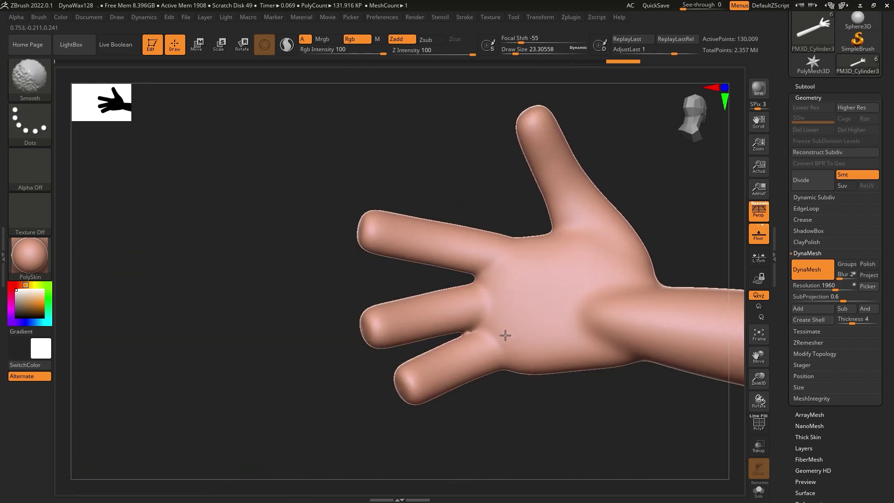
right_click_drag(645, 321, 511, 364)
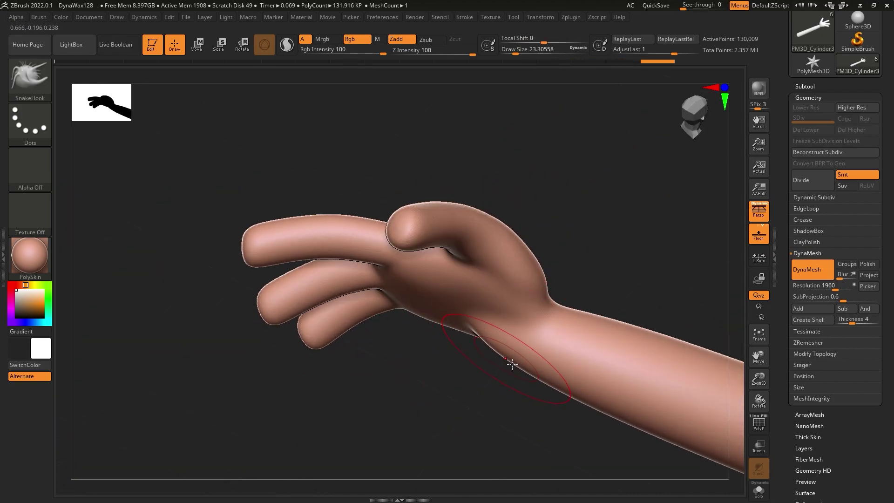
key("shift")
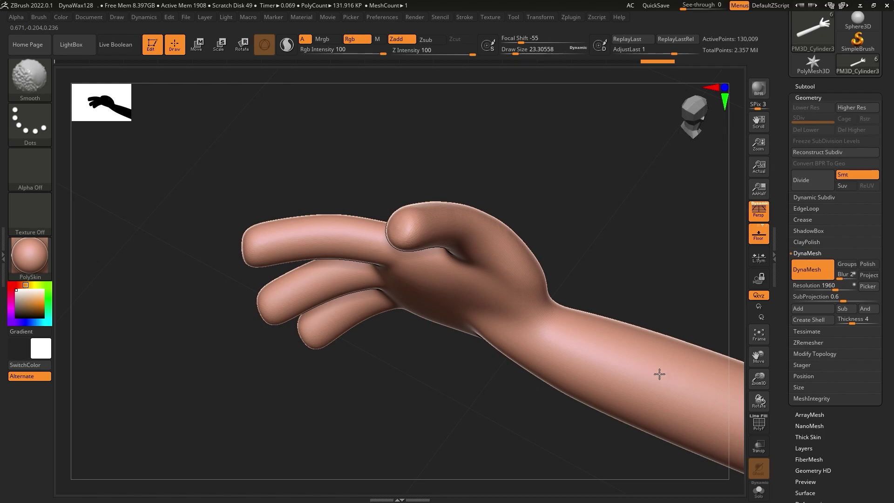
mouse_move(659, 374)
right_mouse_down()
mouse_move(509, 291)
mouse_move(425, 313)
mouse_move(466, 325)
right_mouse_up()
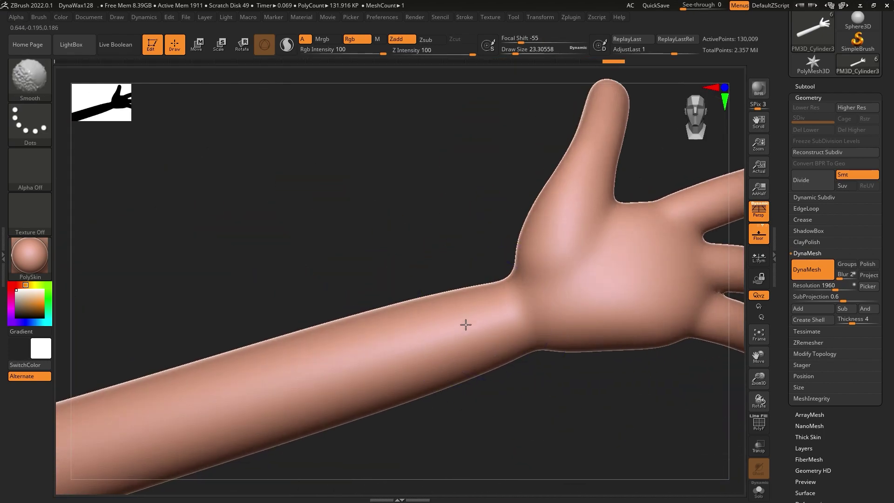
mouse_move(411, 349)
right_mouse_down()
mouse_move(586, 295)
mouse_move(581, 114)
right_mouse_up()
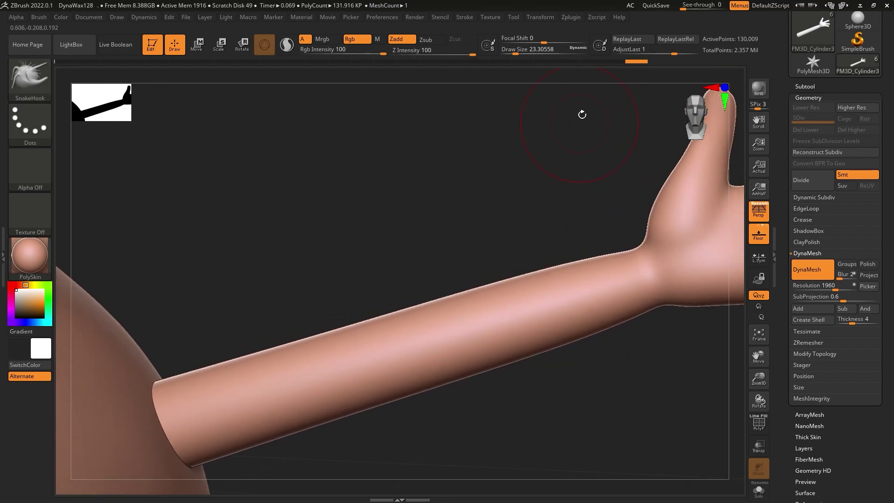
Mask the arm, invert to free the shoulder end, and scale that end thicker.
left_click_drag(511, 56, 523, 55)
mouse_move(559, 233)
right_mouse_down()
mouse_move(629, 285)
mouse_move(498, 346)
right_mouse_up()
left_click_drag(577, 316, 475, 346, "ctrl")
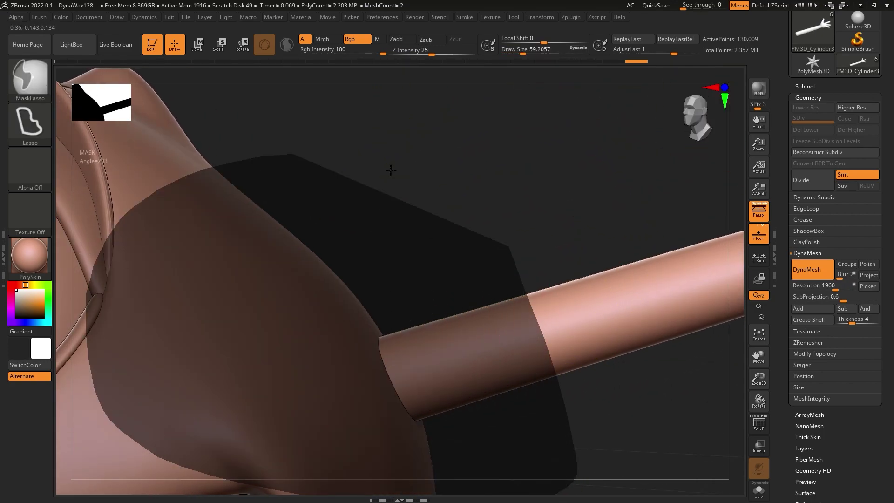
left_click(473, 251, "ctrl")
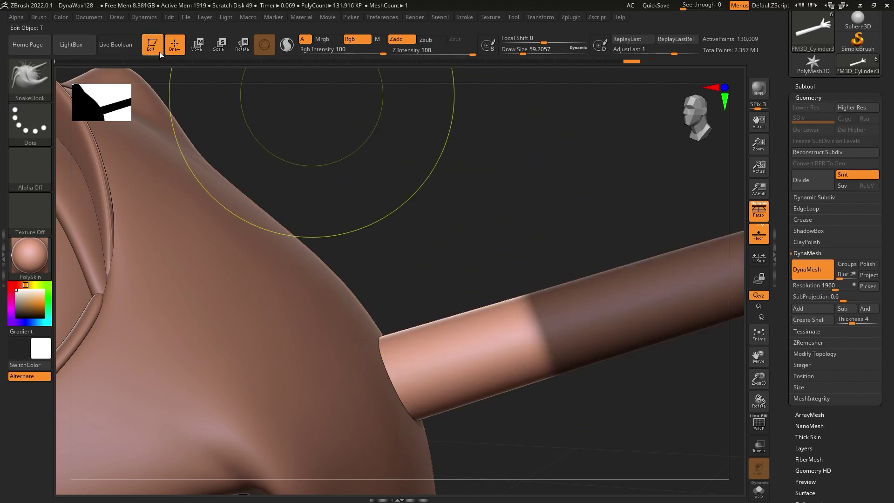
left_click(199, 46)
left_click(642, 227)
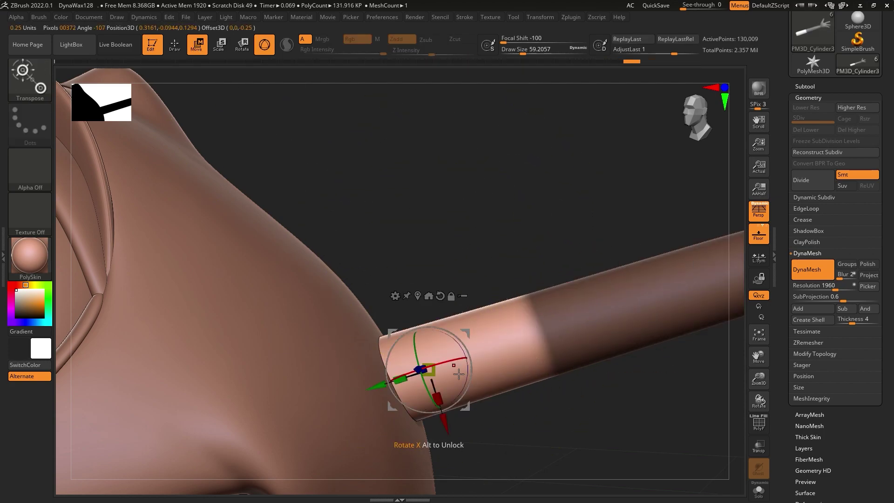
left_click_drag(458, 373, 307, 401)
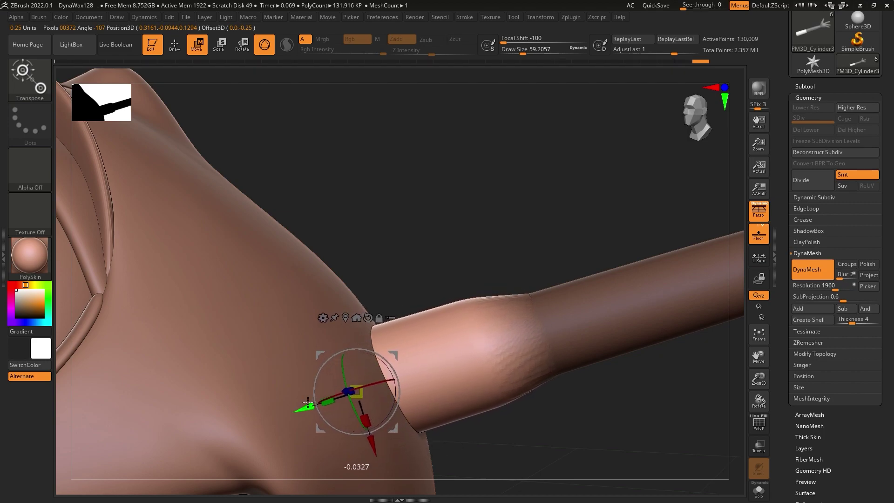
mouse_move(308, 401)
left_mouse_down("shift")
mouse_move(516, 248)
mouse_move(507, 242)
left_mouse_up("shift")
Switch back to the SnakeHook brush and turn the view toward the eye.
key("b")
key("s")
key("h")
left_click_drag(470, 98, 488, 178)
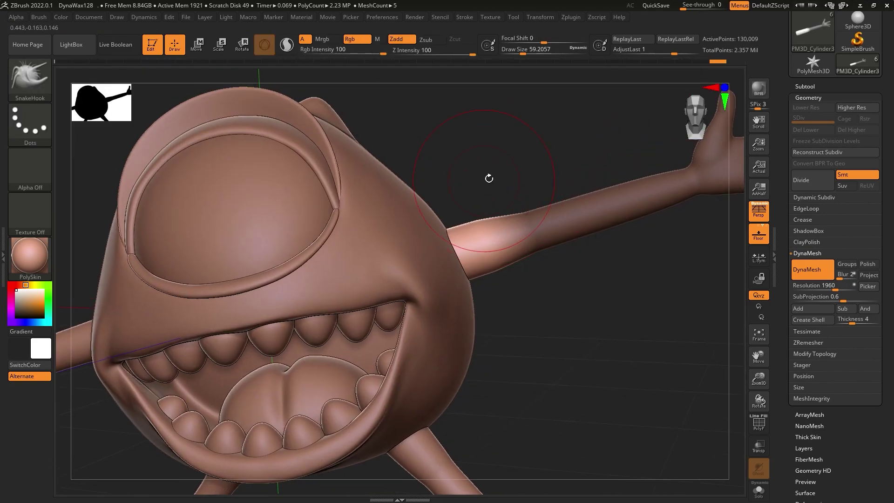
ZRemesh the fused arm-and-hand subtool with a 34.42948 target polygon count.
left_click(500, 245, "alt")
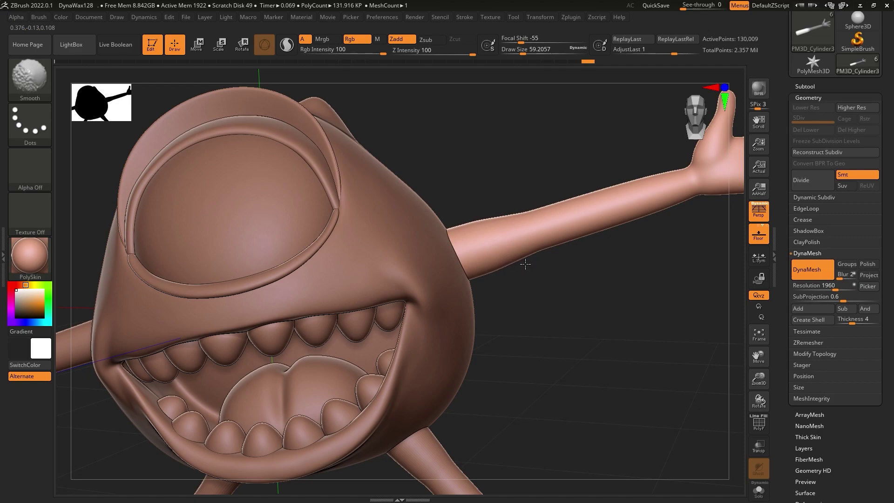
right_click_drag(494, 239, 483, 316)
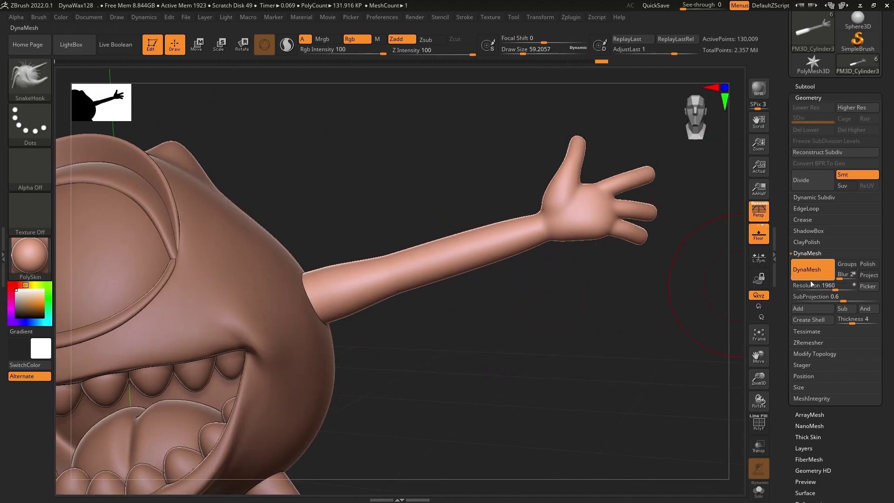
left_click(822, 344)
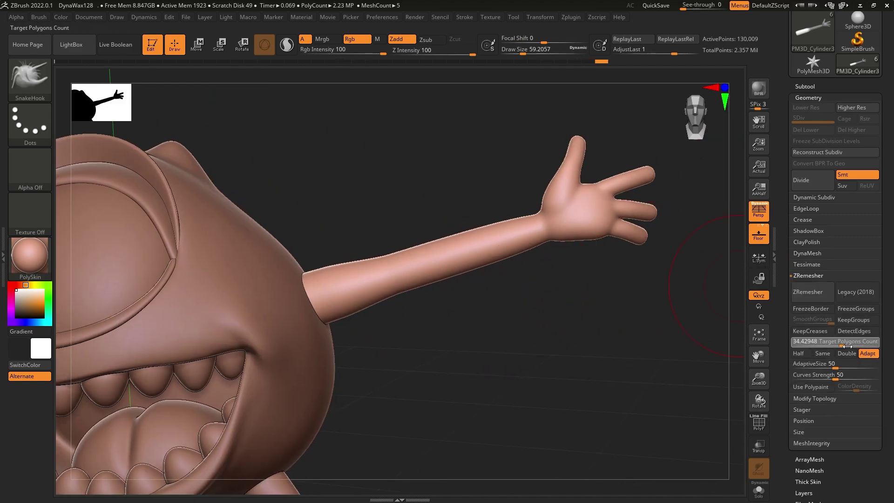
left_click(798, 293)
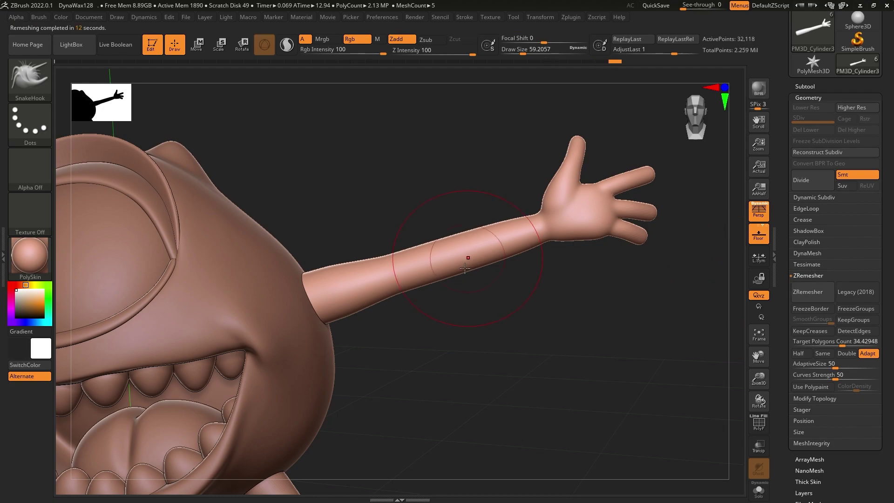
Mask a band around the forearm, invert it, and adjust it with the gizmo.
scroll(396, 265, "up", 3)
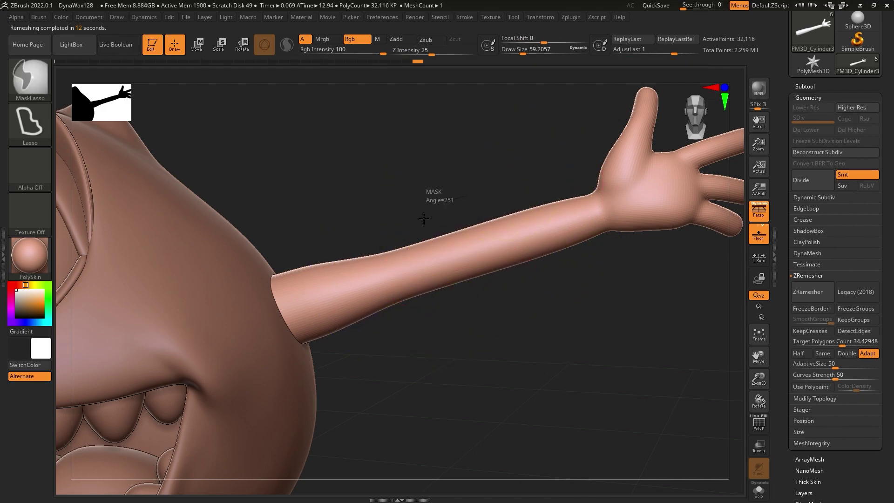
left_click_drag(397, 227, 533, 184, "ctrl")
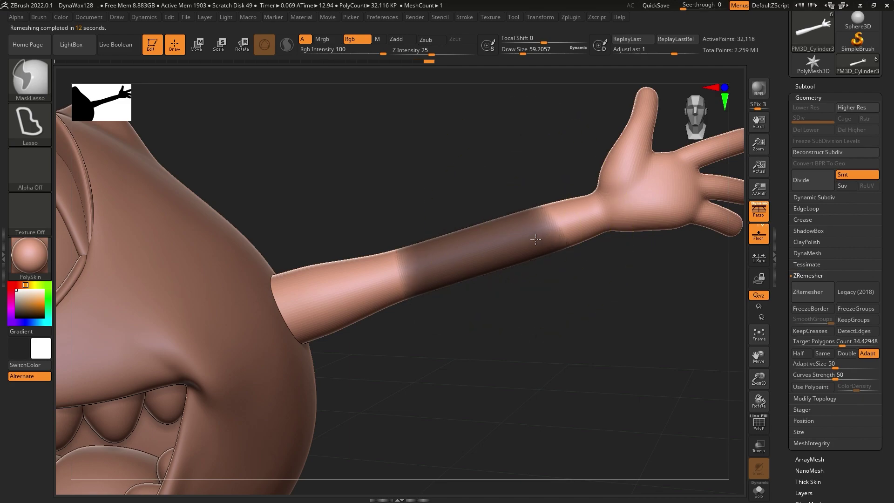
key("ctrl+i")
key("b")
key("s")
key("h")
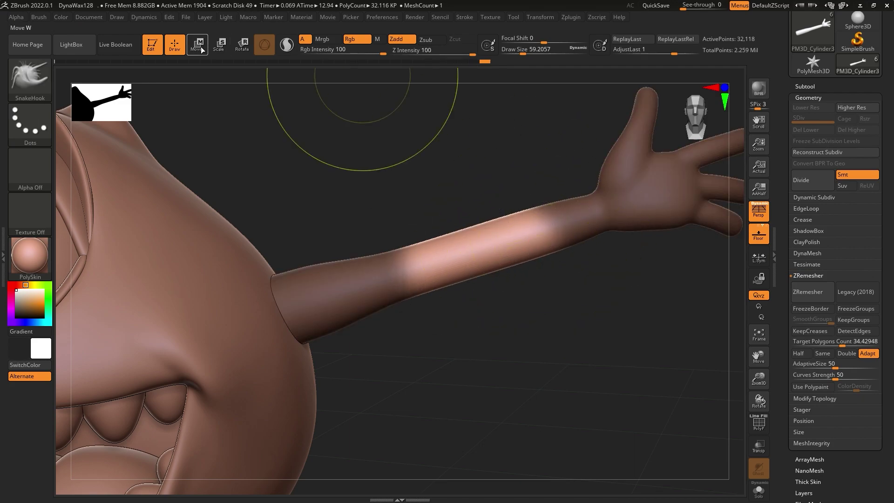
left_click(198, 45)
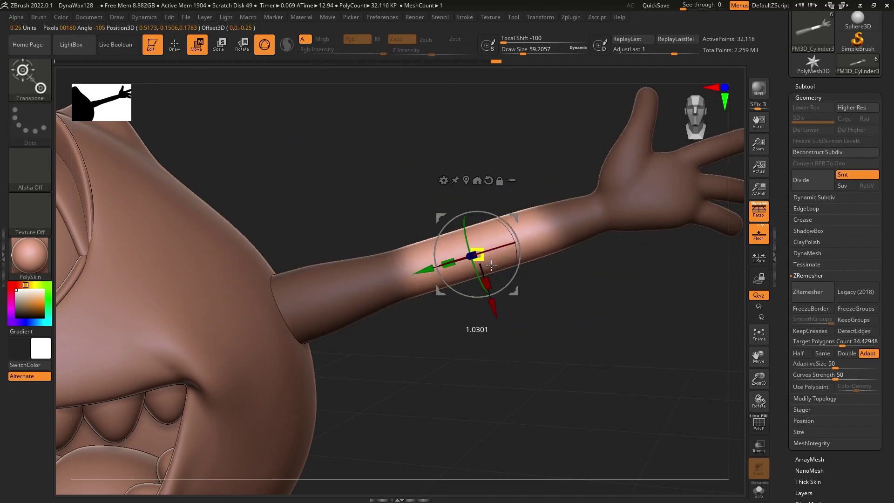
left_click_drag(594, 311, 128, 161, "ctrl")
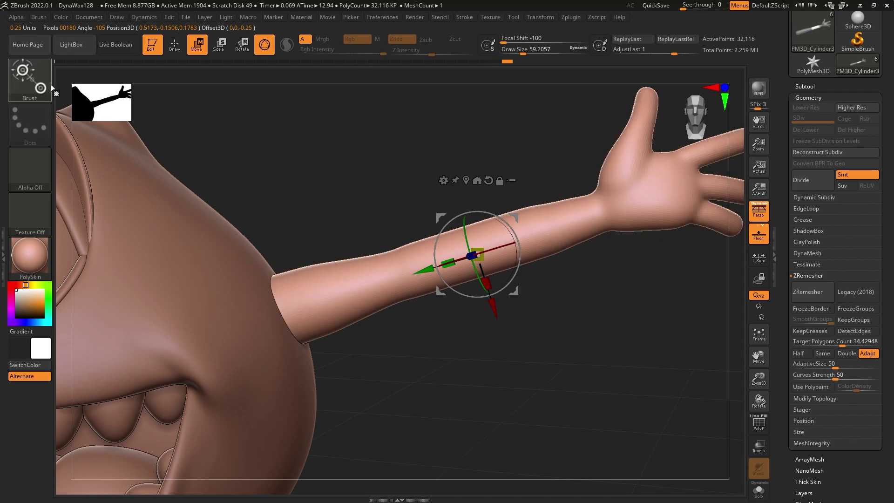
Clear the mask and smooth the forearm into an even shape.
key("b")
key("s")
key("m")
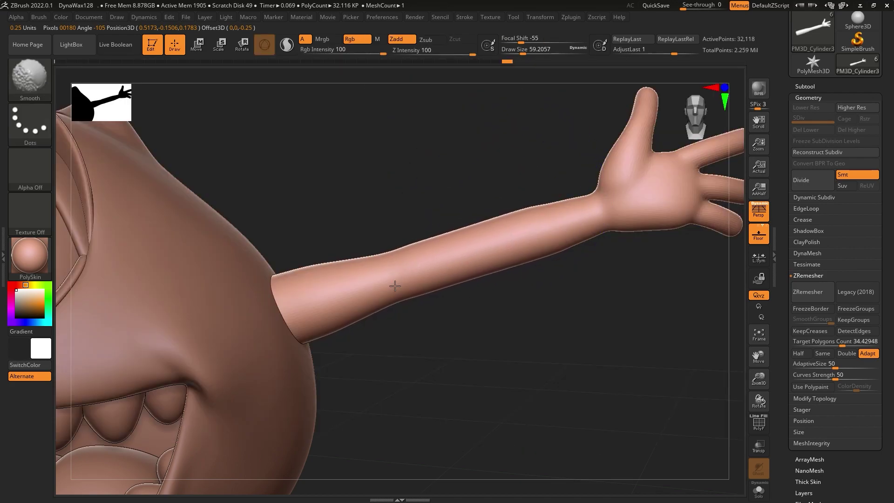
left_click_drag(483, 325, 328, 282)
Undo the stray SnakeHook pull inside the mouth and reframe the whole monster.
key("b")
key("s")
key("h")
key("ctrl+z")
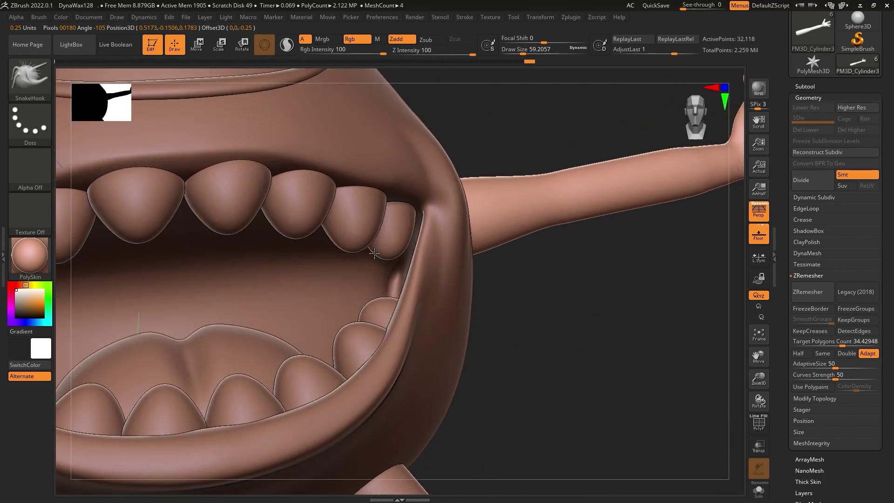
key("f")
mouse_move(449, 309)
left_mouse_down()
mouse_move(484, 325)
mouse_move(505, 275)
mouse_move(564, 337)
mouse_move(523, 319)
mouse_move(623, 407)
mouse_move(514, 375)
mouse_move(428, 325)
mouse_move(415, 375)
left_mouse_up()
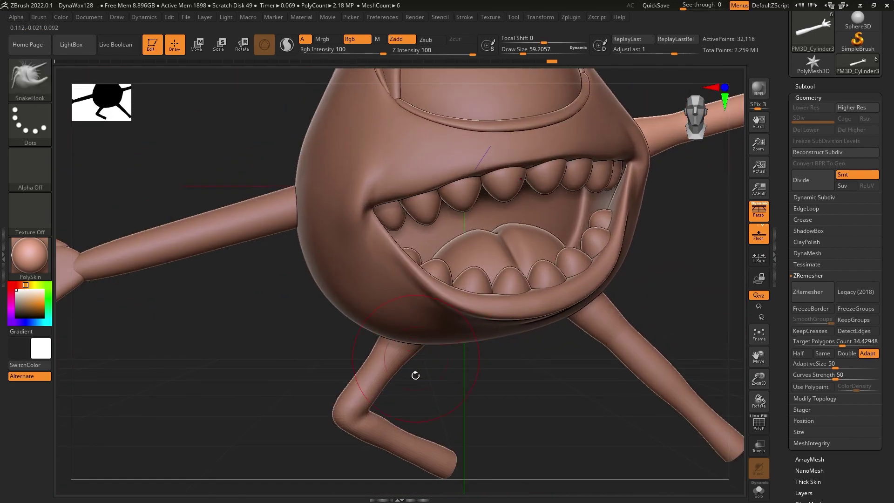
Select the bent leg, Reconstruct Subdiv, and Divide it once.
left_click(415, 375, "alt")
left_click(816, 140)
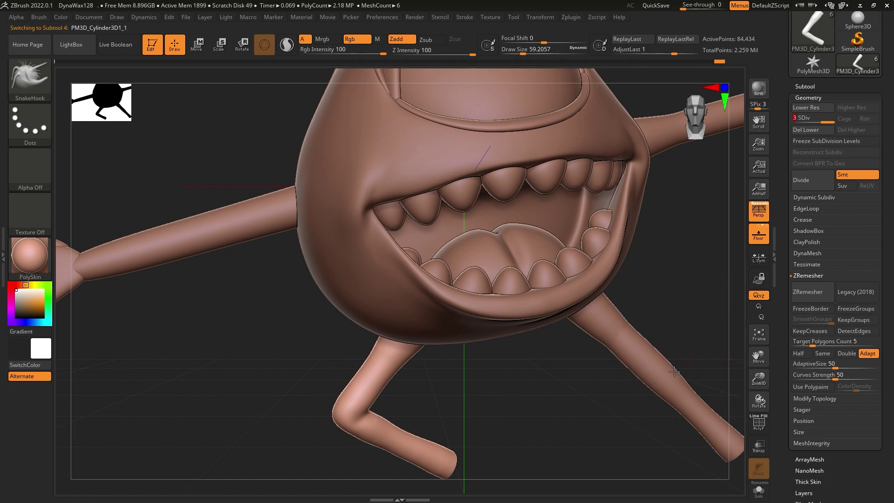
left_click(821, 184)
left_click(821, 183)
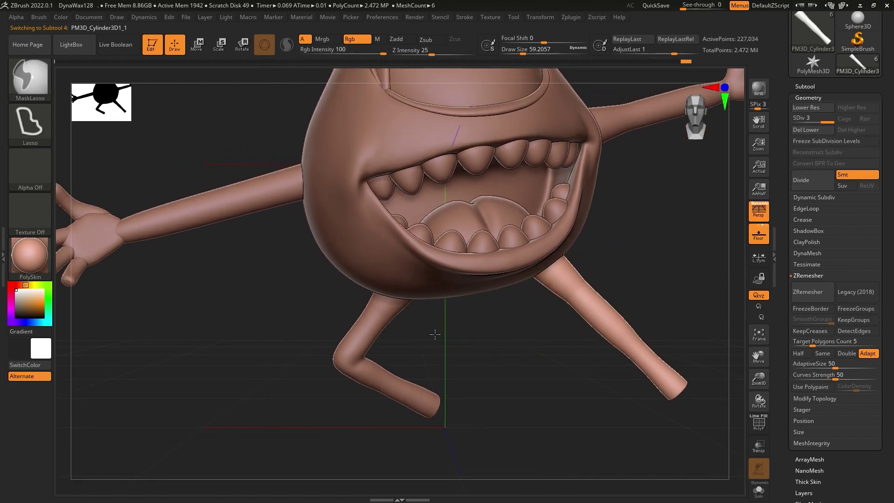
right_click_drag(435, 329, 551, 299, "ctrl")
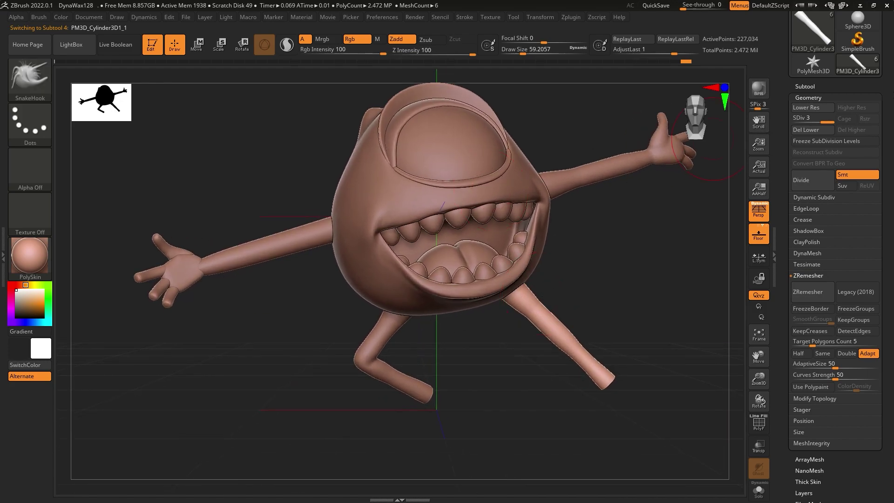
Save the monster model with Ctrl+S and bring up the Subtool list.
scroll(886, 85, "up", 3)
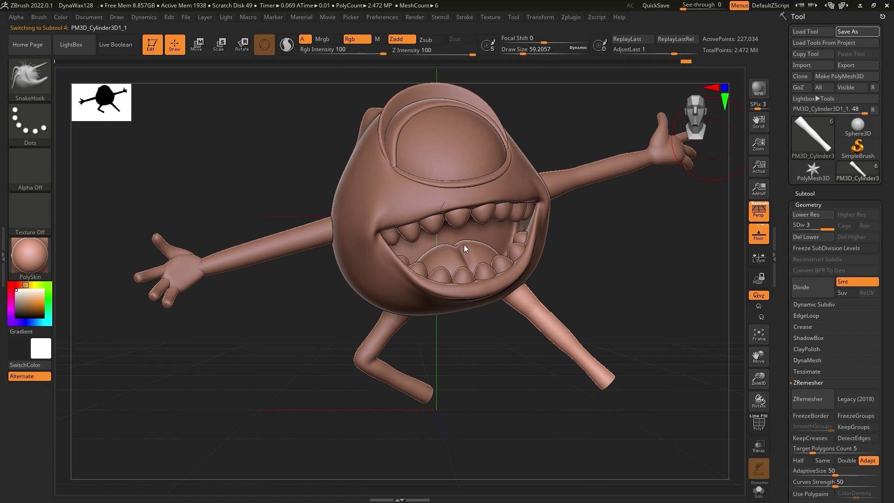
key("ctrl+s")
mouse_move(254, 280)
left_mouse_down()
mouse_move(265, 303)
mouse_move(293, 297)
mouse_move(391, 343)
mouse_move(463, 409)
mouse_move(415, 389)
mouse_move(485, 409)
mouse_move(451, 395)
left_mouse_up()
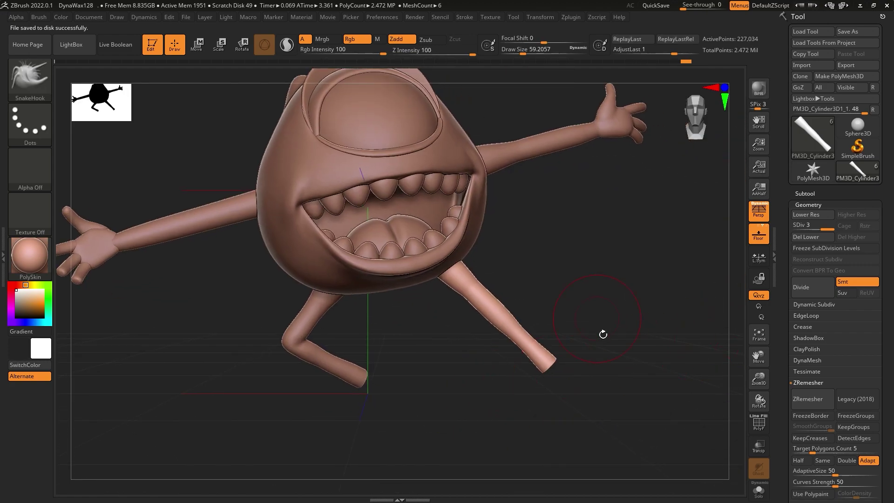
left_click_drag(603, 334, 726, 321)
left_click(812, 196)
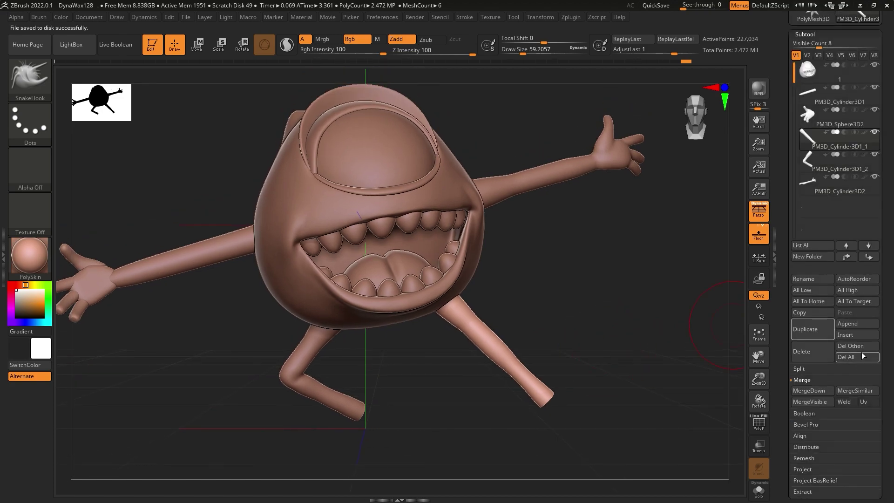
Append a Sphere3D subtool, turn off Persp, and move it aside from the monster.
left_click(866, 324)
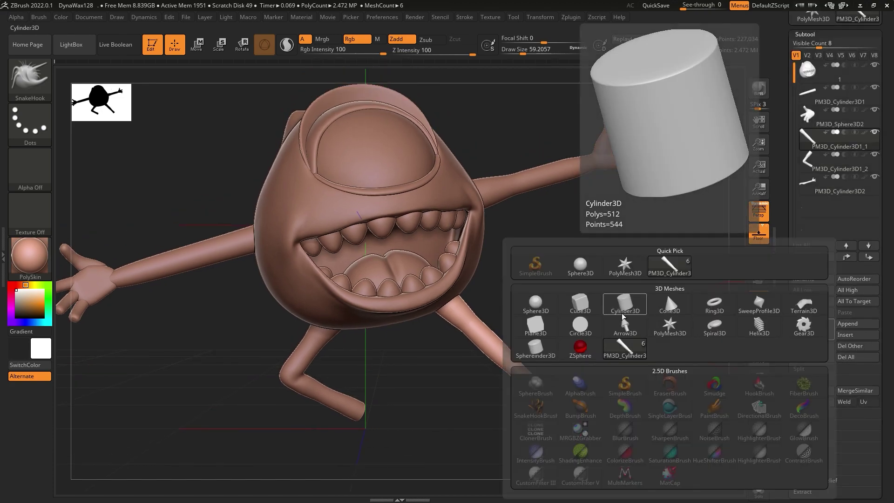
left_click(463, 264, "alt")
key("f")
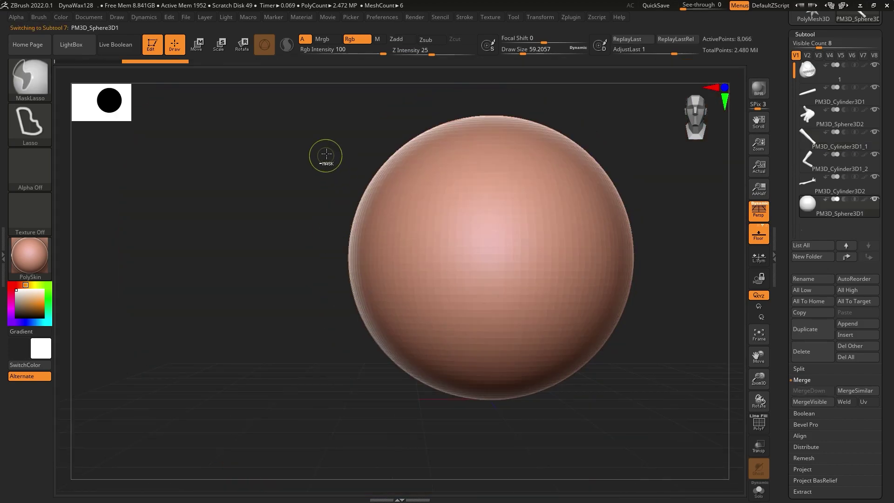
key("w")
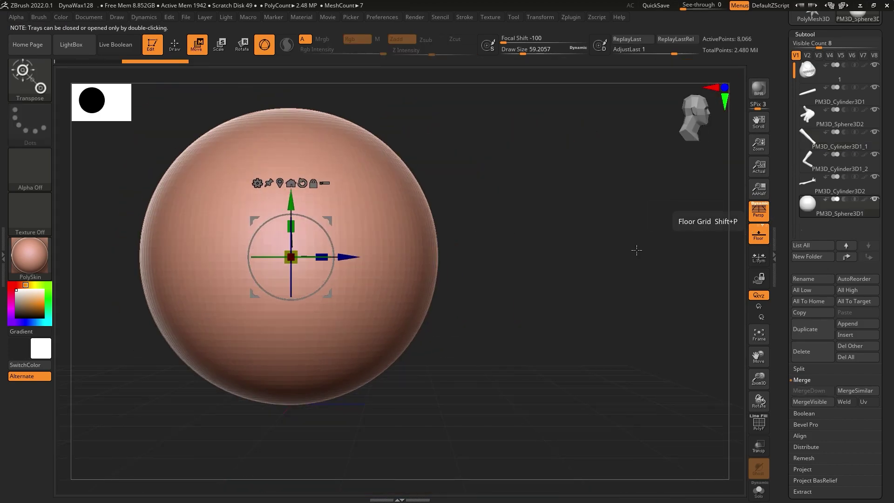
left_click(759, 221)
mouse_move(355, 270)
left_mouse_down()
mouse_move(497, 237)
mouse_move(519, 298)
left_mouse_up()
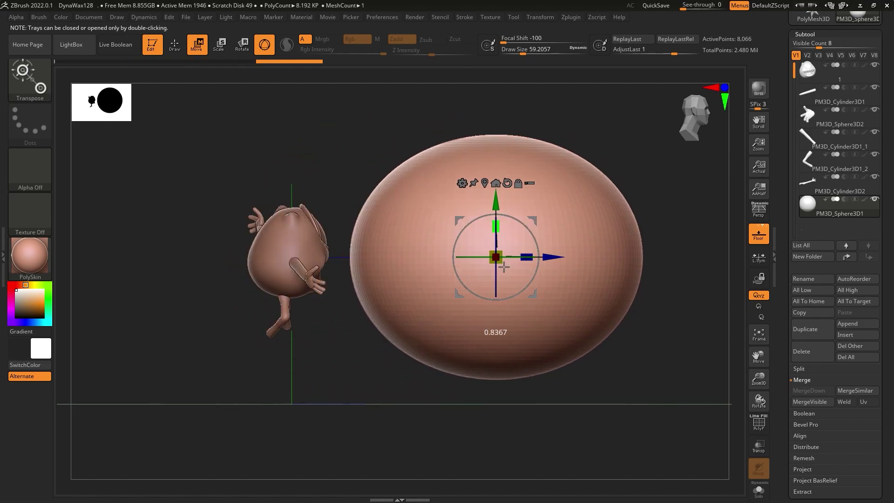
From a top-down view, squash the sphere into a wide flat oval.
left_click_drag(511, 236, 504, 202)
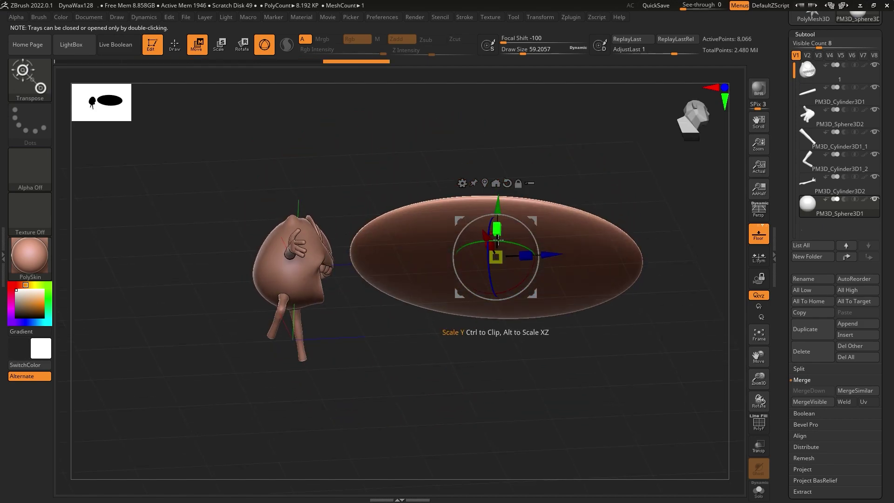
left_click_drag(498, 239, 497, 251)
left_click_drag(511, 396, 568, 245, "shift")
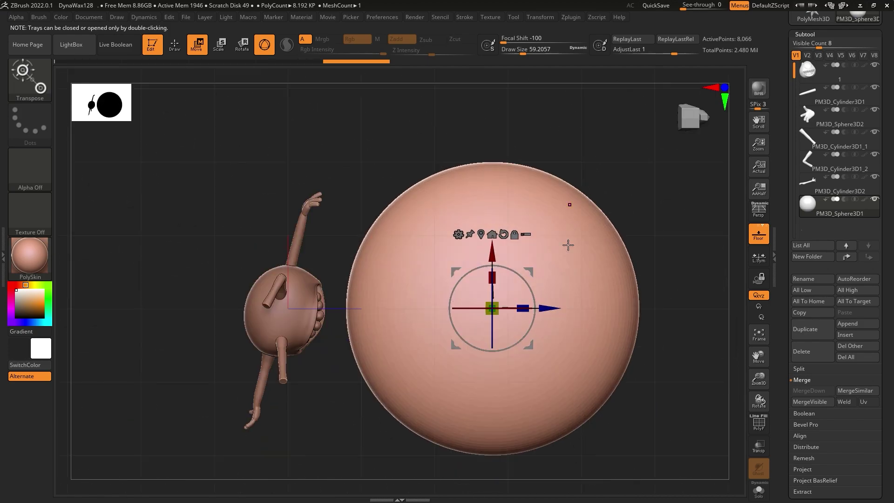
left_click_drag(499, 306, 470, 307)
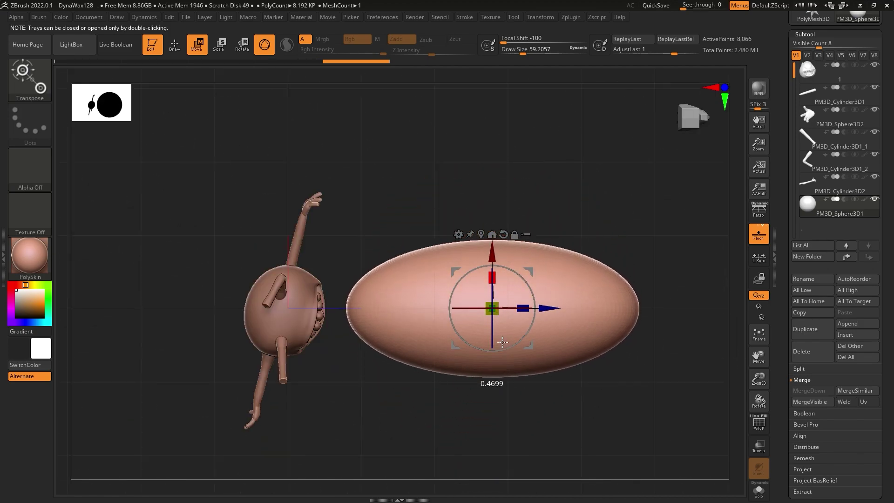
With SnakeHook, blunt the oval's pointed tip and smooth it rounder.
left_click(40, 83)
key("s")
key("k")
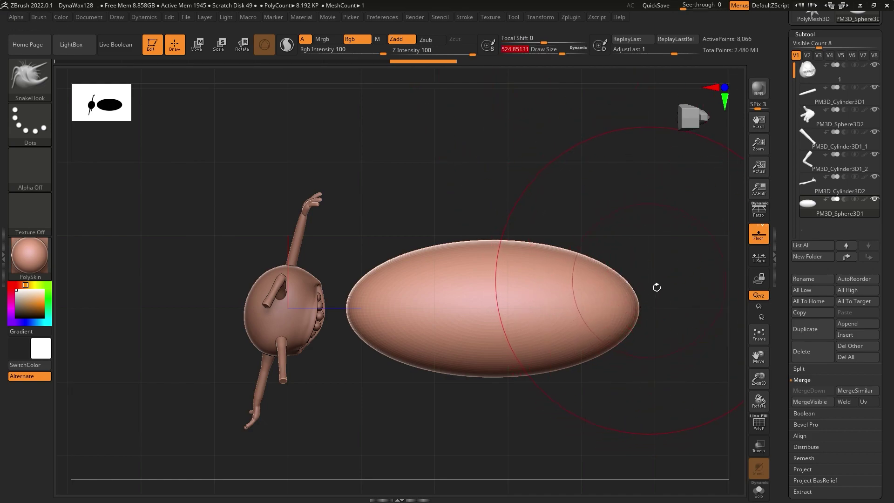
left_click_drag(638, 298, 583, 278)
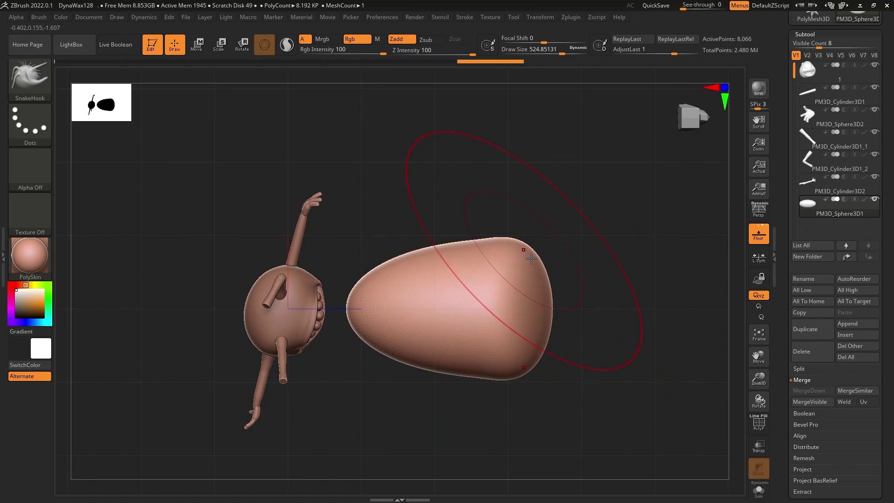
mouse_move(531, 258)
left_mouse_down("shift")
mouse_move(540, 326)
mouse_move(429, 253)
mouse_move(486, 274)
mouse_move(435, 293)
mouse_move(485, 260)
left_mouse_up("shift")
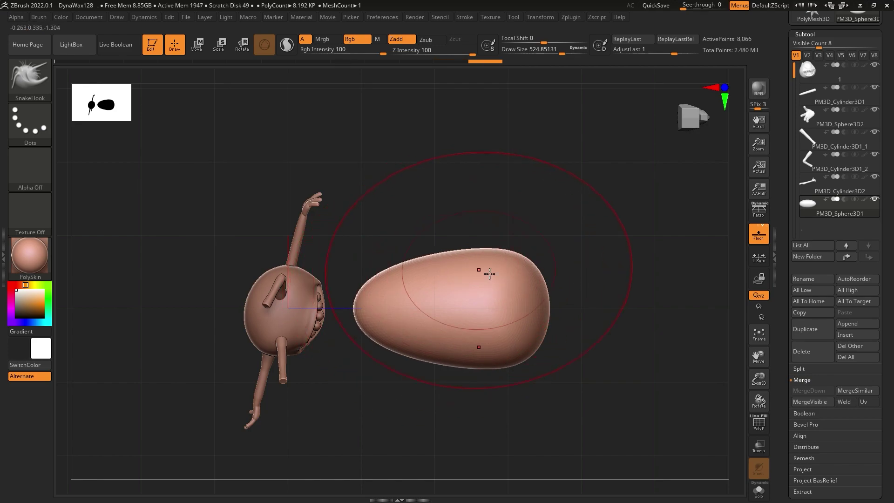
From the front, bend the shape into a slightly arched sausage.
mouse_move(512, 321)
left_mouse_down("shift")
mouse_move(501, 186)
mouse_move(463, 205)
mouse_move(498, 226)
mouse_move(391, 233)
mouse_move(393, 253)
left_mouse_up("shift")
left_click_drag(466, 242, 547, 272)
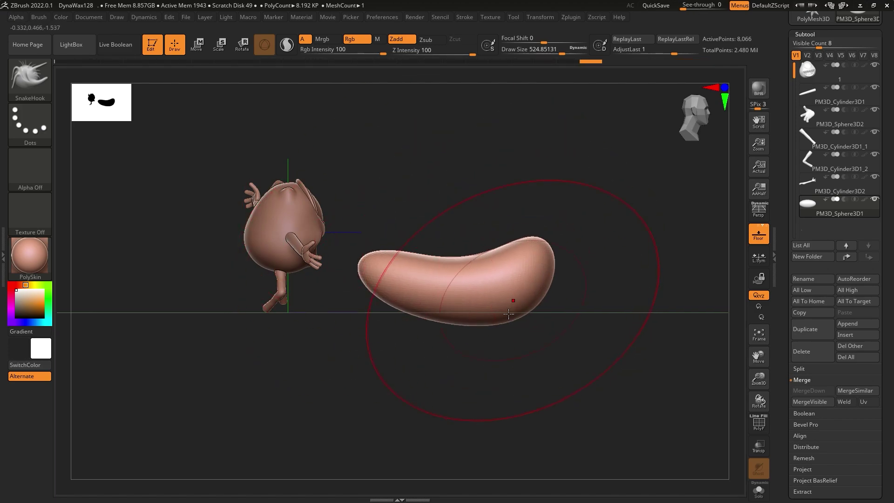
left_click_drag(513, 299, 478, 312)
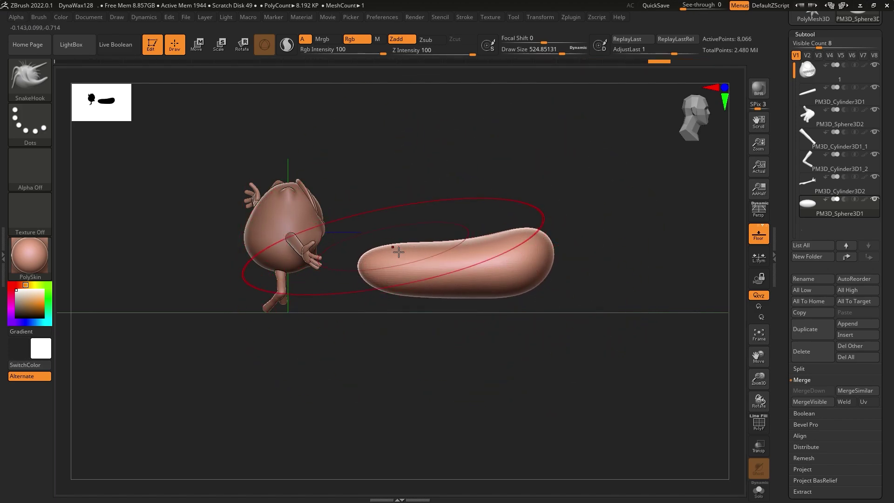
left_click_drag(396, 249, 481, 258)
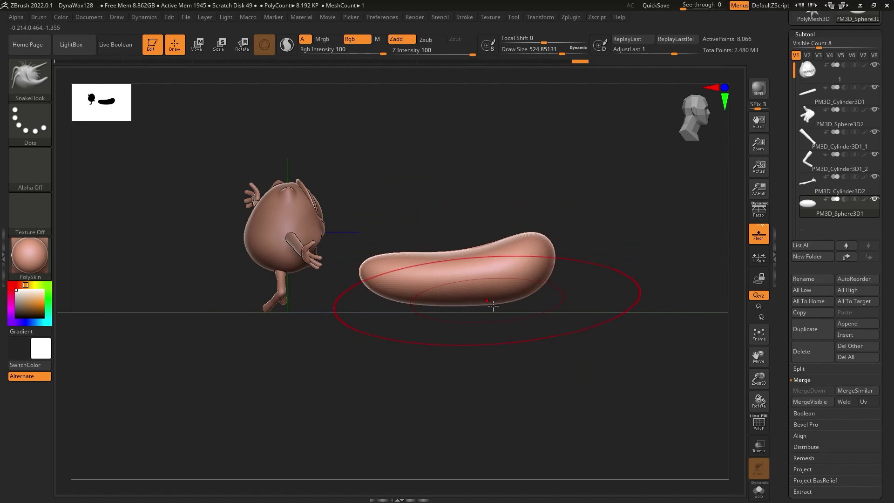
left_click_drag(492, 304, 496, 310)
left_click_drag(400, 295, 512, 270)
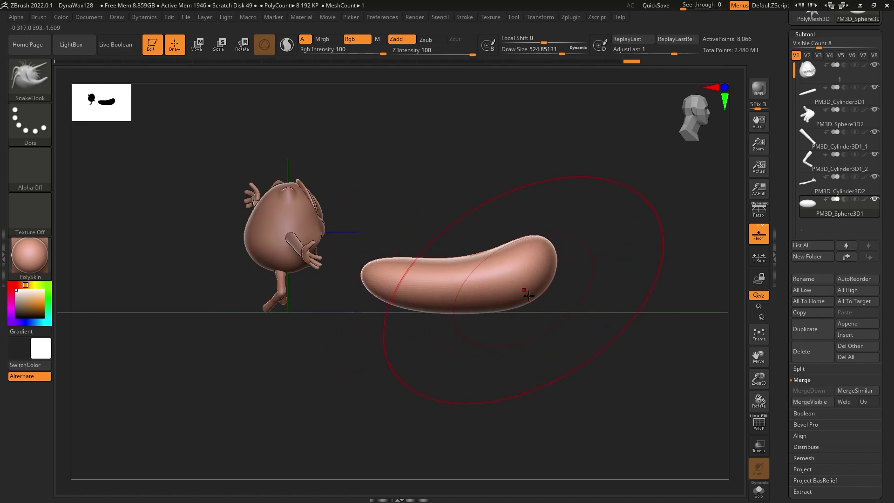
scroll(541, 291, "up", 3)
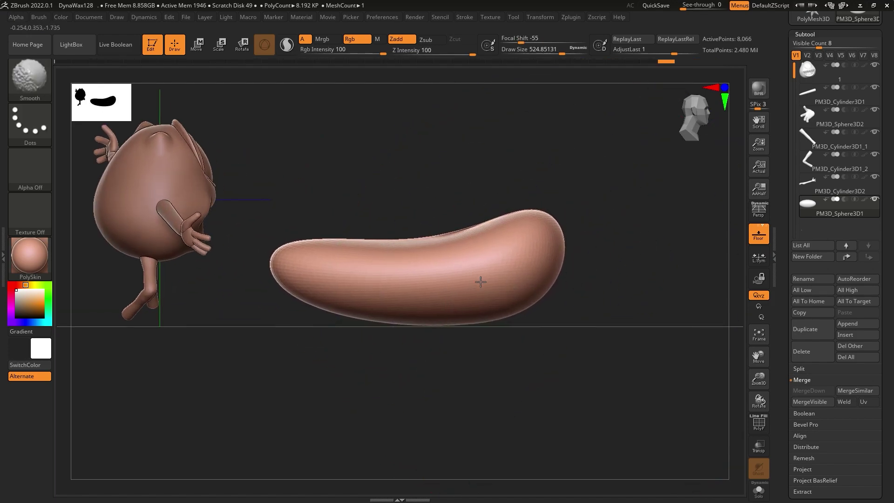
ZRemesh the sausage shape for clean topology and smooth its surface.
left_click(811, 39)
left_click(808, 45)
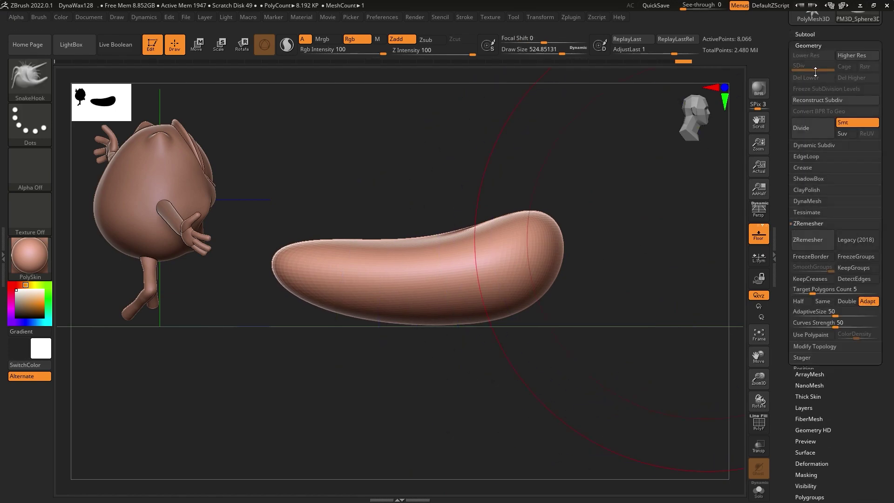
left_click(815, 240)
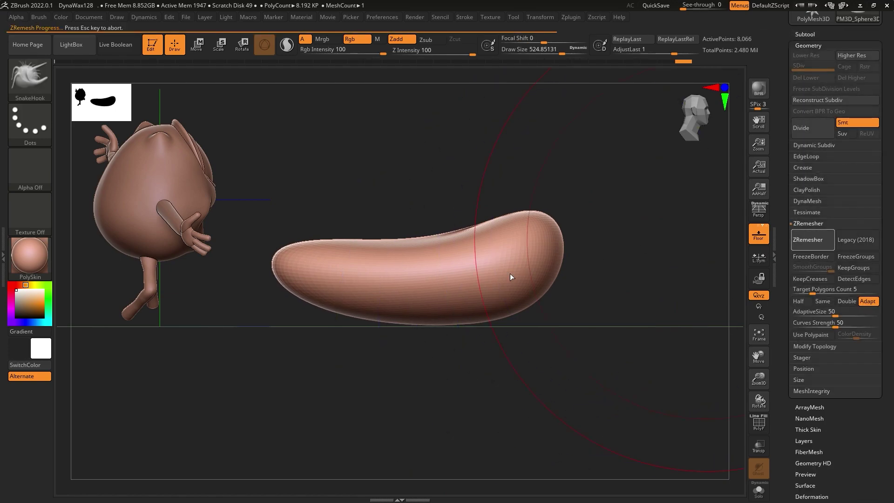
mouse_move(510, 277)
left_mouse_down()
mouse_move(509, 184)
mouse_move(475, 208)
mouse_move(525, 199)
mouse_move(498, 240)
left_mouse_up()
Shrink the brush and smooth the pear-shaped foot piece evenly, ending in side view.
left_click_drag(587, 298, 433, 186)
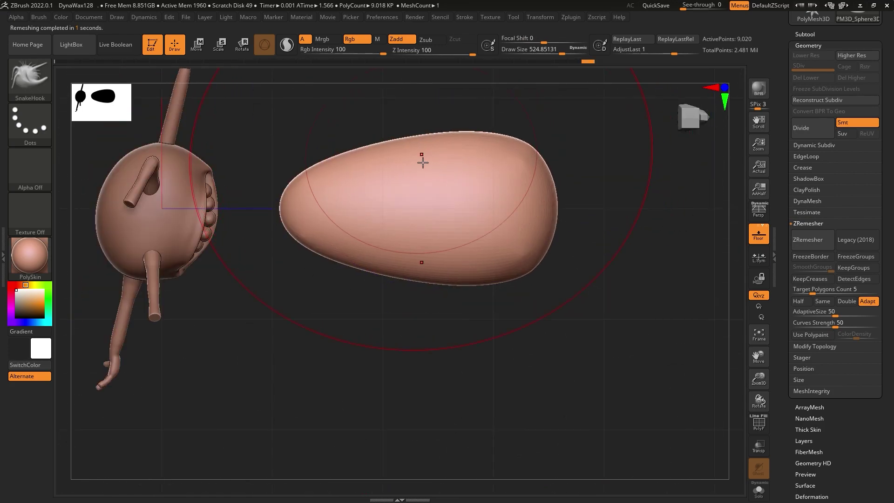
left_click_drag(577, 54, 550, 54)
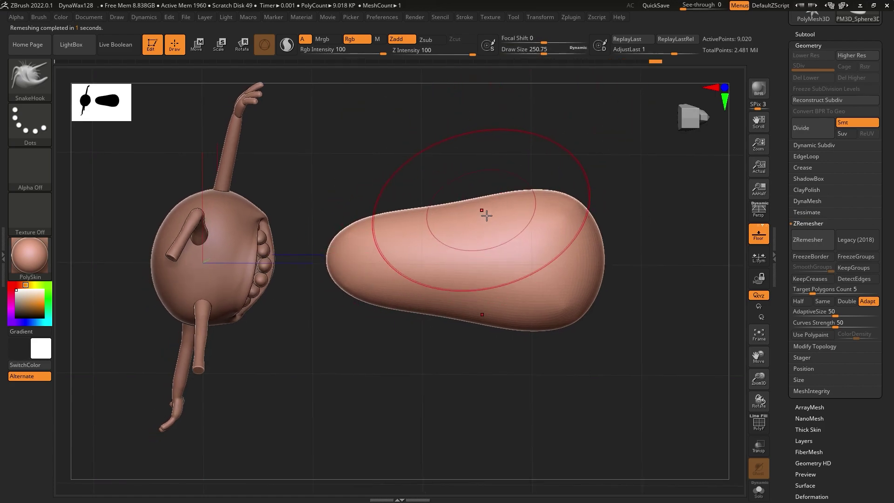
left_click_drag(478, 209, 536, 232, "shift")
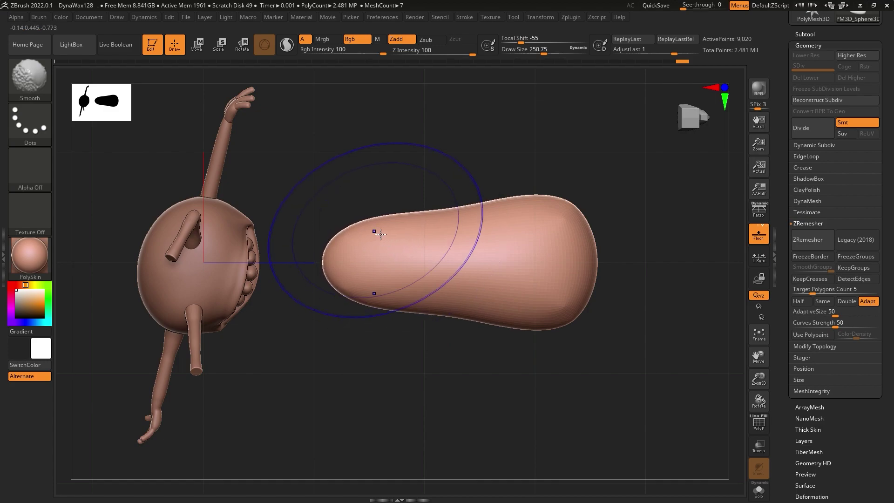
left_click_drag(380, 234, 365, 226, "shift")
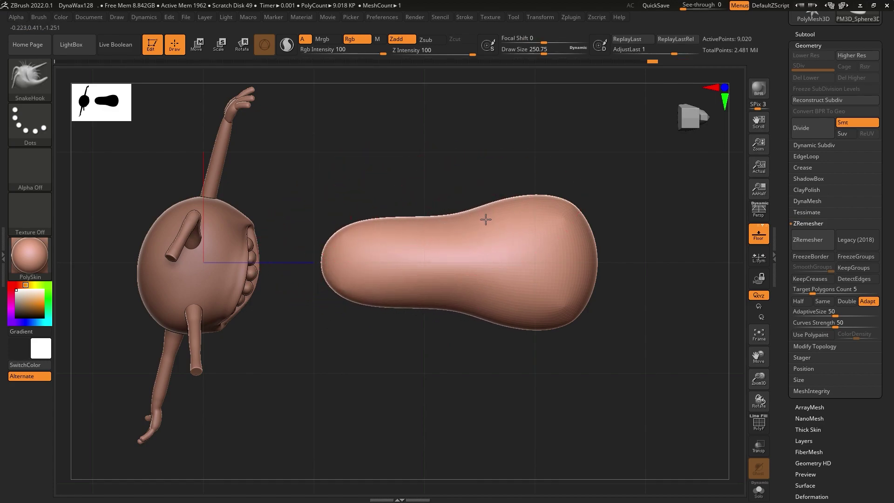
left_click_drag(447, 219, 576, 298, "shift")
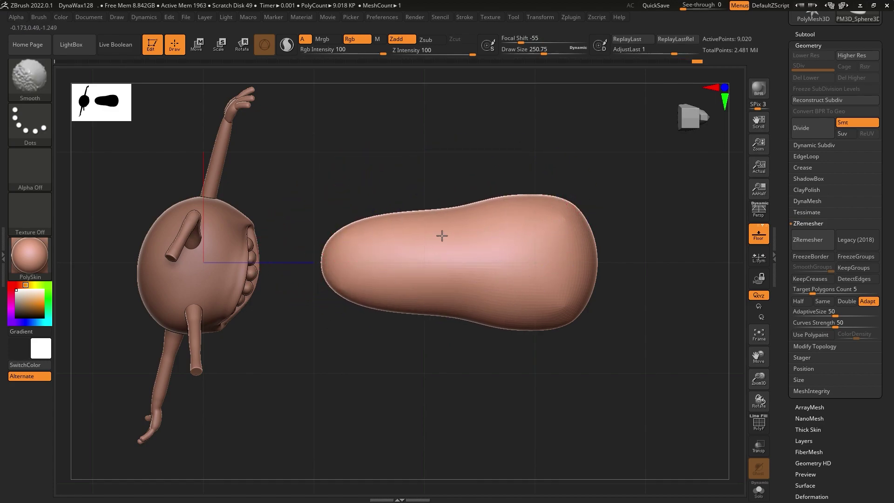
mouse_move(619, 223)
left_mouse_down()
mouse_move(694, 359)
mouse_move(735, 216)
left_mouse_up()
Mask the foot piece with MaskPen, invert it, and squash the underside flat with the gizmo.
key("b")
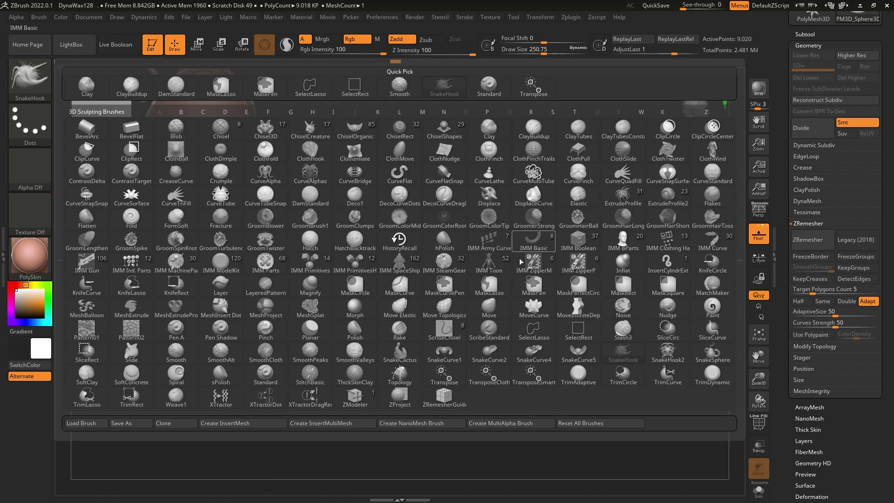
left_click(533, 285)
left_click(525, 316)
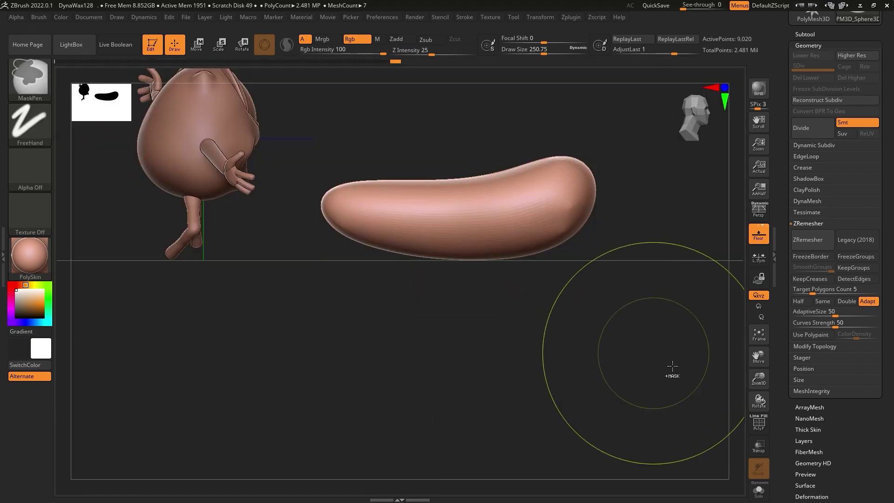
left_click_drag(684, 364, 218, 221, "ctrl")
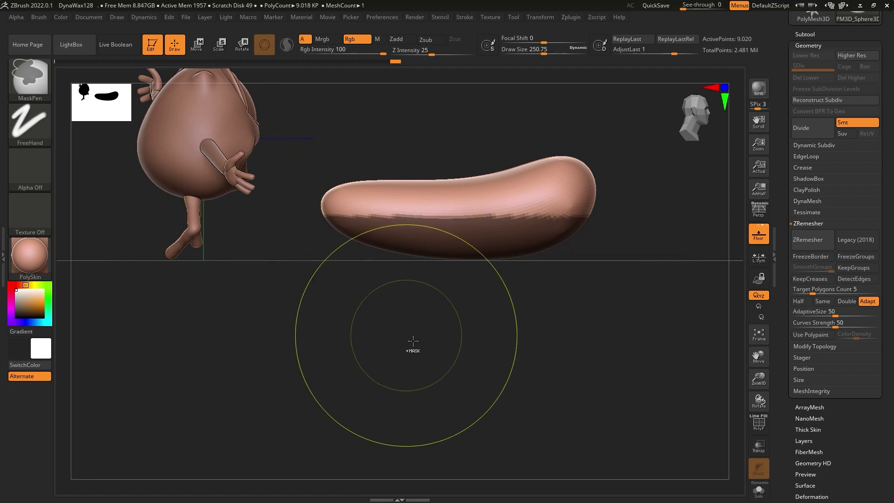
left_click(411, 349, "ctrl")
left_click(198, 44)
mouse_move(496, 99)
left_mouse_down("alt")
mouse_move(518, 169)
mouse_move(531, 447)
mouse_move(540, 431)
left_mouse_up("alt")
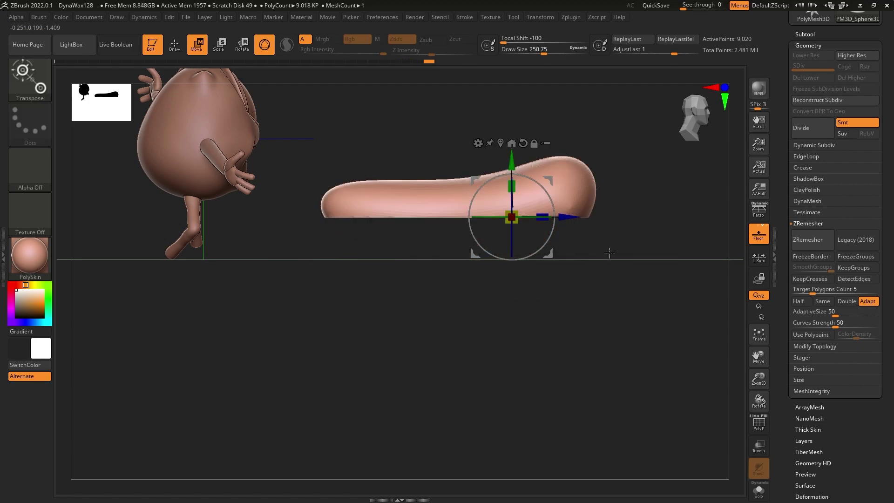
left_click_drag(610, 251, 615, 322, "shift")
Pull the foot piece's rounded right end inward and ZRemesh it to about 9,452 points.
key("b")
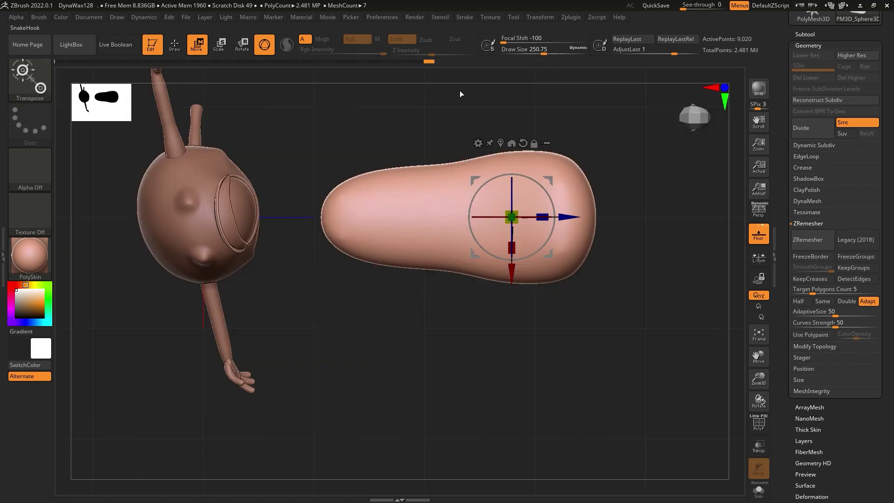
left_click_drag(532, 260, 533, 124, "shift")
mouse_move(527, 310)
left_mouse_down("shift")
mouse_move(412, 351)
mouse_move(335, 343)
mouse_move(579, 329)
mouse_move(610, 423)
mouse_move(590, 355)
mouse_move(595, 403)
left_mouse_up("shift")
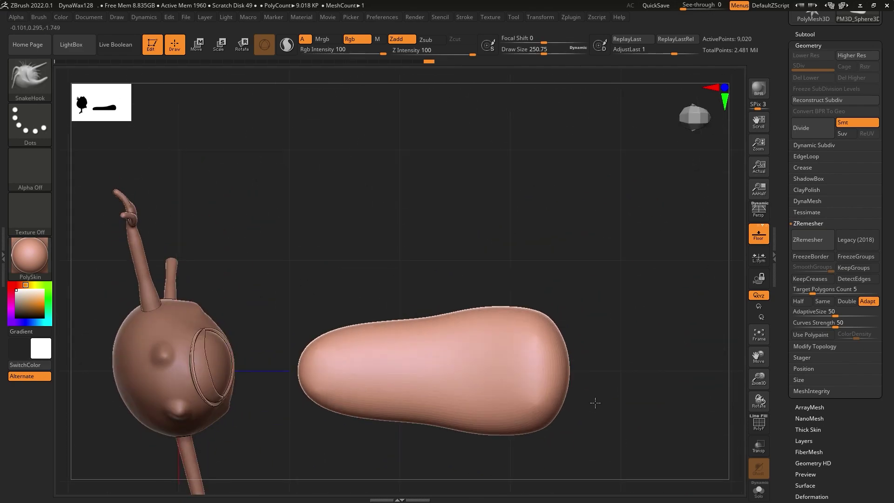
left_click_drag(565, 351, 504, 355)
left_click(812, 239)
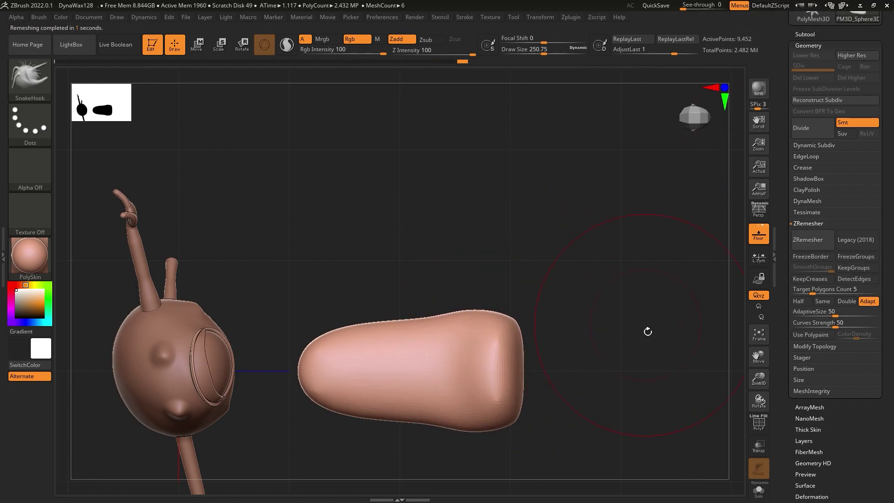
Smooth and bulge the right end into an even rounded bulb, then show the subtool list.
left_click_drag(514, 381, 482, 374, "shift")
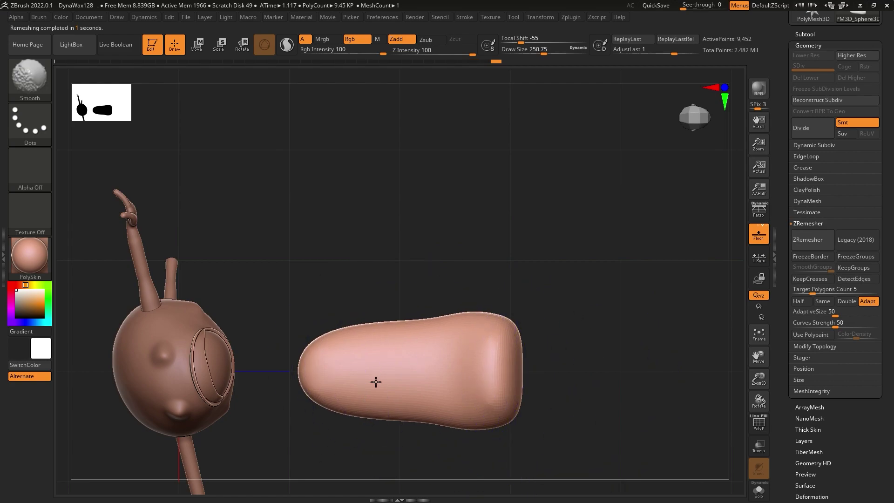
scroll(512, 329, "up", 2)
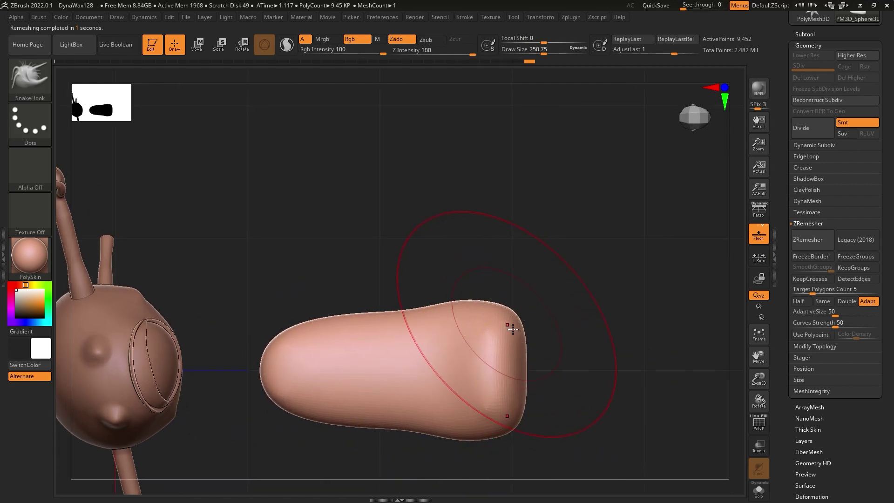
left_click_drag(516, 324, 512, 325)
key("shift")
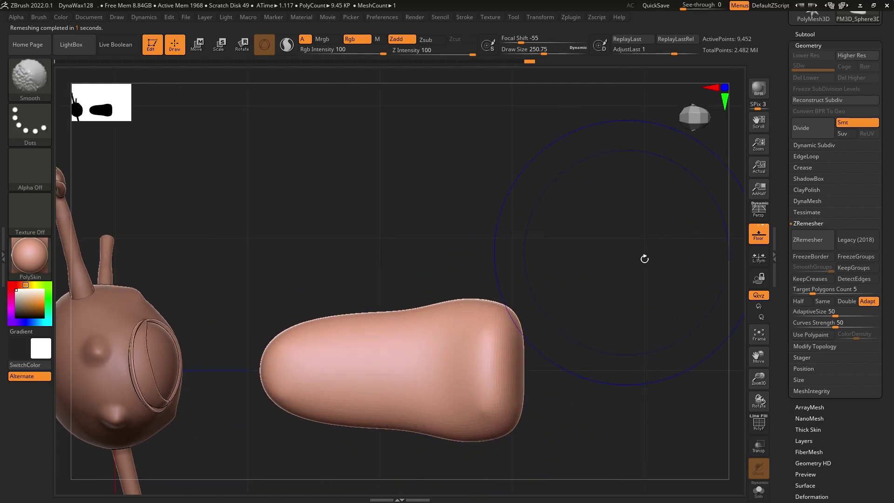
left_click(813, 35)
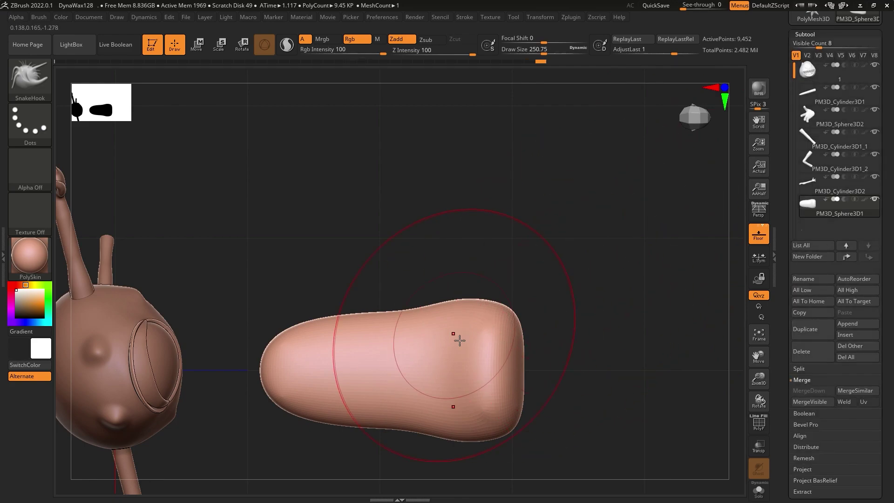
Append a Cylinder3D as a new subtool beside the foot piece.
left_click(197, 45)
left_click_drag(484, 370, 376, 381, "alt")
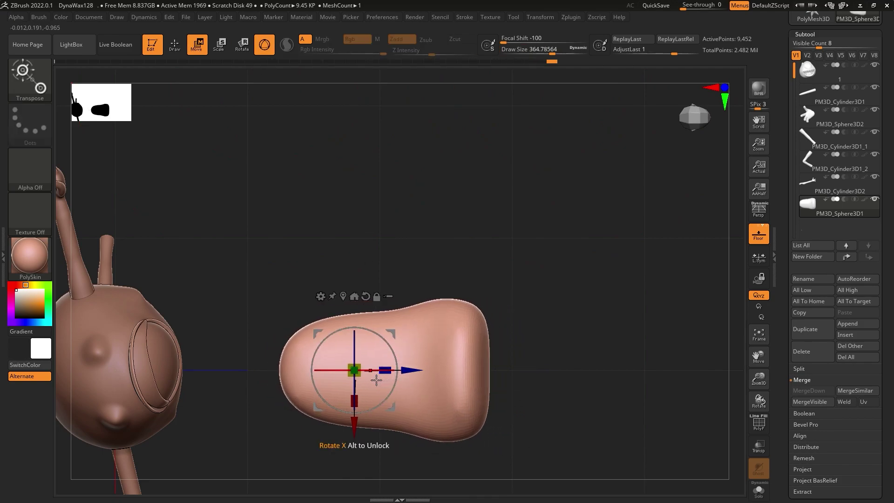
left_click(863, 324)
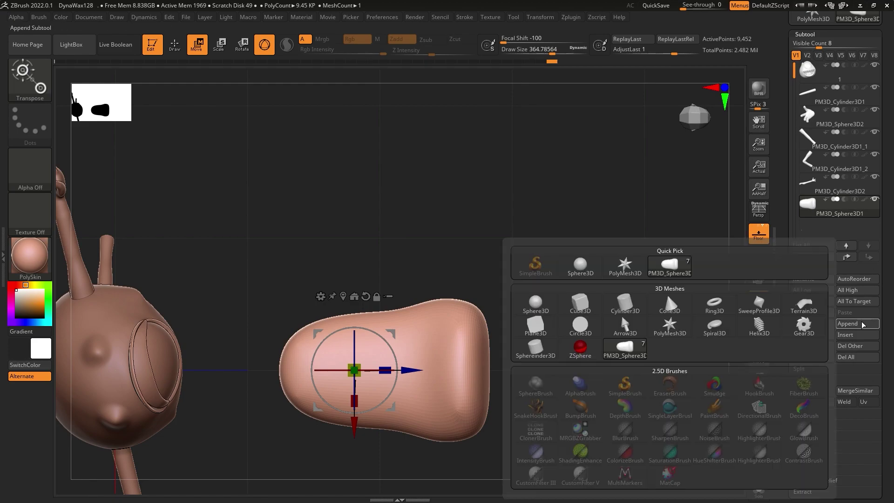
left_click(624, 305)
Rotate the cylinder horizontal, stretch it, halve its size and lower it onto the foot's narrow end.
left_click_drag(309, 249, 621, 264)
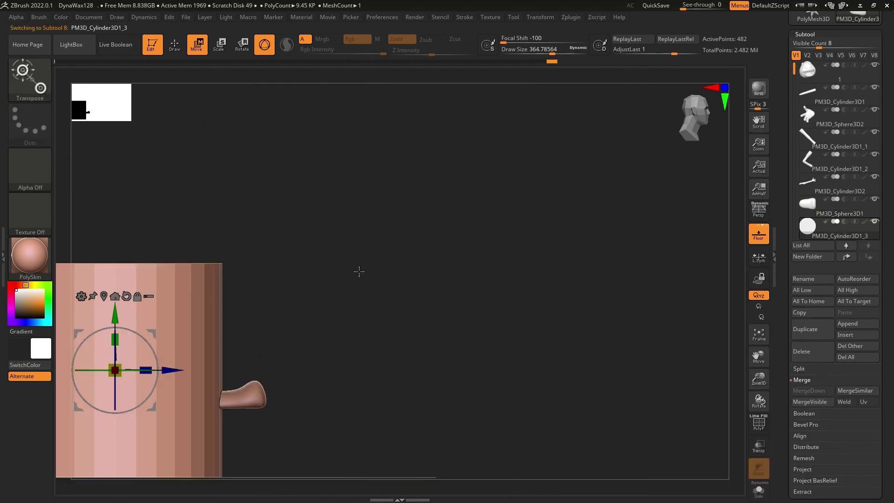
mouse_move(566, 253)
left_mouse_down()
mouse_move(561, 307)
mouse_move(683, 292)
mouse_move(661, 261)
left_mouse_up()
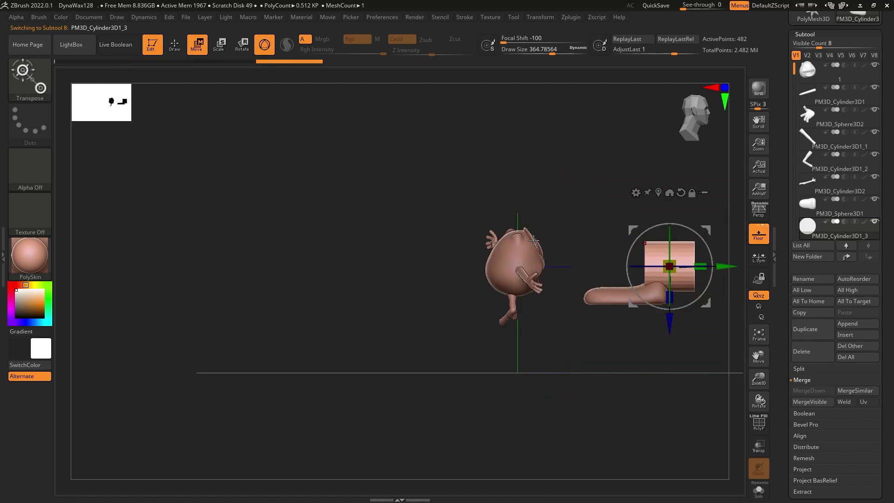
scroll(684, 292, "up", 5)
left_click_drag(596, 238, 629, 244)
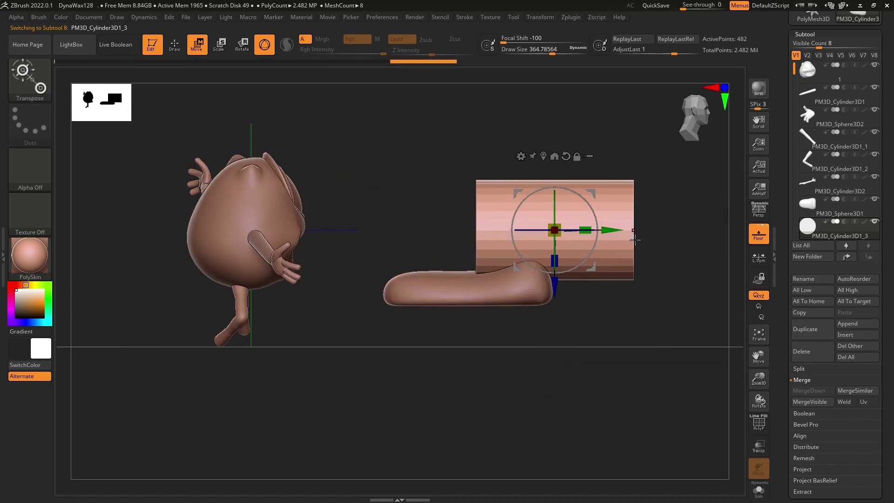
mouse_move(575, 248)
left_mouse_down()
mouse_move(597, 284)
mouse_move(573, 288)
left_mouse_up()
left_click_drag(636, 302, 602, 302, "alt")
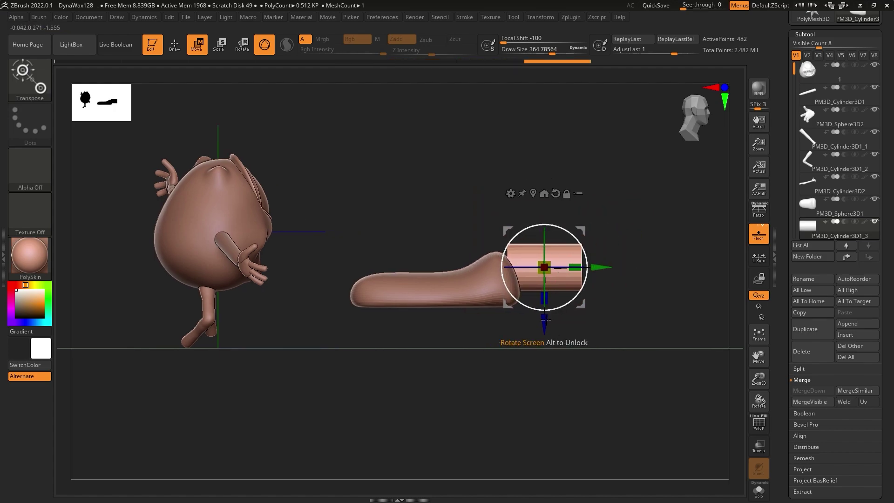
left_click_drag(545, 318, 549, 340)
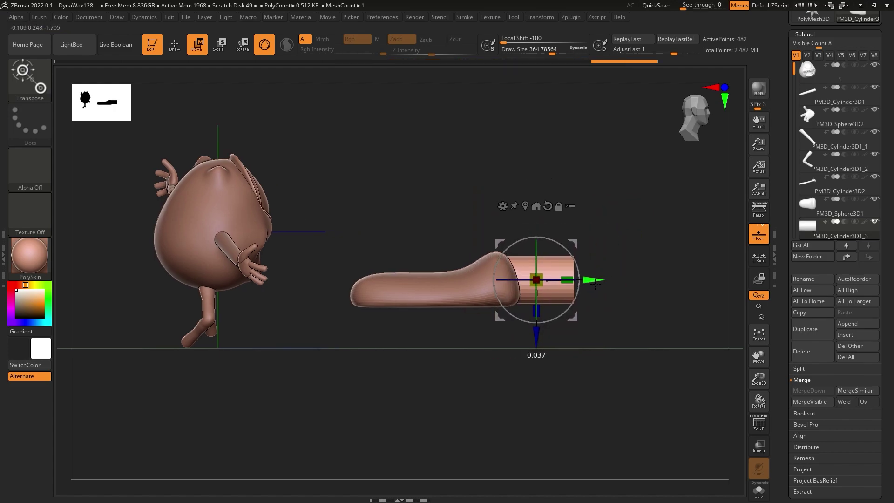
Round the cylinder's end into a dome and bend it into a curved, downward-tipped toe.
left_click(30, 77)
left_click(577, 293)
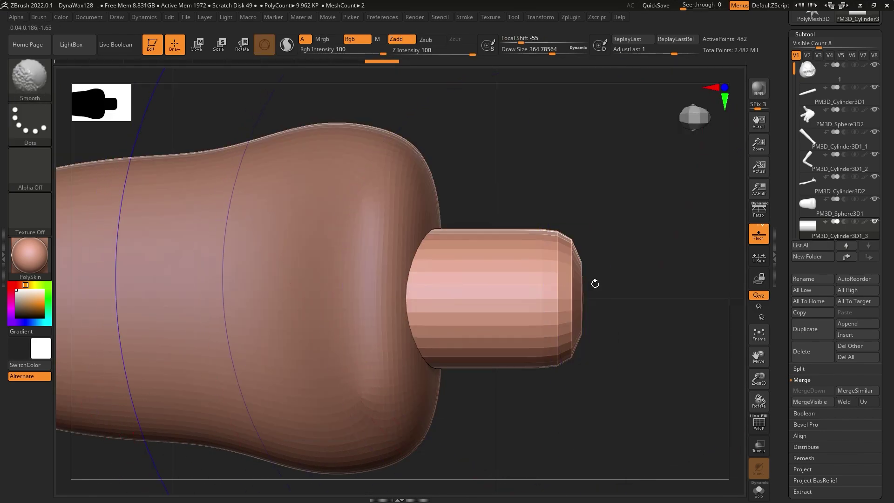
left_click_drag(595, 283, 514, 294, "shift")
left_click_drag(554, 54, 535, 54)
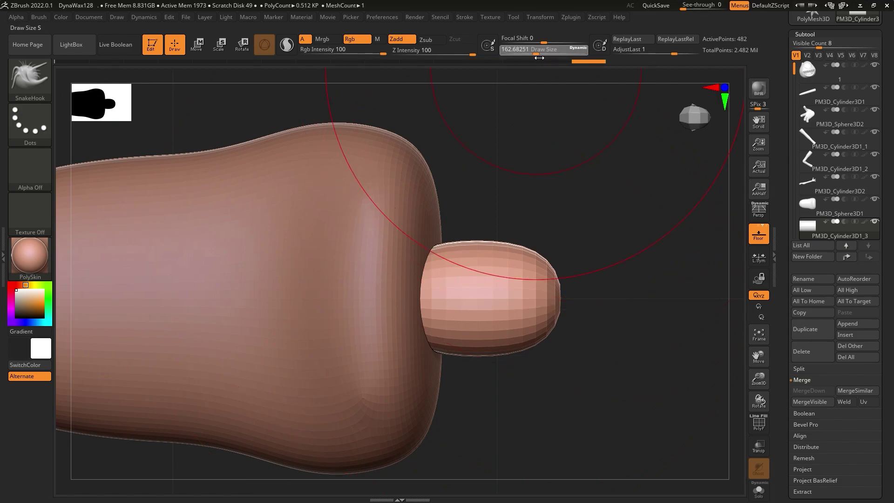
left_click_drag(582, 273, 594, 280)
mouse_move(539, 253)
right_mouse_down()
mouse_move(585, 255)
mouse_move(505, 224)
mouse_move(485, 279)
mouse_move(424, 288)
right_mouse_up()
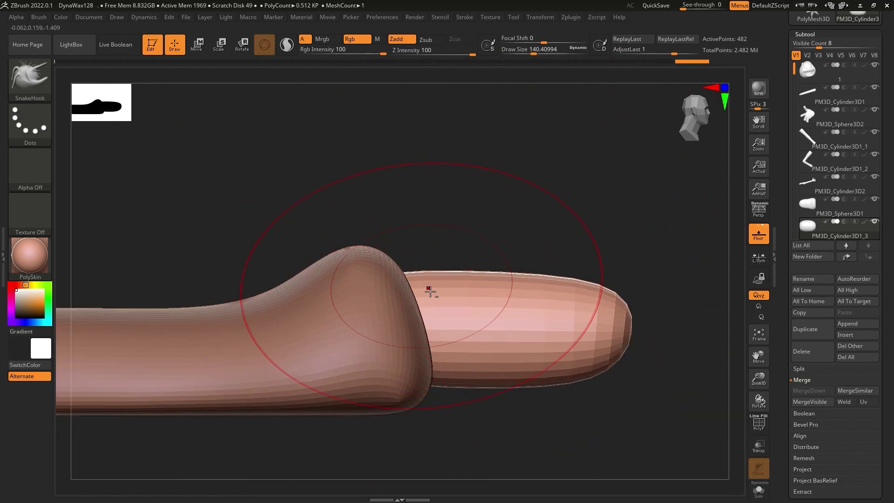
left_click_drag(433, 298, 429, 307)
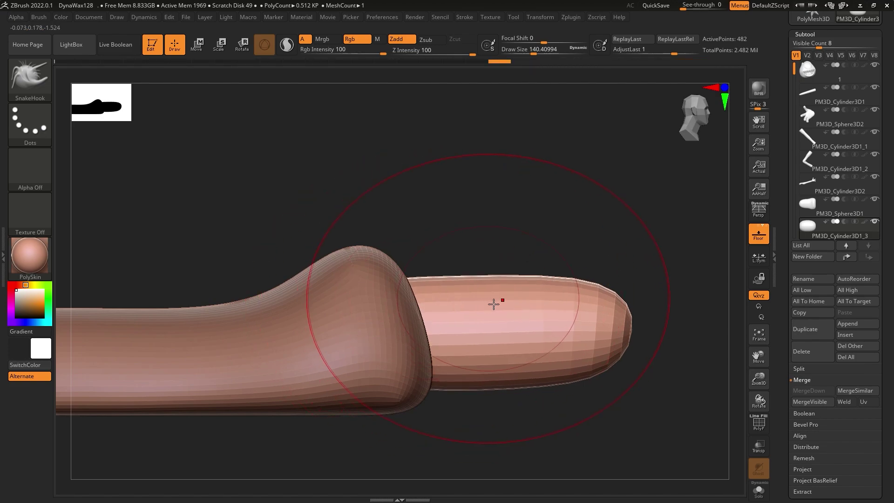
left_click_drag(490, 303, 490, 292)
left_click_drag(619, 331, 617, 351)
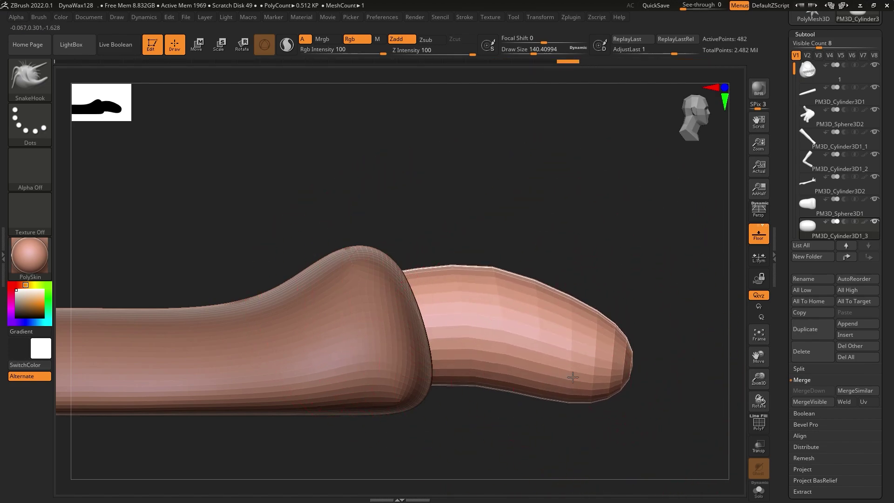
right_click_drag(568, 370, 571, 315, "alt")
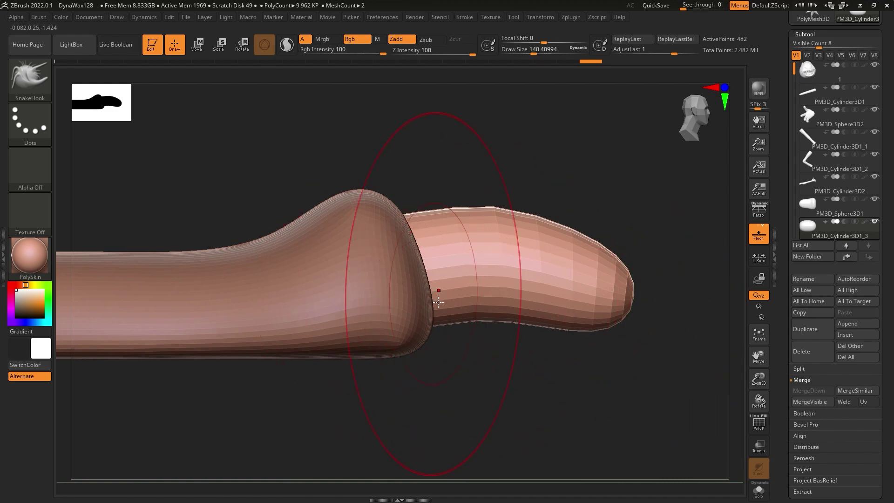
left_click_drag(438, 303, 437, 313)
Smooth out the dent atop the PM3D_Sphere3D1 foot piece, then reshape and smooth the toe's tip.
left_click(426, 251, "alt")
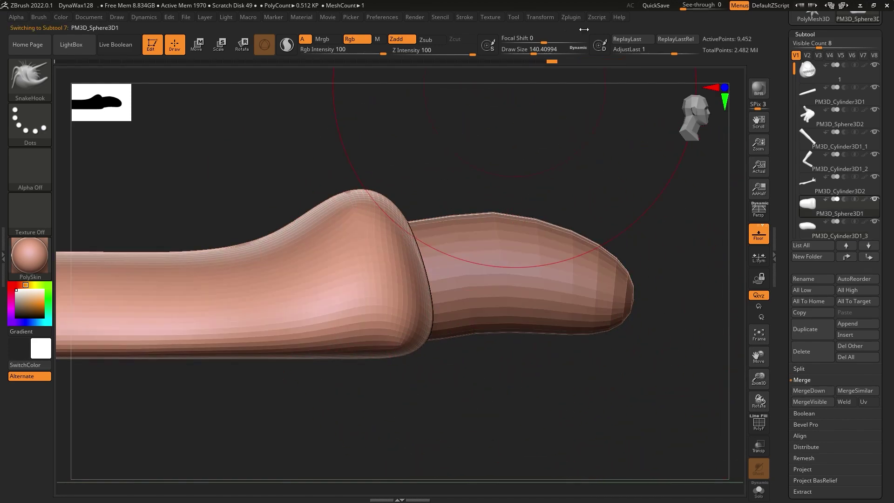
left_click_drag(533, 54, 543, 56)
mouse_move(376, 200)
right_mouse_down()
mouse_move(429, 233)
mouse_move(458, 193)
right_mouse_up()
mouse_move(412, 244)
left_mouse_down("shift")
mouse_move(366, 235)
mouse_move(372, 258)
mouse_move(488, 220)
left_mouse_up("shift")
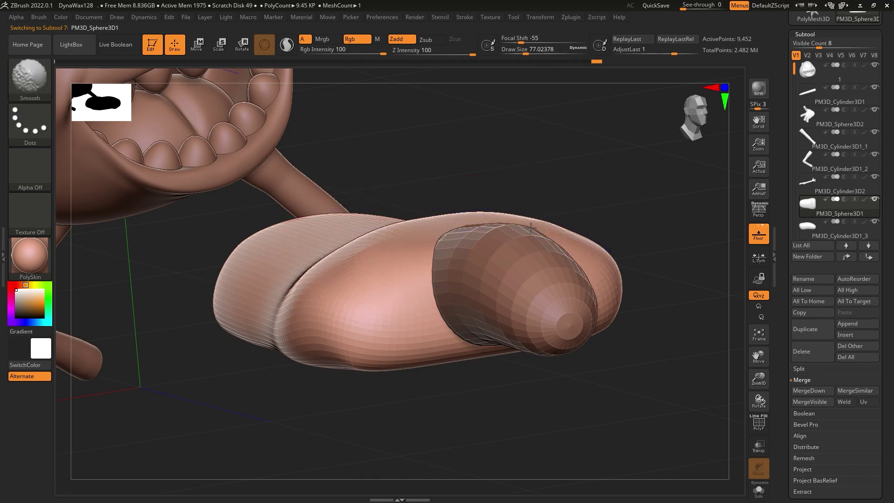
right_click_drag(488, 221, 531, 368)
left_click(564, 295, "alt")
mouse_move(548, 343)
left_mouse_down()
mouse_move(499, 345)
mouse_move(519, 379)
mouse_move(482, 299)
mouse_move(495, 281)
mouse_move(534, 376)
left_mouse_up()
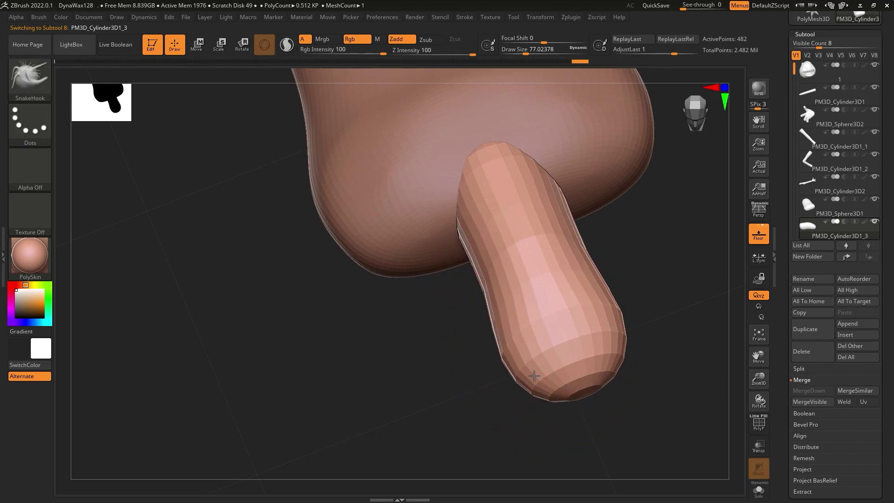
Divide and ZRemesh the toe, then smooth its surface.
left_click(810, 34)
left_click(812, 128)
left_click(812, 128)
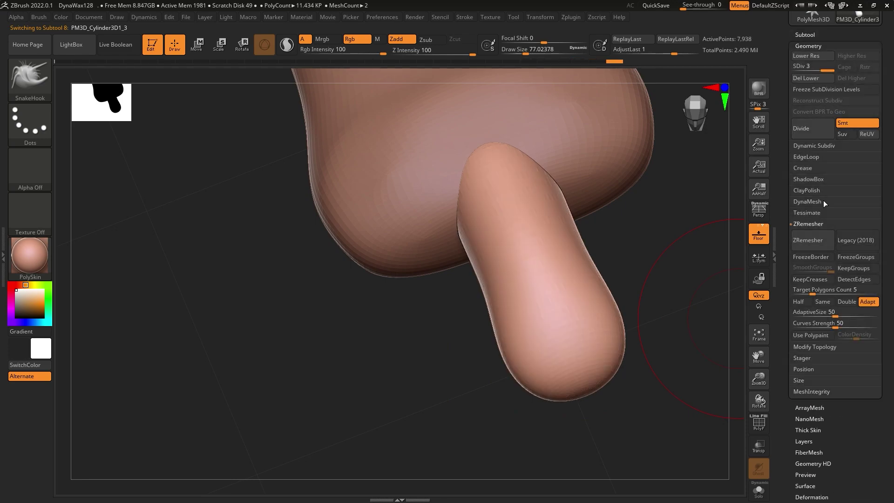
left_click(814, 242)
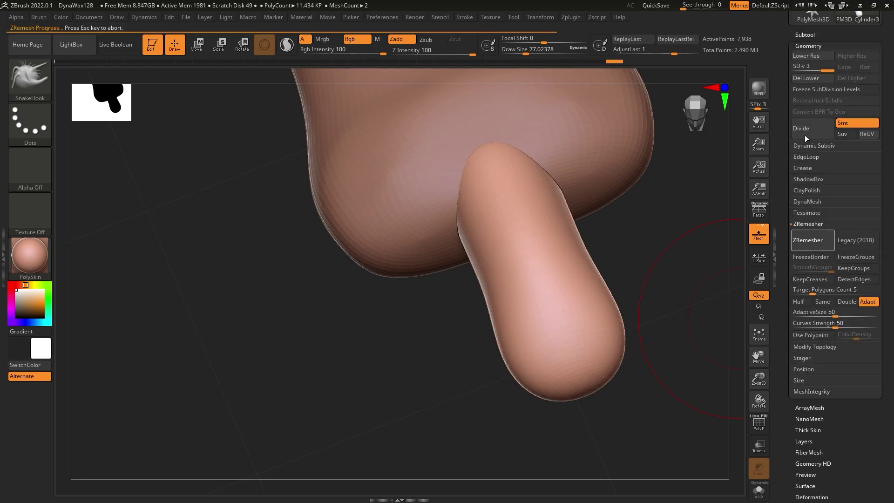
left_click_drag(699, 223, 708, 286, "shift")
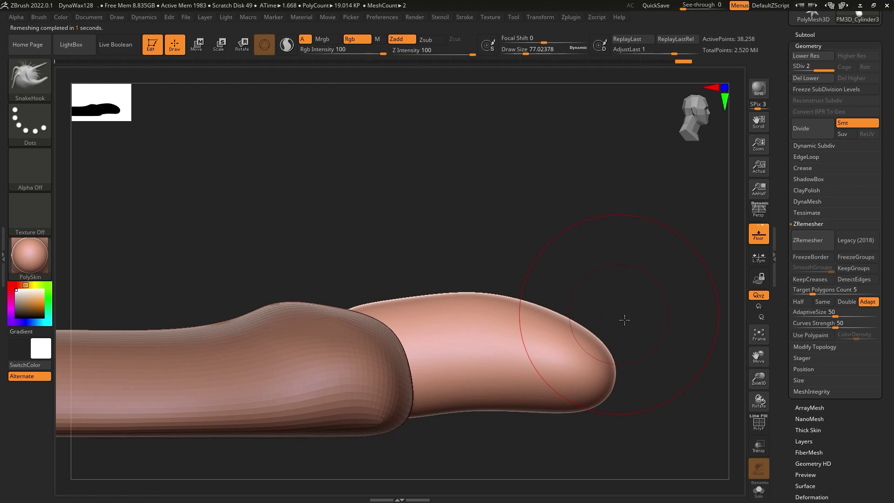
left_click_drag(624, 320, 621, 332, "shift")
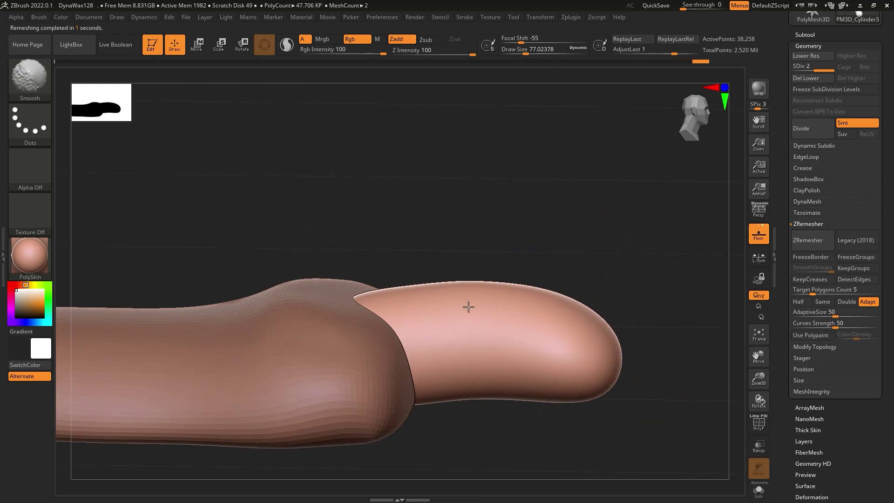
Select the PM3D_Sphere3D1 foot piece, view it from above and start appending a new mesh.
left_click(305, 325, "alt")
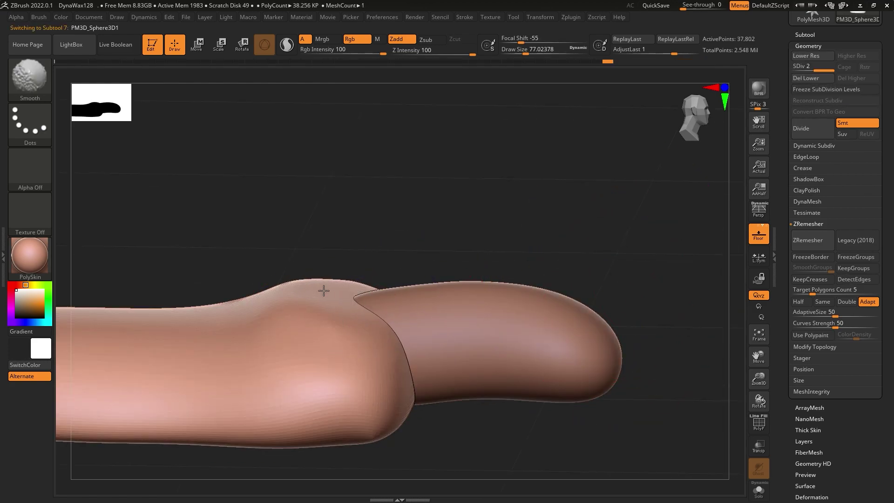
left_click_drag(256, 327, 530, 399, "shift")
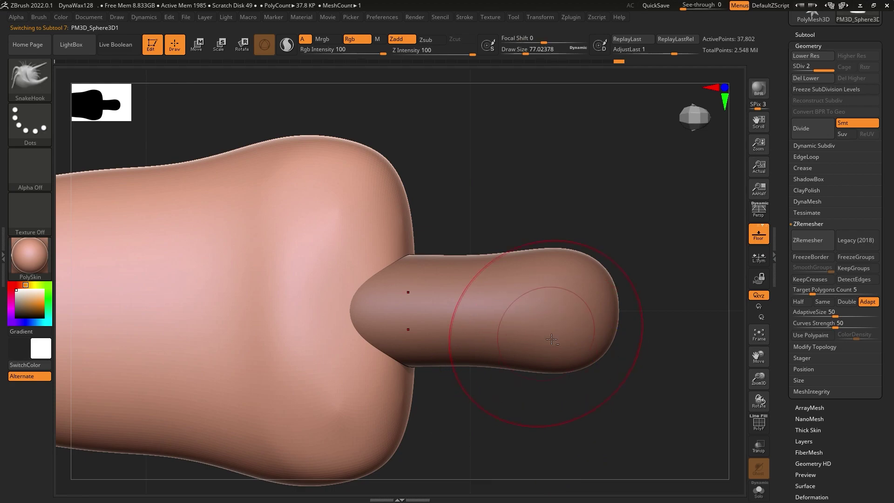
left_click(843, 38)
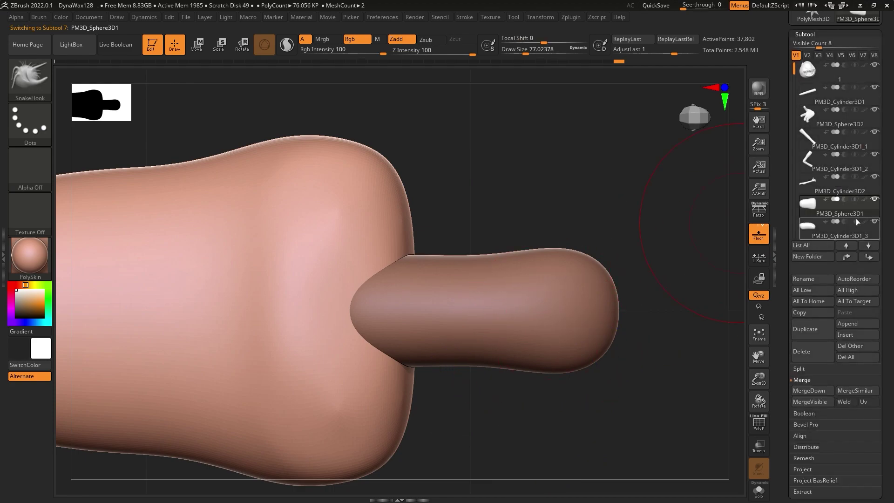
left_click(869, 322)
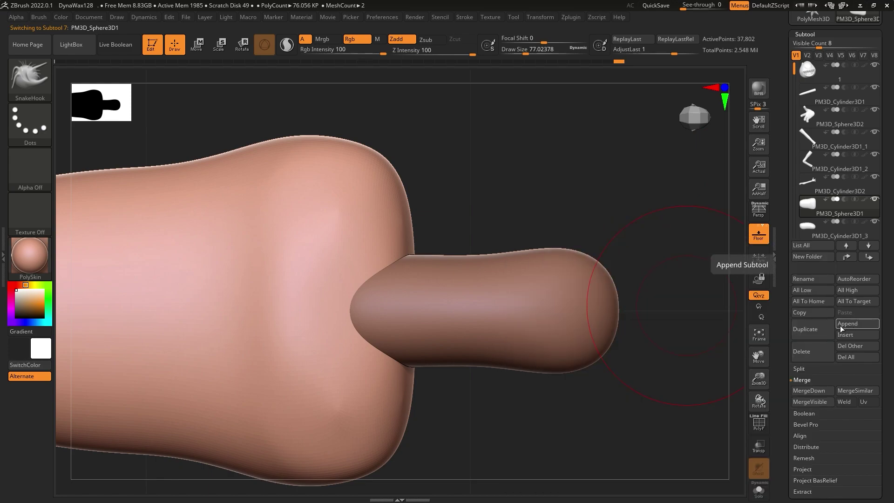
Append a Cylinder3D, turn it sideways, shrink it to a small stub and align it to the toe tip.
left_click(847, 323)
left_click(616, 304)
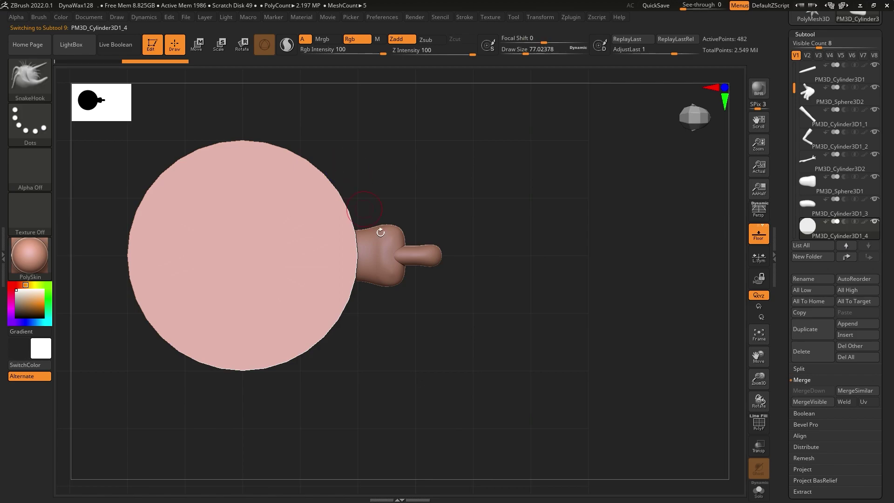
left_click_drag(380, 232, 358, 103, "shift")
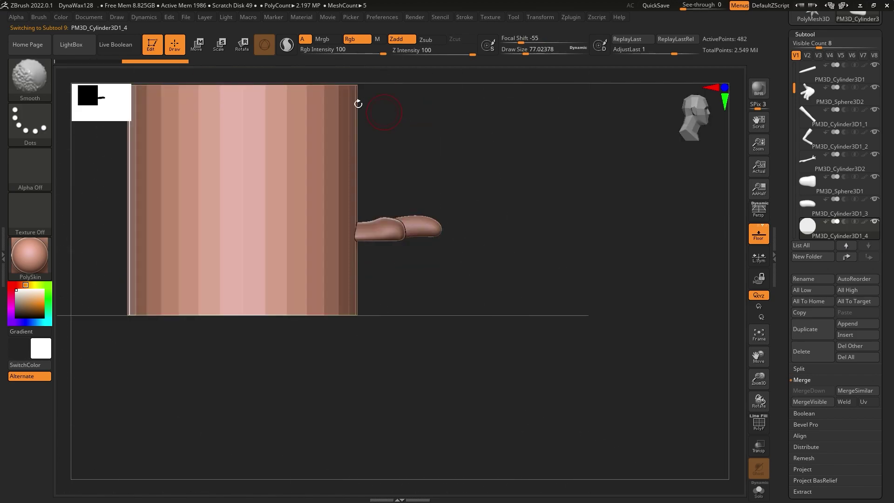
left_click(195, 45)
left_click_drag(285, 186, 276, 269)
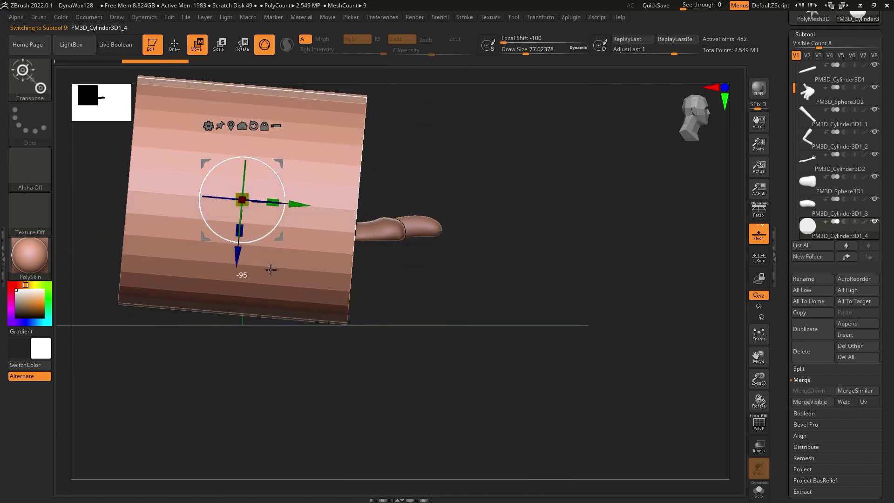
mouse_move(300, 199)
left_mouse_down()
mouse_move(584, 200)
mouse_move(543, 199)
left_mouse_up()
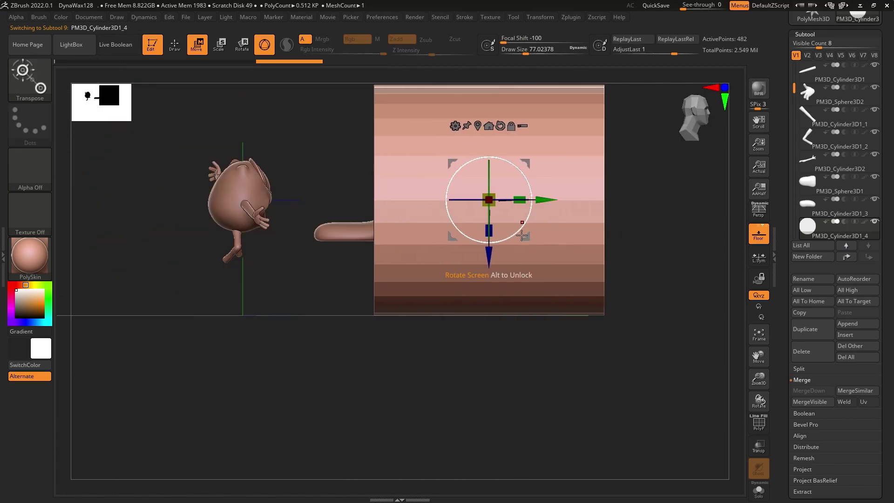
mouse_move(489, 200)
left_mouse_down()
mouse_move(463, 206)
mouse_move(329, 195)
left_mouse_up()
left_click_drag(488, 199, 443, 303)
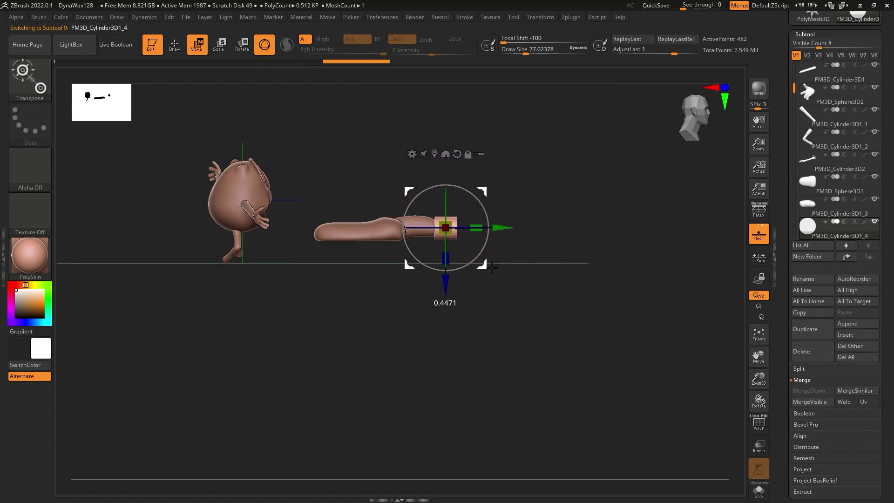
mouse_move(443, 303)
right_mouse_down("ctrl")
mouse_move(595, 240)
mouse_move(468, 212)
right_mouse_up("ctrl")
left_click_drag(452, 166, 423, 158)
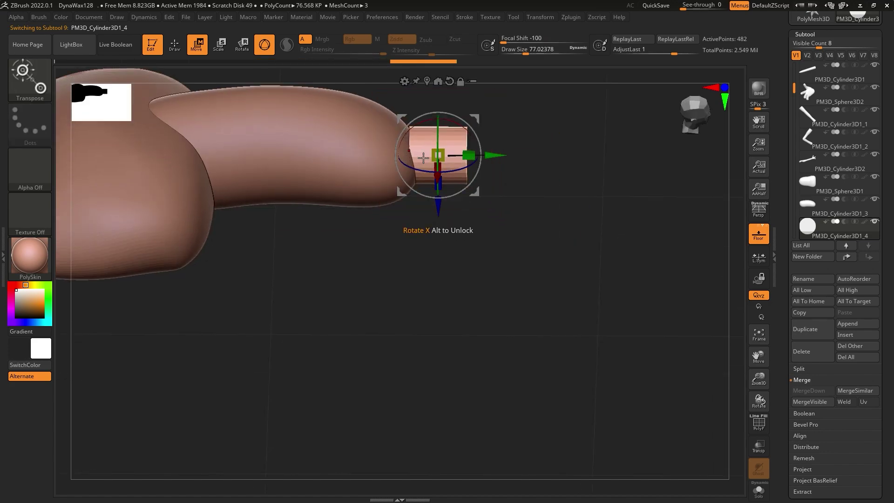
right_click_drag(504, 174, 578, 231, "alt")
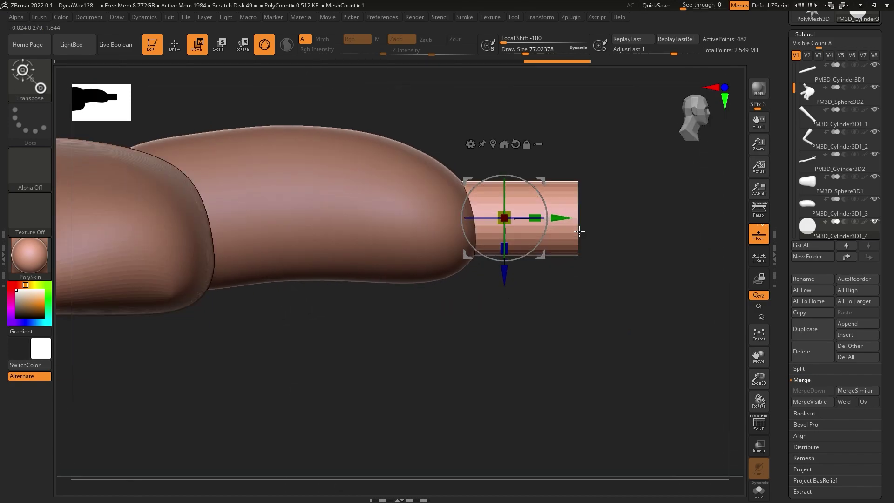
mouse_move(546, 202)
left_mouse_down()
mouse_move(535, 249)
mouse_move(498, 265)
mouse_move(597, 109)
left_mouse_up()
SnakeHook the stub into a pointed claw with a thicker base.
key("b")
key("s")
key("h")
right_click_drag(527, 138, 522, 247, "ctrl")
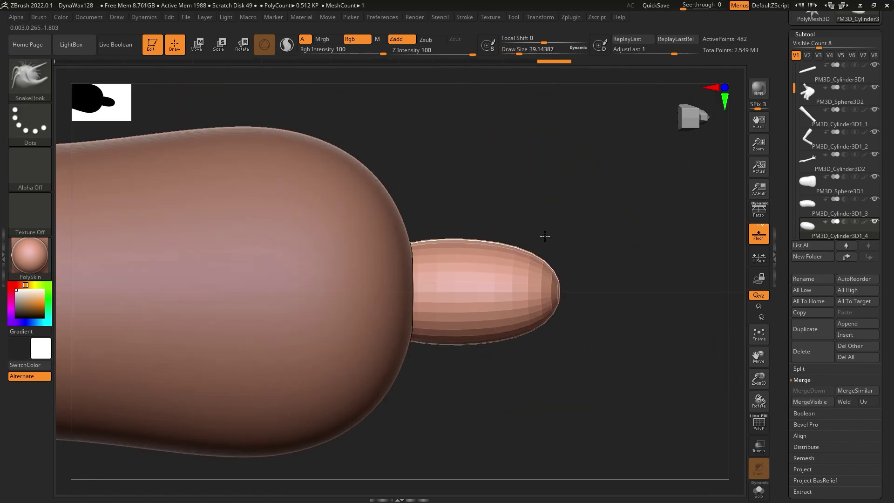
left_click_drag(515, 254, 517, 279)
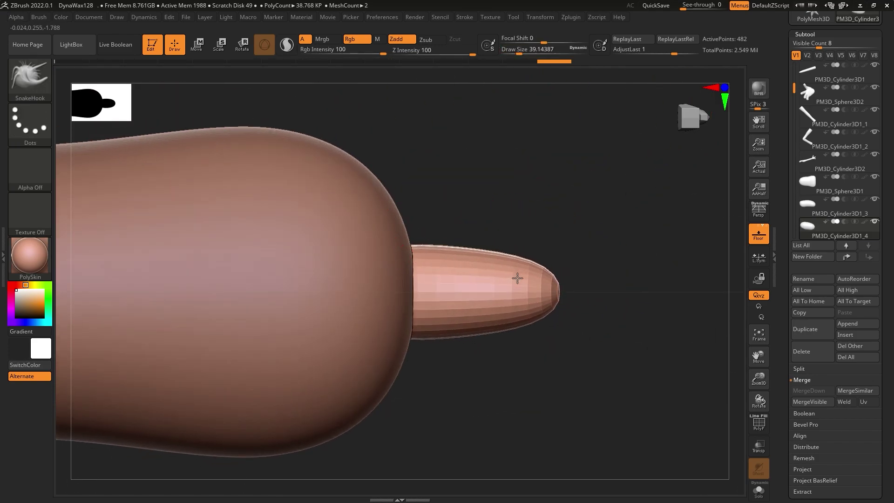
key("ctrl+z")
left_click_drag(456, 354, 493, 315)
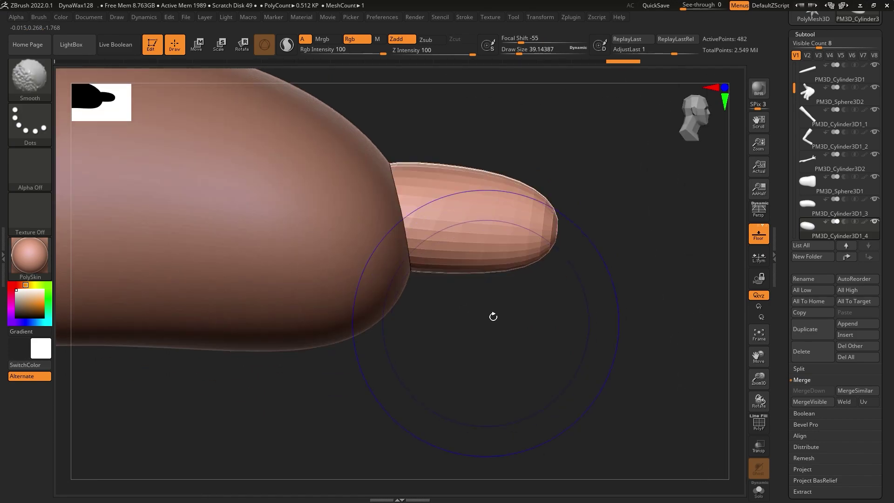
left_click_drag(529, 234, 519, 279)
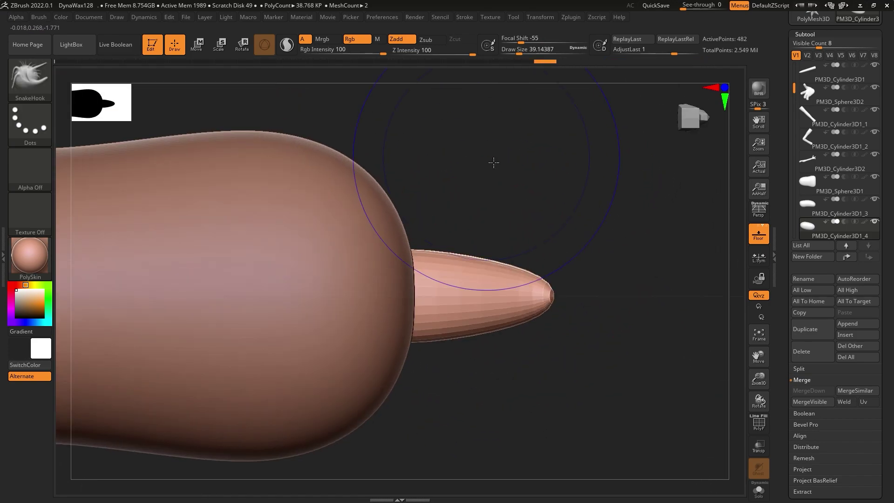
left_click_drag(465, 271, 430, 265)
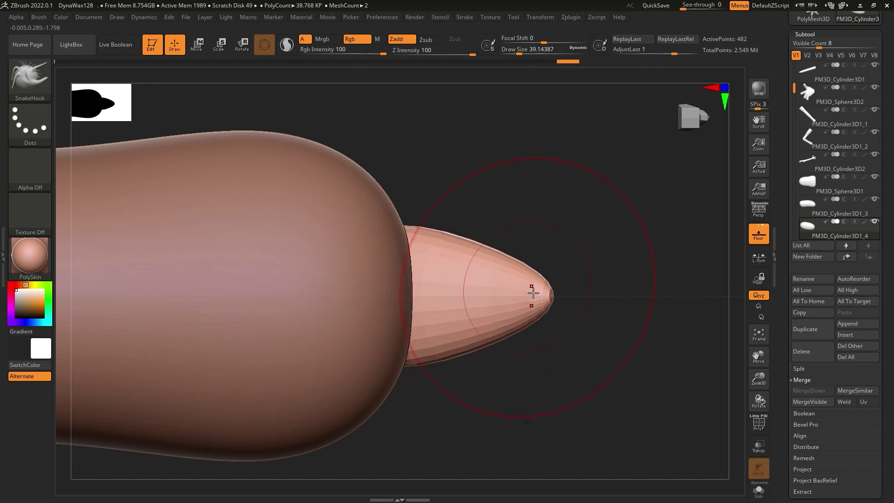
left_click_drag(600, 314, 583, 264)
left_click_drag(509, 335, 469, 320)
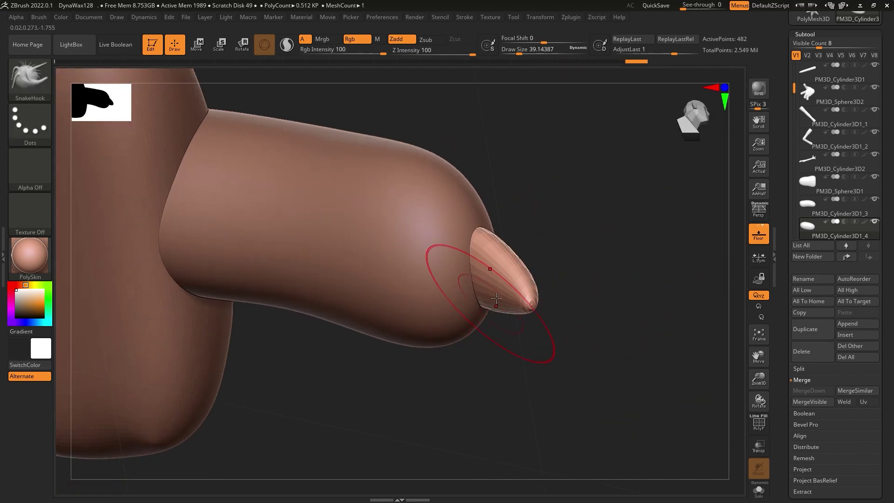
mouse_move(454, 279)
left_mouse_down()
mouse_move(556, 240)
mouse_move(545, 294)
left_mouse_up()
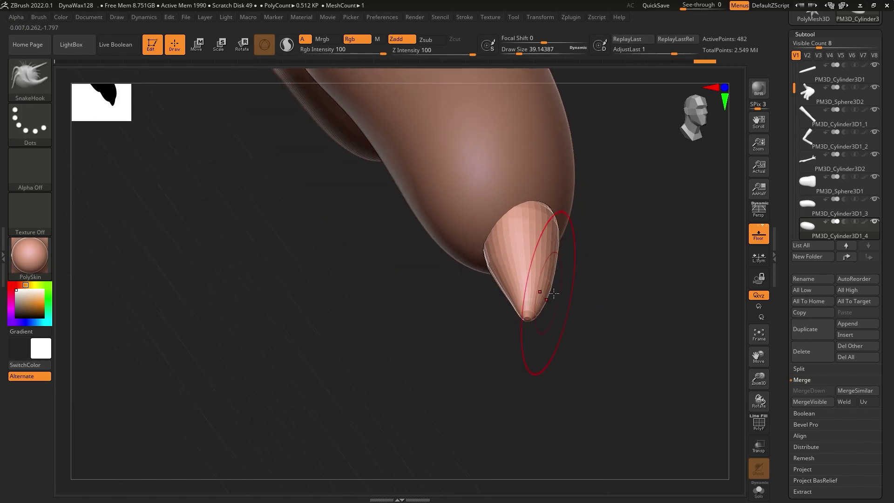
ZRemesh the claw, then MergeDown it into the toe subtool.
left_click(807, 34)
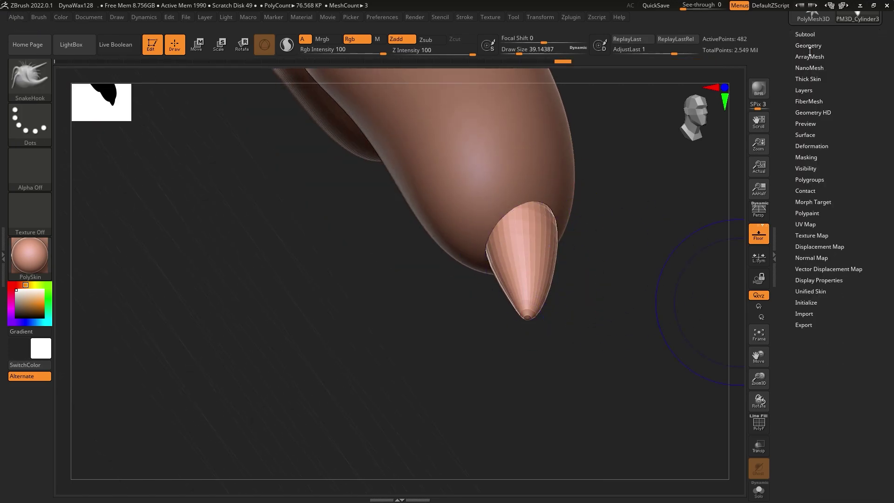
left_click(814, 242)
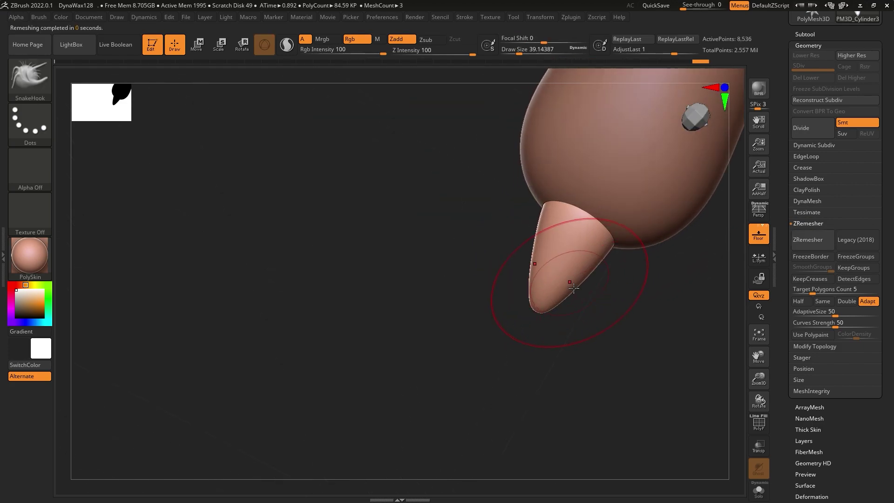
left_click_drag(577, 300, 570, 239)
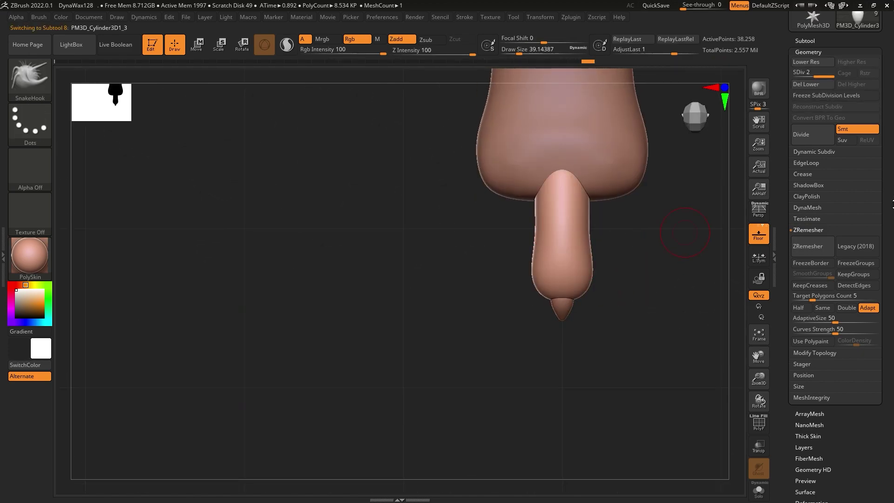
scroll(833, 186, "up", 3)
left_click(812, 184)
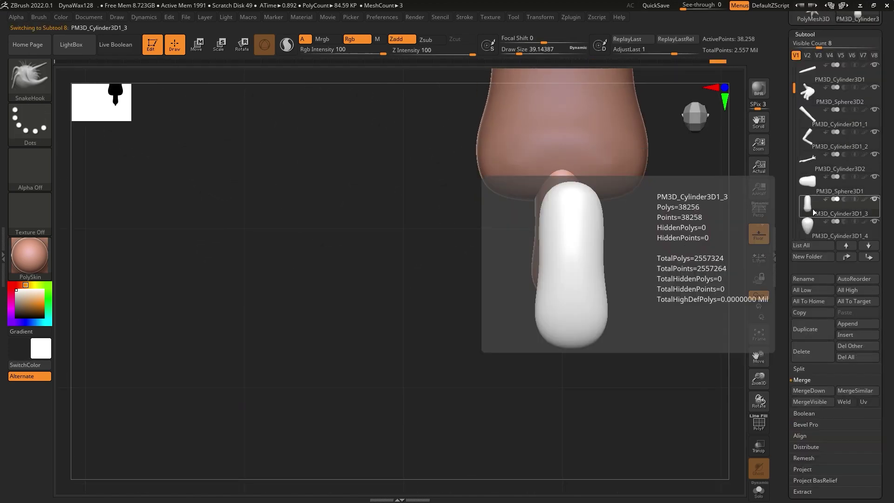
left_click(822, 389)
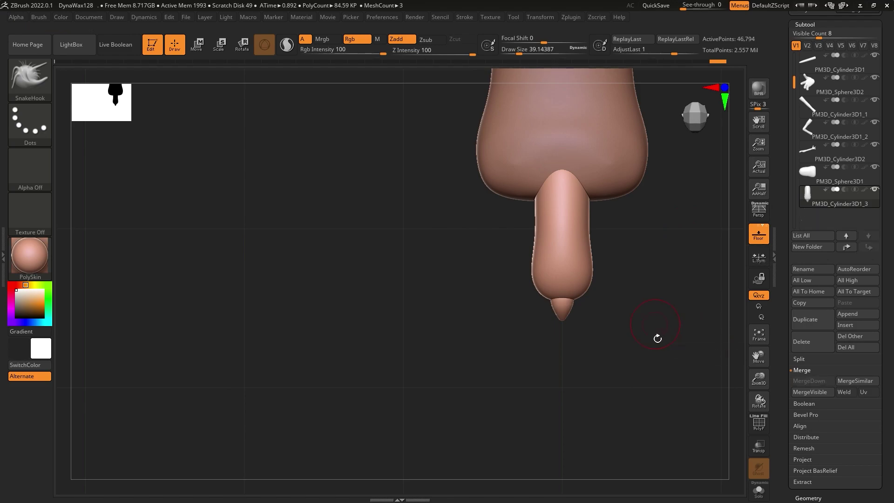
Duplicate the clawed toe, moving the copy sideways beside the original and tilting it slightly.
left_click(196, 44)
left_click_drag(758, 122, 754, 247)
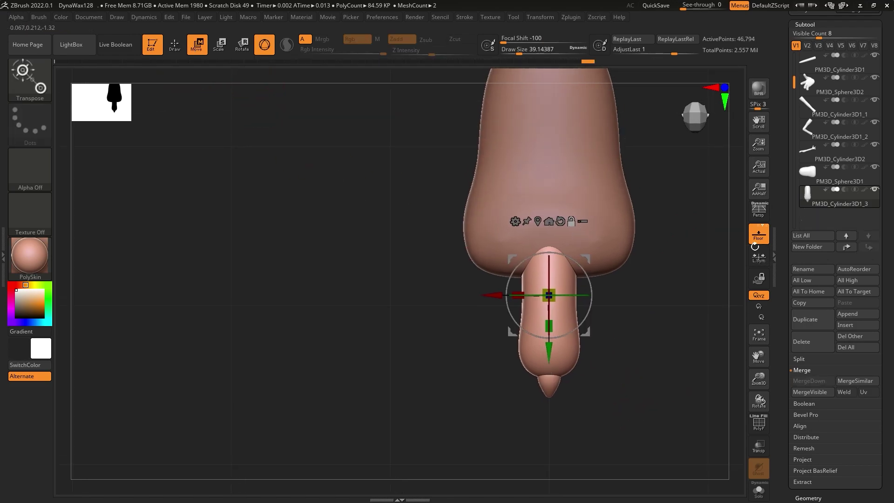
left_click(797, 325)
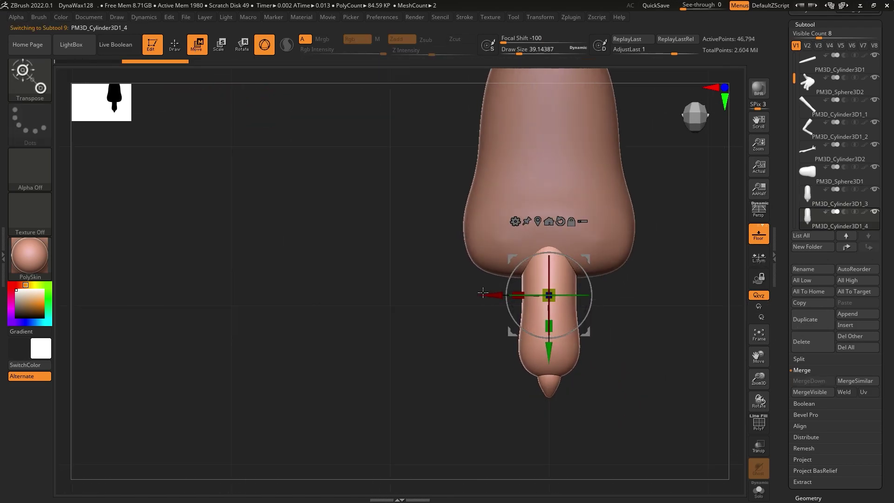
left_click_drag(505, 296, 553, 297)
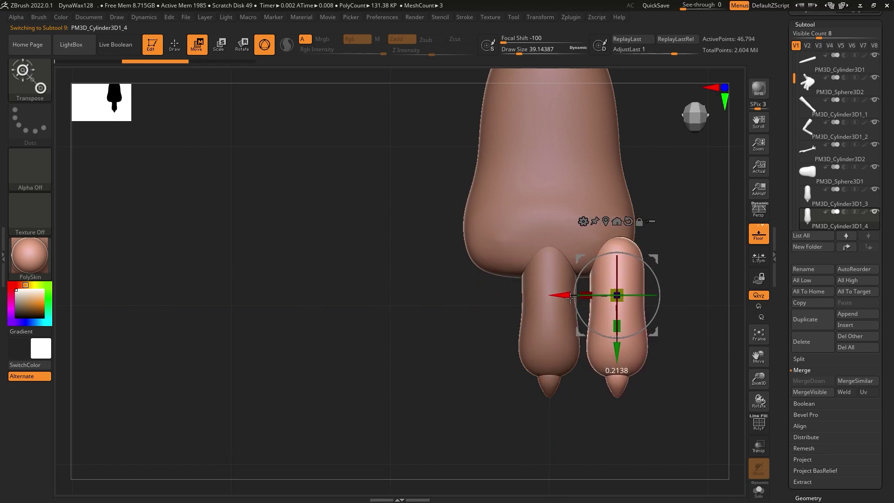
left_click_drag(643, 307, 647, 334)
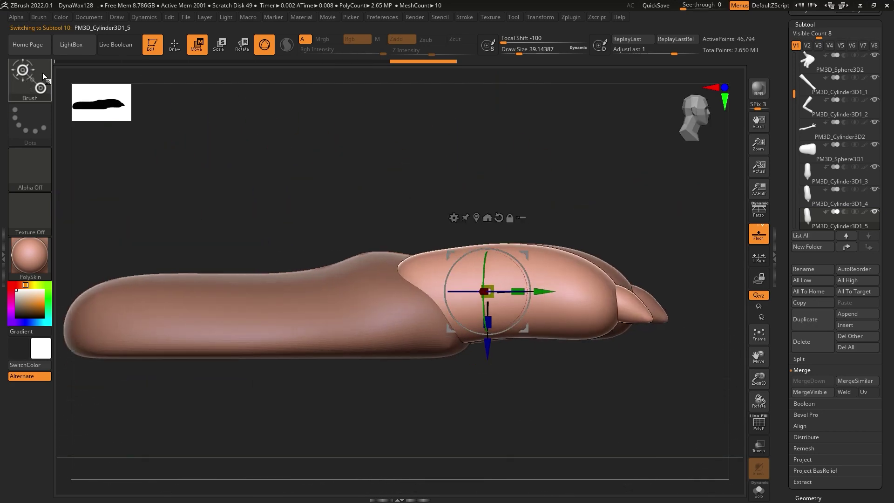
Pull the toe piece's edge slightly with SnakeHook at Draw Size about 51.
key("b")
left_click(458, 91)
left_click_drag(522, 54, 528, 56)
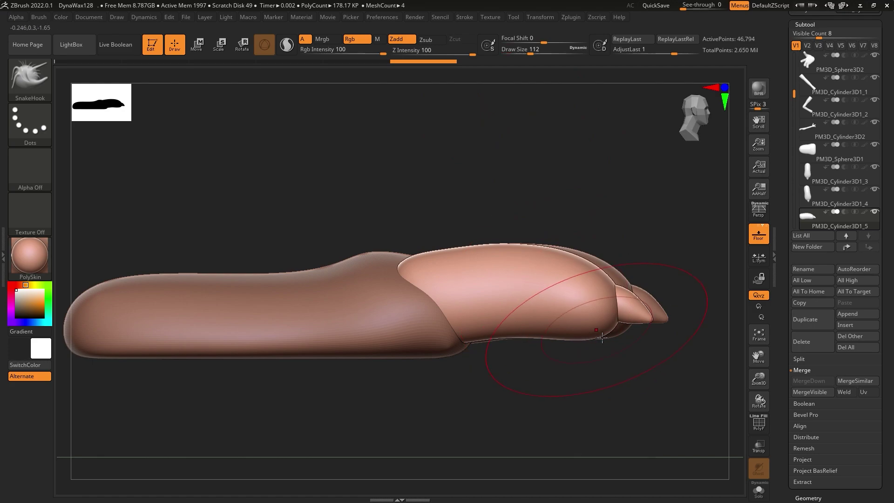
left_click_drag(405, 259, 395, 263)
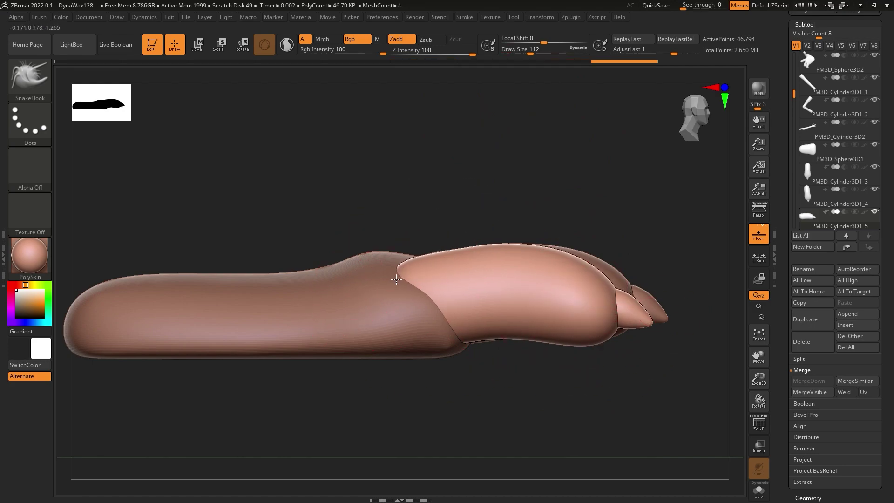
Show all parts again, make the foot active and frame the whole three-toed foot.
left_click(619, 323, "alt")
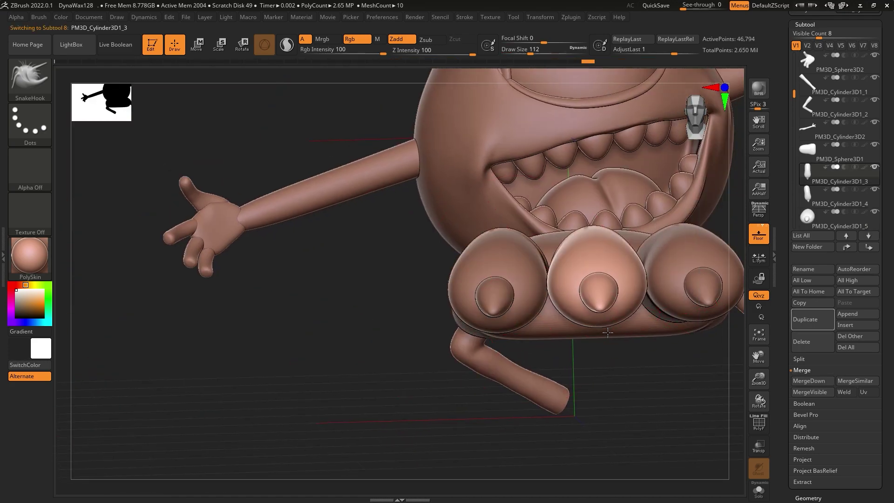
left_click(605, 329, "alt")
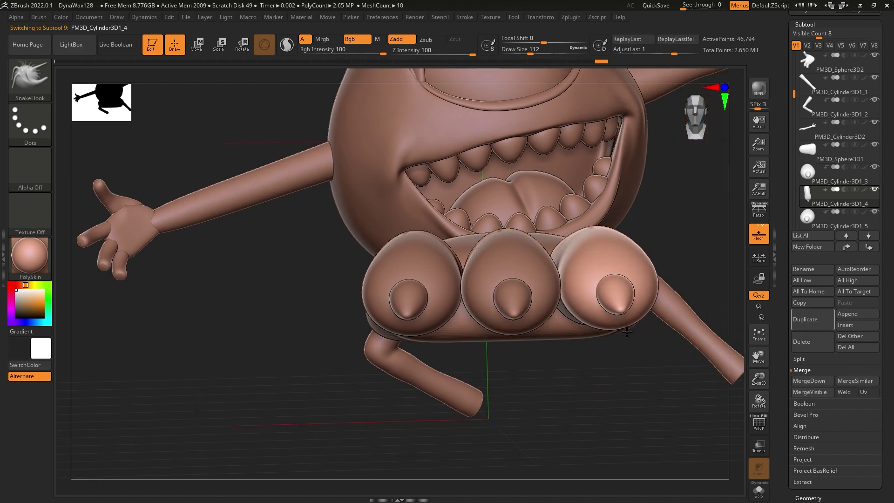
mouse_move(592, 295)
right_mouse_down("alt")
mouse_move(396, 303)
mouse_move(419, 353)
mouse_move(489, 339)
right_mouse_up("alt")
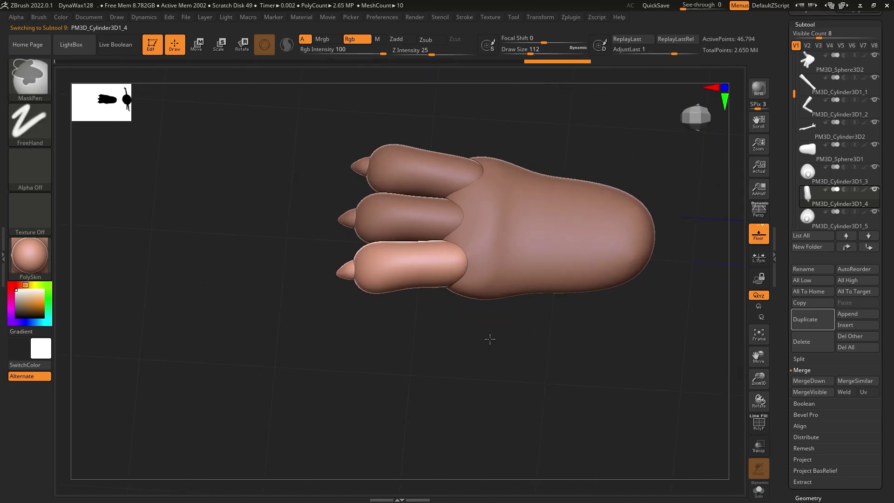
right_click_drag(521, 288, 523, 351, "alt")
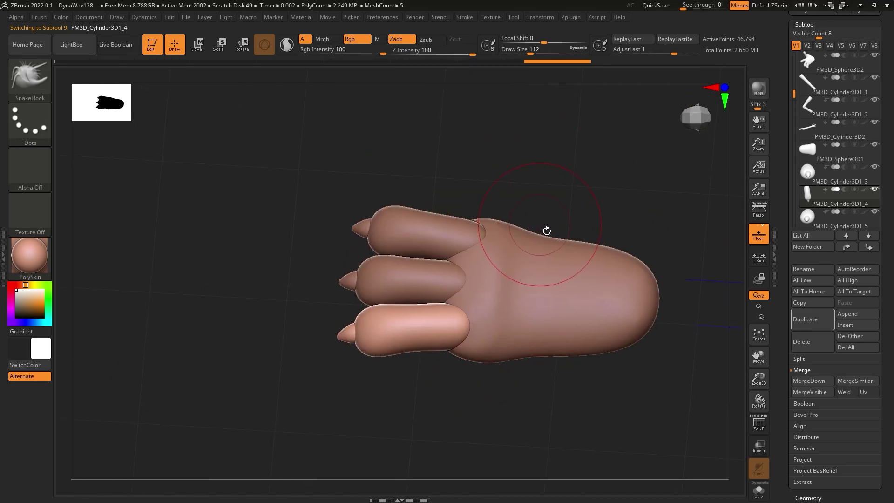
Select the palm piece and Merge Down the three toe pieces into it.
left_click(804, 24)
left_click(809, 25)
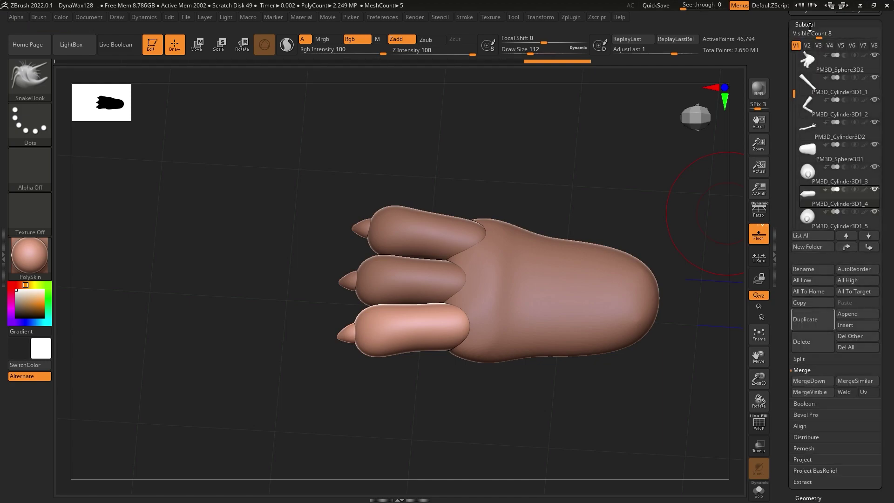
left_click(582, 288, "alt")
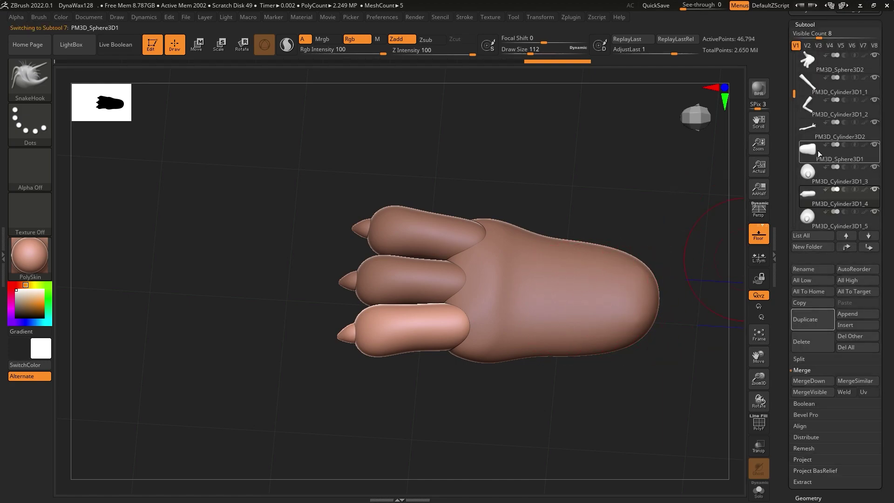
left_click(808, 380)
left_click(808, 381)
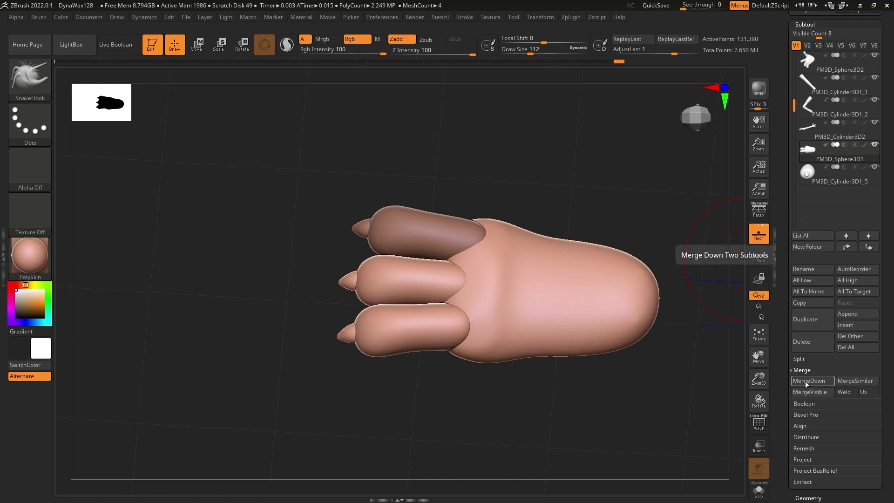
DynaMesh the merged paw at resolution 648 into one continuous surface.
left_click(818, 27)
left_click(807, 213)
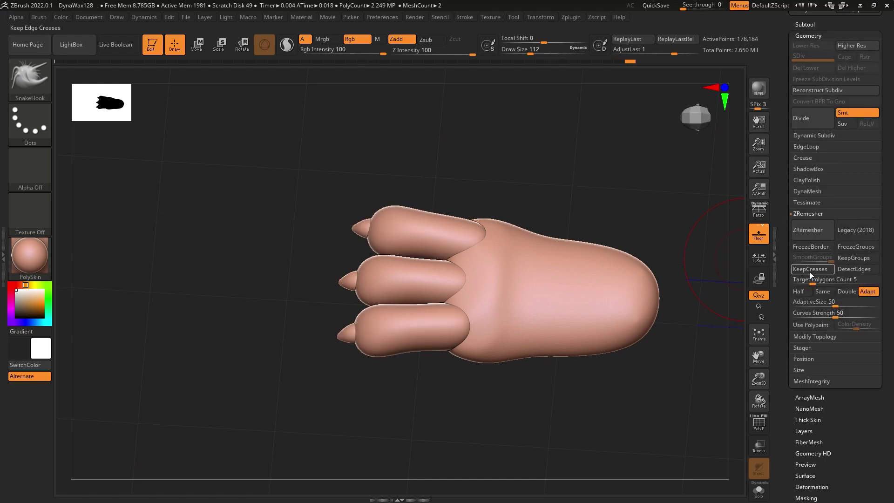
left_click(812, 338)
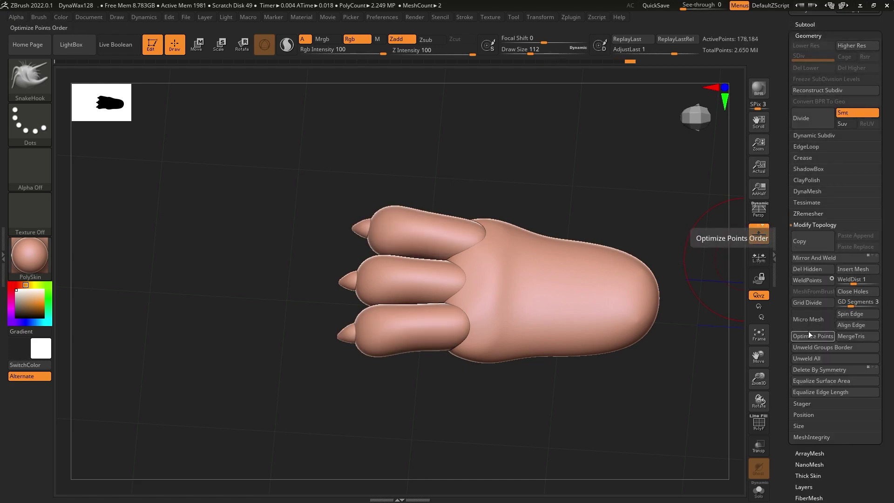
left_click(812, 190)
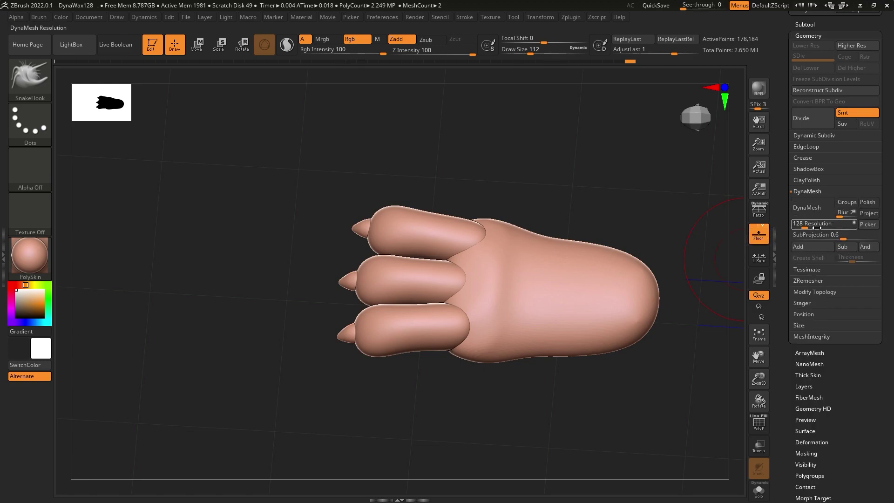
left_click(819, 212)
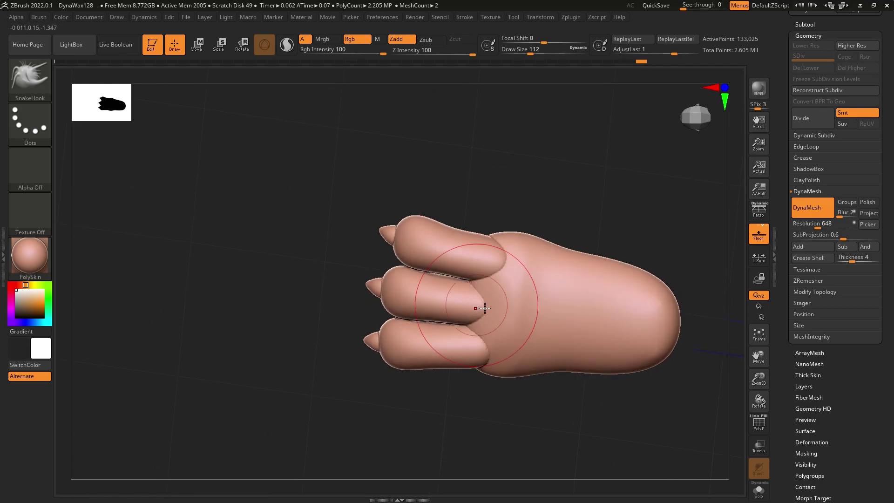
Smooth the joins between toes and paw with the brush at about 97.
right_click_drag(520, 309, 504, 285, "ctrl")
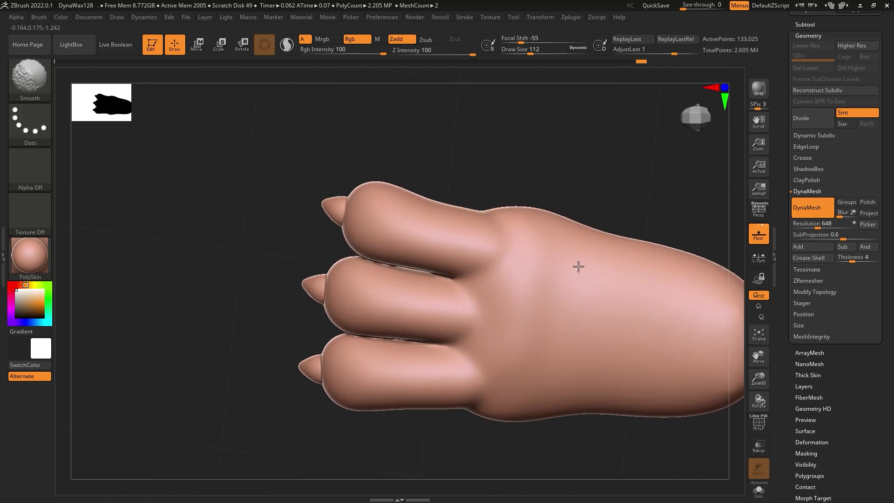
left_click_drag(536, 54, 532, 54)
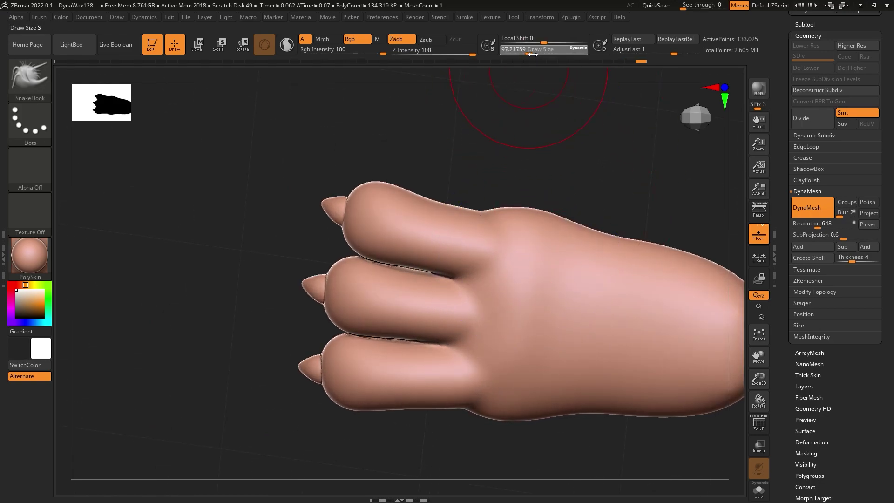
right_click_drag(507, 288, 499, 269, "ctrl")
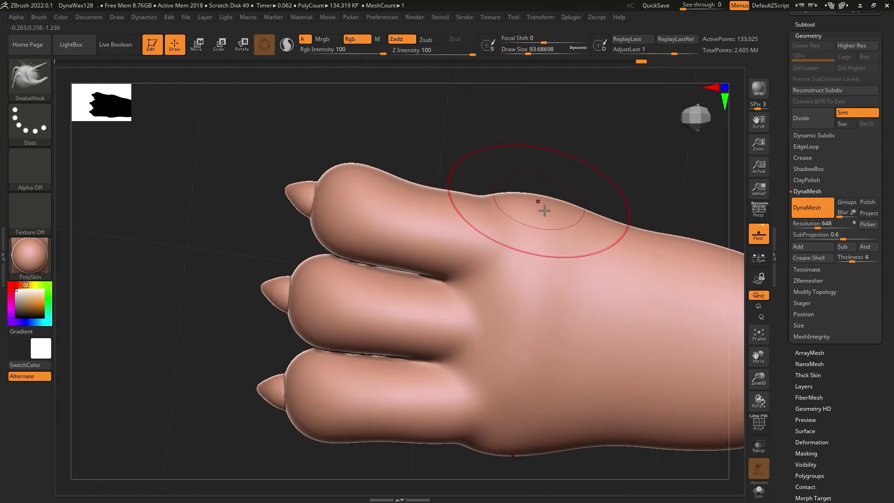
right_click_drag(585, 230, 540, 253, "ctrl")
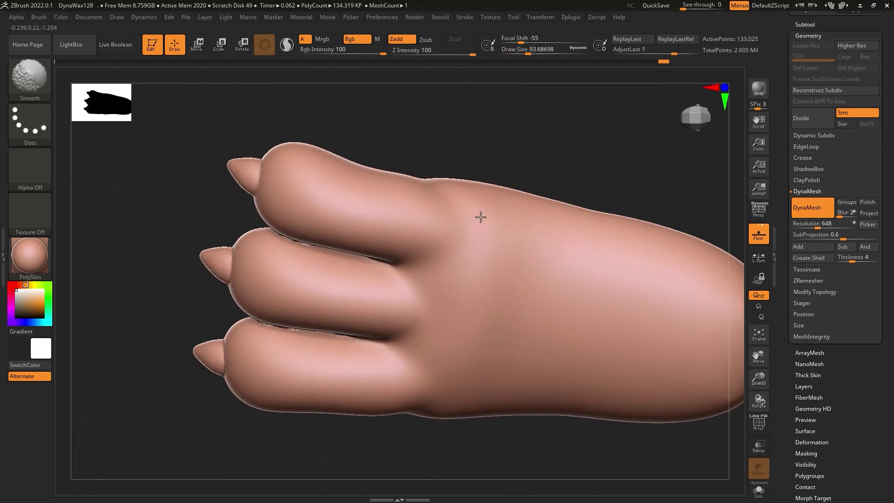
right_click_drag(658, 307, 598, 359, "shift")
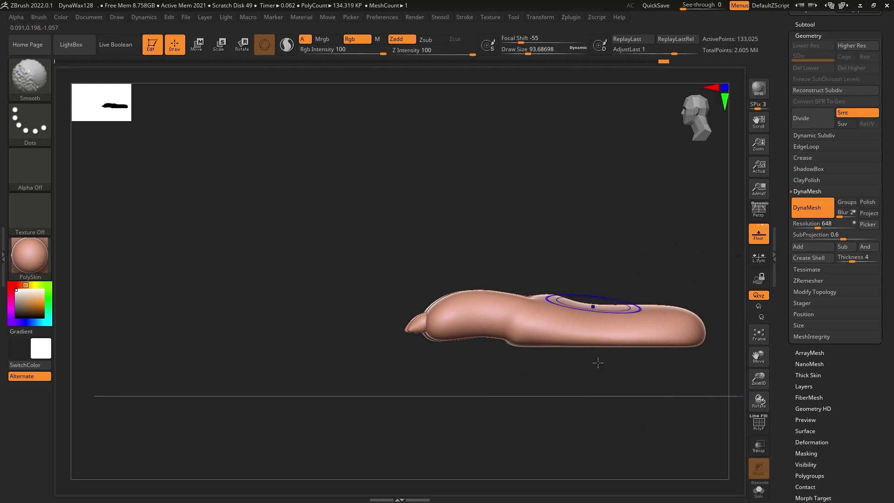
right_click_drag(690, 341, 579, 356)
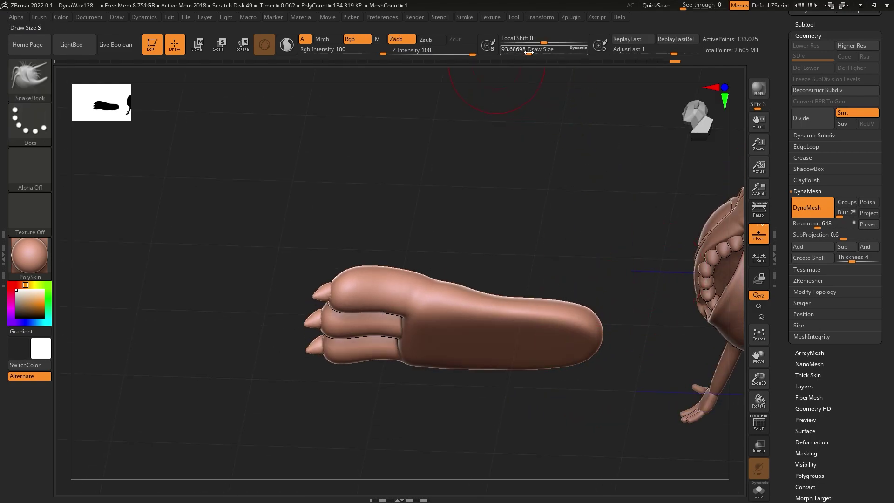
Pull out and round the paw's heel, then smooth the heel and middle at brush size 132.
right_click_drag(568, 349, 581, 366, "alt")
left_click_drag(581, 366, 589, 373)
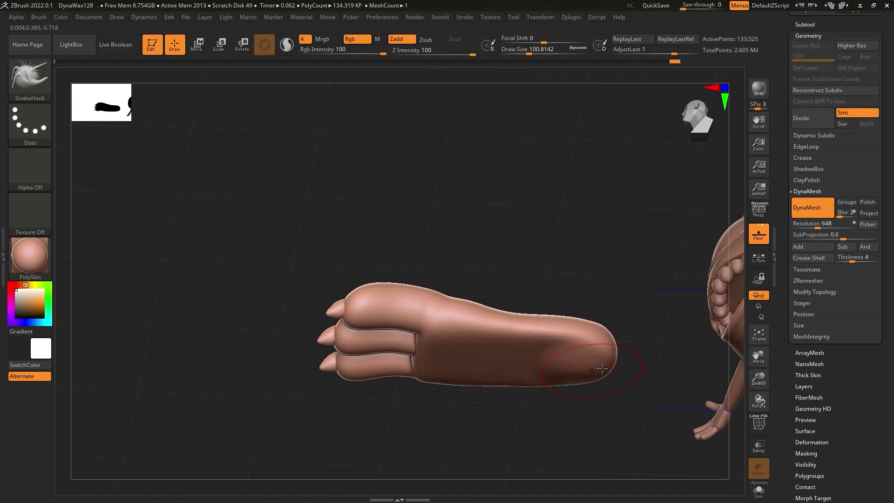
right_click_drag(601, 368, 583, 341)
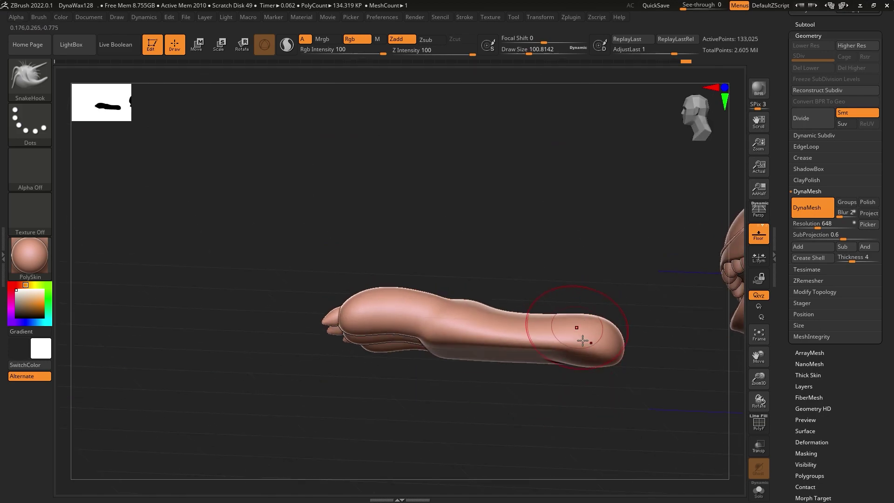
left_click_drag(582, 341, 549, 348, "shift")
left_click_drag(529, 54, 532, 54)
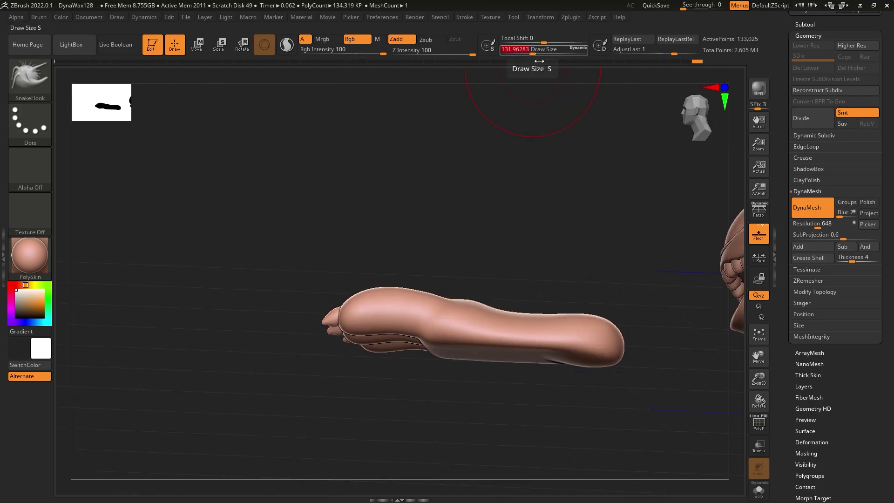
left_click_drag(529, 349, 577, 359, "shift")
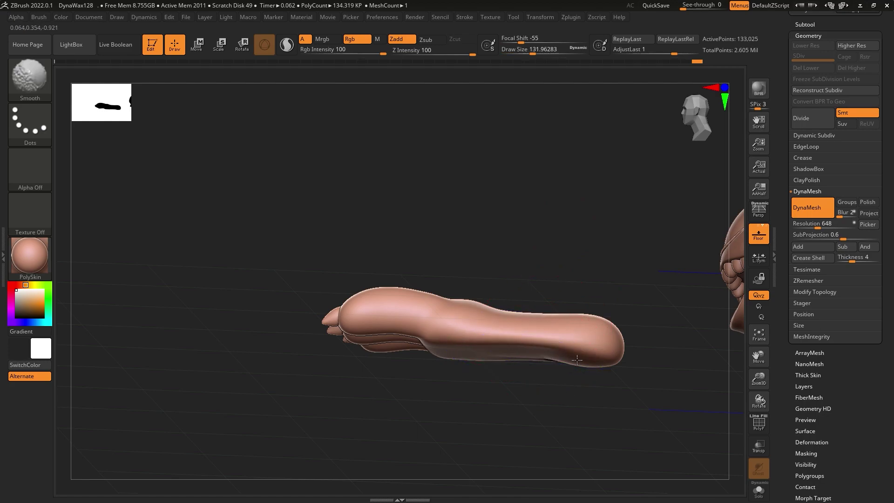
mouse_move(606, 399)
left_mouse_down()
mouse_move(599, 425)
mouse_move(618, 358)
mouse_move(590, 399)
left_mouse_up()
With perspective on, move the clawed paw down beneath the monster's body.
key("p")
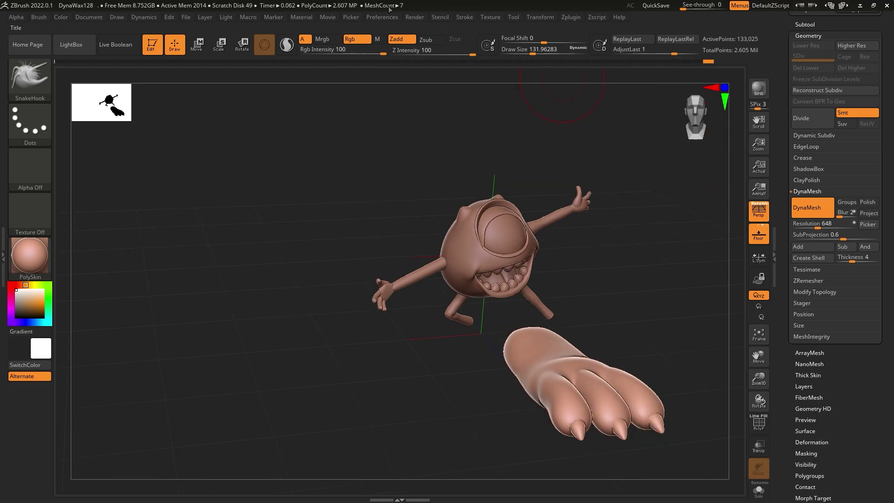
key("w")
mouse_move(605, 326)
left_mouse_down("shift")
mouse_move(582, 410)
mouse_move(415, 458)
mouse_move(347, 443)
mouse_move(309, 408)
left_mouse_up("shift")
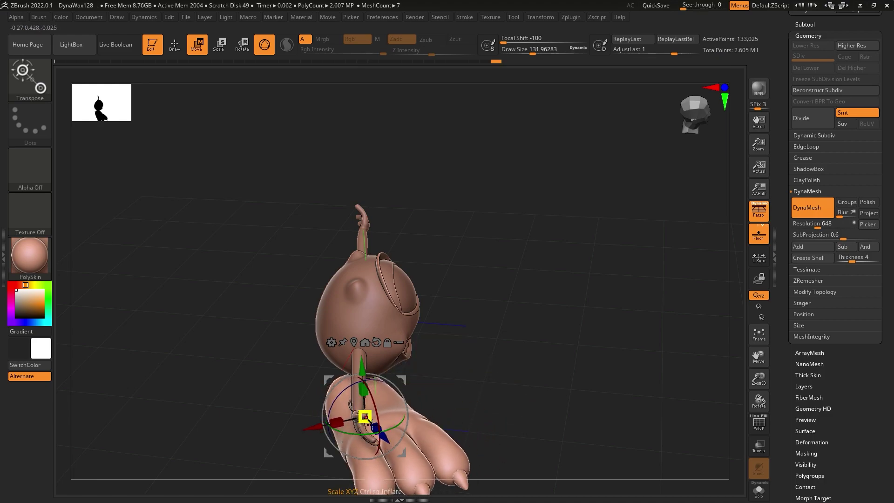
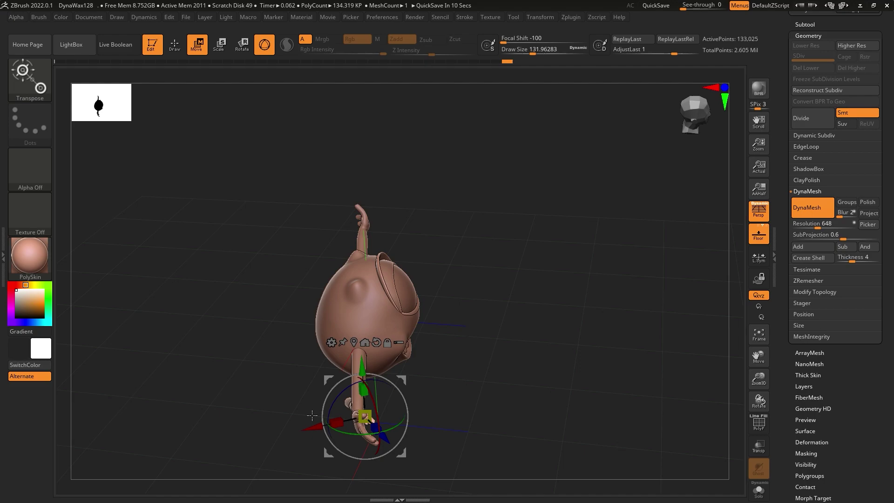
Face the monster, try scaling the foot up, undo it, and snap to the front view.
left_click_drag(443, 407, 438, 430)
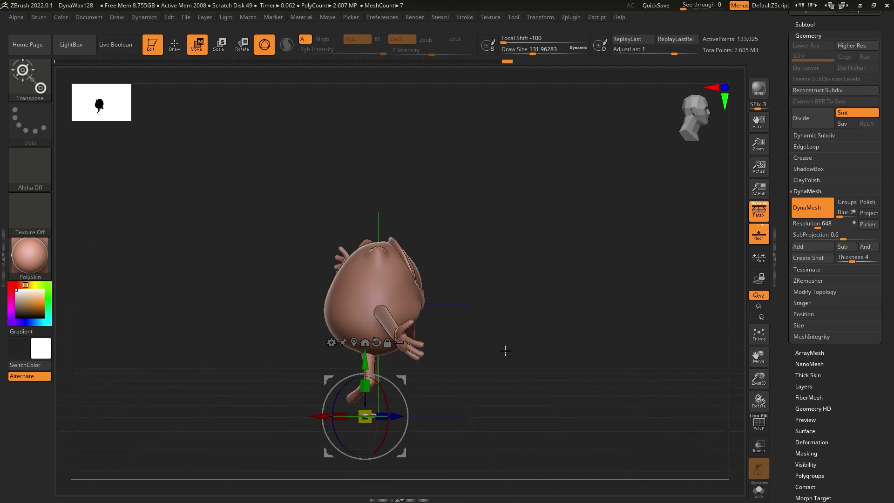
mouse_move(390, 336)
left_mouse_down()
mouse_move(459, 317)
mouse_move(177, 90)
left_mouse_up()
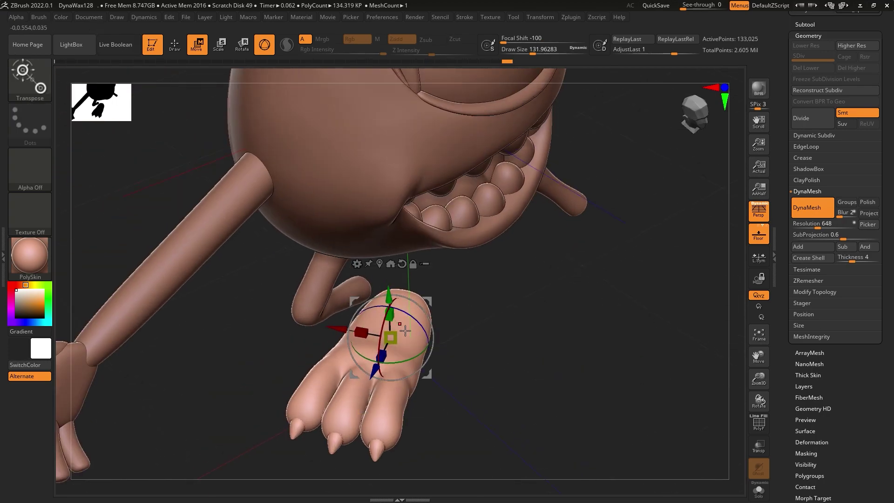
key("ctrl+z")
key("ctrl+z")
left_click(86, 18)
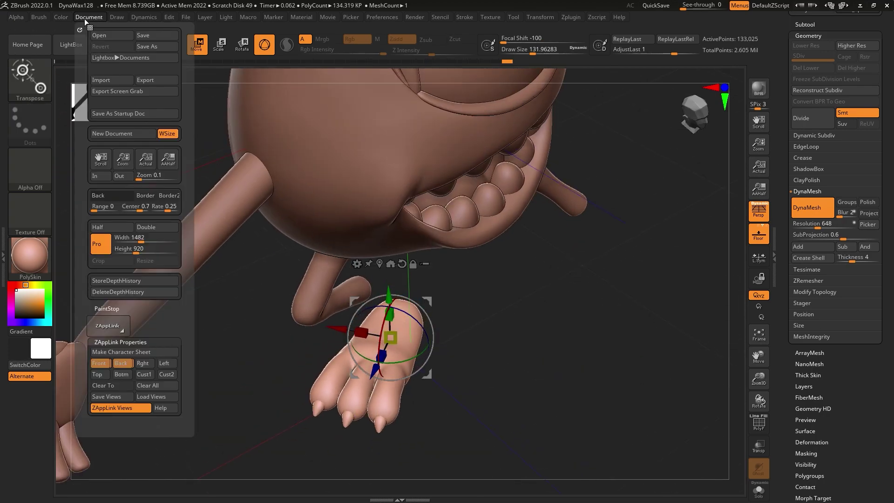
left_click(98, 363)
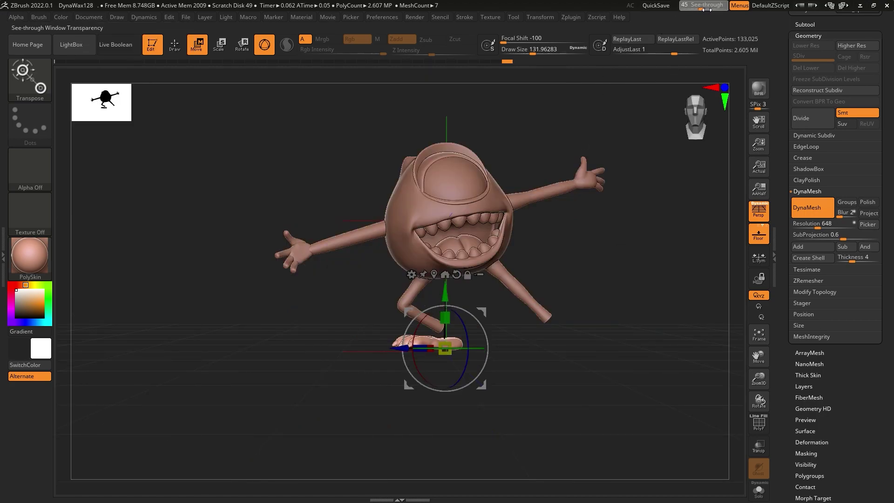
Rotate the foot about 41 degrees and nudge it into place beneath the leg.
mouse_move(401, 345)
left_mouse_down()
mouse_move(420, 371)
mouse_move(438, 339)
mouse_move(456, 345)
mouse_move(411, 340)
left_mouse_up()
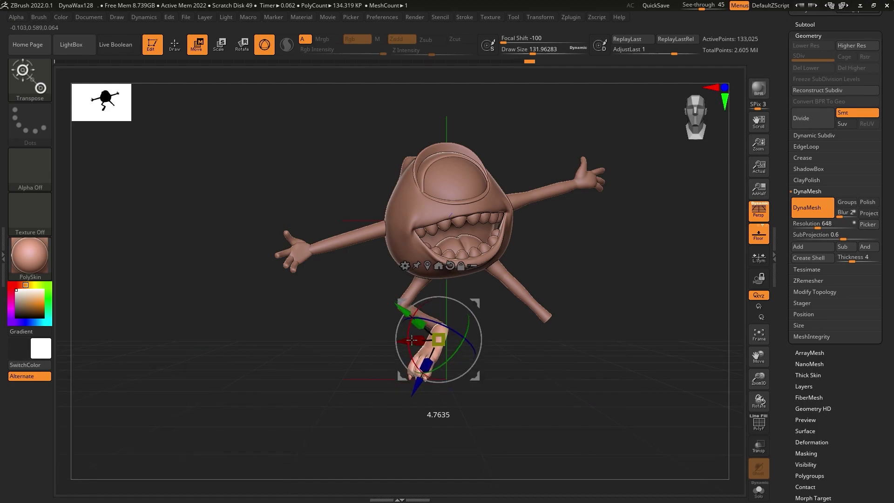
left_click_drag(475, 376, 480, 374)
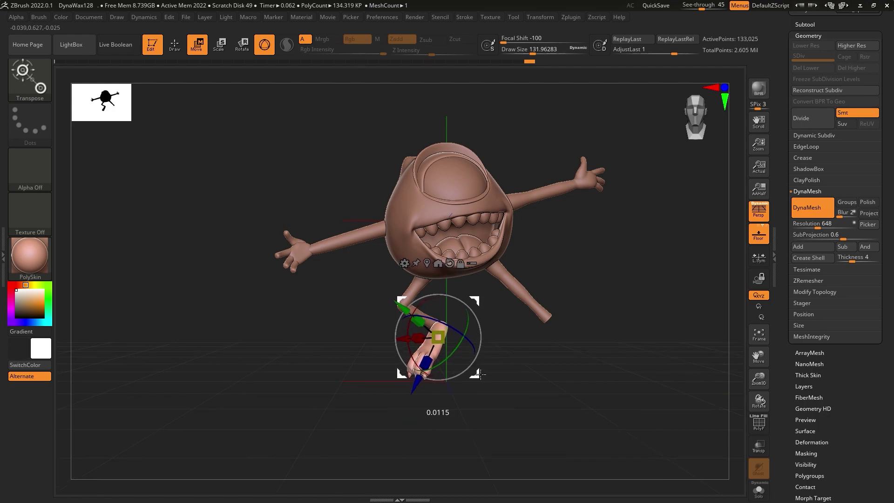
left_click_drag(408, 346, 416, 321)
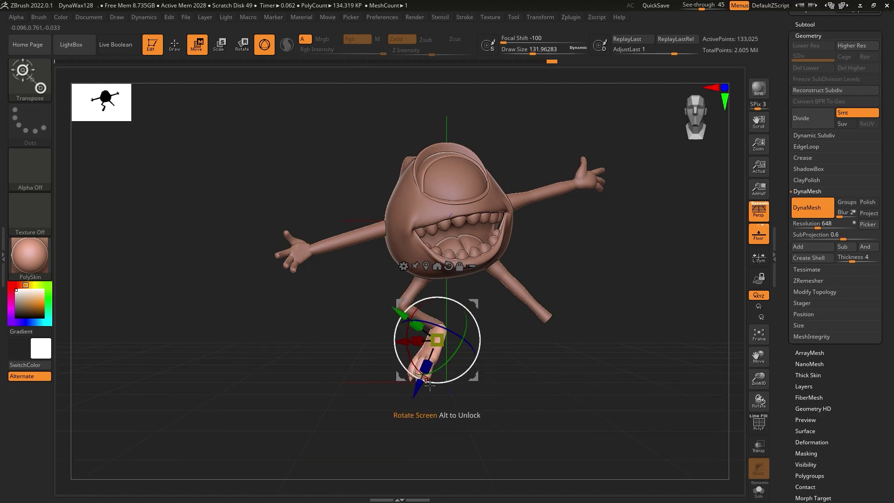
left_click_drag(419, 390, 423, 389)
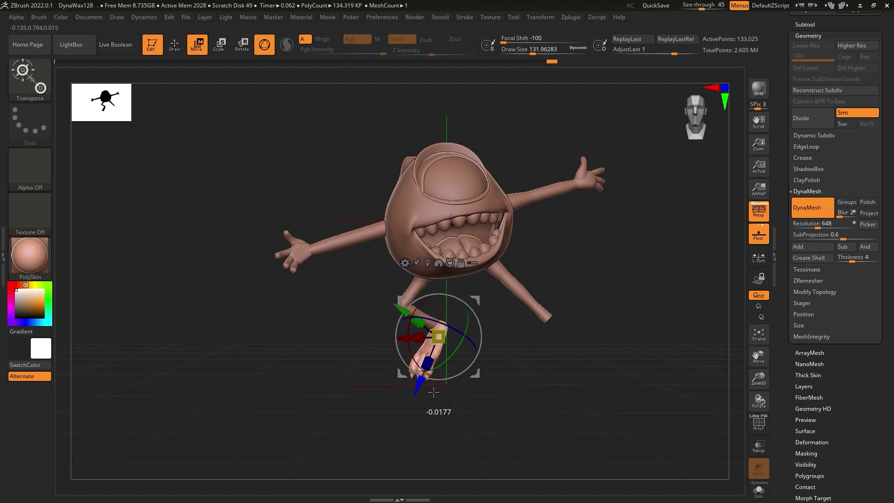
left_click_drag(409, 343, 407, 344)
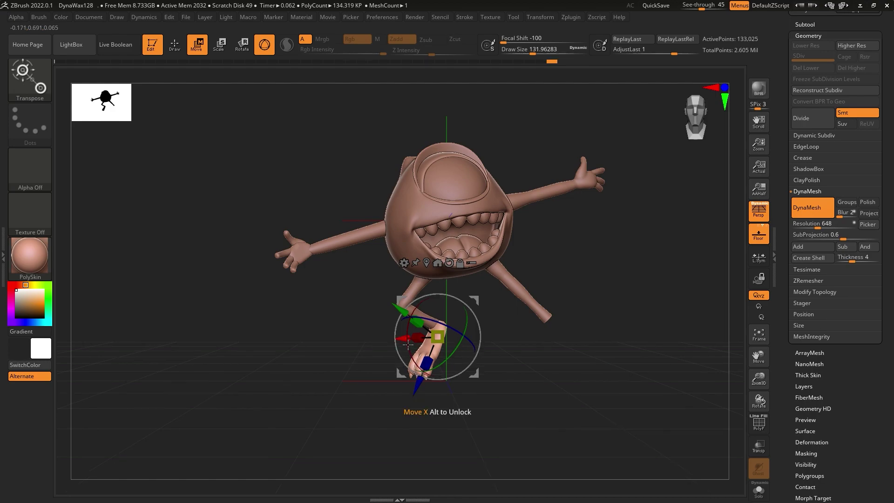
left_click(811, 24)
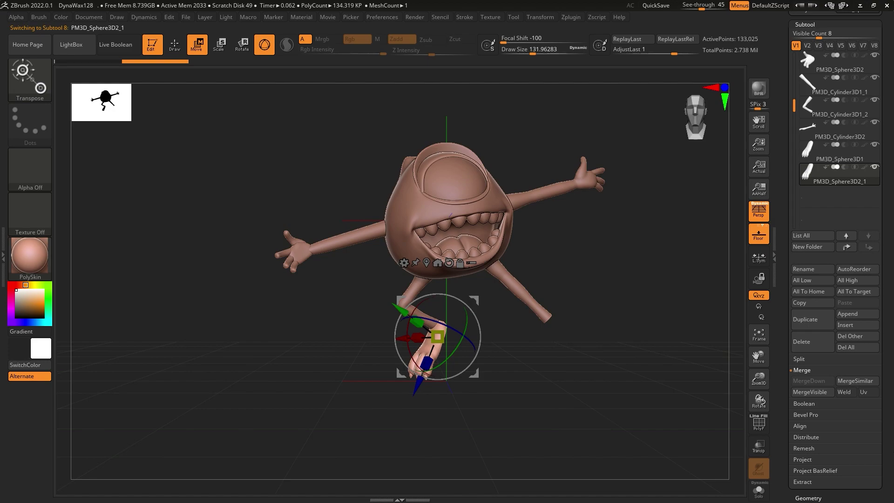
Move the duplicated foot PM3D_Sphere3D2_1 to the other leg's end and rotate it upright.
scroll(835, 279, "down", 3)
left_click_drag(486, 356, 494, 316)
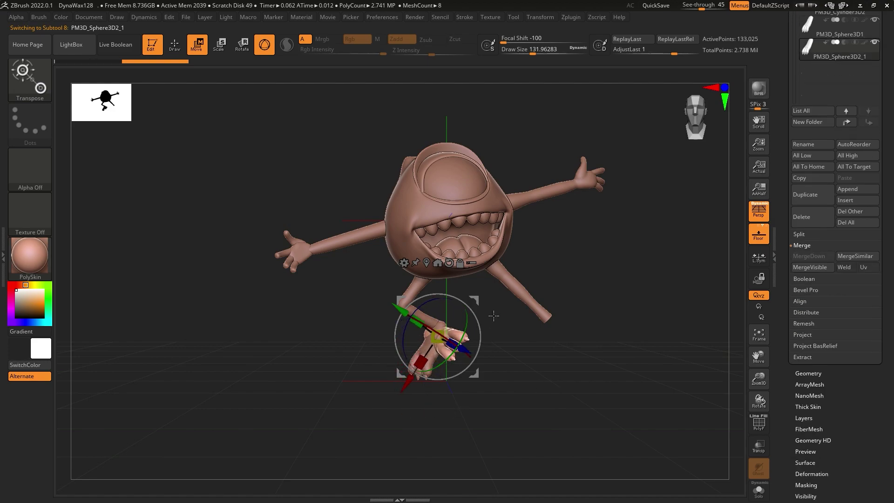
key("ctrl+z")
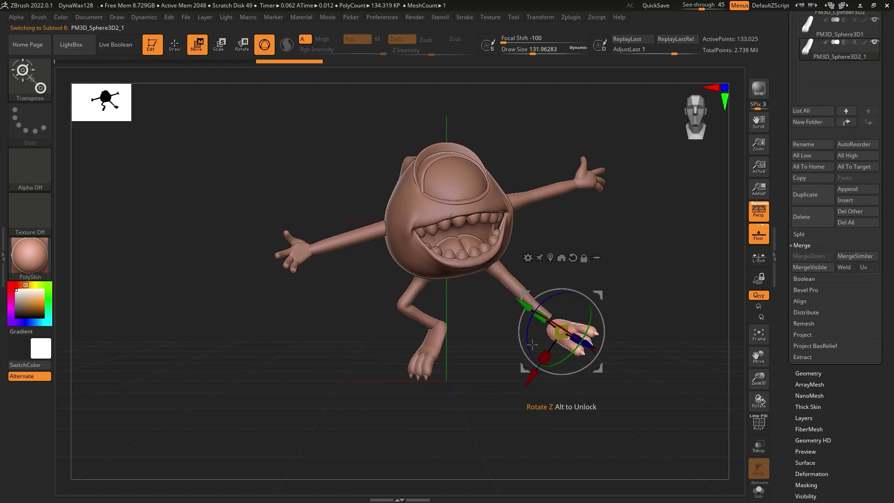
left_click_drag(532, 344, 543, 294)
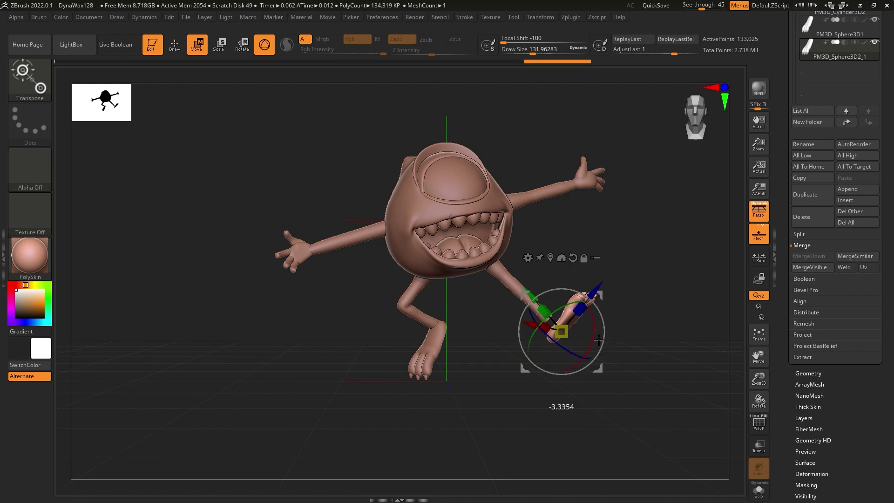
left_click_drag(599, 340, 599, 341)
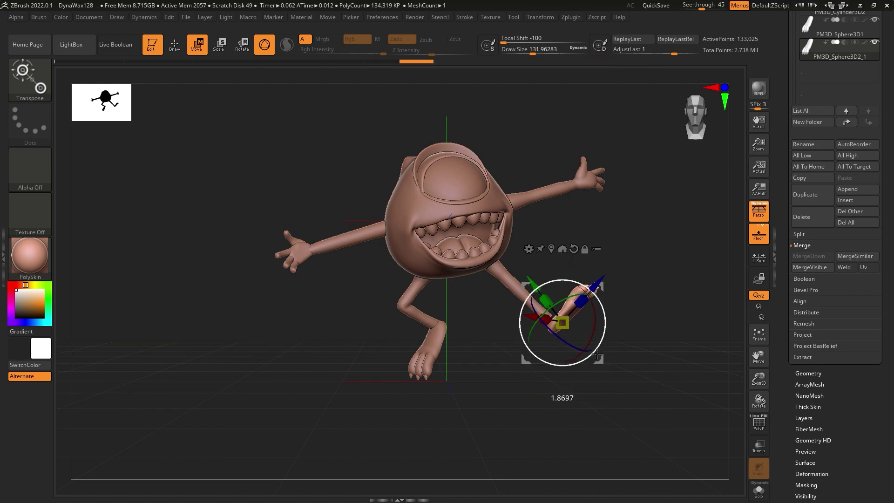
left_click_drag(598, 356, 605, 363)
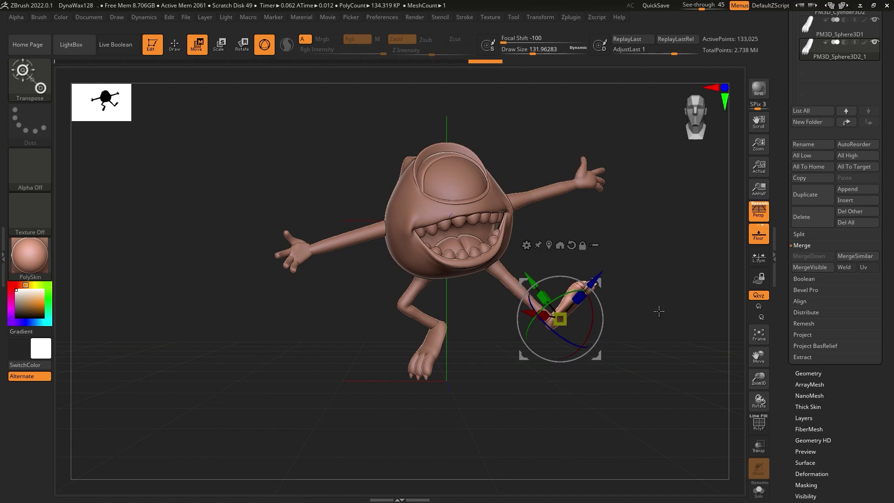
mouse_move(630, 216)
left_mouse_down()
mouse_move(588, 350)
mouse_move(606, 342)
mouse_move(572, 327)
left_mouse_up()
key("ctrl+z")
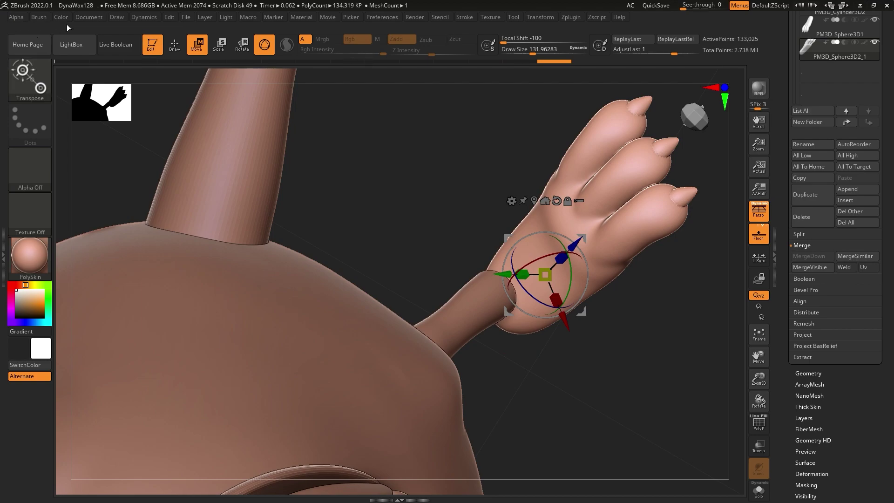
Reframe the whole character, QuickSave, and tilt the foot slightly with window transparency on.
left_click(95, 18)
left_click(107, 376)
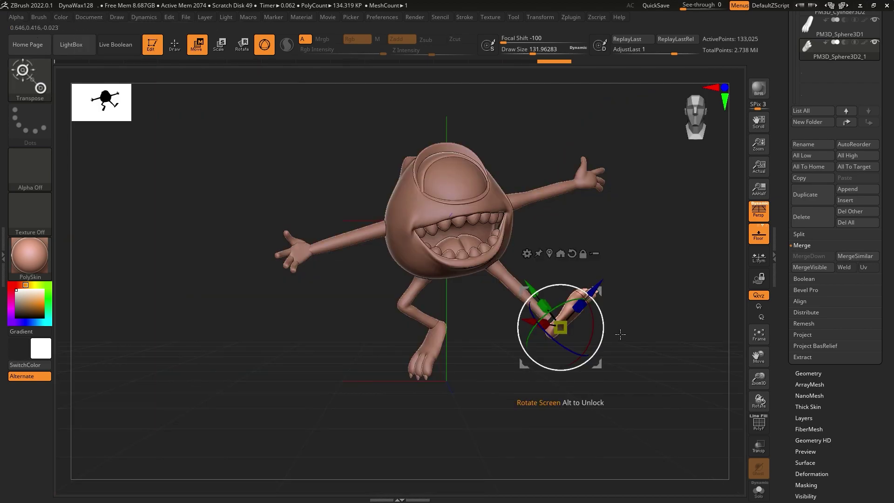
left_click(673, 9)
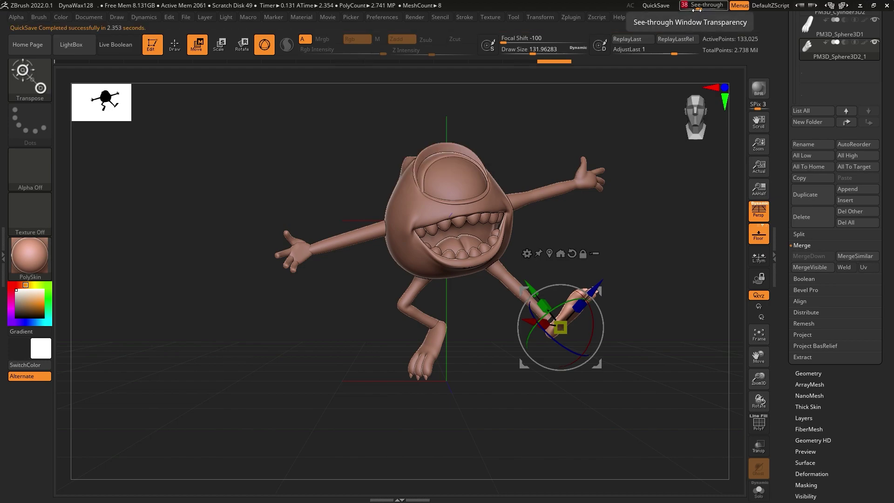
left_click_drag(699, 8, 714, 11)
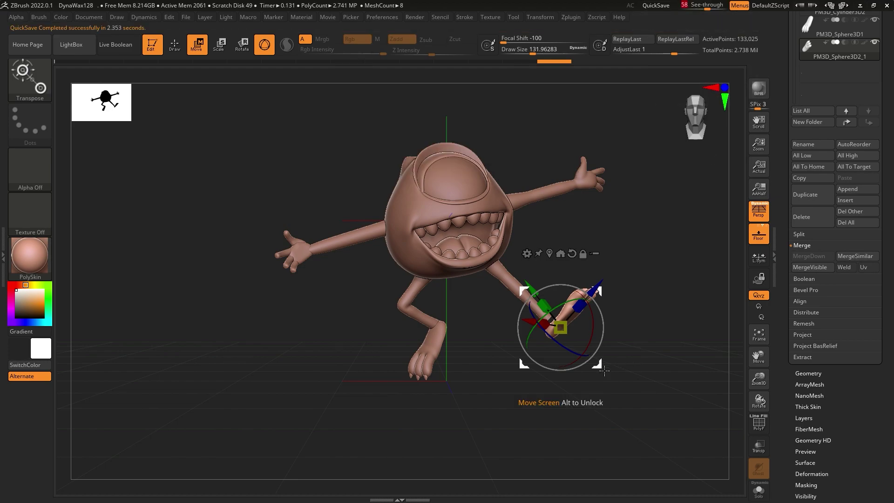
mouse_move(604, 370)
left_mouse_down()
mouse_move(578, 350)
mouse_move(607, 362)
left_mouse_up()
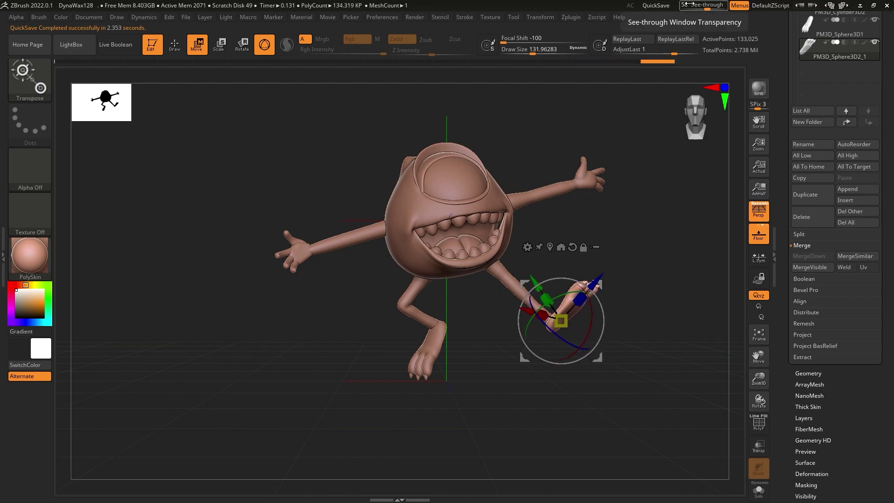
left_click_drag(698, 5, 672, 3)
Rotate the foot about 26 degrees further so it sits naturally at the leg tip.
scroll(605, 356, "up", 5)
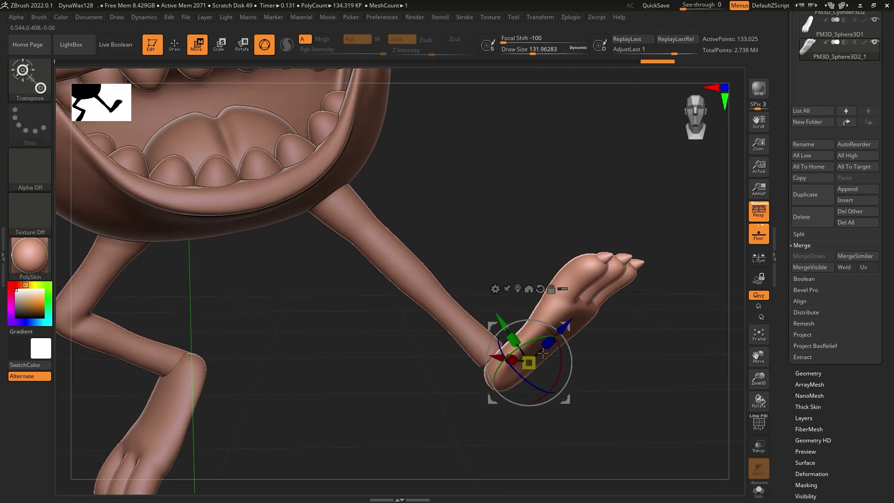
scroll(530, 368, "up", 3)
scroll(525, 393, "up", 2)
mouse_move(525, 394)
left_mouse_down()
mouse_move(534, 411)
mouse_move(584, 371)
mouse_move(563, 391)
mouse_move(580, 375)
mouse_move(553, 343)
mouse_move(503, 348)
left_mouse_up()
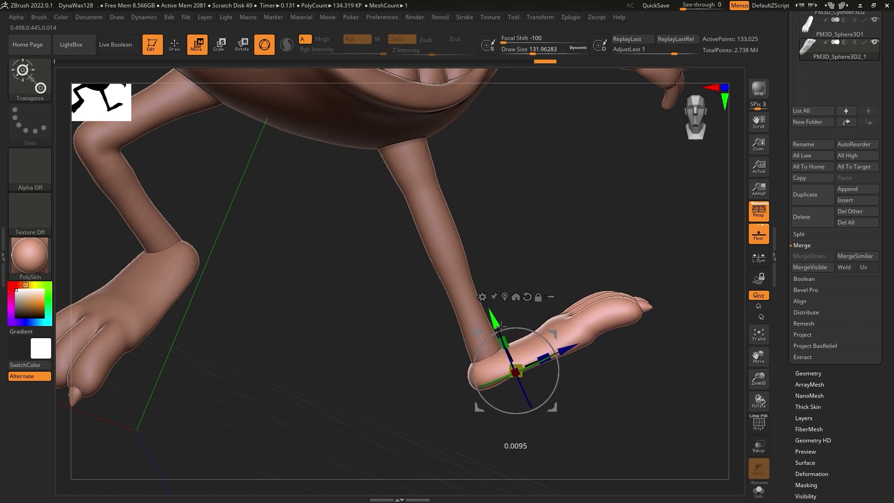
left_click_drag(511, 307, 582, 203, "shift")
left_click_drag(652, 269, 600, 345, "alt")
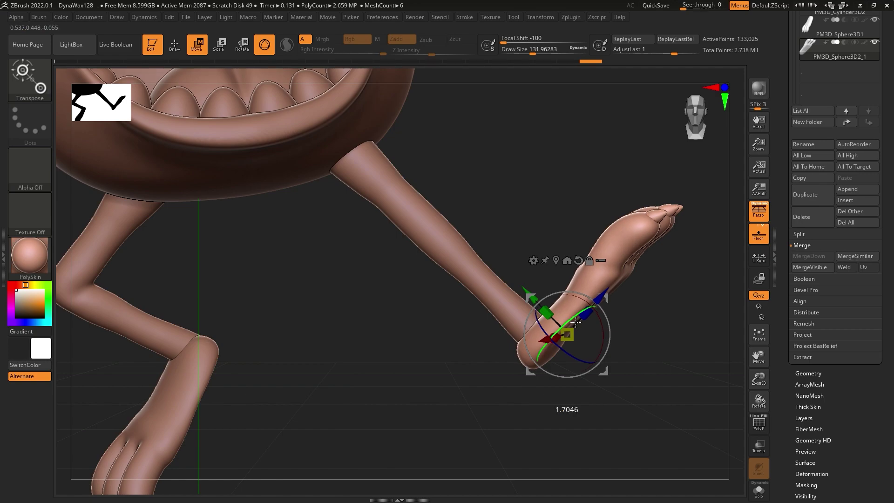
mouse_move(576, 321)
left_mouse_down()
mouse_move(579, 361)
mouse_move(652, 358)
mouse_move(676, 341)
left_mouse_up()
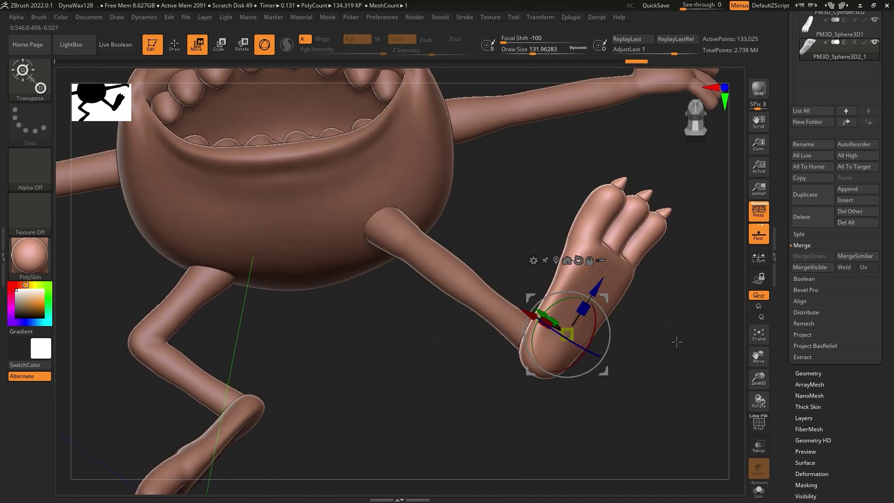
Switch to a smaller SnakeHook brush and pull the foot's edge slightly outward.
left_click(33, 90)
key("s")
key("h")
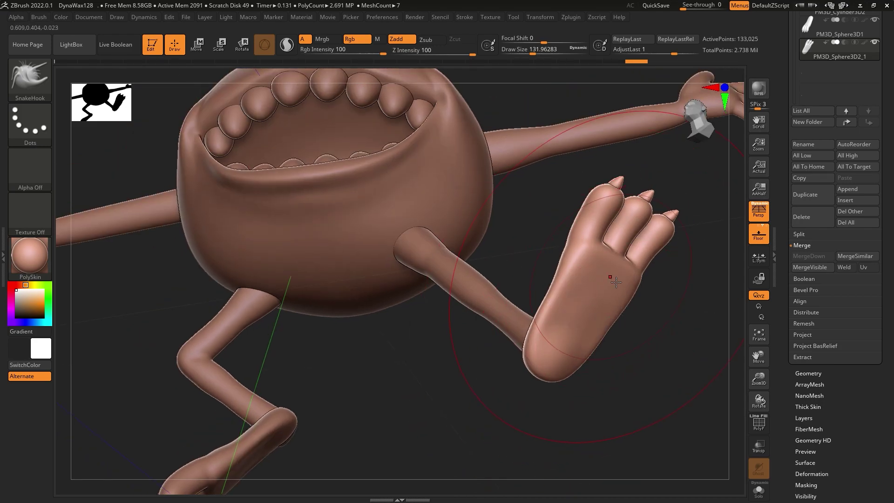
left_click_drag(541, 52, 528, 52)
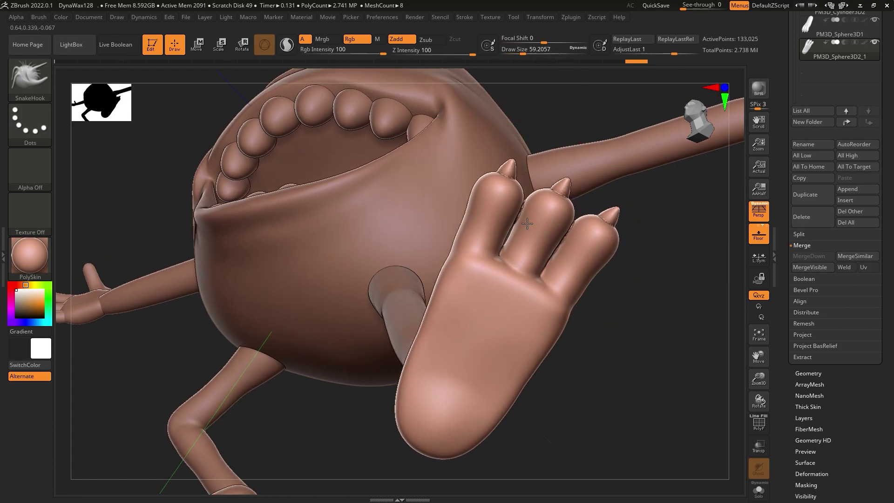
right_click_drag(592, 237, 563, 325)
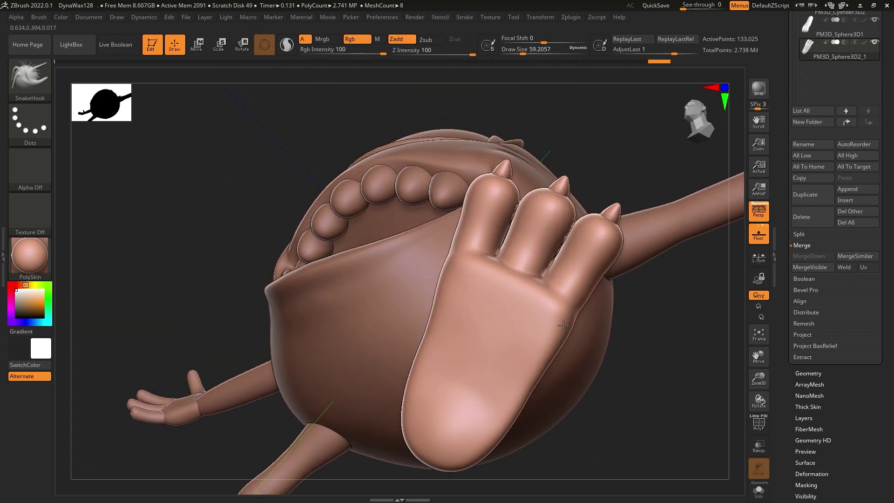
left_click_drag(563, 325, 571, 321)
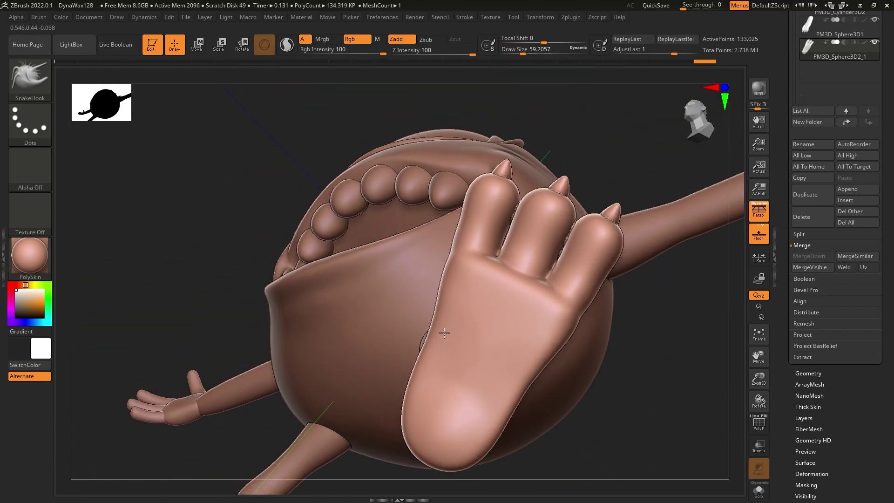
Select the foot part and move it down slightly, checking it end-on.
mouse_move(515, 379)
right_mouse_down()
mouse_move(458, 331)
mouse_move(479, 369)
mouse_move(529, 159)
mouse_move(469, 276)
right_mouse_up()
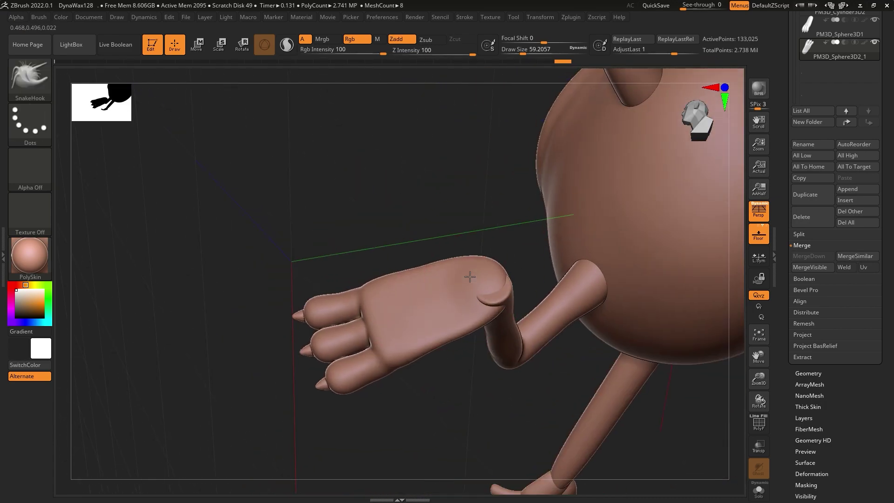
left_click(478, 305, "alt")
key("w")
right_click_drag(250, 110, 472, 339)
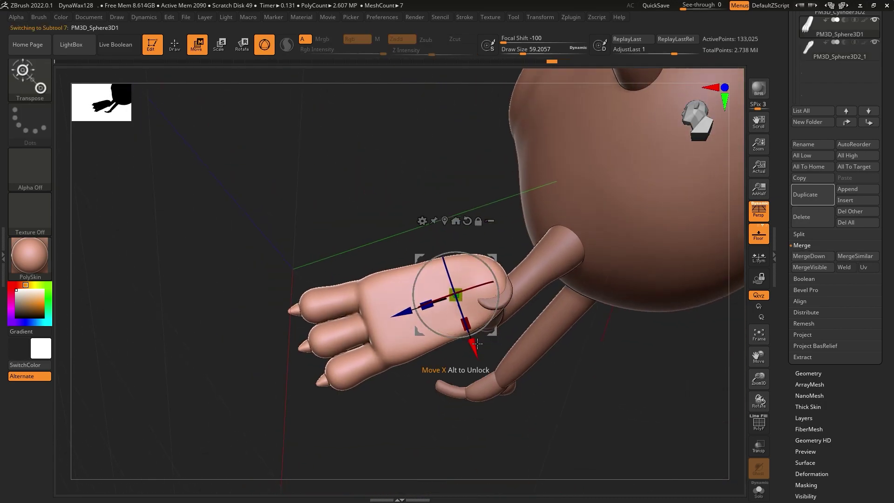
left_click_drag(479, 347, 487, 354)
right_click_drag(487, 354, 510, 324)
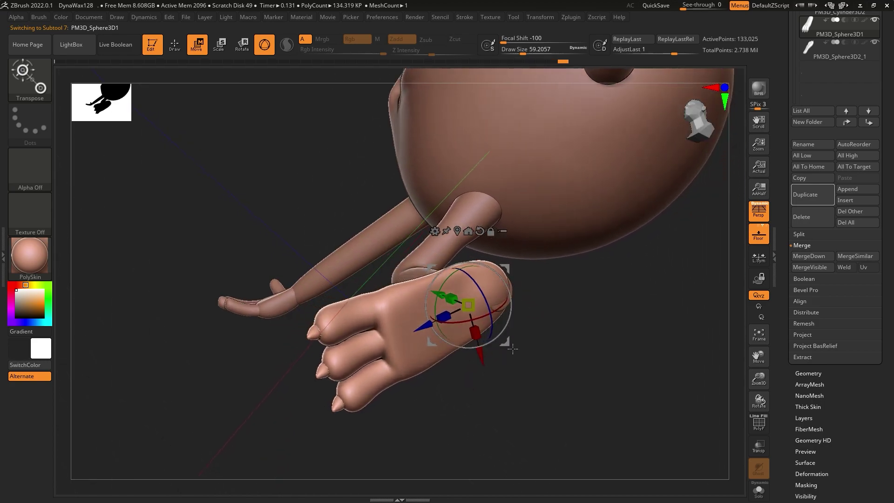
mouse_move(432, 343)
right_mouse_down()
mouse_move(484, 329)
mouse_move(530, 333)
right_mouse_up()
Select the arm subtool and set up SnakeHook at a Draw Size of about 15.5.
left_click(551, 276, "alt")
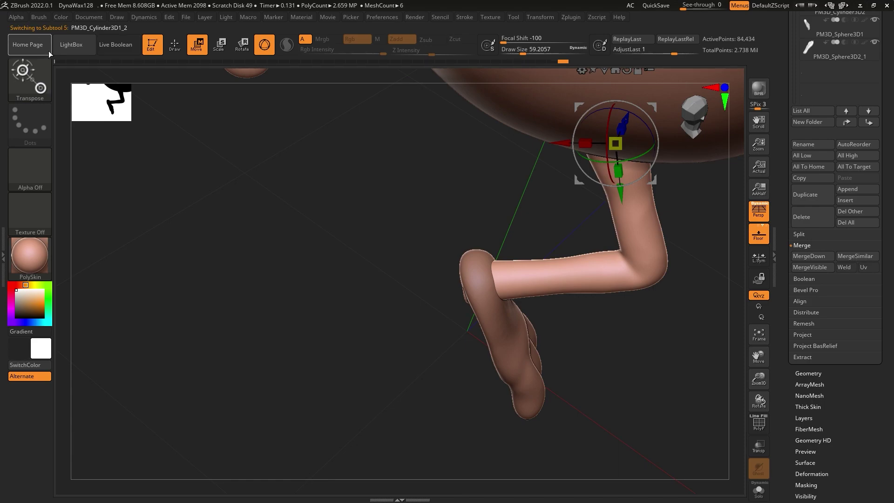
left_click(21, 86)
key("s")
key("h")
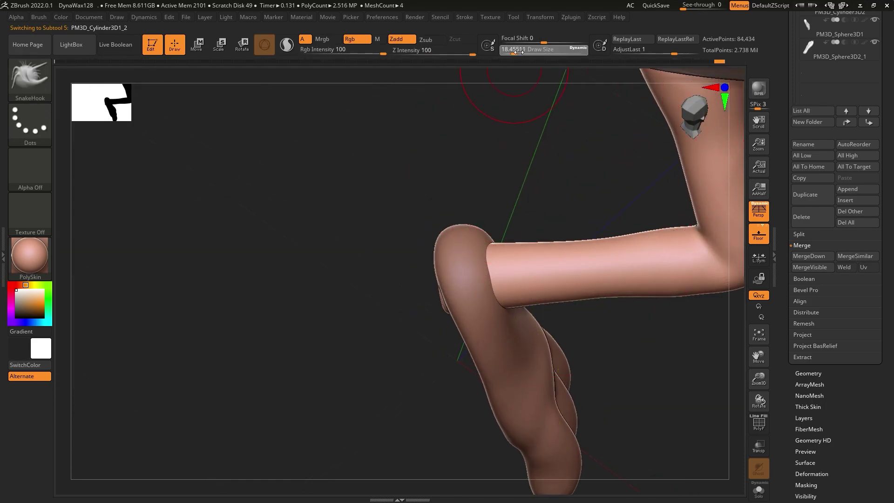
left_click_drag(518, 52, 512, 52)
Orbit past the elbow and zoom out to review the whole posed monster.
right_click_drag(489, 233, 456, 316)
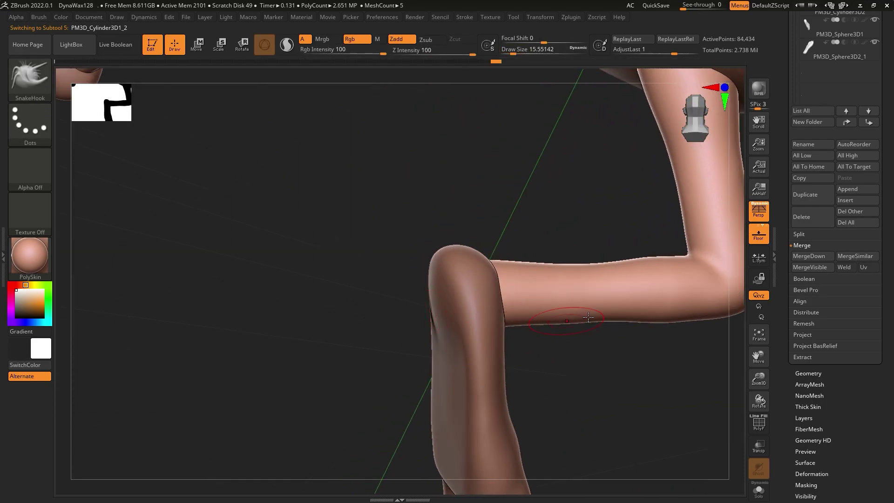
mouse_move(588, 317)
right_mouse_down()
mouse_move(634, 335)
mouse_move(484, 306)
right_mouse_up()
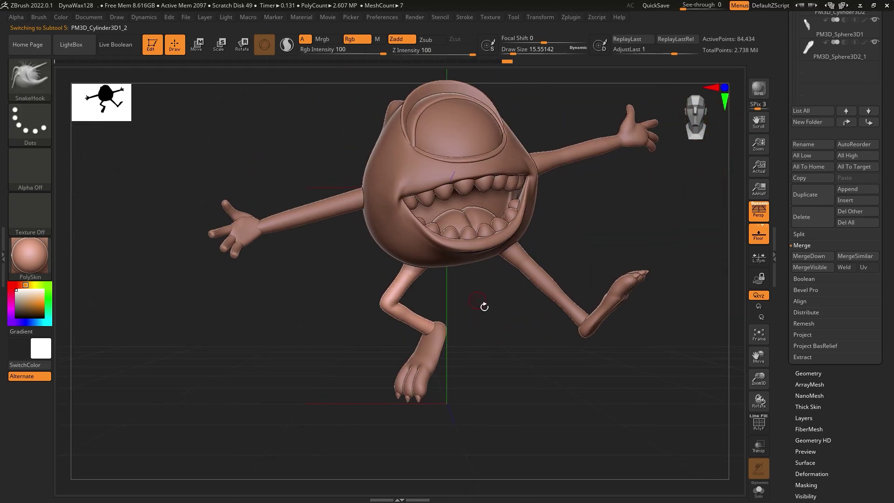
mouse_move(616, 339)
right_mouse_down("ctrl")
mouse_move(607, 351)
mouse_move(498, 359)
mouse_move(512, 341)
right_mouse_up("ctrl")
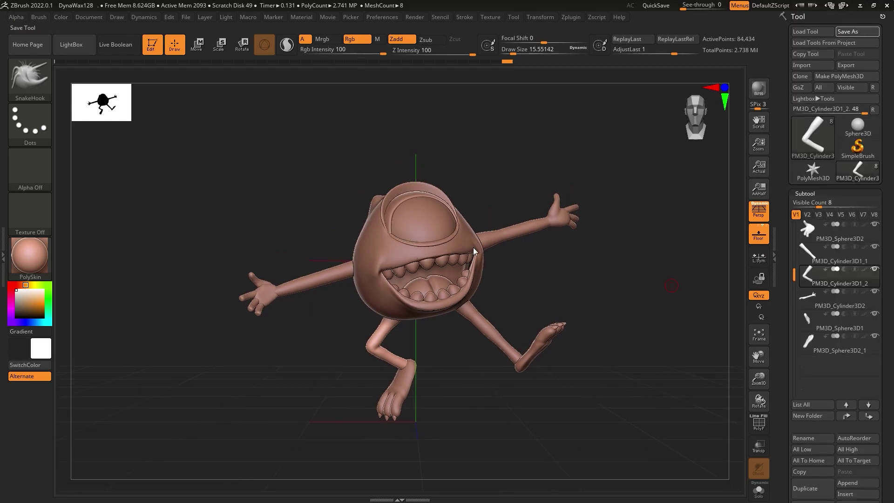
right_click_drag(336, 281, 726, 398, "ctrl")
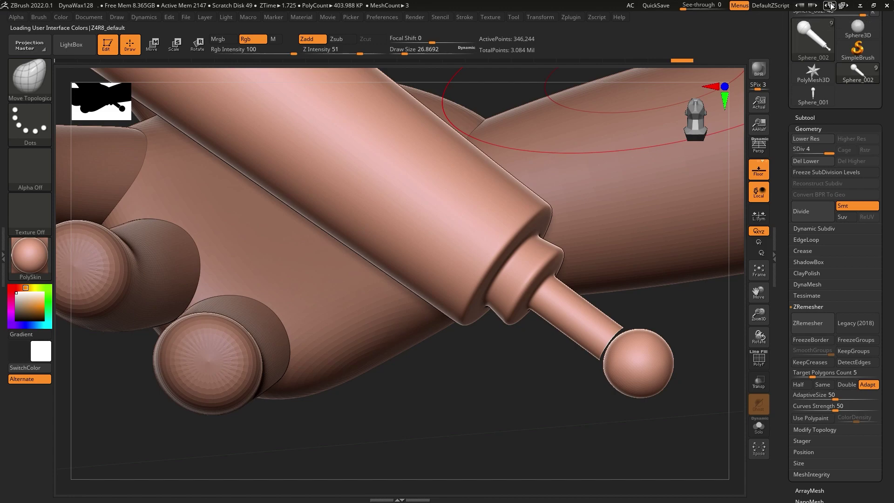
Restore the default interface layout and orbit to the hand holding the microphone handle.
left_click(831, 6)
left_click(846, 6)
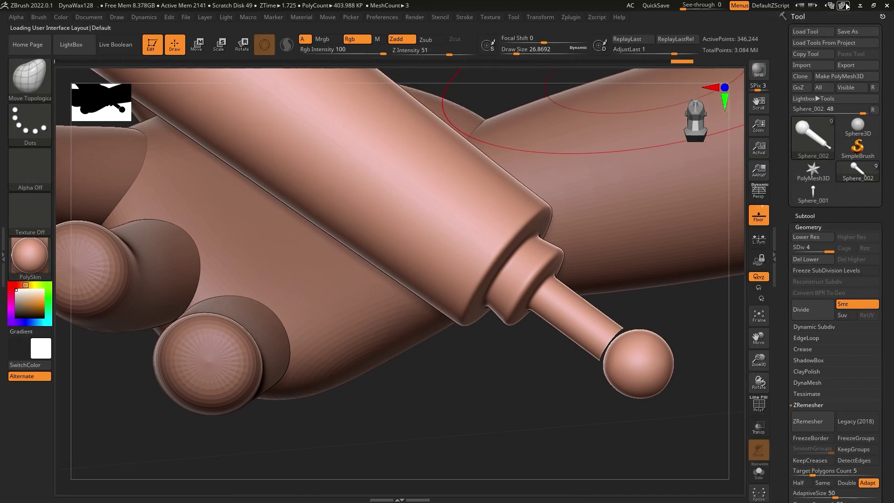
left_click_drag(559, 437, 325, 419)
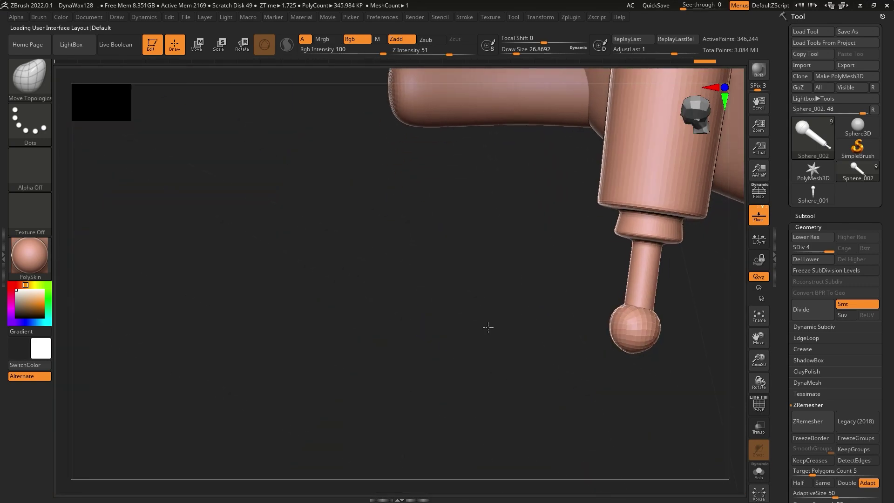
mouse_move(638, 253)
left_mouse_down()
mouse_move(546, 343)
mouse_move(485, 324)
left_mouse_up()
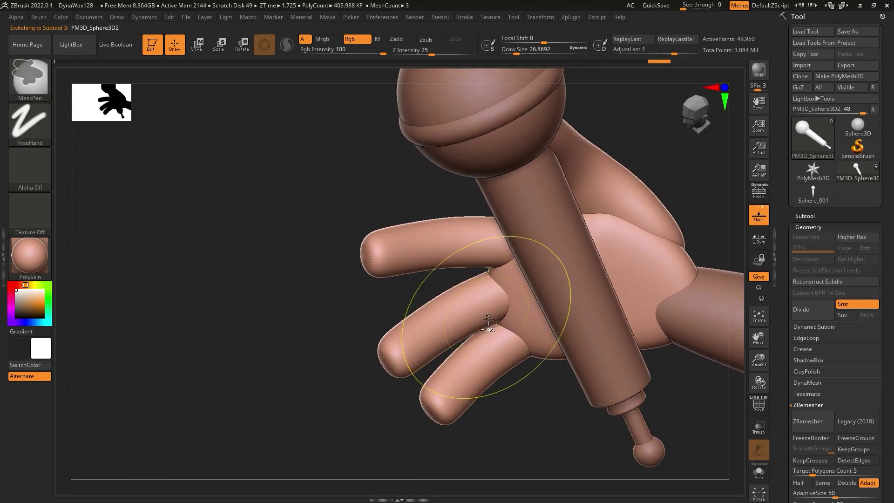
mouse_move(485, 324)
right_mouse_down()
mouse_move(475, 305)
mouse_move(479, 286)
mouse_move(505, 297)
right_mouse_up()
Split the hand subtool into separate parts with Split To Parts.
left_click(821, 216)
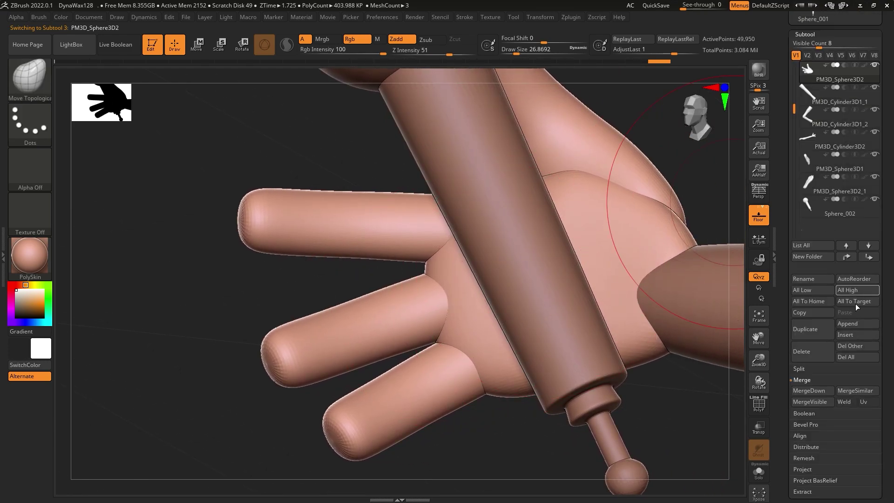
left_click(807, 371)
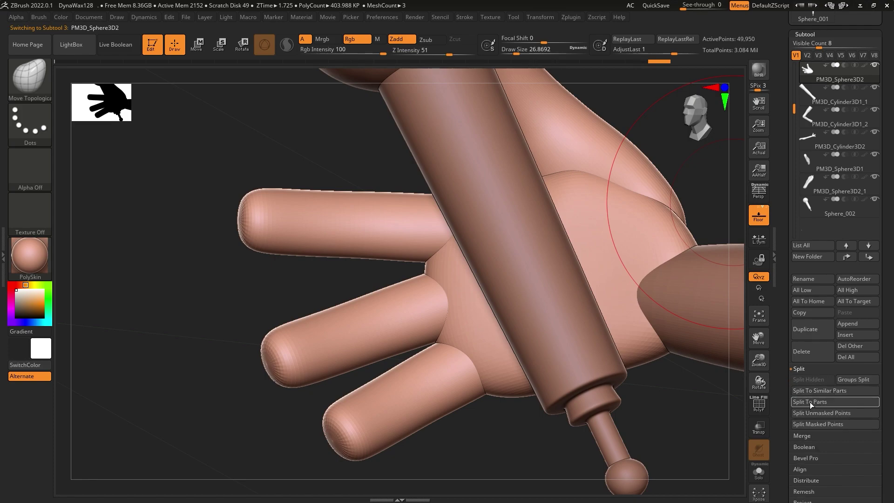
left_click(812, 401)
left_click(727, 424)
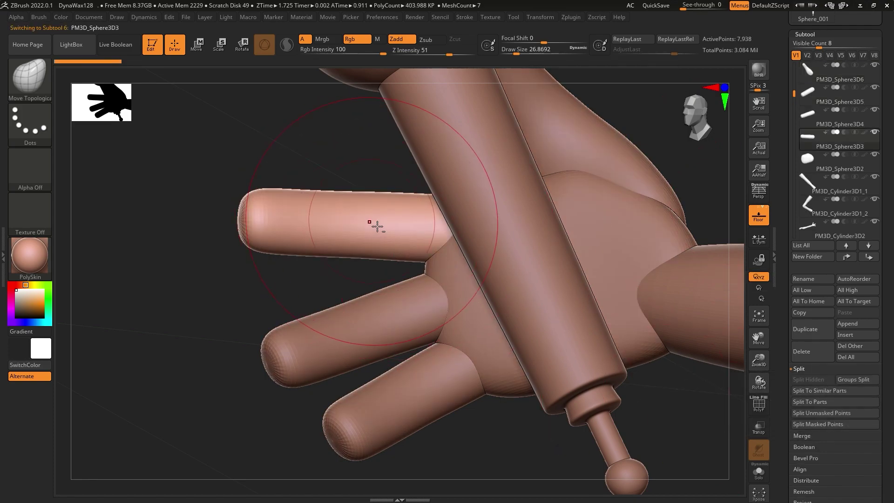
right_click_drag(373, 225, 361, 265)
Switch to the Transpose Move gizmo, frame the character, and pick among the hand pieces.
left_click(204, 49)
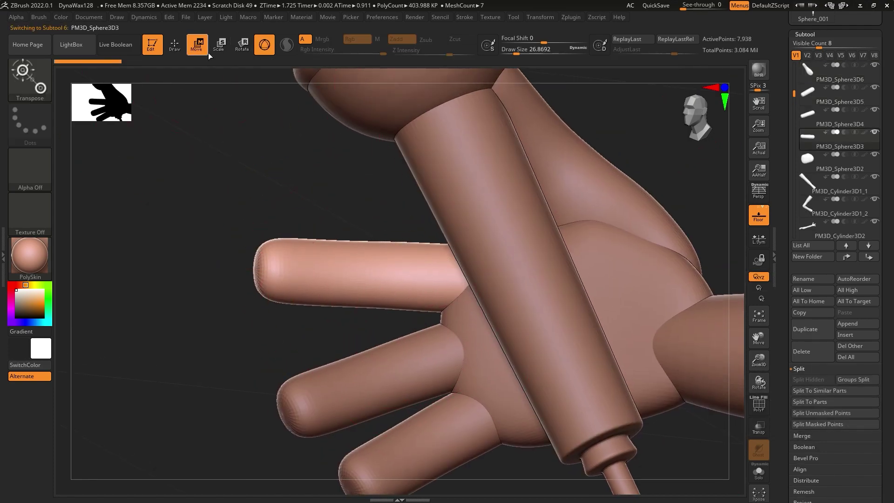
key("f")
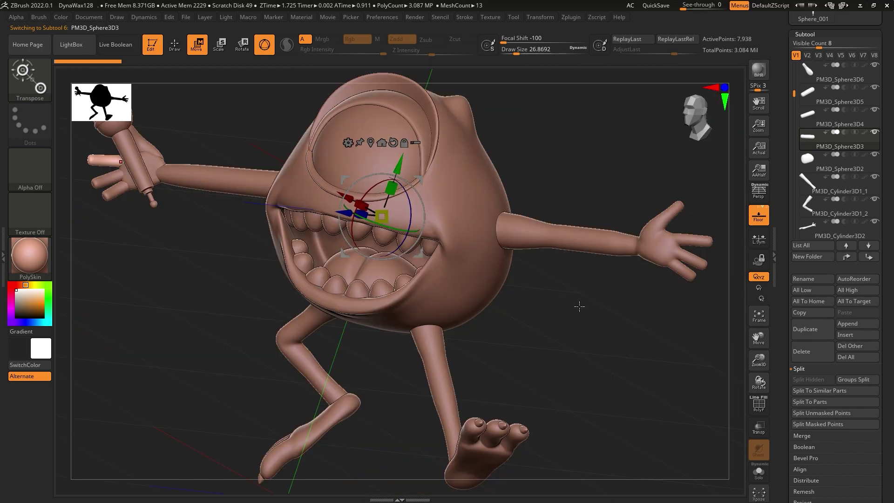
left_click(371, 142)
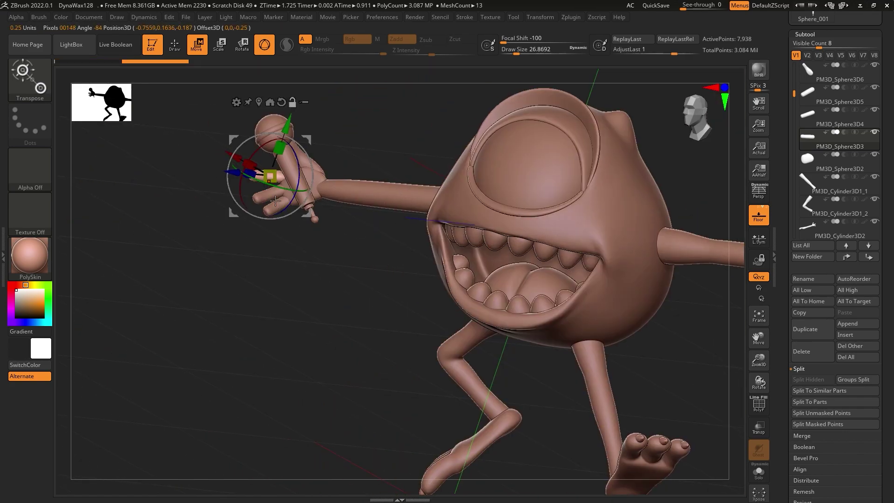
left_click(546, 171, "alt")
left_click(294, 193, "alt")
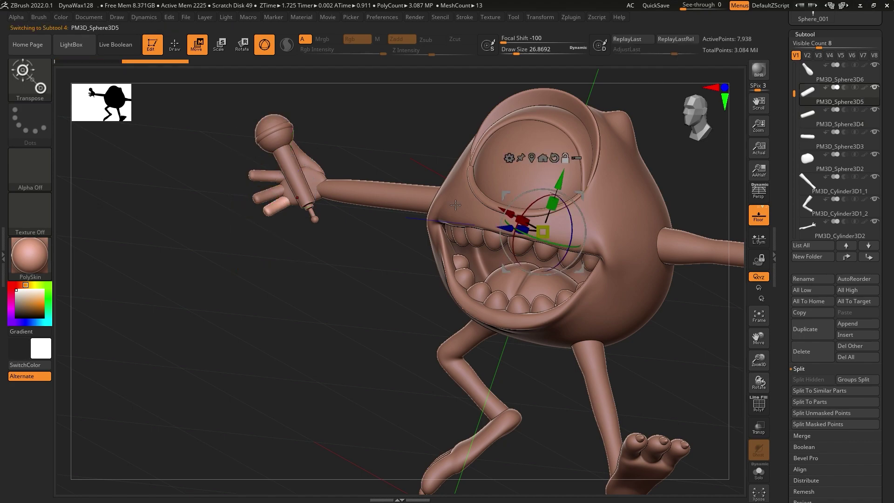
left_click(552, 162)
left_click(318, 183, "alt")
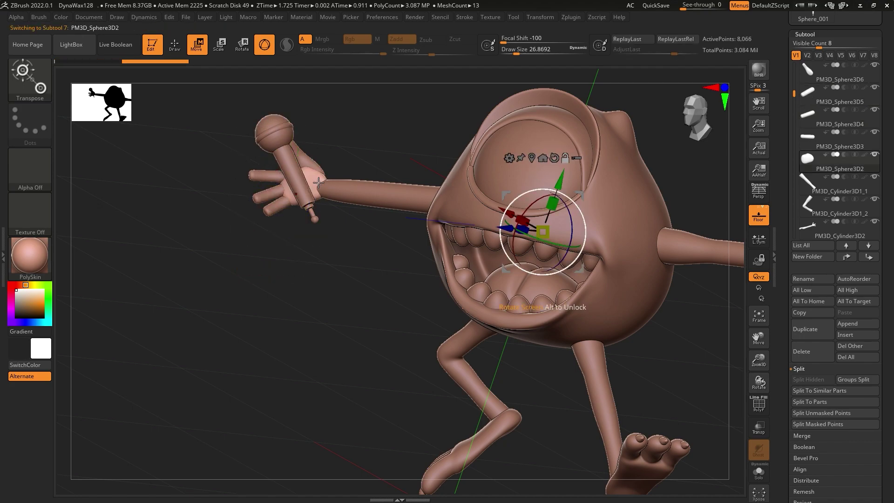
left_click(531, 159)
left_click(328, 175, "alt")
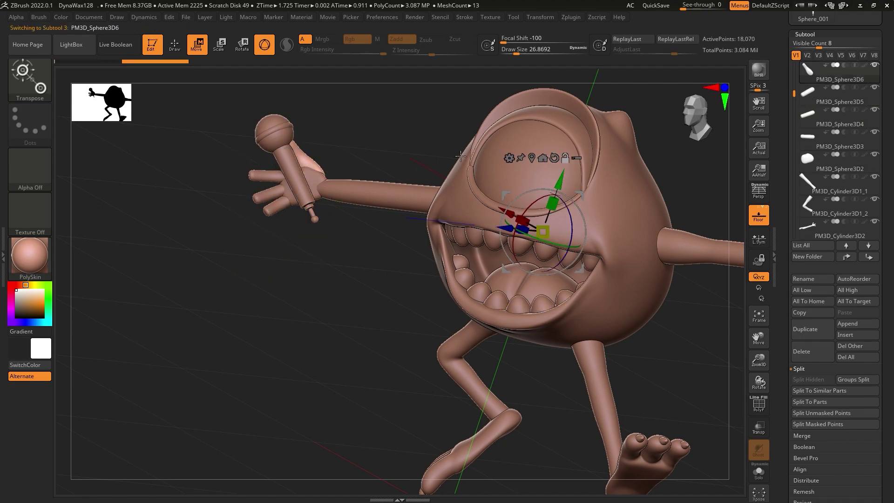
left_click(537, 161)
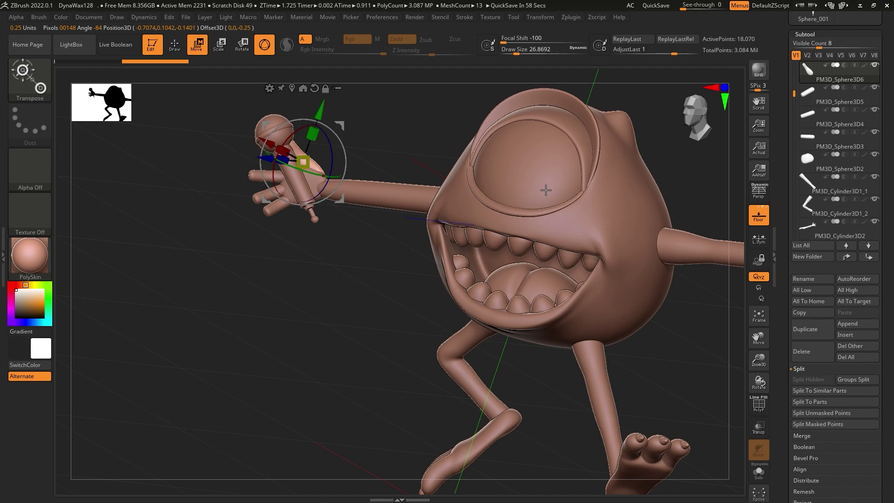
Rotate the top, middle and lower finger pieces so they wrap around the handle.
scroll(377, 249, "up", 5)
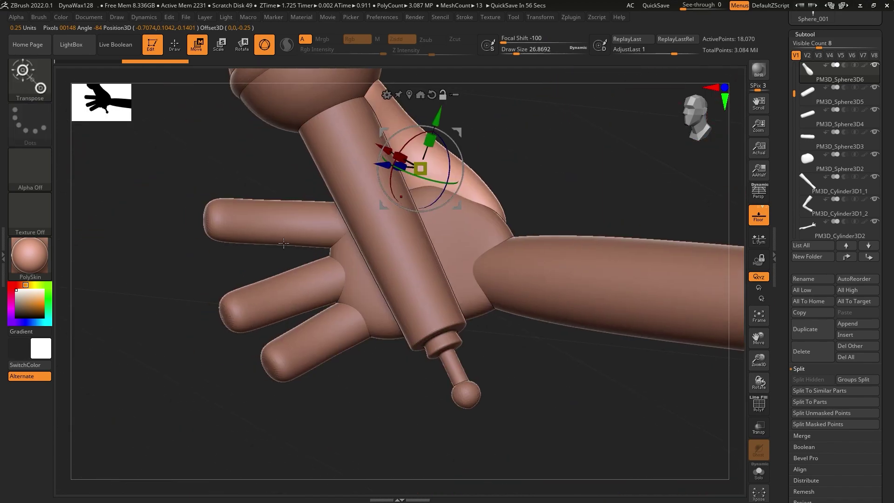
left_click(279, 219, "alt")
scroll(390, 295, "up", 2)
scroll(390, 295, "up", 2)
scroll(439, 298, "up", 1)
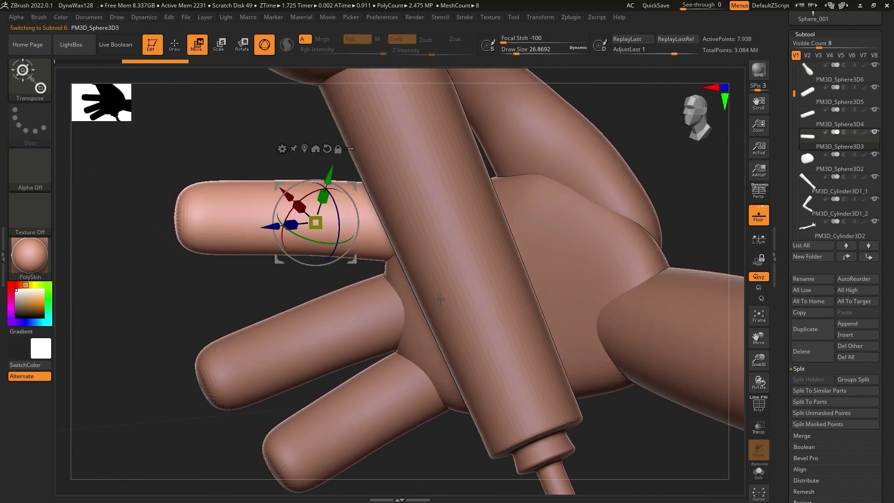
mouse_move(377, 240)
left_mouse_down()
mouse_move(346, 278)
mouse_move(349, 264)
mouse_move(354, 279)
mouse_move(399, 266)
left_mouse_up()
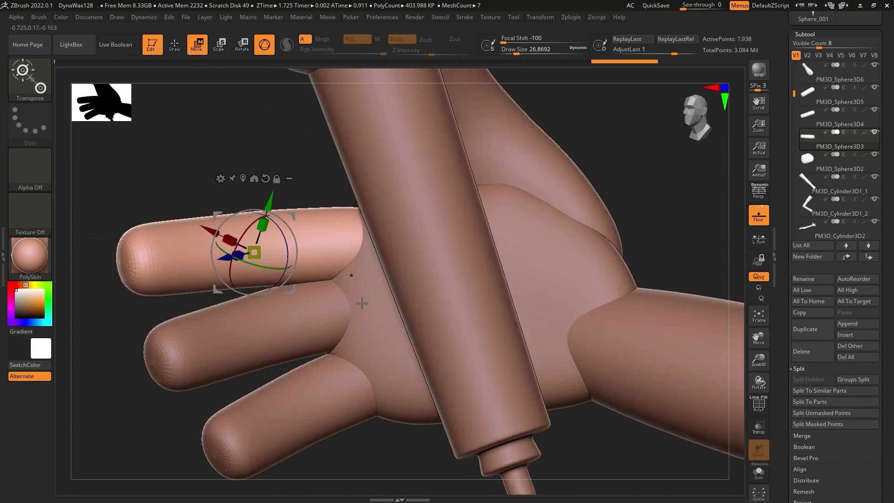
left_click(322, 329, "alt")
left_click_drag(322, 328, 325, 394)
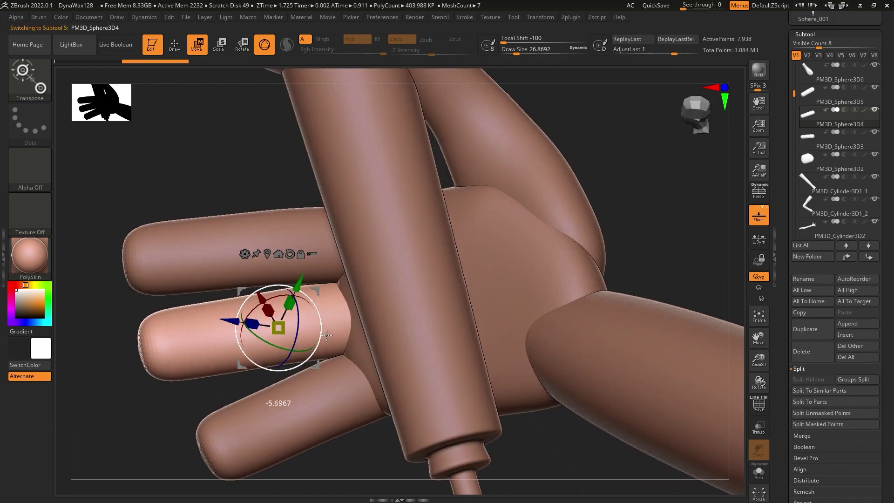
left_click(325, 394, "alt")
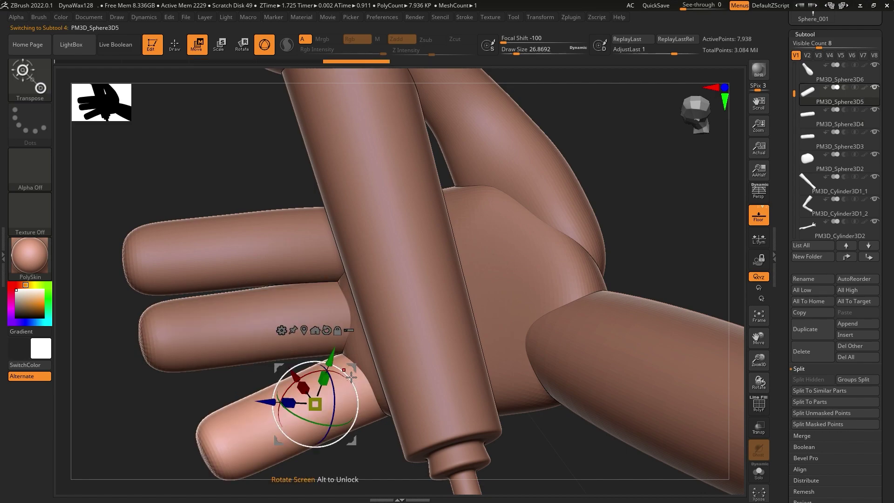
mouse_move(340, 428)
left_mouse_down()
mouse_move(342, 440)
mouse_move(346, 418)
mouse_move(345, 433)
left_mouse_up()
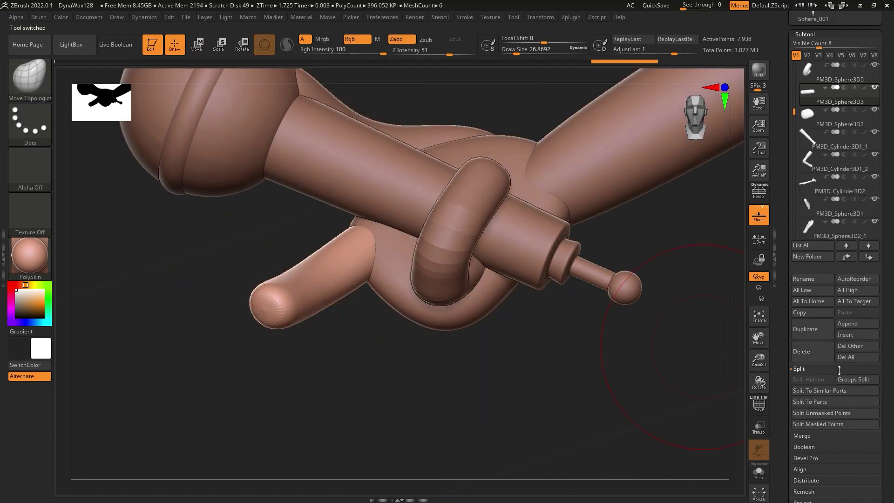
Delete the PM3D_Sphere3D3 finger piece and flatten the top of the palm.
left_click(807, 351)
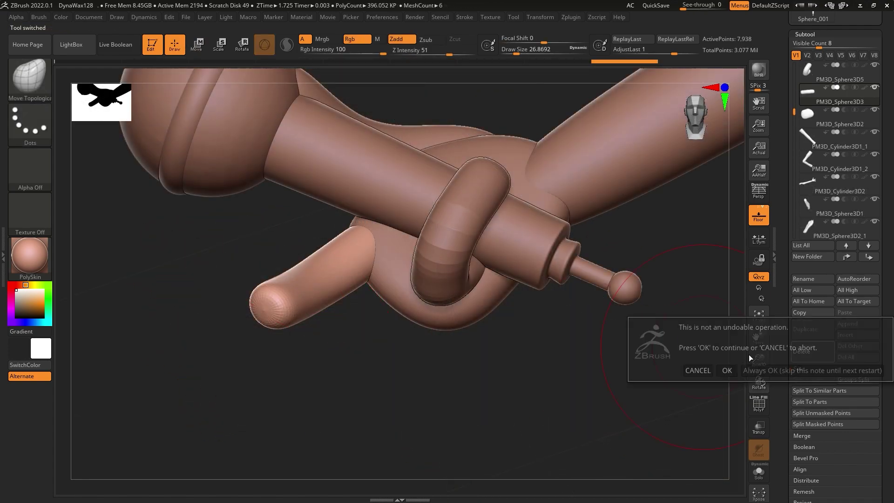
left_click(727, 370)
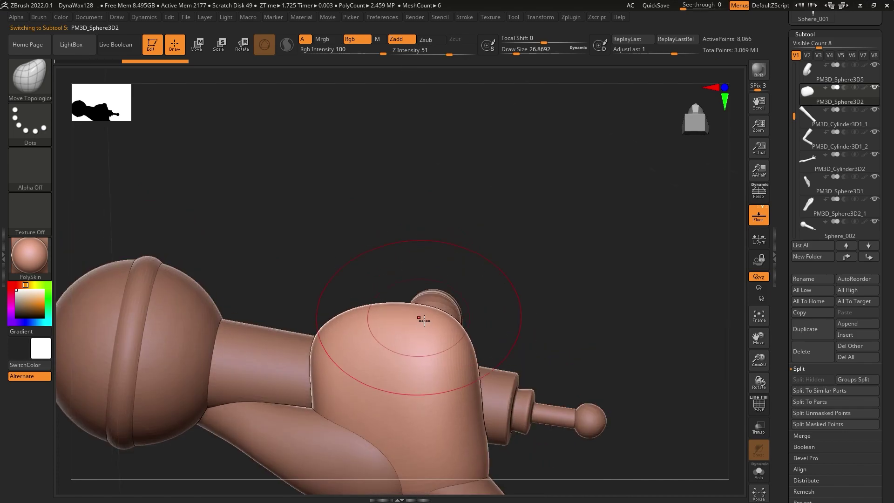
left_click_drag(423, 320, 410, 328)
left_click_drag(353, 325, 435, 340)
Select the palm piece and remesh it with Geometry > ZRemesher.
left_click(467, 311, "alt")
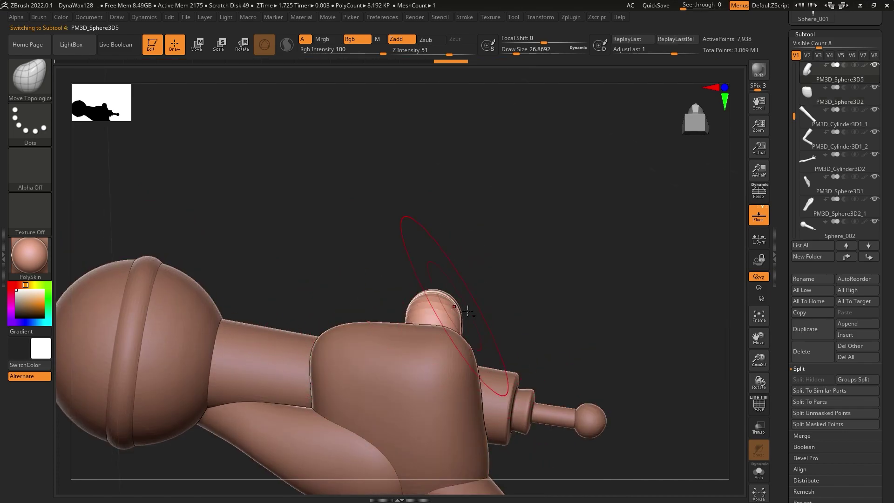
mouse_move(467, 310)
left_mouse_down()
mouse_move(410, 326)
mouse_move(419, 326)
left_mouse_up()
left_click(395, 319, "alt")
mouse_move(280, 326)
left_mouse_down()
mouse_move(440, 352)
mouse_move(429, 398)
left_mouse_up()
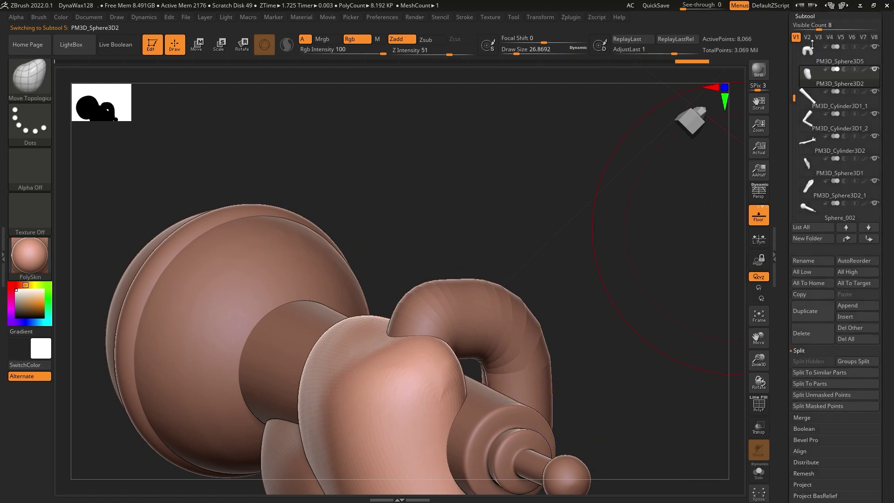
left_click(808, 46)
left_click(808, 205)
left_click(807, 226)
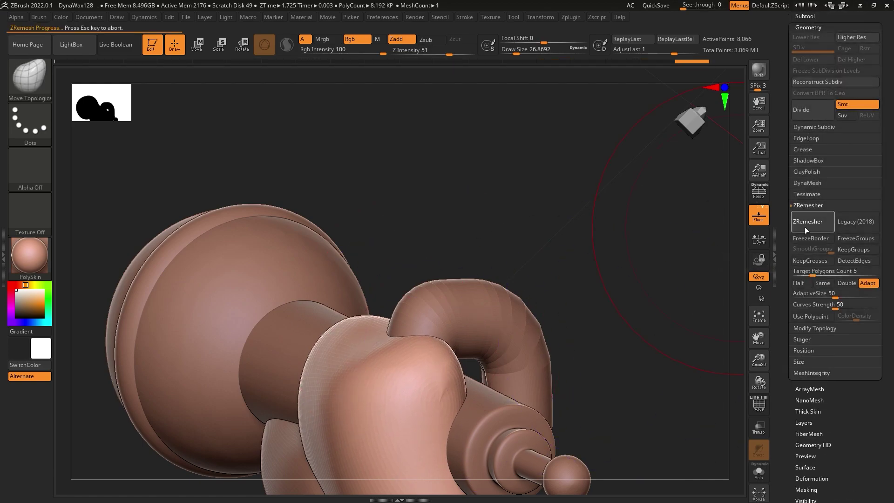
Turn on perspective and pull the curled finger's end down around the handle.
left_click(758, 191)
left_click(448, 297, "alt")
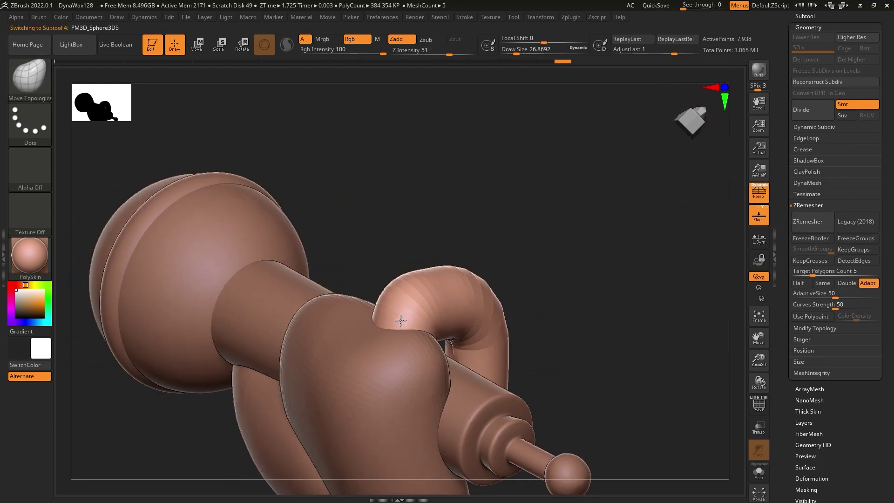
right_click_drag(399, 319, 523, 295)
left_click_drag(490, 301, 415, 330)
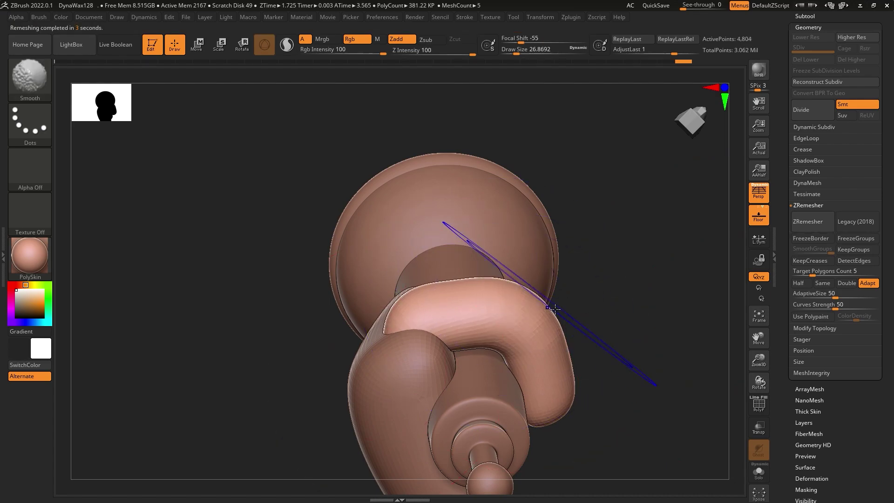
right_click_drag(515, 324, 530, 336)
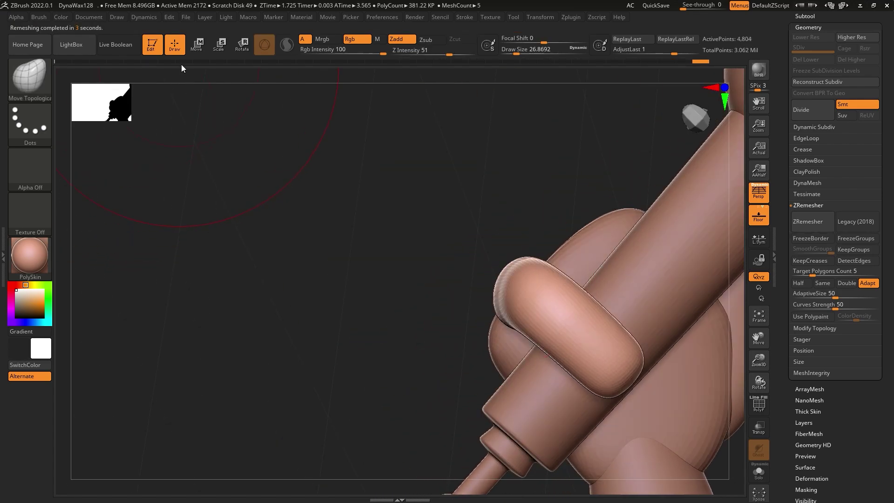
Show the Transpose Move gizmo, reorient it along the curled finger, and reveal the Subtool list.
right_click_drag(280, 149, 418, 205)
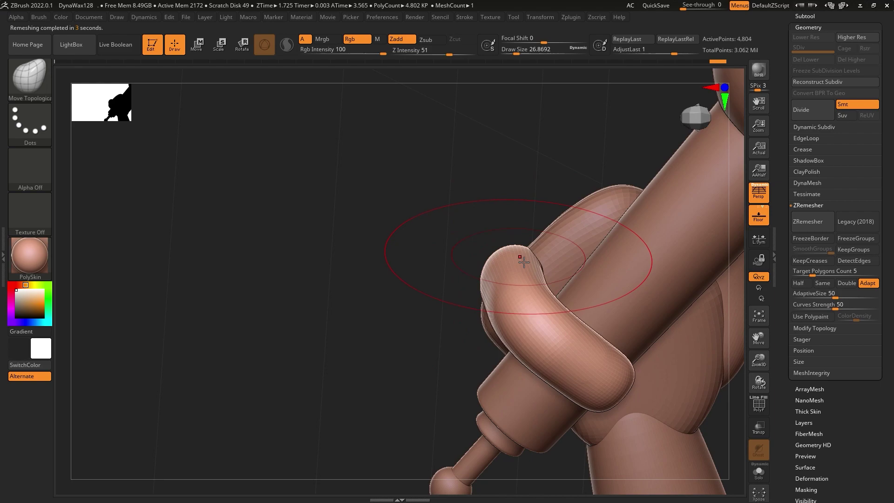
right_click_drag(523, 262, 475, 289)
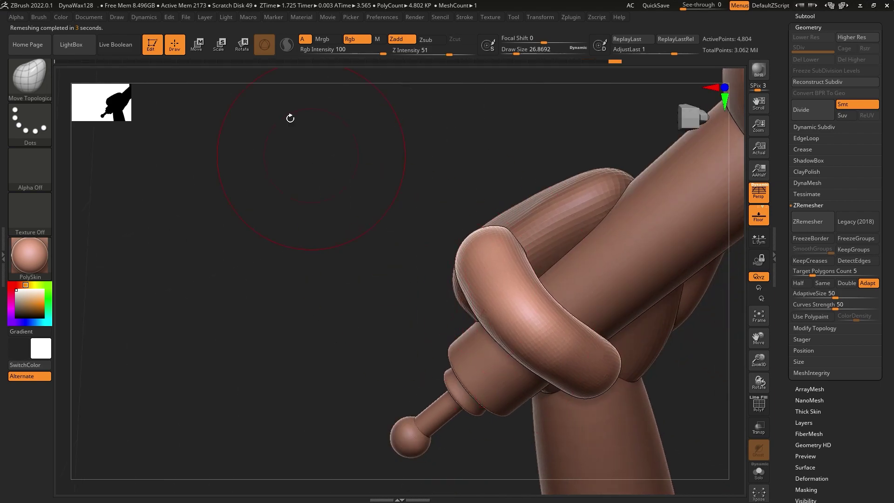
left_click(195, 47)
left_click_drag(585, 351, 603, 358)
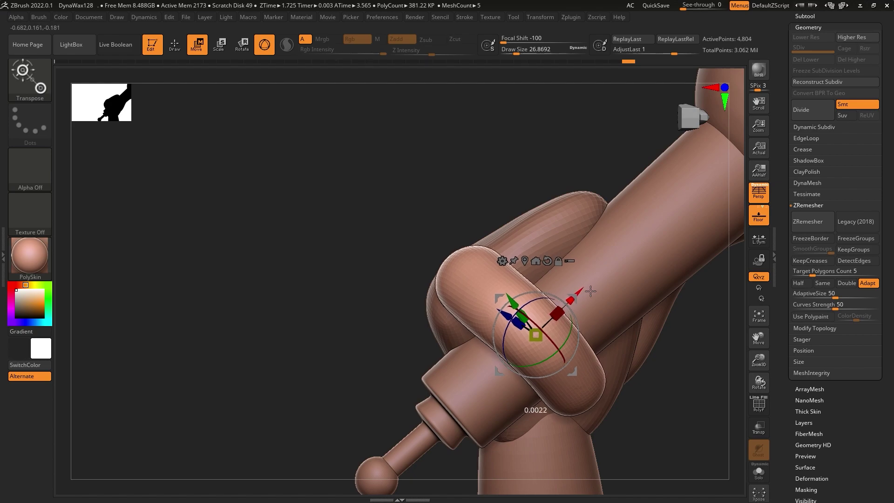
mouse_move(587, 290)
left_mouse_down()
mouse_move(564, 323)
mouse_move(606, 349)
left_mouse_up()
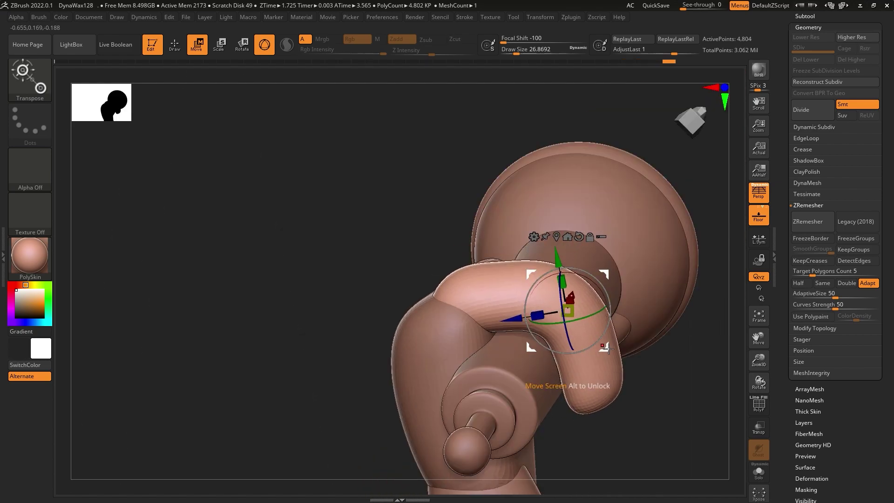
mouse_move(588, 358)
left_mouse_down()
mouse_move(595, 326)
mouse_move(562, 311)
left_mouse_up()
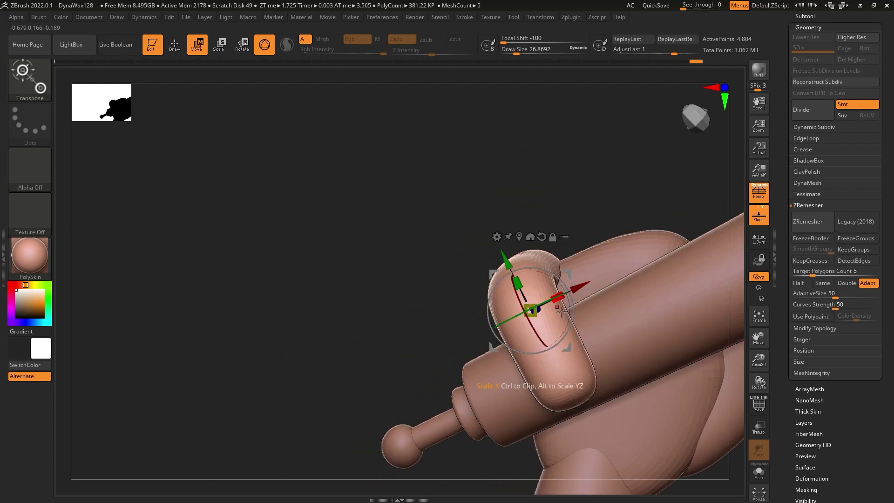
left_click(818, 28)
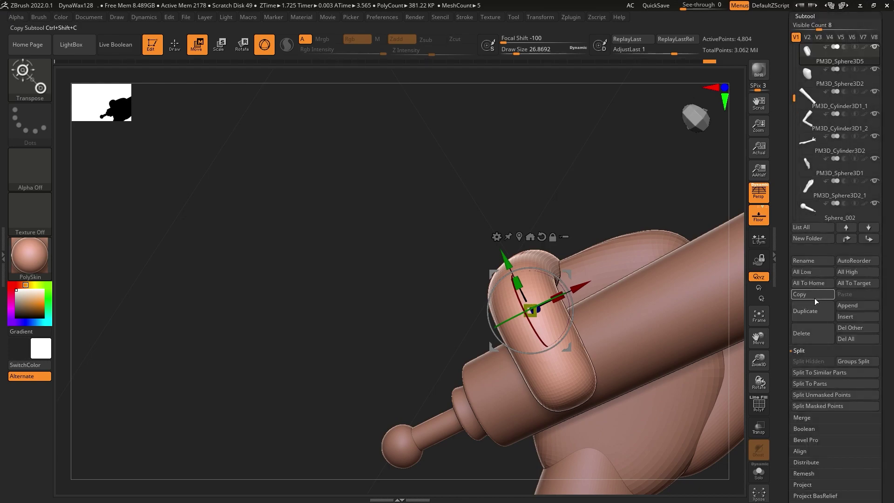
Duplicate the curled finger and move the copy into place on the handle.
left_click(810, 310)
left_click_drag(558, 296, 619, 267)
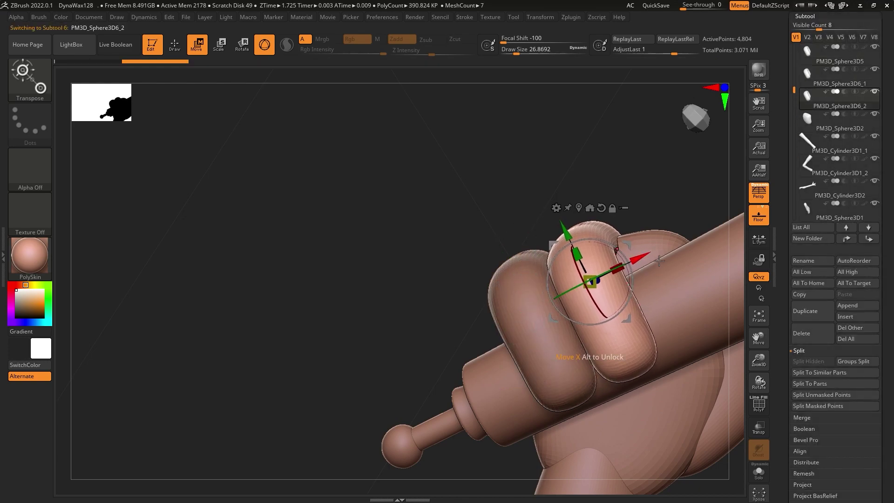
mouse_move(659, 261)
left_mouse_down()
mouse_move(696, 256)
mouse_move(657, 229)
mouse_move(636, 296)
mouse_move(702, 323)
mouse_move(617, 304)
left_mouse_up()
mouse_move(635, 307)
right_mouse_down("ctrl")
mouse_move(638, 330)
mouse_move(590, 356)
right_mouse_up("ctrl")
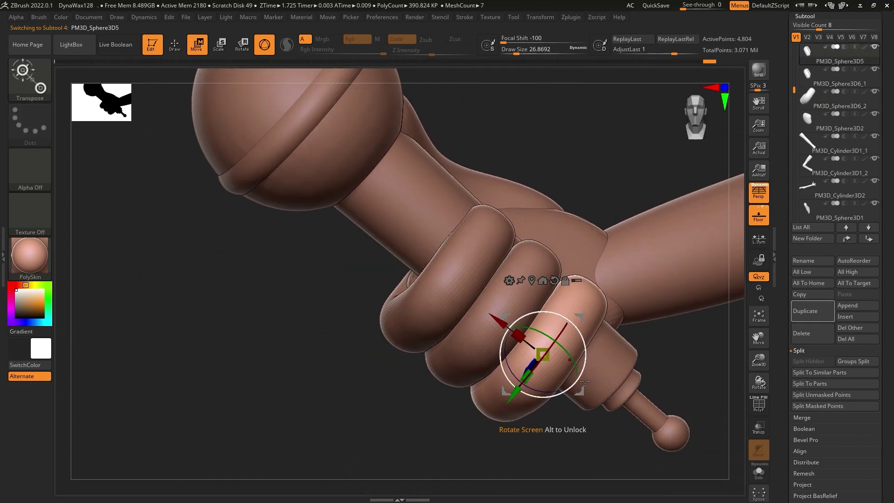
left_click_drag(584, 382, 573, 378)
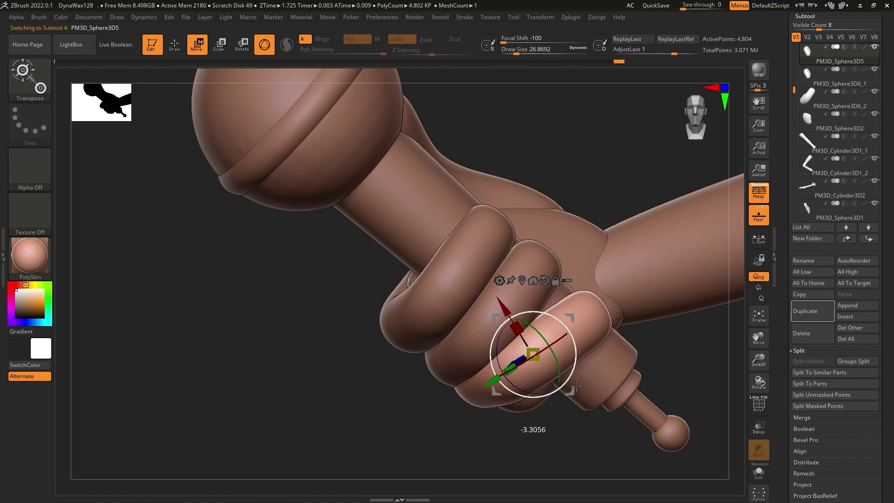
Rotate finger copies PM3D_Sphere3D6_1 and PM3D_Sphere3D6_2 around the handle as middle and index fingers.
left_click(536, 265, "alt")
mouse_move(534, 352)
left_mouse_down()
mouse_move(543, 337)
mouse_move(546, 349)
left_mouse_up()
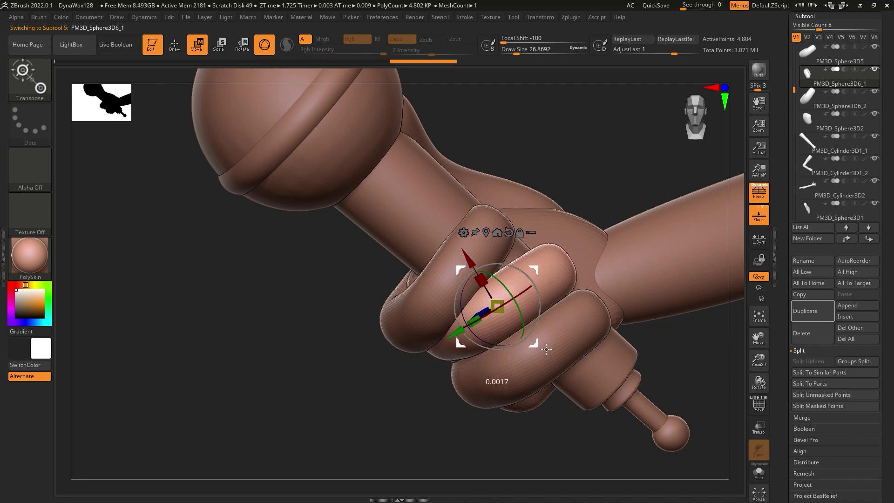
left_click(485, 237, "alt")
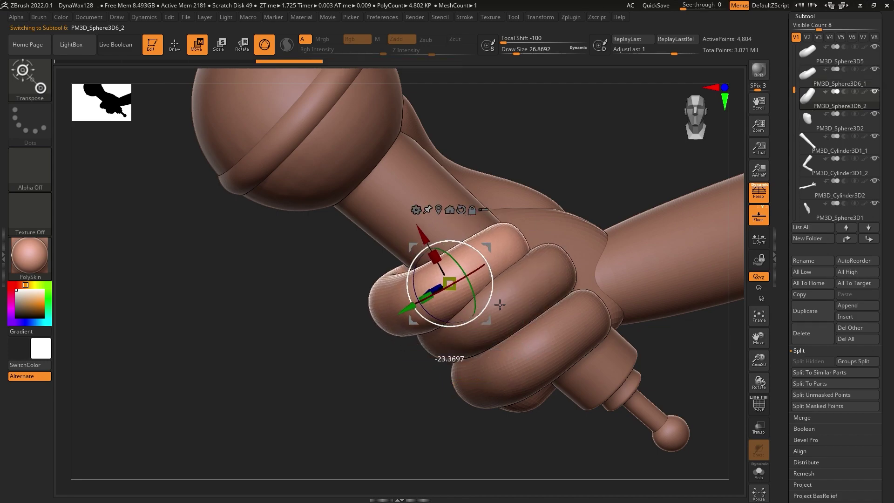
left_click_drag(502, 298, 515, 304)
mouse_move(514, 305)
right_mouse_down()
mouse_move(558, 273)
mouse_move(543, 294)
mouse_move(552, 285)
mouse_move(576, 407)
mouse_move(535, 245)
mouse_move(496, 269)
right_mouse_up()
left_click(558, 273, "alt")
Select the thumb piece and mask off its base.
left_click(471, 224, "alt")
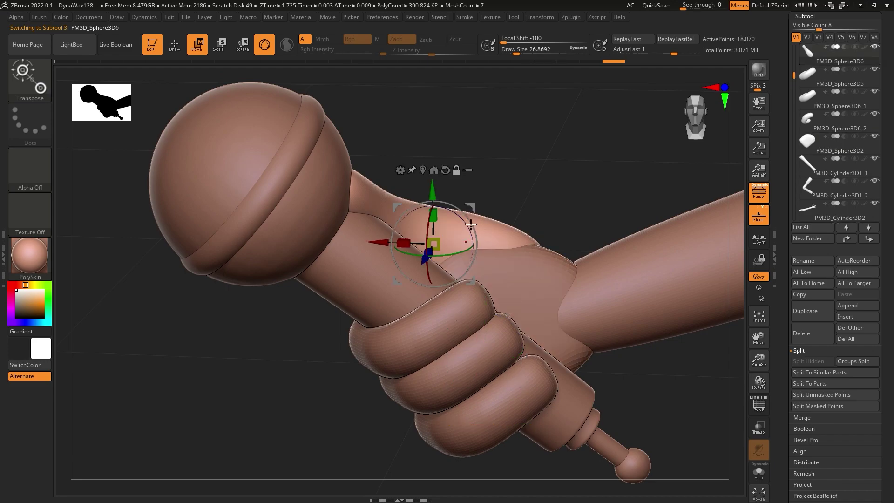
left_click(477, 320, "alt")
left_click(484, 252, "alt")
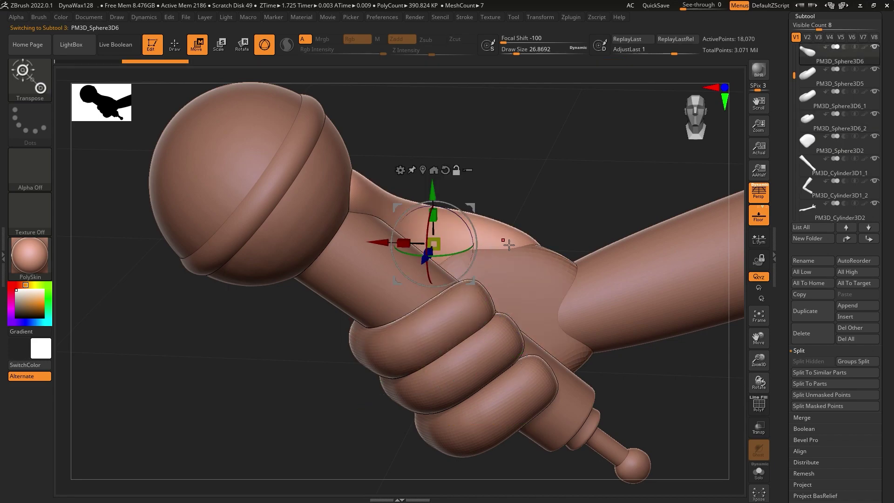
mouse_move(484, 251)
right_mouse_down()
mouse_move(484, 286)
mouse_move(504, 301)
mouse_move(484, 289)
mouse_move(454, 154)
right_mouse_up()
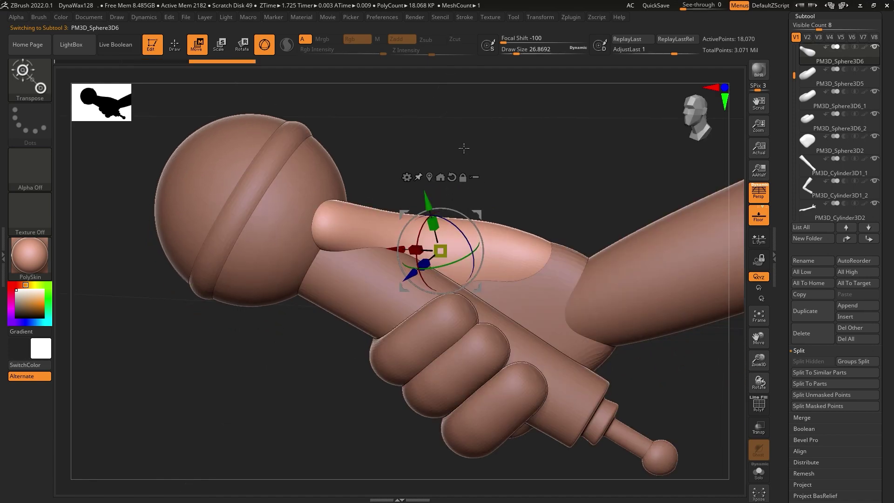
left_click_drag(454, 153, 253, 332, "ctrl")
right_click_drag(509, 253, 506, 280)
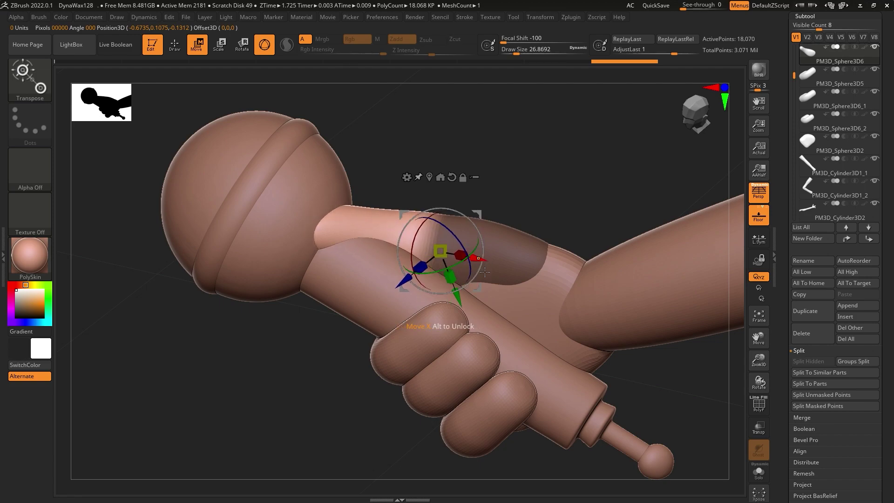
Rotate the unmasked thumb tip down until it presses over the microphone handle.
left_click_drag(484, 289, 468, 259)
right_click_drag(468, 259, 495, 284)
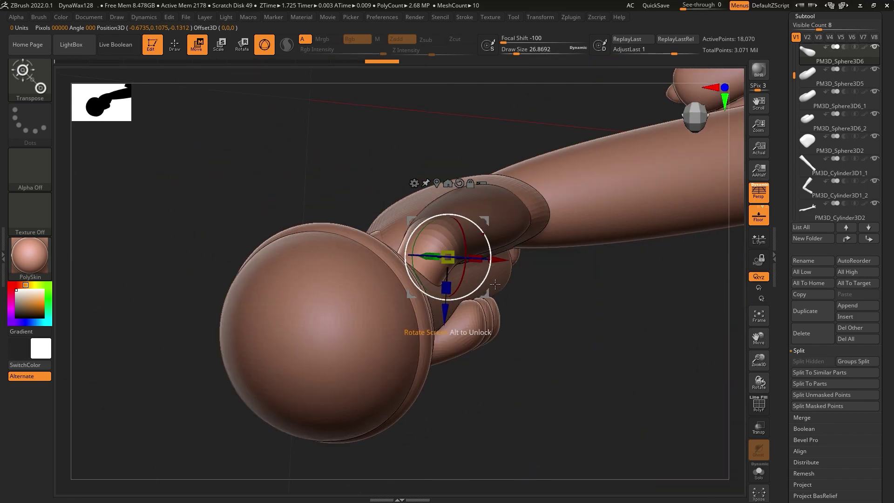
left_click_drag(493, 295, 488, 292)
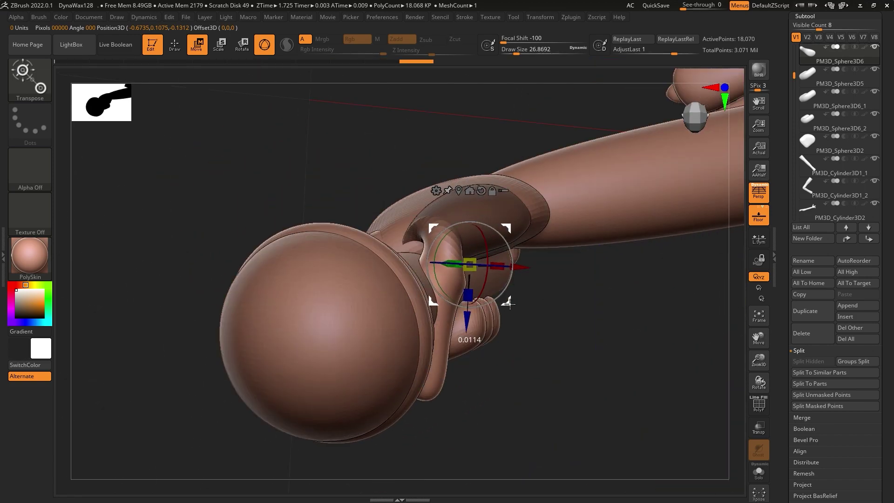
mouse_move(497, 302)
right_mouse_down()
mouse_move(415, 279)
mouse_move(465, 261)
right_mouse_up()
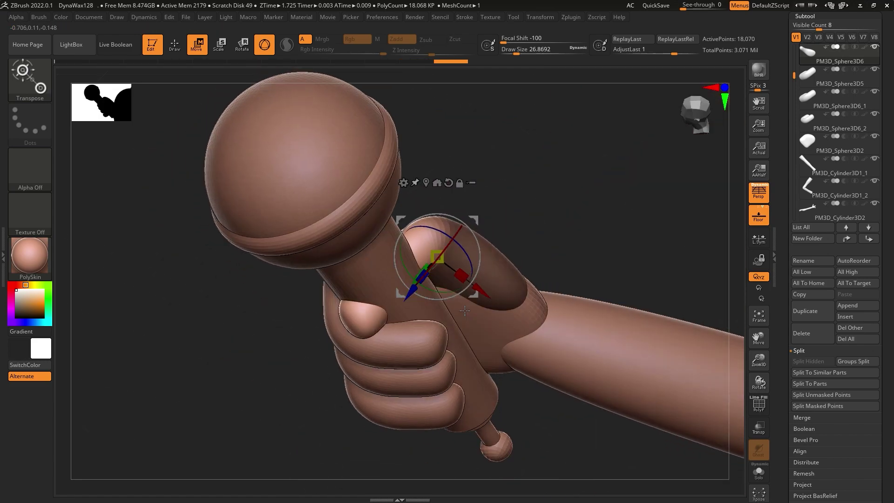
right_click_drag(531, 233, 516, 304)
left_click_drag(488, 291, 486, 286)
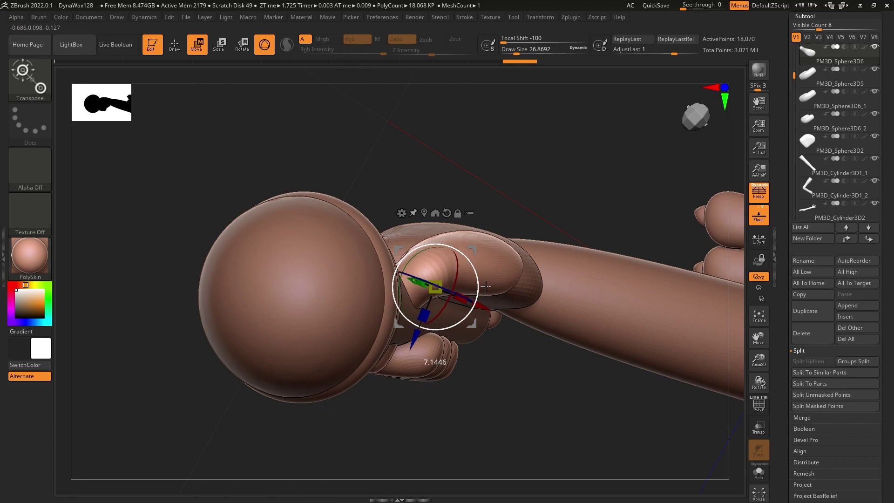
right_click_drag(481, 330, 493, 298)
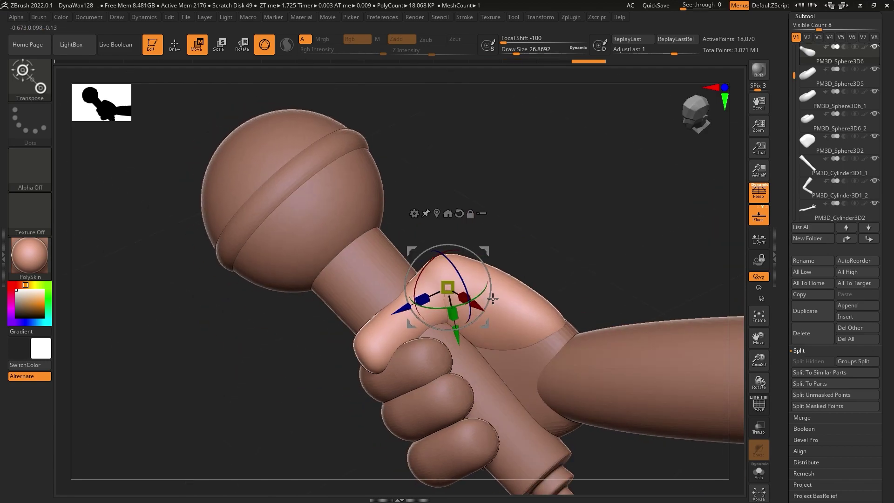
Switch to the SnakeHook brush and orbit around the monster's fist.
key("b")
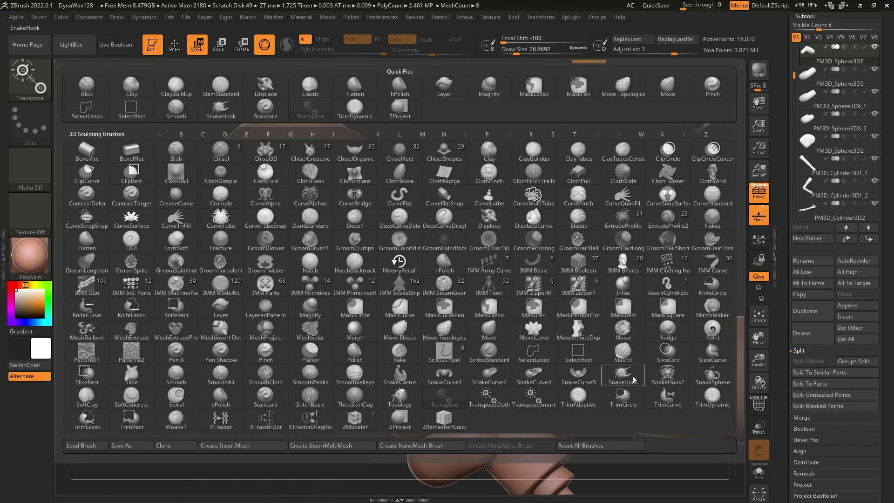
left_click(633, 380)
mouse_move(466, 354)
right_mouse_down()
mouse_move(433, 325)
mouse_move(356, 329)
mouse_move(440, 119)
right_mouse_up()
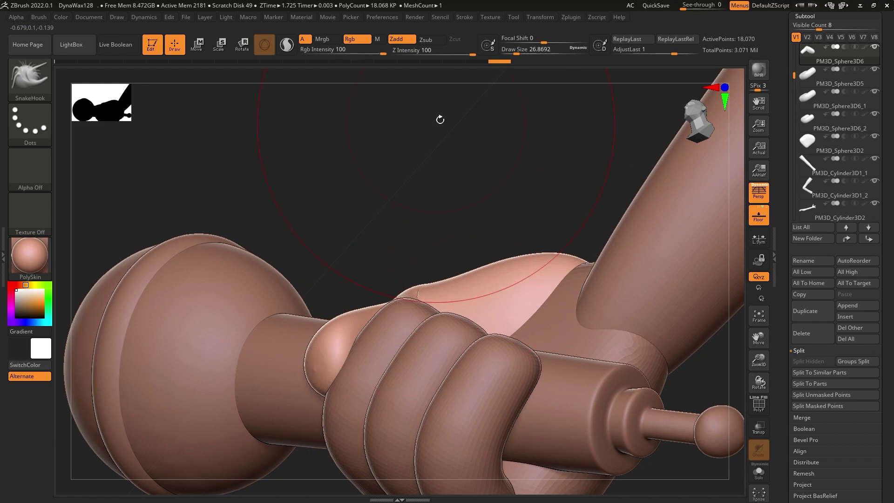
right_click_drag(481, 190, 492, 230)
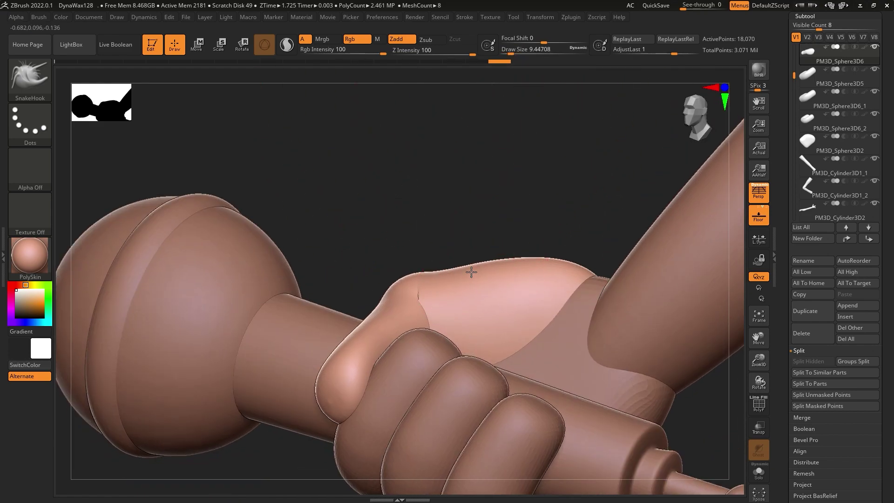
right_click_drag(512, 140, 523, 128)
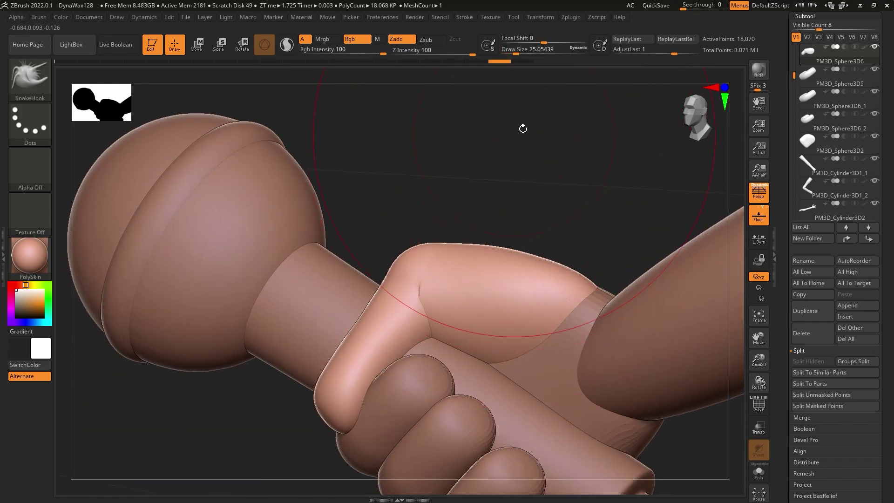
Set brush size to about 14, isolate the thumb and pull its lower part outward.
left_click_drag(526, 50, 519, 50)
right_click_drag(471, 246, 519, 262)
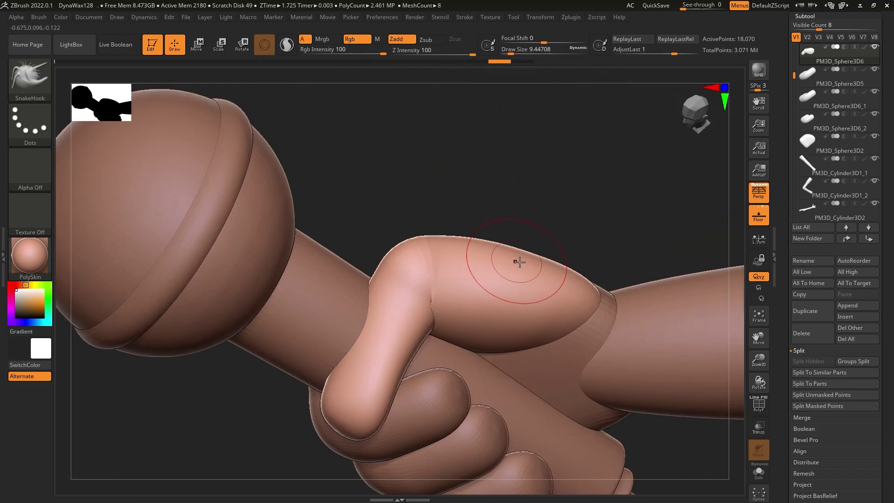
right_click_drag(419, 260, 364, 318)
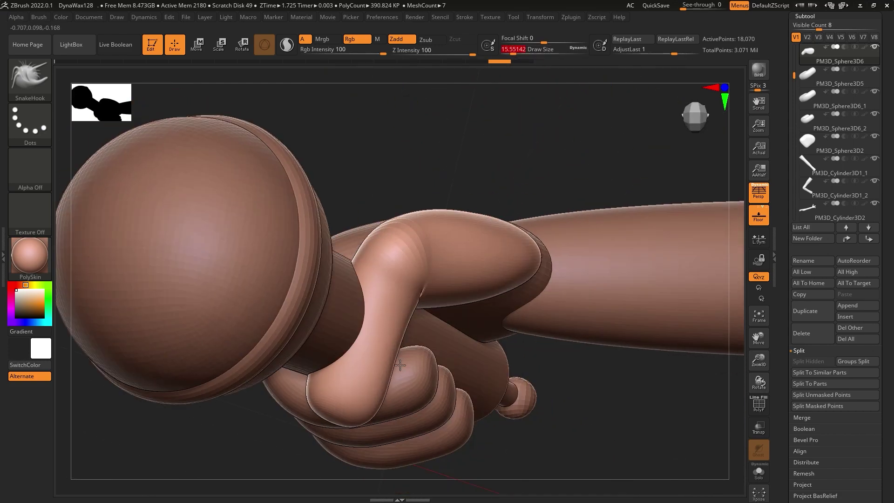
left_click(758, 471)
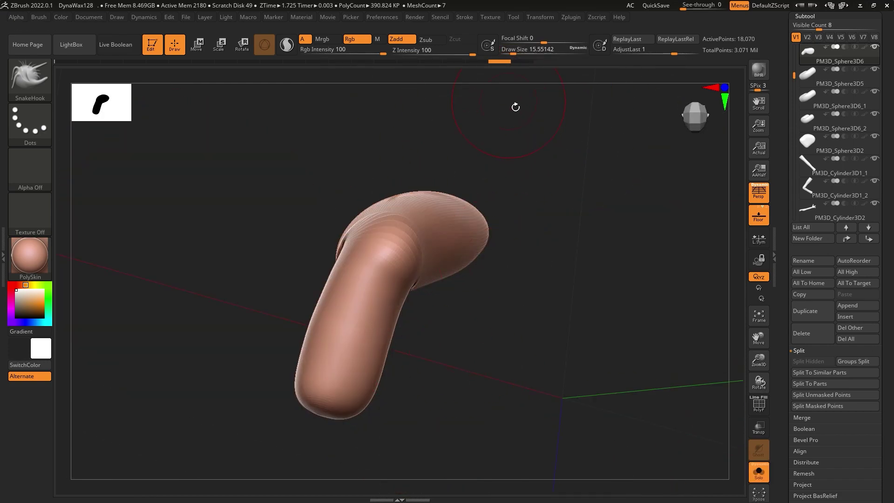
left_click_drag(512, 54, 521, 54)
left_click_drag(357, 302, 369, 309)
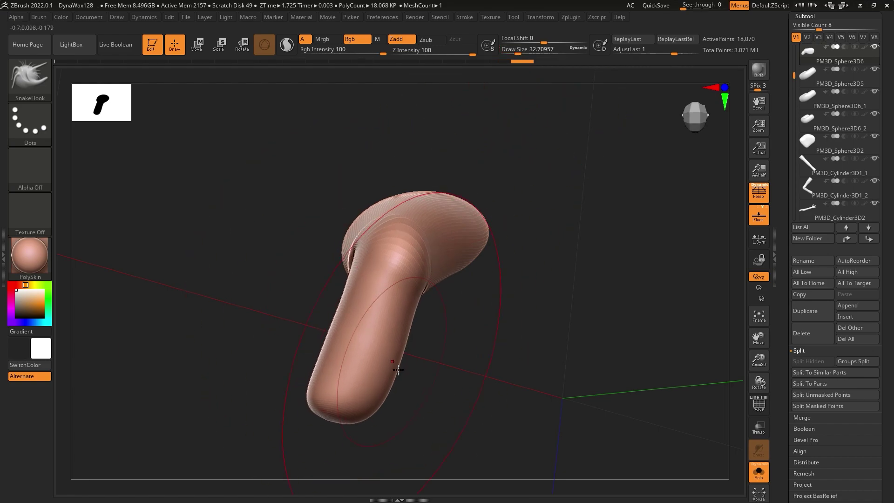
Show the whole model, pull the thumb tip left, and zoom onto the microphone hand.
left_click(757, 473)
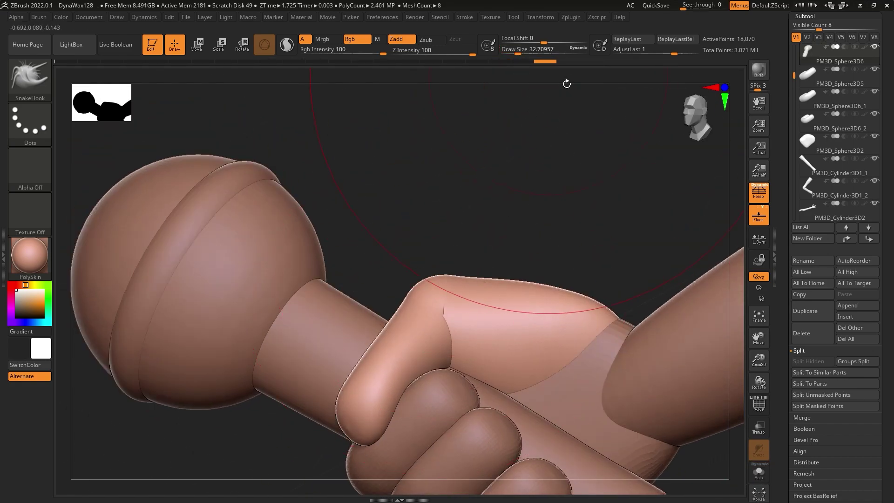
left_click_drag(517, 52, 524, 52)
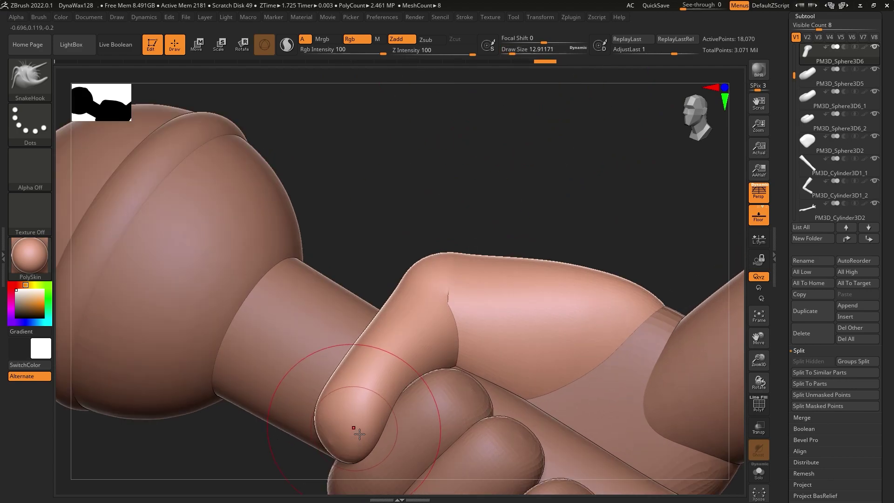
left_click_drag(353, 425, 300, 436)
key("f")
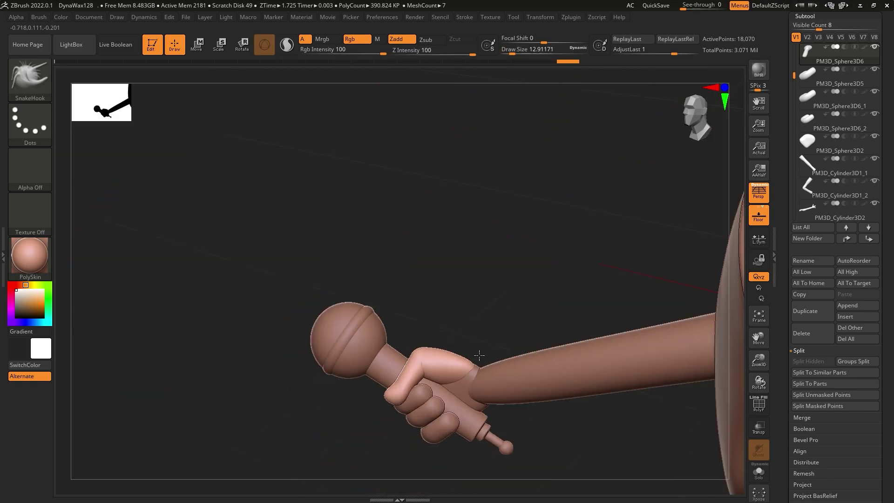
mouse_move(479, 358)
left_mouse_down()
mouse_move(450, 389)
mouse_move(507, 280)
left_mouse_up()
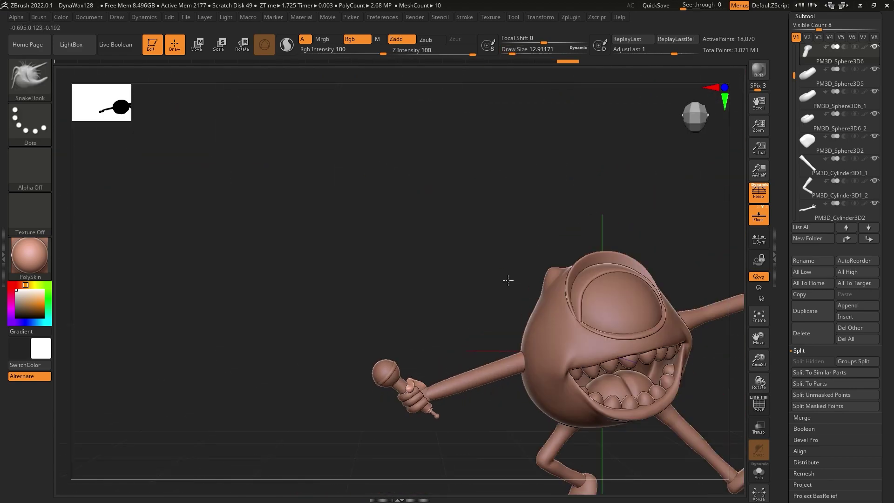
left_click_drag(537, 408, 616, 484)
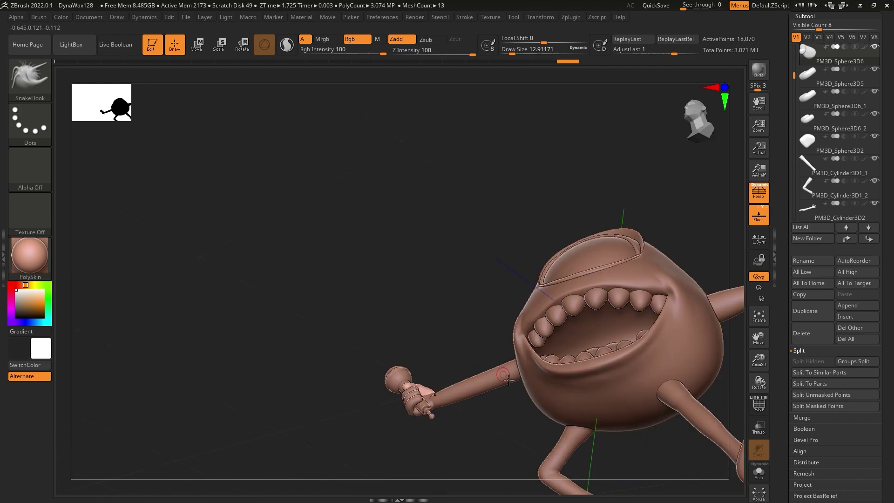
left_click_drag(498, 155, 556, 371, "alt")
Subdivide the wrist band and each finger piece of the microphone hand.
right_click_drag(555, 370, 553, 347)
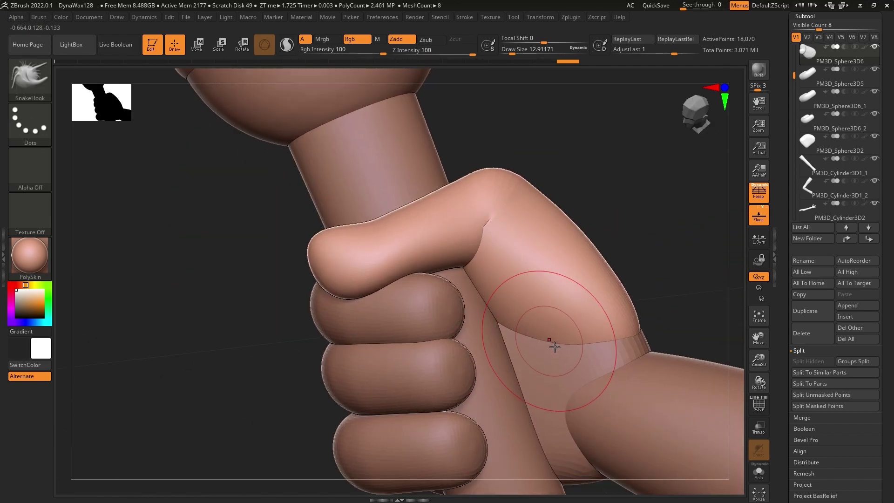
left_click(594, 361, "alt")
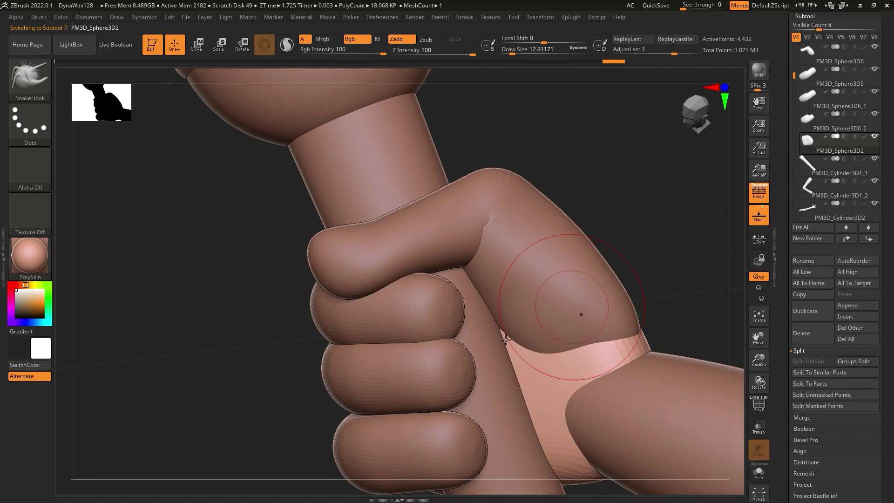
left_click(451, 310, "alt")
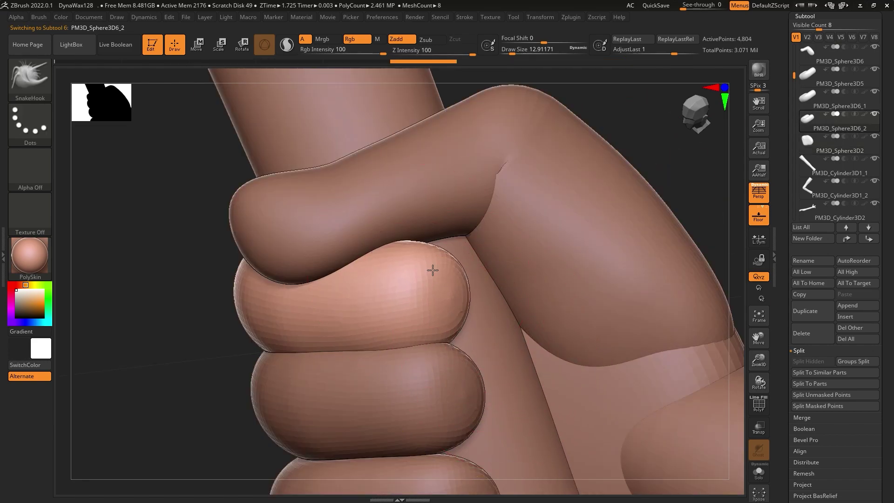
left_click(408, 361, "alt")
right_click_drag(416, 344, 419, 300, "alt")
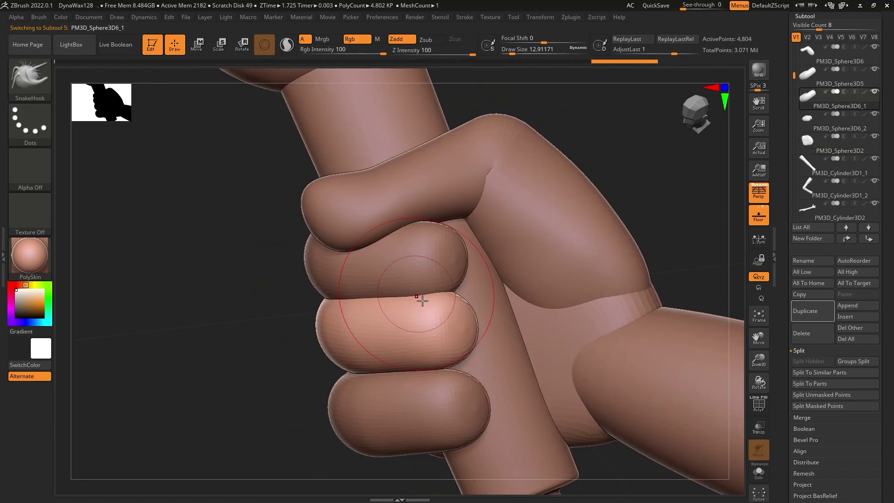
left_click(410, 231, "alt")
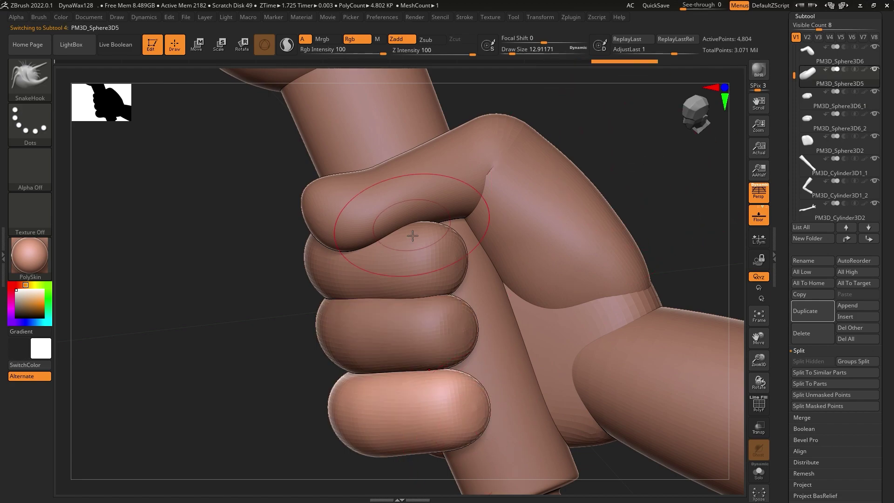
left_click(813, 16)
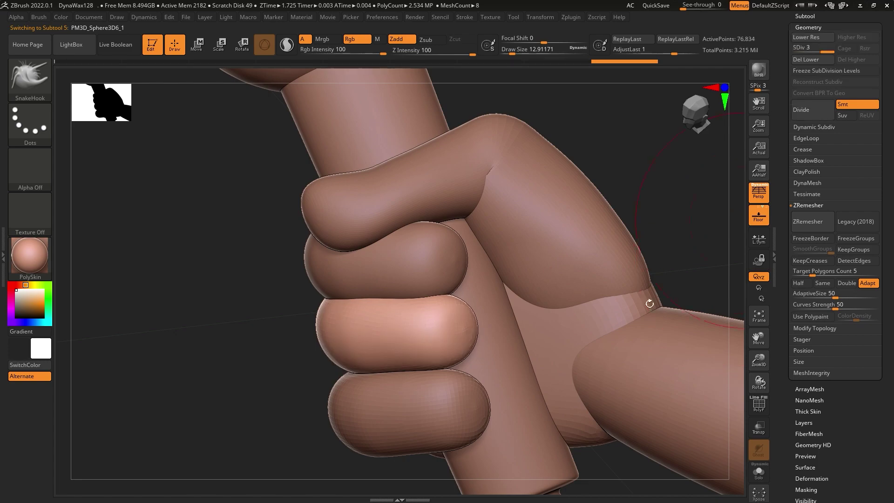
left_click(454, 414, "alt")
left_click(610, 337, "alt")
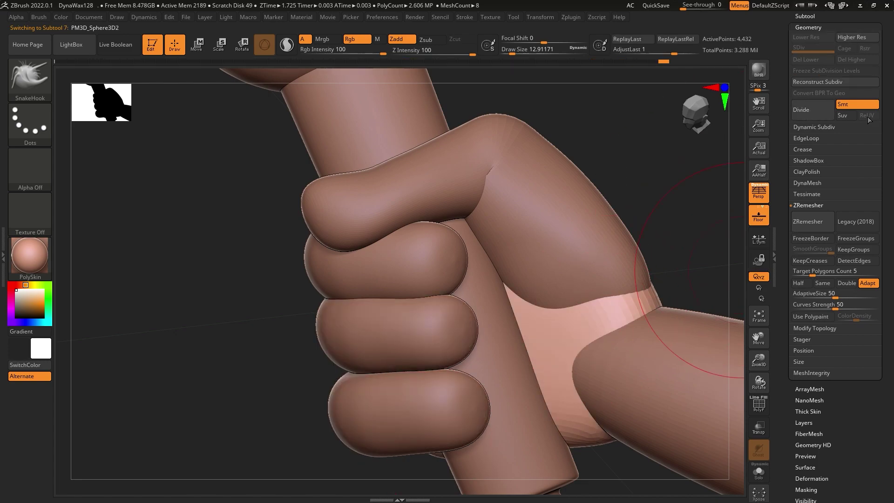
scroll(666, 302, "down", 5)
Reselect SnakeHook, frame the whole character and orbit to a front view.
mouse_move(665, 302)
left_mouse_down()
mouse_move(557, 303)
mouse_move(498, 359)
mouse_move(563, 361)
mouse_move(573, 334)
left_mouse_up()
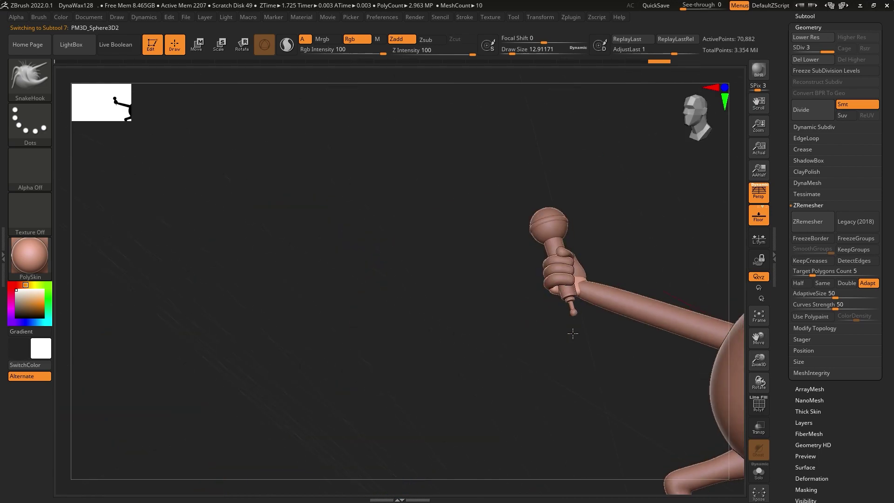
key("b")
key("s")
key("h")
key("f")
mouse_move(571, 389)
left_mouse_down()
mouse_move(570, 319)
mouse_move(554, 275)
mouse_move(560, 312)
mouse_move(513, 349)
mouse_move(440, 334)
mouse_move(484, 323)
mouse_move(442, 325)
mouse_move(466, 323)
left_mouse_up()
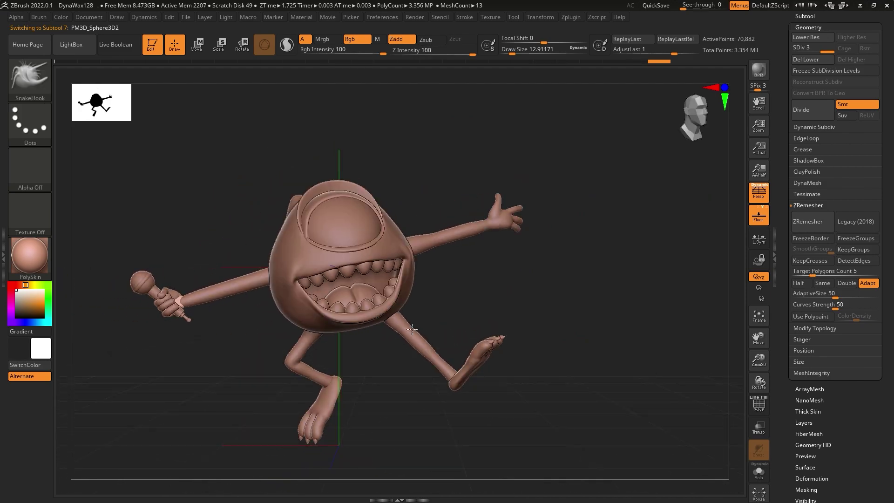
Select the body, zoom in on the mouth and back out, then expand the Subtool list.
left_click(362, 334, "alt")
mouse_move(362, 334)
left_mouse_down()
mouse_move(465, 329)
mouse_move(475, 284)
mouse_move(483, 307)
mouse_move(541, 309)
mouse_move(556, 376)
mouse_move(572, 320)
mouse_move(559, 326)
mouse_move(537, 310)
mouse_move(555, 310)
mouse_move(538, 303)
left_mouse_up()
scroll(471, 325, "up", 5)
scroll(471, 325, "down", 5)
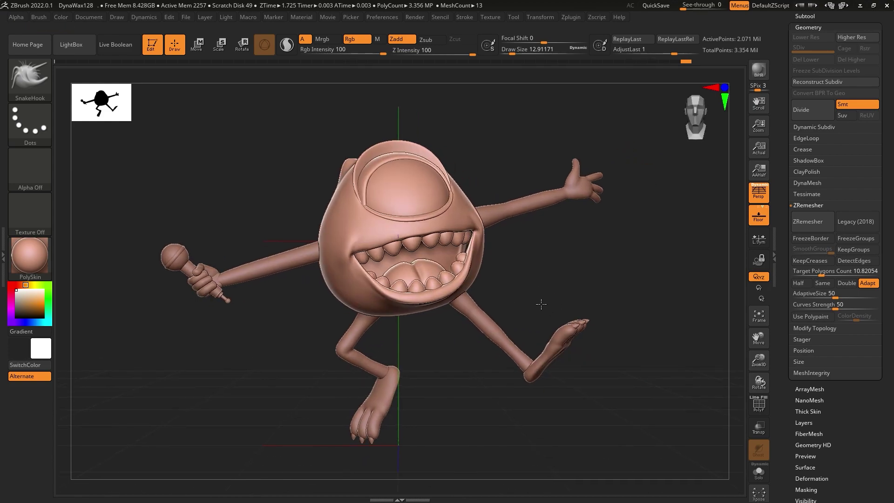
key("space")
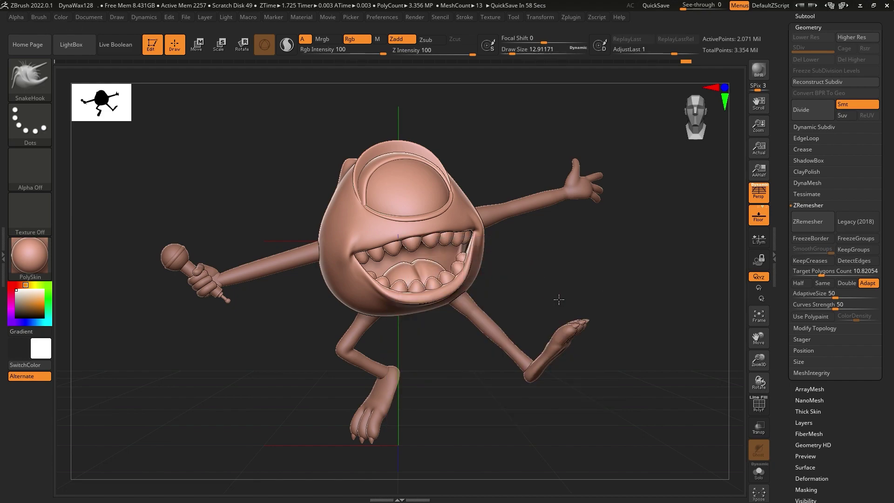
left_click_drag(558, 300, 555, 301)
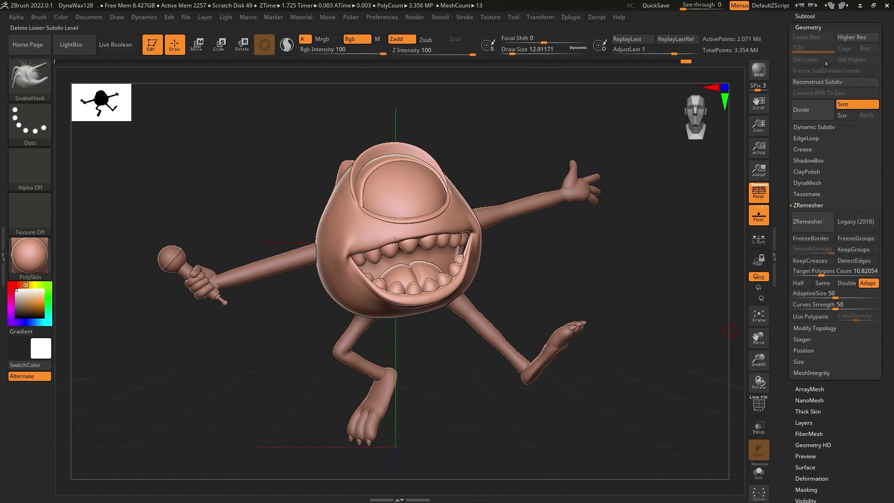
scroll(826, 63, "up", 1)
left_click(828, 45)
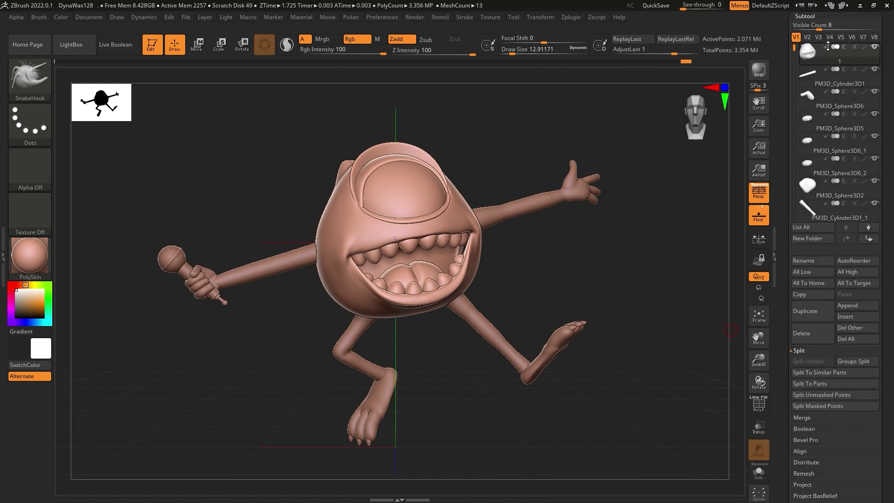
Append a Cylinder3D subtool, turn off Persp, and squash it flat below the body.
left_click(861, 305)
mouse_move(535, 348)
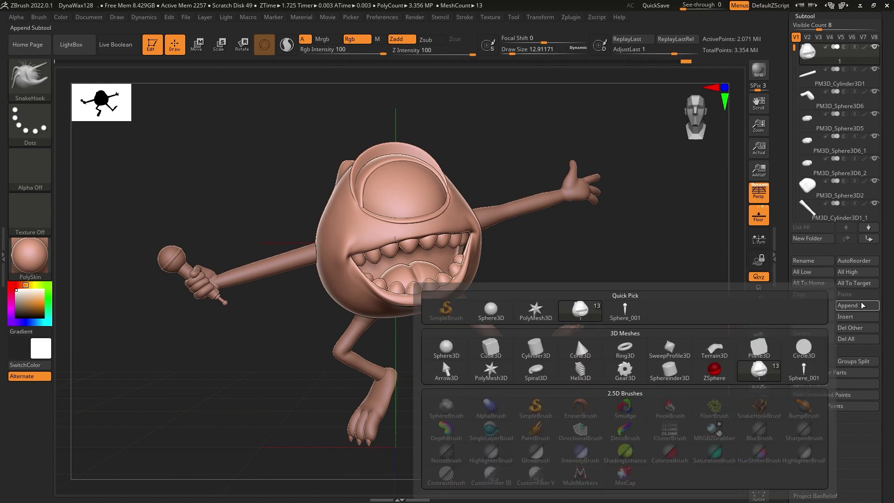
left_click(532, 347)
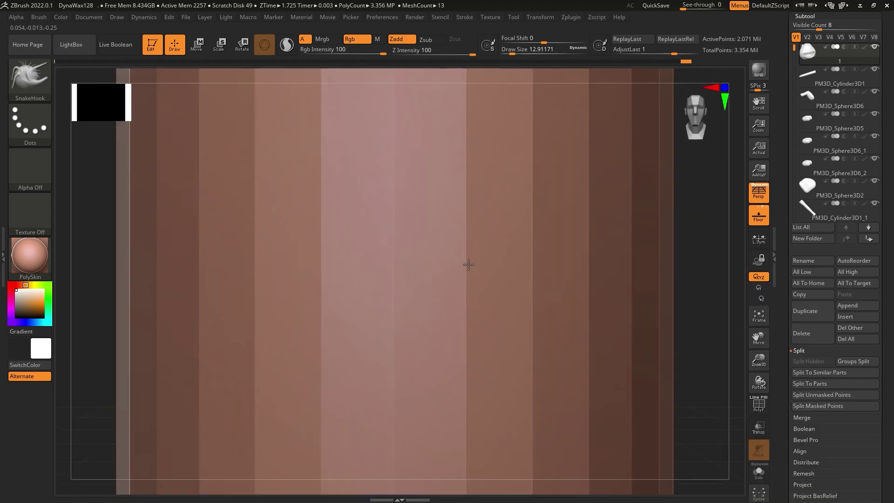
left_click(758, 193)
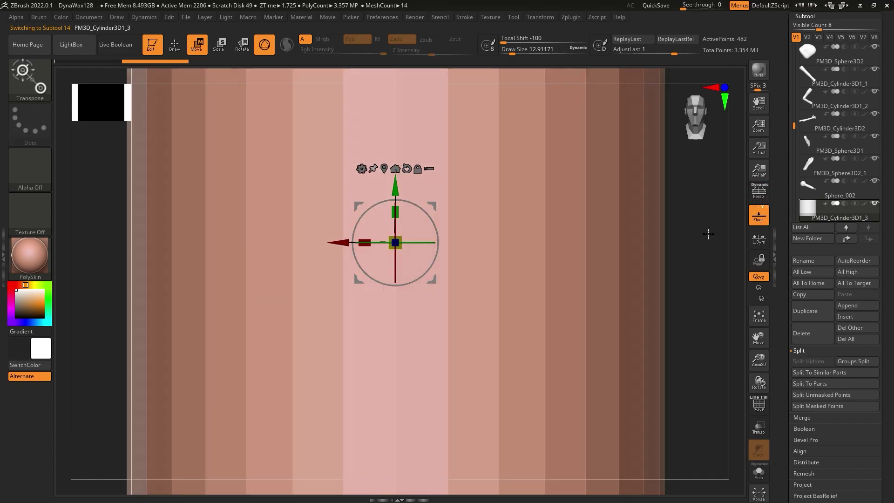
left_click_drag(486, 211, 382, 254)
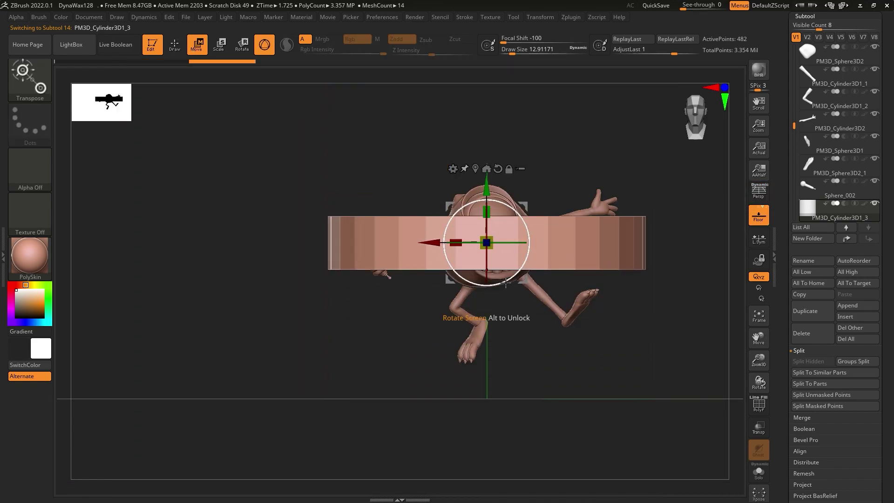
left_click_drag(486, 212, 485, 255)
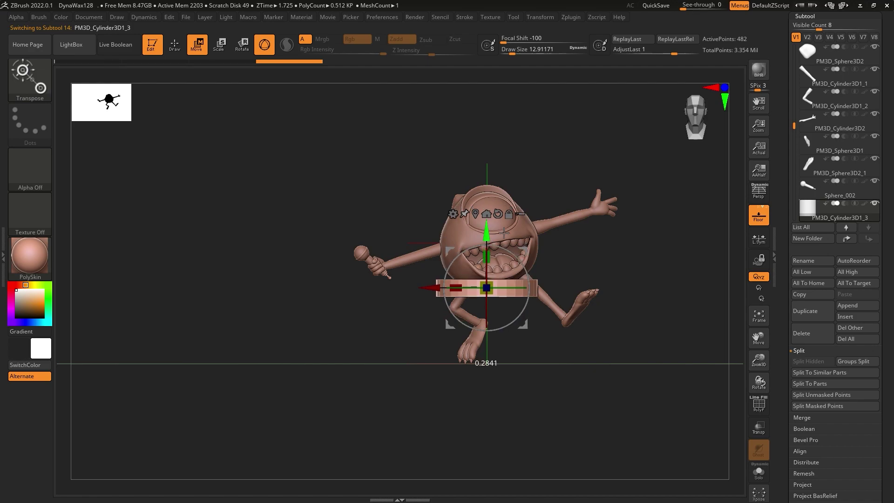
right_click_drag(484, 326, 526, 366, "ctrl")
mouse_move(573, 344)
right_mouse_down("alt")
mouse_move(448, 353)
mouse_move(460, 296)
right_mouse_up("alt")
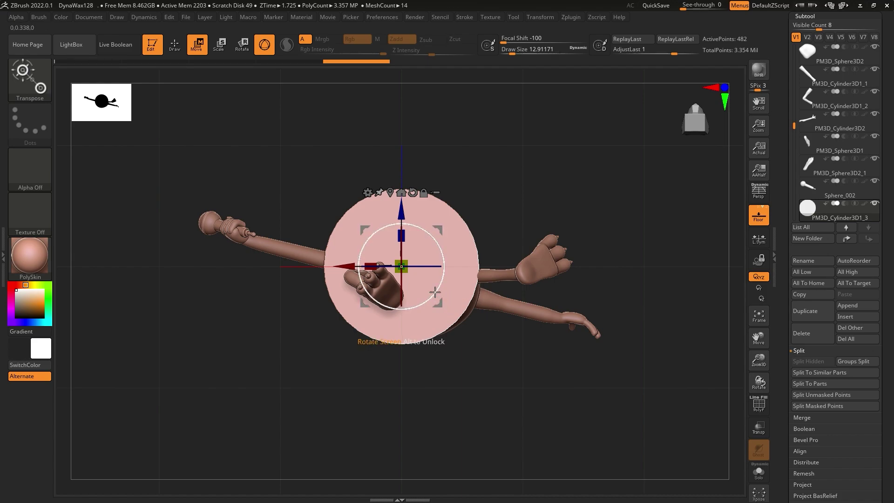
Scale the disc to about three quarters, shrink it slightly more, and nudge it on Y.
right_click_drag(445, 307, 416, 258, "alt")
right_click_drag(459, 206, 458, 303, "shift")
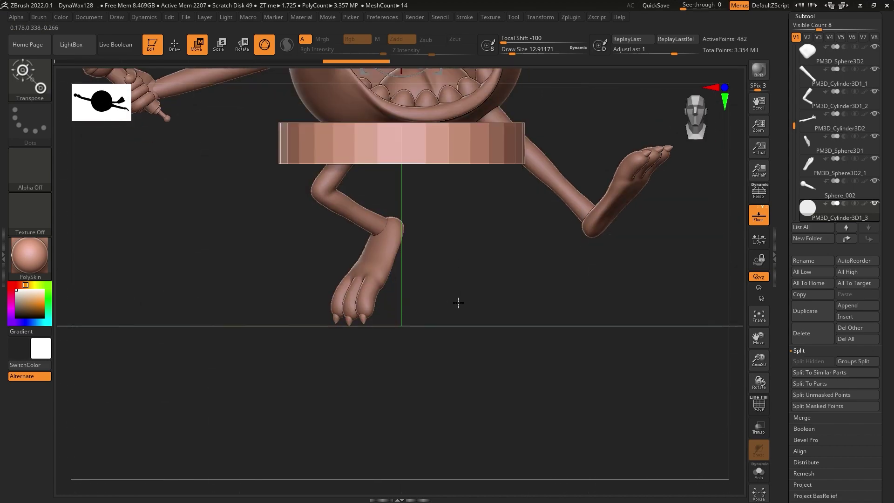
right_click_drag(434, 180, 452, 274, "alt")
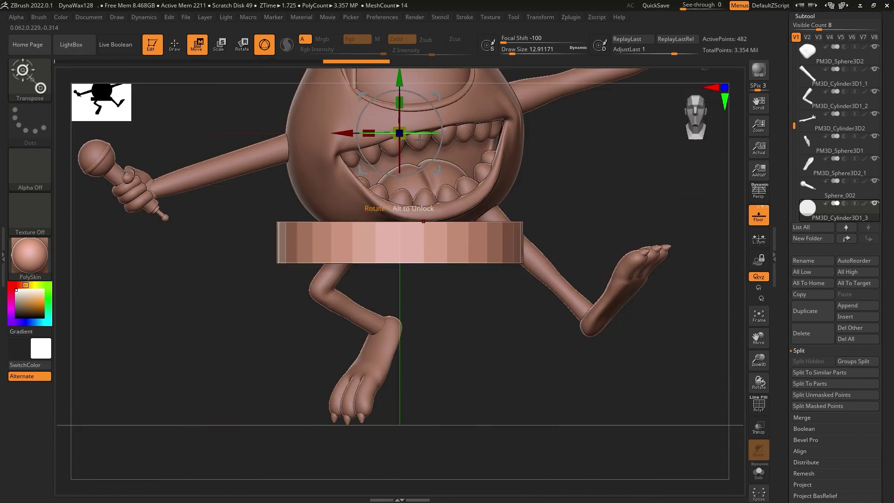
right_click_drag(419, 139, 411, 209, "alt")
left_click_drag(416, 318, 367, 323)
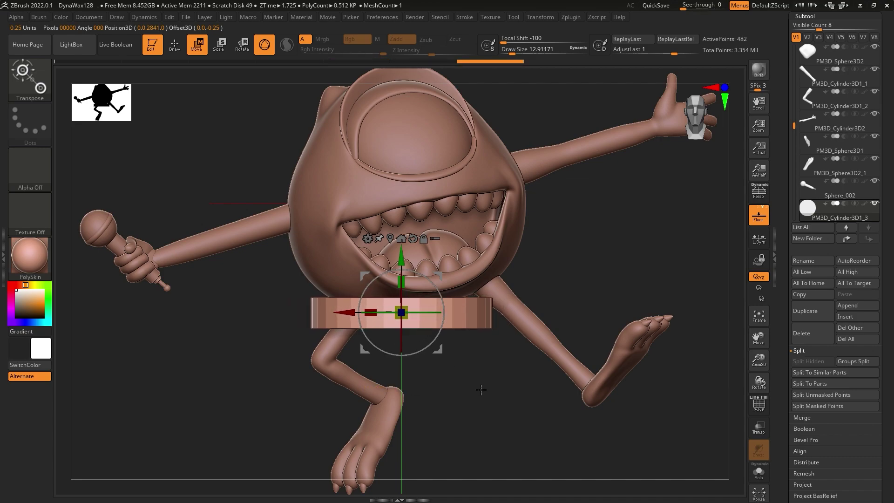
scroll(484, 379, "down", 1)
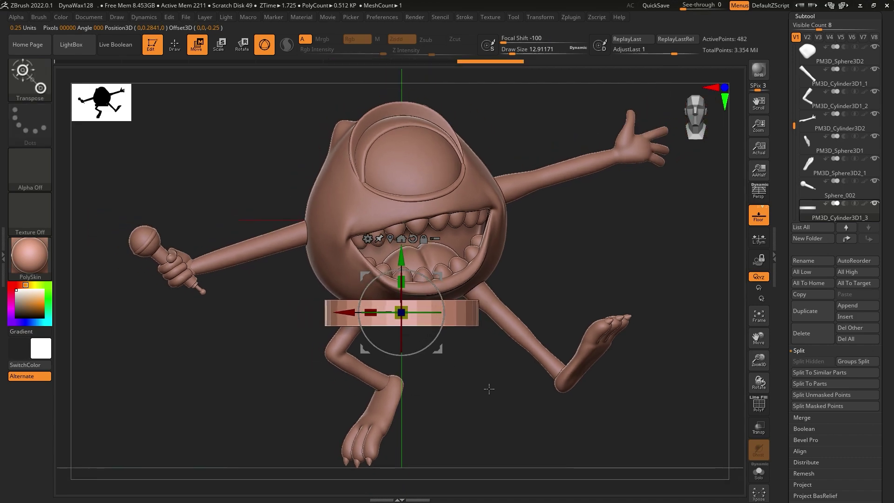
scroll(473, 378, "up", 2)
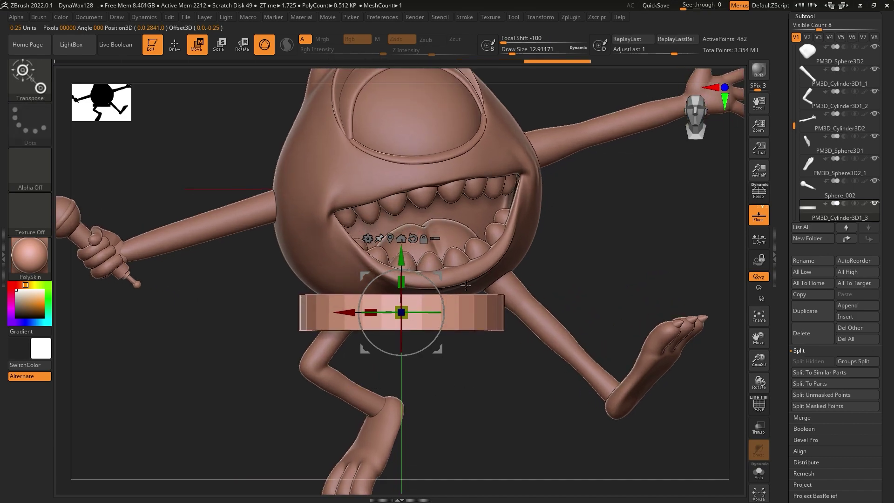
left_click_drag(409, 283, 442, 292, "shift")
left_click_drag(415, 322, 440, 358)
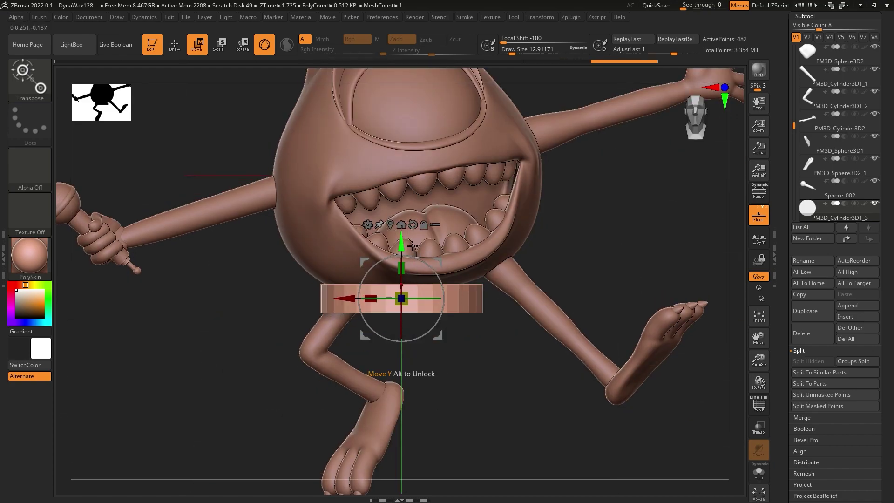
left_click_drag(412, 246, 408, 253)
Remesh the stool disc and duplicate it as a new cylinder.
left_click(871, 306)
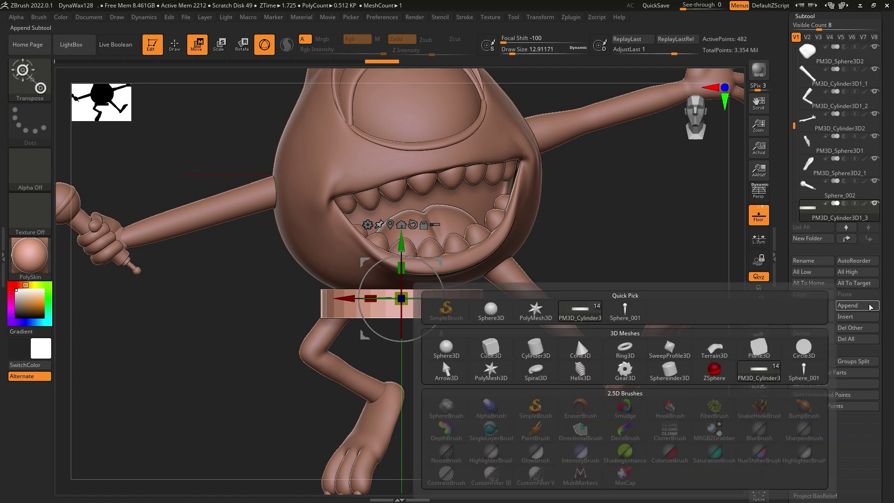
left_click(815, 17)
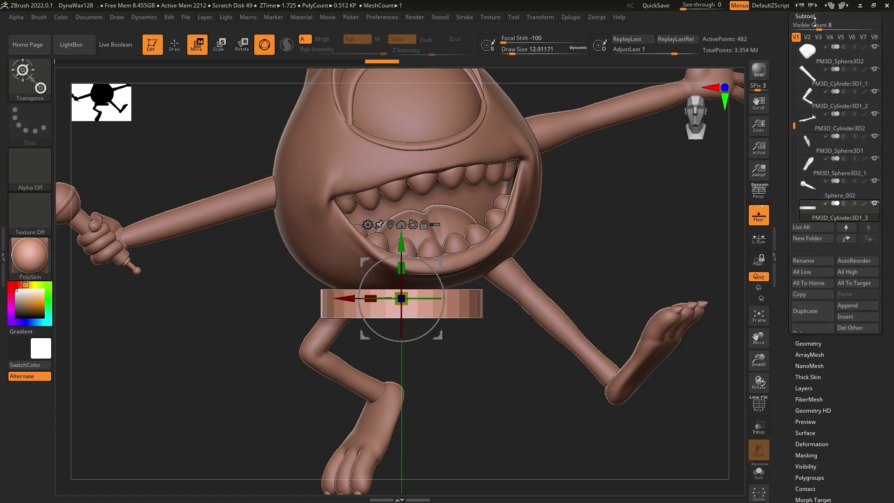
left_click(812, 28)
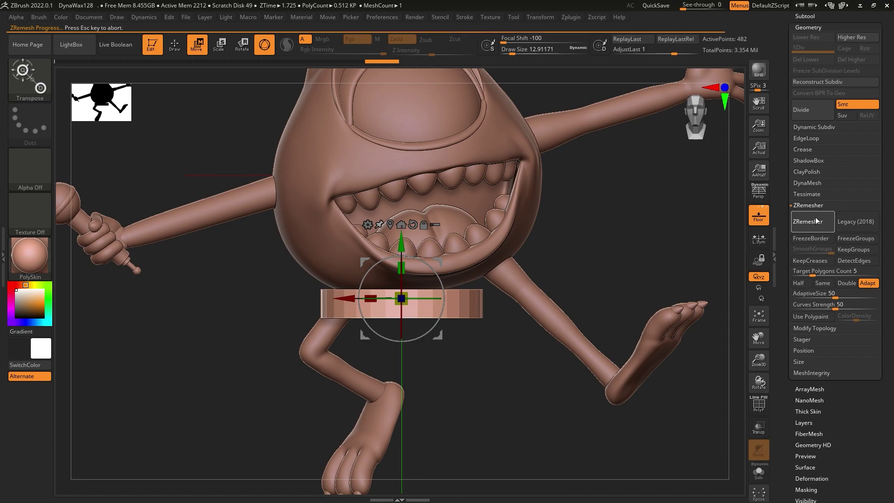
left_click(811, 110)
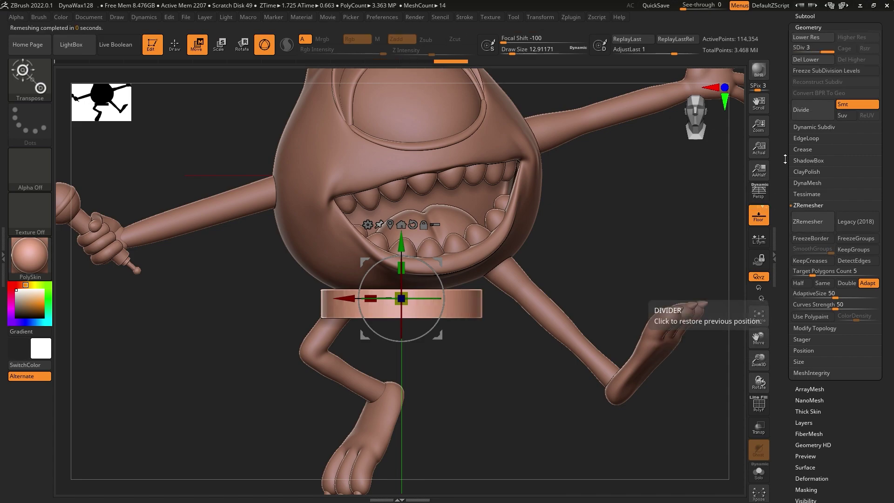
left_click(805, 16)
left_click(809, 306)
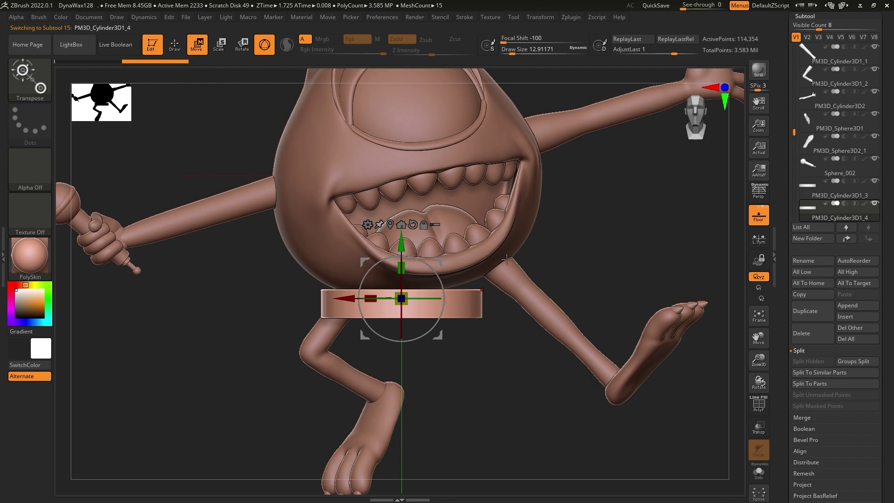
Shrink the copy to half size, stretch it into a column, and place it under the seat.
left_click_drag(506, 259, 417, 254, "shift")
mouse_move(457, 318)
left_mouse_down("shift")
mouse_move(411, 250)
mouse_move(420, 300)
mouse_move(415, 205)
left_mouse_up("shift")
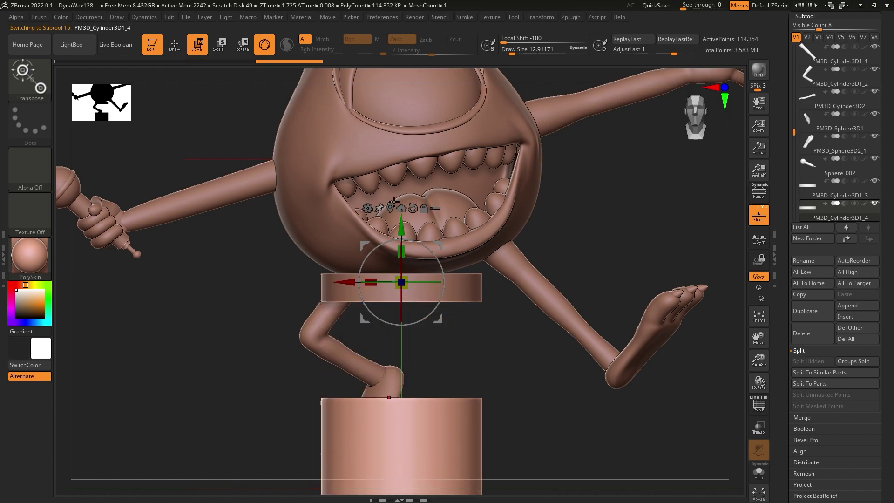
mouse_move(401, 460)
left_mouse_down("alt")
mouse_move(412, 371)
mouse_move(342, 363)
left_mouse_up("alt")
mouse_move(424, 348)
left_mouse_down()
mouse_move(428, 383)
mouse_move(439, 387)
mouse_move(372, 321)
left_mouse_up()
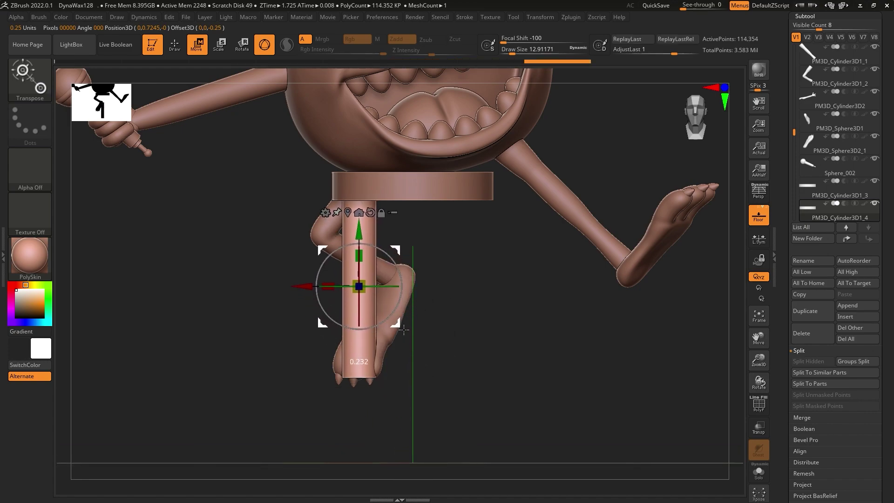
mouse_move(465, 349)
left_mouse_down()
mouse_move(419, 304)
mouse_move(580, 377)
left_mouse_up()
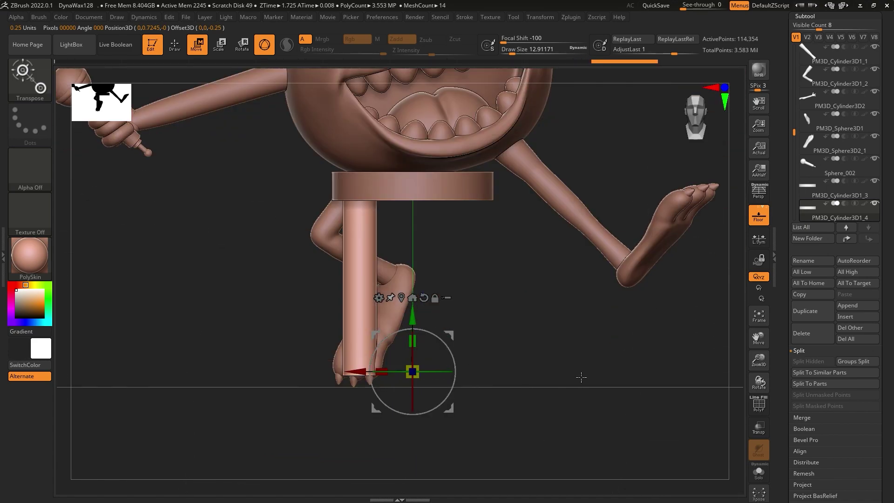
left_click(435, 298)
left_click(411, 298)
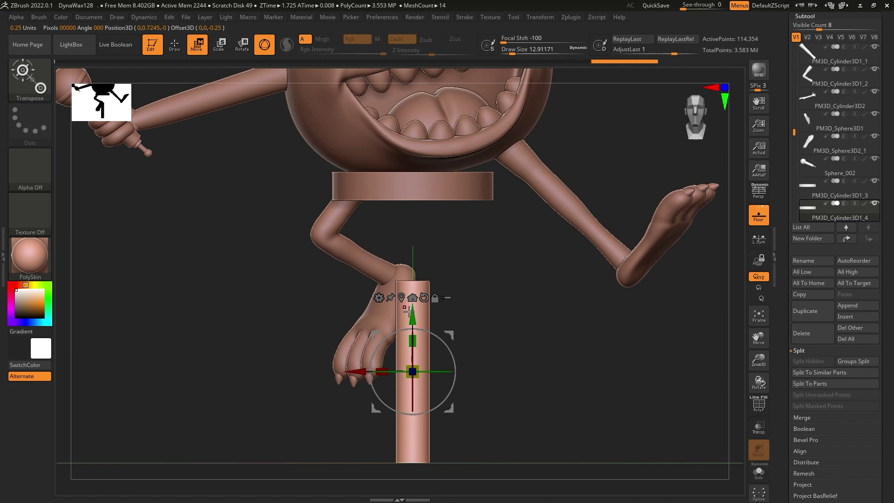
left_click_drag(455, 415, 402, 315)
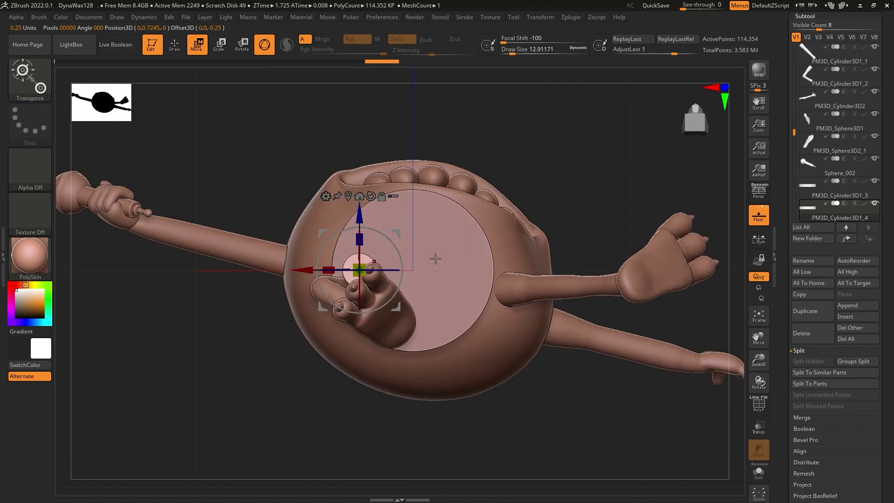
mouse_move(407, 317)
left_mouse_down()
mouse_move(417, 278)
mouse_move(392, 233)
left_mouse_up()
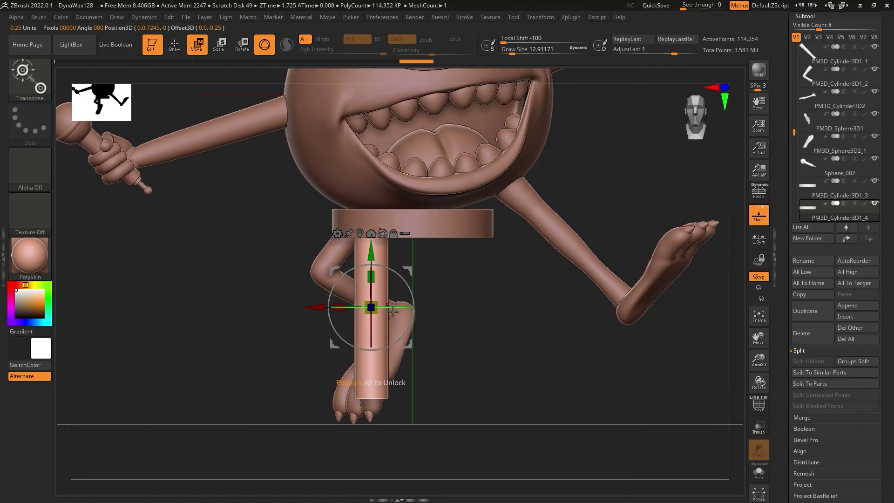
Lengthen the cylinder in both directions into a long stool leg.
right_click_drag(393, 311, 381, 276, "ctrl")
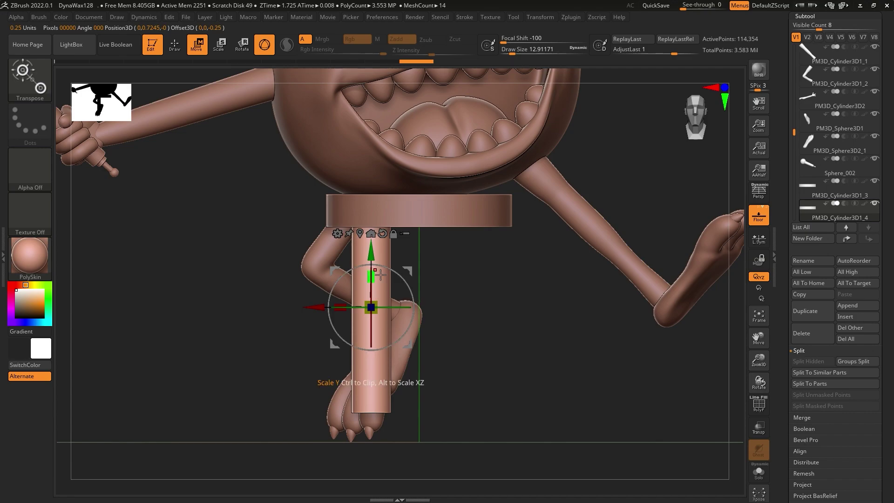
left_click_drag(381, 275, 381, 251)
right_click_drag(395, 321, 410, 354, "ctrl")
left_click_drag(380, 279, 381, 298)
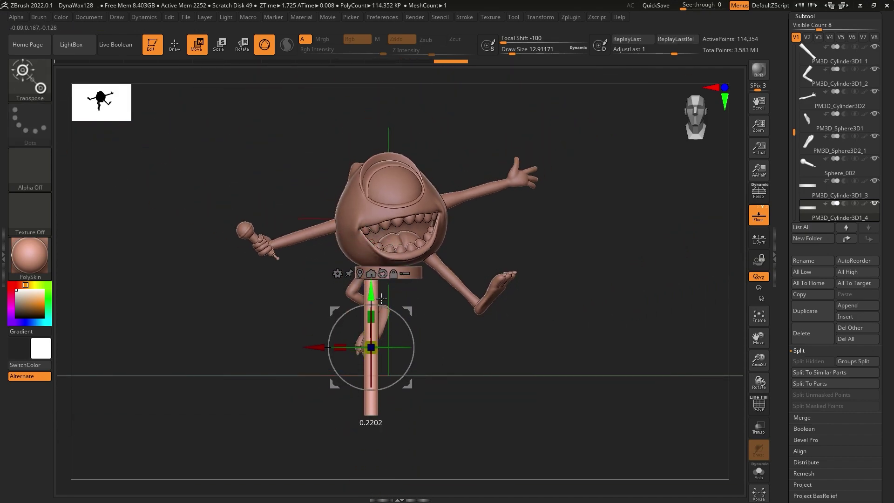
right_click_drag(381, 298, 381, 312, "ctrl")
left_click_drag(379, 317, 379, 280)
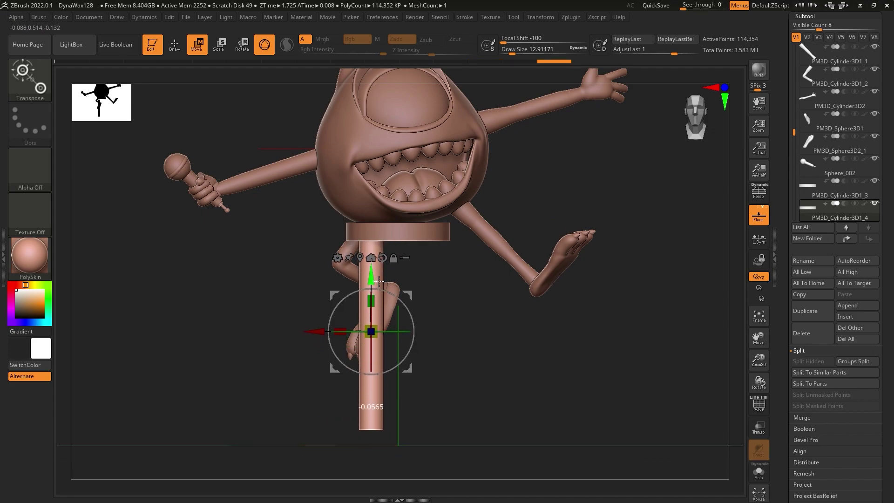
left_click_drag(385, 306, 383, 304)
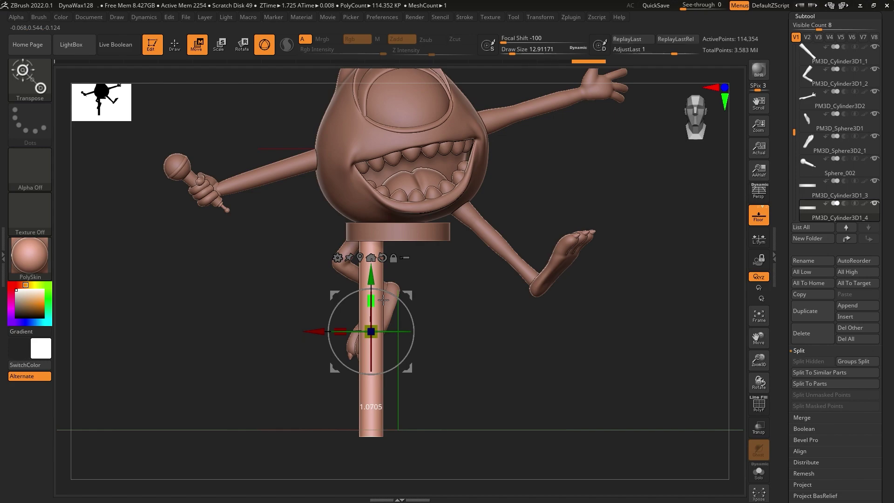
right_click_drag(410, 330, 427, 351, "ctrl")
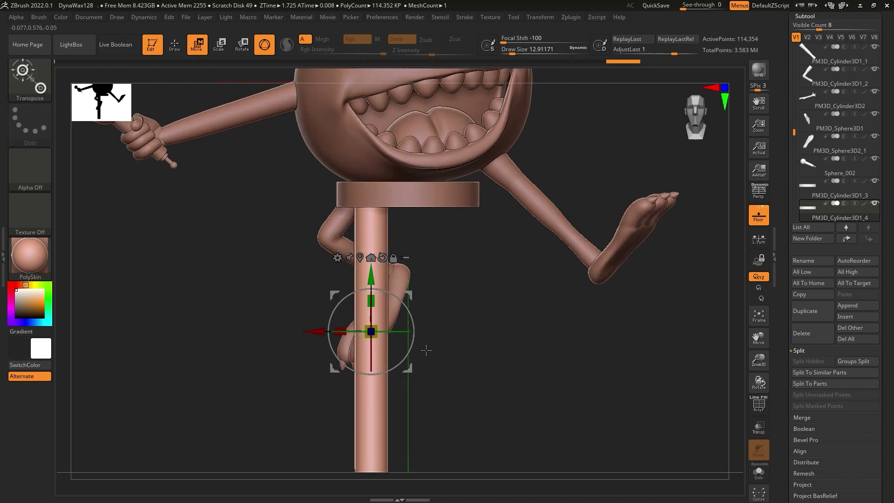
Tilt the stool leg at an angle and return to the front view.
left_click_drag(420, 330, 390, 380)
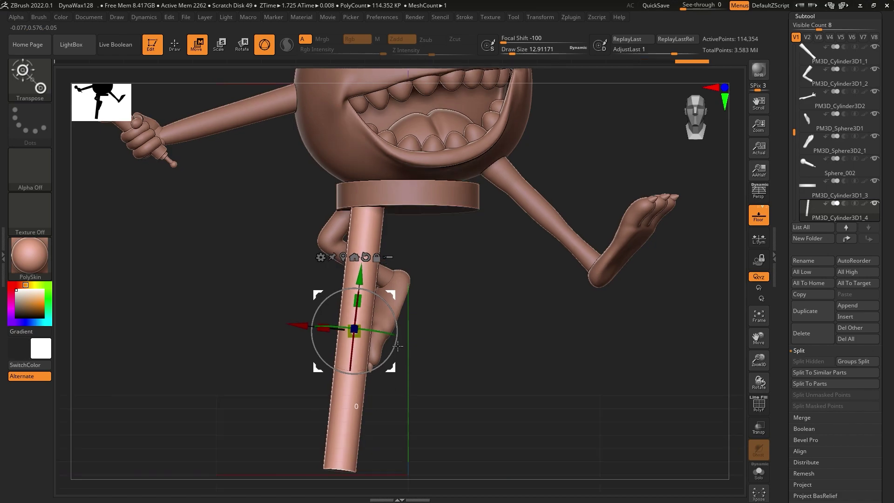
mouse_move(390, 379)
left_mouse_down()
mouse_move(396, 329)
mouse_move(447, 309)
mouse_move(505, 314)
left_mouse_up()
mouse_move(398, 348)
left_mouse_down()
mouse_move(434, 356)
mouse_move(320, 357)
mouse_move(410, 369)
mouse_move(383, 324)
mouse_move(368, 345)
left_mouse_up()
mouse_move(466, 326)
left_mouse_down("shift")
mouse_move(535, 307)
mouse_move(535, 296)
left_mouse_up("shift")
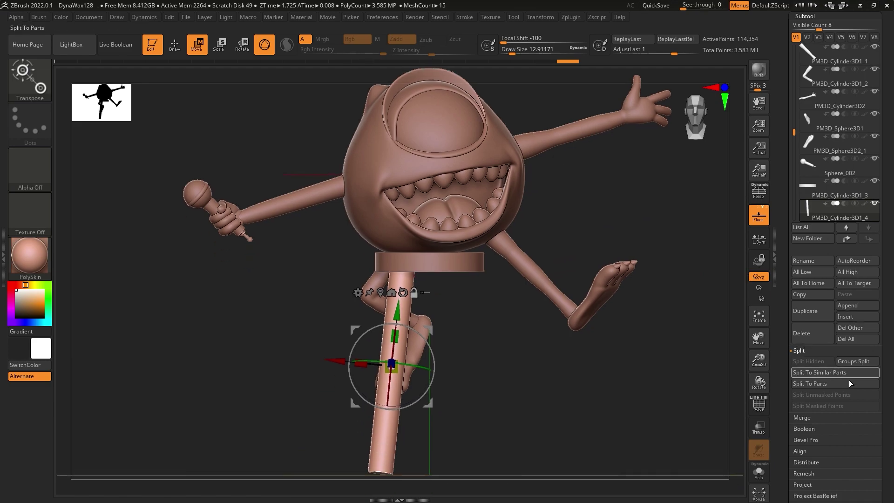
Apply Del Lower, then Mirror And Weld the leg into a pair, redoing it after a scale tweak.
left_click_drag(891, 331, 887, 273)
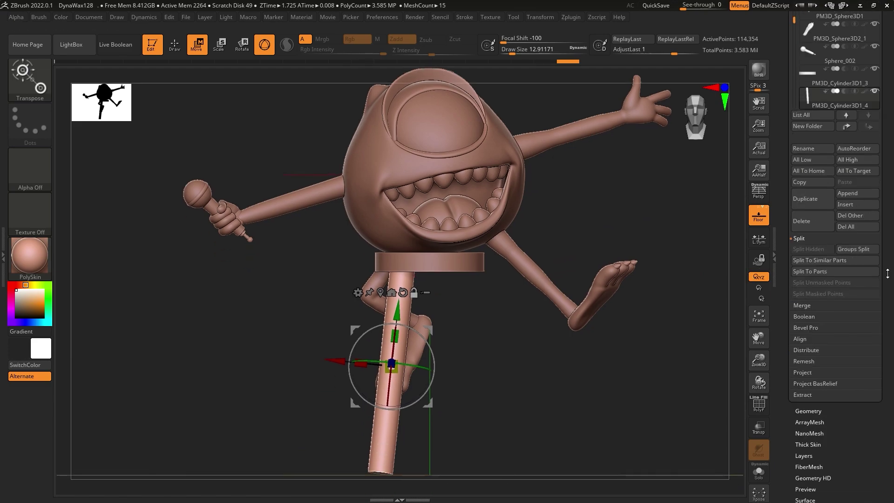
scroll(827, 490, "up", 1)
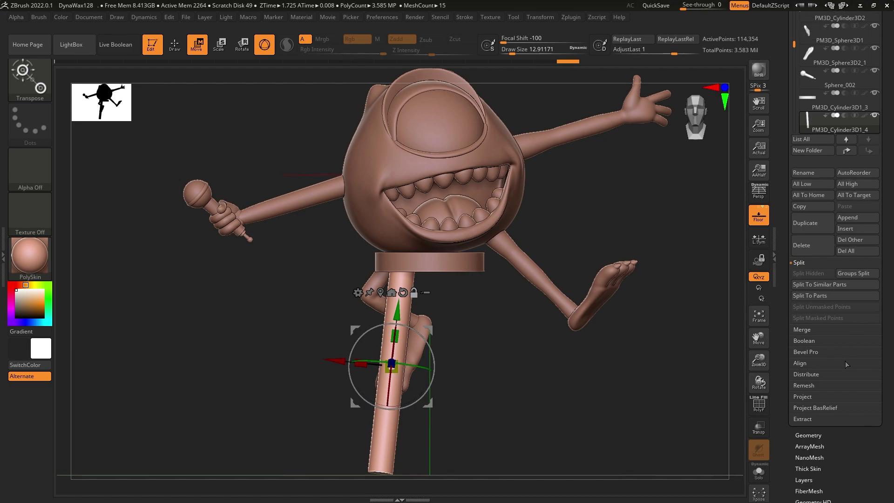
scroll(835, 403, "down", 1)
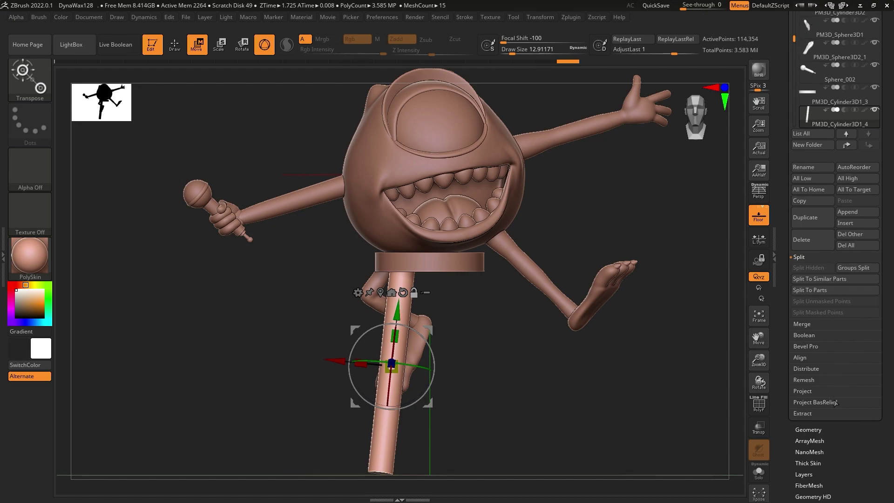
left_click(824, 431)
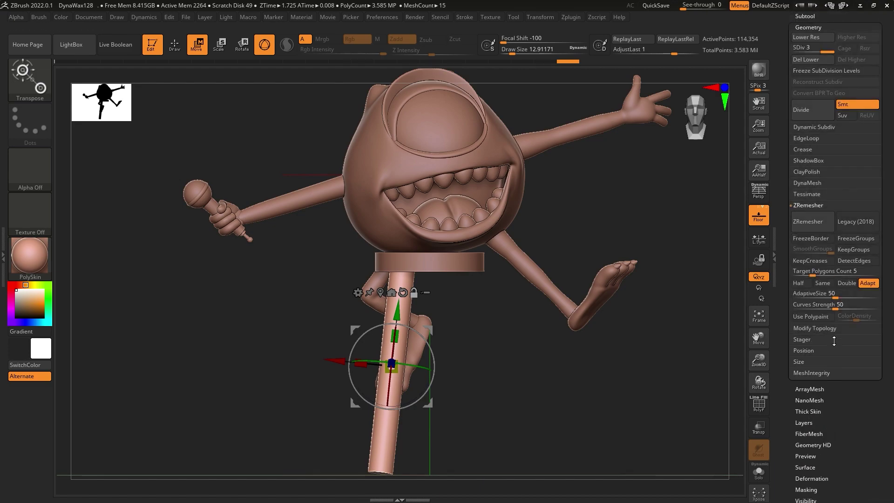
left_click(815, 60)
left_click(816, 249)
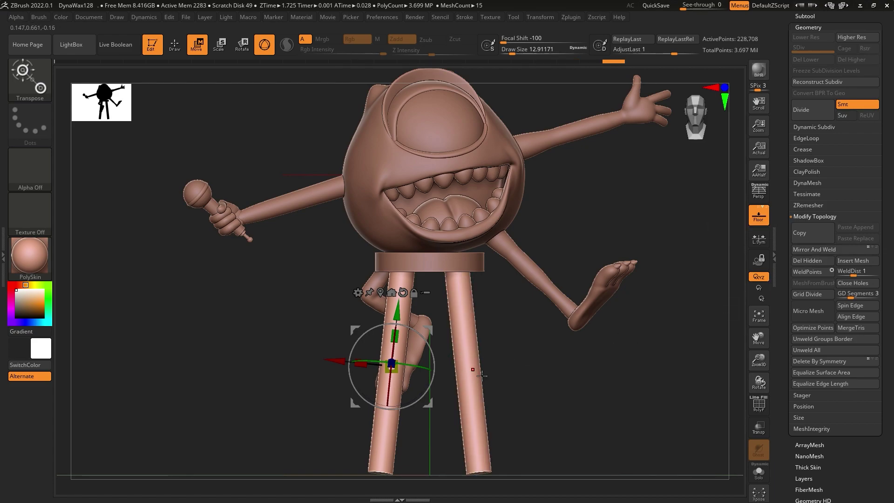
key("ctrl")
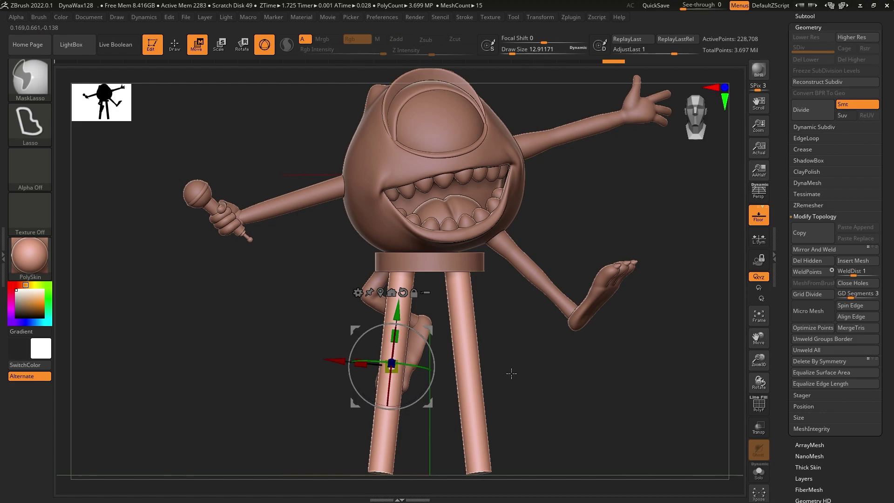
key("ctrl+z")
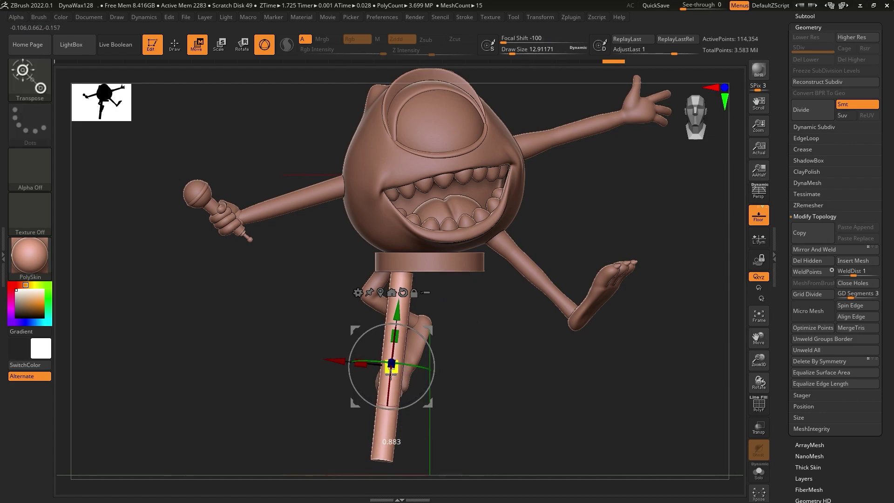
left_click_drag(395, 336, 405, 341)
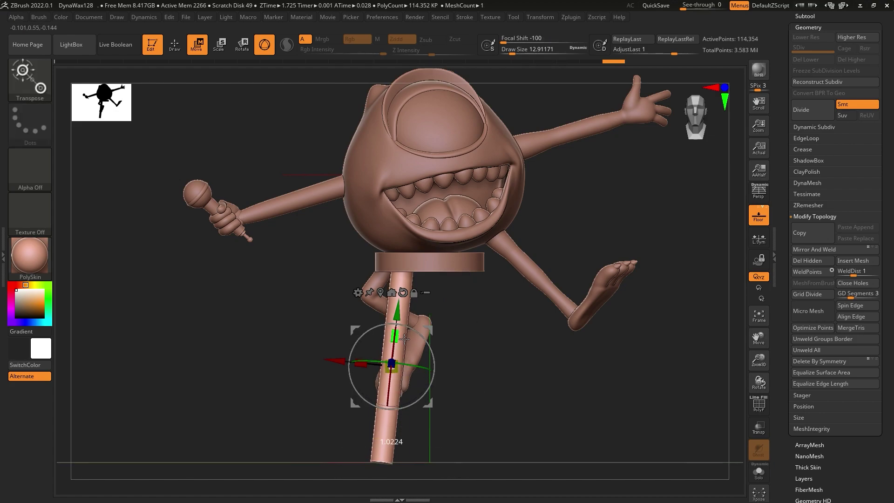
left_click(811, 251)
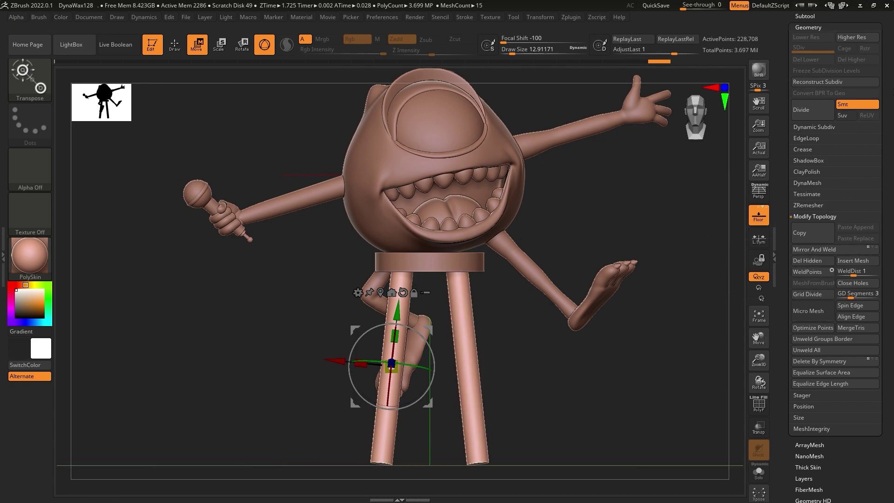
mouse_move(560, 309)
left_mouse_down()
mouse_move(591, 328)
mouse_move(605, 323)
left_mouse_up()
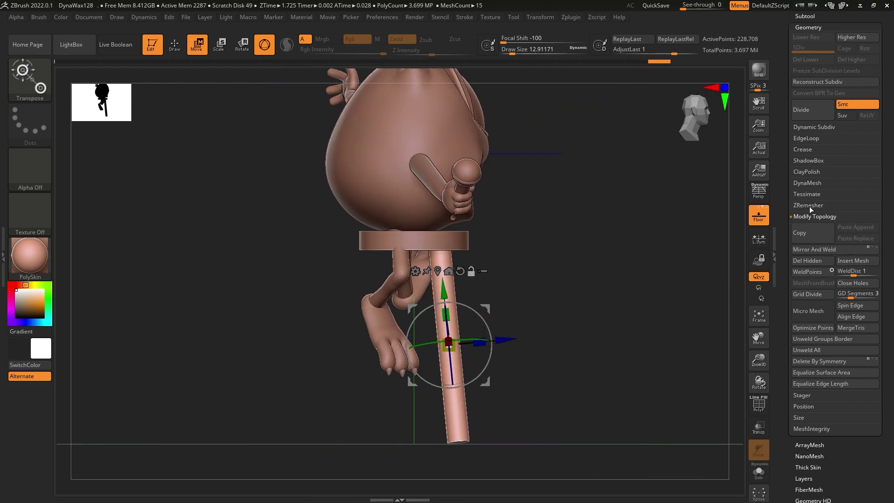
Duplicate the stool leg and rotate the copy more upright, shifted left.
left_click(812, 15)
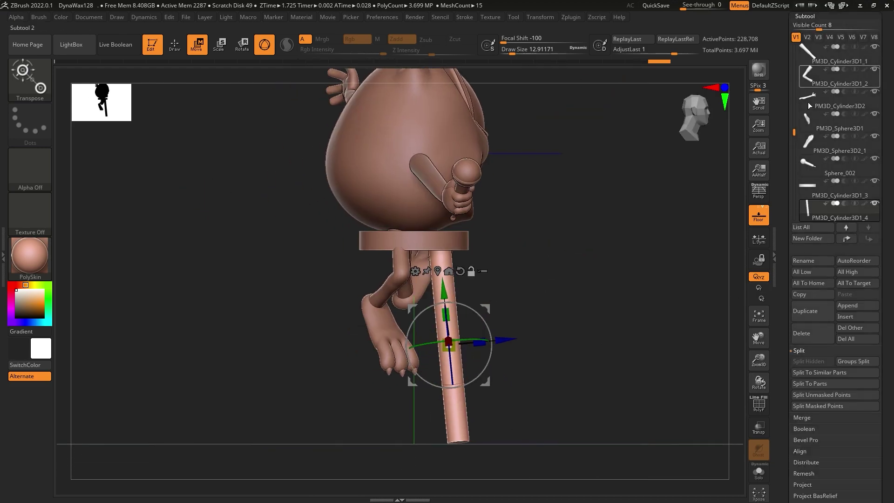
left_click(813, 317)
left_click_drag(479, 328, 484, 341)
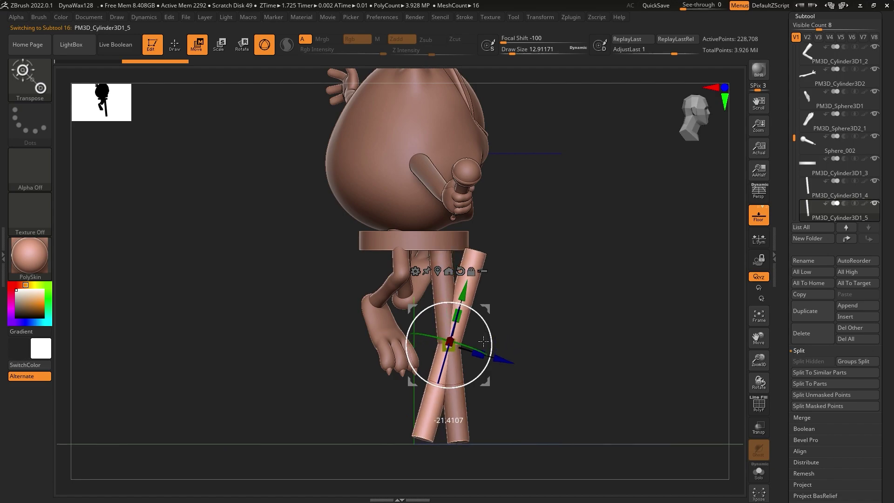
left_click_drag(491, 393, 404, 386)
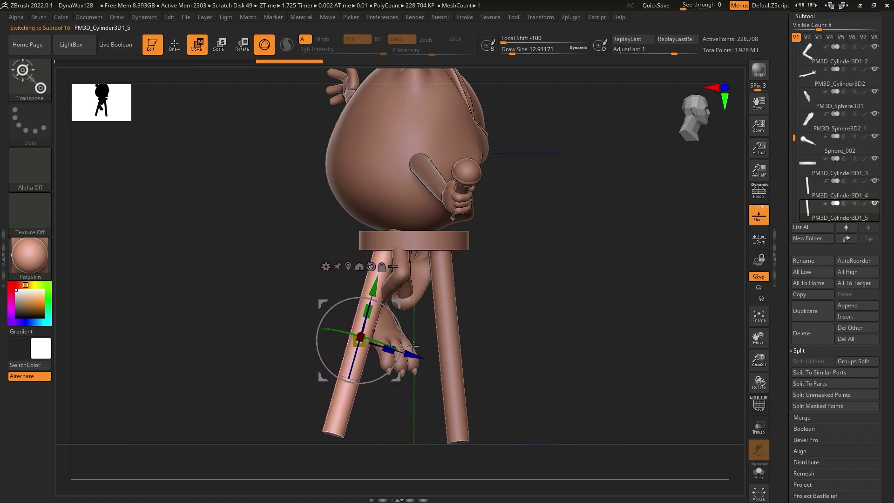
mouse_move(413, 345)
left_mouse_down()
mouse_move(411, 336)
mouse_move(426, 355)
left_mouse_up()
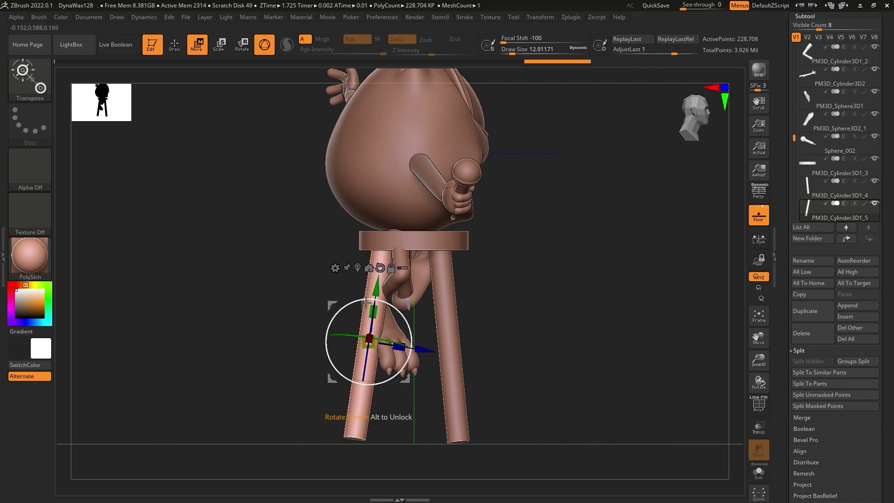
left_click_drag(375, 292, 377, 297)
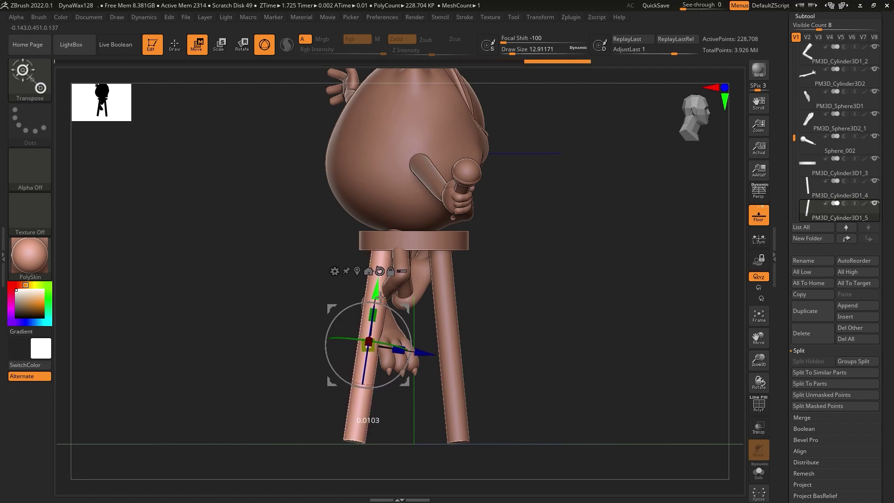
Push the third leg back in depth, reframe the front view, and select the seat.
left_click_drag(387, 297, 511, 271)
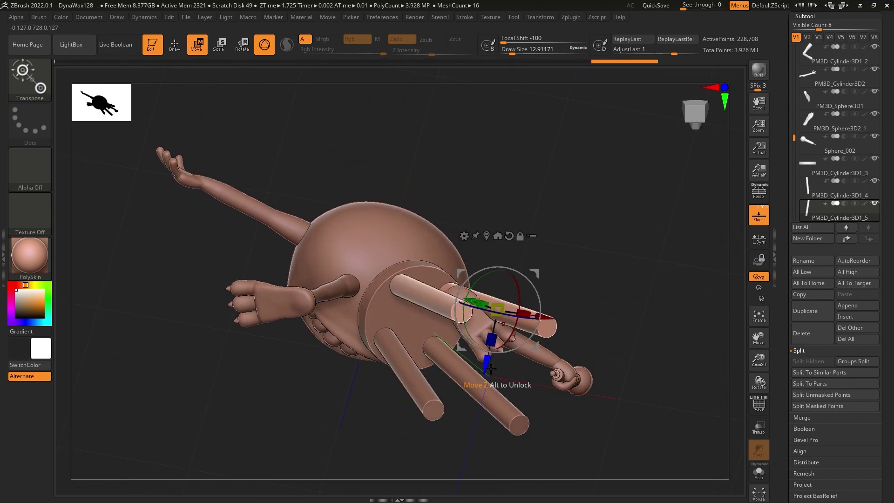
left_click_drag(487, 367, 491, 370)
mouse_move(535, 400)
left_mouse_down()
mouse_move(594, 294)
mouse_move(487, 293)
left_mouse_up()
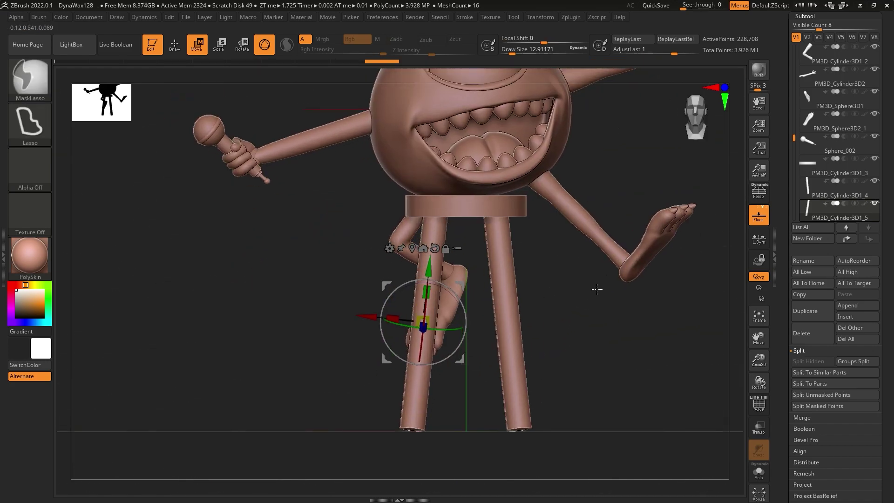
left_click(754, 160)
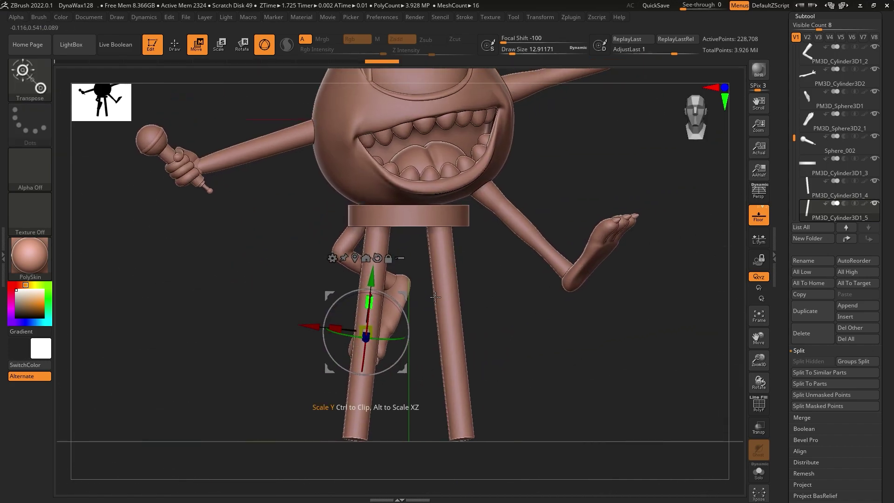
left_click(808, 166)
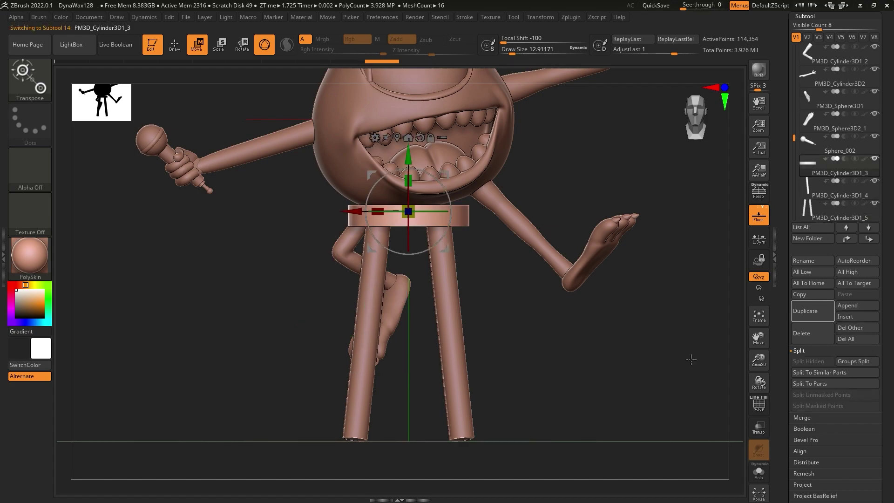
Merge the seat and legs into PM3D_Cylinder3D1_3 and turn on perspective.
left_click(813, 420)
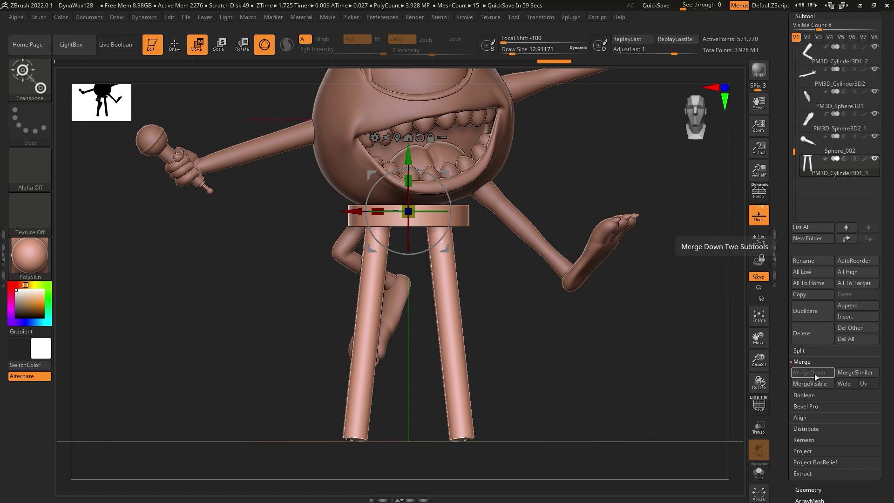
left_click(751, 194)
left_click(91, 18)
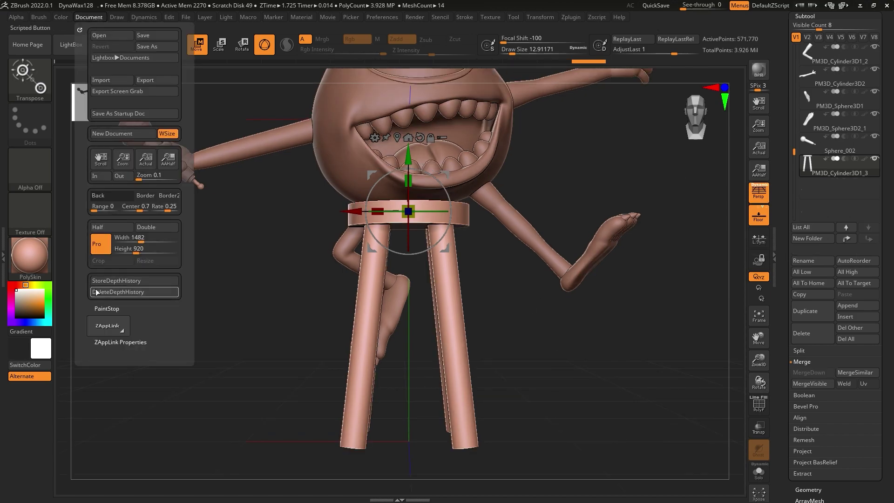
left_click(107, 342)
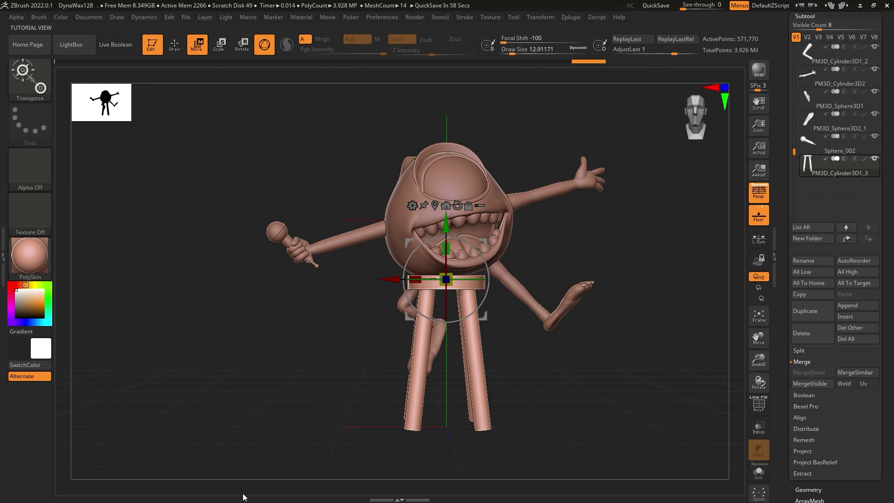
With See-through raised, shift the stool legs right and rotate them, then reset See-through to 0.
left_click_drag(705, 8, 707, 8)
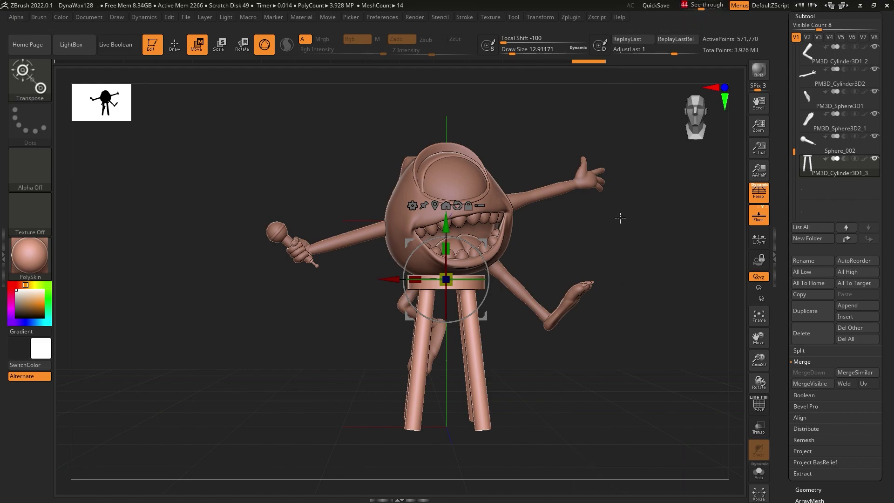
mouse_move(392, 283)
left_mouse_down()
mouse_move(497, 287)
mouse_move(514, 300)
left_mouse_up()
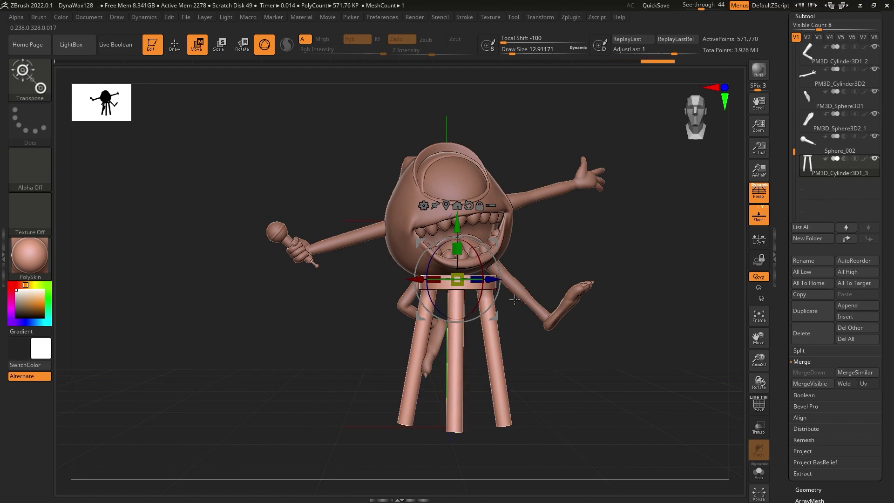
left_click_drag(420, 284, 424, 285)
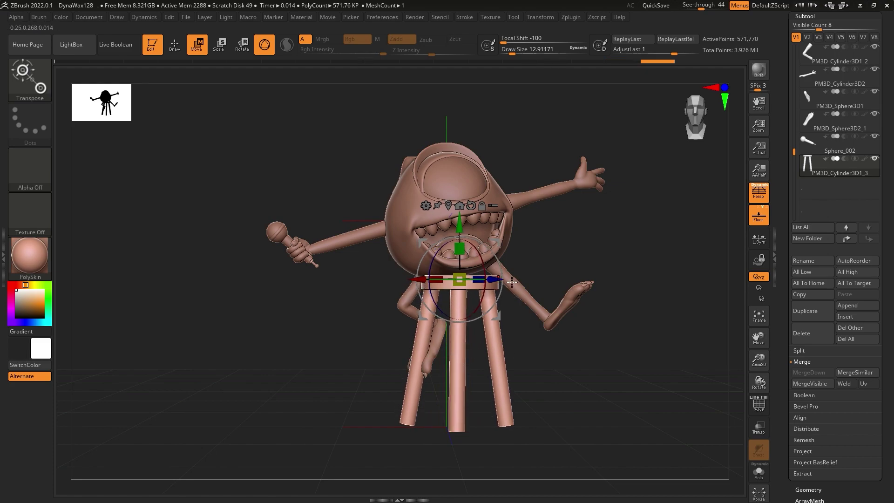
left_click_drag(512, 283, 504, 283)
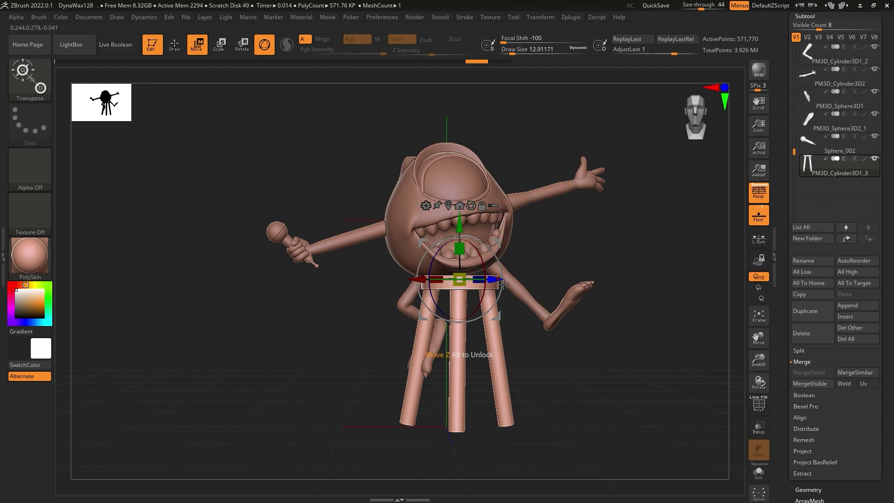
left_click_drag(519, 319, 540, 320)
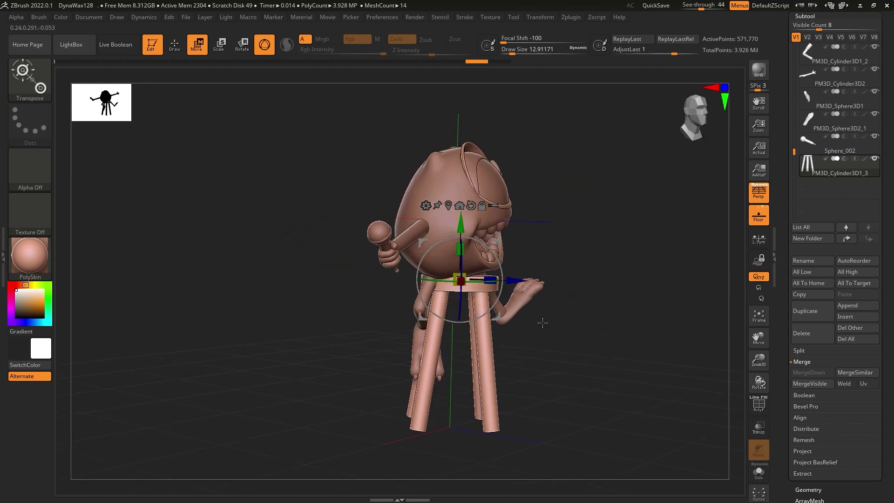
left_click_drag(699, 4, 680, 5)
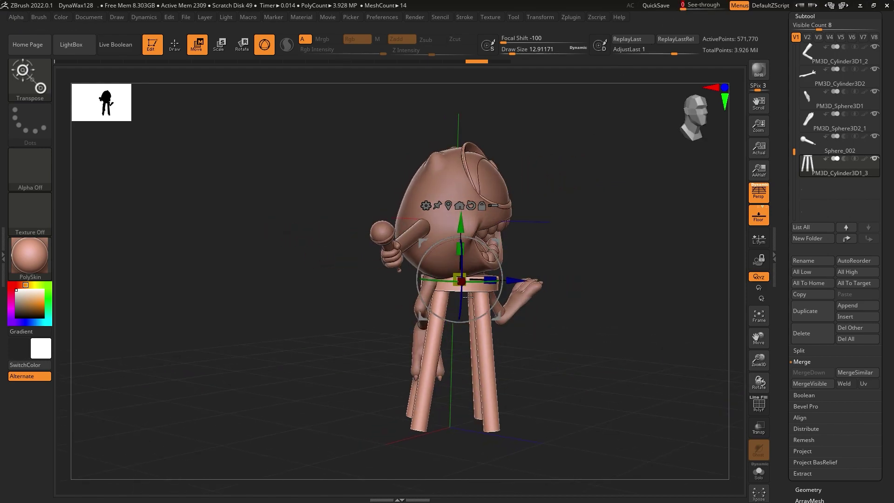
Orbit back to the front and select the PM3D_Cylinder3D1_2 leg piece.
scroll(435, 340, "up", 3)
scroll(435, 340, "up", 2)
mouse_move(505, 218)
left_mouse_down()
mouse_move(597, 306)
mouse_move(575, 323)
mouse_move(512, 323)
left_mouse_up()
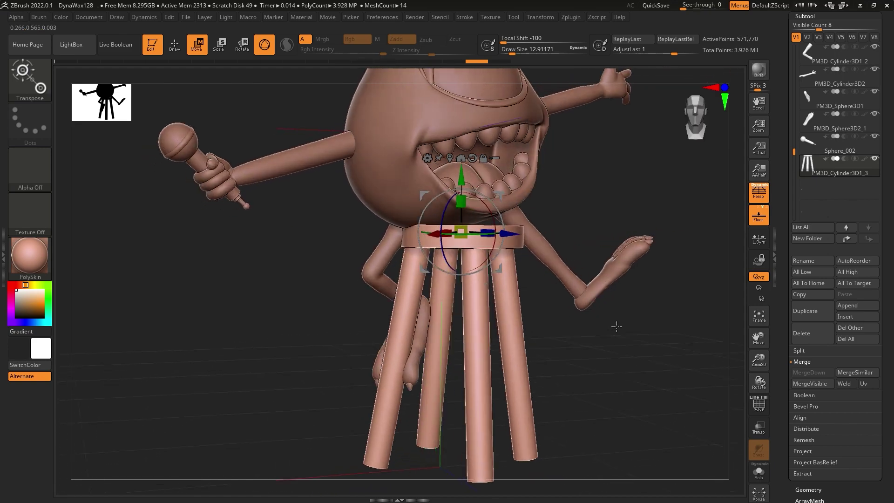
left_click(422, 311, "alt")
mouse_move(423, 311)
left_mouse_down()
mouse_move(474, 261)
mouse_move(493, 282)
left_mouse_up()
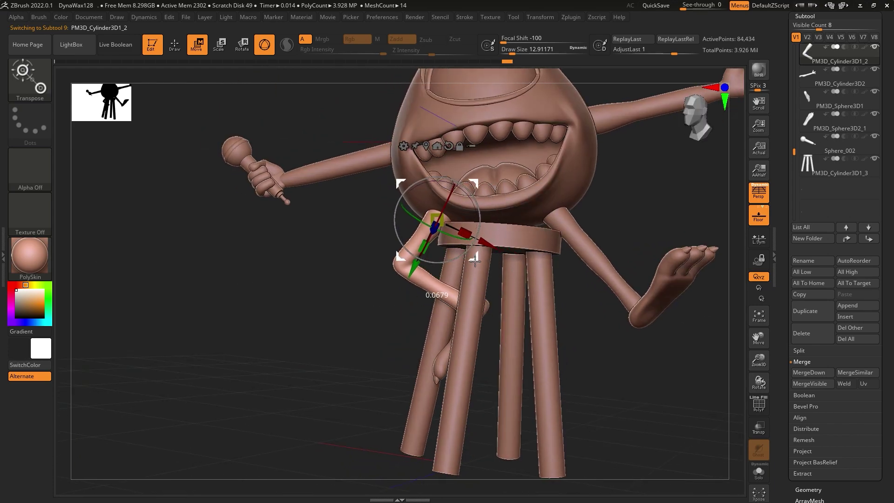
Select the hanging hand subtool, PM3D_Sphere3D1, as the active piece.
left_click_drag(503, 280, 481, 266)
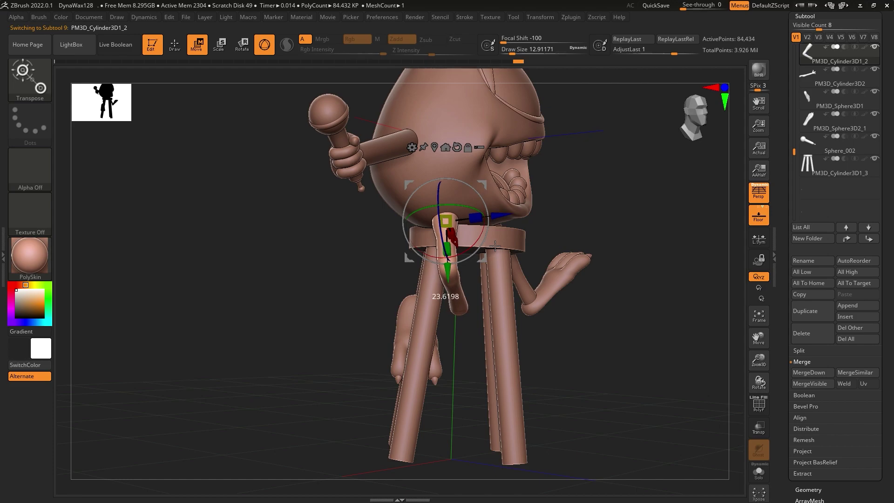
left_click(416, 311, "alt")
left_click_drag(462, 365, 571, 367)
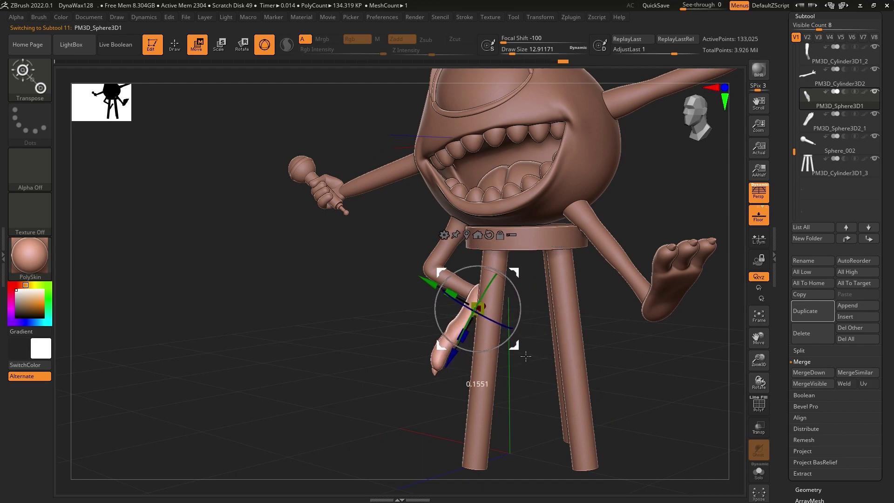
mouse_move(571, 367)
left_mouse_down()
mouse_move(541, 359)
mouse_move(571, 350)
left_mouse_up()
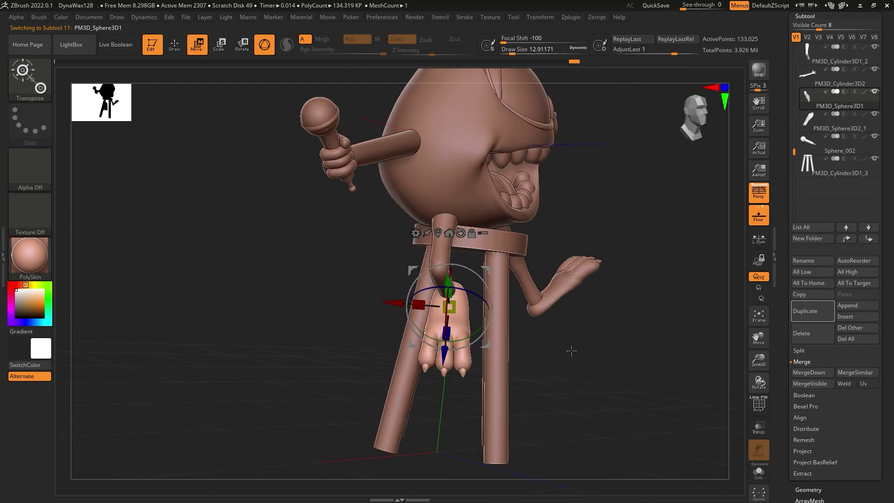
left_click(851, 310)
Append a Cylinder3D in orthographic view, then shrink, narrow and drop it to the stool legs.
left_click(535, 349)
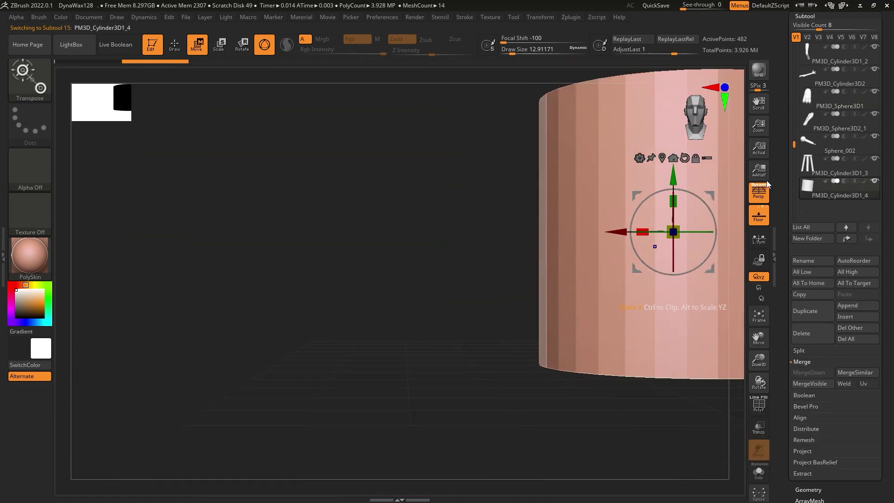
left_click(765, 189)
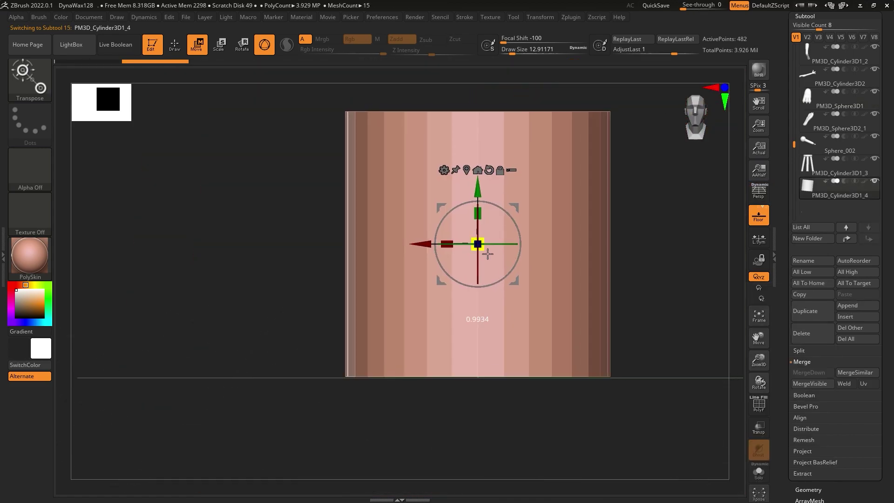
left_click_drag(487, 253, 523, 369)
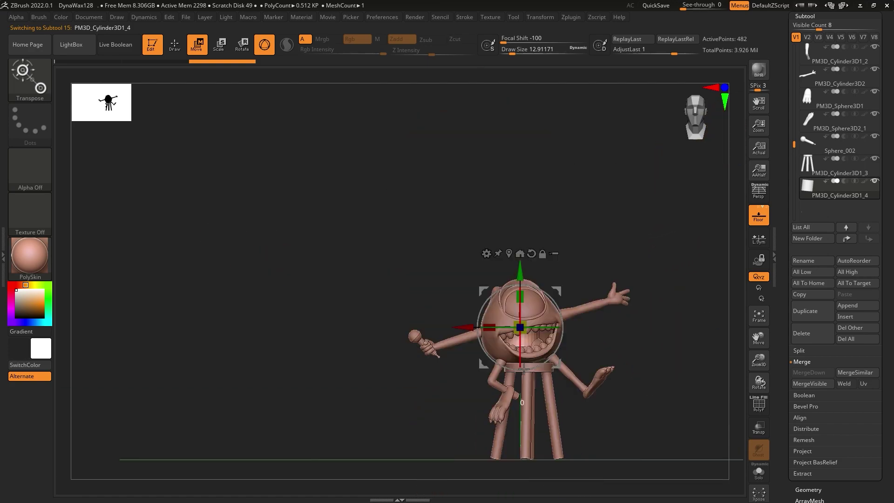
key("f")
left_click_drag(495, 185, 494, 338)
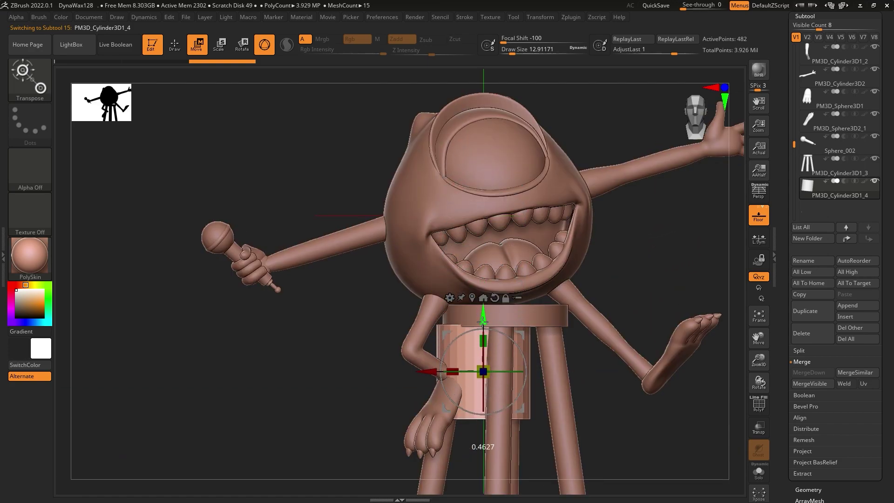
key("f")
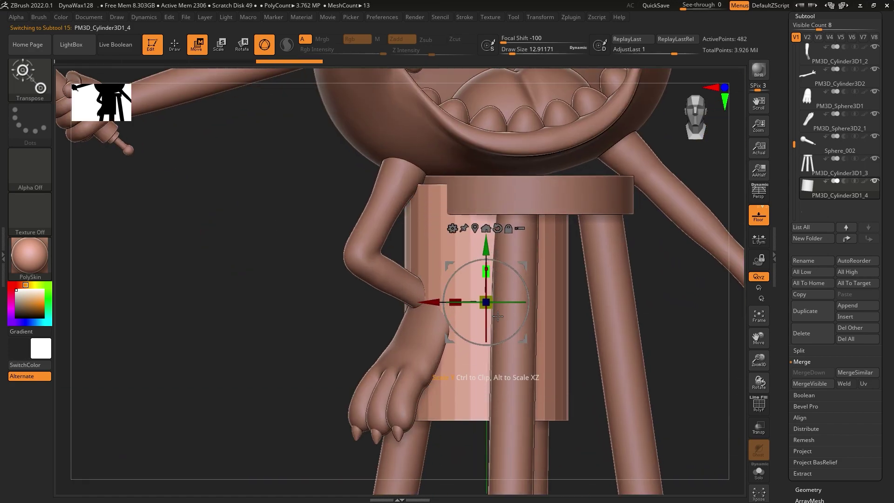
mouse_move(498, 274)
left_mouse_down()
mouse_move(498, 313)
mouse_move(630, 306)
left_mouse_up()
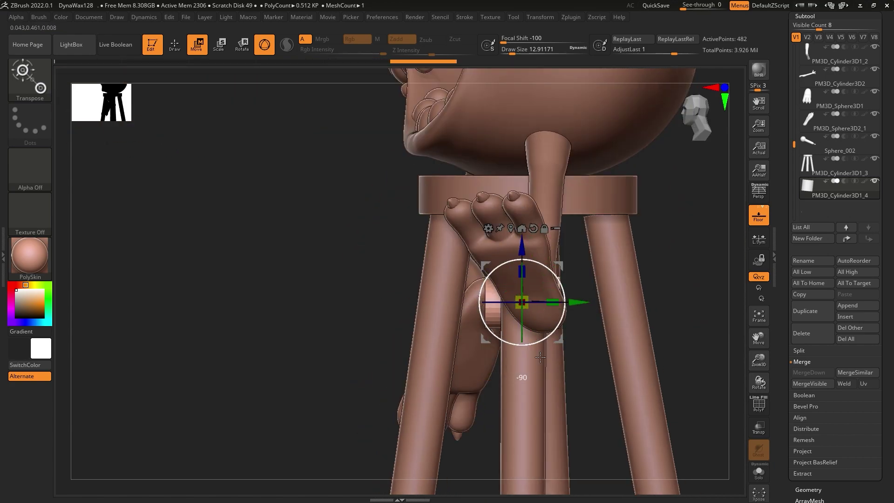
Lengthen the horizontal crossbar to span the stool legs, position it, and duplicate it.
mouse_move(540, 356)
left_mouse_down()
mouse_move(544, 328)
mouse_move(522, 348)
left_mouse_up()
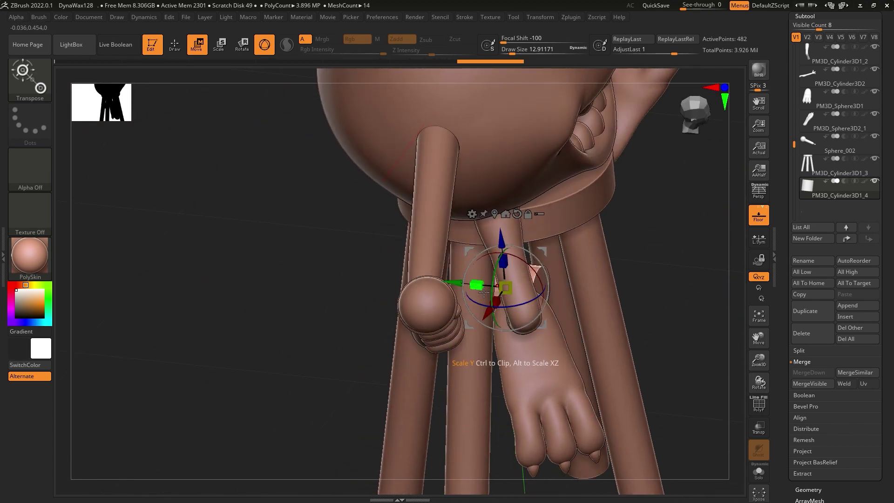
left_click_drag(535, 301, 549, 302)
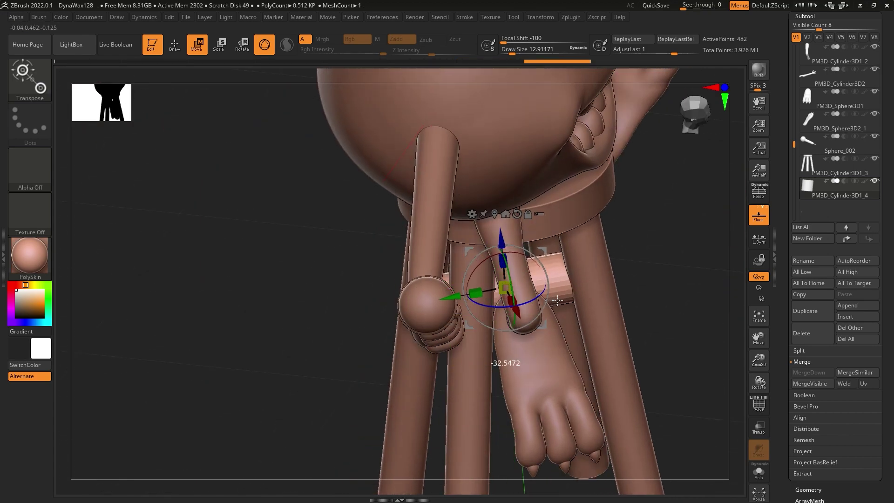
key("ctrl+z")
key("ctrl+z")
key("ctrl+z")
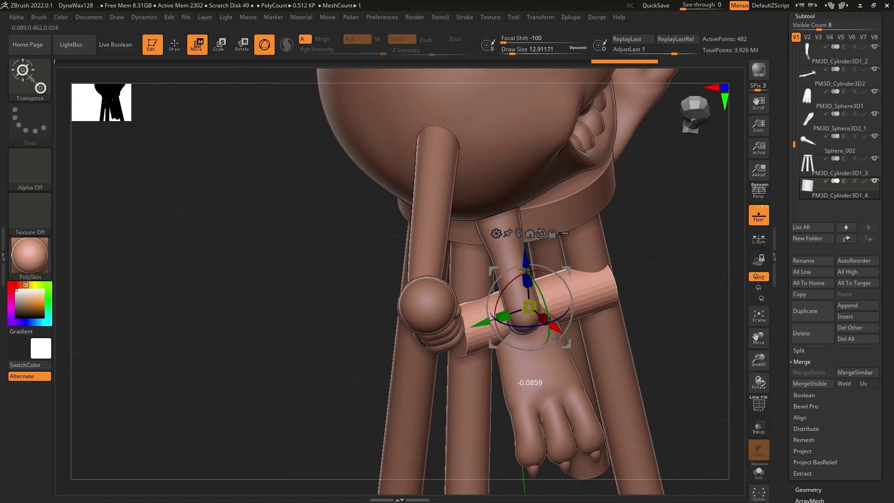
key("ctrl+z")
left_click_drag(545, 316, 557, 317)
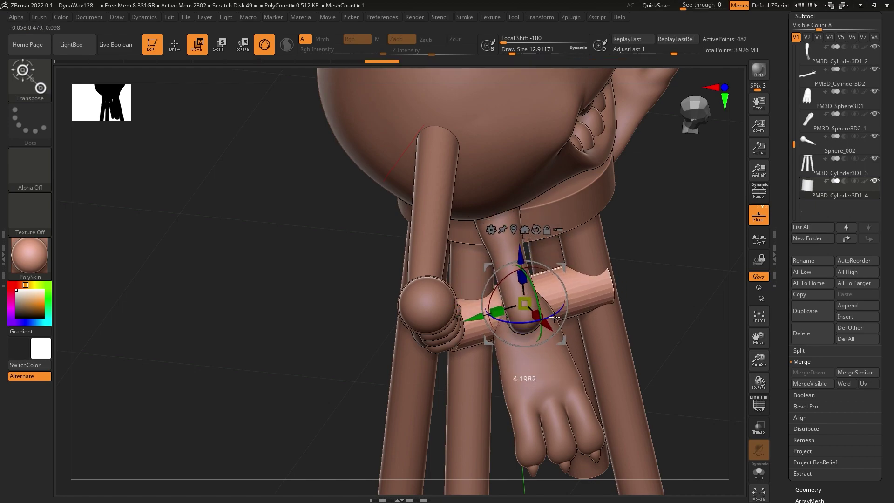
right_click_drag(553, 317, 515, 279)
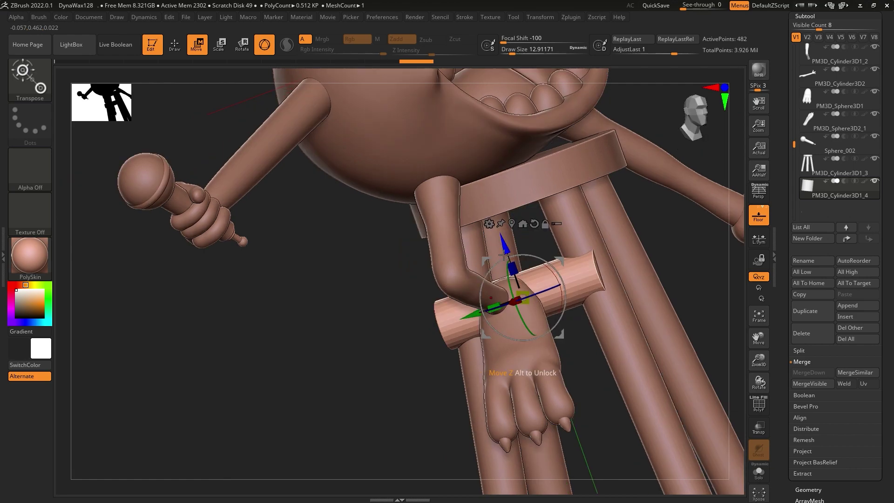
left_click_drag(514, 280, 515, 269)
mouse_move(493, 347)
left_mouse_down()
mouse_move(588, 323)
mouse_move(641, 339)
mouse_move(635, 317)
left_mouse_up()
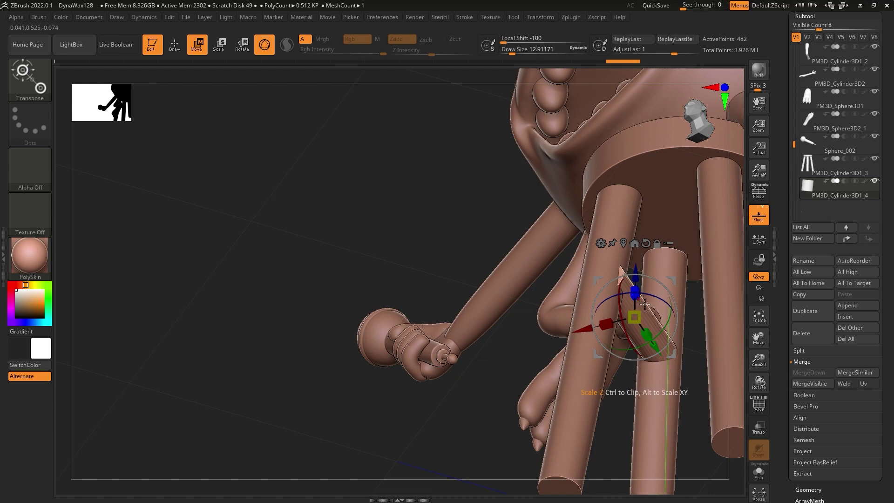
left_click_drag(584, 338, 580, 338)
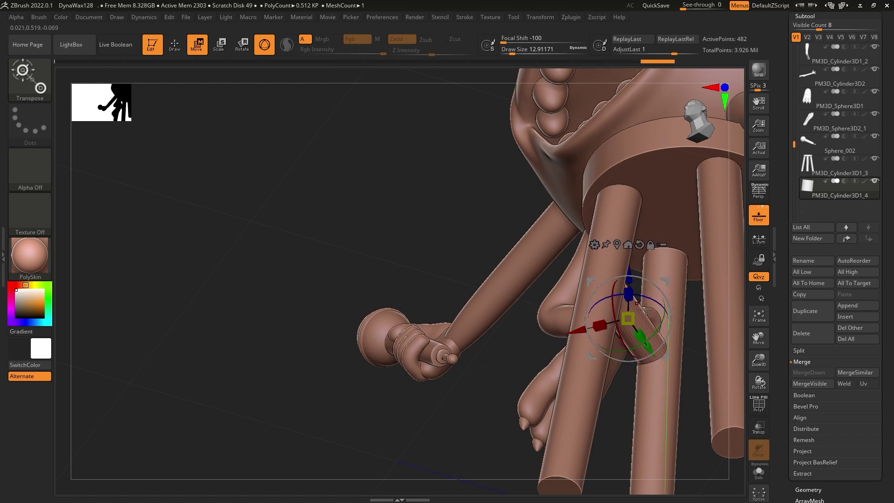
mouse_move(655, 303)
left_mouse_down()
mouse_move(589, 325)
mouse_move(753, 232)
left_mouse_up()
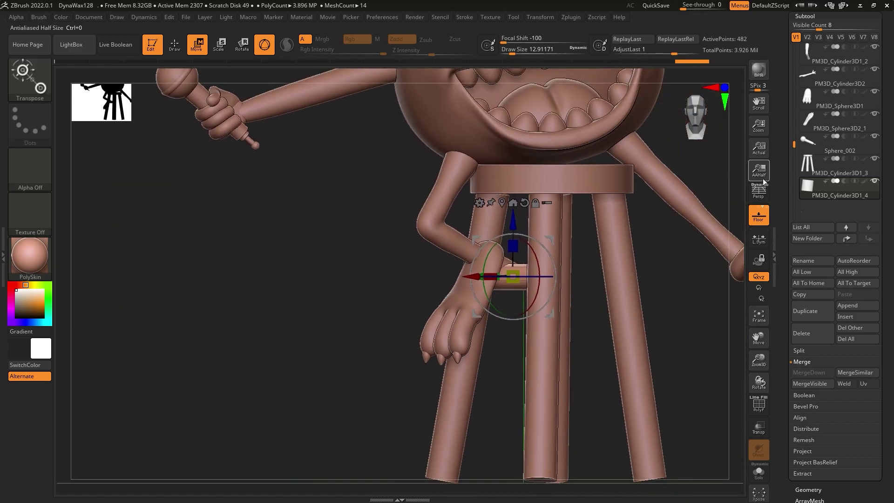
left_click(810, 311)
Move the copied crossbar and a further duplicate rung into place among the stool legs.
mouse_move(599, 319)
left_mouse_down()
mouse_move(512, 298)
mouse_move(546, 283)
mouse_move(579, 290)
mouse_move(606, 274)
mouse_move(622, 363)
mouse_move(616, 352)
left_mouse_up()
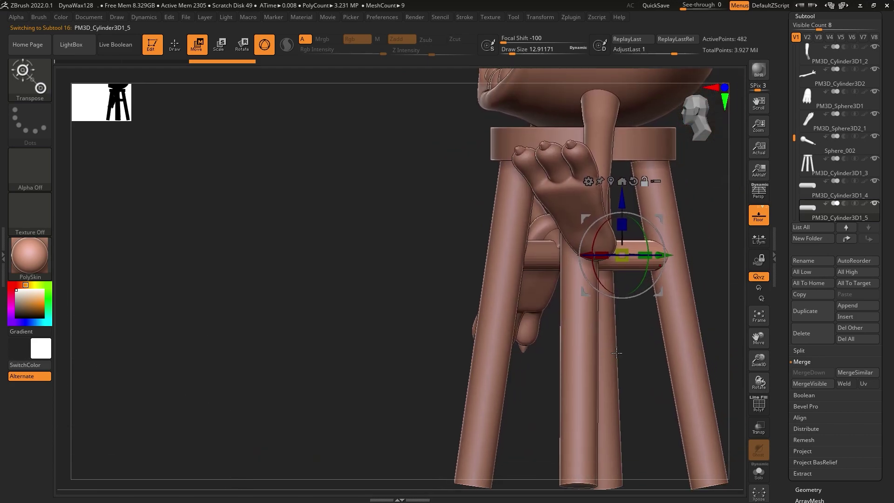
mouse_move(622, 205)
left_mouse_down("ctrl")
mouse_move(644, 317)
mouse_move(611, 394)
mouse_move(573, 405)
left_mouse_up("ctrl")
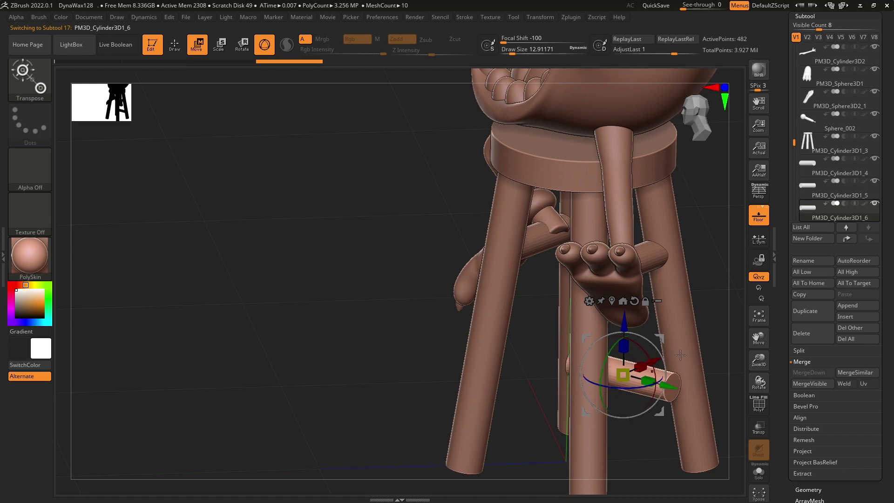
mouse_move(665, 385)
left_mouse_down()
mouse_move(568, 418)
mouse_move(608, 433)
mouse_move(508, 419)
left_mouse_up()
left_click_drag(549, 446, 503, 417)
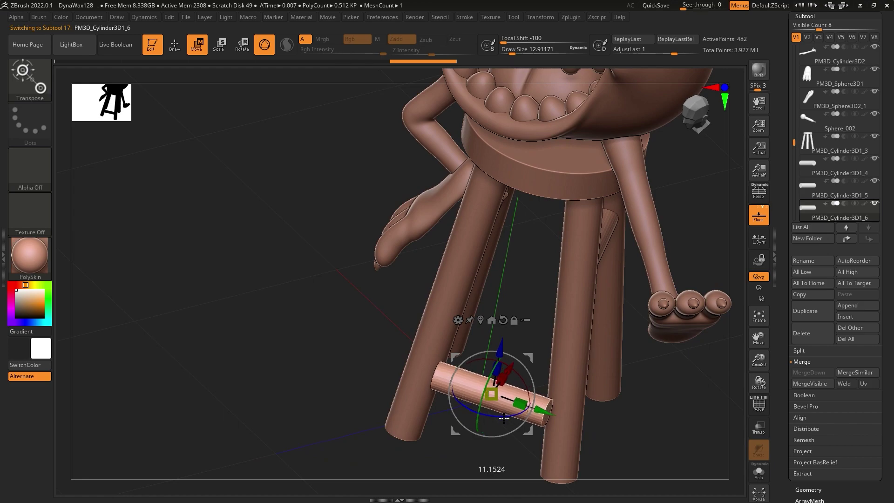
left_click_drag(506, 375, 549, 347)
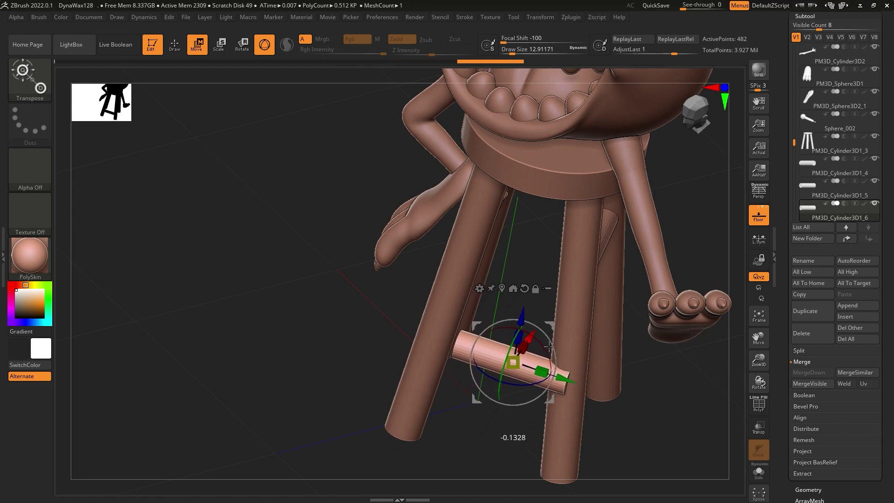
left_click_drag(571, 383, 556, 378)
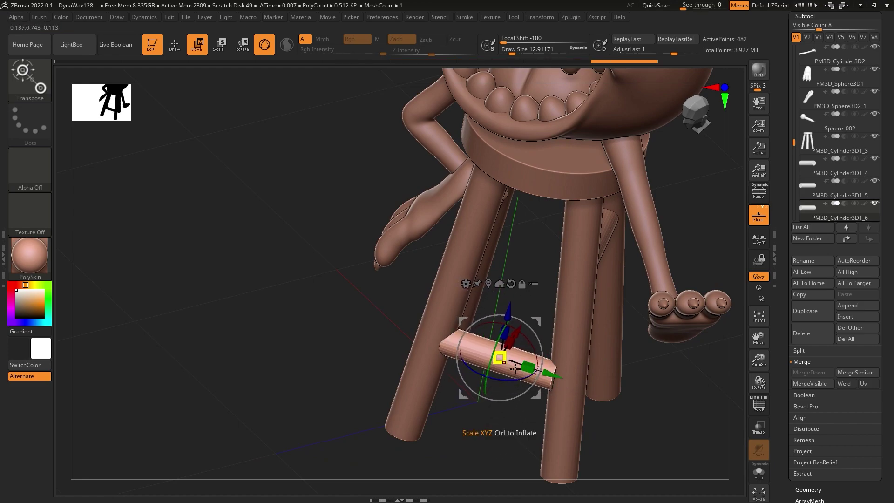
Fit the lower rung between the stool legs, checking it from several angles.
right_click_drag(535, 370, 513, 386)
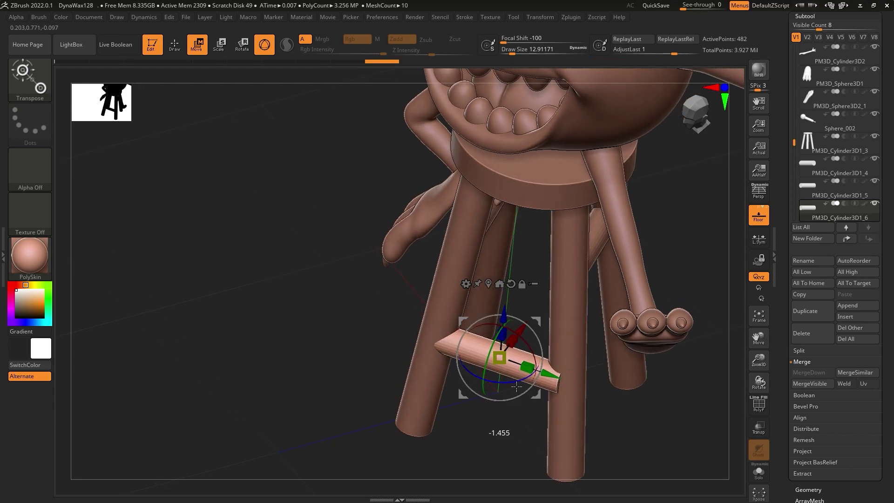
left_click_drag(530, 333, 538, 327)
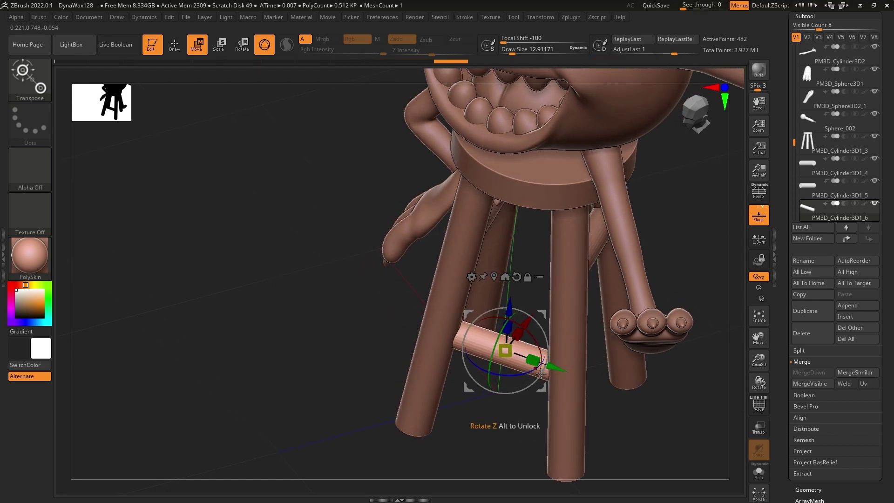
mouse_move(539, 373)
right_mouse_down("shift")
mouse_move(546, 352)
mouse_move(511, 381)
right_mouse_up("shift")
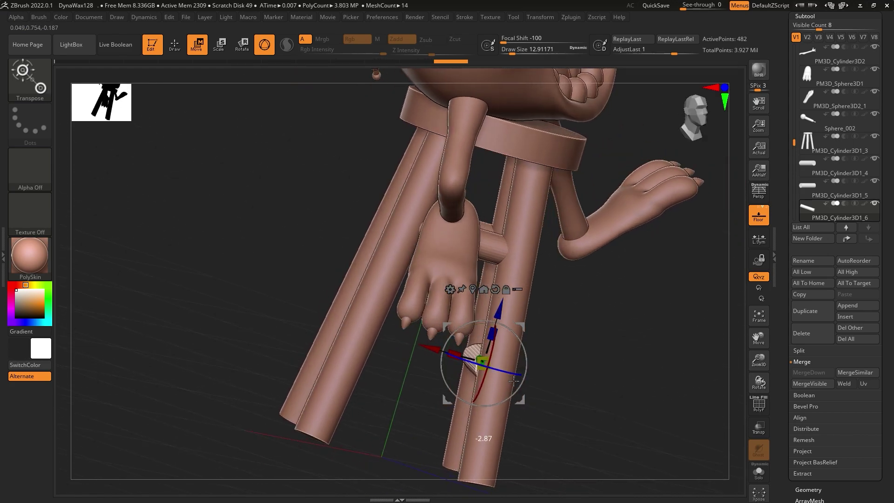
right_click_drag(437, 371, 477, 377)
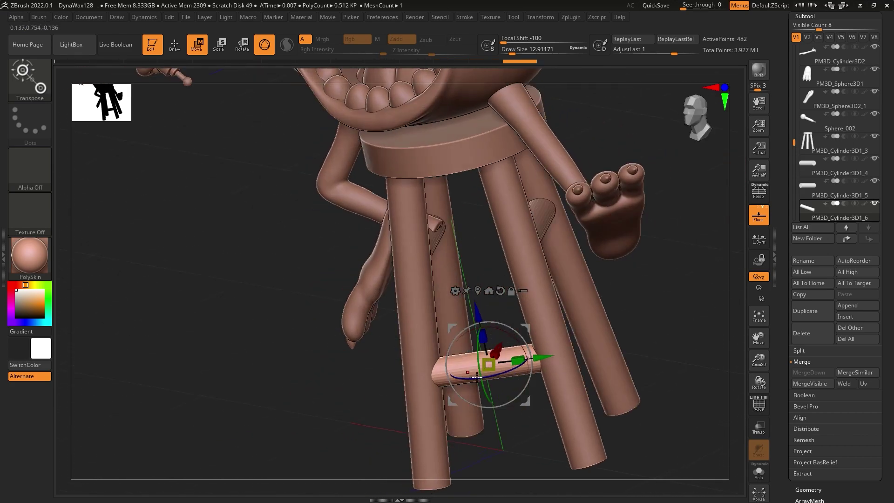
right_click_drag(692, 351, 545, 373)
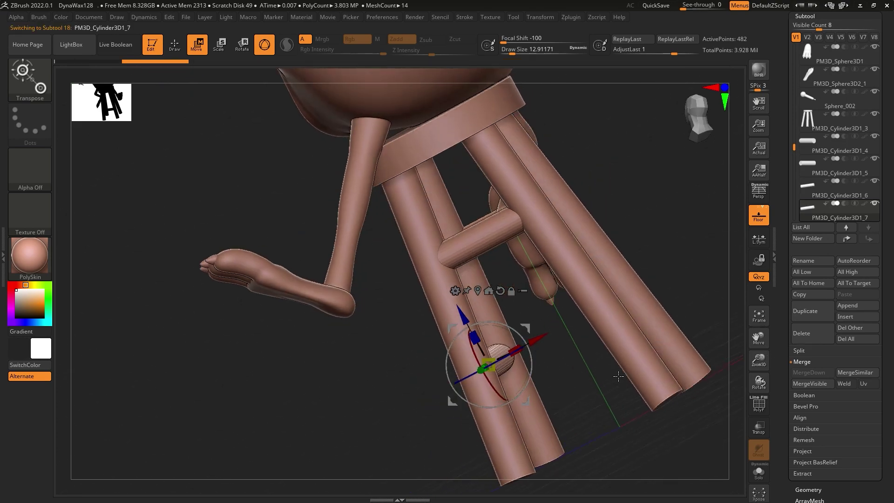
left_click_drag(546, 372, 672, 306)
mouse_move(672, 305)
right_mouse_down()
mouse_move(594, 311)
mouse_move(609, 341)
mouse_move(605, 298)
mouse_move(540, 192)
right_mouse_up()
Turn perspective back on and Divide the crossbar rungs several levels for smoother surfaces.
left_click(819, 145)
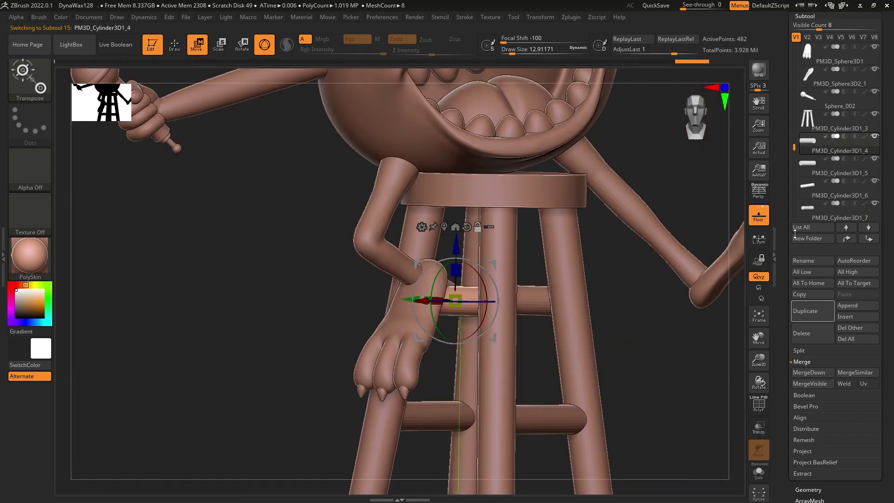
left_click(758, 193)
left_click(822, 16)
left_click(815, 29)
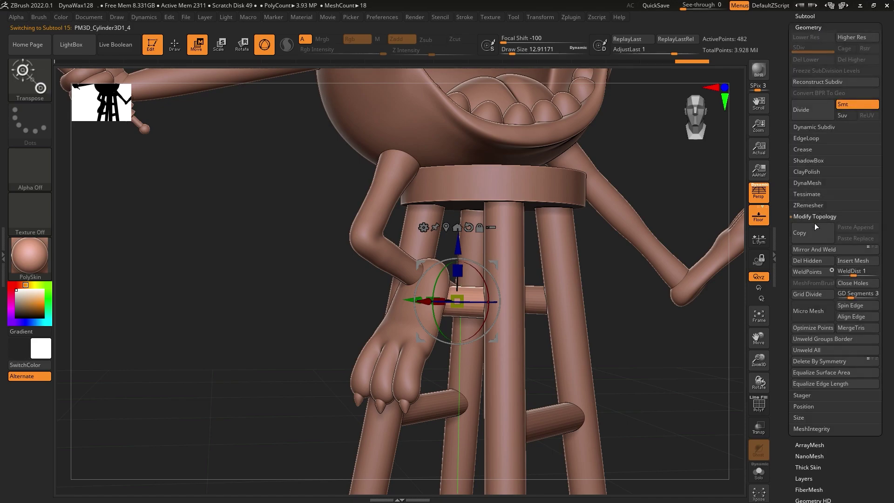
left_click(818, 209)
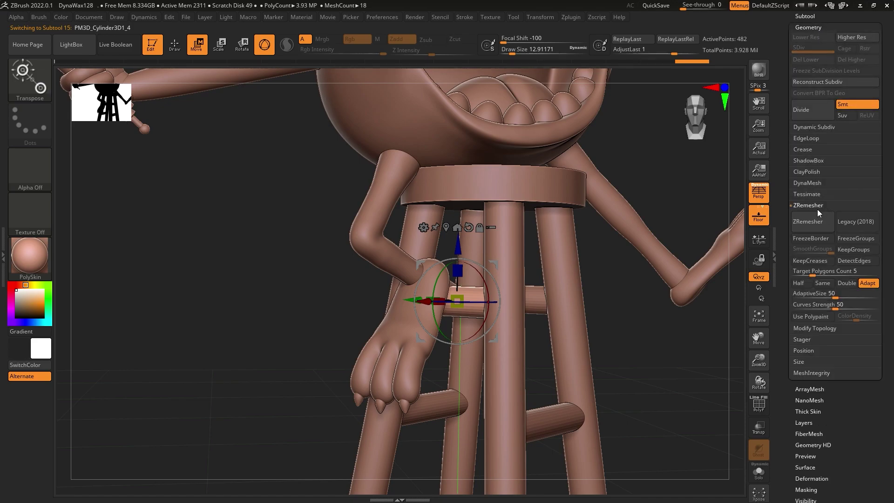
left_click(829, 114)
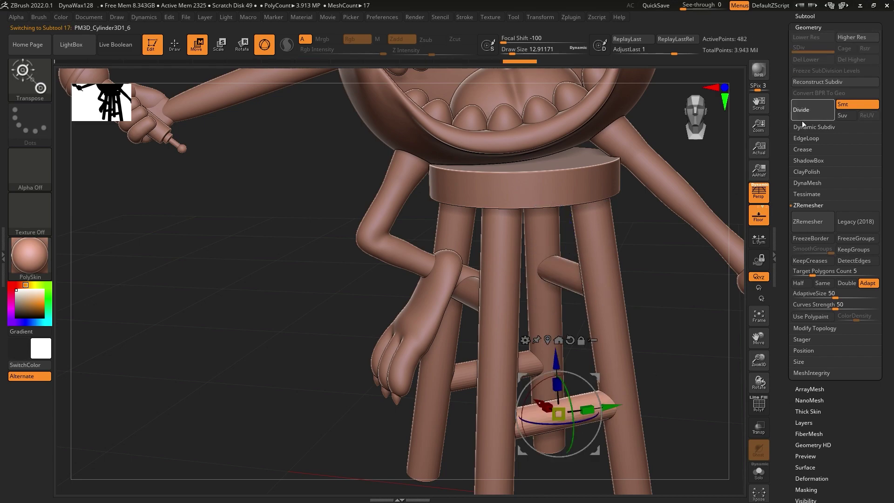
left_click(801, 120)
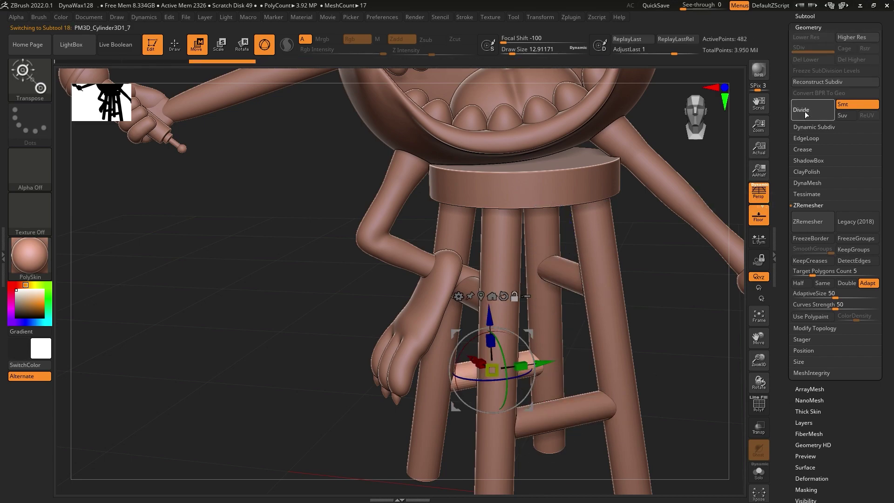
double_click(805, 115)
left_click(475, 280, "alt")
Choose the SnakeHook brush and select the forearm piece, revealing the clawed paw.
left_click_drag(475, 280, 124, 136)
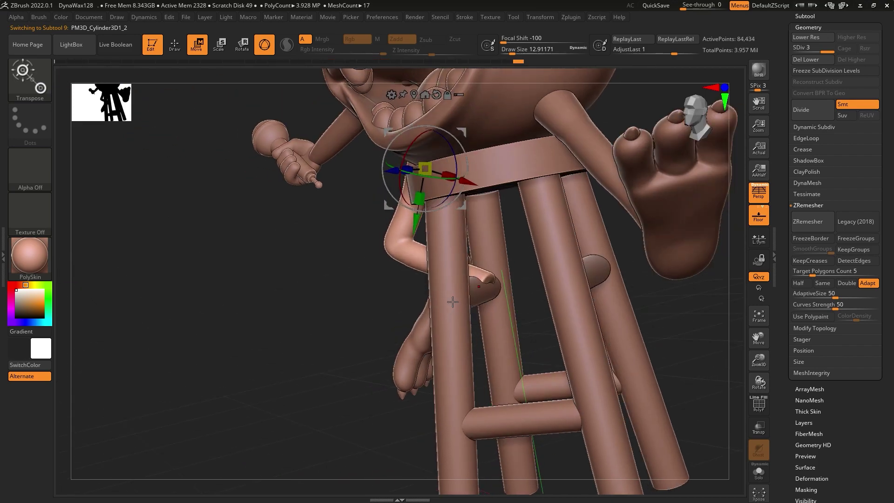
key("b")
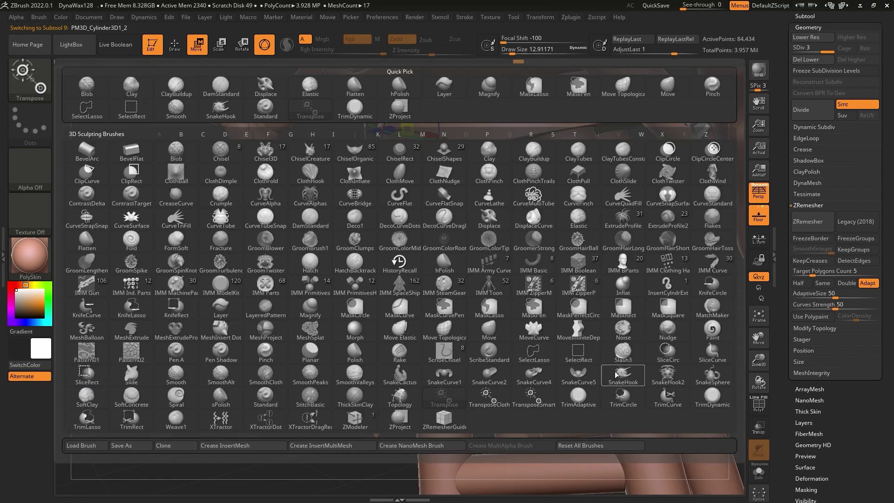
left_click(615, 374)
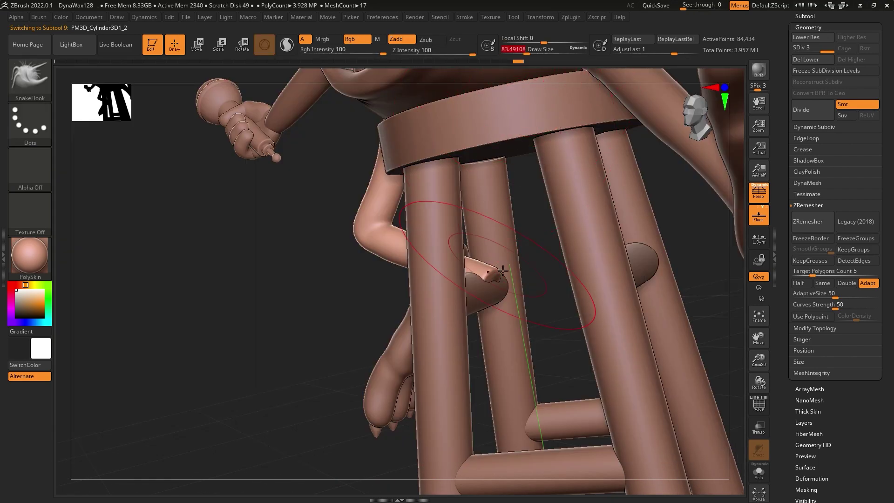
right_click_drag(474, 276, 405, 288)
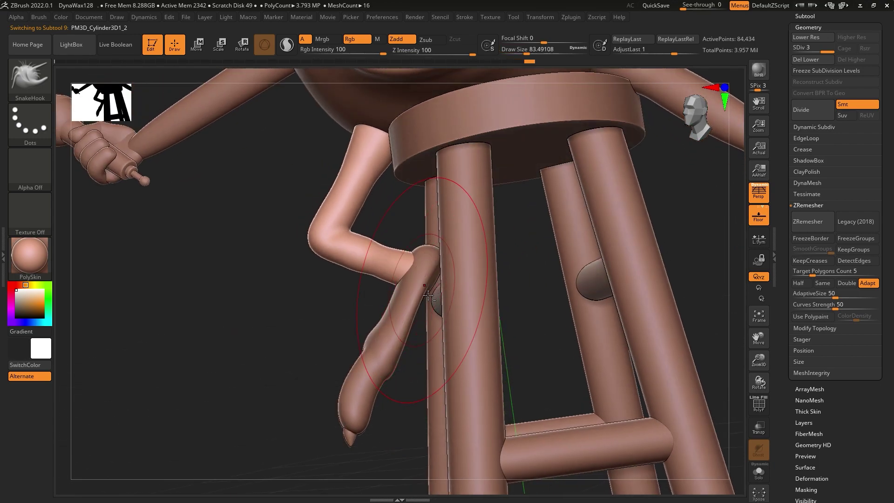
left_click(405, 288, "alt")
key("w")
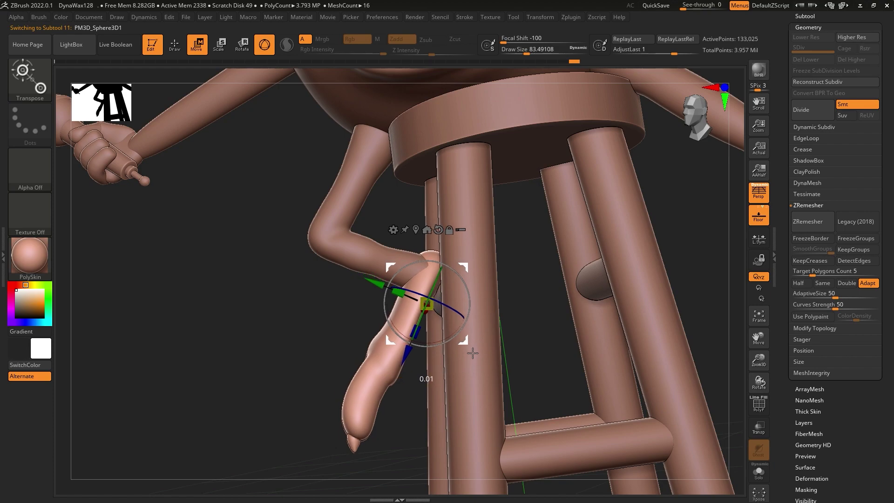
mouse_move(468, 346)
right_mouse_down()
mouse_move(442, 311)
mouse_move(453, 251)
mouse_move(466, 372)
mouse_move(492, 398)
mouse_move(467, 316)
right_mouse_up()
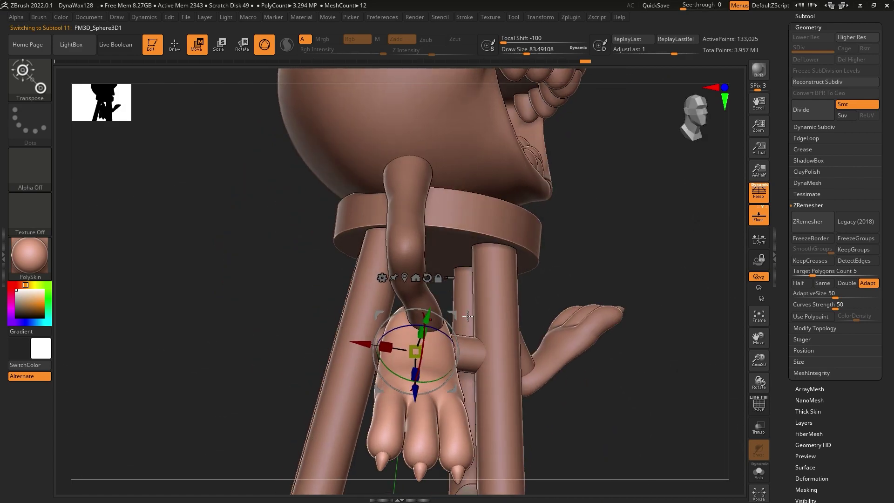
Bend the draped arm slightly to the right with a smaller SnakeHook brush.
left_click(434, 306, "alt")
left_click(46, 97)
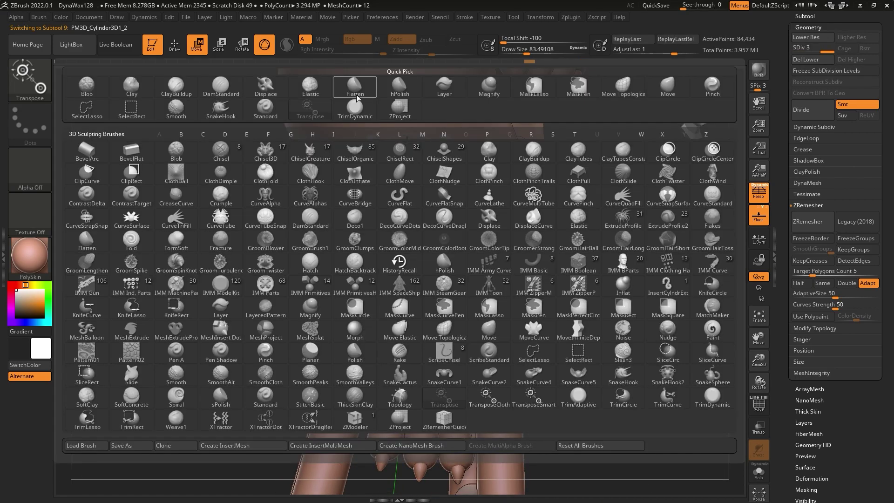
left_click(623, 374)
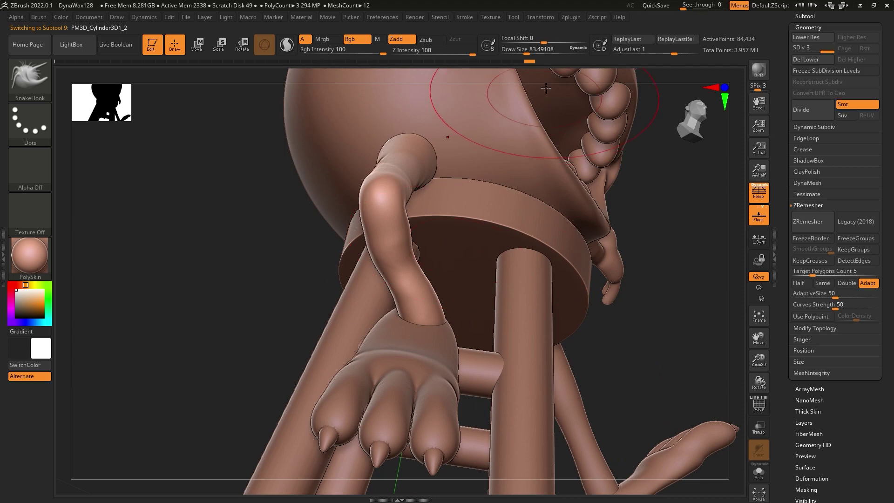
left_click_drag(540, 55, 521, 54)
mouse_move(456, 280)
right_mouse_down("ctrl")
mouse_move(456, 304)
mouse_move(388, 333)
right_mouse_up("ctrl")
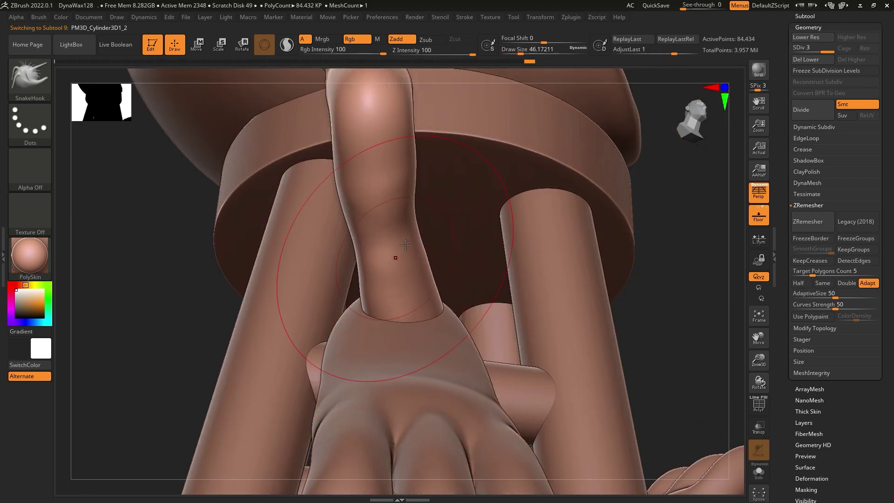
left_click_drag(397, 239, 407, 238)
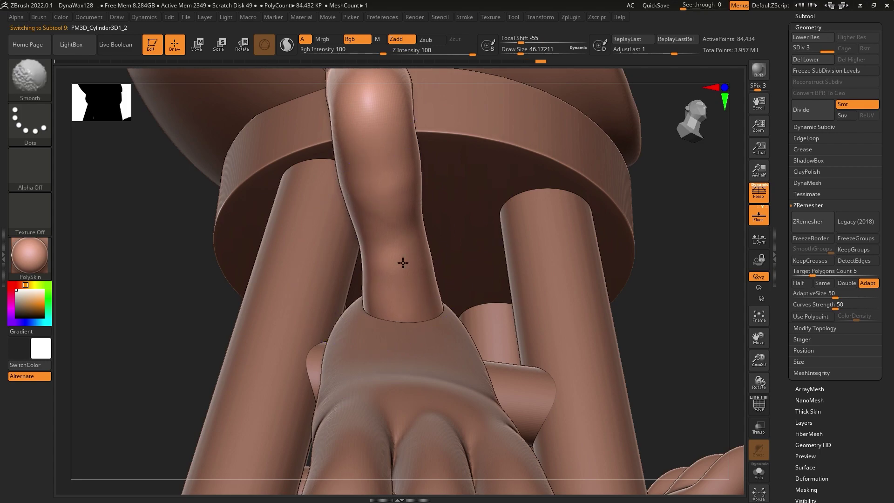
Frame the whole character, select the first subtool, and view it from the rear side.
mouse_move(428, 334)
right_mouse_down()
mouse_move(463, 315)
mouse_move(675, 375)
mouse_move(658, 395)
mouse_move(594, 401)
mouse_move(560, 352)
right_mouse_up()
key("f")
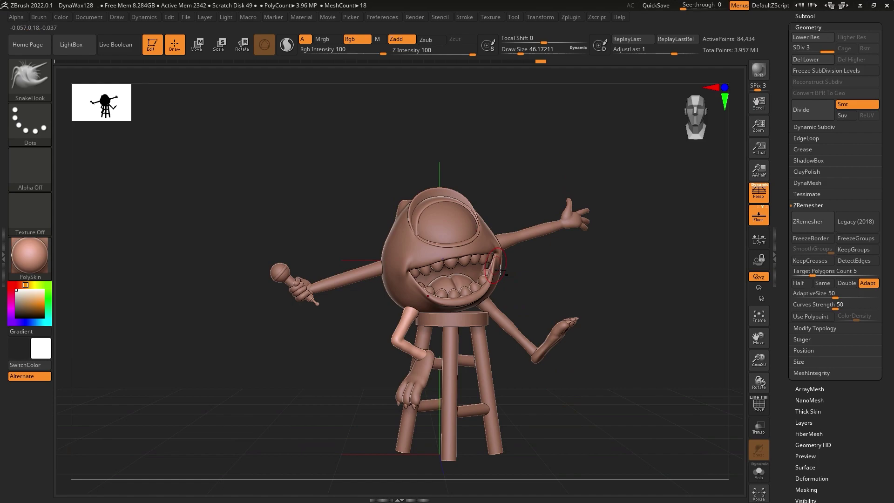
left_click(494, 248, "alt")
mouse_move(627, 327)
right_mouse_down()
mouse_move(638, 335)
mouse_move(534, 343)
mouse_move(468, 386)
mouse_move(485, 369)
mouse_move(450, 325)
mouse_move(494, 359)
mouse_move(566, 370)
mouse_move(384, 352)
right_mouse_up()
key("ctrl")
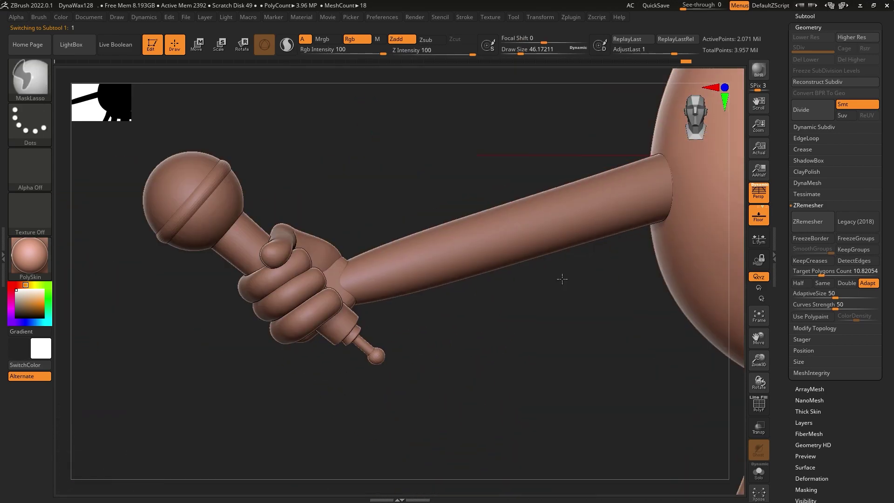
Move the arm cylinder and the hand to the bottom of the subtool list.
left_click(811, 17)
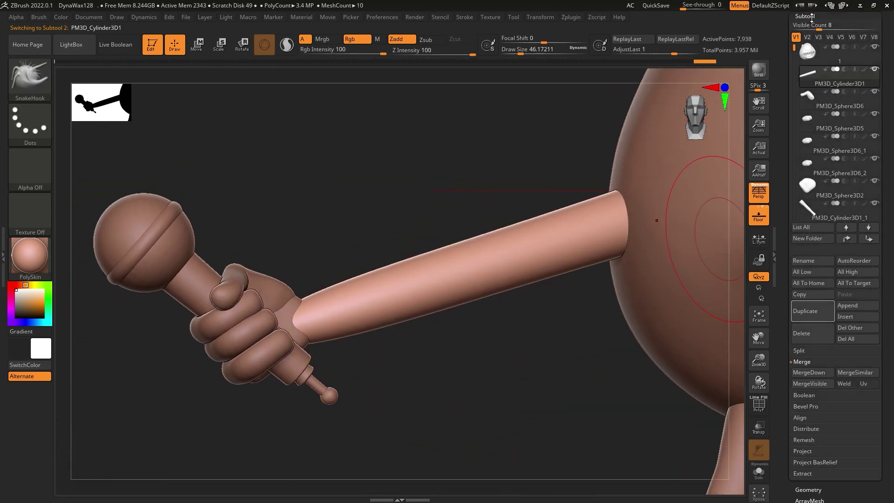
left_click(869, 239, "shift")
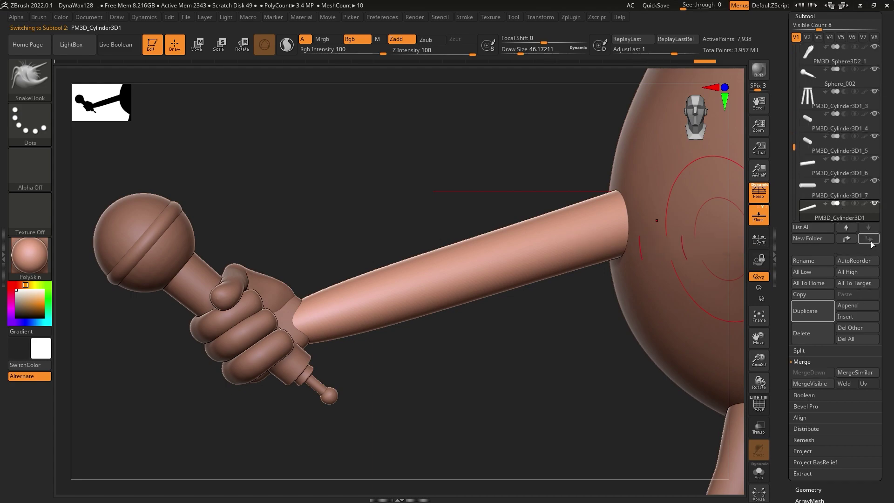
left_click(284, 305, "alt")
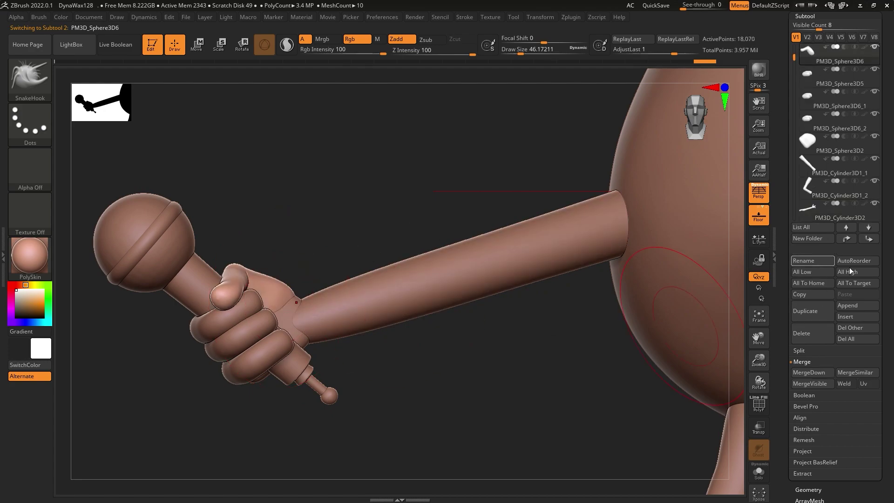
left_click(868, 239)
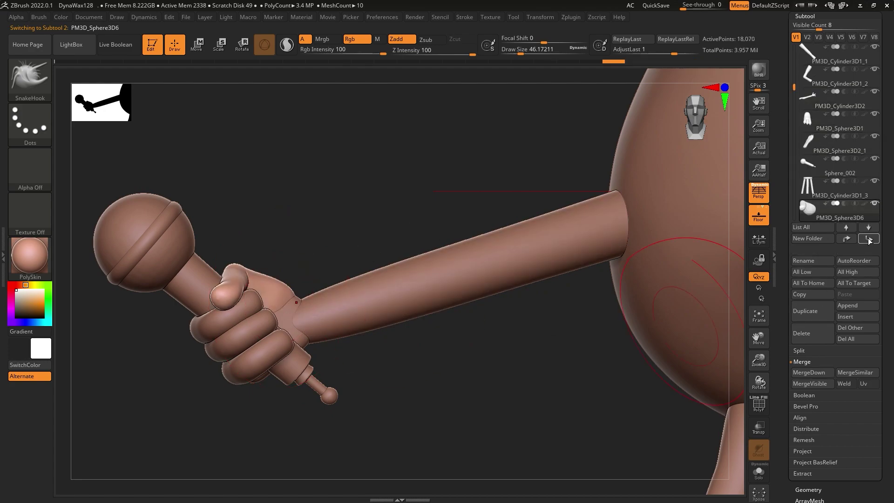
left_click(868, 239)
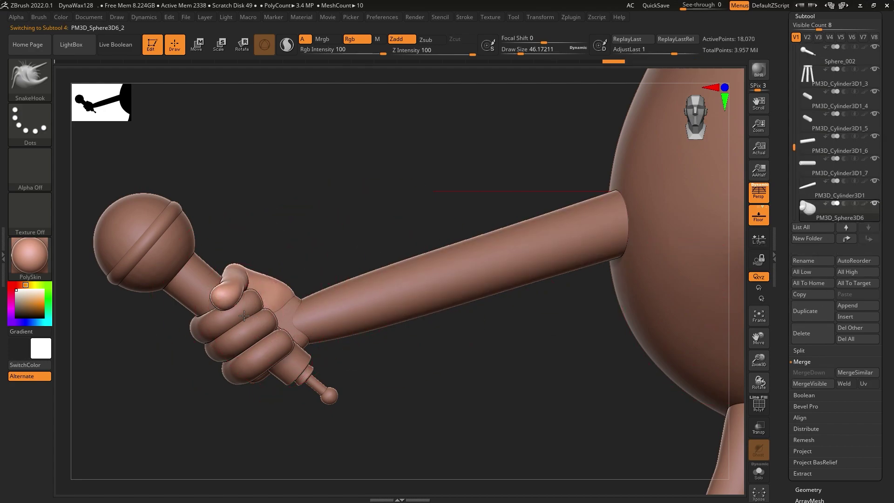
Move the fingers and wrist band to the list bottom, then select PM3D_Sphere3D6.
left_click(244, 316, "alt")
left_click(868, 239)
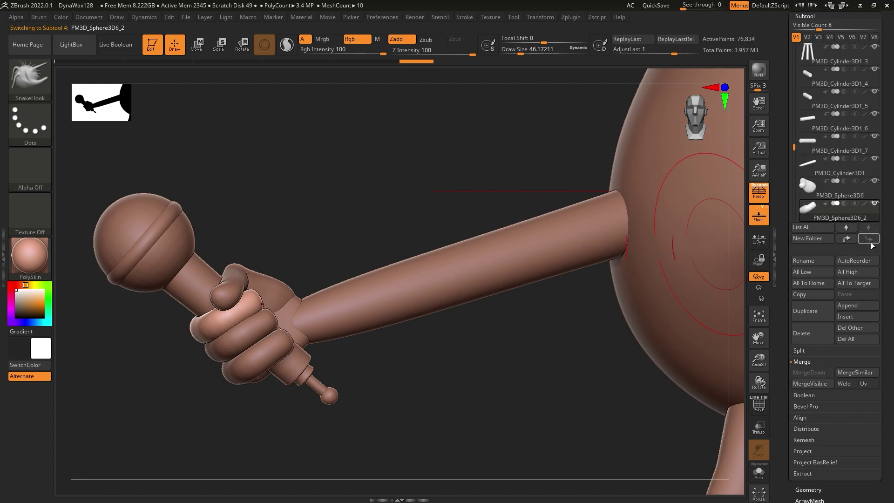
left_click(271, 321, "alt")
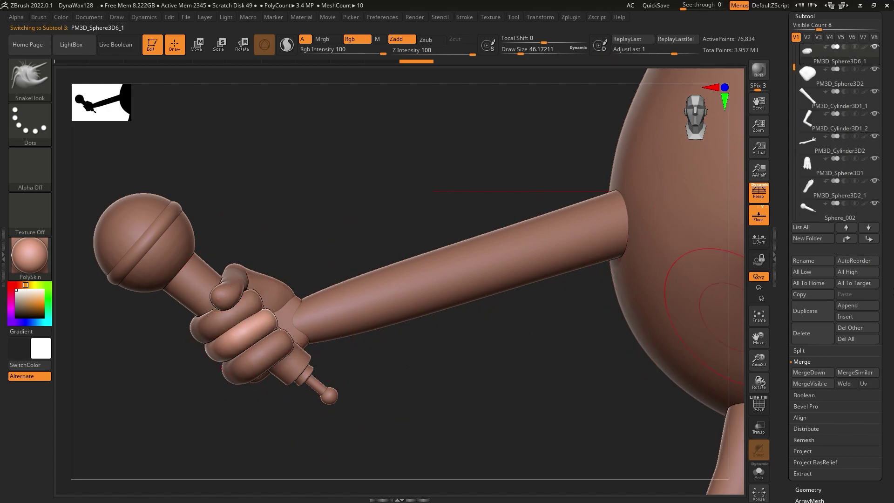
left_click(873, 240)
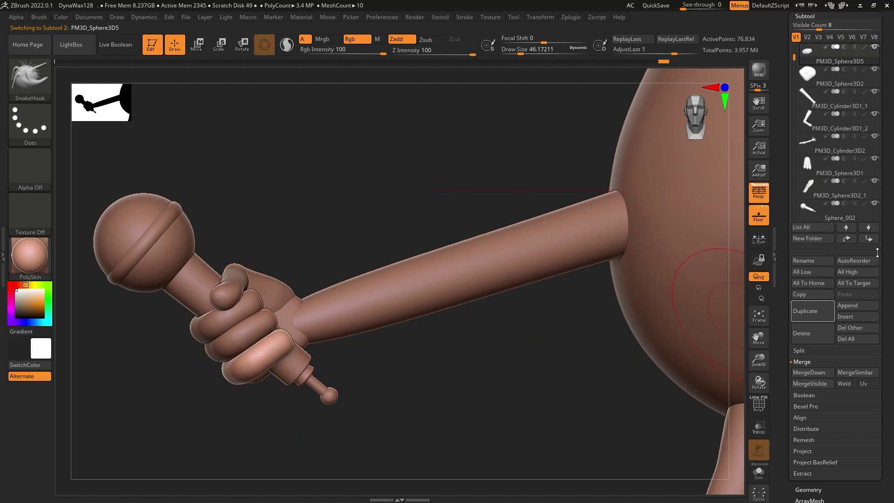
left_click(868, 239)
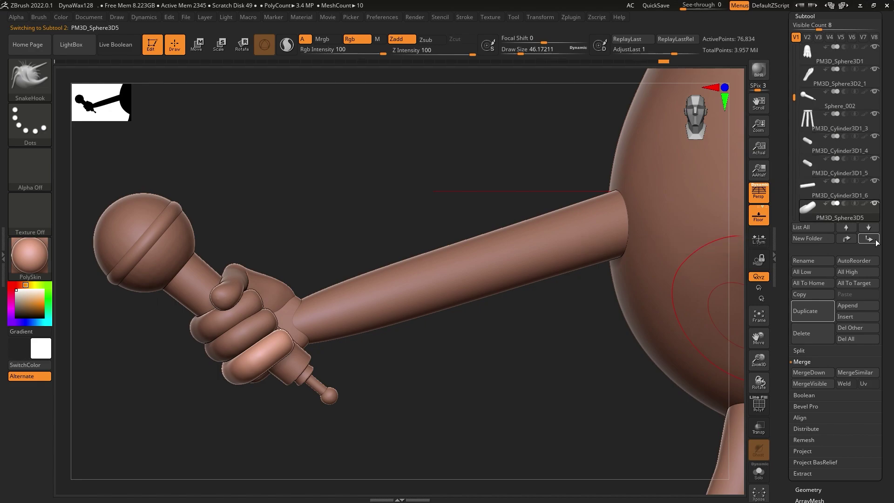
left_click(291, 322, "alt")
left_click(868, 239)
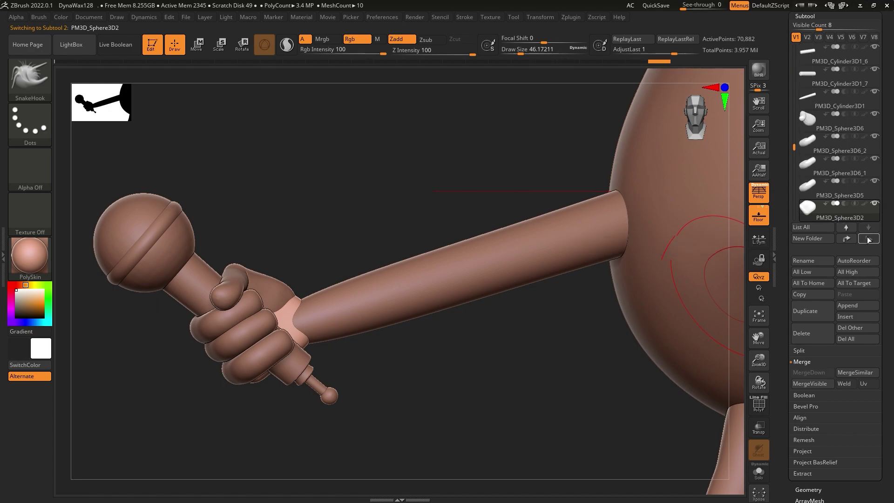
left_click(808, 126)
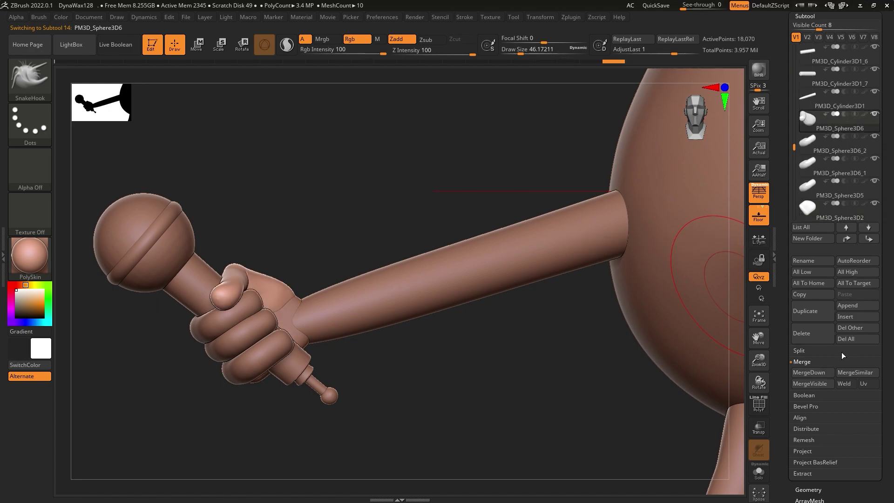
MergeDown the hand piece, then merge the hand into the PM3D_Cylinder3D1 arm.
left_click(819, 373)
left_click(807, 16)
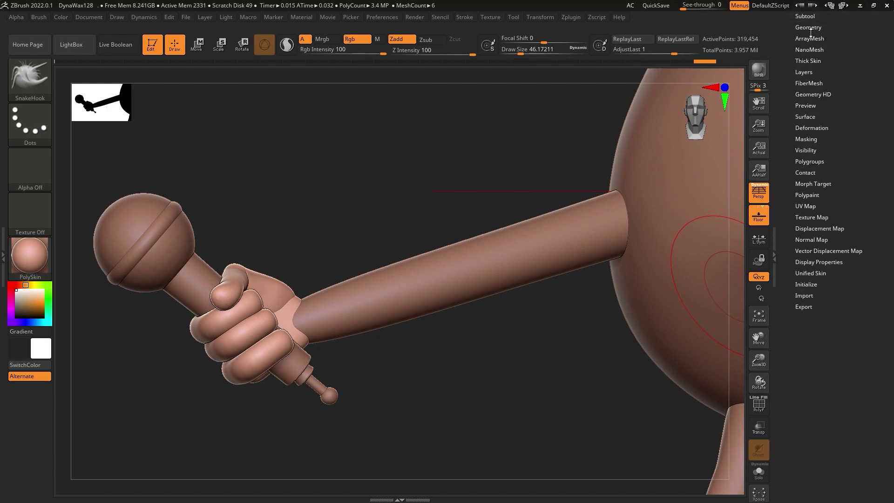
left_click(585, 218, "alt")
left_click(818, 17)
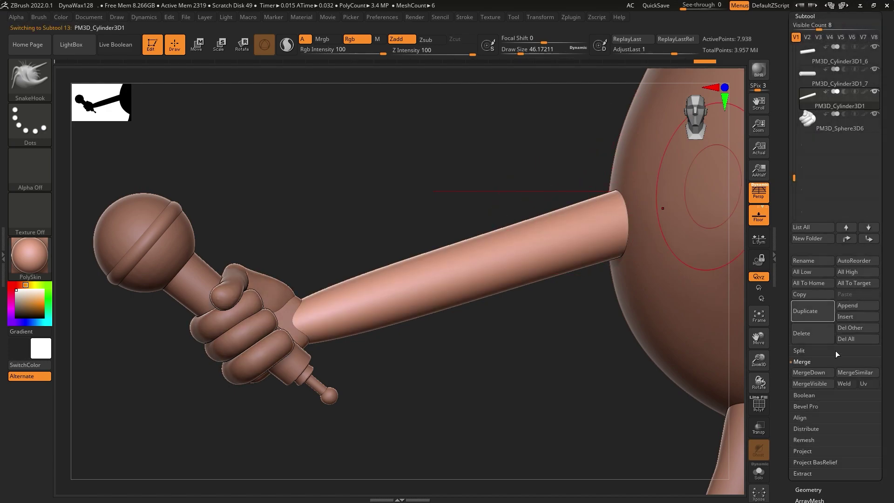
left_click(819, 372)
left_click(812, 17)
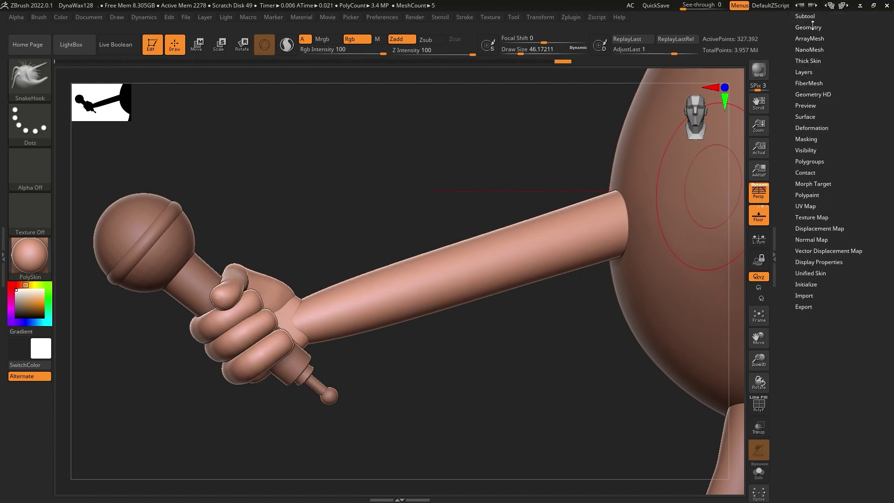
DynaMesh the merged arm and hand from Geometry > DynaMesh.
left_click(813, 28)
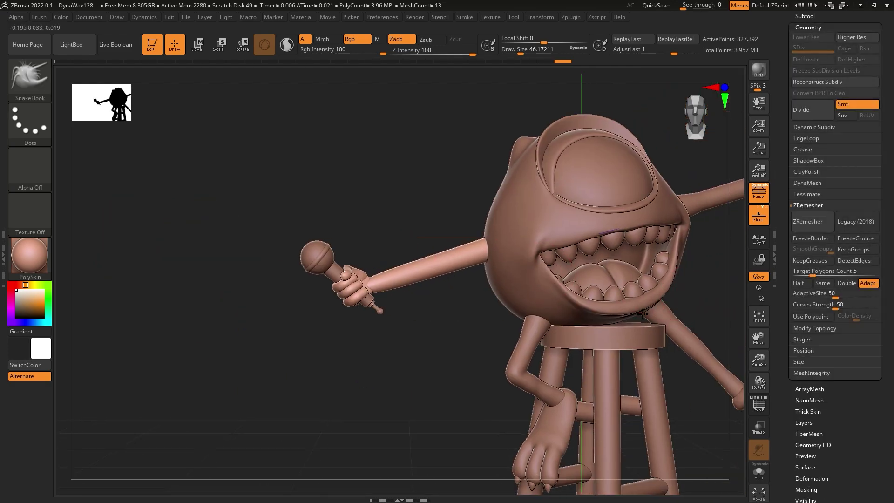
left_click(809, 184)
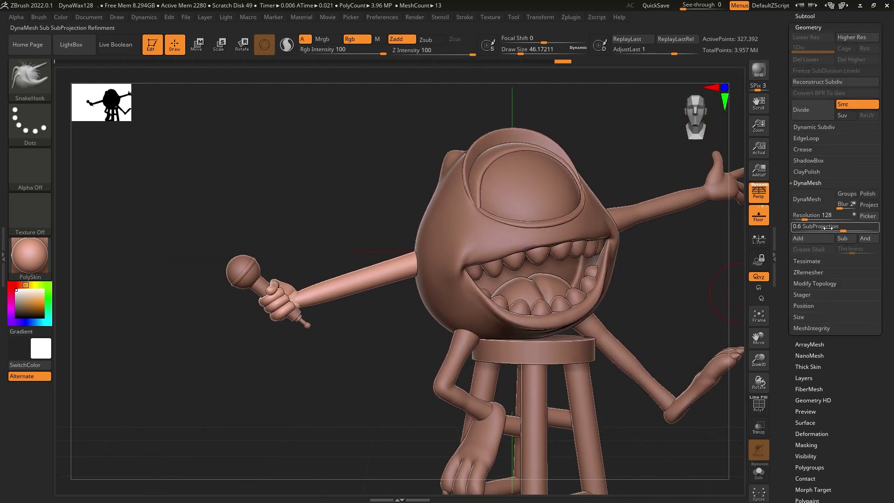
left_click(813, 199)
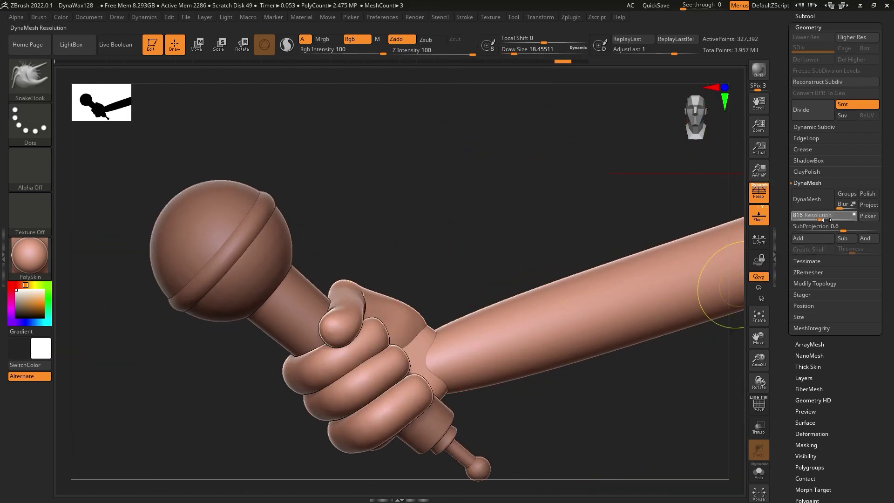
type("1128")
key("Return")
left_click(810, 204)
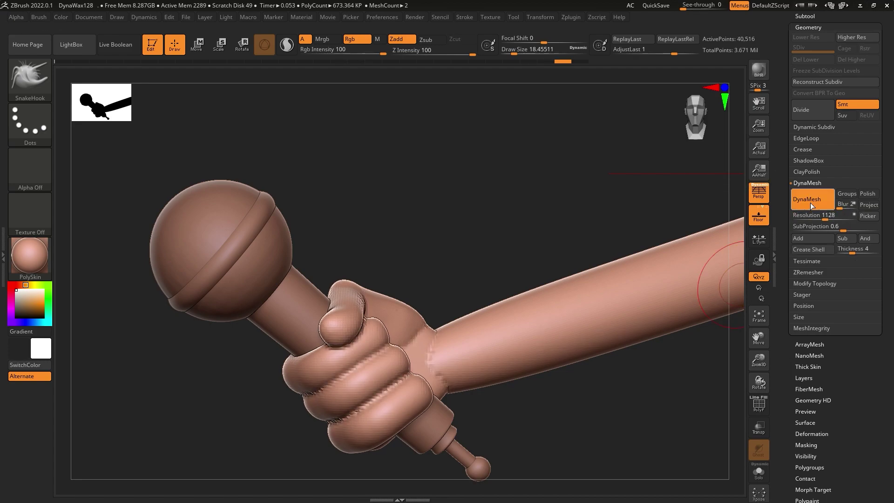
key("ctrl+z")
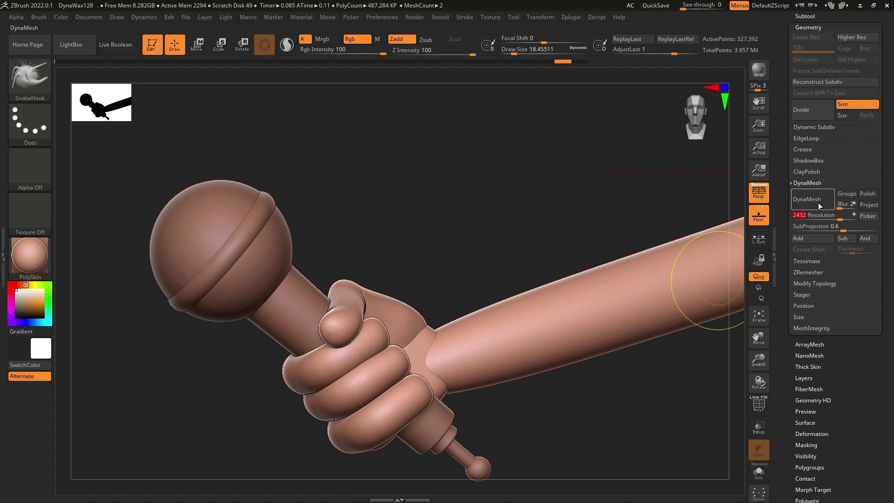
scroll(419, 352, "up", 5)
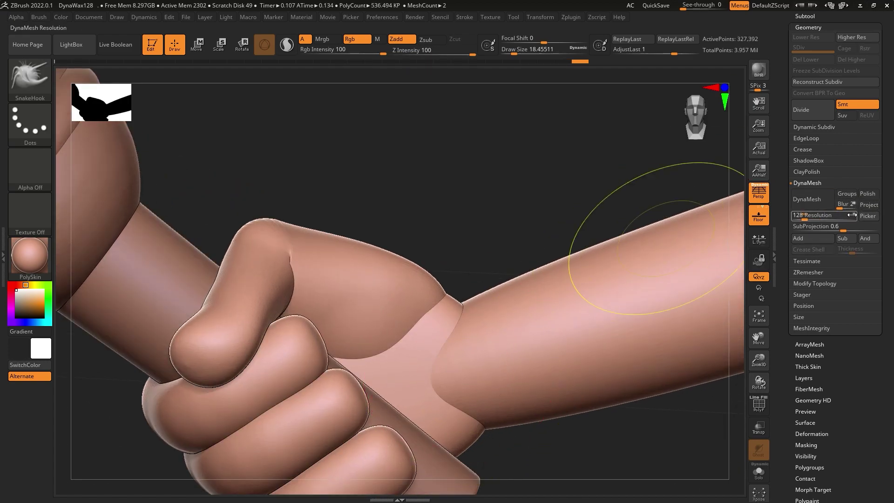
DynaMesh the arm and hand at resolution 3296 and inspect the wrist and fist.
left_click_drag(848, 220, 852, 220)
left_click(806, 198)
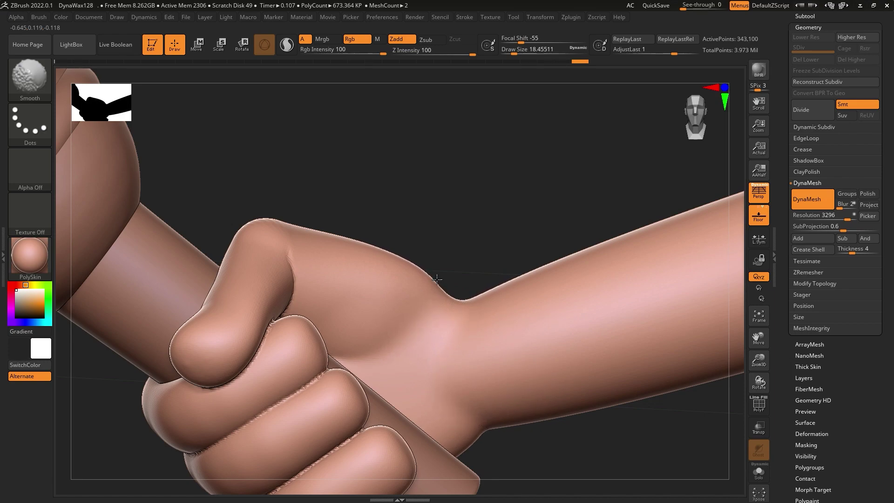
left_click_drag(436, 279, 406, 384)
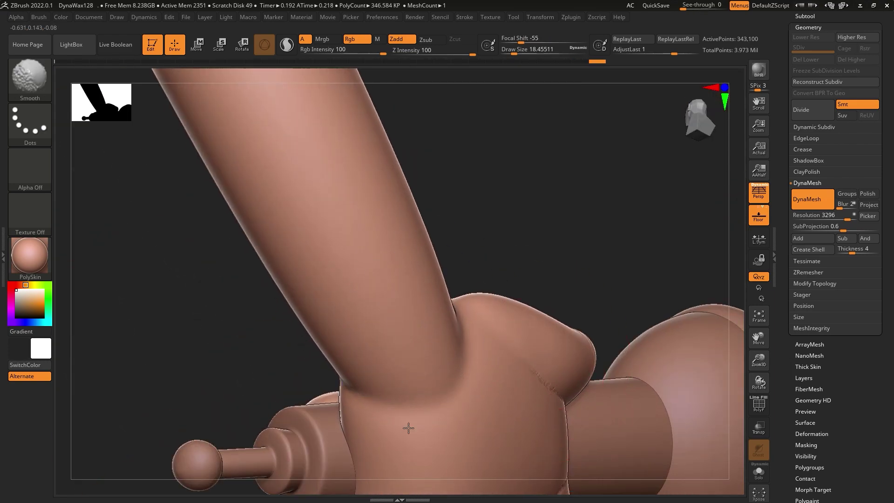
right_click_drag(463, 358, 463, 315)
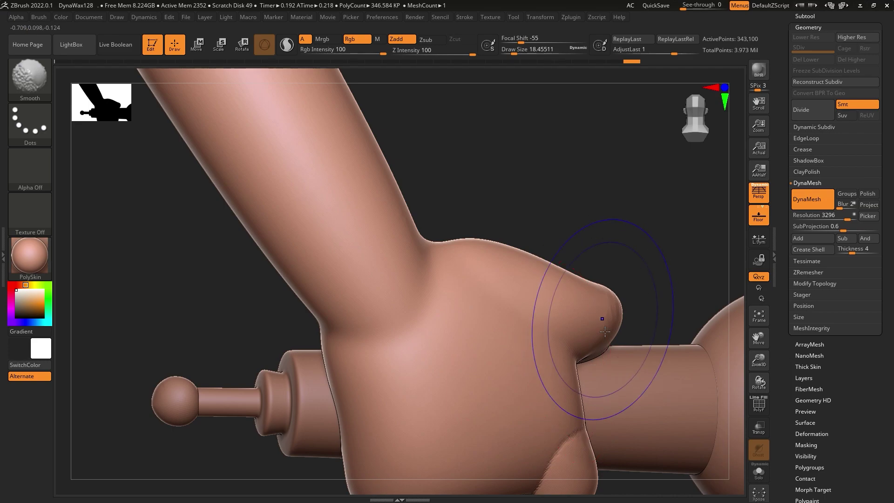
right_click_drag(604, 330, 572, 381)
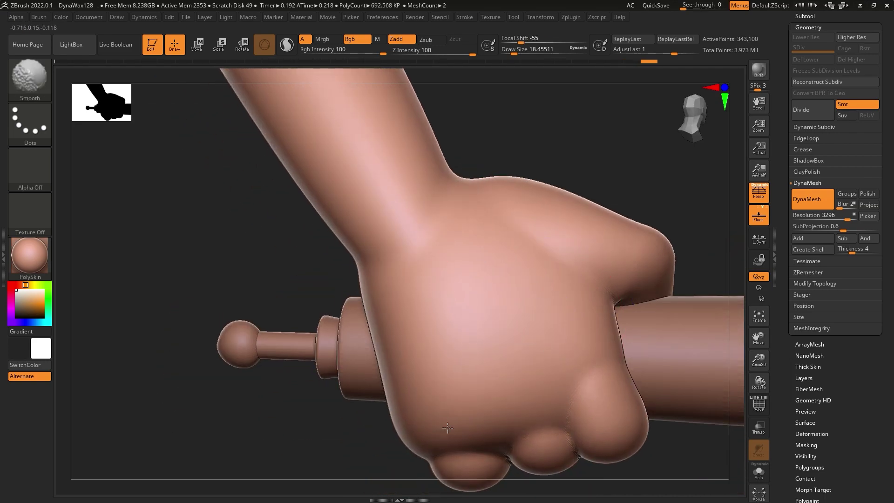
right_click_drag(447, 428, 428, 371)
Shift-smooth the fist surface, then reframe on the forearm and microphone.
key("b")
key("s")
key("h")
right_click_drag(374, 415, 535, 407)
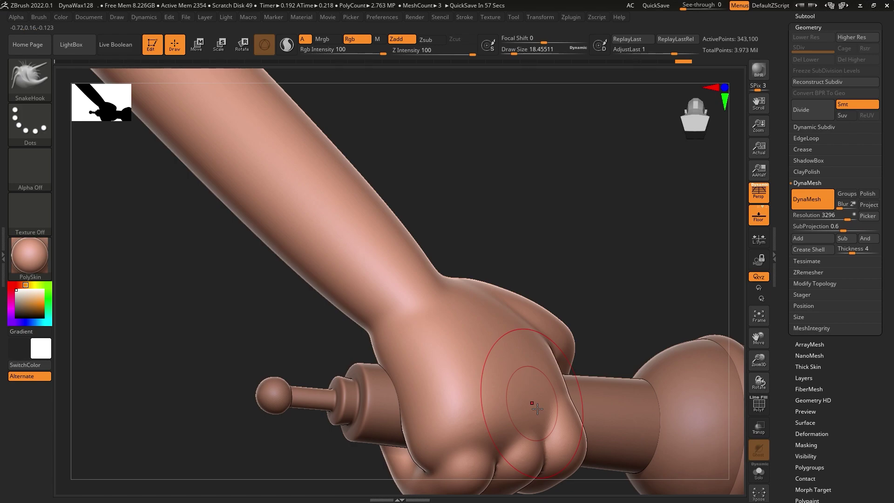
right_click_drag(447, 423, 418, 298)
mouse_move(468, 324)
right_mouse_down()
mouse_move(438, 358)
mouse_move(453, 333)
right_mouse_up()
key("shift")
right_click_drag(417, 370, 484, 280)
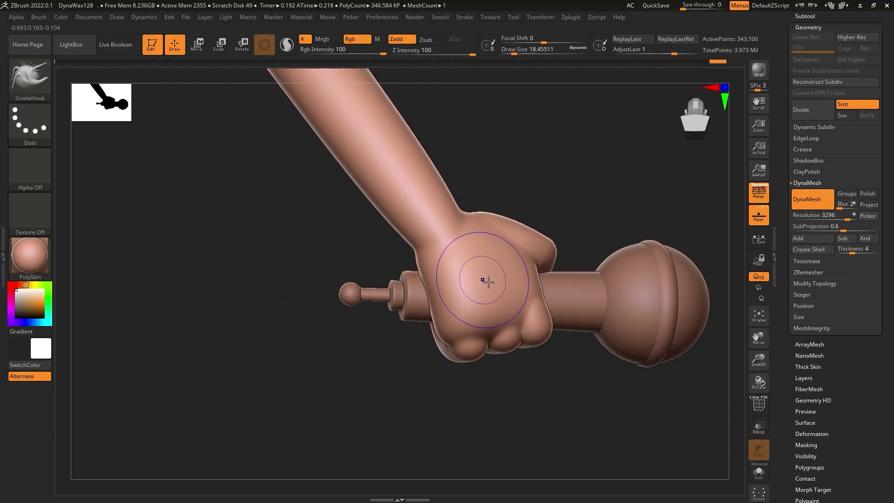
mouse_move(540, 313)
right_mouse_down()
mouse_move(459, 303)
mouse_move(503, 276)
mouse_move(383, 361)
mouse_move(444, 127)
right_mouse_up()
right_click_drag(489, 233, 340, 384)
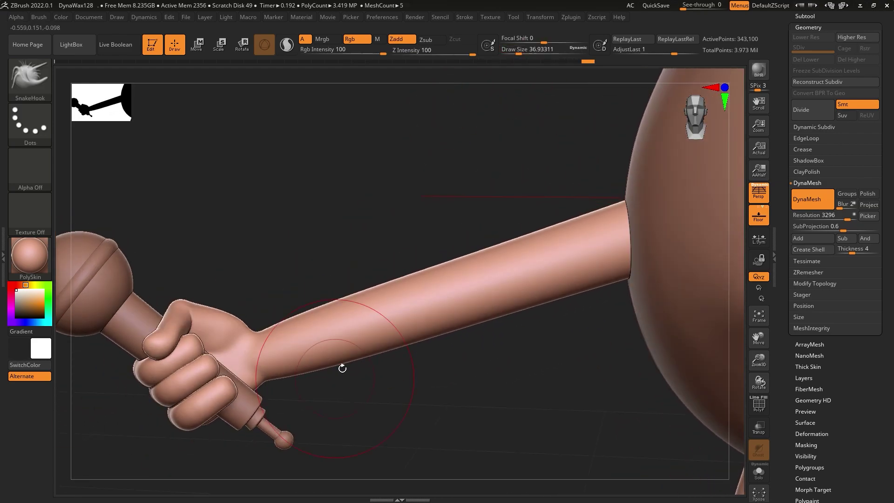
right_click_drag(239, 429, 526, 309)
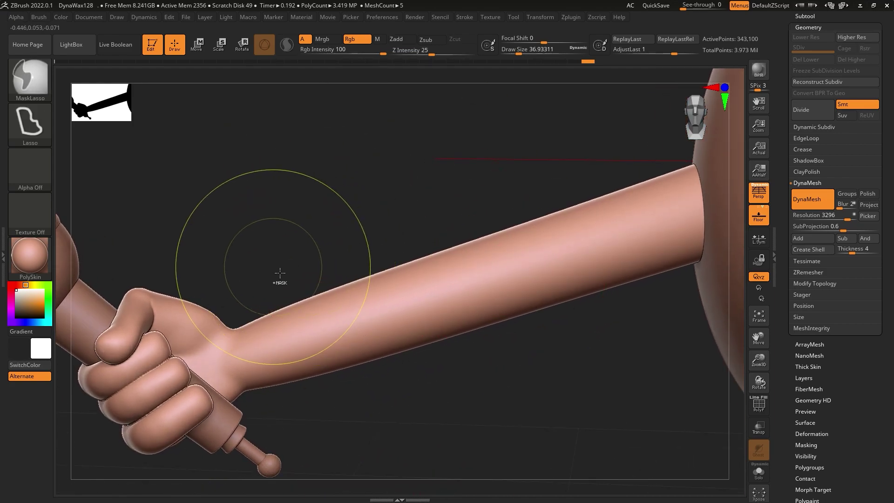
Mask, blur and invert a band across the mid-forearm, then scale it with the gizmo.
mouse_move(289, 293)
left_mouse_down("ctrl")
mouse_move(494, 389)
mouse_move(438, 295)
left_mouse_up("ctrl")
left_click(438, 296, "ctrl")
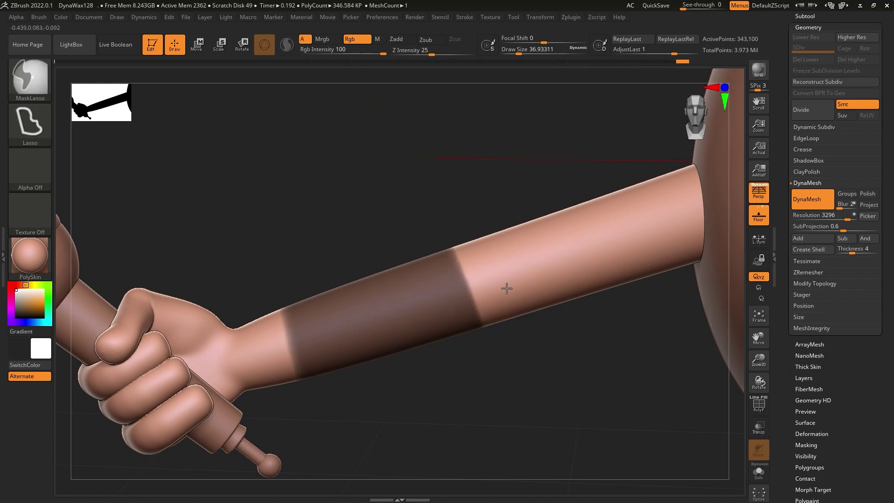
left_click(551, 381, "ctrl")
key("b")
key("s")
key("h")
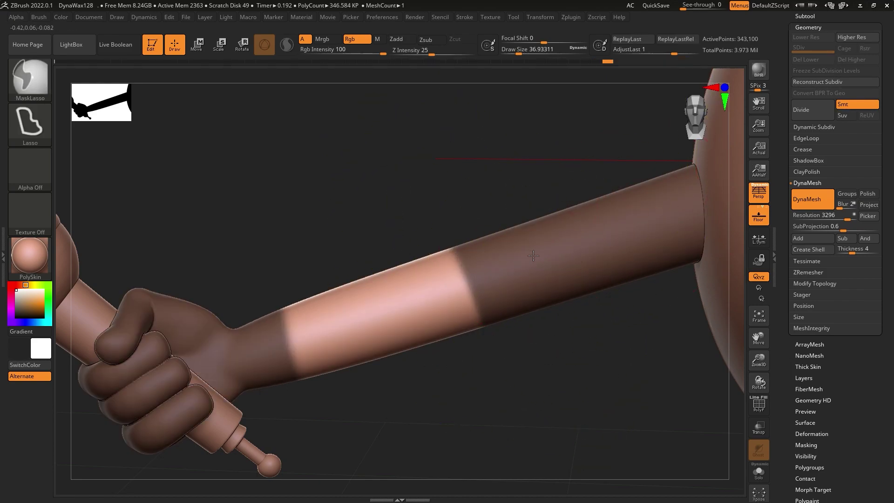
key("w")
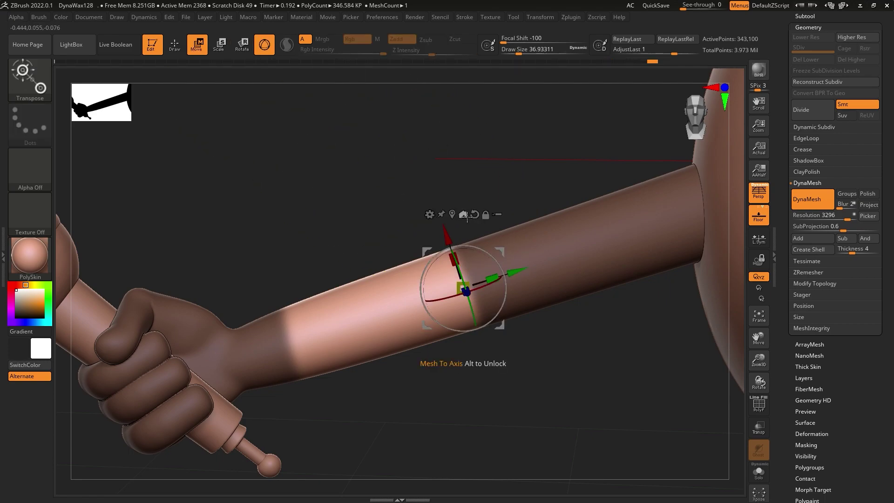
left_click(379, 309)
left_click_drag(432, 323, 457, 332, "alt")
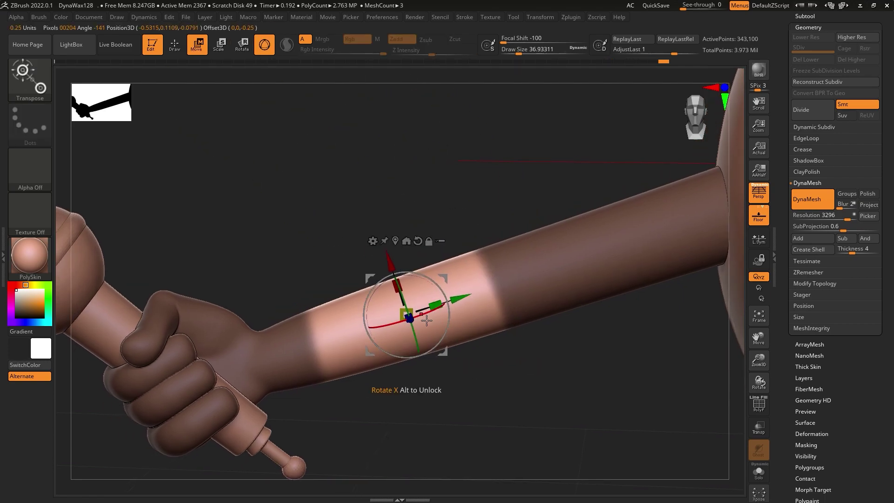
mouse_move(406, 313)
left_mouse_down()
mouse_move(486, 329)
mouse_move(512, 354)
left_mouse_up()
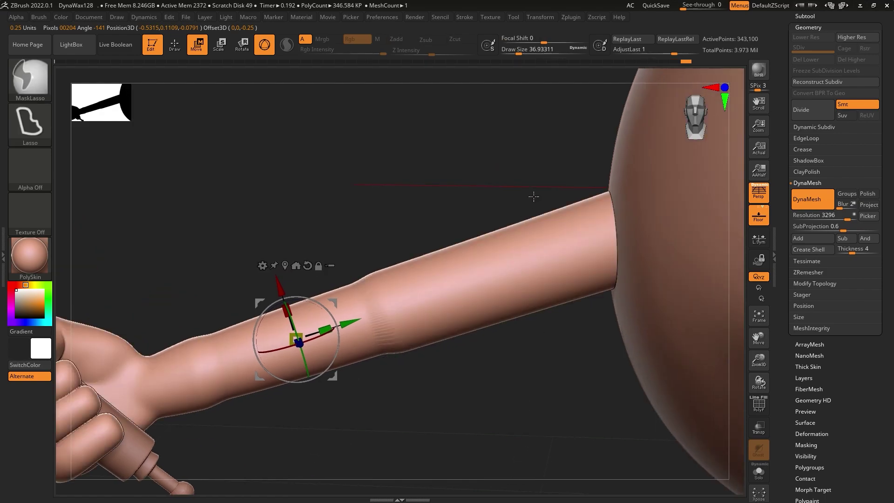
Mask and invert a second forearm band, pinch it slightly, and clear the mask.
left_click_drag(531, 193, 365, 186, "ctrl")
left_click(501, 315)
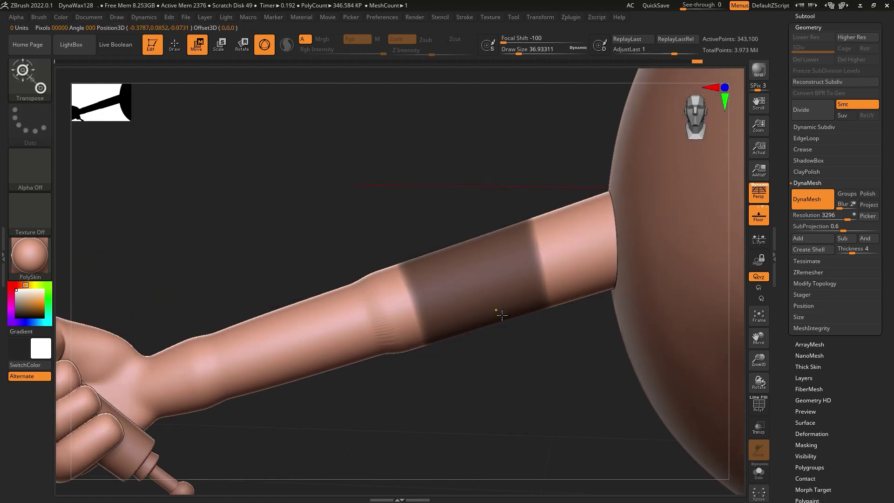
key("ctrl+i")
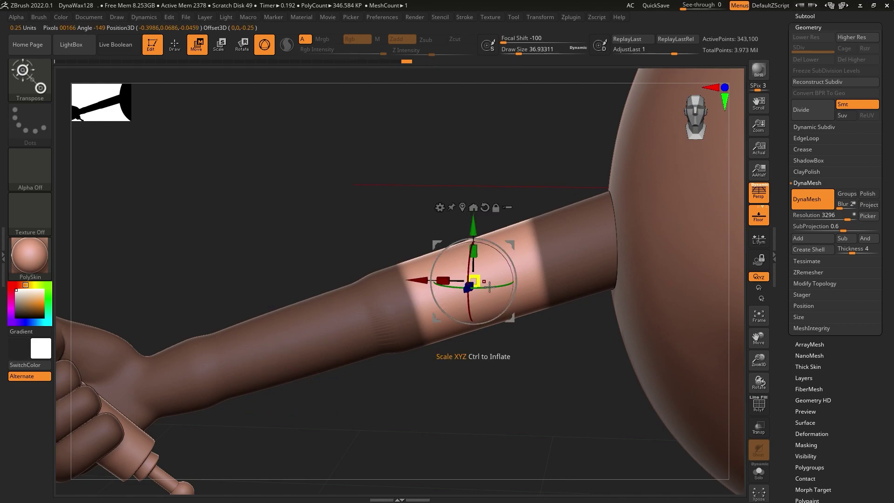
left_click_drag(473, 281, 454, 298)
key("ctrl+shift+a")
Smooth the arm's new contours and zoom out to the whole character.
left_click(22, 89)
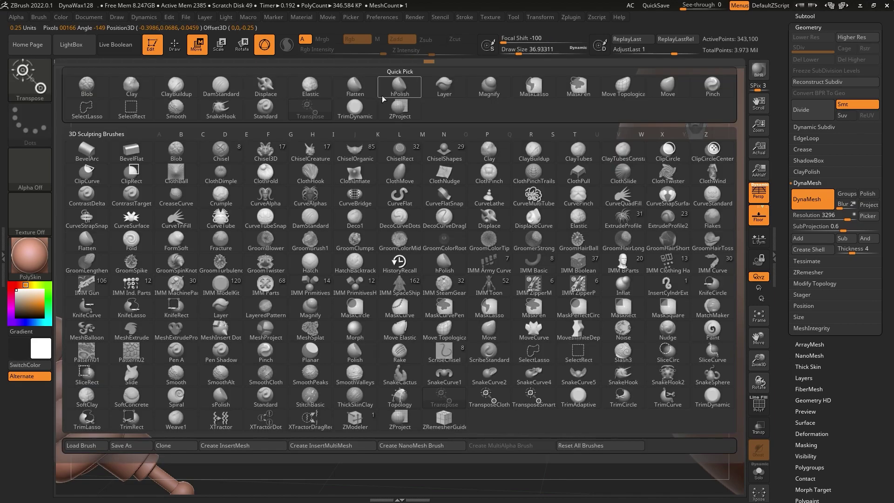
key("s")
key("m")
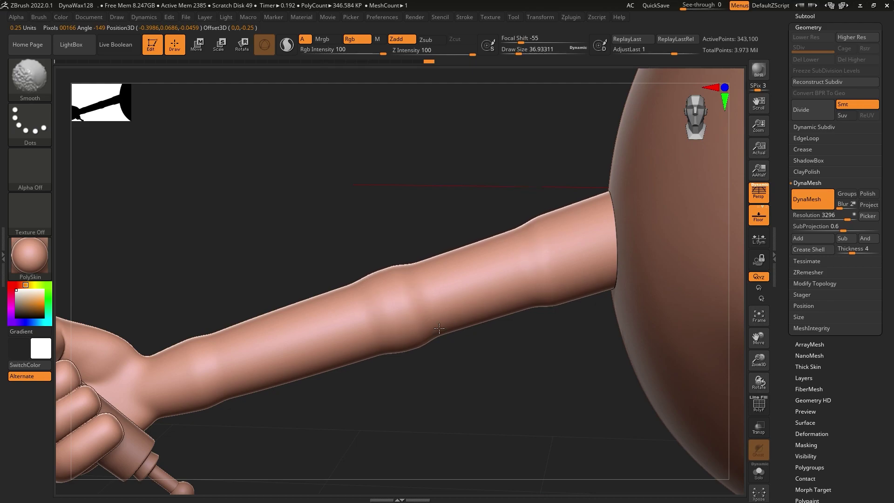
key("b")
key("s")
key("h")
right_click_drag(127, 374, 486, 371)
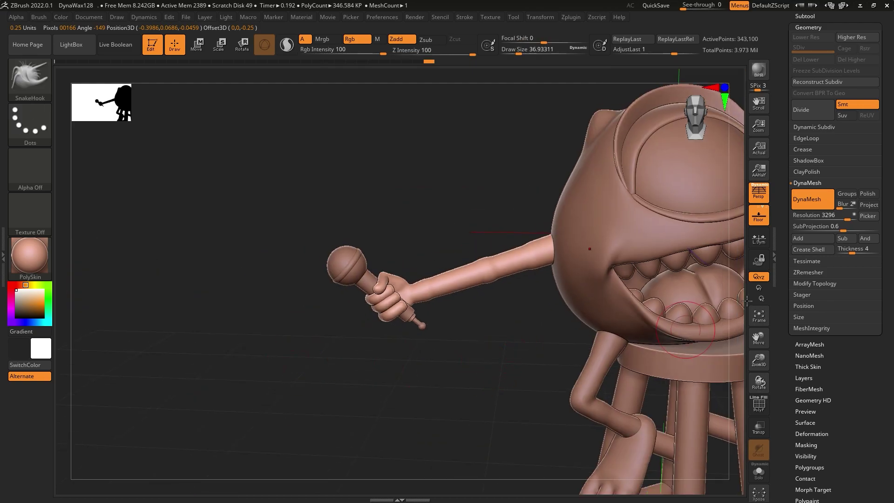
Run ZRemesher on the merged mesh with Target Polygons Count 37.88.
left_click(828, 277)
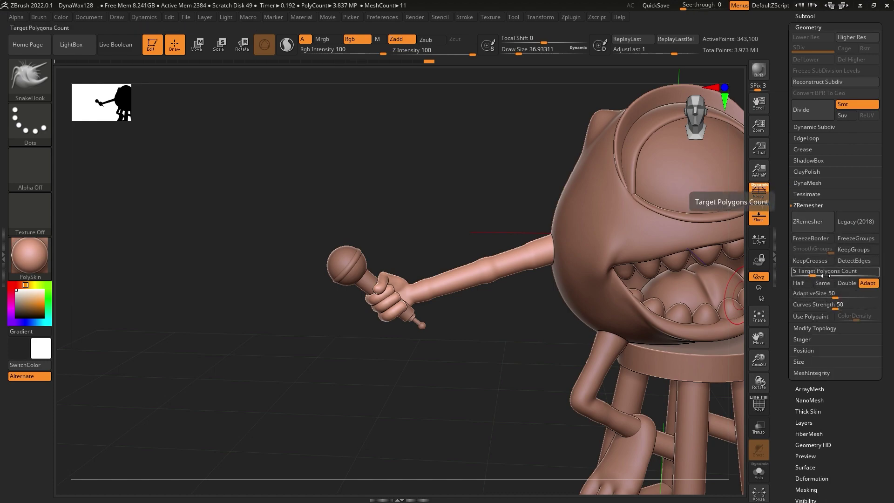
left_click_drag(850, 278, 847, 278)
left_click(812, 221)
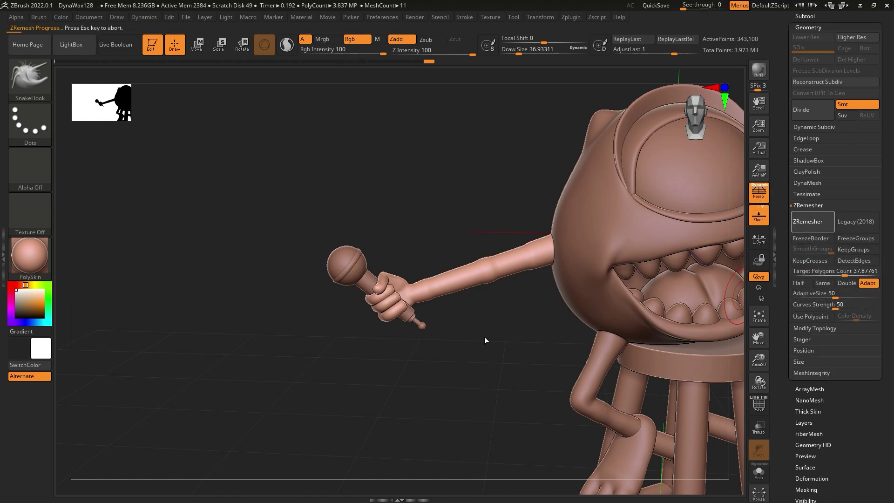
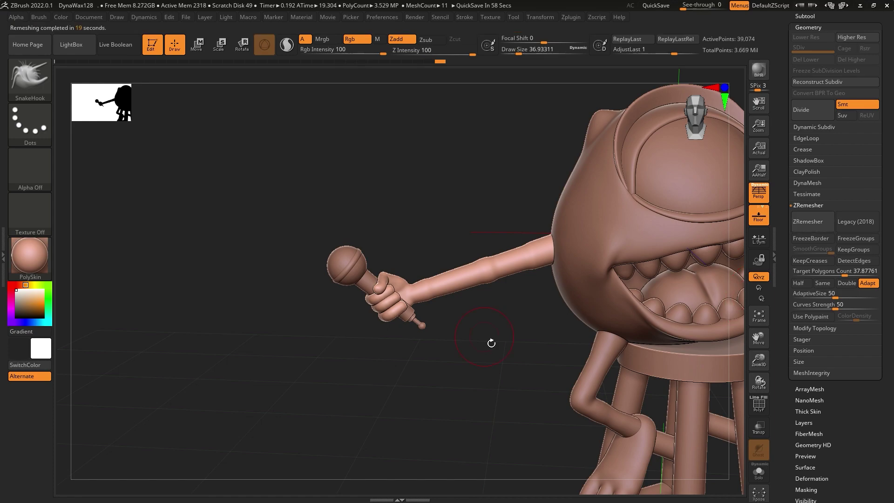
Lightly smooth the microphone arm surface with Shift strokes.
scroll(491, 343, "up", 5)
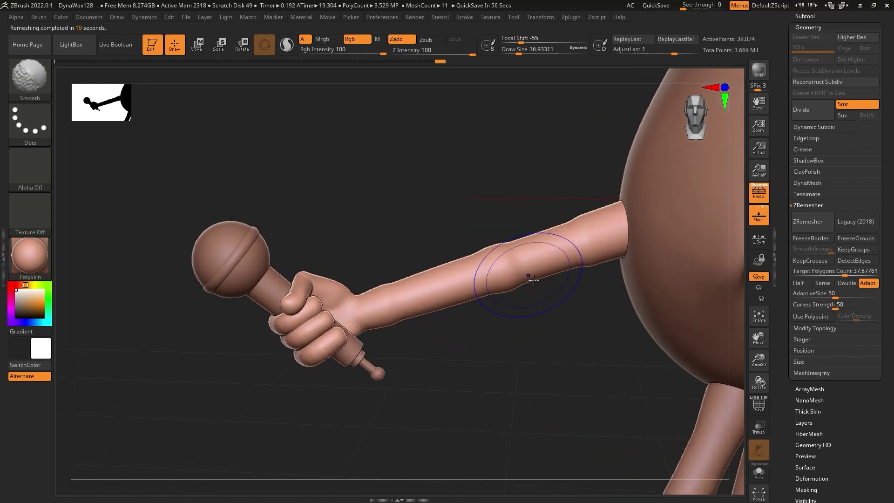
left_click_drag(488, 279, 549, 242, "shift")
scroll(538, 139, "up", 3)
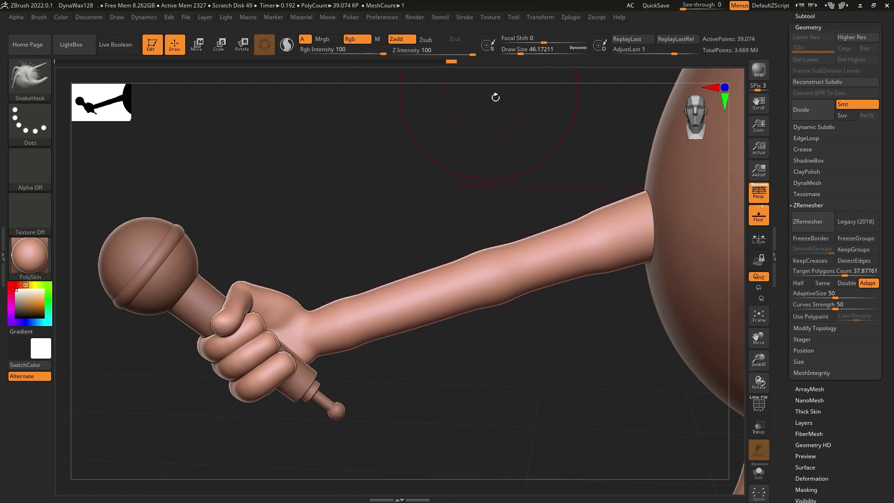
Resize the SnakeHook brush and reshape the arm's shoulder end where it meets the body.
left_click_drag(535, 50, 522, 53)
scroll(491, 231, "up", 3)
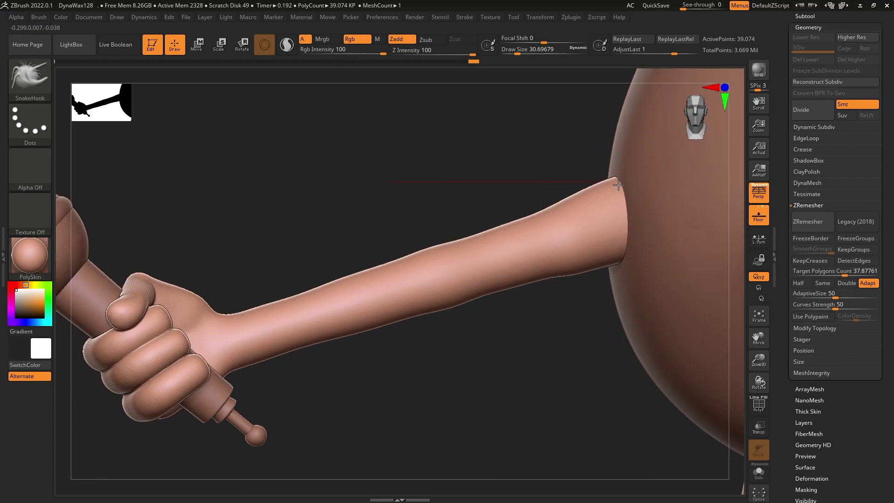
left_click_drag(524, 52, 528, 52)
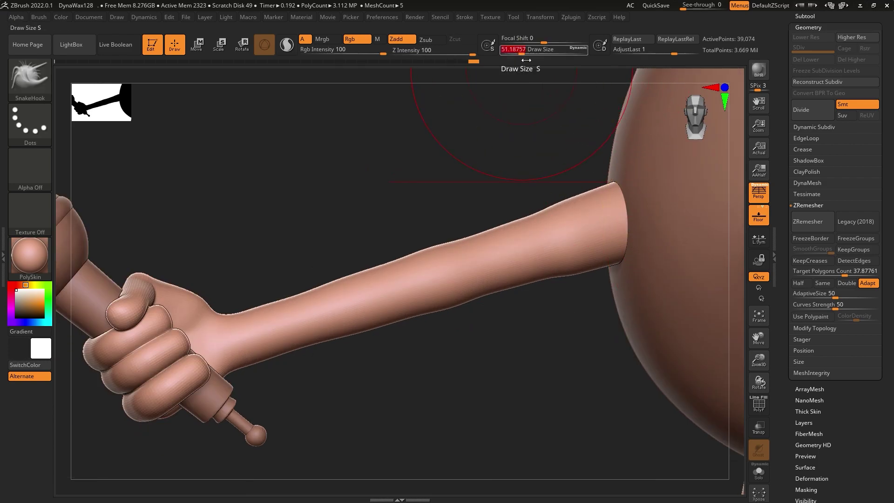
mouse_move(614, 201)
left_mouse_down()
mouse_move(612, 229)
mouse_move(631, 264)
left_mouse_up()
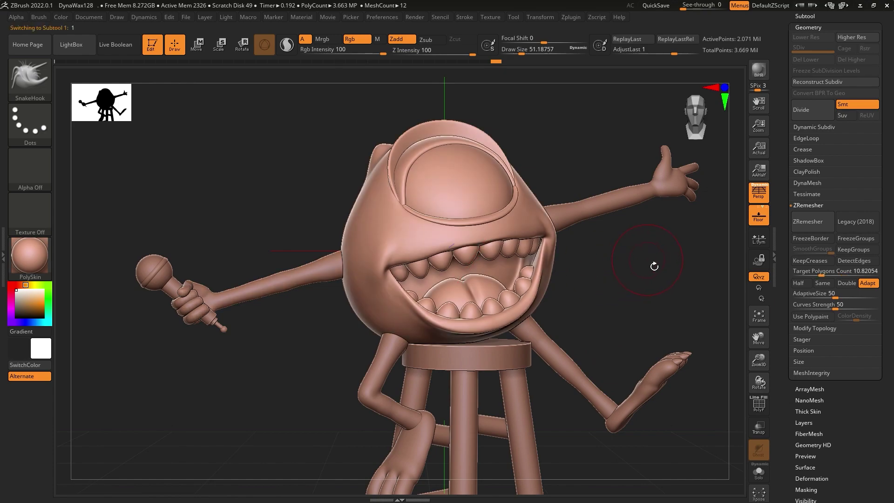
Save the posed cyclops project with Ctrl+S, then turn the model and activate Move mode.
left_click_drag(652, 259, 626, 274)
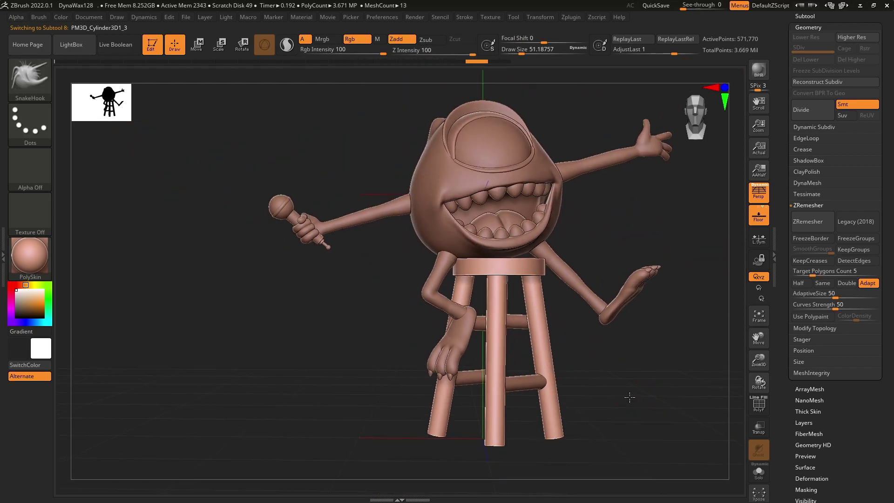
scroll(882, 40, "up", 5)
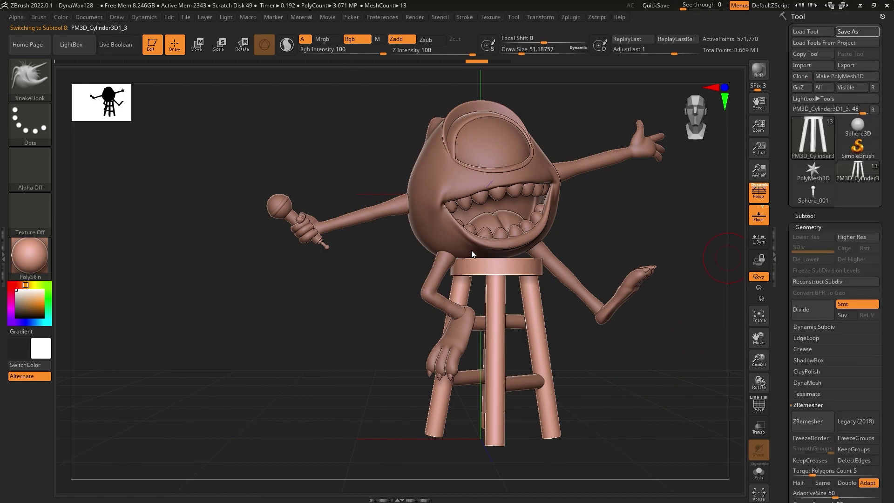
key("ctrl+s")
mouse_move(512, 275)
left_mouse_down()
mouse_move(568, 284)
mouse_move(561, 281)
left_mouse_up()
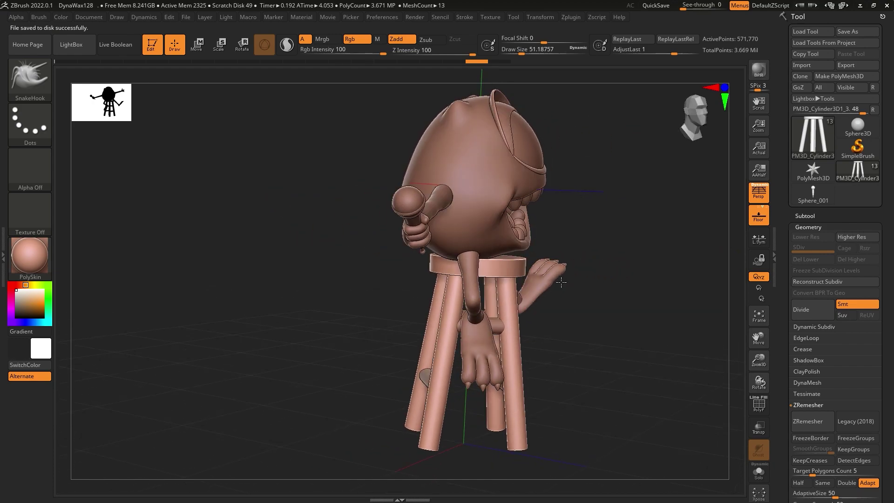
left_click(198, 43)
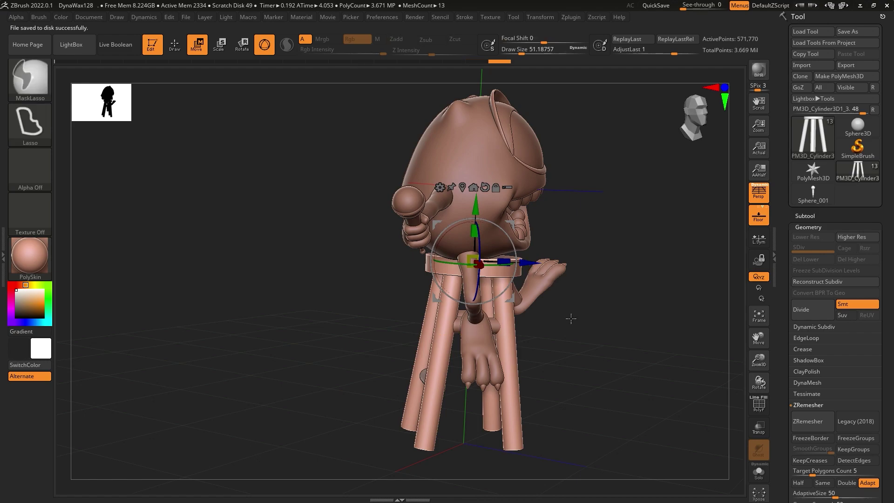
Move PM3D_Cylinder3D1_3 below PM3D_Cylinder3D1_4 and MergeDown the stool leg cylinders.
left_click_drag(539, 302, 598, 325)
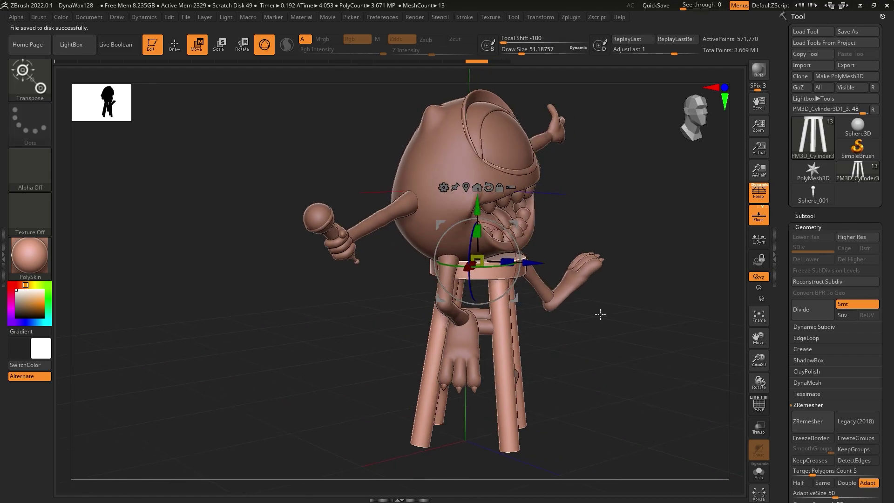
left_click(804, 215)
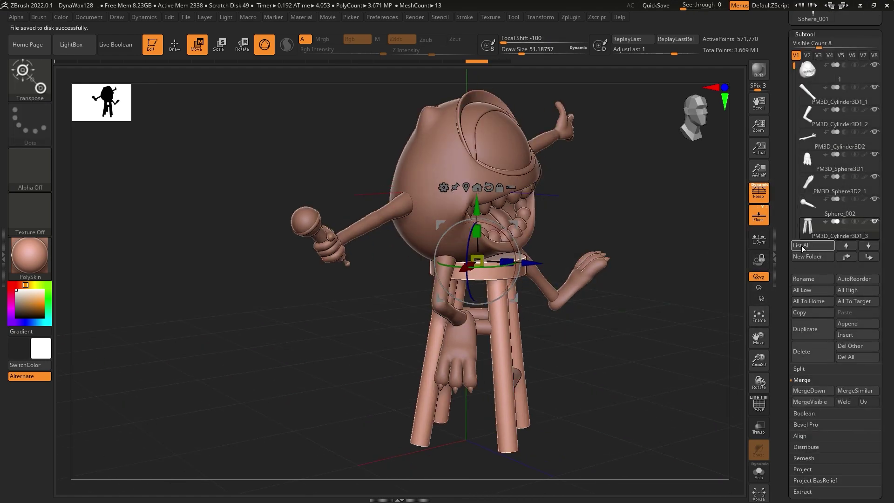
left_click(873, 260)
left_click(873, 259)
left_click(873, 260)
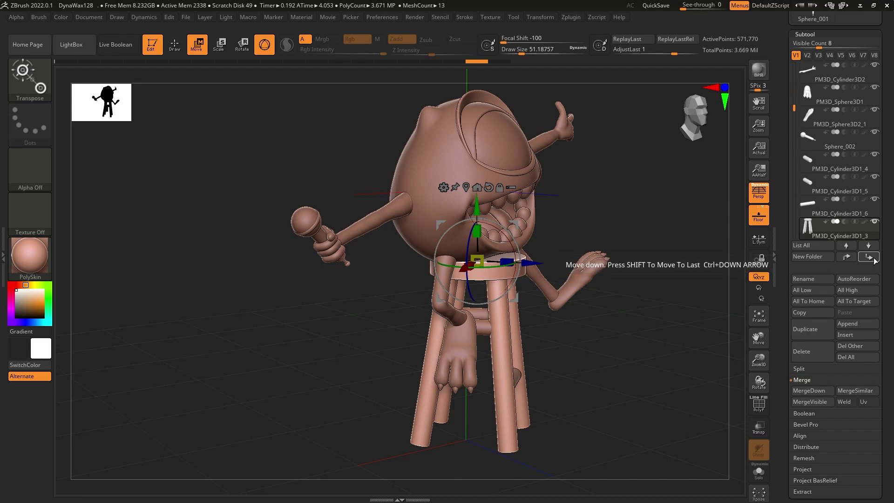
left_click(828, 139)
left_click(812, 391)
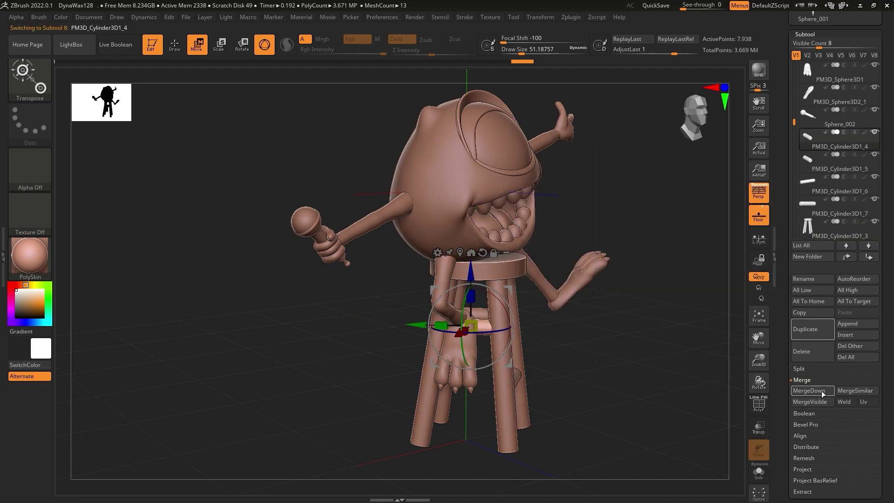
left_click(812, 391)
left_click(812, 391)
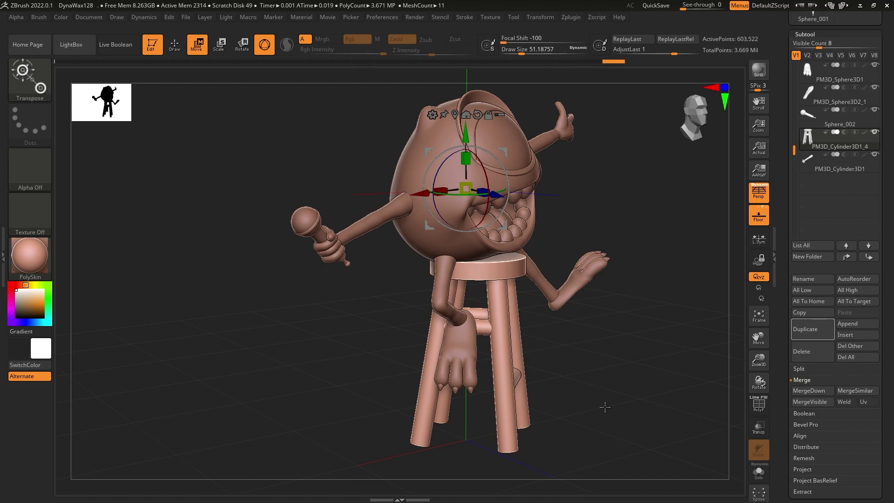
Nudge the merged stool part along its depth axis and view the stool front closely.
right_click_drag(507, 226, 506, 370)
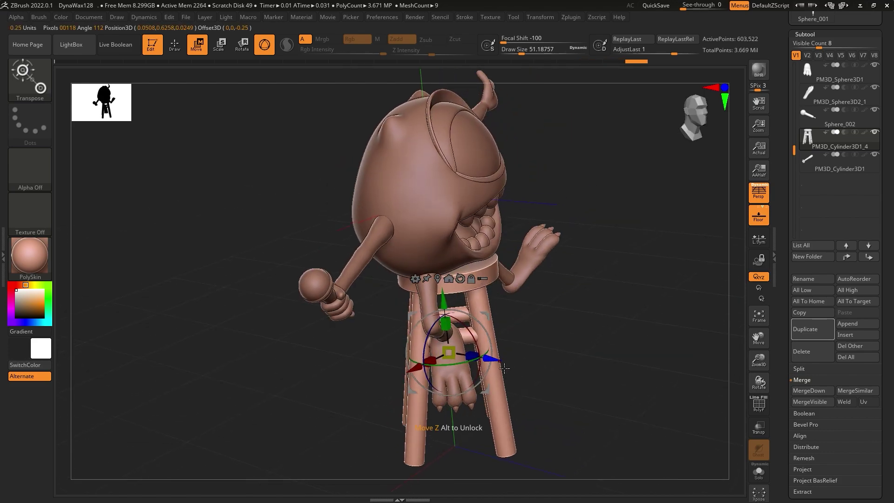
left_click_drag(505, 369, 500, 368)
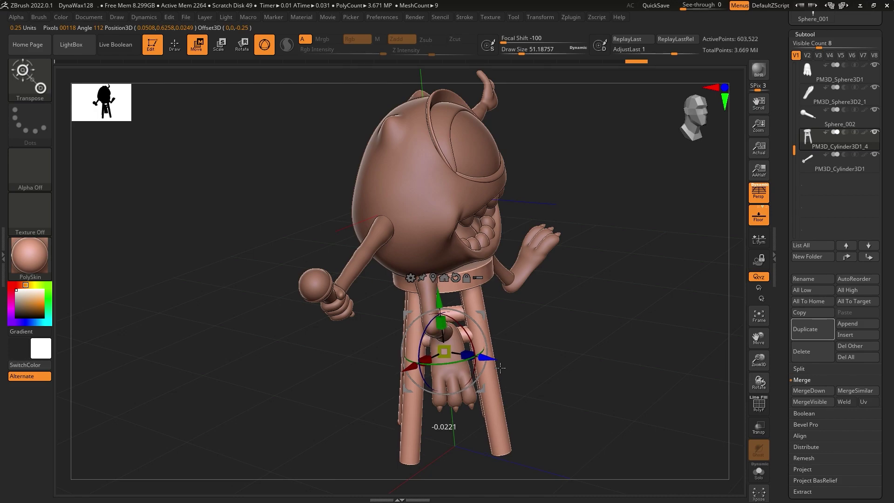
mouse_move(499, 368)
right_mouse_down()
mouse_move(529, 337)
mouse_move(470, 340)
mouse_move(480, 349)
mouse_move(477, 340)
mouse_move(558, 349)
mouse_move(479, 343)
mouse_move(604, 370)
mouse_move(587, 372)
right_mouse_up()
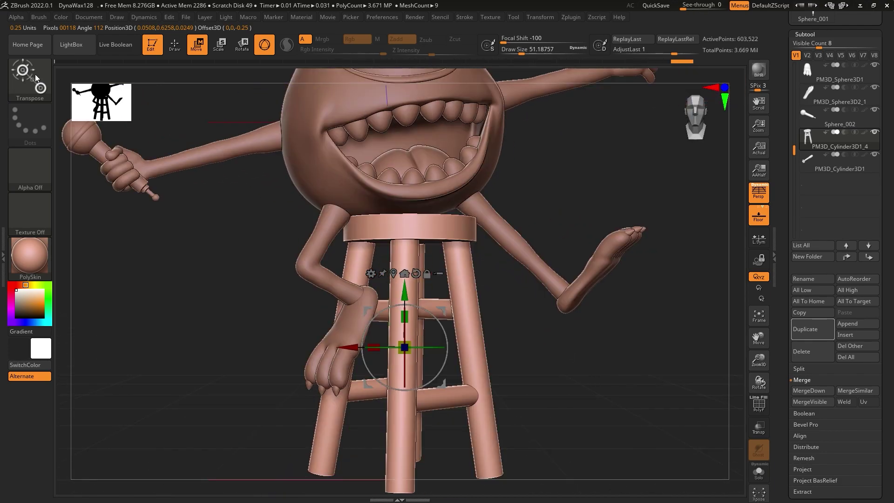
Switch to the SnakeHook brush, make the main body subtool active and reframe the model.
left_click(26, 80)
left_click(567, 296)
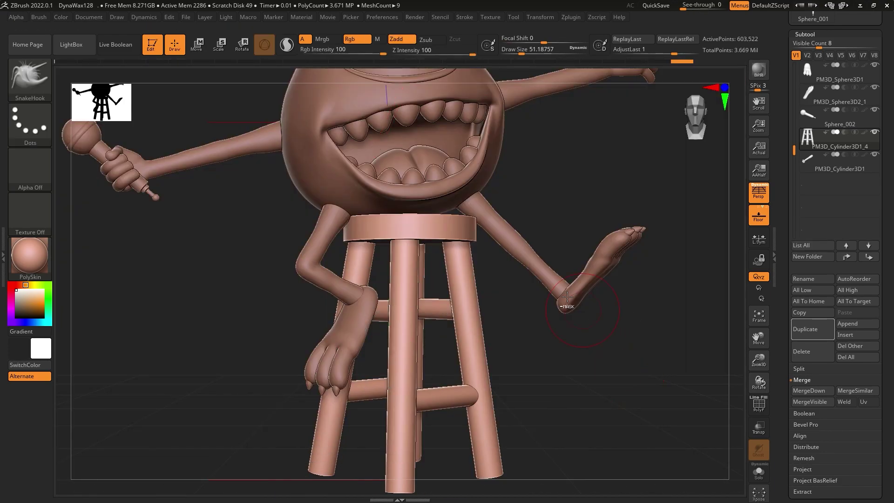
mouse_move(567, 297)
right_mouse_down("ctrl")
mouse_move(521, 253)
mouse_move(507, 274)
right_mouse_up("ctrl")
left_click(521, 253, "alt")
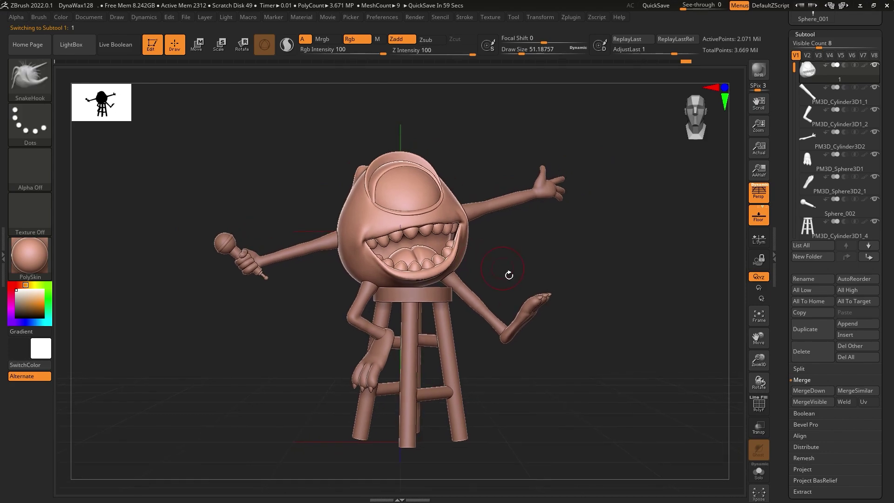
right_click_drag(490, 218, 471, 209, "alt")
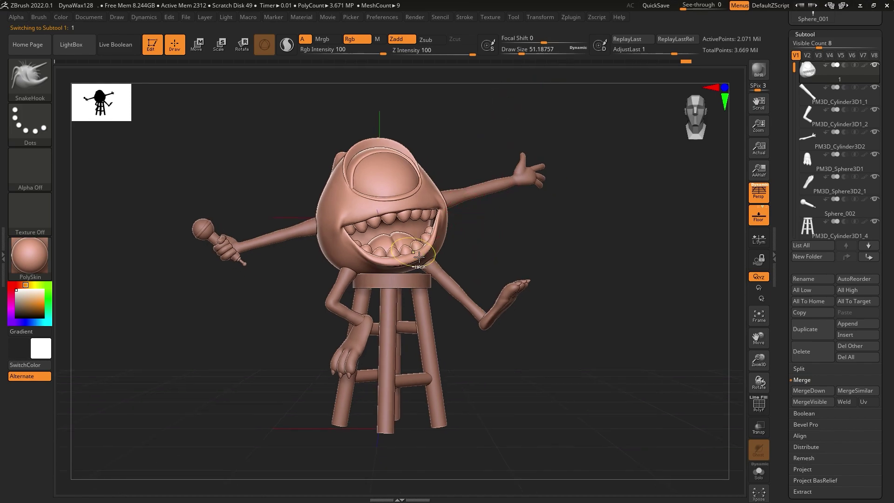
mouse_move(418, 257)
right_mouse_down("ctrl")
mouse_move(475, 288)
mouse_move(412, 300)
mouse_move(389, 329)
right_mouse_up("ctrl")
Pick the Move Topological brush and make the stool legs the active subtool.
key("b")
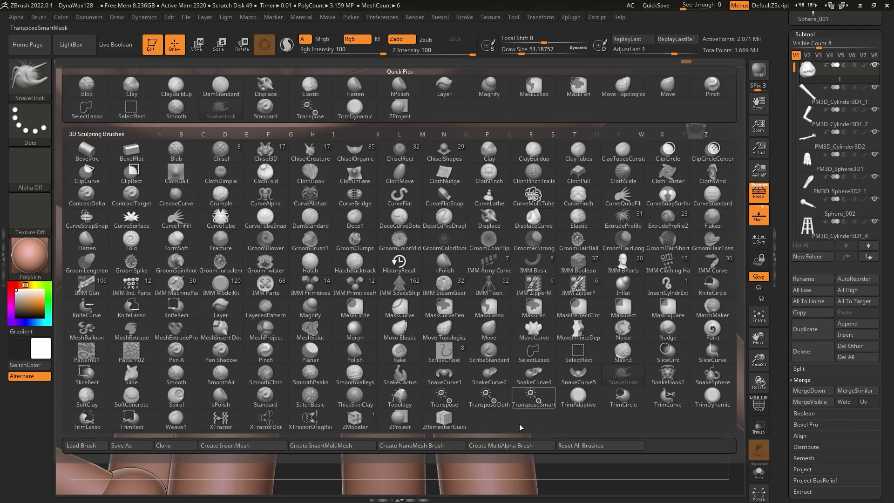
left_click(444, 332)
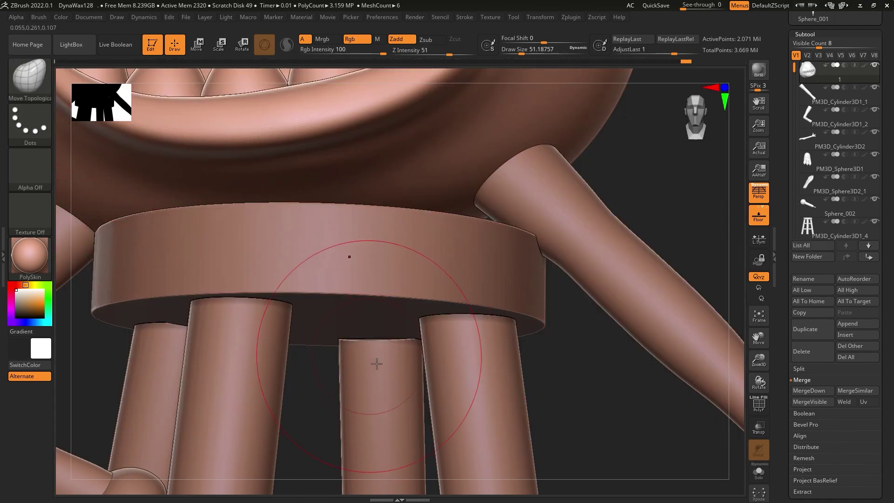
left_click(384, 353, "alt")
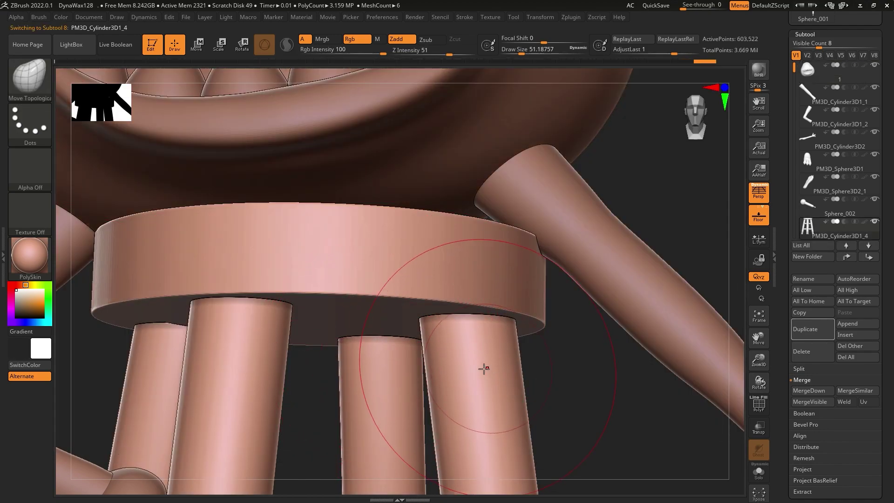
mouse_move(479, 365)
right_mouse_down()
mouse_move(385, 363)
mouse_move(389, 345)
mouse_move(551, 384)
mouse_move(540, 349)
right_mouse_up()
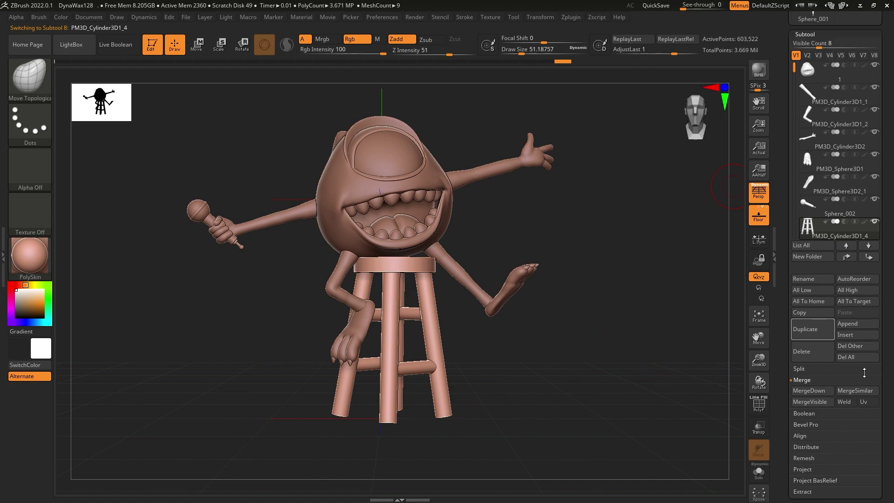
Insert a Cylinder3D subtool, flatten it into a thin disc and place it under the stool.
left_click(861, 331)
left_click(547, 347)
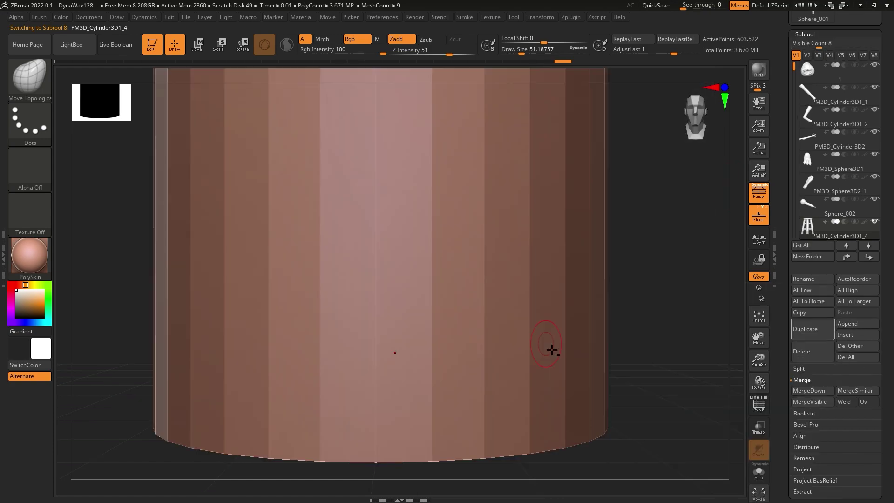
key("ctrl")
key("f")
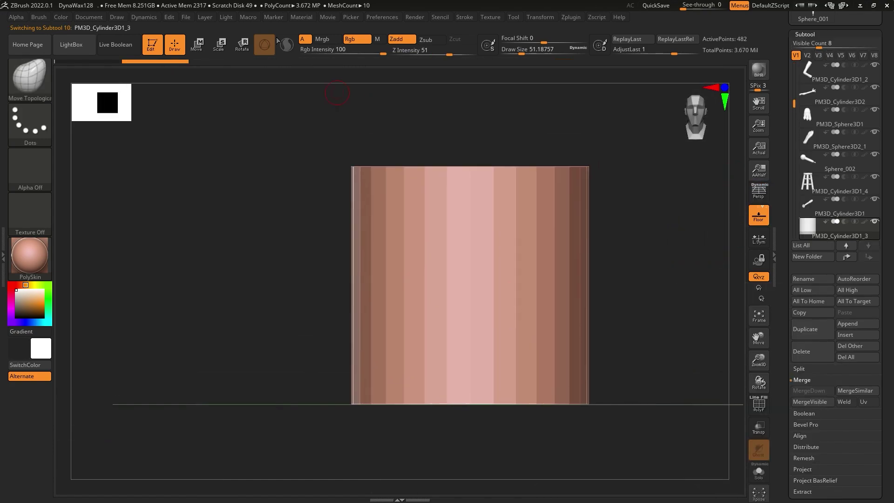
key("w")
mouse_move(469, 314)
left_mouse_down()
mouse_move(472, 383)
mouse_move(521, 317)
left_mouse_up()
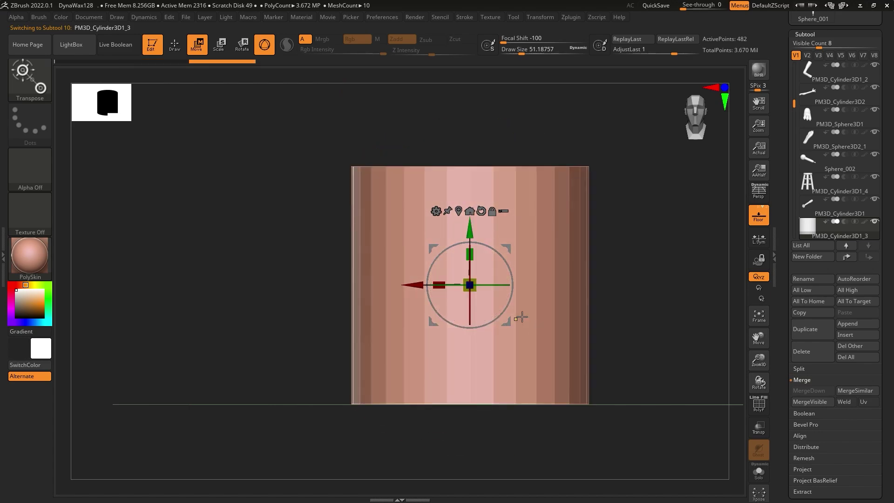
left_click_drag(475, 253, 485, 440)
mouse_move(469, 233)
left_mouse_down()
mouse_move(469, 426)
mouse_move(469, 360)
left_mouse_up()
Enable Live Boolean so the disc cuts the stool leg bottoms level, then select the body.
scroll(460, 338, "up", 3)
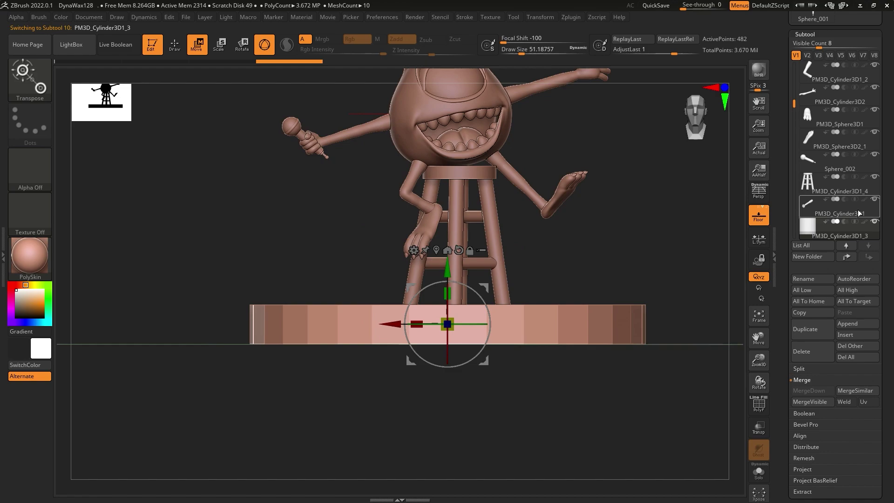
left_click(71, 44)
key("comma")
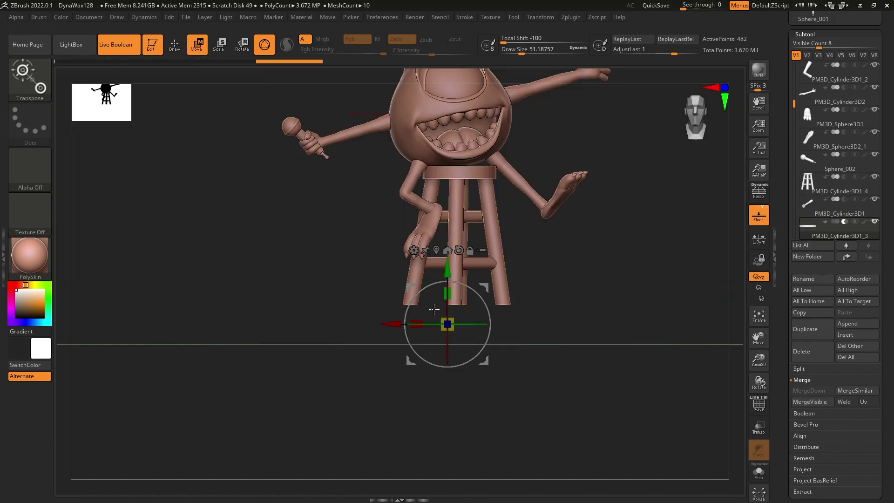
mouse_move(456, 280)
left_mouse_down()
mouse_move(624, 307)
mouse_move(617, 296)
mouse_move(605, 333)
mouse_move(573, 345)
left_mouse_up()
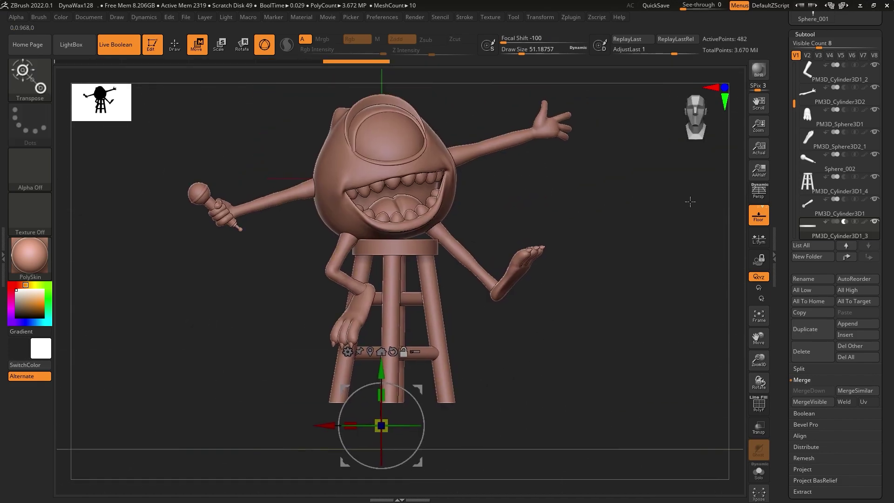
left_click_drag(642, 280, 494, 291, "alt")
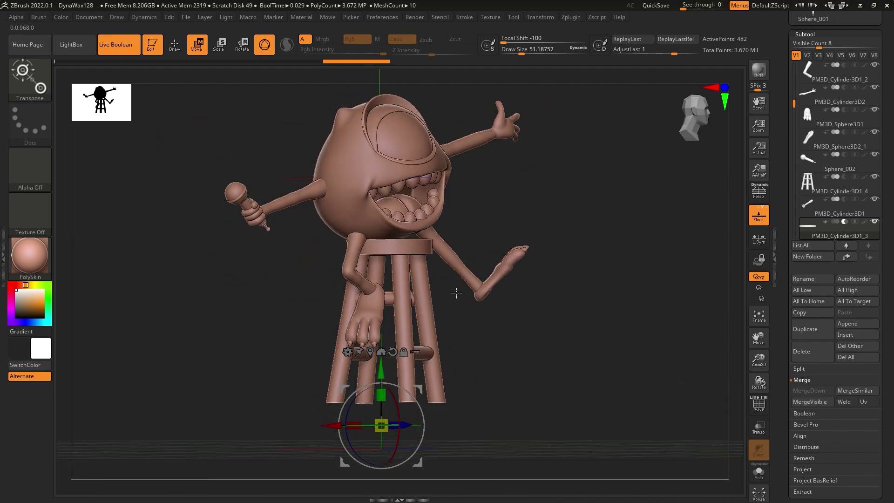
left_click(759, 191)
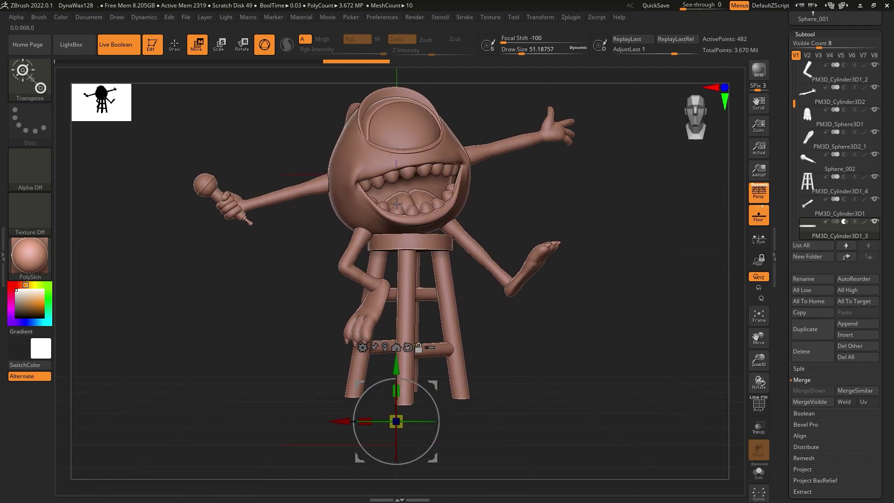
key("Down")
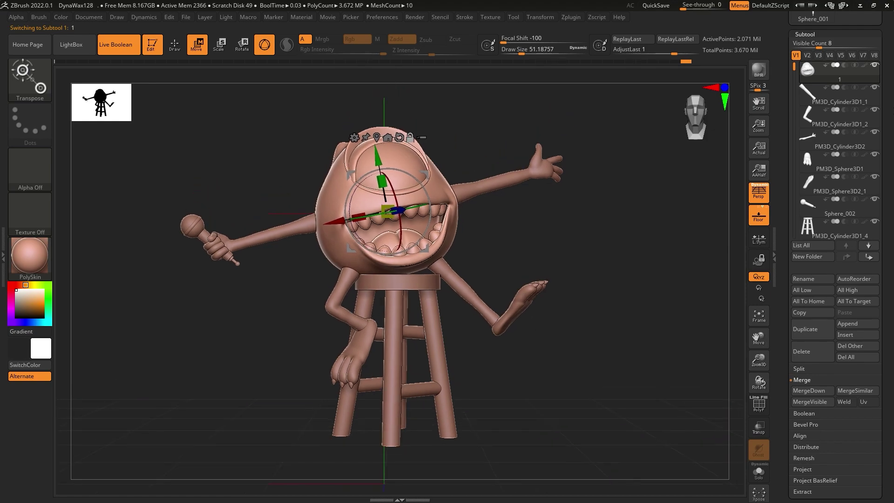
Save the posed cyclops tool file with Tool > Save As.
left_click(513, 17)
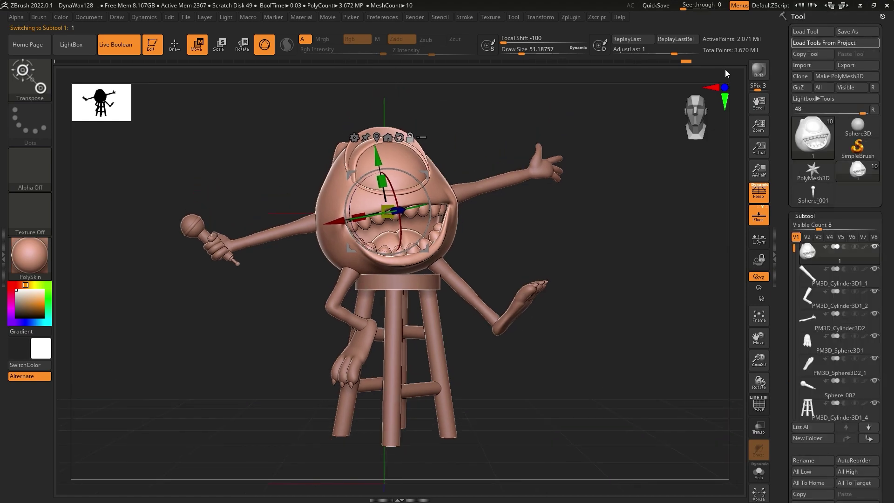
left_click(857, 31)
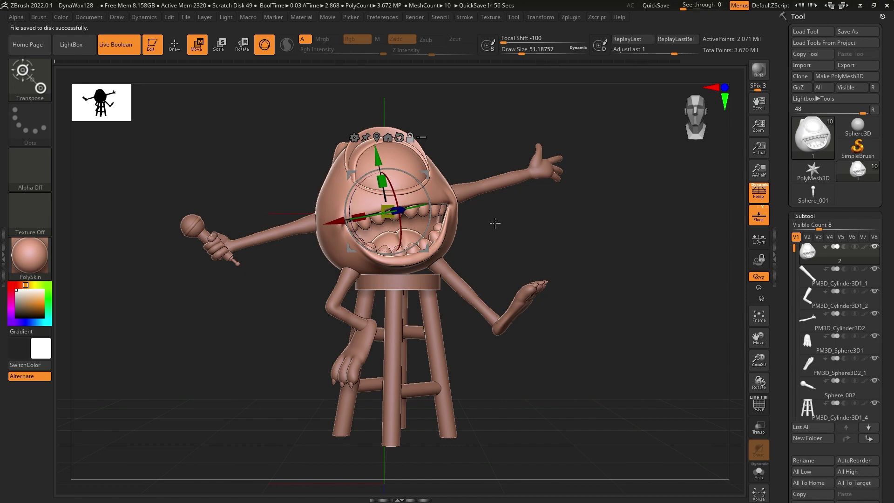
scroll(833, 395, "down", 4)
scroll(833, 421, "down", 1)
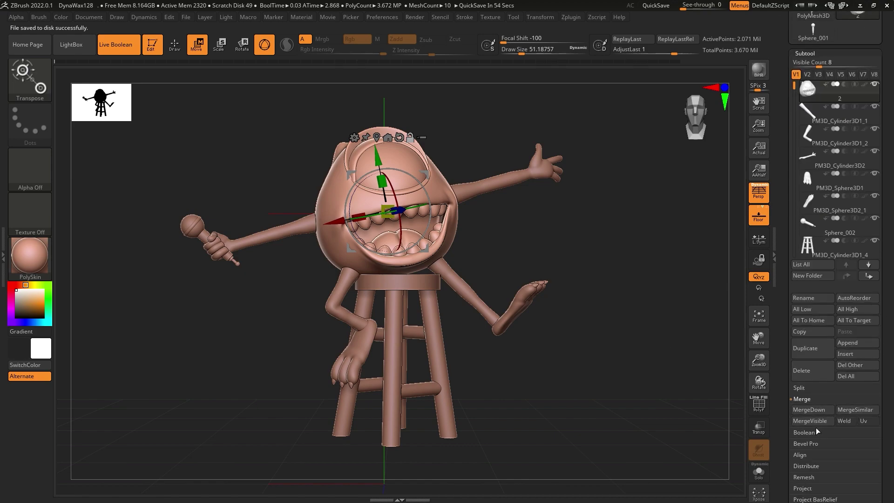
Run Make Boolean Mesh from Subtool > Boolean to combine all subtools.
scroll(854, 464, "down", 1)
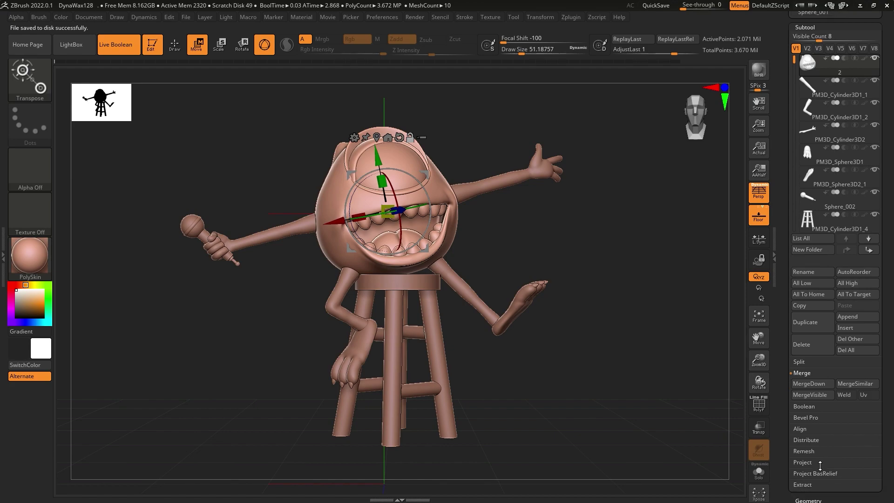
scroll(880, 396, "down", 1)
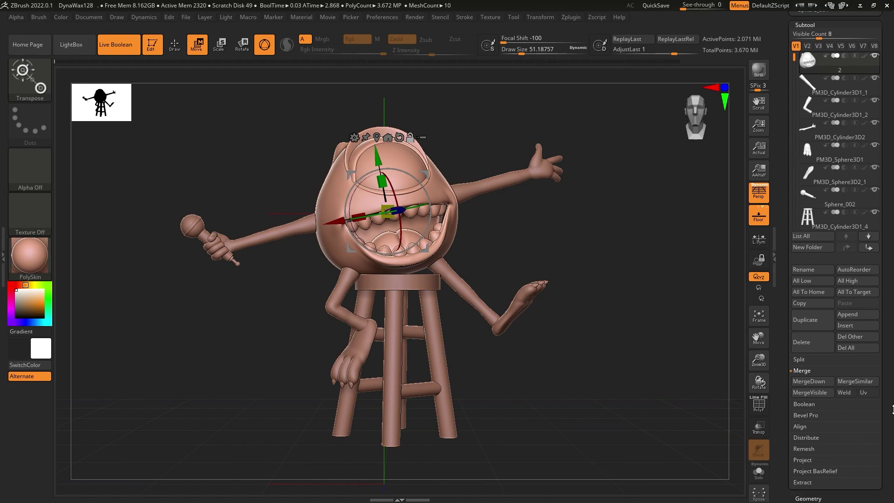
left_click(829, 487)
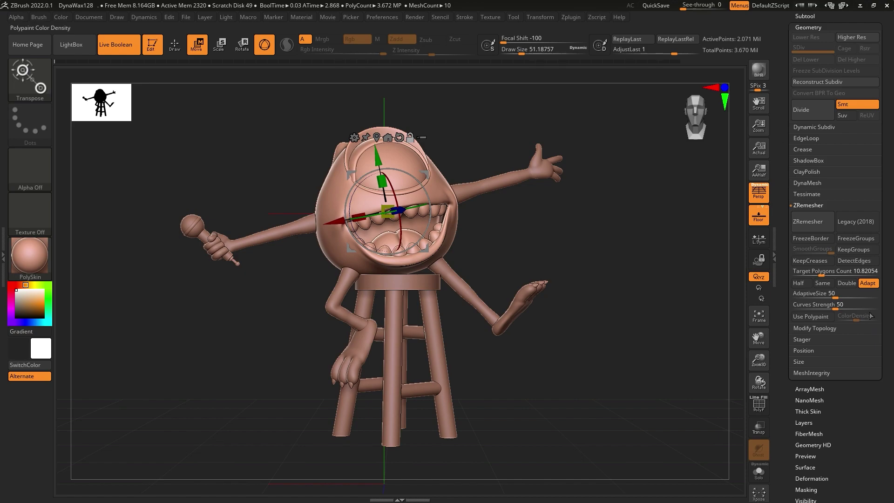
left_click_drag(888, 65, 888, 80)
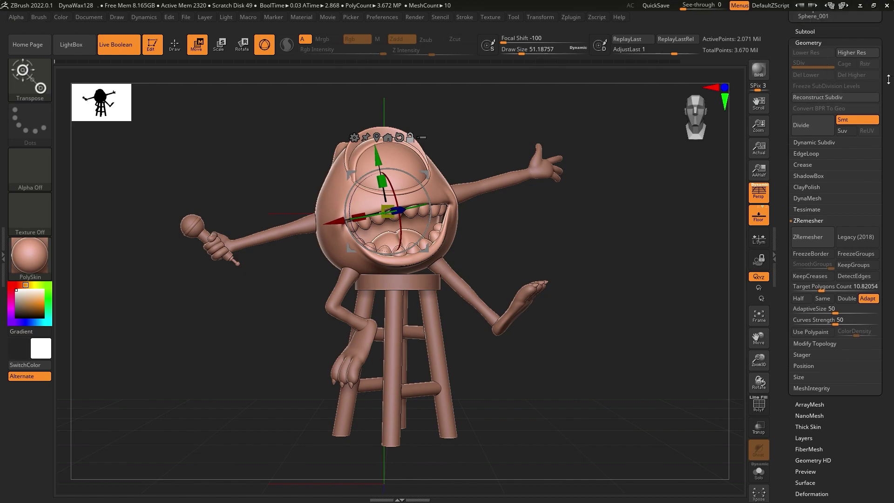
left_click(808, 34)
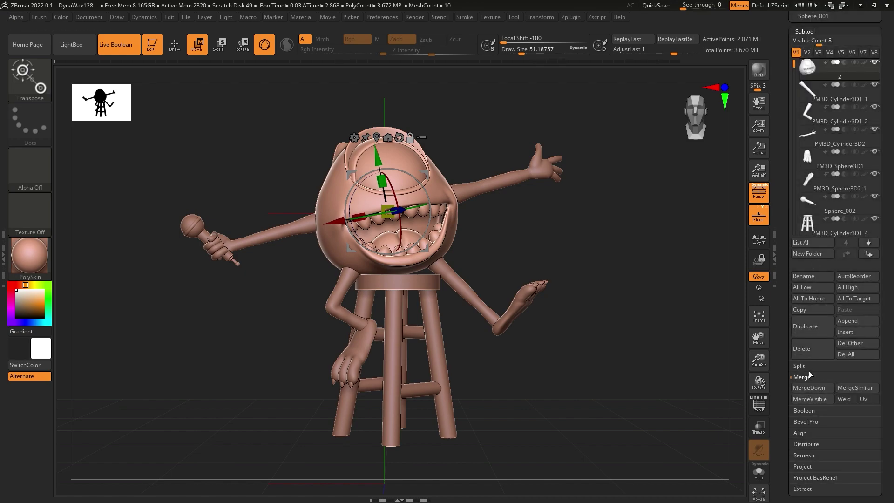
left_click(809, 410)
left_click(819, 398)
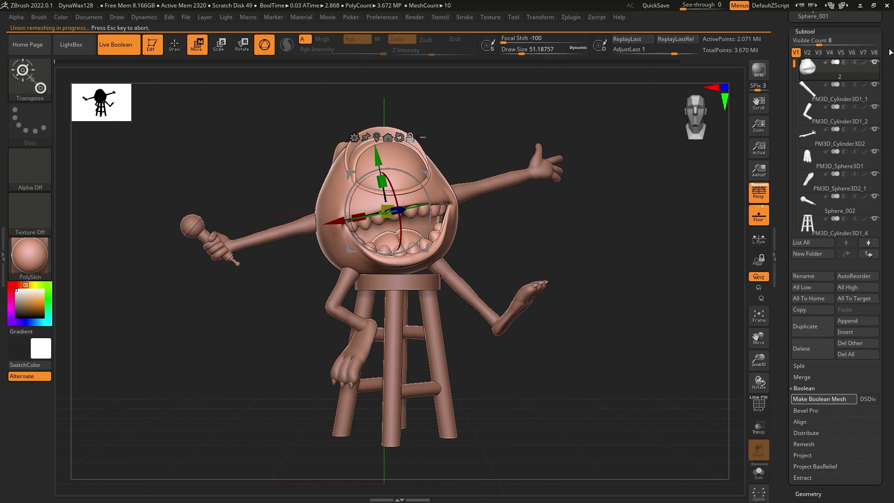
Make the resulting UMesh_2 the active tool and orbit to check its underside.
scroll(863, 163, "up", 4)
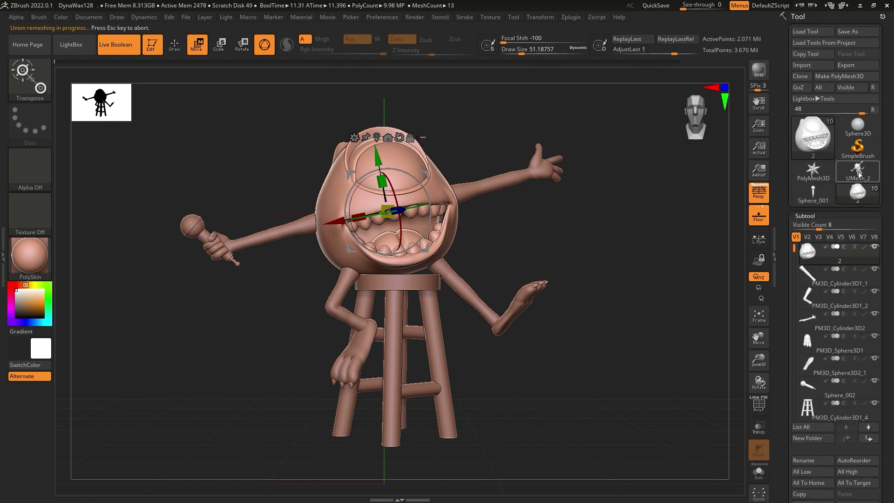
left_click(859, 173)
mouse_move(412, 304)
right_mouse_down()
mouse_move(420, 251)
mouse_move(257, 268)
mouse_move(244, 281)
mouse_move(365, 295)
mouse_move(329, 265)
right_mouse_up()
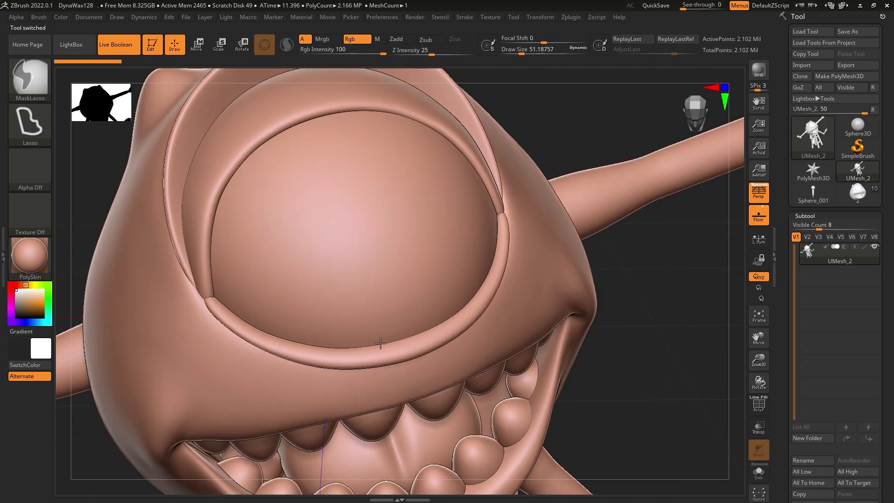
Choose MaskPerfectCircle at a smaller size and mask a circle over the pupil.
left_click_drag(526, 52, 515, 52)
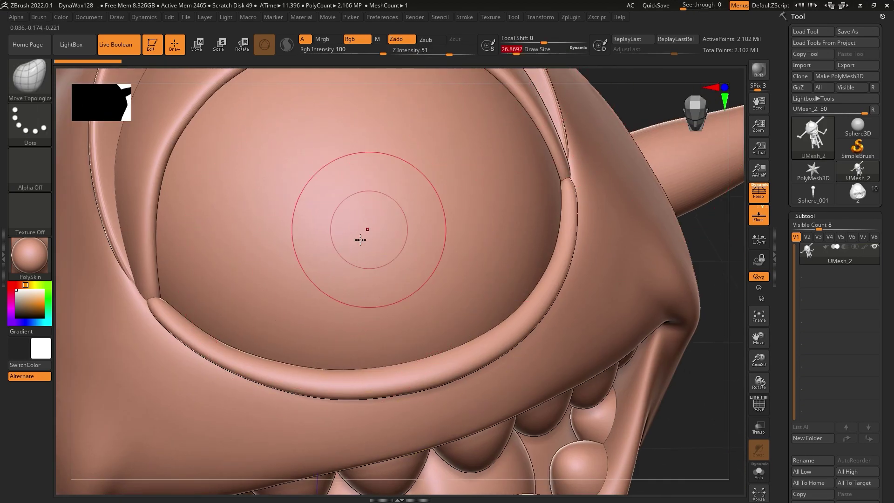
mouse_move(326, 243)
left_mouse_down("ctrl")
mouse_move(325, 279)
mouse_move(333, 275)
left_mouse_up("ctrl")
key("ctrl+z")
left_click(24, 79)
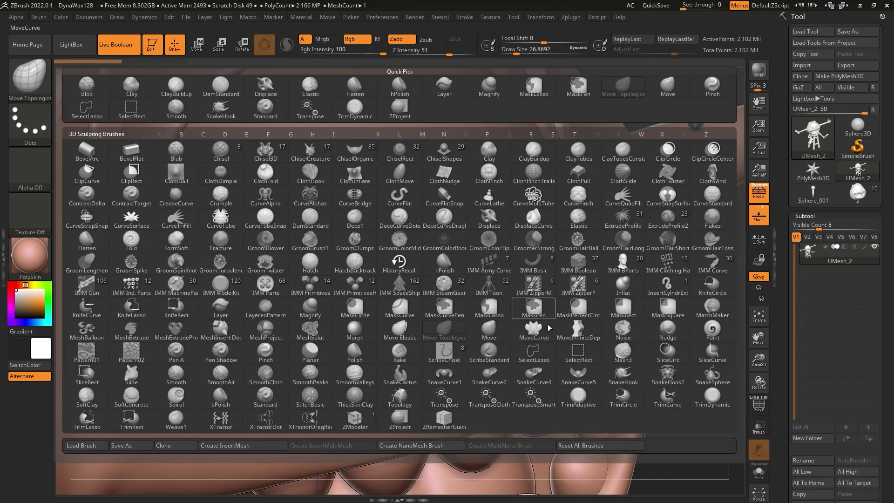
left_click(576, 305)
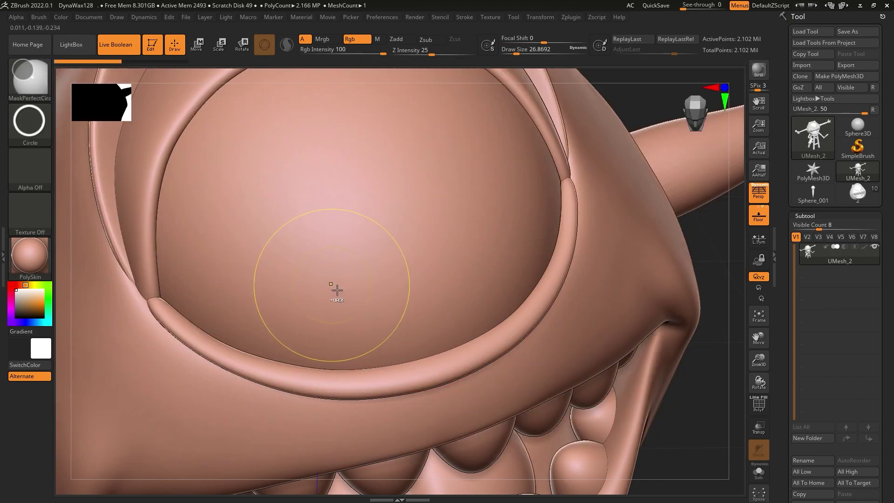
mouse_move(340, 295)
left_mouse_down("ctrl")
mouse_move(397, 353)
mouse_move(435, 354)
left_mouse_up("ctrl")
Invert the mask and drag the Transpose gizmo to sink the pupil disc into the eyeball.
key("f")
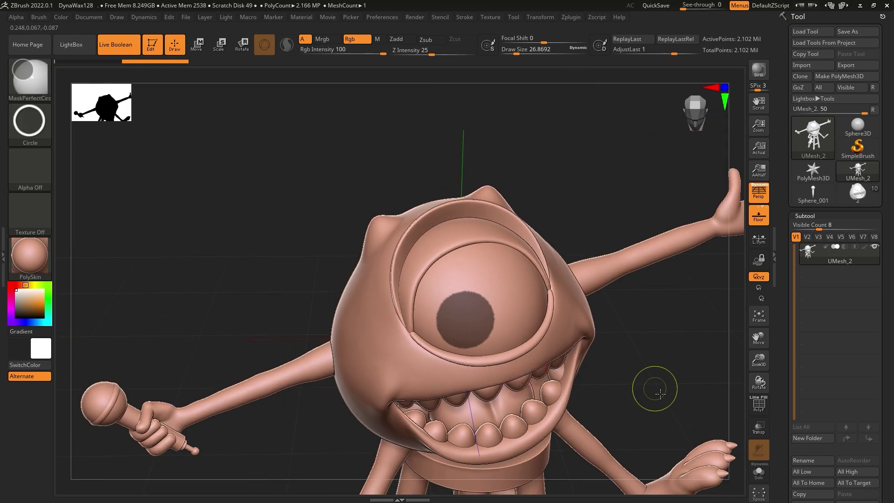
left_click_drag(655, 386, 553, 381)
mouse_move(489, 354)
left_mouse_down("ctrl")
mouse_move(619, 386)
mouse_move(487, 304)
mouse_move(447, 313)
mouse_move(336, 180)
left_mouse_up("ctrl")
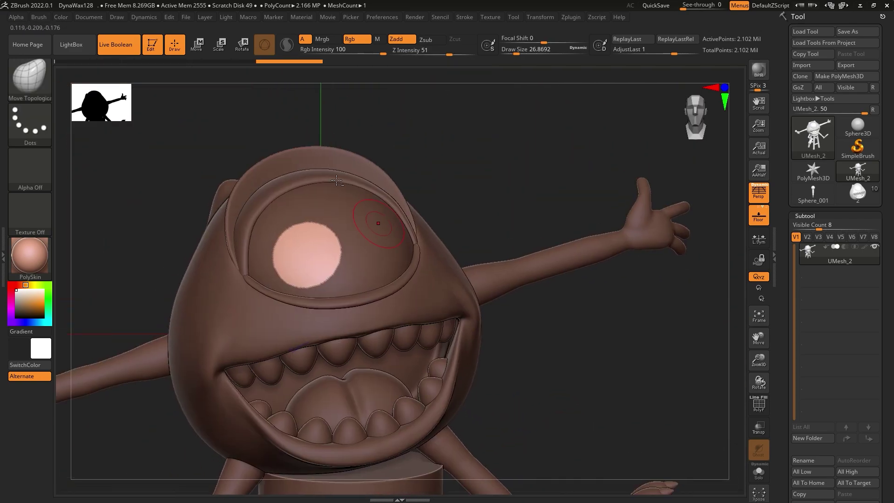
left_click(197, 43)
mouse_move(316, 266)
left_mouse_down()
mouse_move(373, 289)
mouse_move(319, 259)
mouse_move(430, 303)
mouse_move(75, 145)
left_mouse_up()
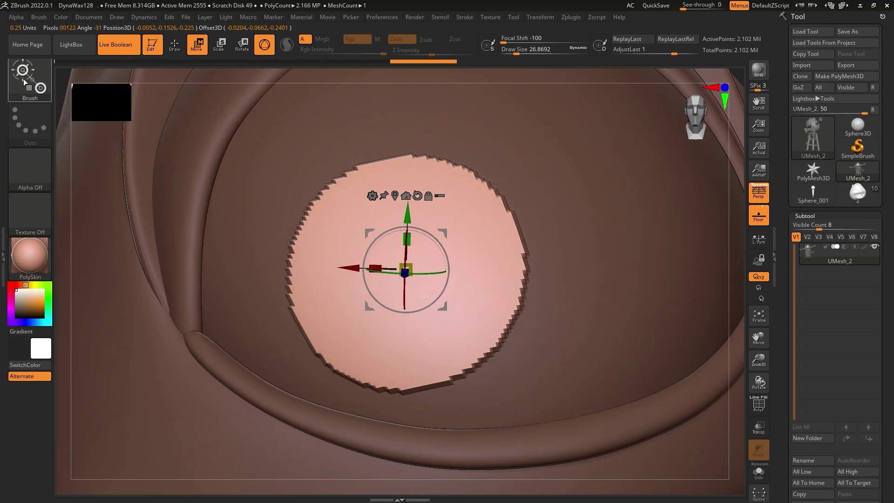
Clear the mask and smooth the pupil rim into a soft dip with a smaller brush.
left_click(24, 82)
left_click(615, 384)
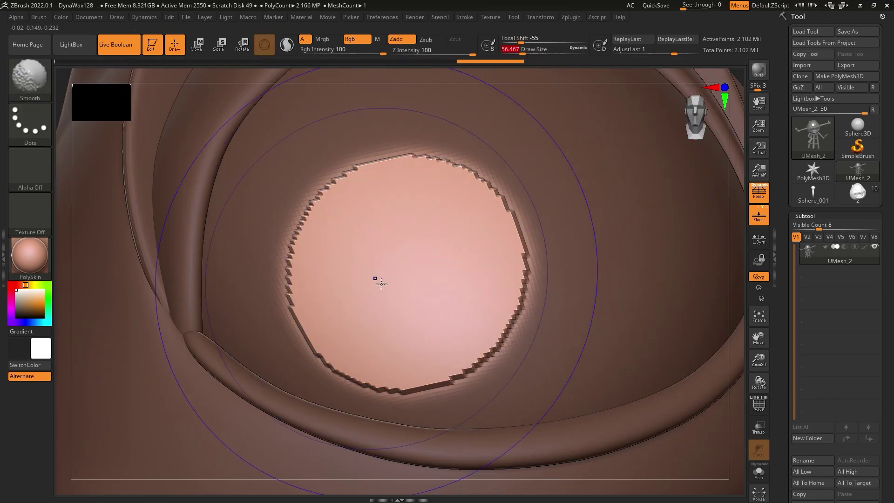
left_click_drag(380, 279, 390, 273, "shift")
key("f")
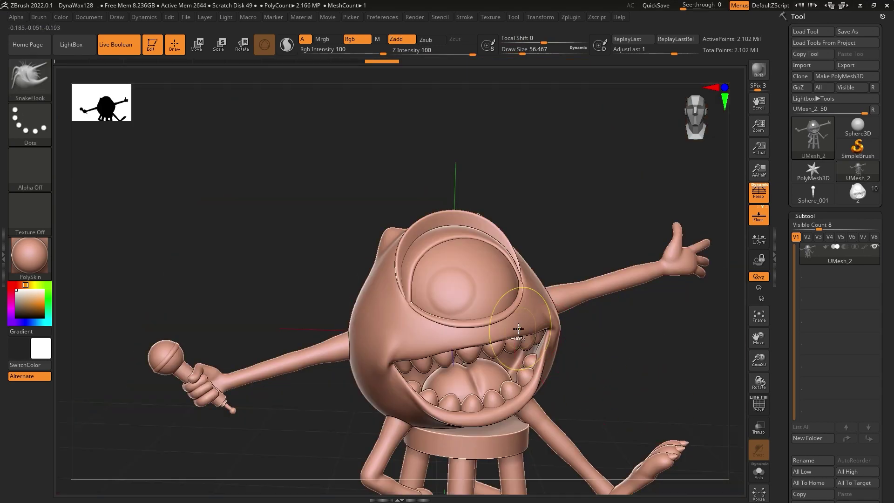
scroll(569, 236, "up", 5)
left_click_drag(534, 50, 397, 182)
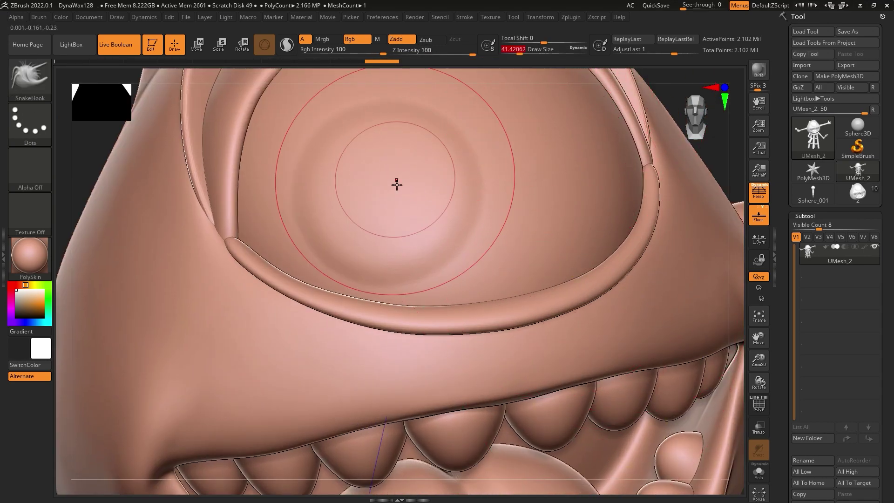
key("bracketleft")
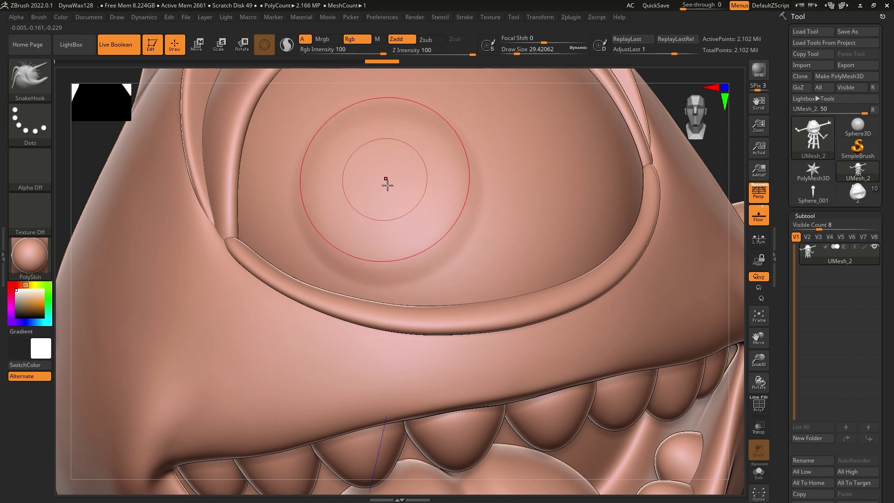
left_click_drag(371, 175, 454, 205, "shift")
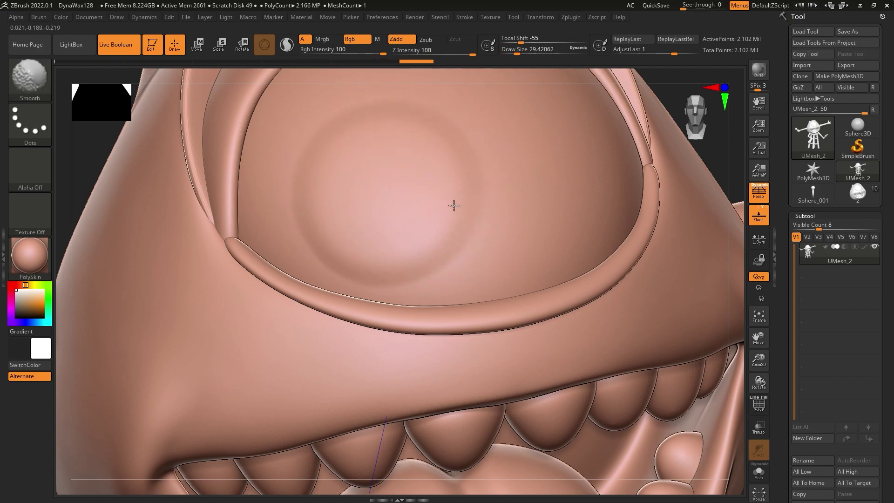
Frame the whole character and orbit to a rear three-quarter view.
key("f")
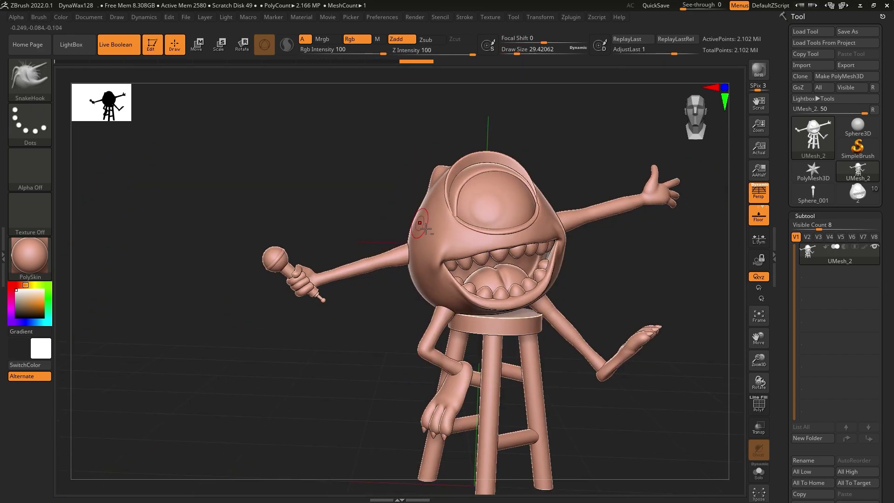
mouse_move(613, 294)
left_mouse_down()
mouse_move(681, 321)
mouse_move(630, 341)
mouse_move(625, 315)
left_mouse_up()
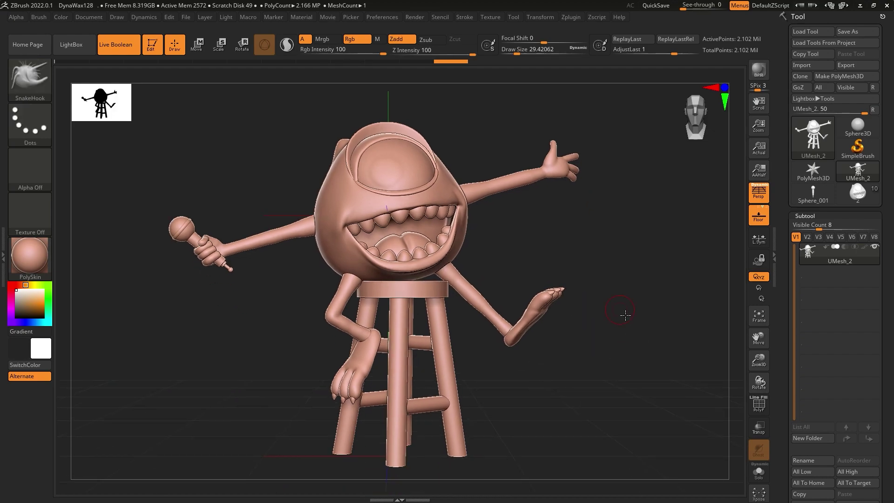
mouse_move(599, 371)
left_mouse_down()
mouse_move(550, 358)
mouse_move(672, 365)
mouse_move(656, 368)
mouse_move(533, 293)
mouse_move(544, 351)
left_mouse_up()
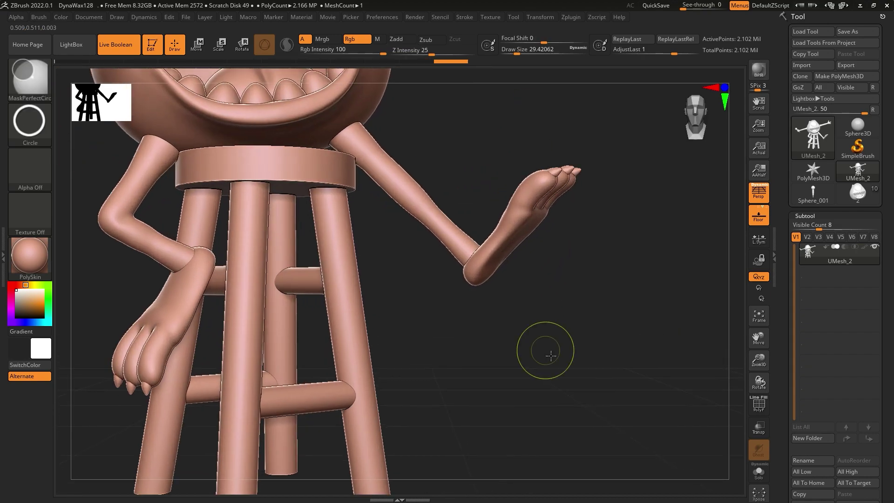
Zoom to the stool legs and open the Tool > Geometry > DynaMesh settings for a 4096 remesh.
mouse_move(559, 237)
left_mouse_down("alt")
mouse_move(379, 329)
mouse_move(466, 321)
left_mouse_up("alt")
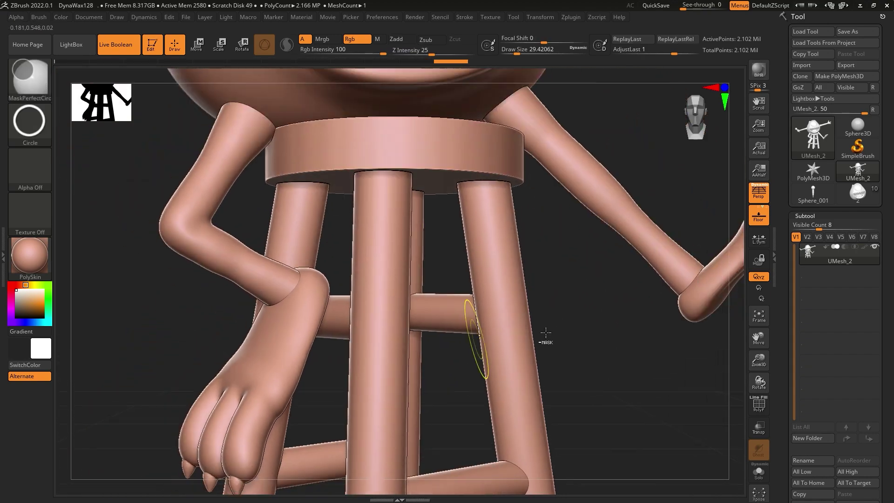
left_click(819, 217)
left_click(819, 154)
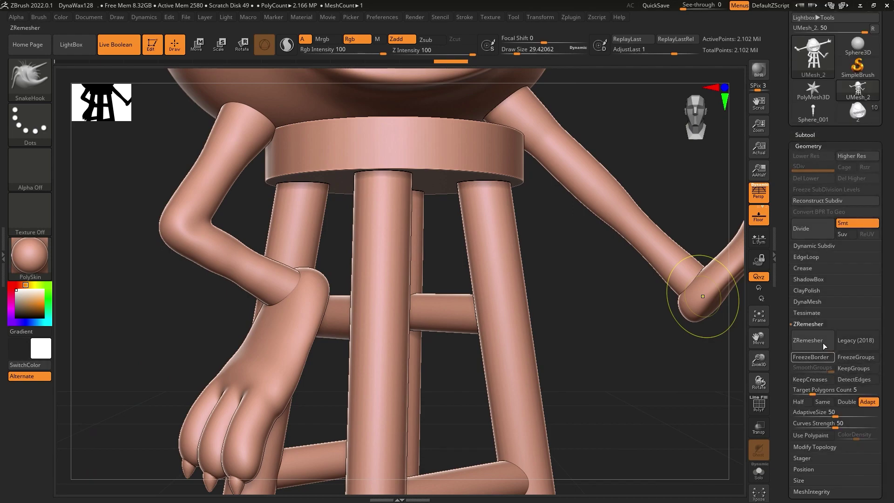
left_click(818, 302)
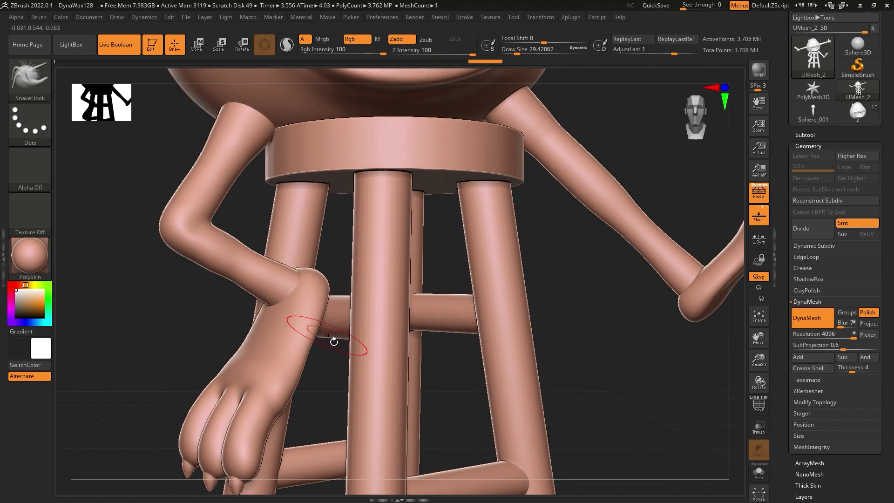
Orbit around the limbs and smooth the creases at the bent knees and elbows.
mouse_move(299, 343)
right_mouse_down("ctrl")
mouse_move(320, 344)
mouse_move(276, 284)
mouse_move(236, 305)
mouse_move(274, 302)
right_mouse_up("ctrl")
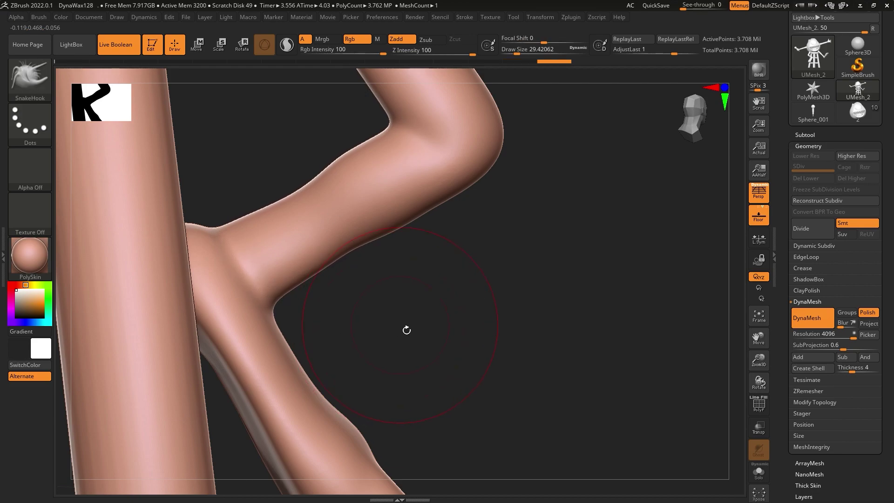
right_click_drag(406, 330, 326, 323)
mouse_move(443, 293)
right_mouse_down("ctrl")
mouse_move(512, 326)
mouse_move(603, 392)
mouse_move(406, 362)
mouse_move(438, 299)
right_mouse_up("ctrl")
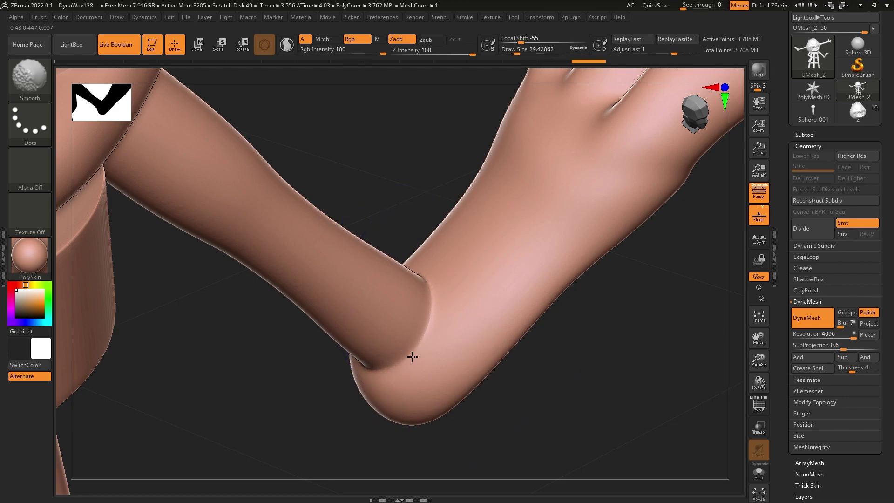
mouse_move(334, 278)
right_mouse_down()
mouse_move(391, 329)
mouse_move(420, 210)
right_mouse_up()
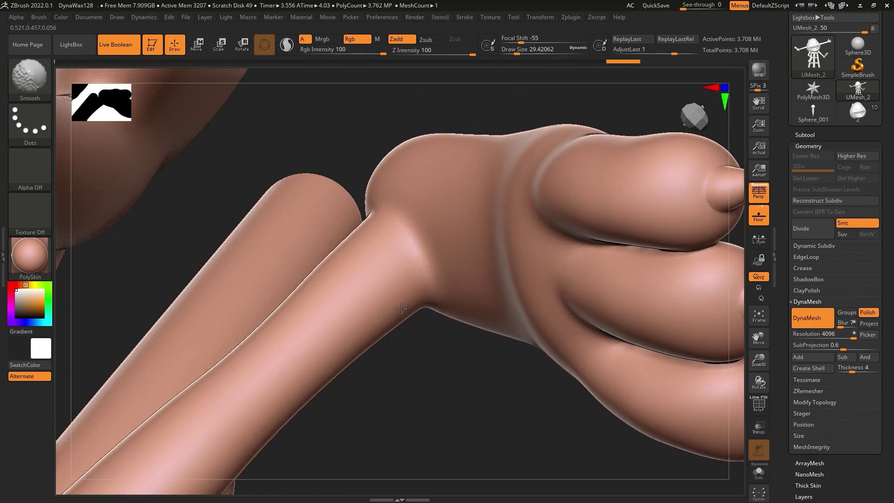
right_click_drag(403, 311, 415, 153)
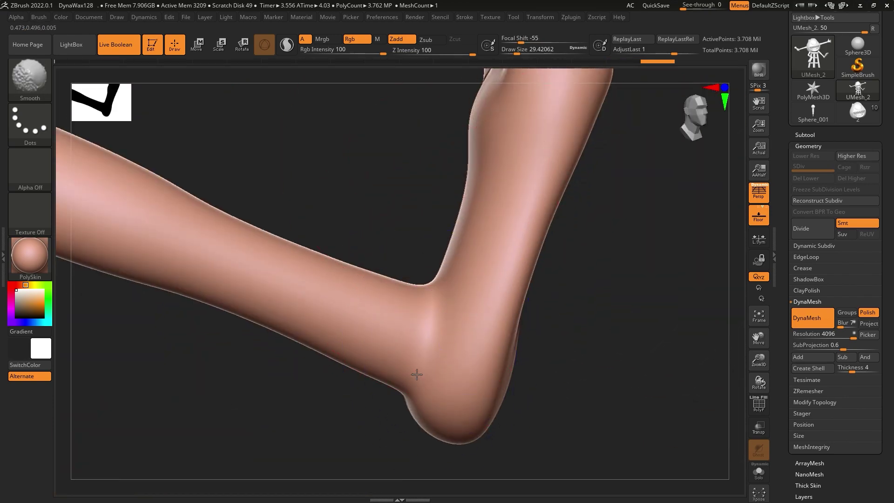
left_click_drag(439, 299, 337, 308, "ctrl")
mouse_move(337, 307)
right_mouse_down("ctrl")
mouse_move(370, 281)
mouse_move(419, 309)
right_mouse_up("ctrl")
Rotate to the back, enlarge the brush and smooth the back of the body.
key("b")
key("s")
key("h")
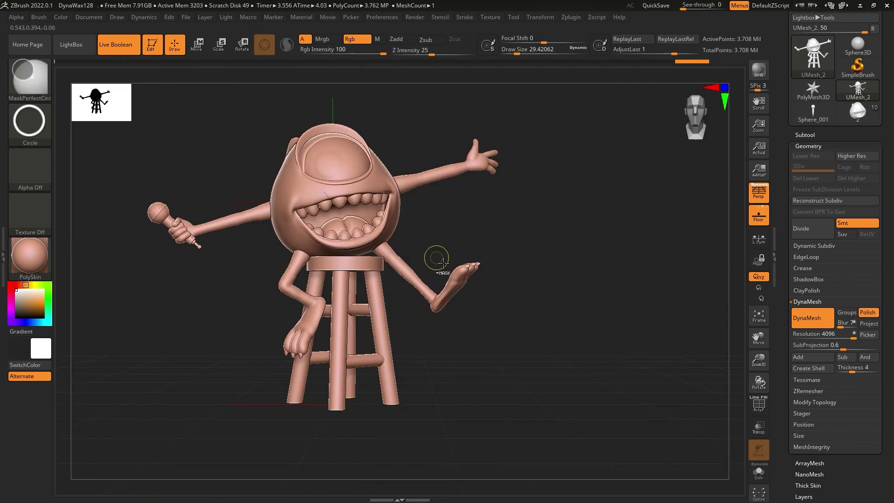
mouse_move(435, 256)
right_mouse_down("ctrl")
mouse_move(585, 317)
mouse_move(496, 321)
mouse_move(488, 333)
mouse_move(550, 343)
mouse_move(505, 319)
right_mouse_up("ctrl")
left_click_drag(555, 114, 543, 257)
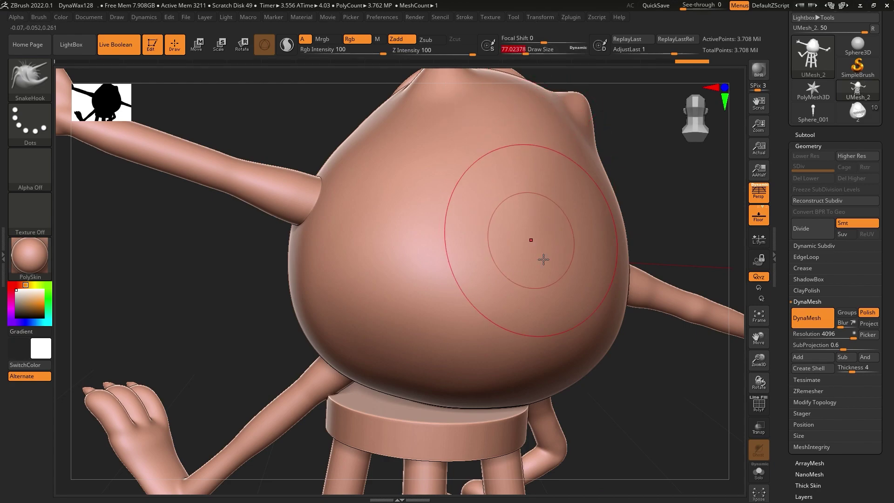
right_click_drag(543, 257, 542, 210, "shift")
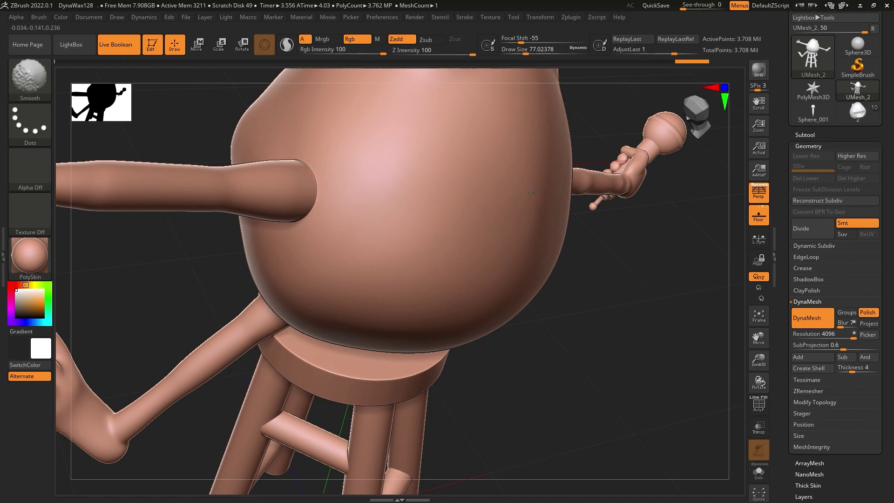
With a smaller brush, smooth the body around the arm joints and return to the front view.
mouse_move(422, 259)
right_mouse_down("ctrl")
mouse_move(293, 286)
mouse_move(531, 361)
mouse_move(550, 78)
right_mouse_up("ctrl")
key("bracketleft")
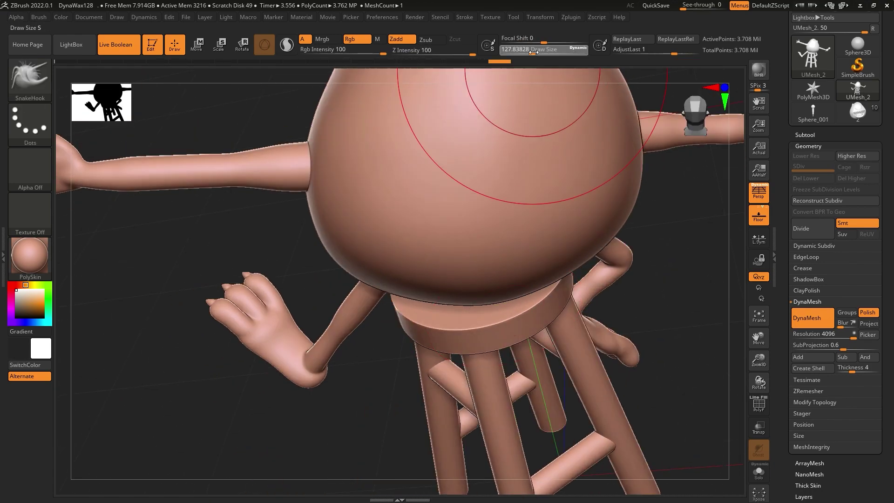
mouse_move(494, 125)
right_mouse_down("ctrl")
mouse_move(390, 319)
mouse_move(291, 272)
right_mouse_up("ctrl")
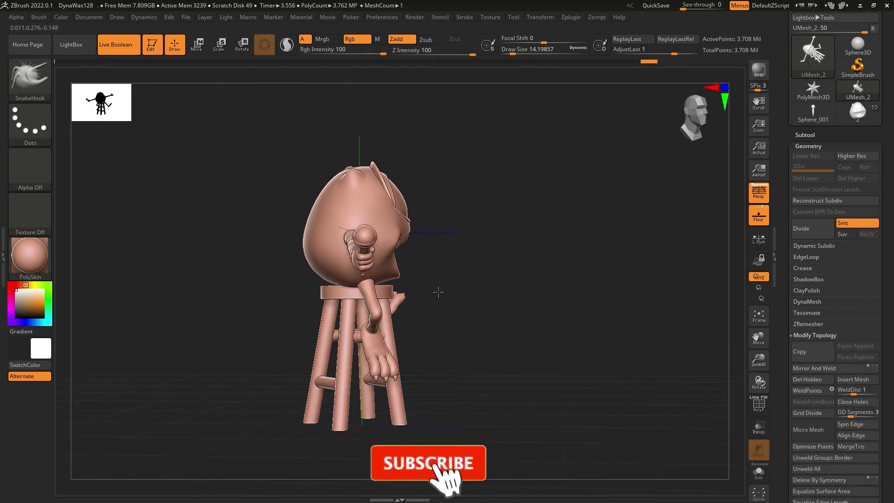
left_click_drag(438, 291, 580, 303)
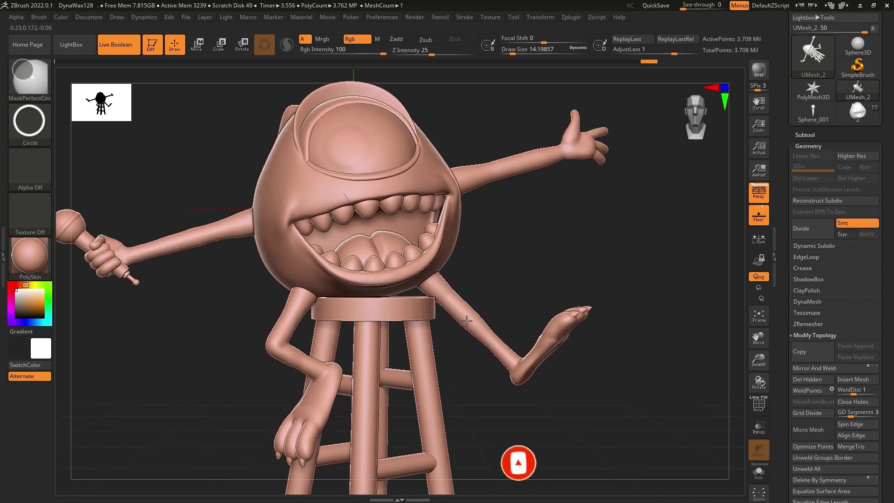